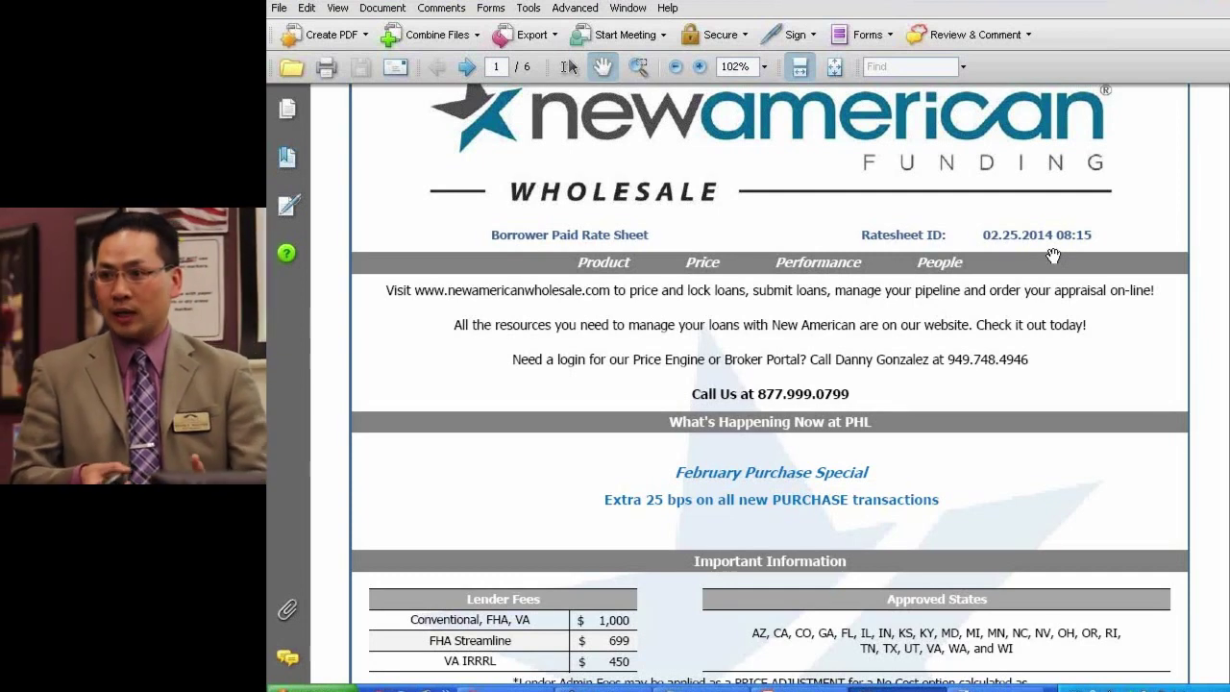
# Step: Scroll page 1 down to the rate lock policies listing lock desk hours 9:00 AM–6:00 PM PST
pyautogui.scroll(-1, 1053, 255)
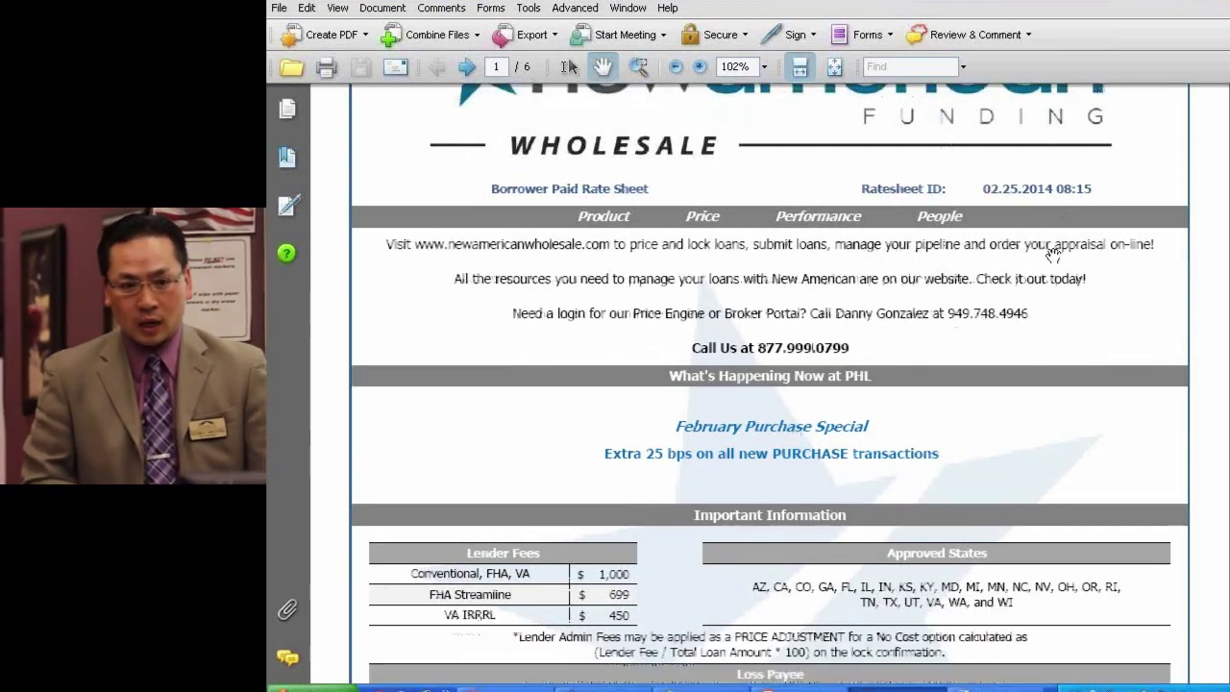
pyautogui.scroll(-2, 1053, 255)
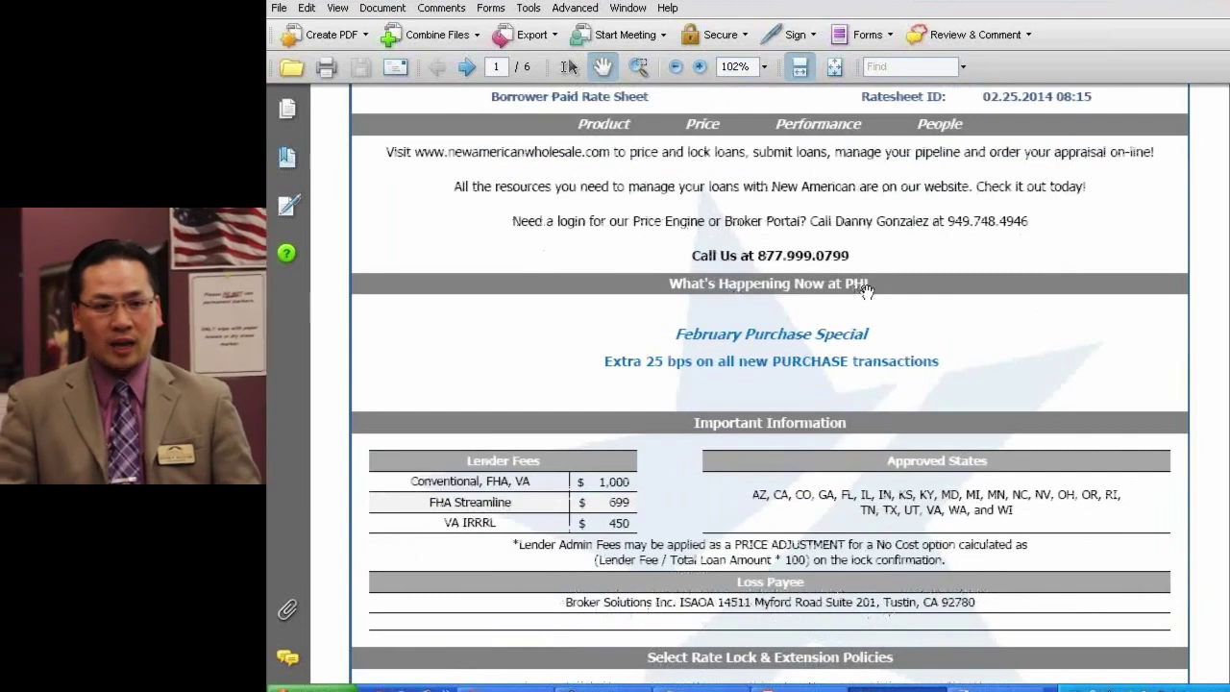
pyautogui.scroll(-1, 868, 288)
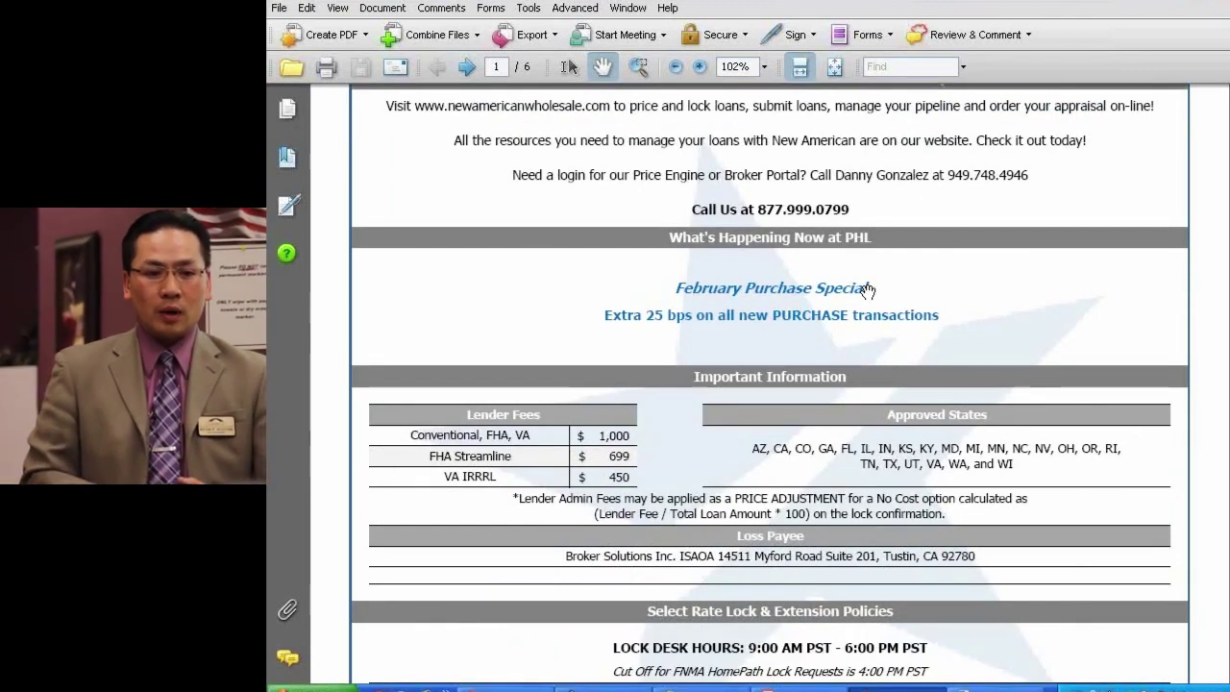
pyautogui.scroll(-1, 868, 289)
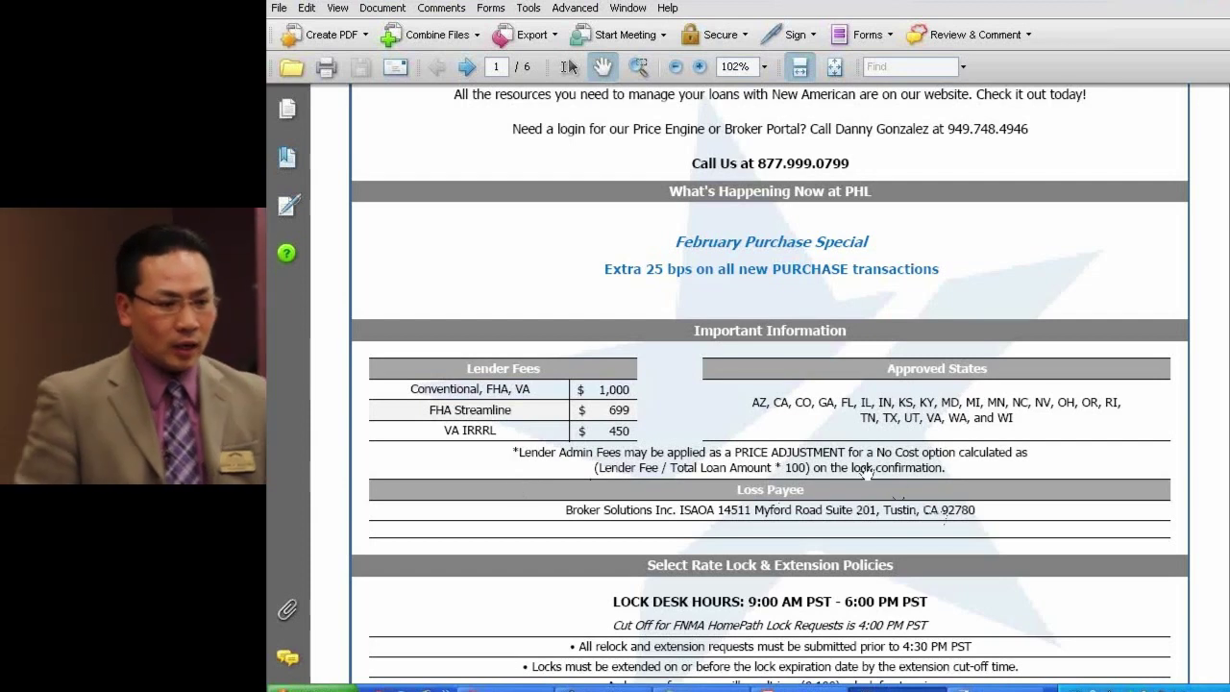
# Step: Scroll to the lock extension fees, (0.150) for 7 days and (0.300) for 15 days
pyautogui.scroll(-1, 865, 469)
pyautogui.scroll(-1, 866, 469)
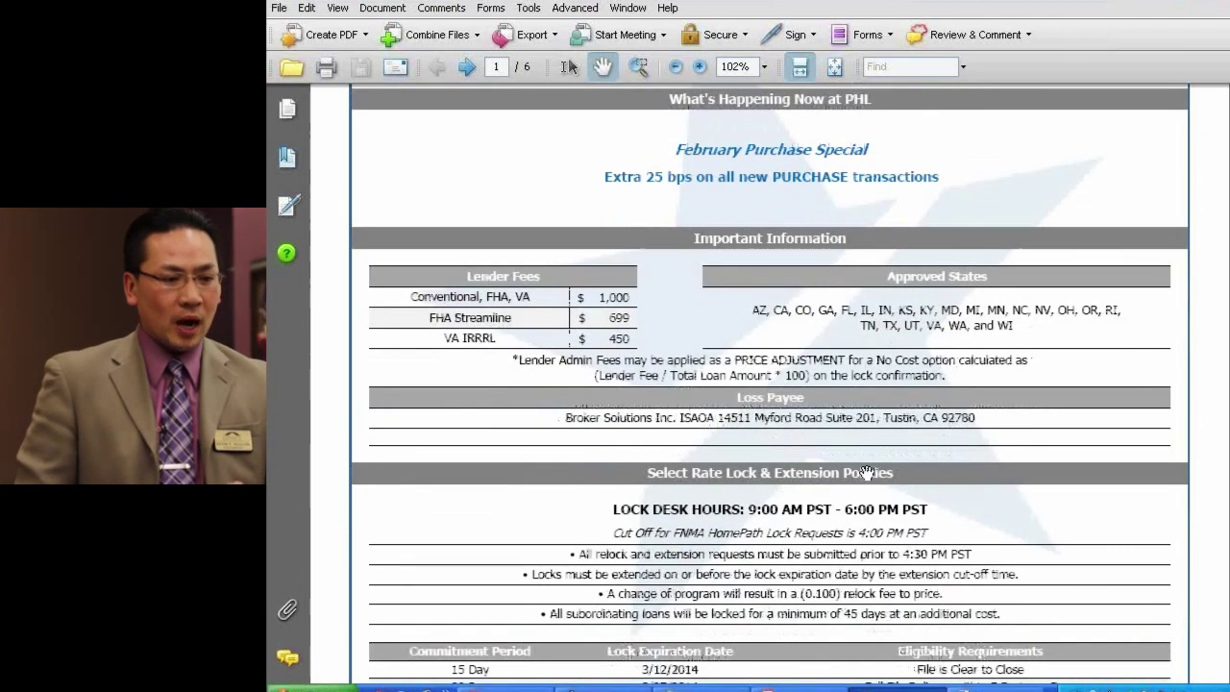
pyautogui.scroll(-1, 772, 490)
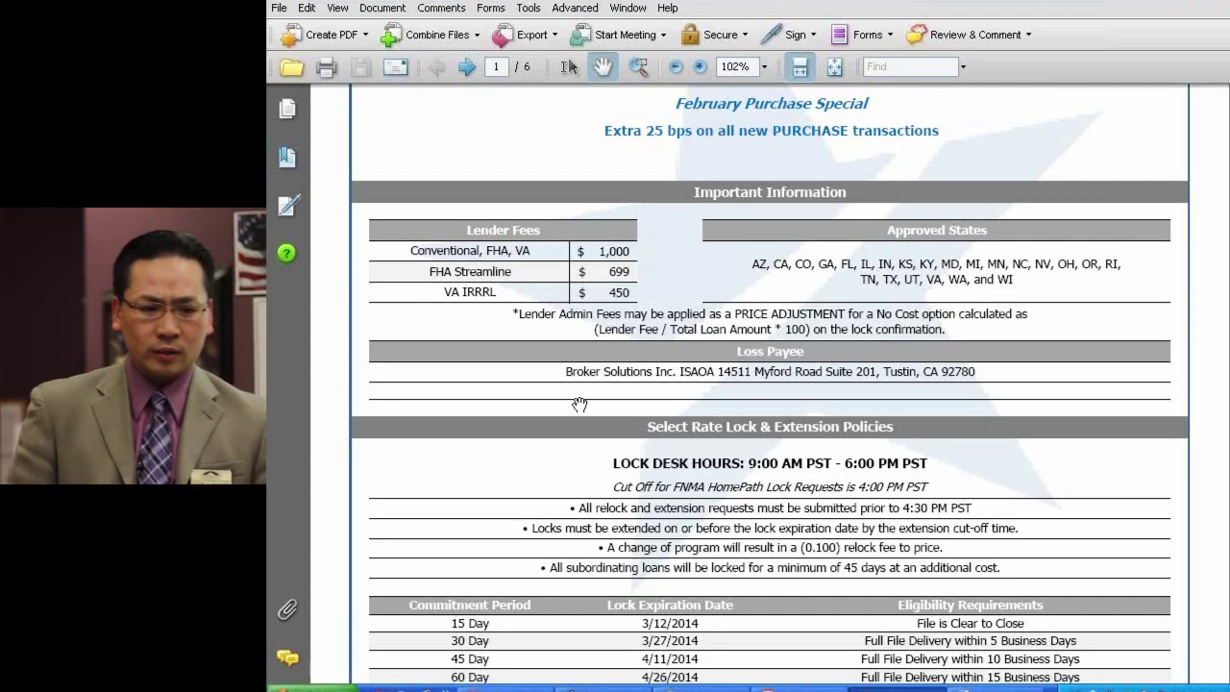
pyautogui.scroll(-1, 580, 403)
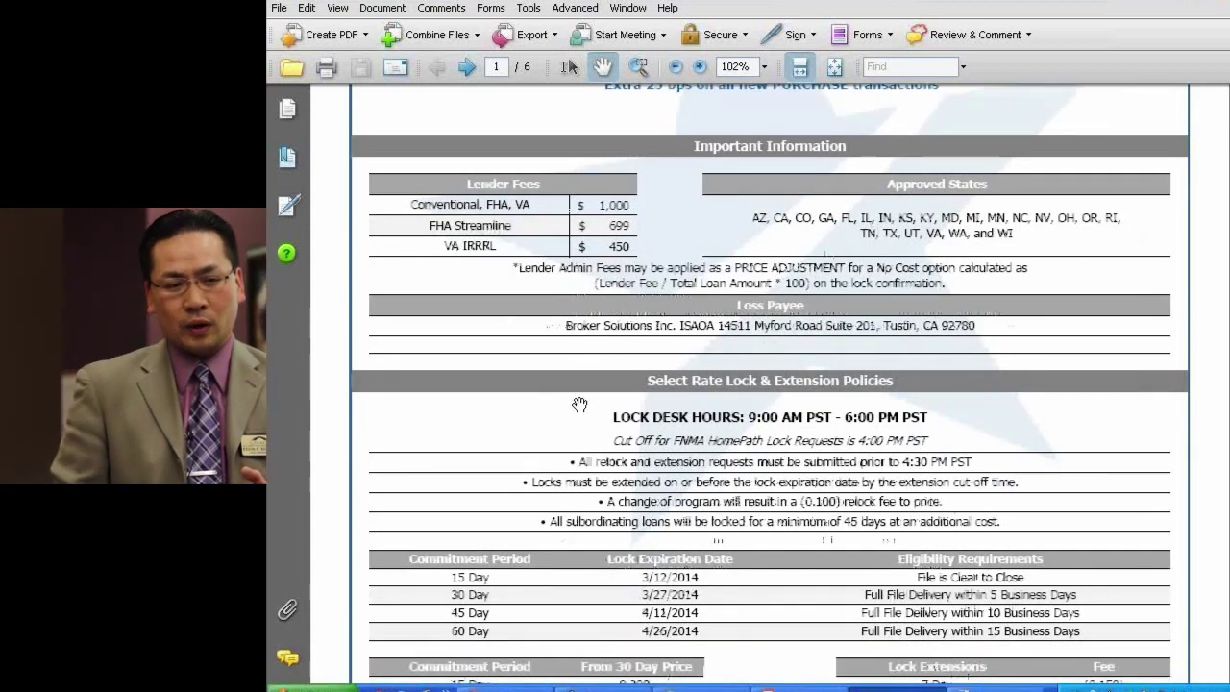
pyautogui.scroll(-1, 580, 404)
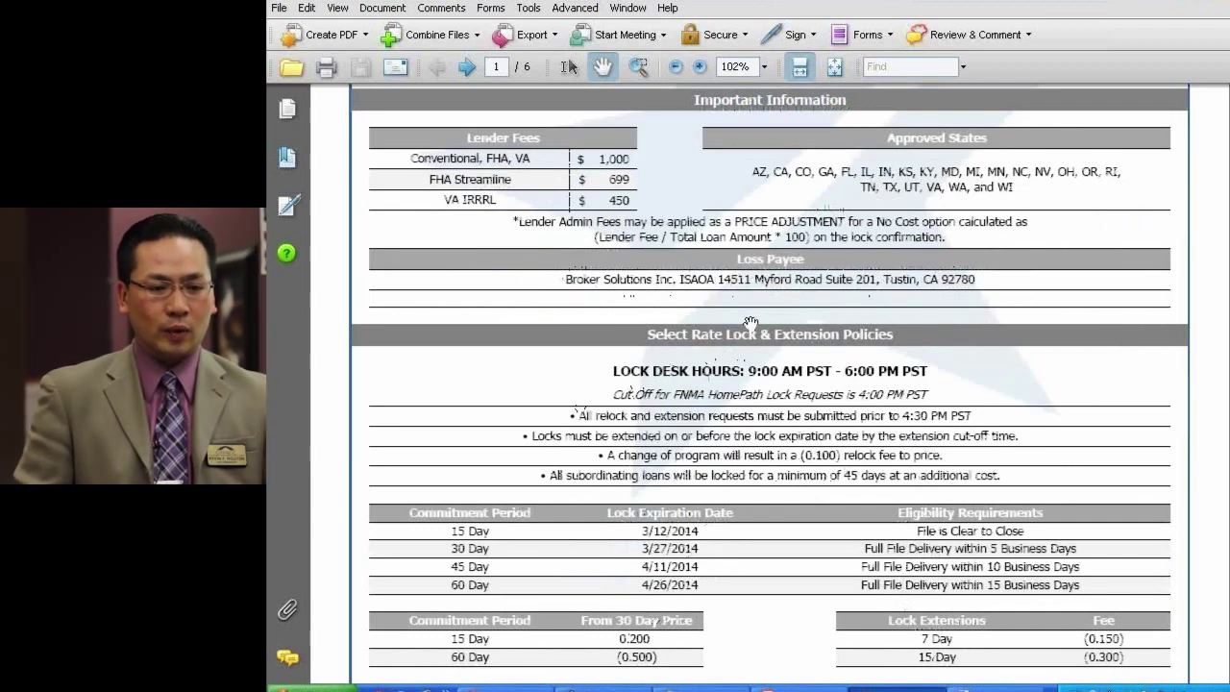
pyautogui.scroll(-2, 750, 322)
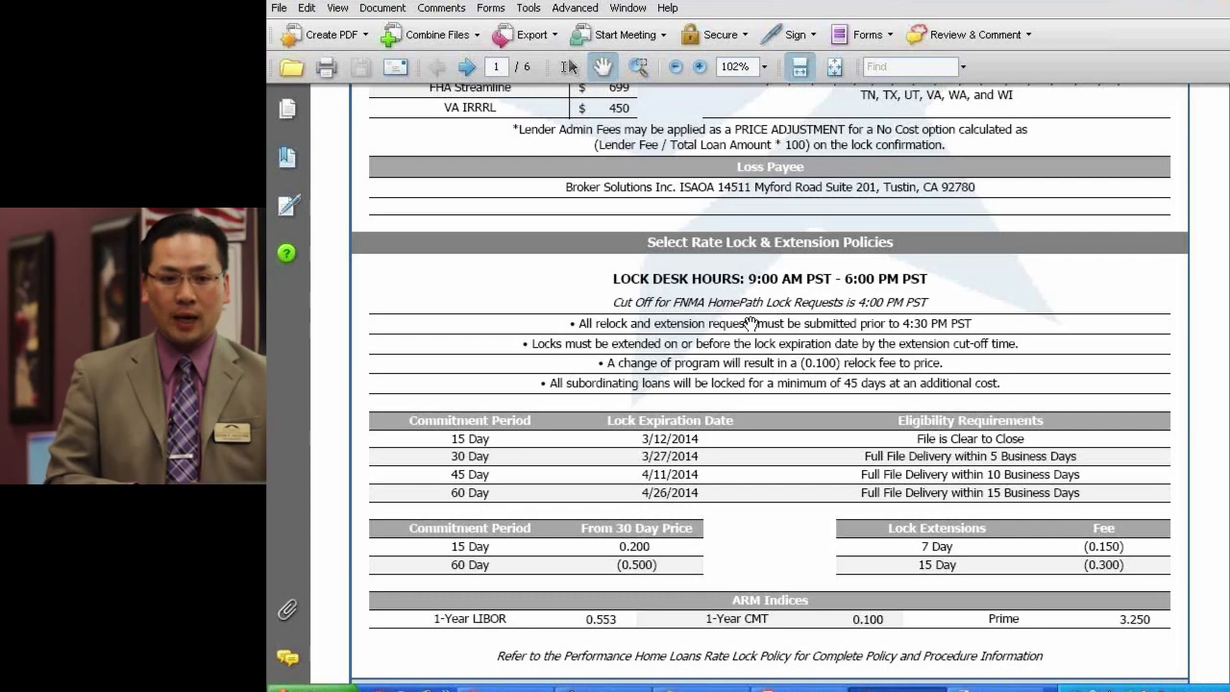
# Step: Scroll to page 1's ARM indices: 0.553 1-Year LIBOR, 0.100 1-Year CMT, 3.250 Prime
pyautogui.scroll(-2, 750, 323)
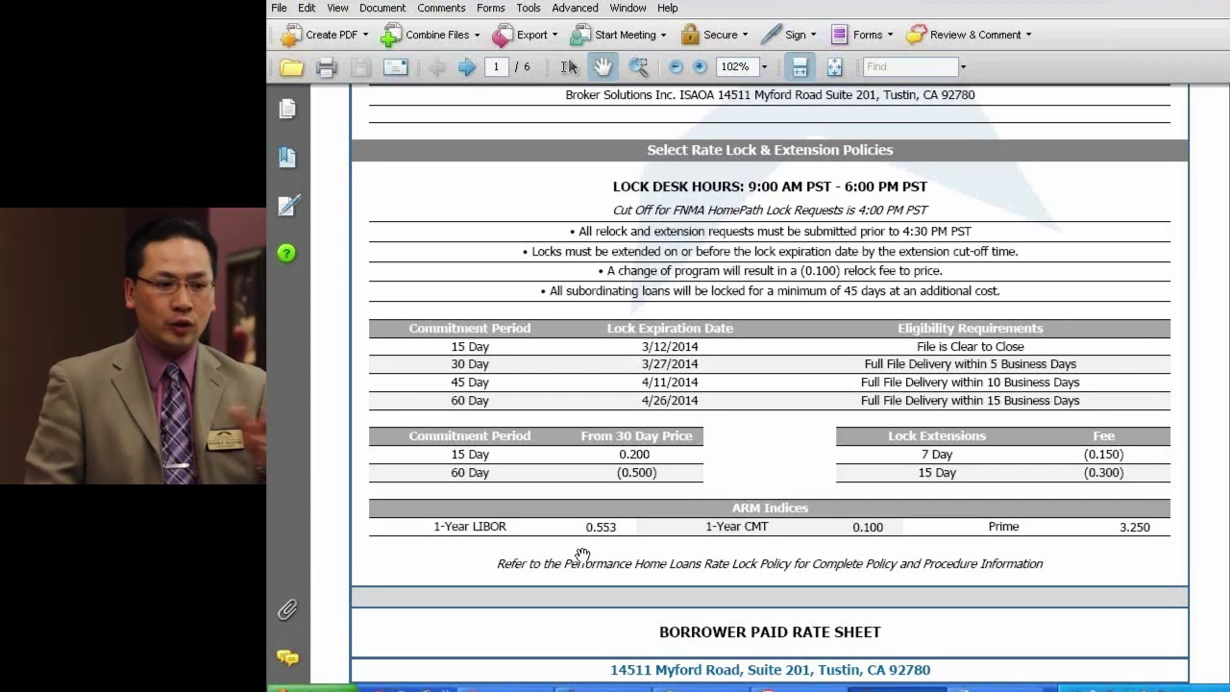
# Step: Scroll onto page 2 to show the Conforming Fixed 30, 20, 15 and 10 Year rates
pyautogui.scroll(-2, 582, 556)
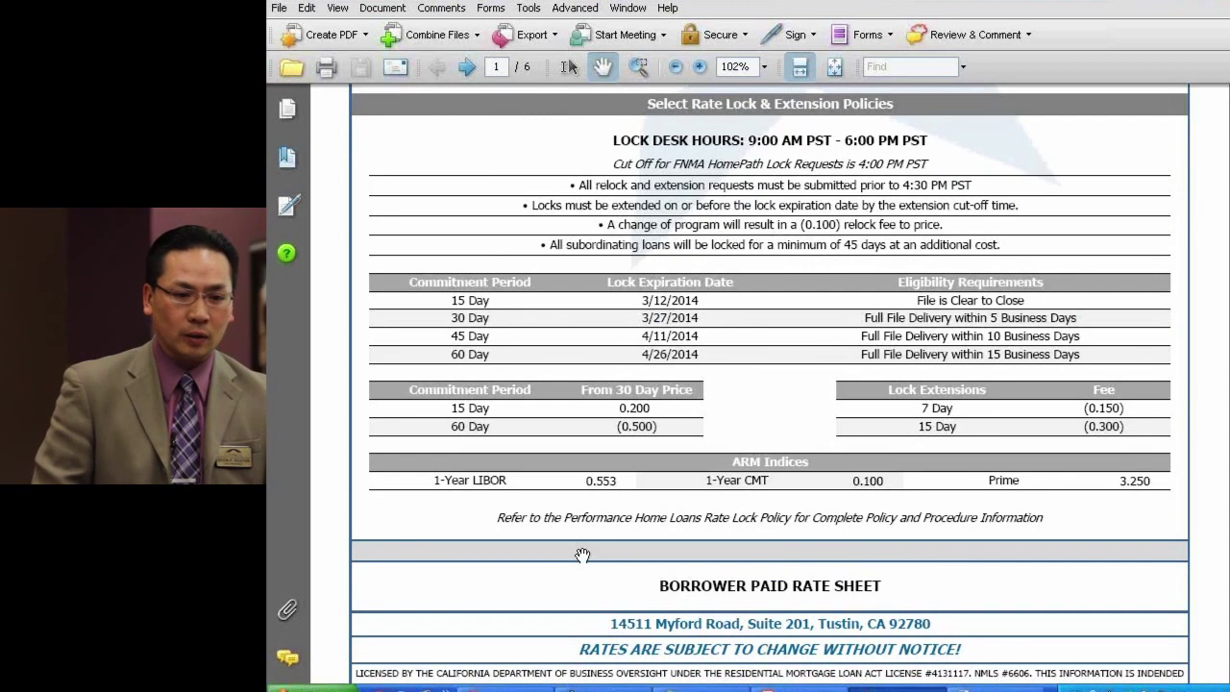
pyautogui.scroll(-1, 582, 556)
pyautogui.scroll(-3, 582, 556)
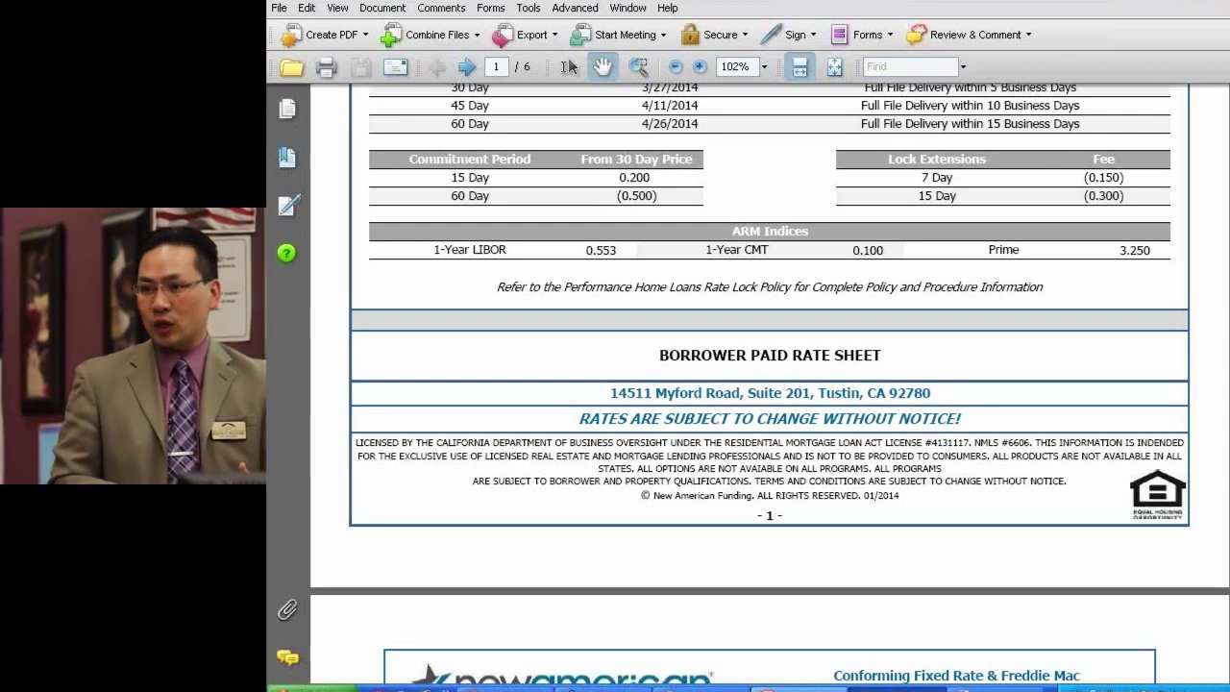
pyautogui.scroll(-9, 769, 384)
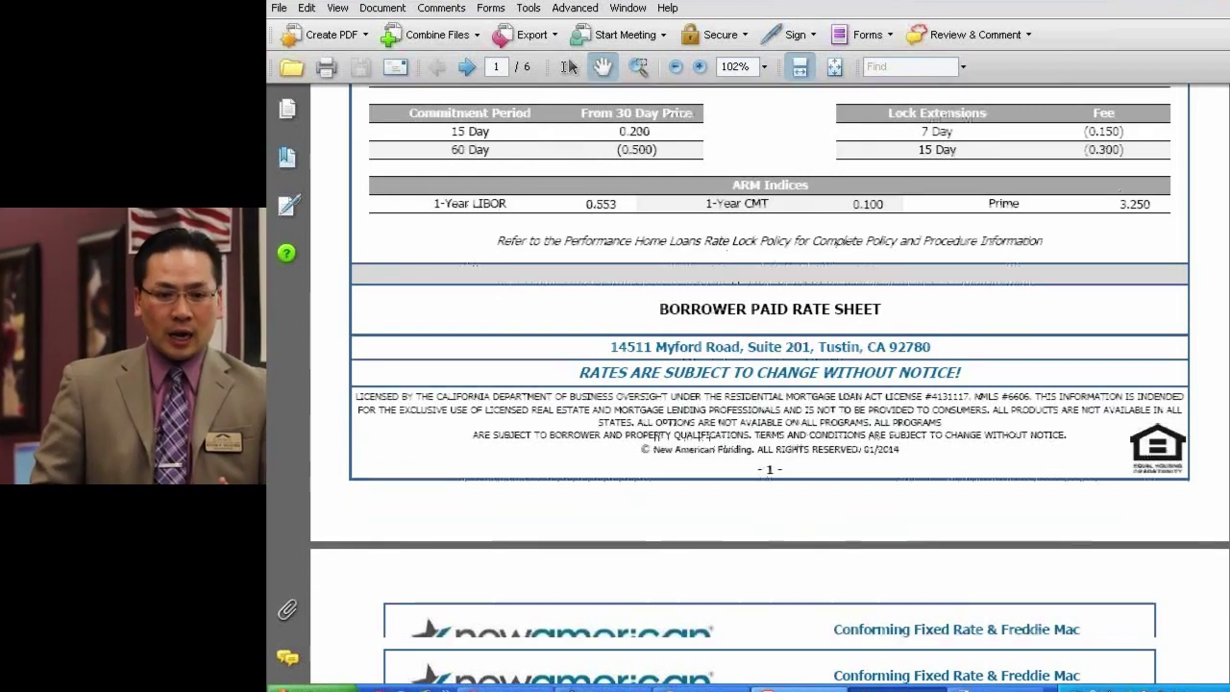
pyautogui.scroll(-3, 769, 384)
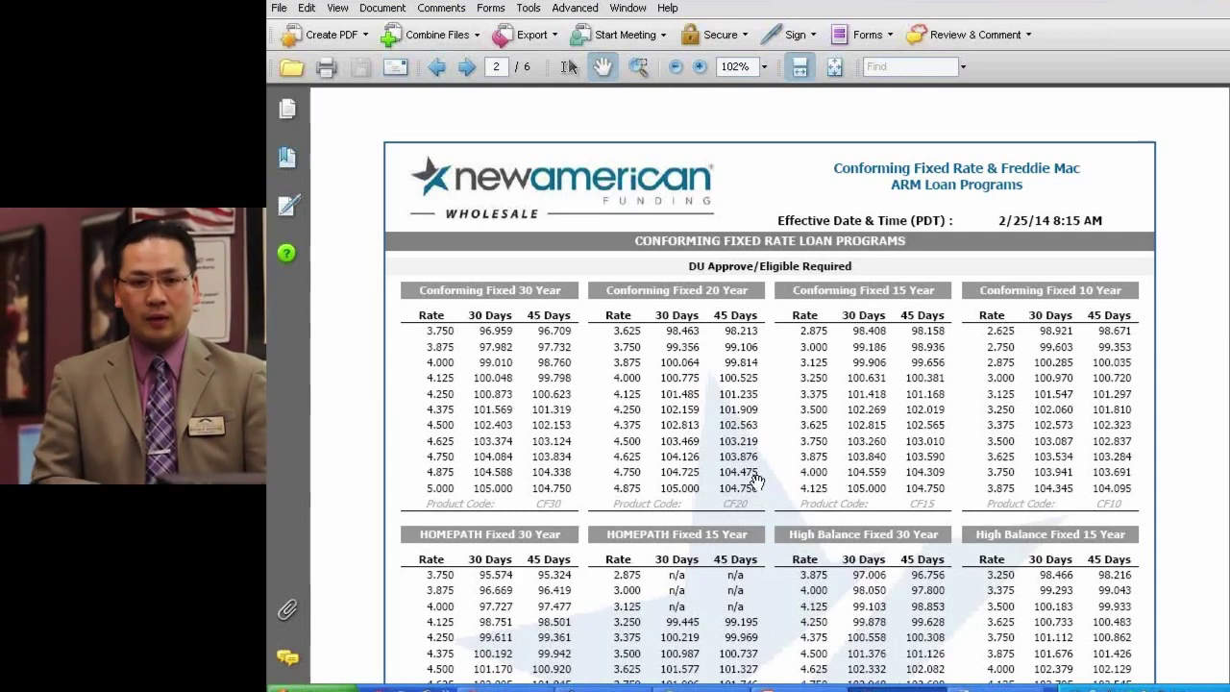
pyautogui.scroll(-1, 756, 480)
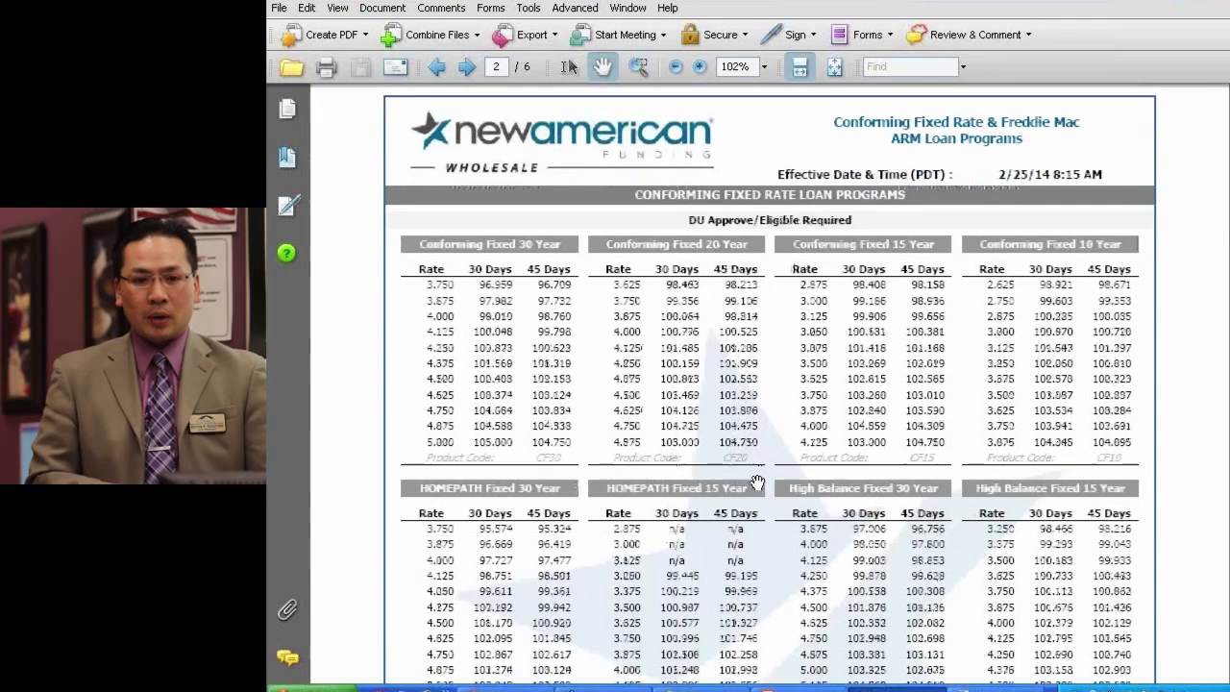
pyautogui.scroll(-2, 757, 479)
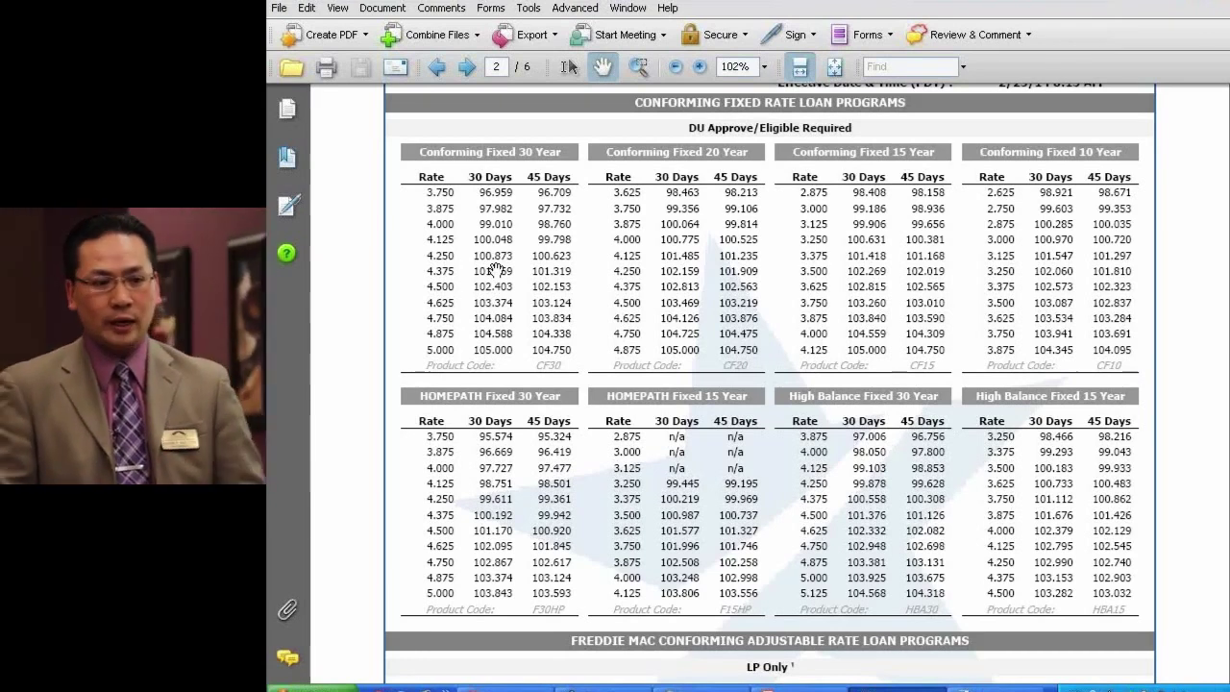
pyautogui.scroll(-1, 755, 394)
pyautogui.scroll(1, 755, 394)
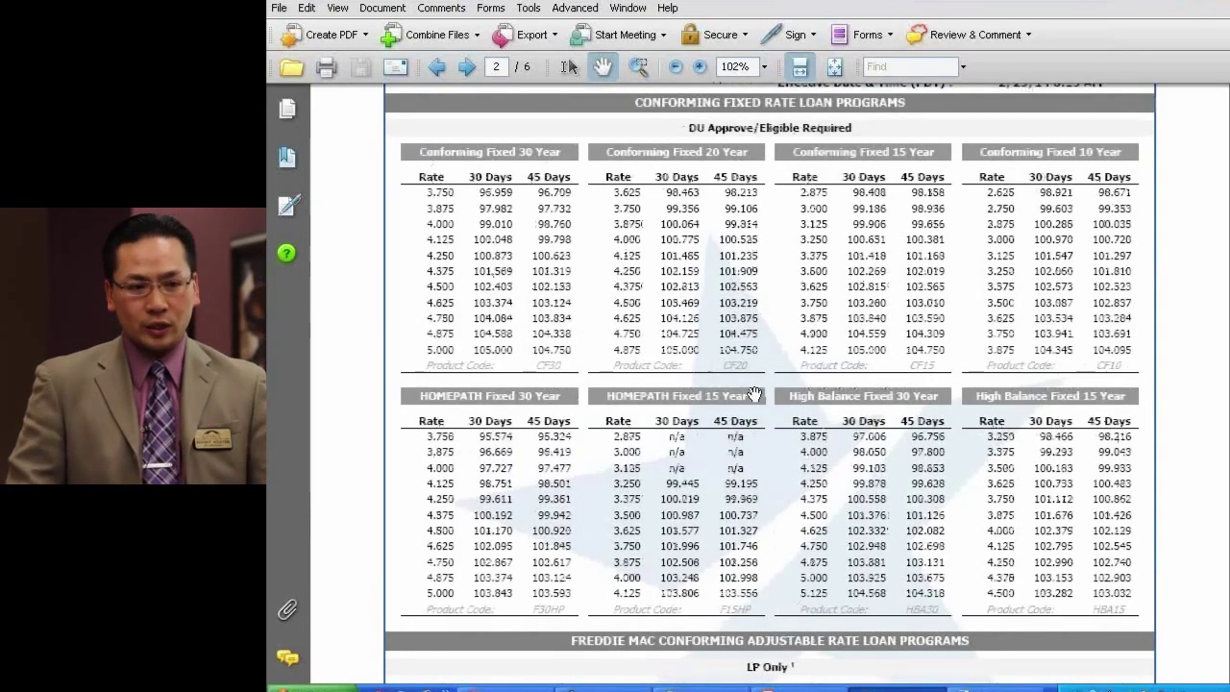
pyautogui.scroll(-1, 1015, 478)
pyautogui.scroll(-6, 1015, 478)
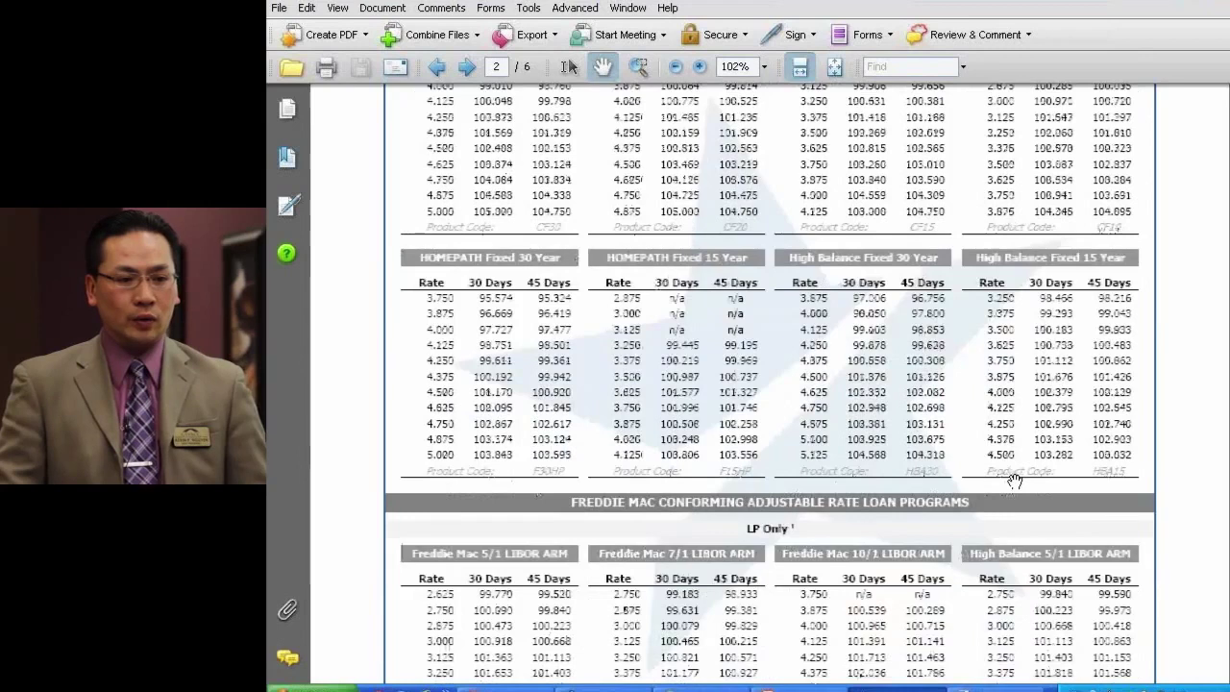
pyautogui.scroll(-1, 1014, 478)
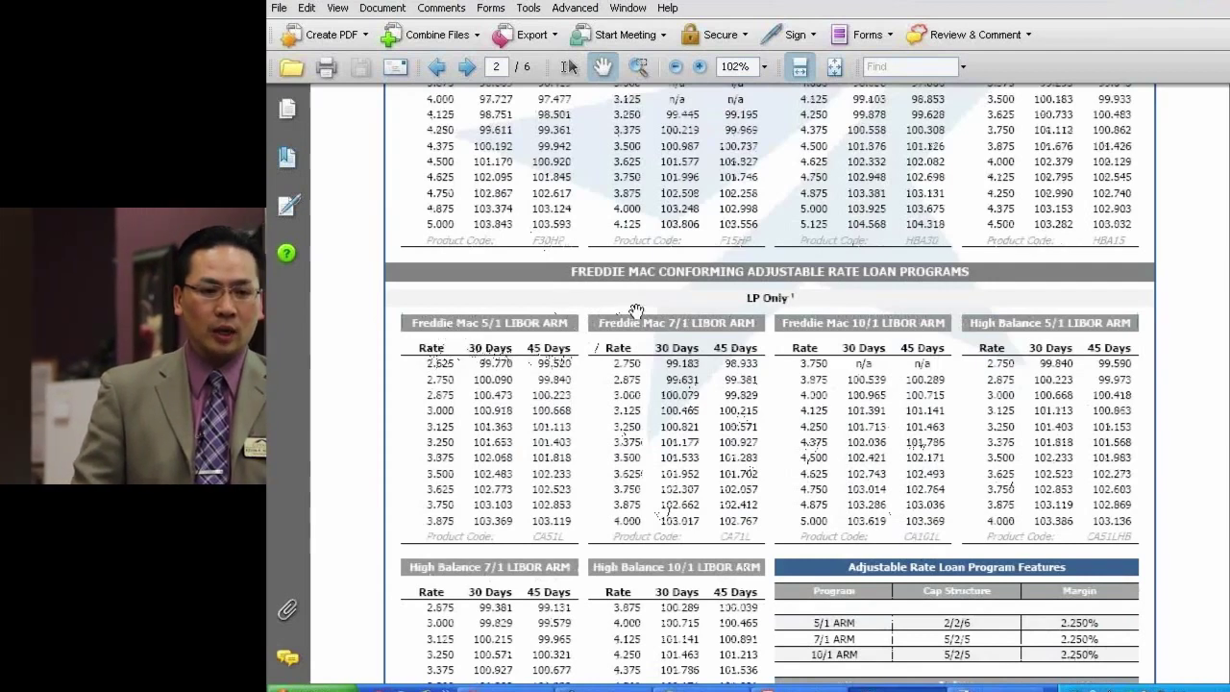
pyautogui.scroll(10, 625, 274)
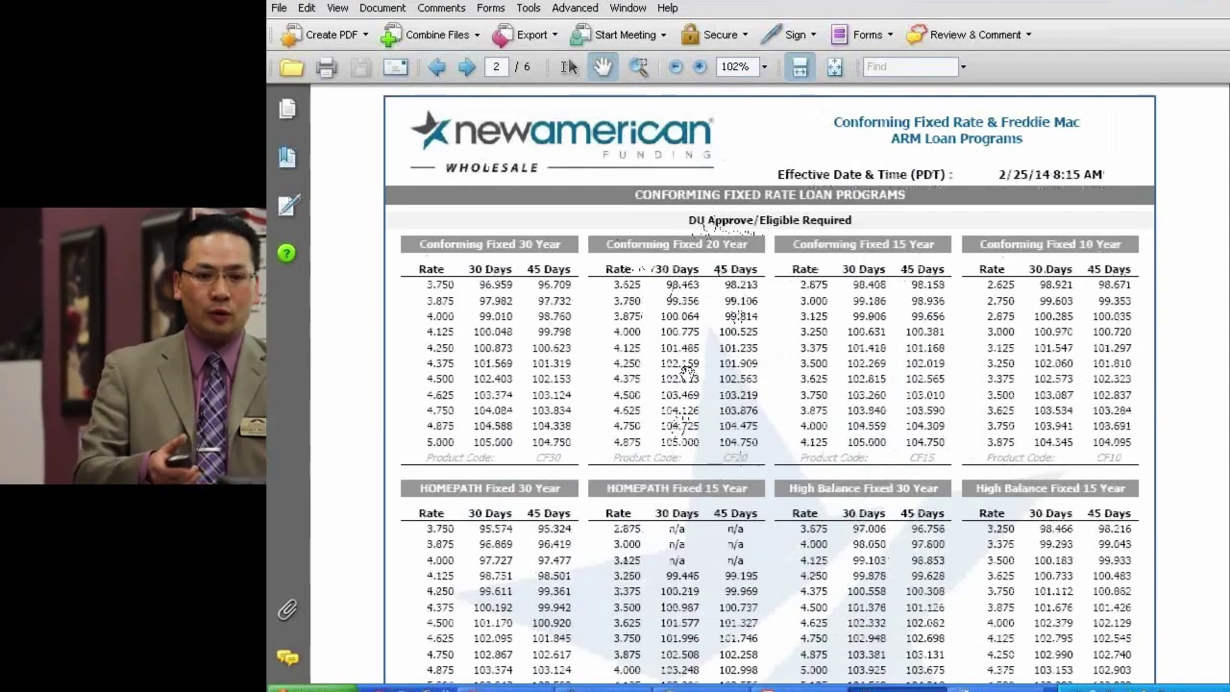
# Step: Scroll to the ARM features table showing 5/1 ARM caps 2/2/6 and 2.250% margin
pyautogui.scroll(-9, 687, 372)
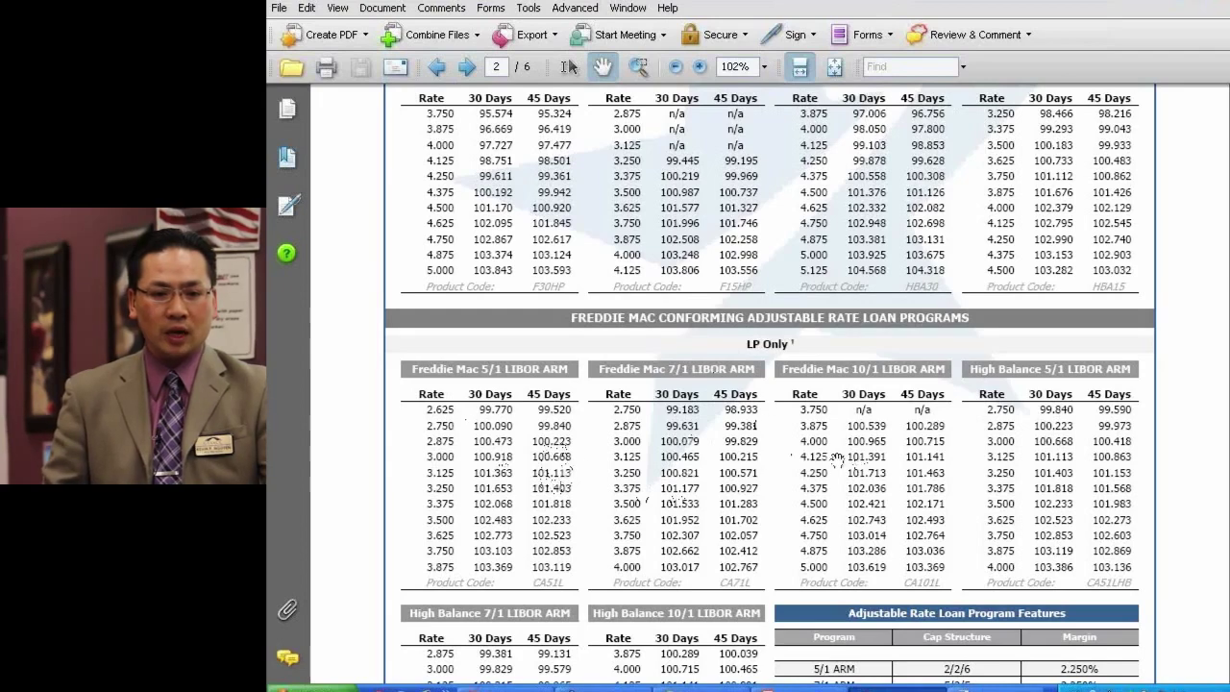
# Step: Scroll to the Freddie Mac LIBOR ARM tables showing 7/1 and 10/1 caps of 5/2/5
pyautogui.scroll(8, 727, 371)
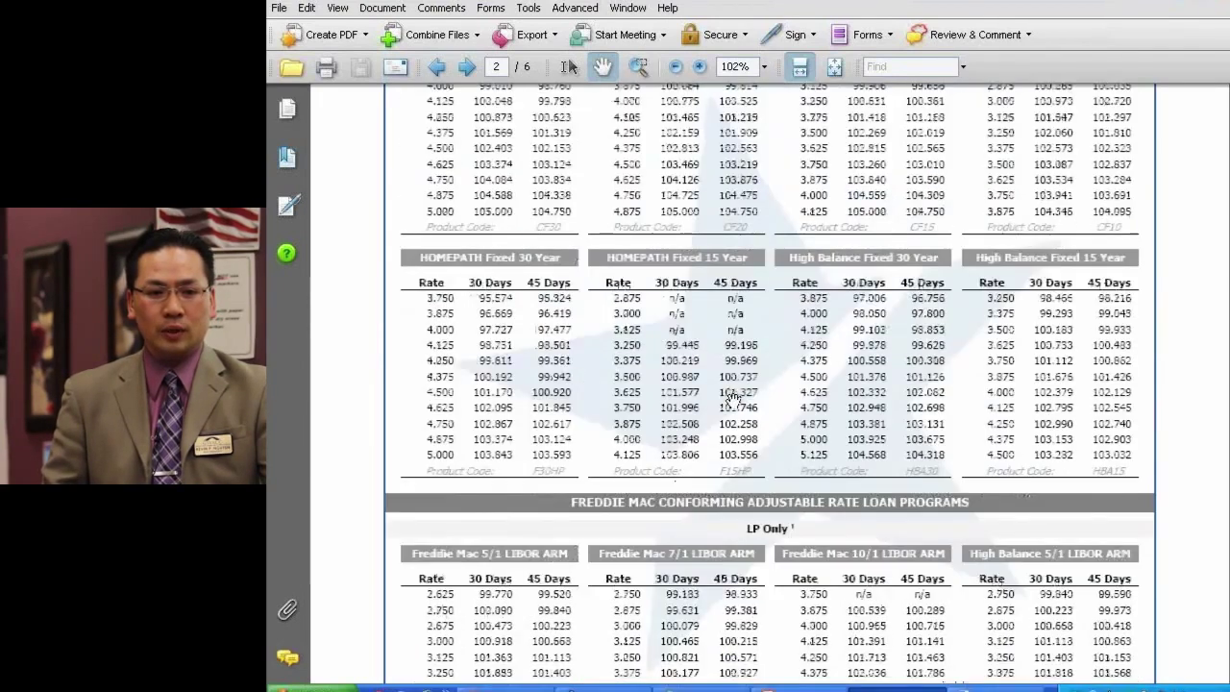
pyautogui.scroll(-8, 733, 398)
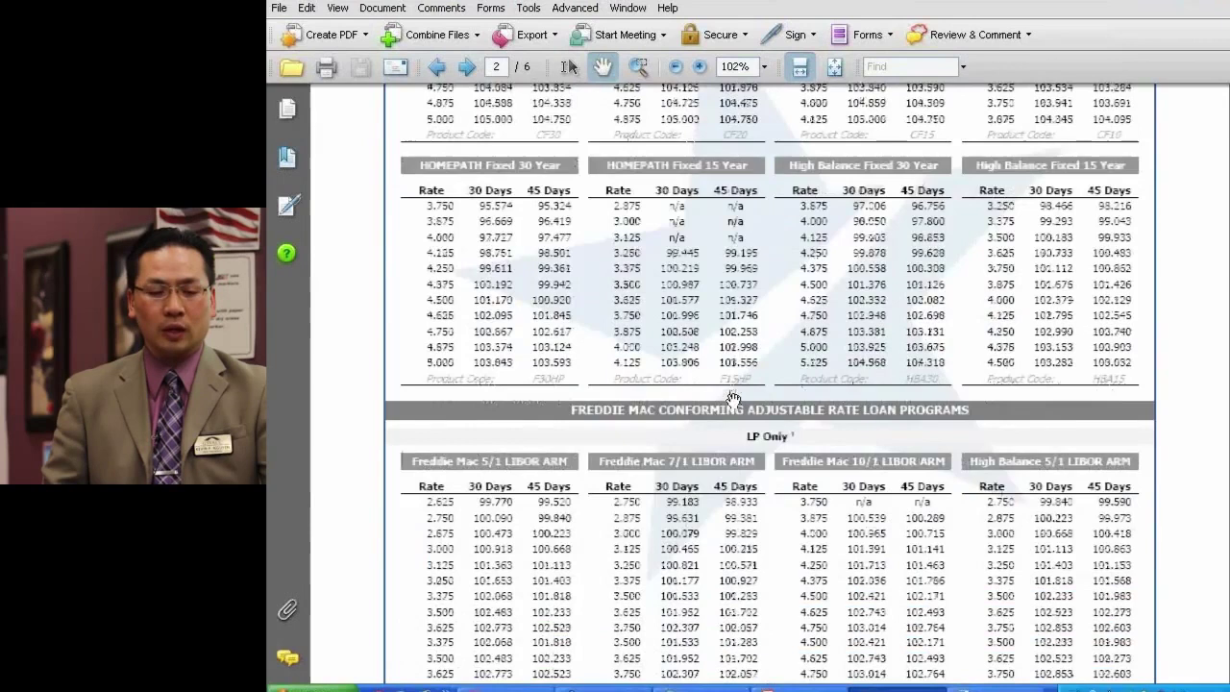
pyautogui.scroll(-1, 736, 390)
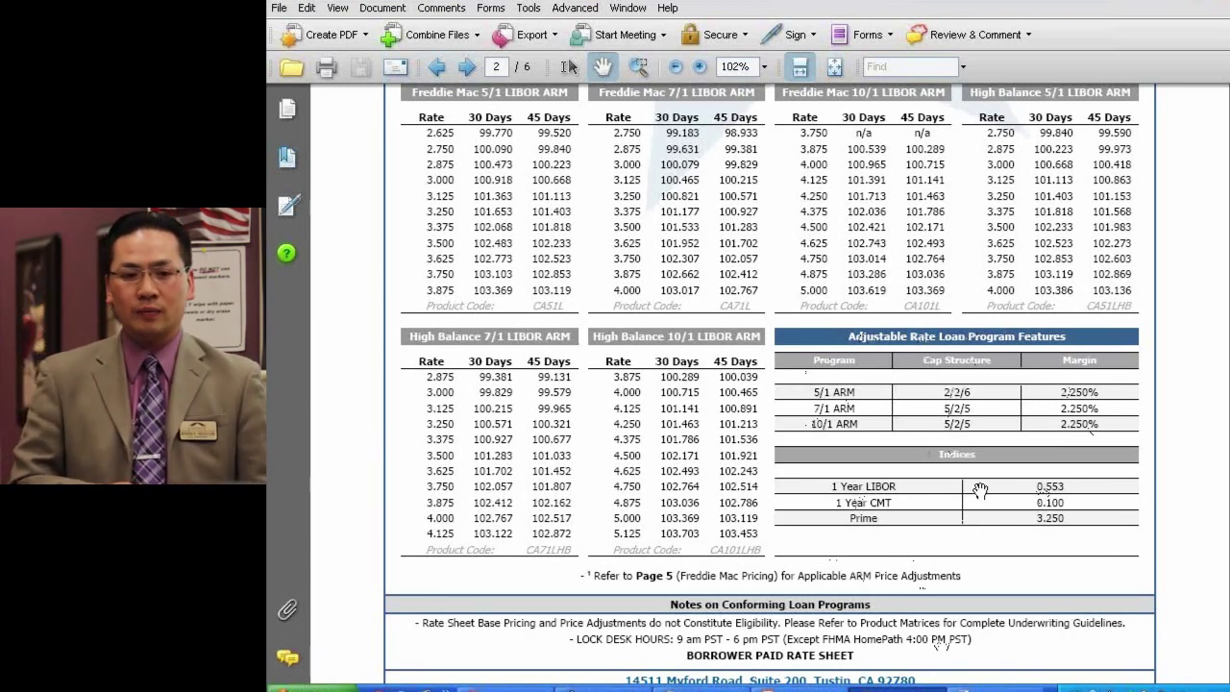
# Step: Scroll past the Notes on Conforming Loan Programs and licensing footer at page 2's bottom
pyautogui.scroll(1, 980, 490)
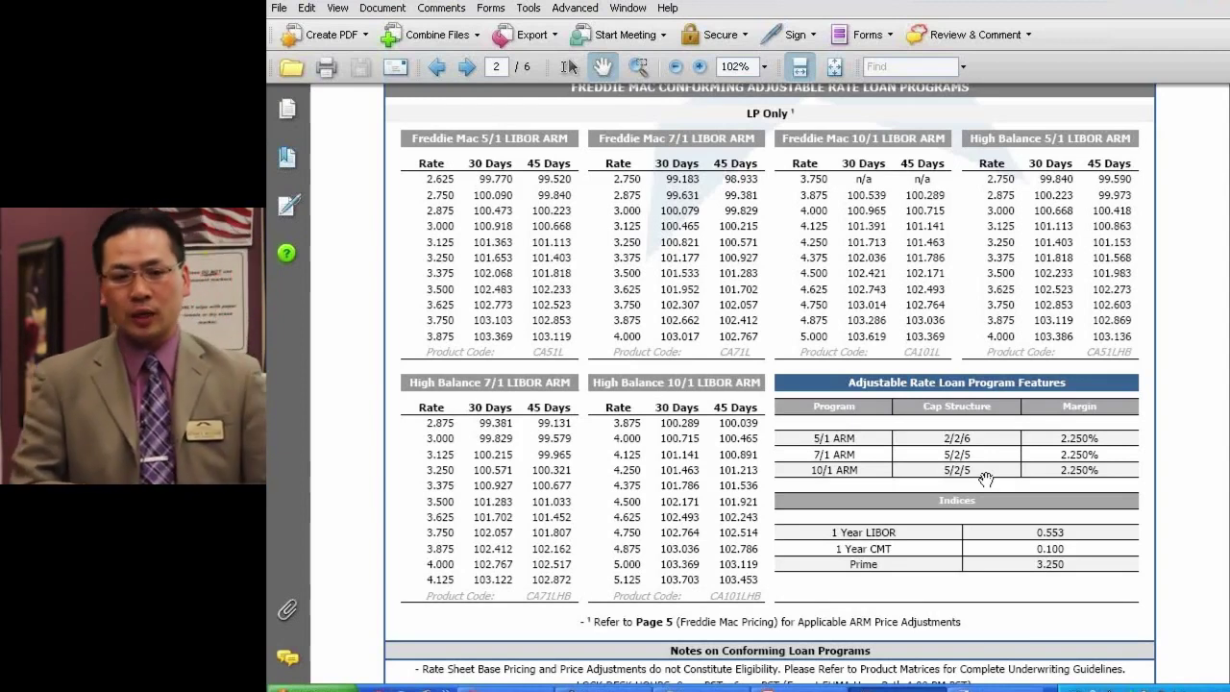
pyautogui.scroll(-5, 985, 478)
pyautogui.scroll(4, 985, 479)
pyautogui.scroll(2, 986, 479)
pyautogui.scroll(-2, 986, 478)
pyautogui.scroll(-5, 986, 479)
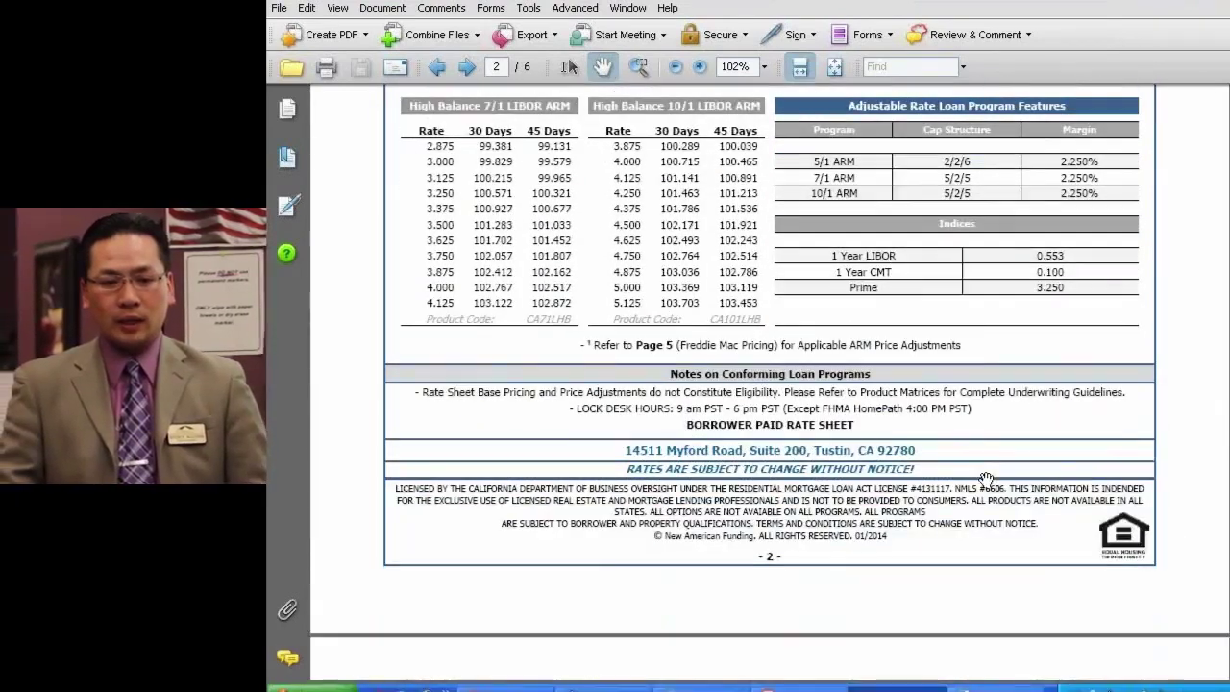
pyautogui.scroll(-5, 986, 479)
# Step: Go to page 3 of 6, the Agency Price Adjustments sheet, shown from its header
pyautogui.scroll(-11, 985, 479)
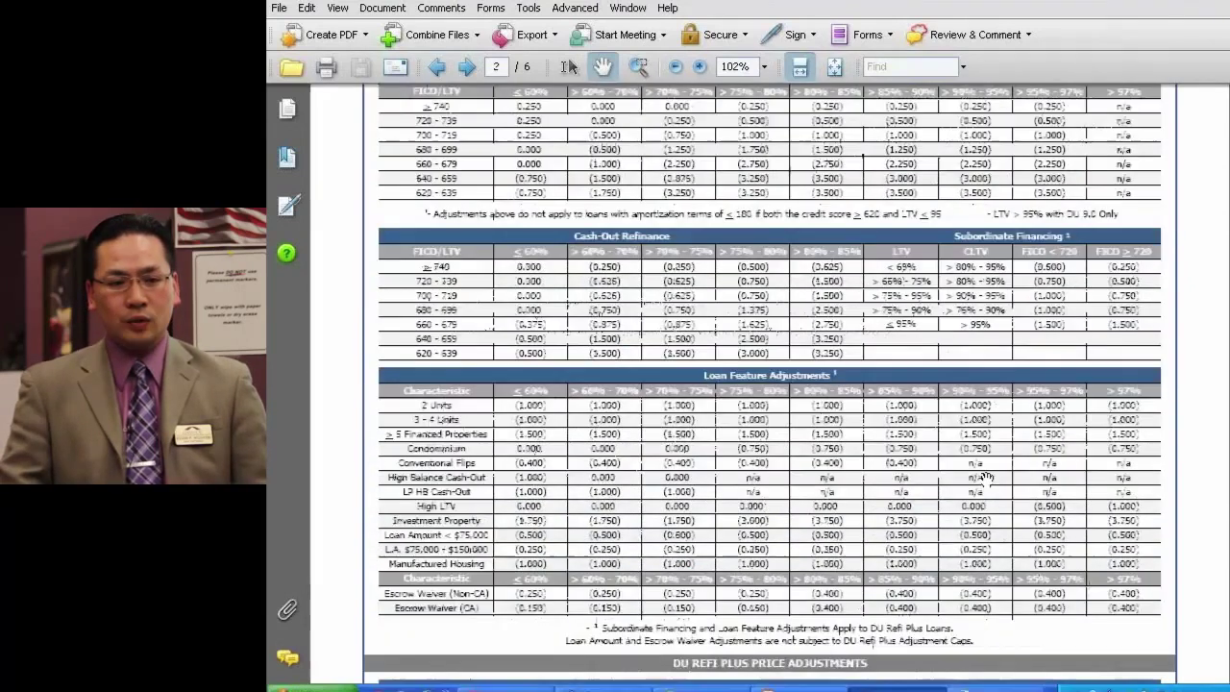
pyautogui.scroll(3, 986, 478)
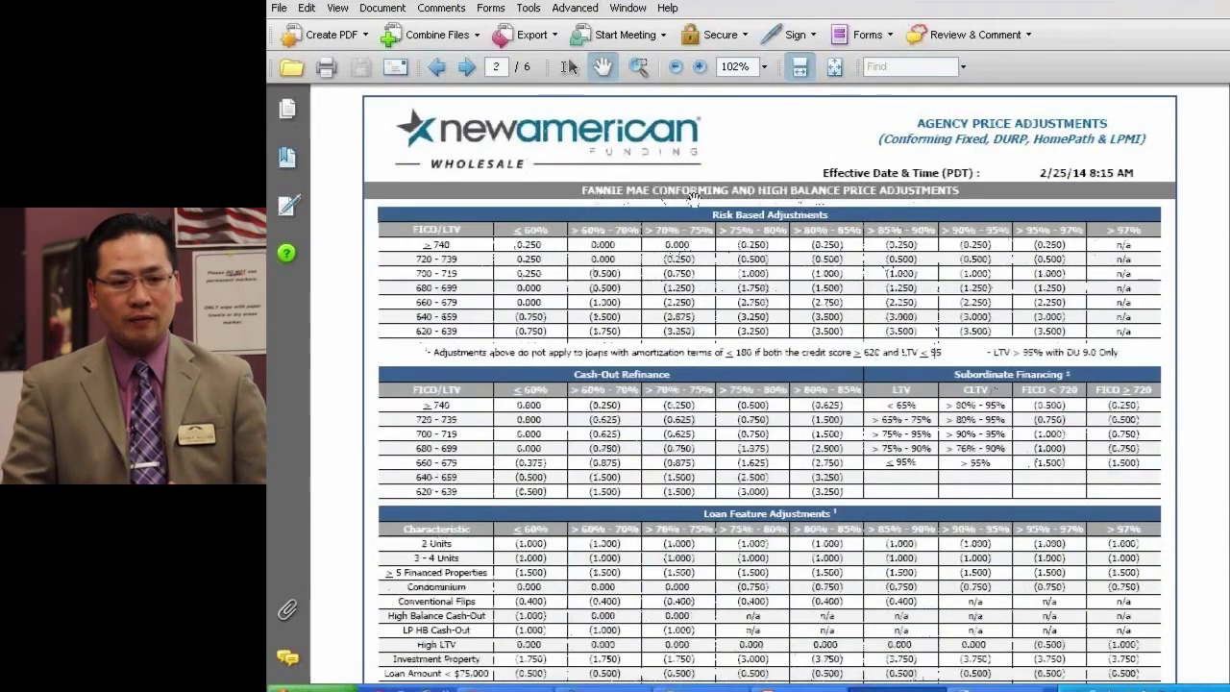
pyautogui.press('Right')
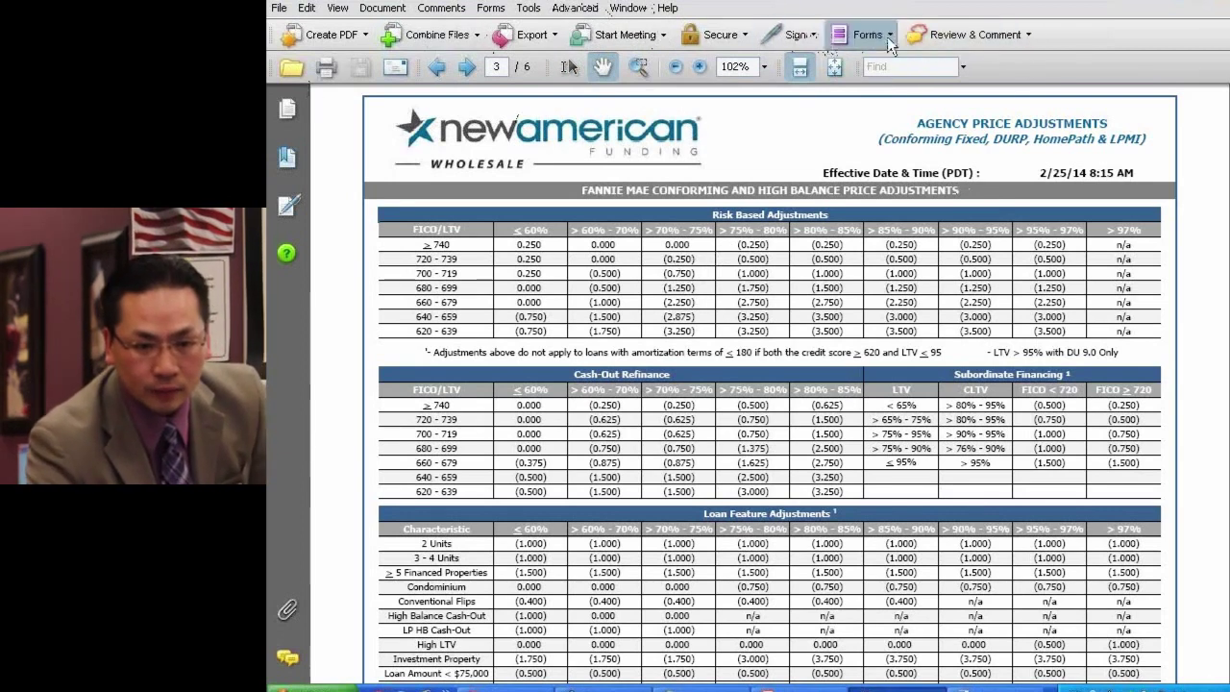
# Step: Open the Comment & Markup Tools from Review & Comment and enable the Comment & Markup toolbar
pyautogui.click(965, 40)
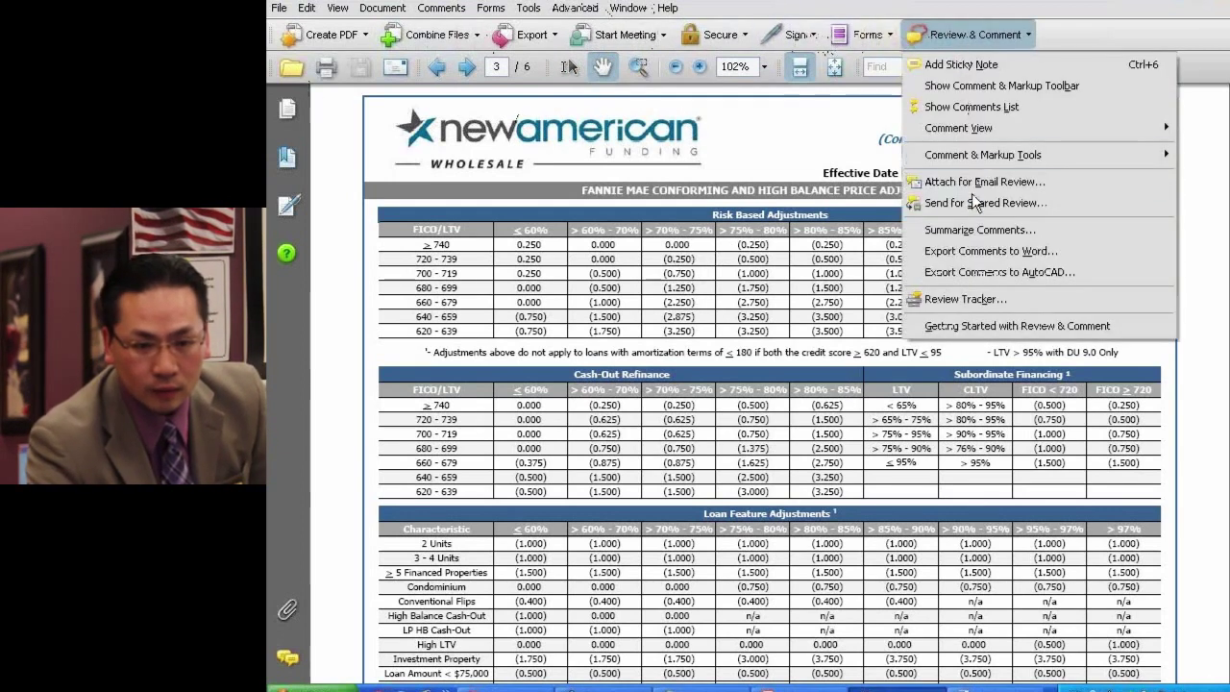
pyautogui.moveTo(979, 159)
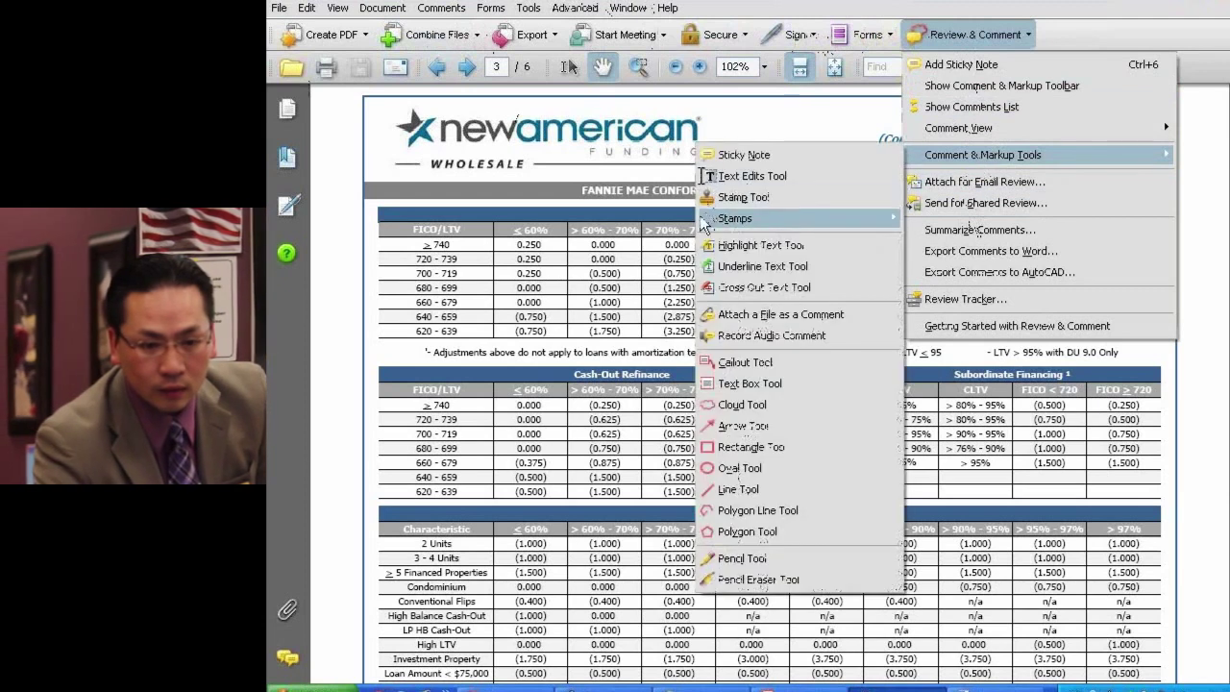
pyautogui.click(748, 269)
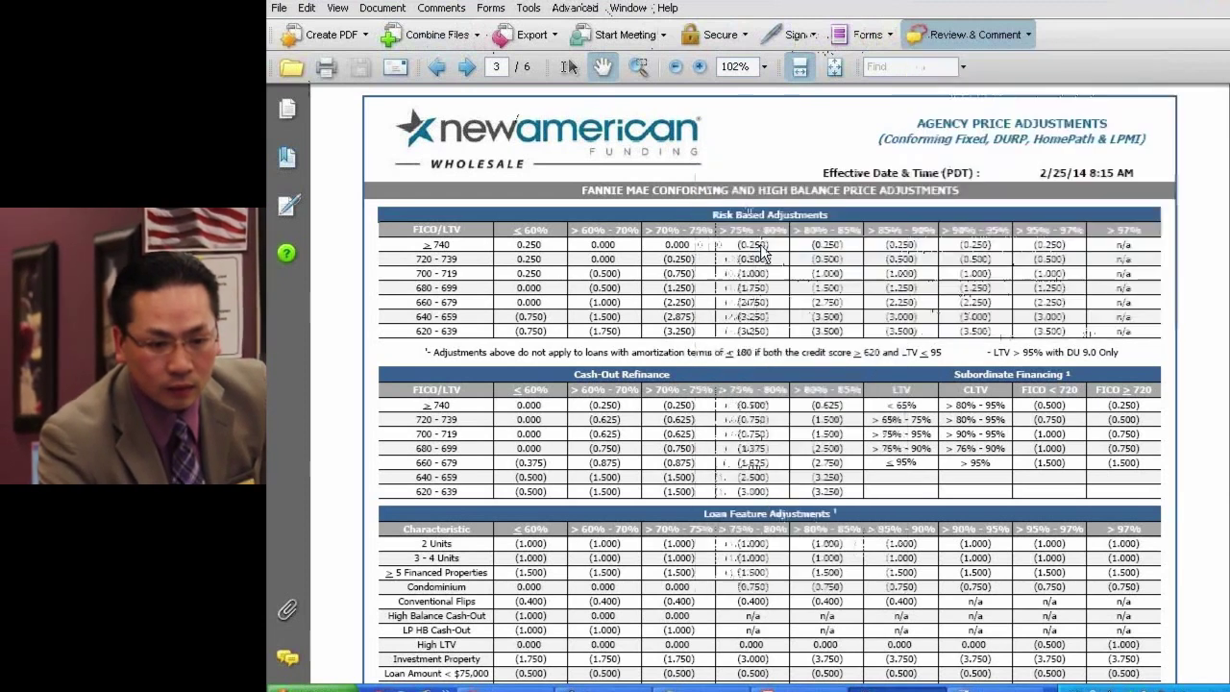
pyautogui.rightClick(1120, 36)
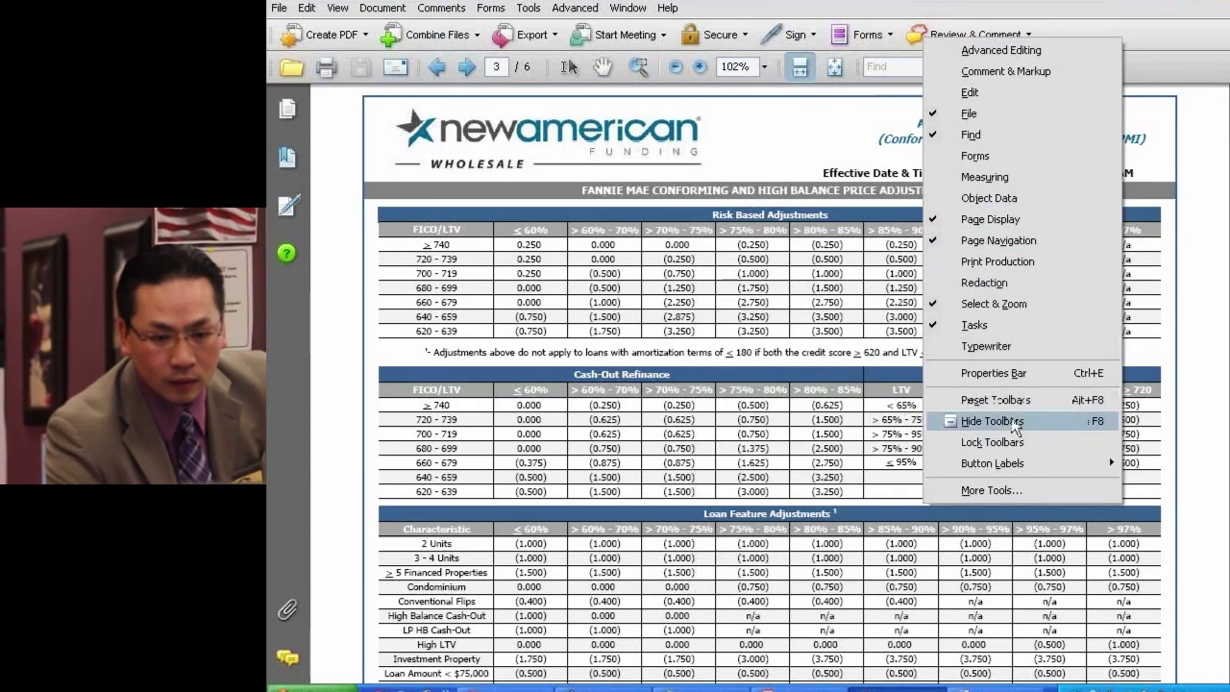
pyautogui.click(1005, 71)
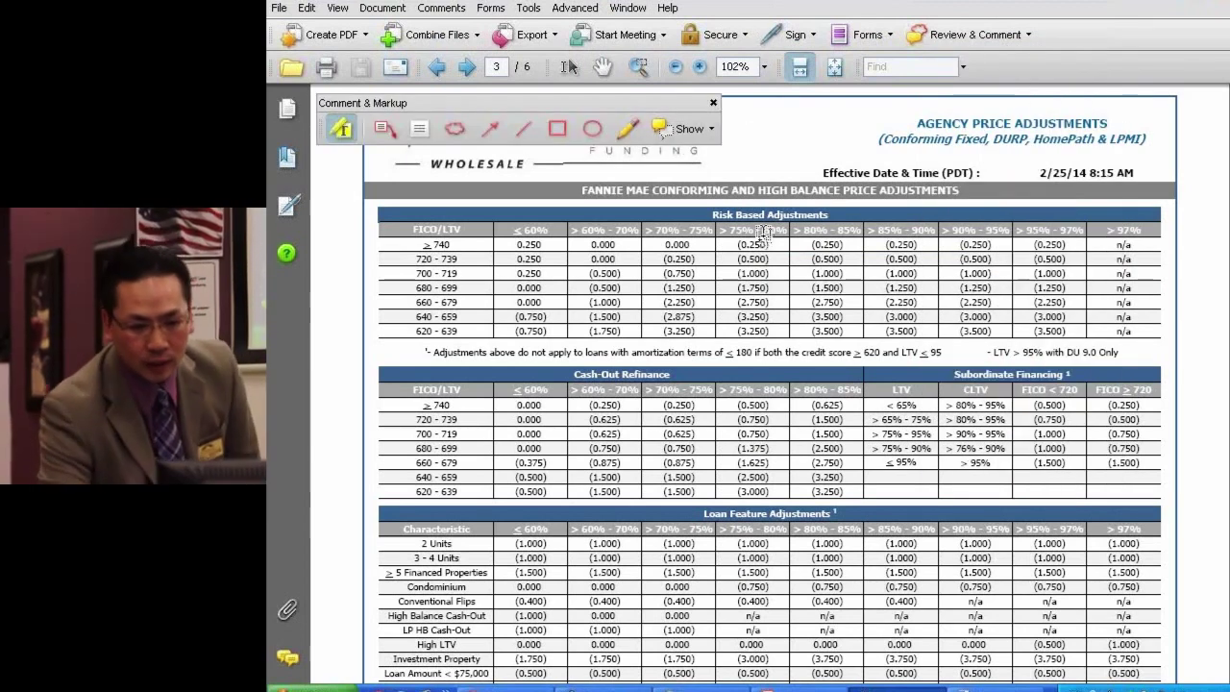
# Step: Highlight the >75%–80% LTV header and its (0.250) value for the FICO ≥740 row
pyautogui.doubleClick(778, 232)
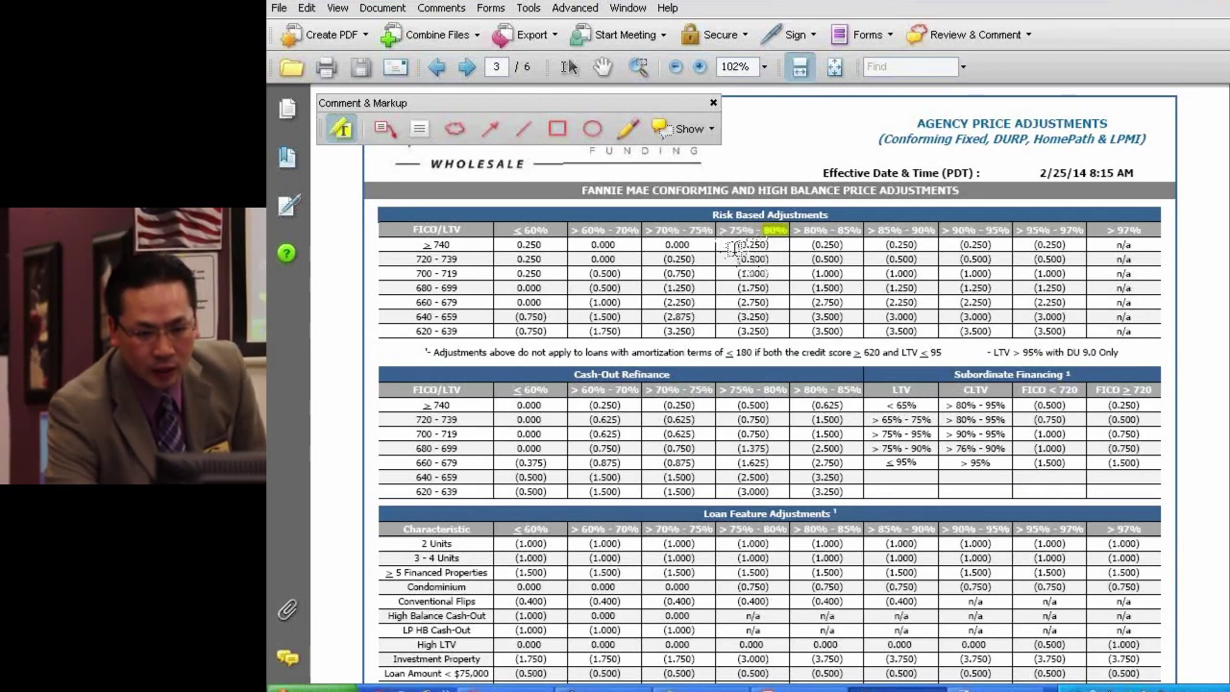
pyautogui.moveTo(738, 247); pyautogui.dragTo(775, 247)
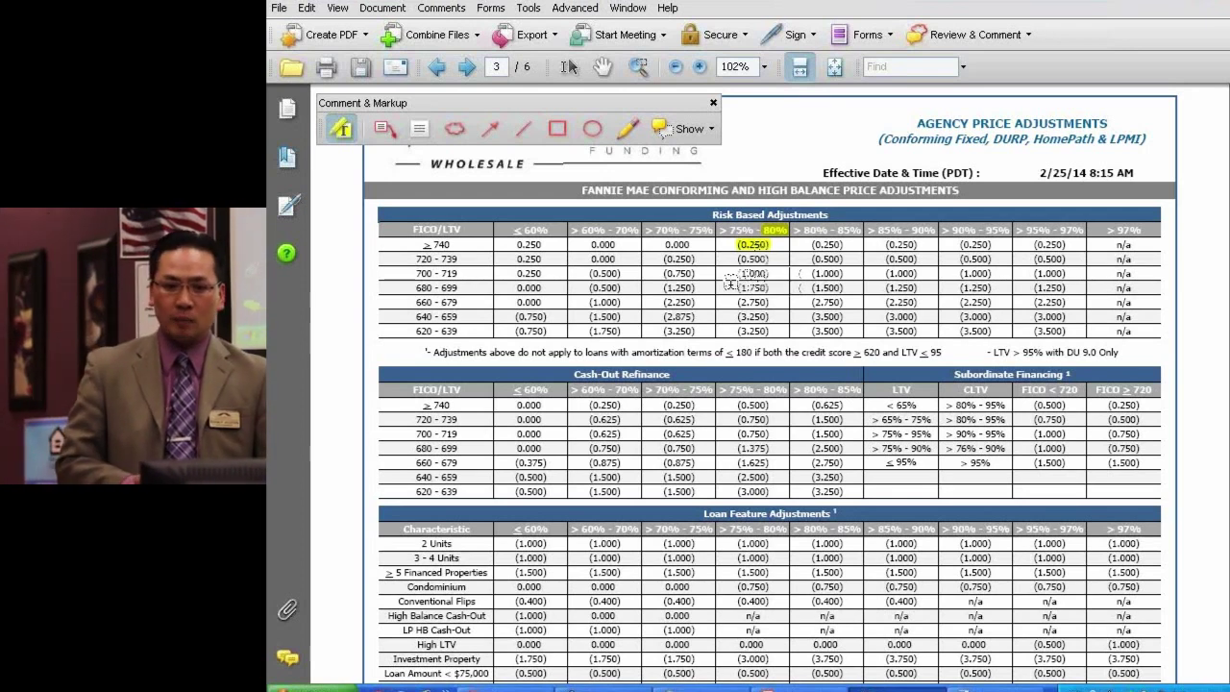
pyautogui.scroll(-1, 732, 283)
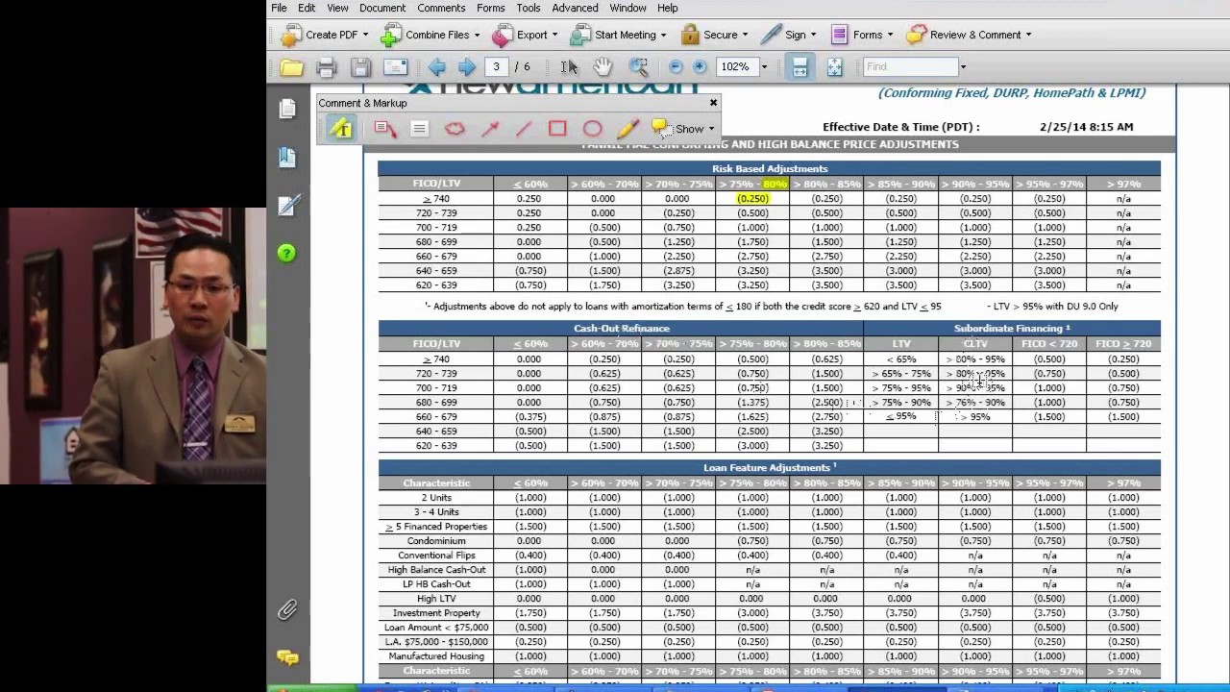
pyautogui.scroll(-1, 978, 380)
pyautogui.scroll(-1, 978, 380)
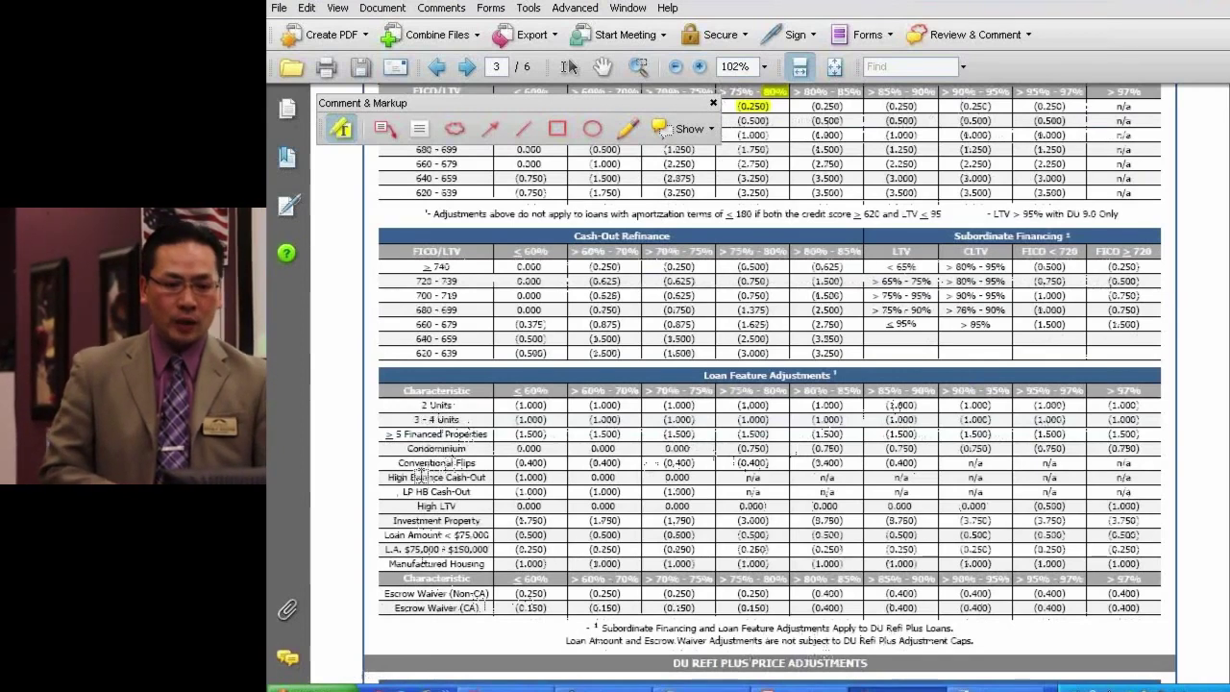
pyautogui.scroll(2, 406, 480)
pyautogui.scroll(-3, 421, 500)
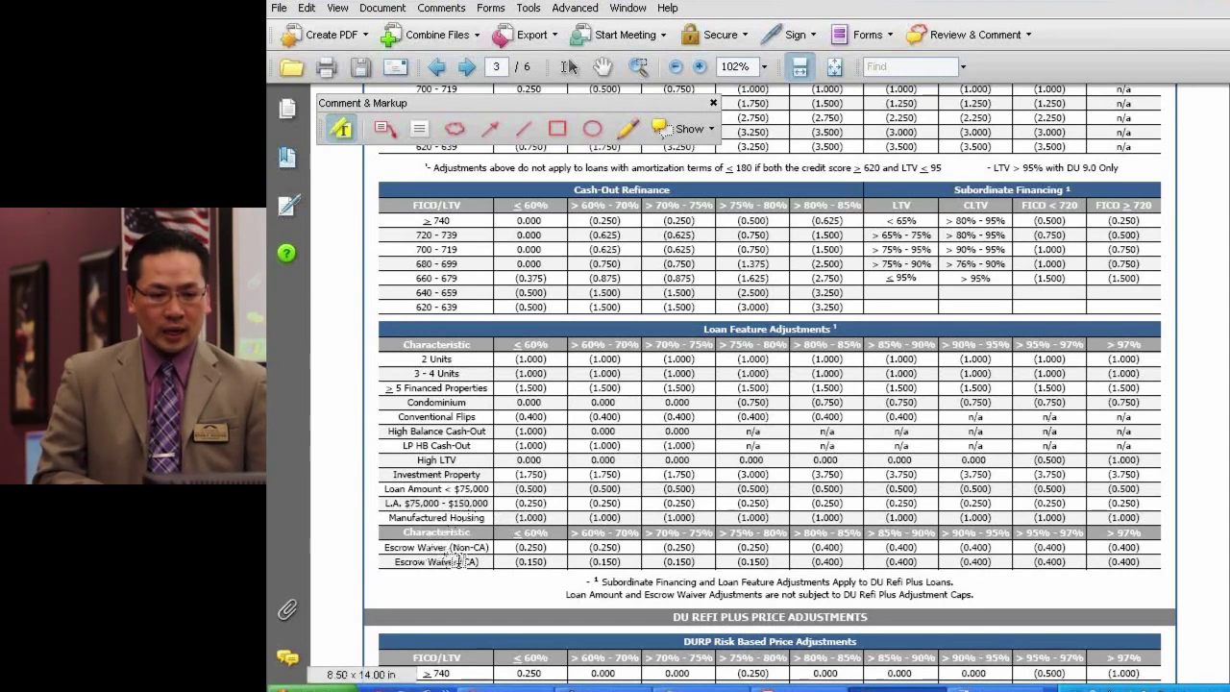
pyautogui.scroll(-1, 459, 561)
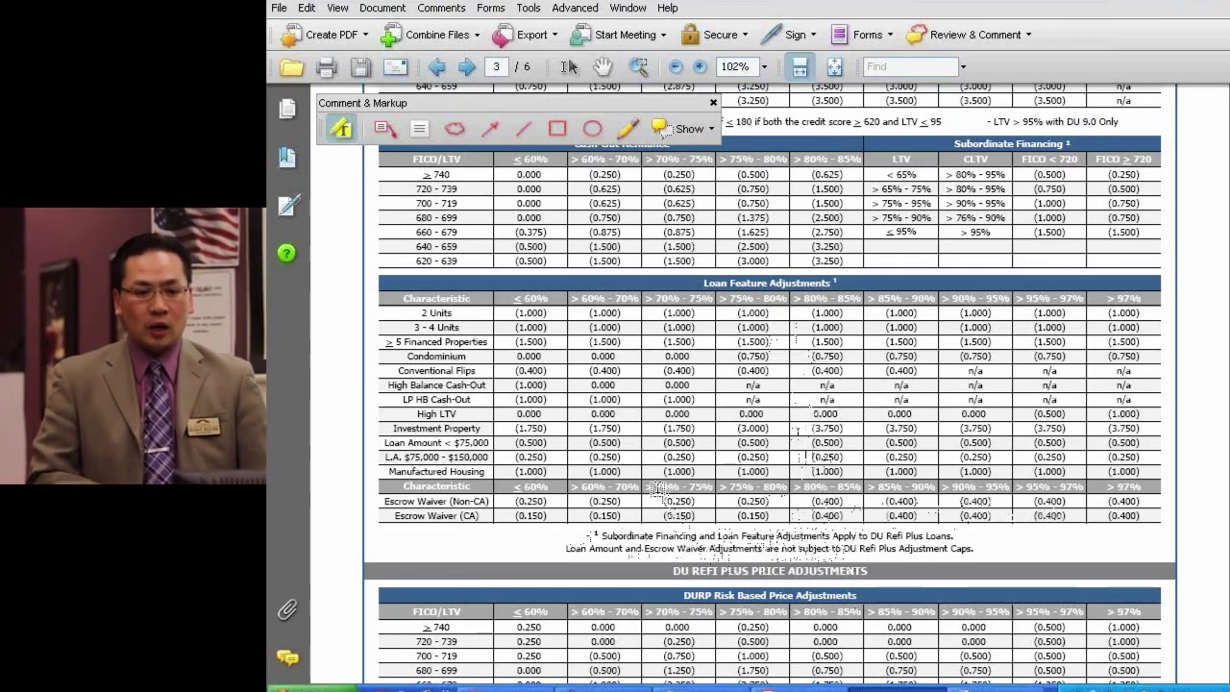
# Step: Scroll the rate sheet back up from page 3 to page 1's February Purchase Special section
pyautogui.scroll(1, 657, 490)
pyautogui.scroll(4, 657, 490)
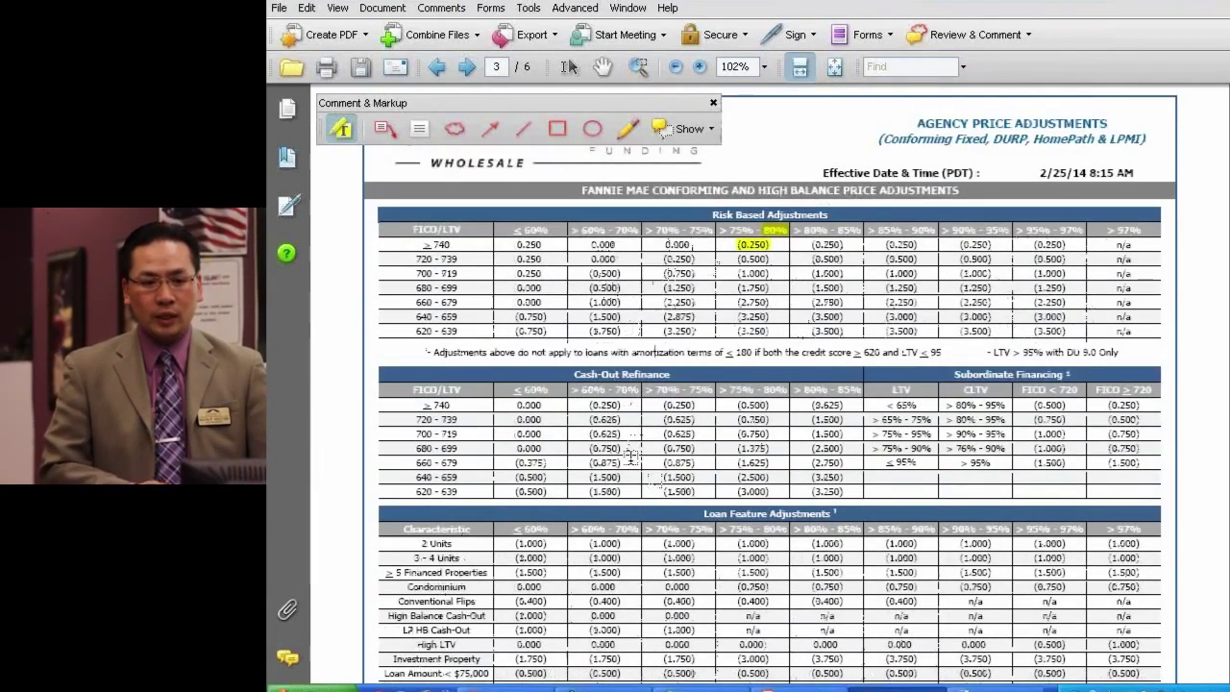
pyautogui.scroll(-3, 631, 457)
pyautogui.scroll(-3, 630, 457)
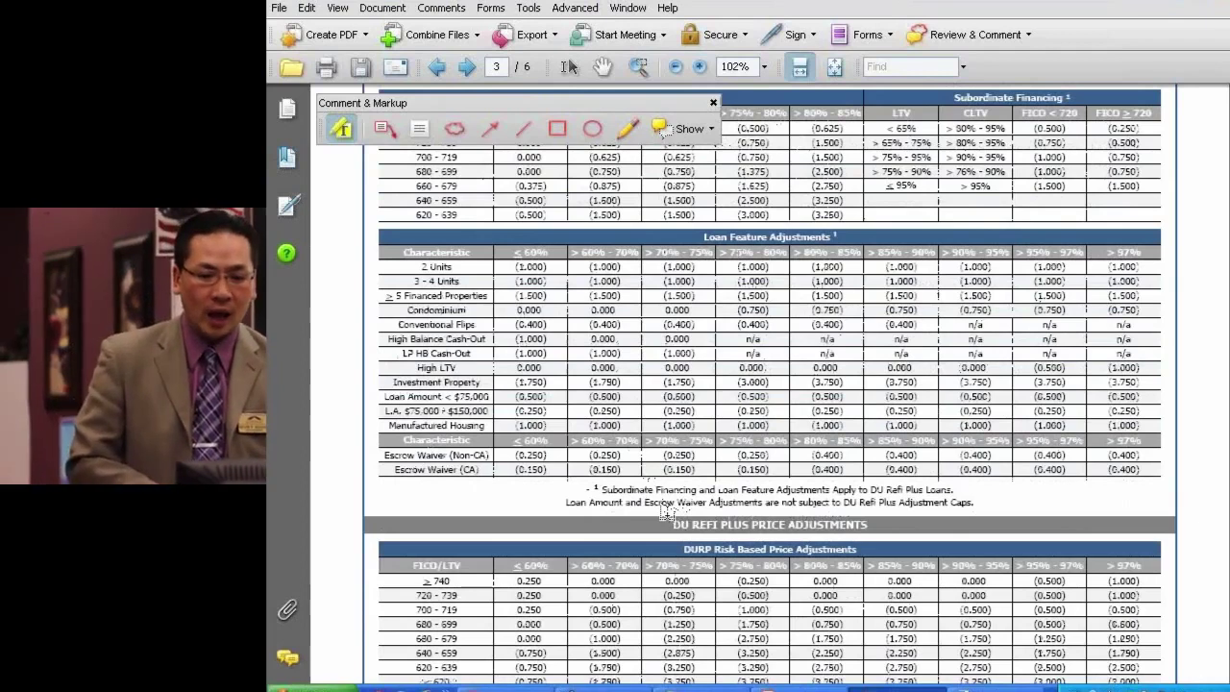
pyautogui.scroll(1, 666, 514)
pyautogui.scroll(3, 666, 509)
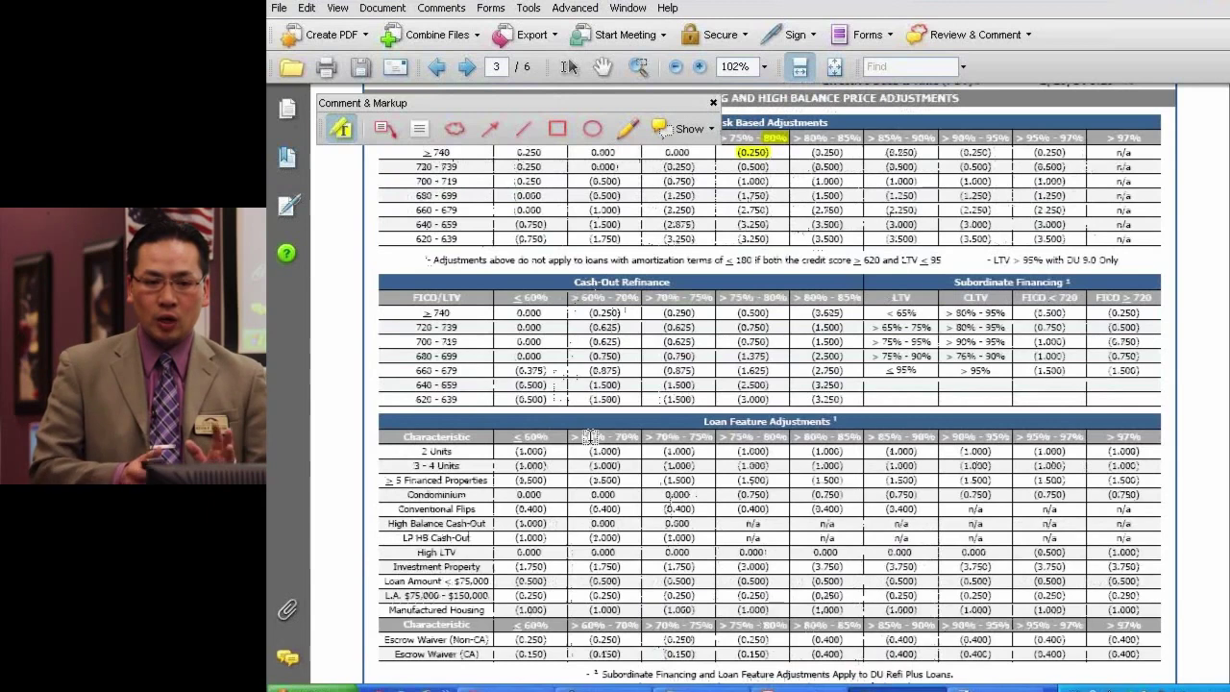
pyautogui.scroll(1, 593, 437)
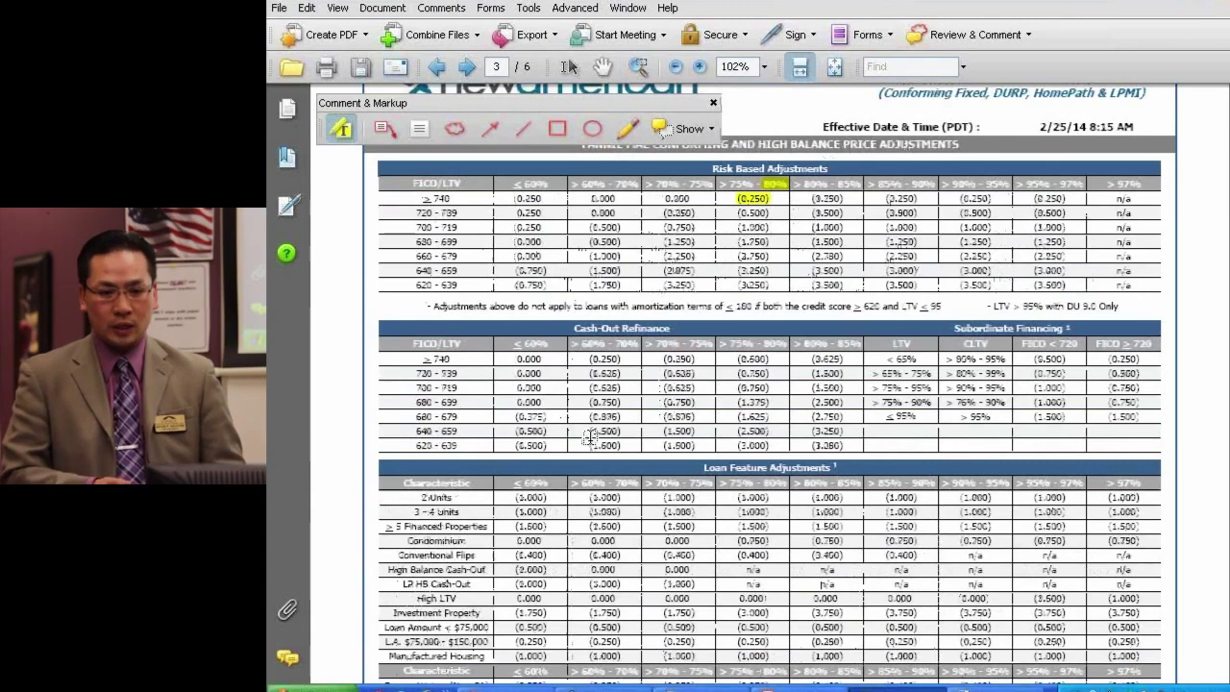
pyautogui.scroll(-1, 593, 437)
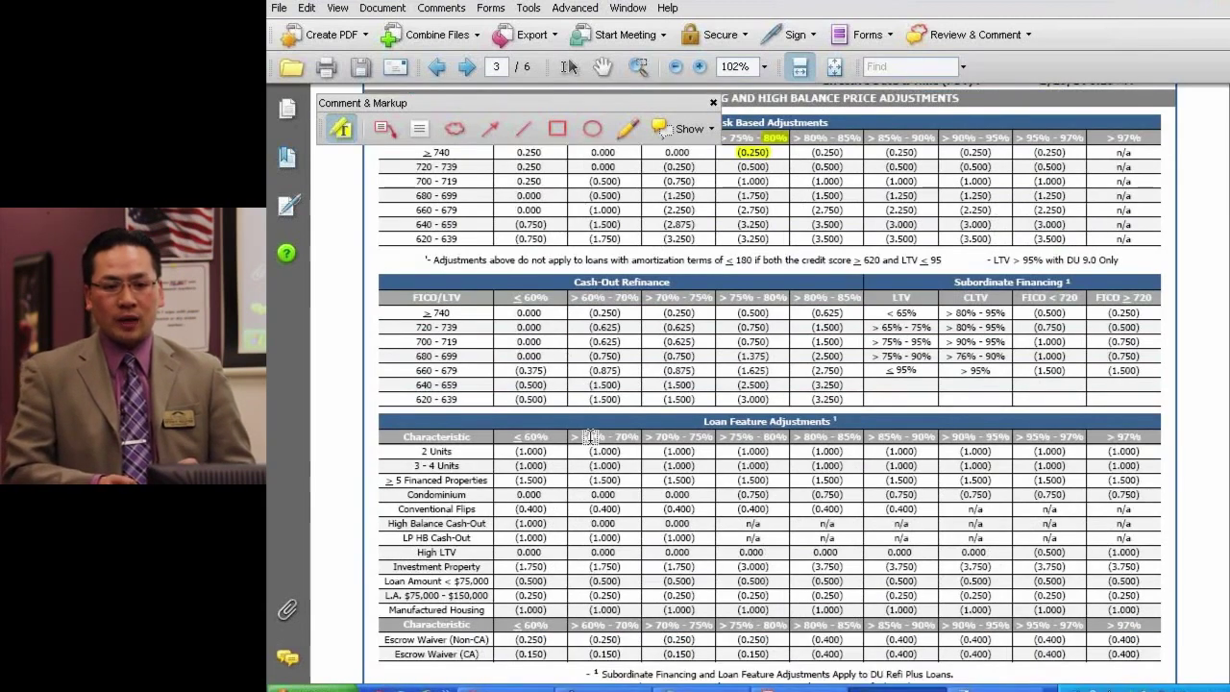
pyautogui.scroll(-5, 593, 437)
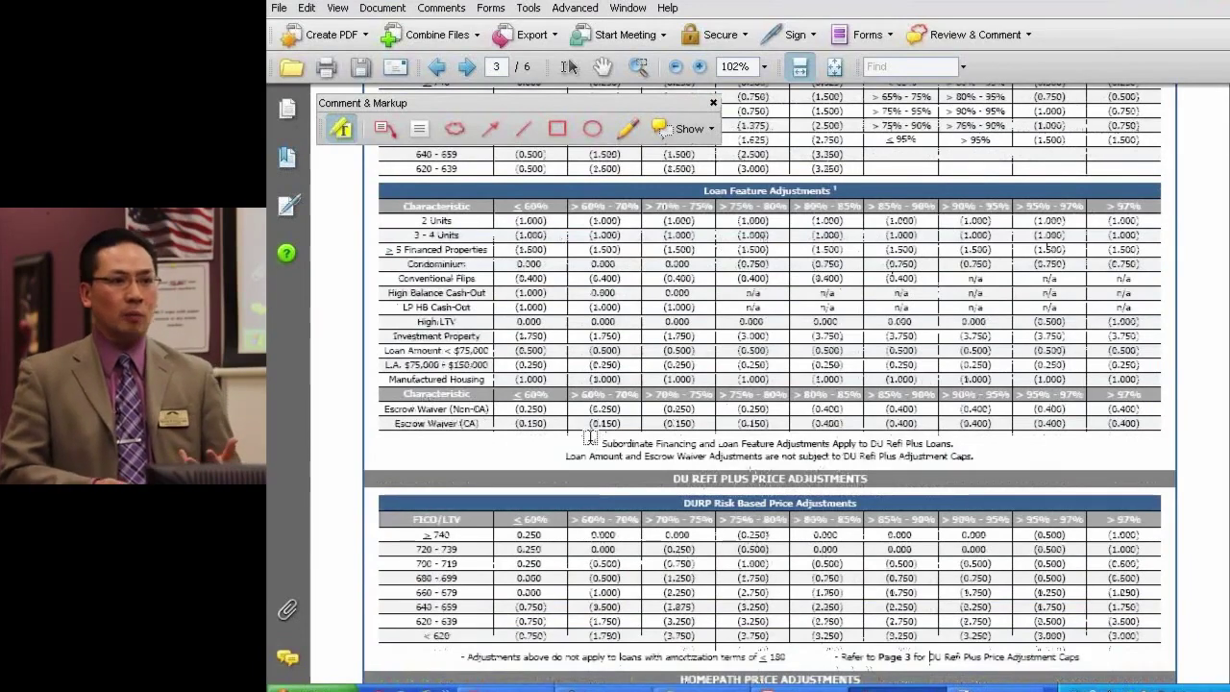
pyautogui.scroll(15, 593, 437)
pyautogui.scroll(15, 591, 438)
pyautogui.scroll(12, 593, 437)
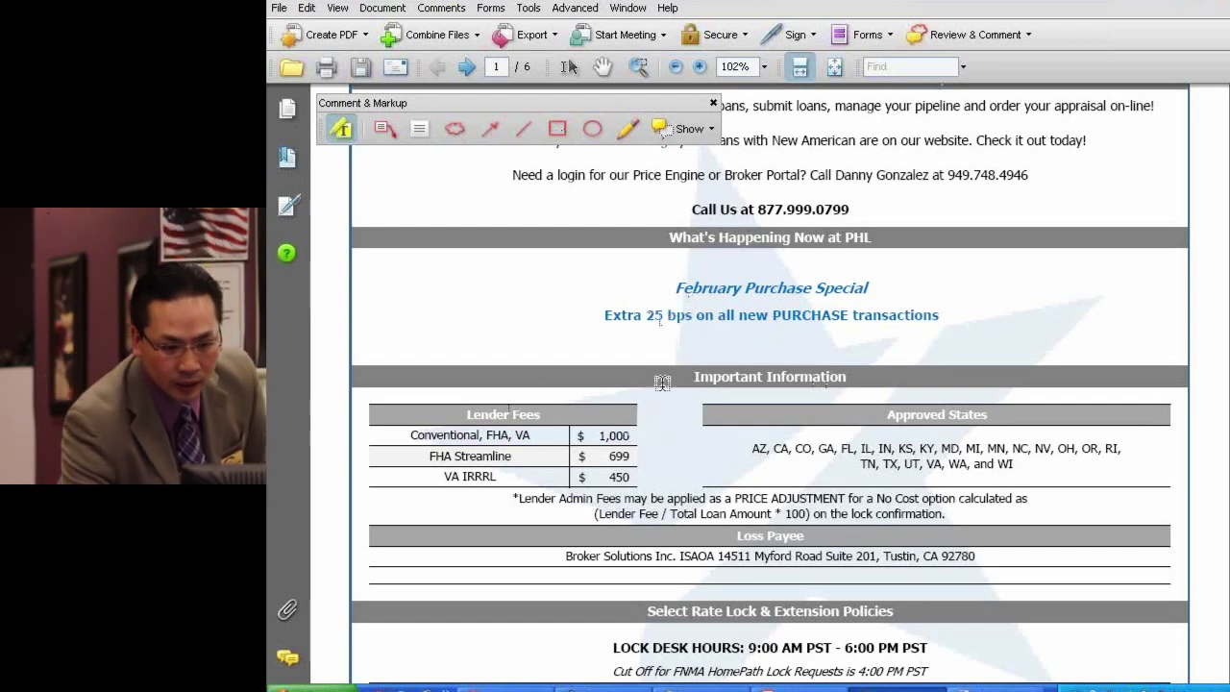
# Step: Highlight 'Extra 25 bps' in yellow, then return to page 3's Agency Price Adjustments table
pyautogui.moveTo(600, 314); pyautogui.dragTo(692, 319)
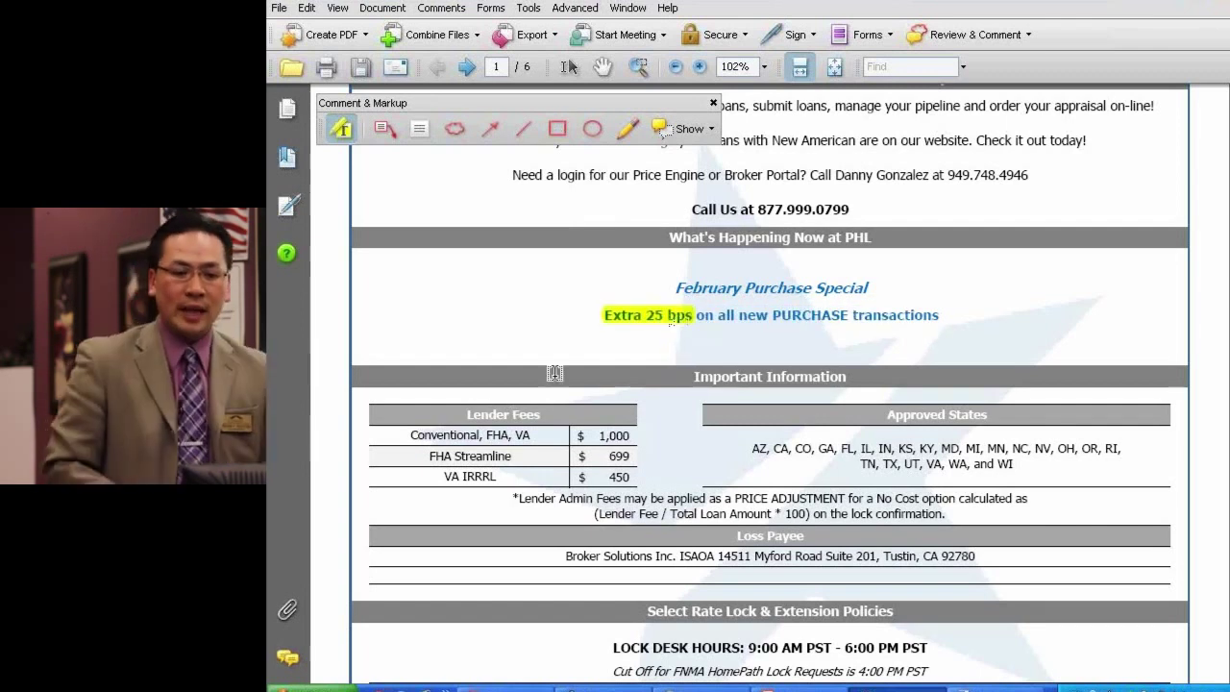
pyautogui.scroll(-15, 554, 373)
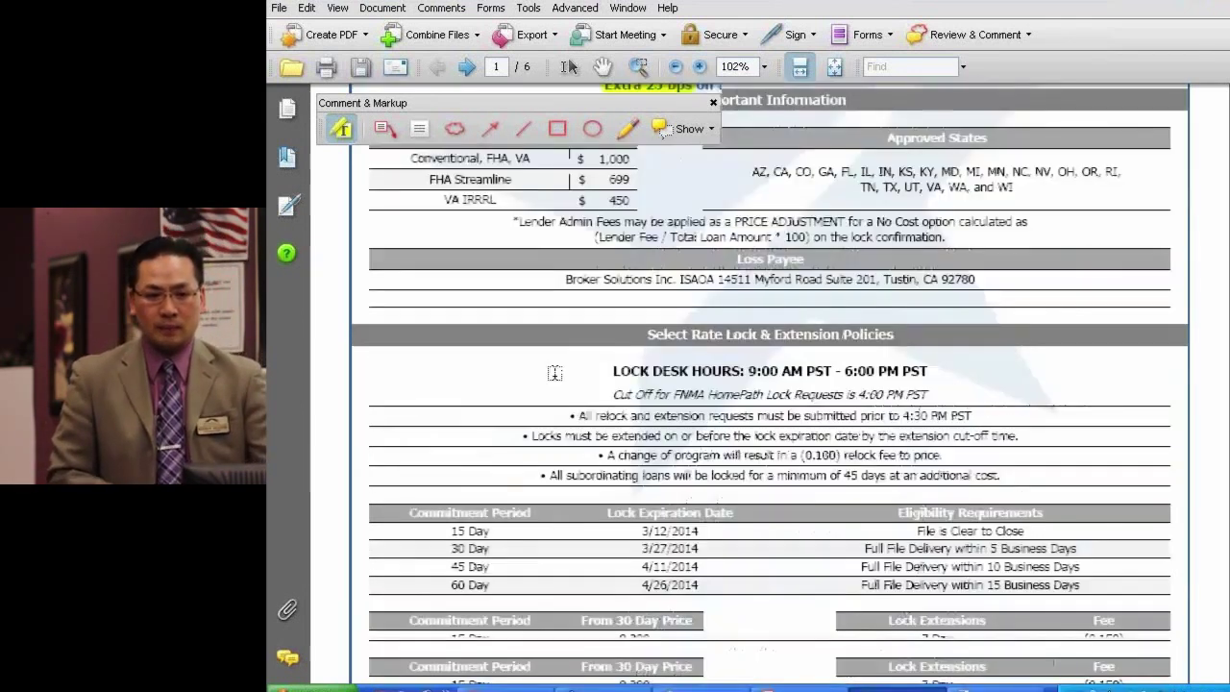
pyautogui.scroll(-10, 555, 372)
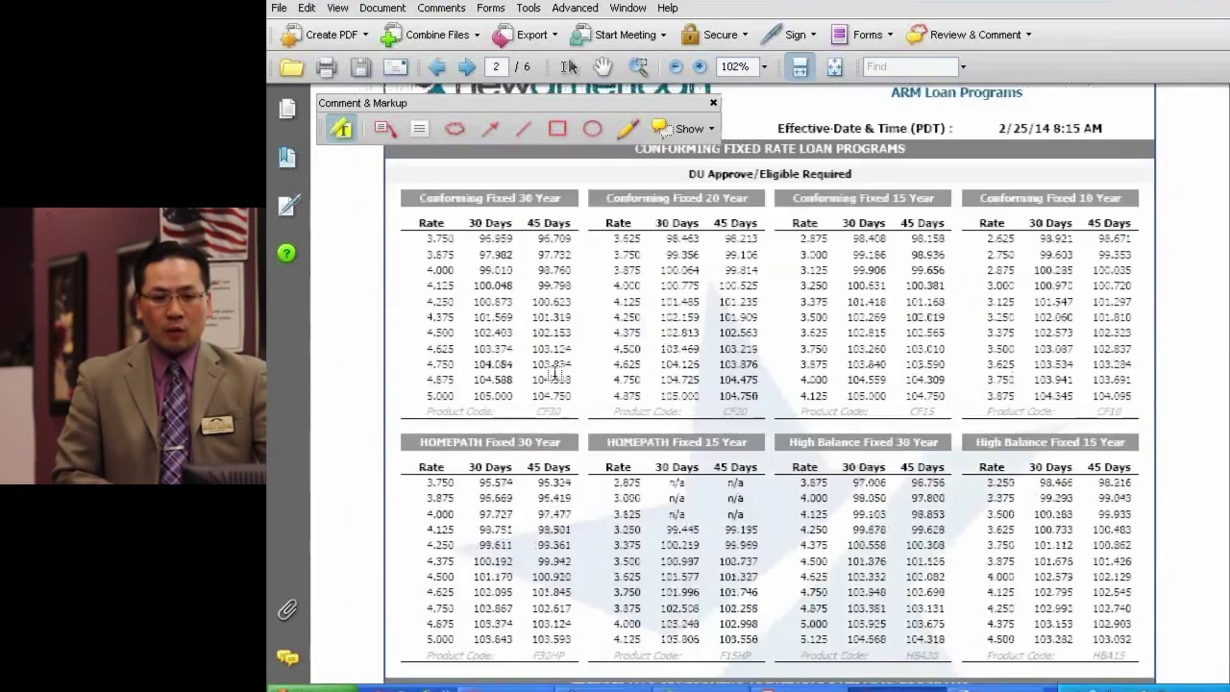
pyautogui.scroll(-10, 555, 373)
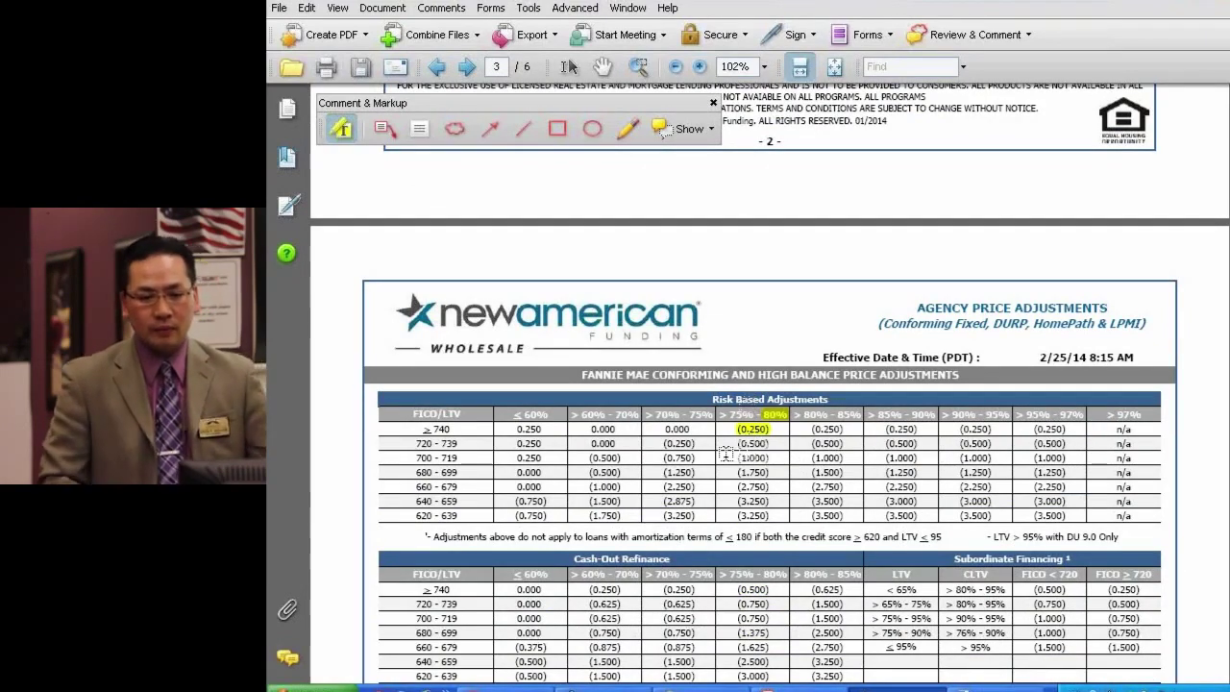
# Step: Compute .25-.25 in Calculator for the adjustment, then minimize it and return to the PDF
pyautogui.click(305, 687)
pyautogui.click(315, 409)
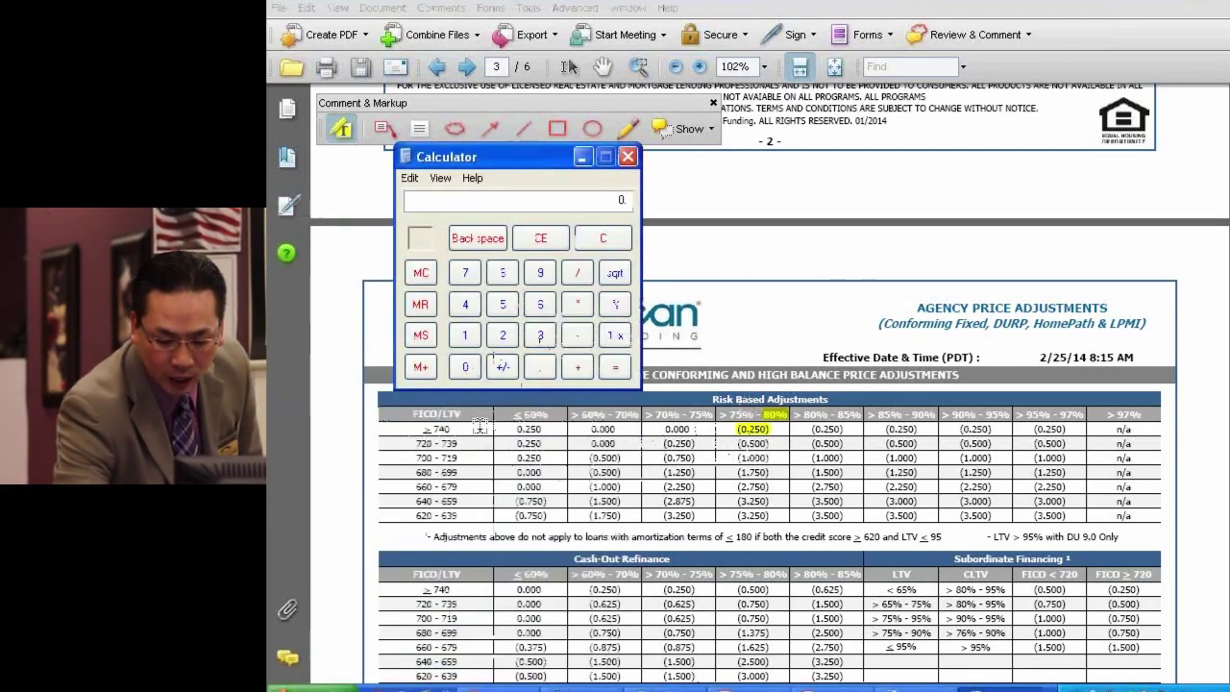
pyautogui.write('.25')
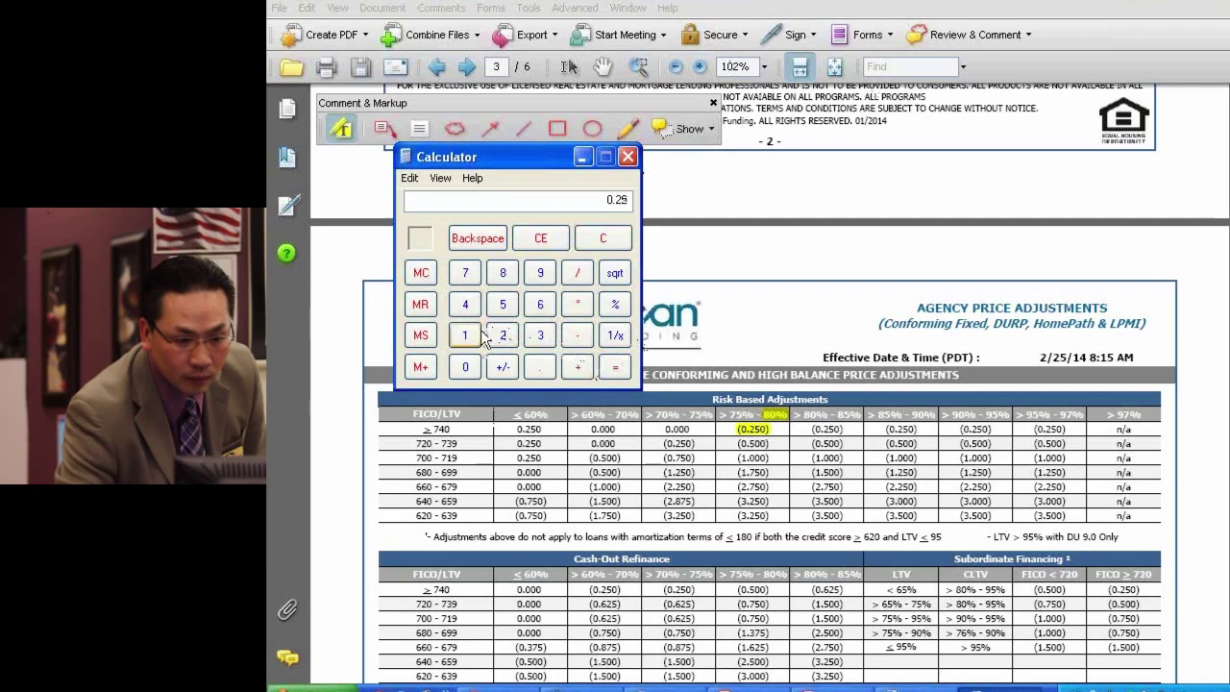
pyautogui.write('-.')
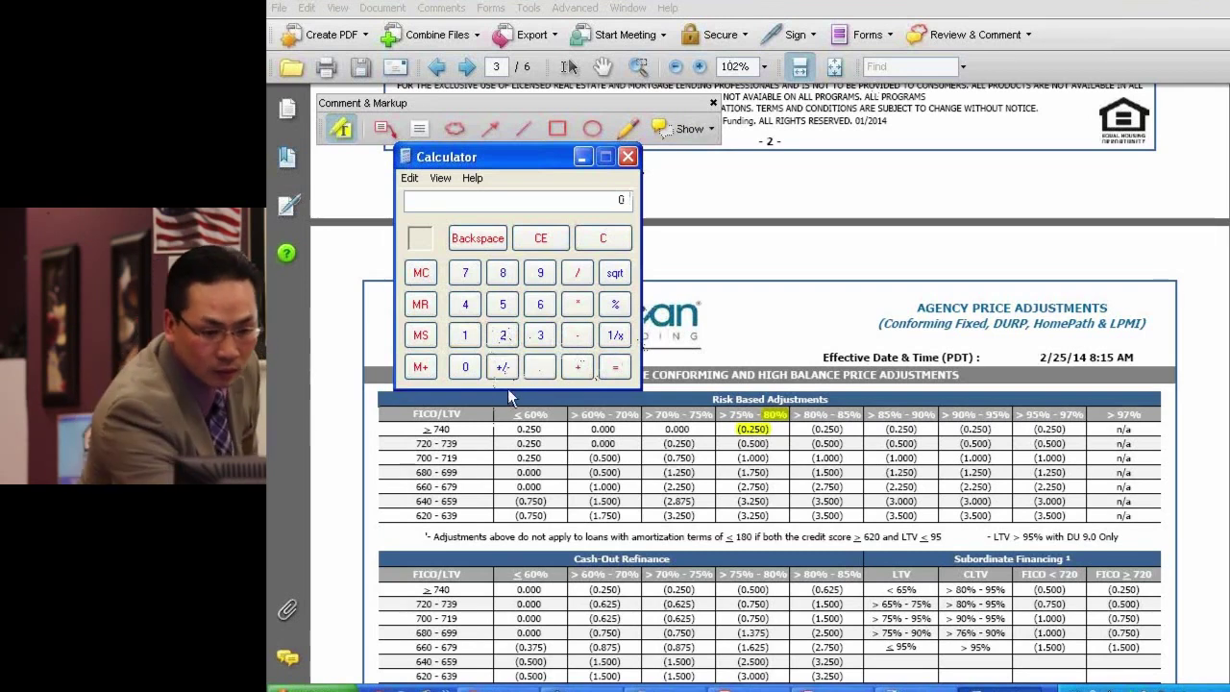
pyautogui.write('25')
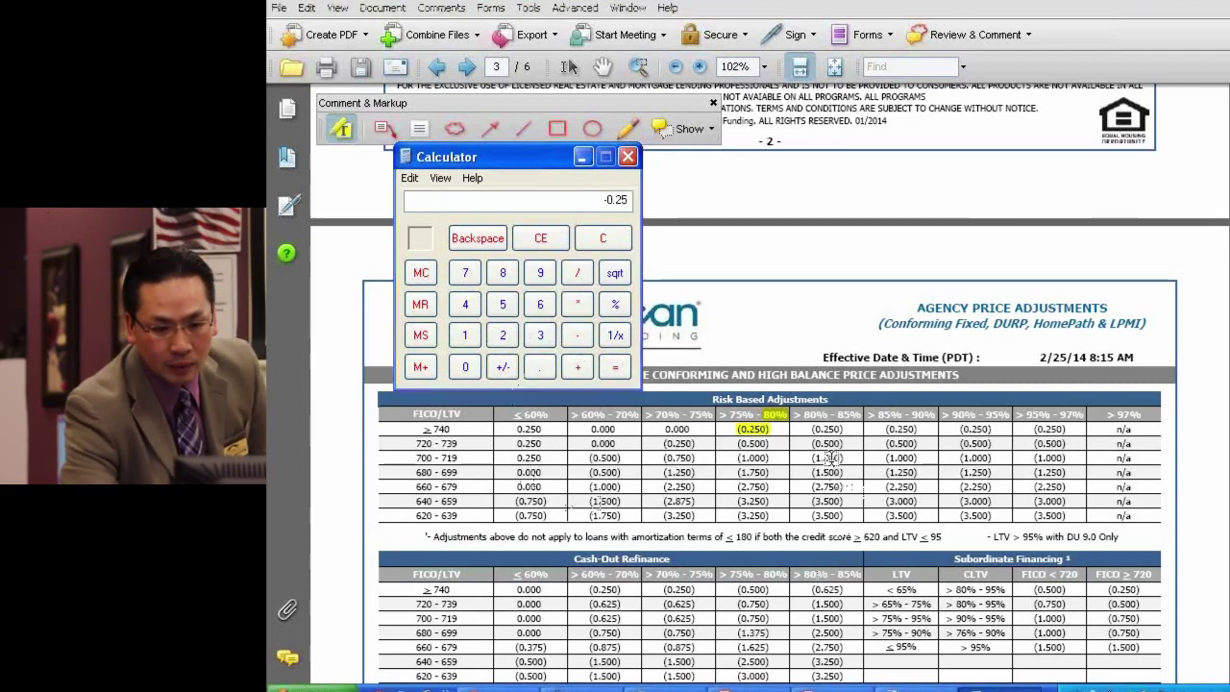
pyautogui.click(812, 478)
pyautogui.scroll(20, 811, 477)
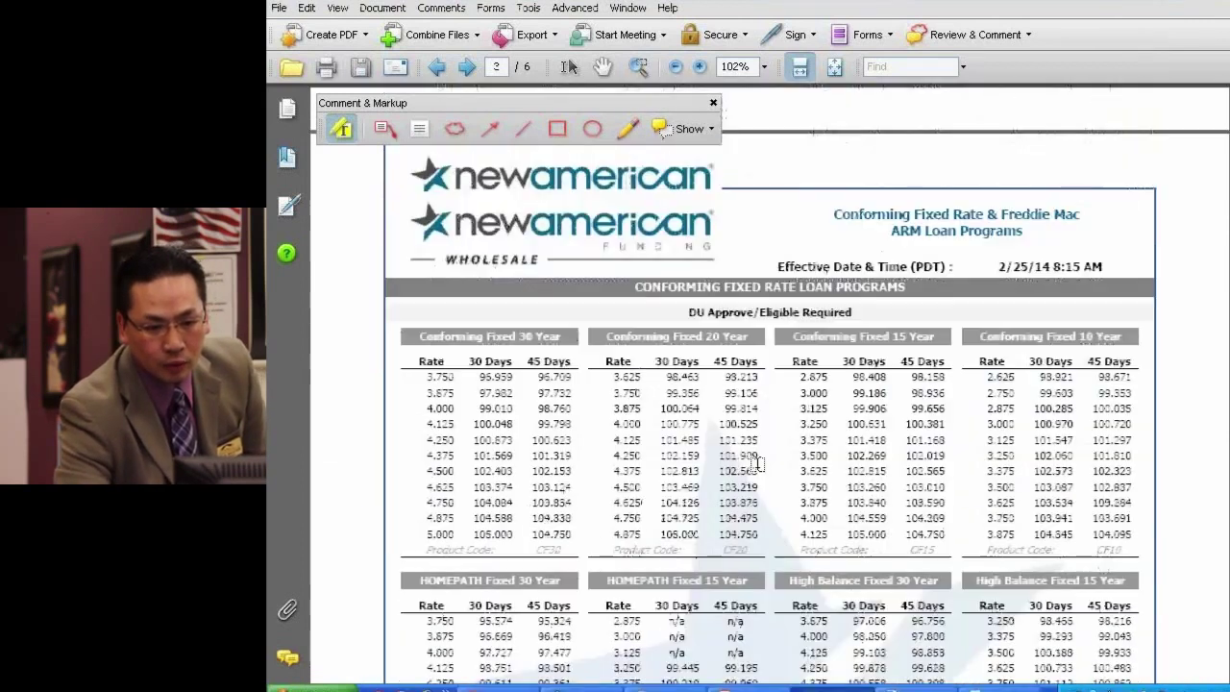
# Step: Bring Calculator back and clear it to 0, then return to the rate sheet PDF
pyautogui.scroll(8, 764, 442)
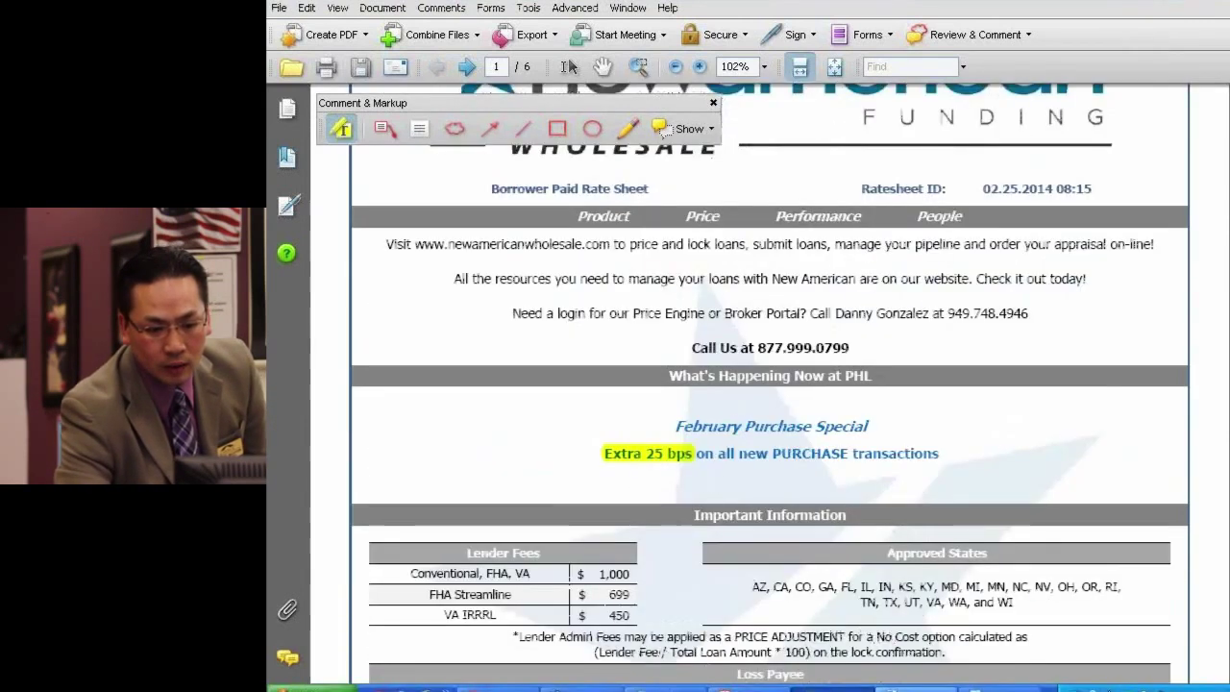
pyautogui.click(833, 688)
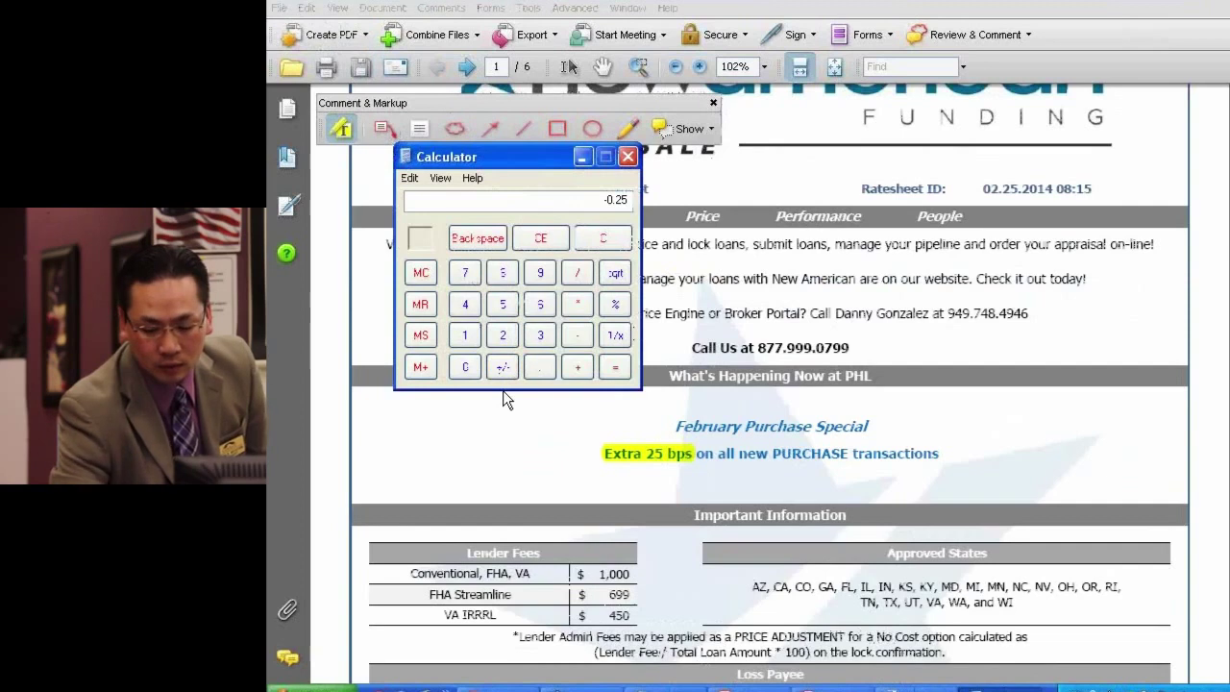
pyautogui.press('Escape')
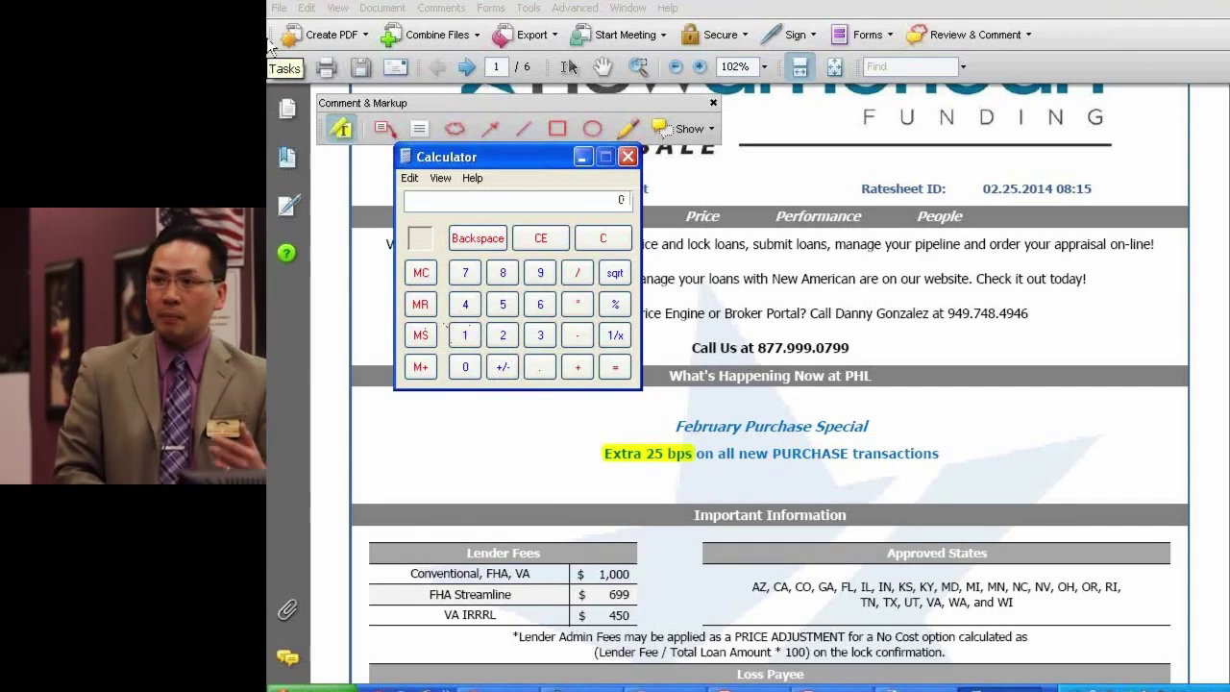
pyautogui.click(745, 348)
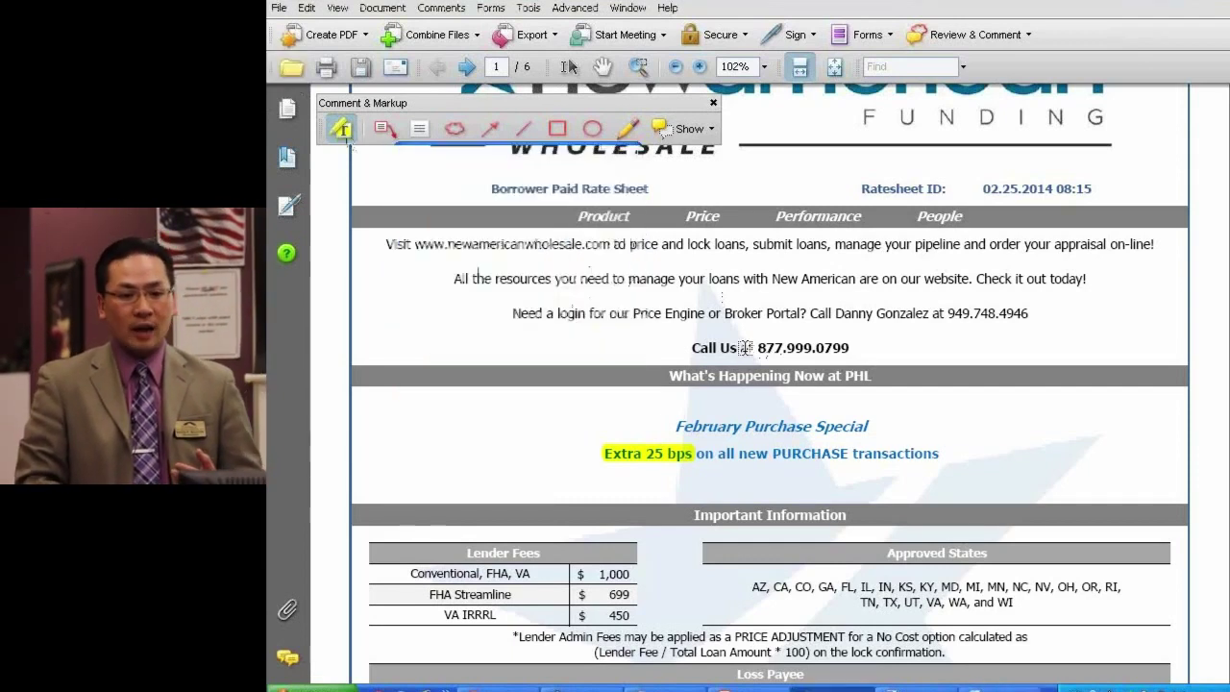
# Step: Switch to Chrome's Google Drive Mortgage Training > PowerPoint folder
pyautogui.scroll(-10, 745, 348)
pyautogui.scroll(-20, 745, 348)
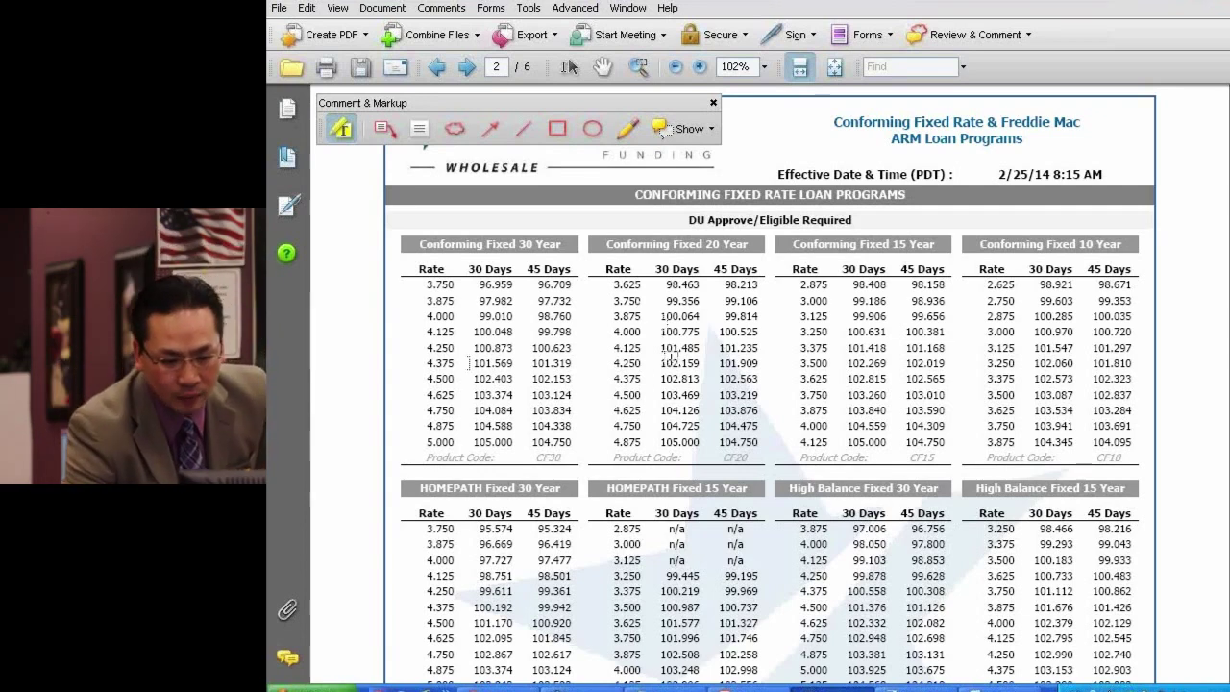
pyautogui.click(498, 688)
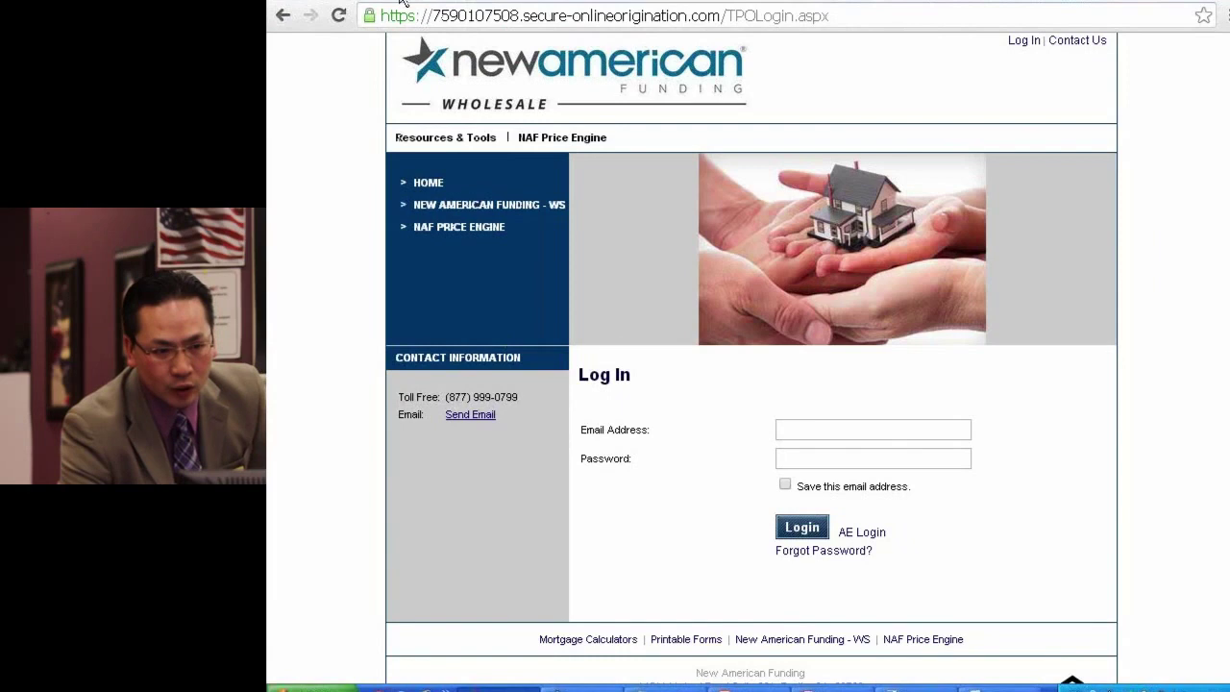
pyautogui.hotkey('alt', 'Tab')
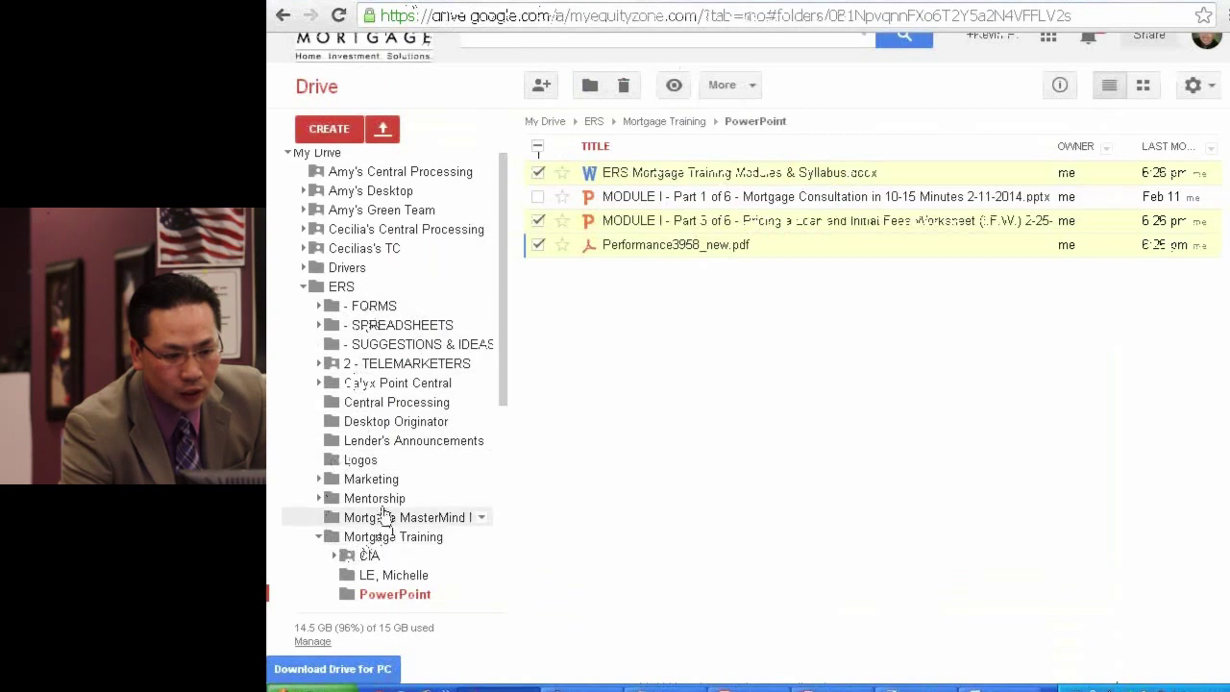
# Step: Preview the Quick Start Guide - Draft Copy (Individual MLO).pdf from ERS Forms & Manuals > Quick Start Overview Docs at page width
pyautogui.scroll(-2, 343, 240)
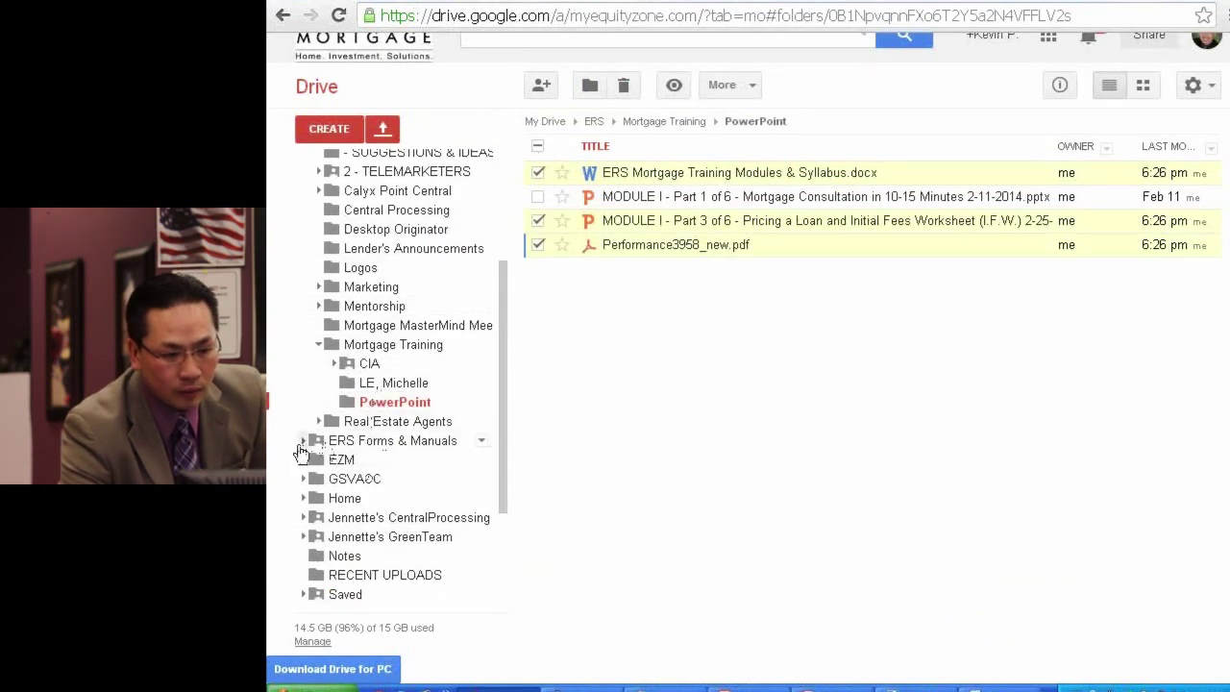
pyautogui.click(302, 441)
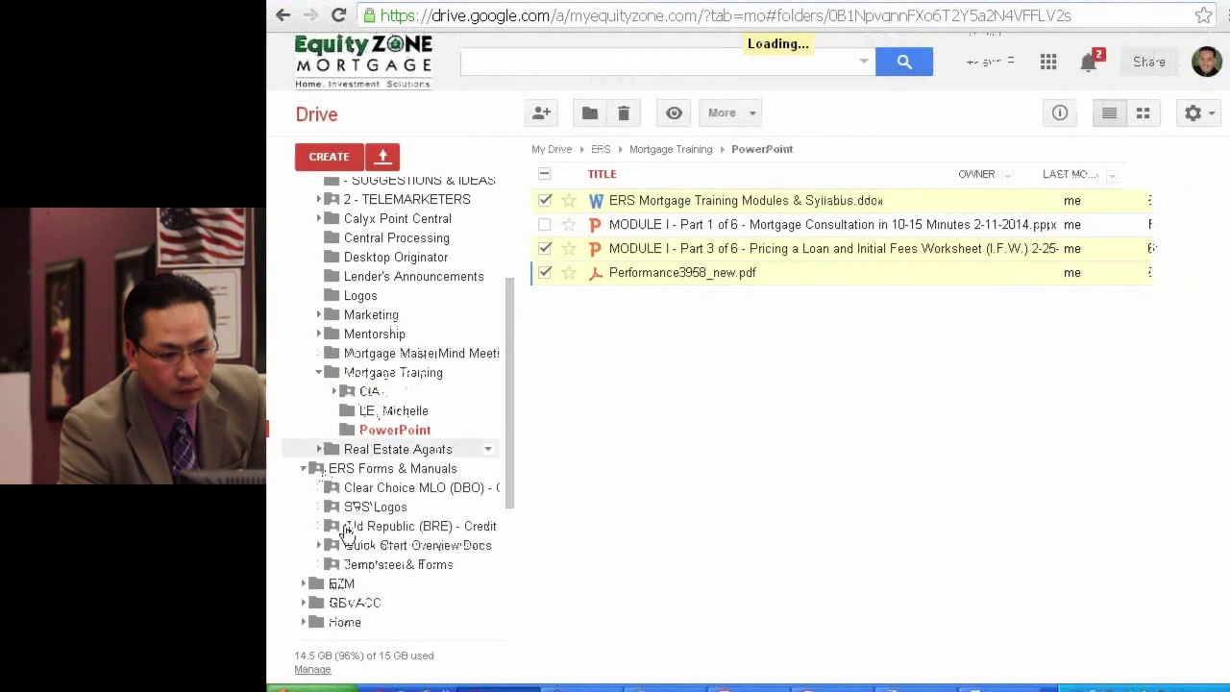
pyautogui.click(413, 548)
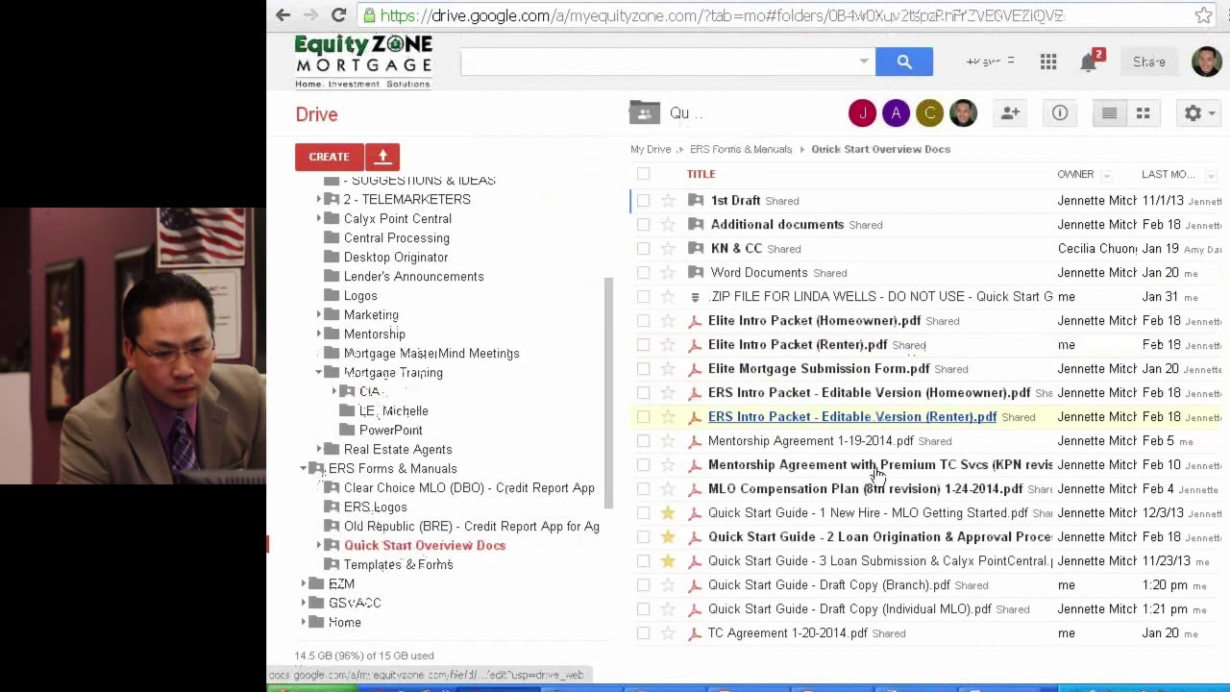
pyautogui.click(881, 609)
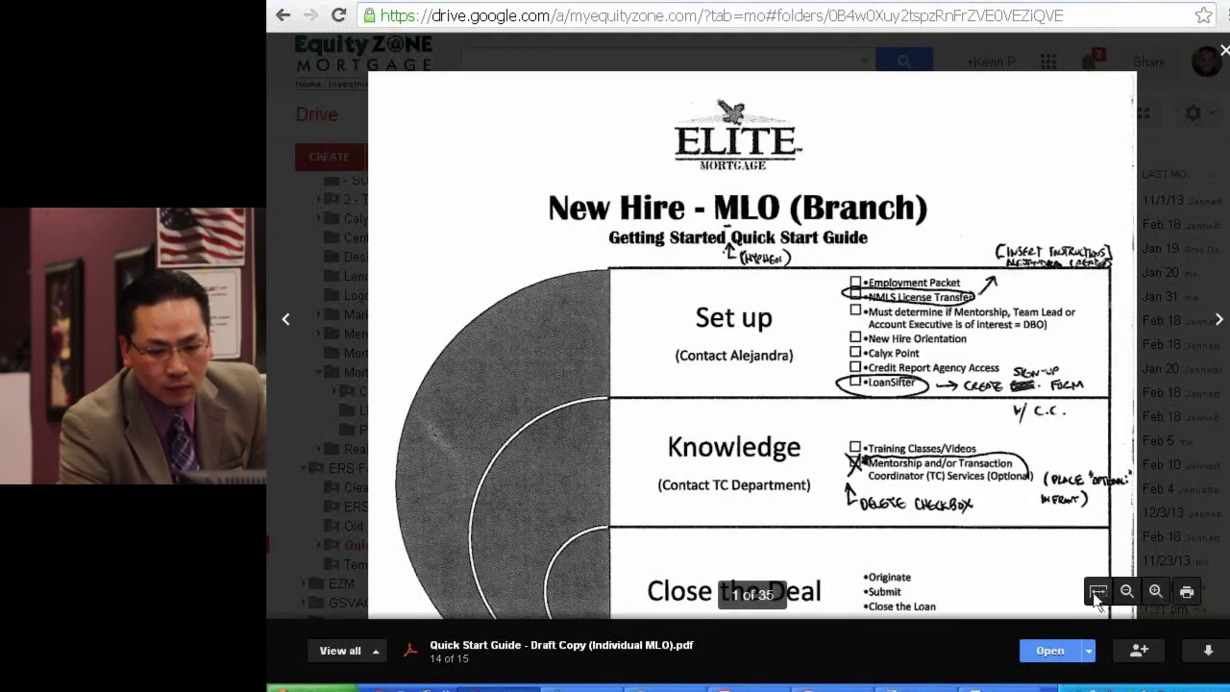
pyautogui.click(1097, 592)
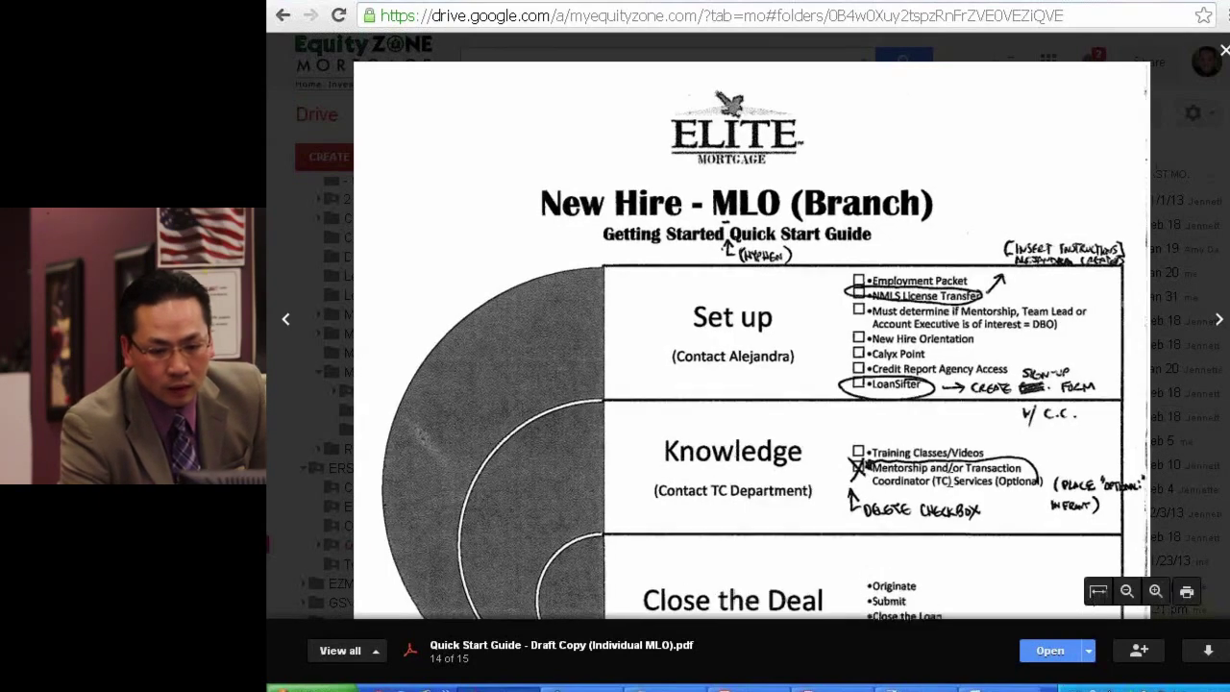
# Step: Scroll the guide down to the Elite Mortgage Approved Lenders List page
pyautogui.scroll(-15, 1057, 463)
pyautogui.scroll(-5, 1057, 463)
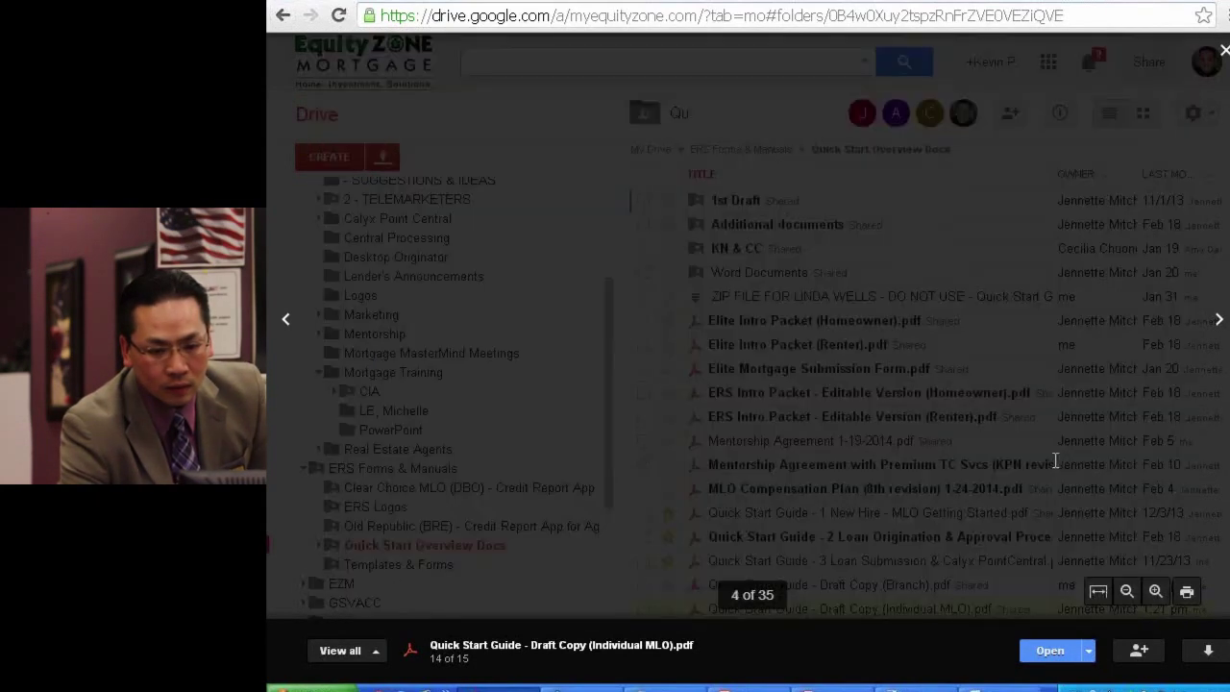
pyautogui.scroll(-5, 1002, 440)
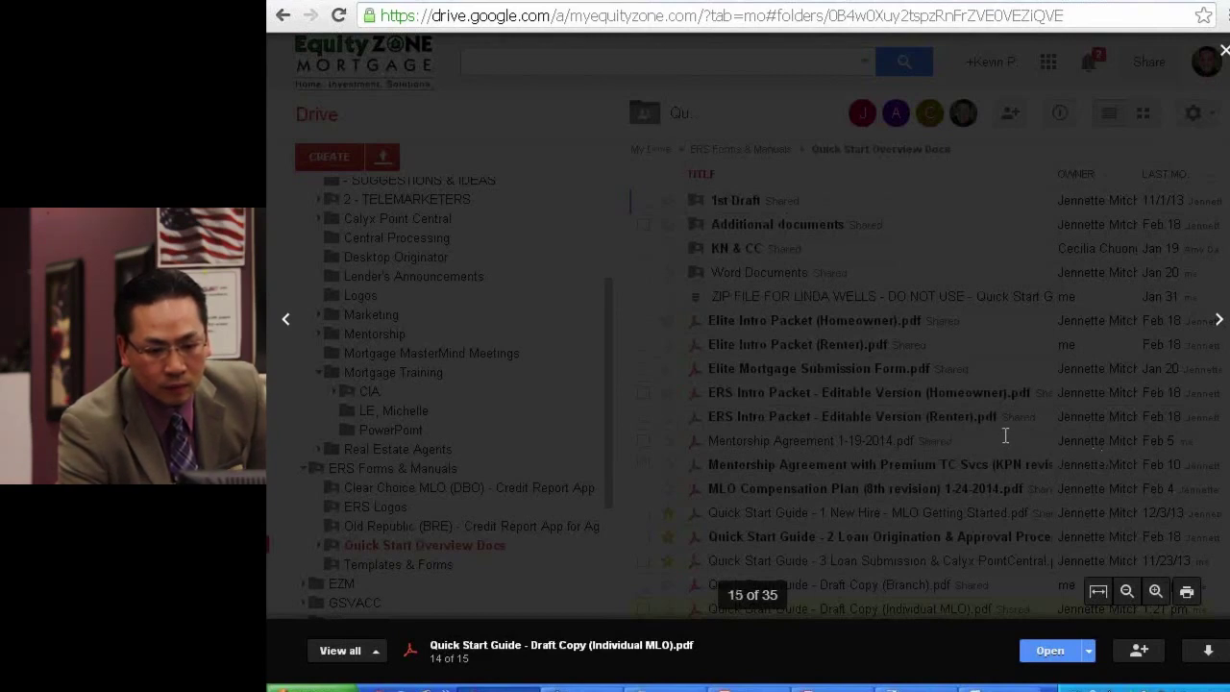
pyautogui.scroll(-5, 1012, 434)
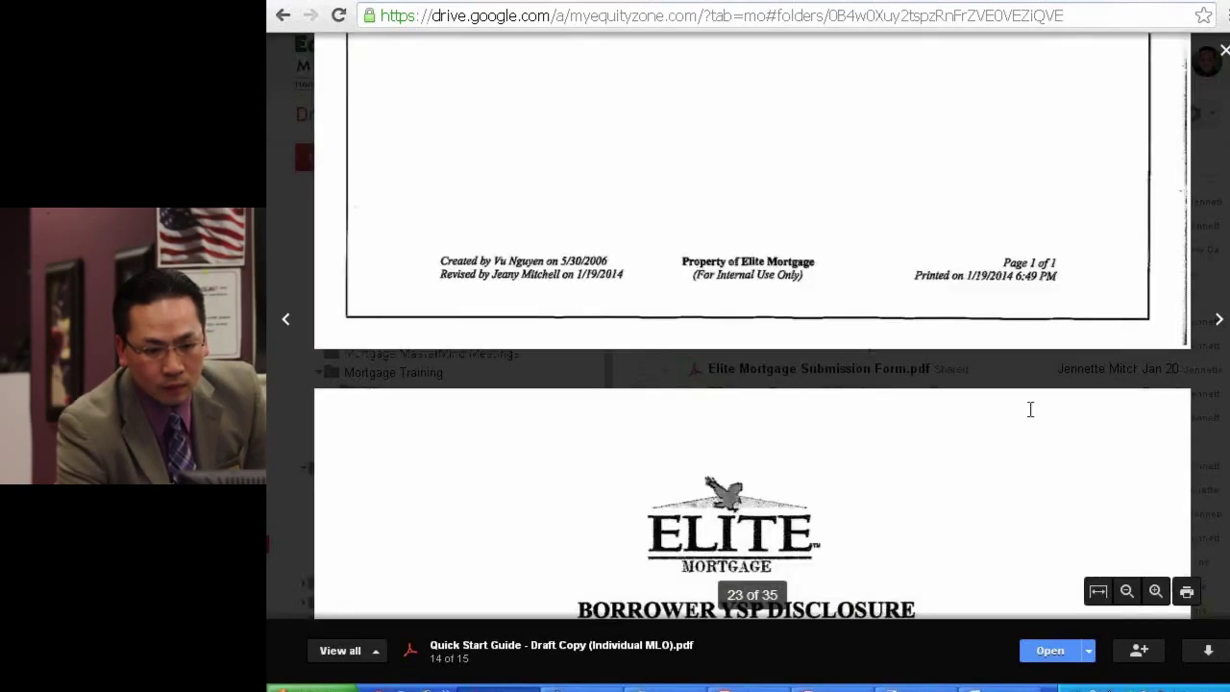
pyautogui.scroll(-5, 1025, 406)
pyautogui.scroll(-5, 1028, 405)
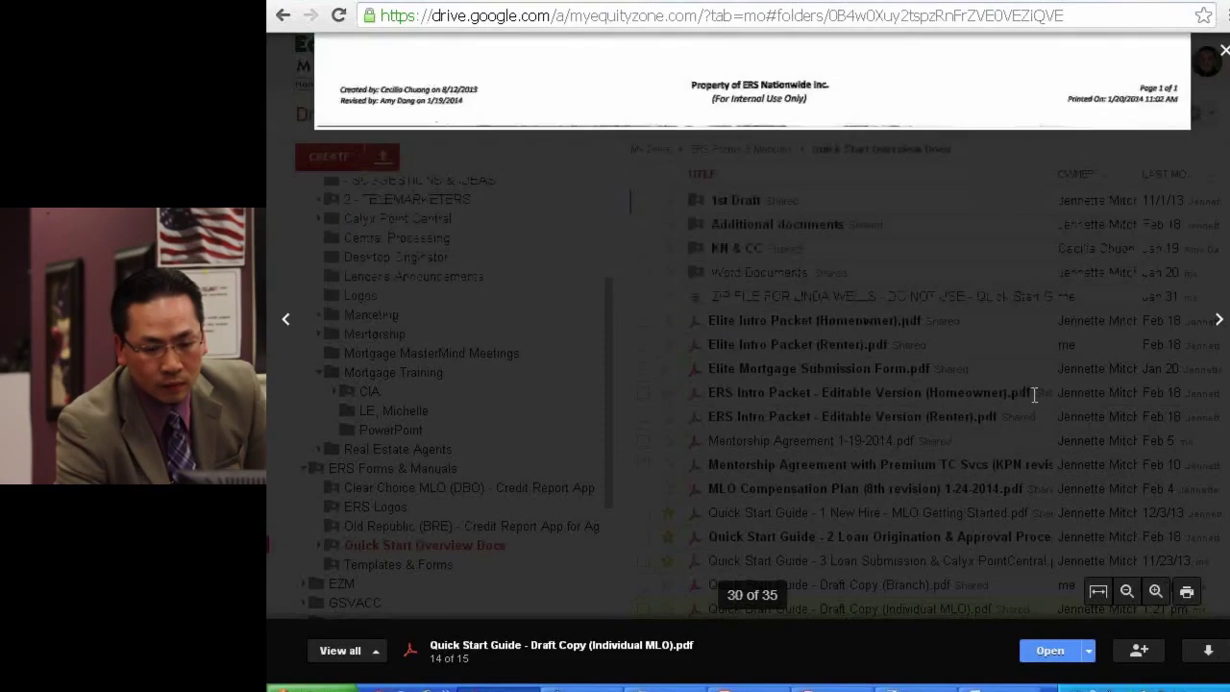
pyautogui.scroll(-5, 1036, 394)
pyautogui.scroll(-5, 1036, 395)
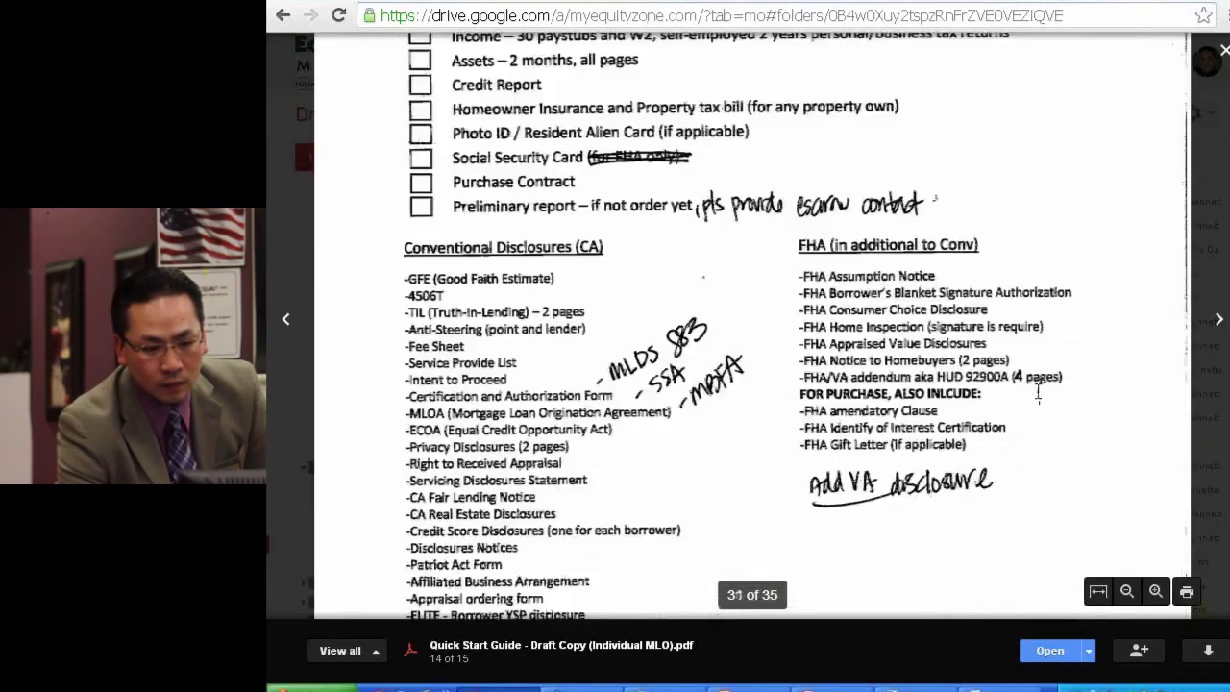
pyautogui.scroll(20, 1041, 389)
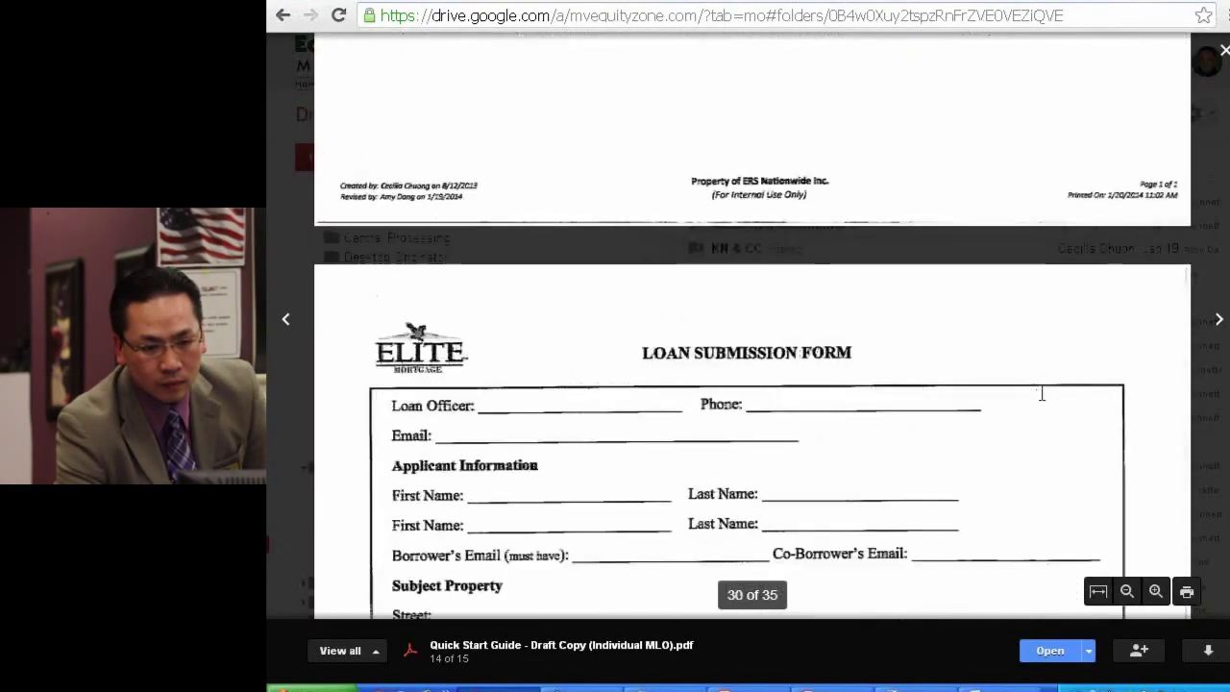
pyautogui.scroll(-4, 1055, 382)
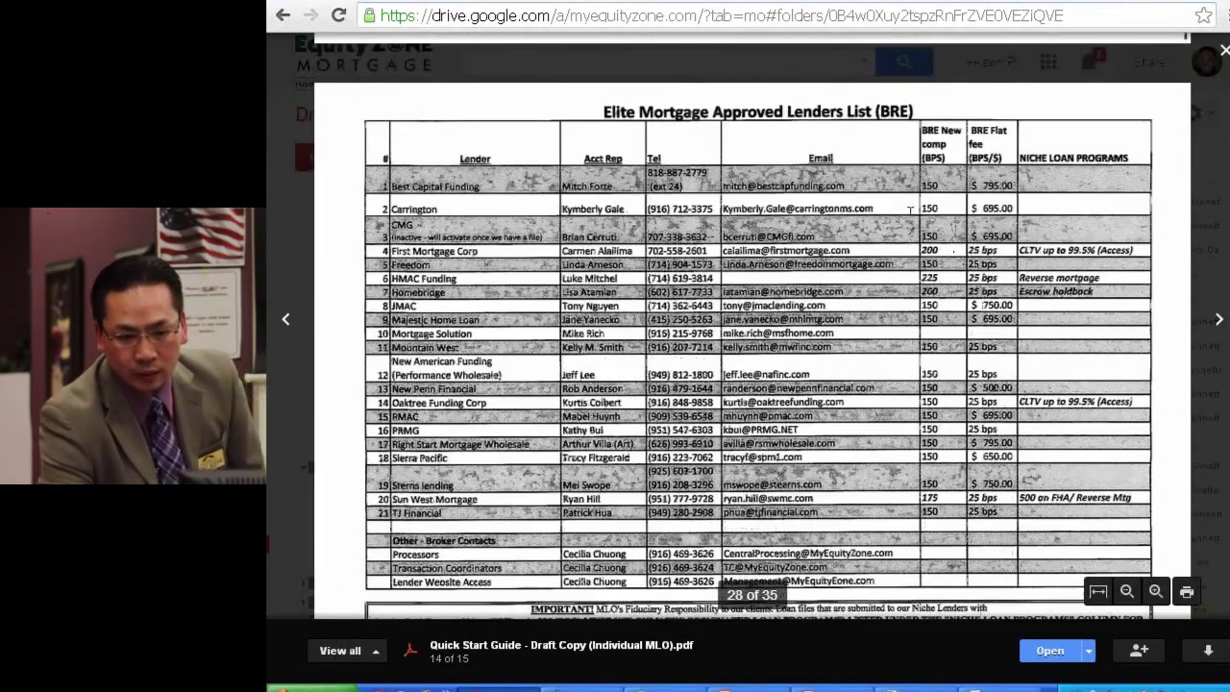
pyautogui.scroll(-1, 909, 209)
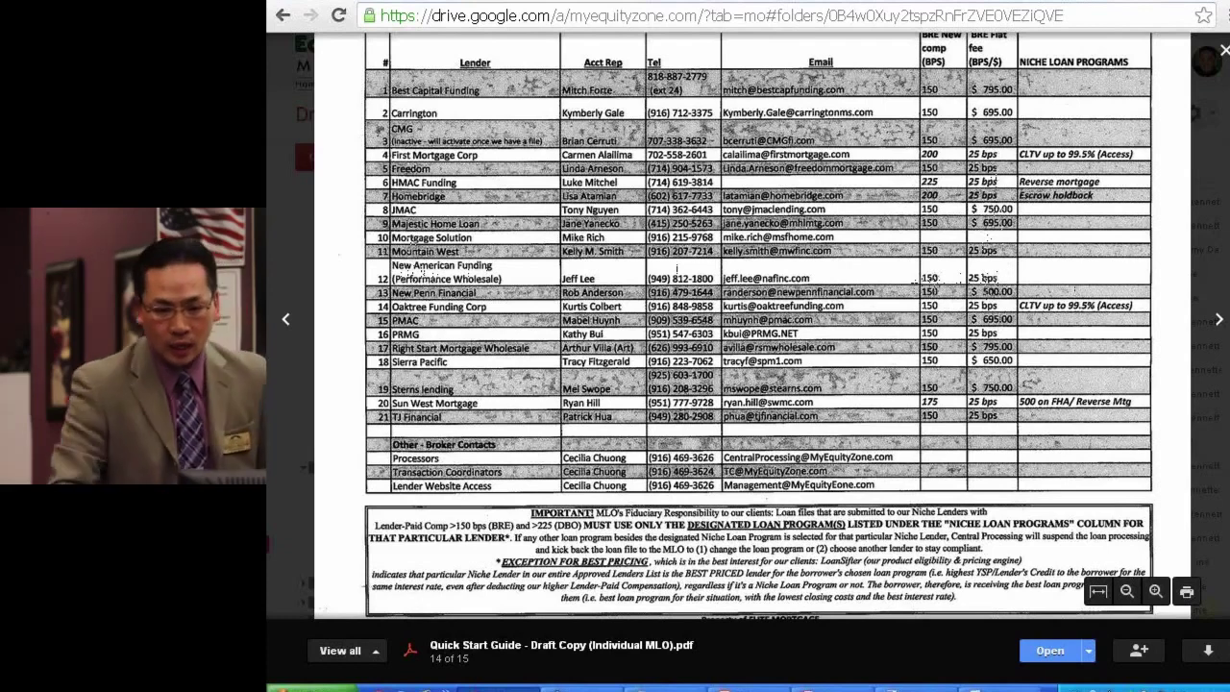
# Step: Open and close Notepad, then launch Microsoft Office Word 2007 with a blank document
pyautogui.click(298, 689)
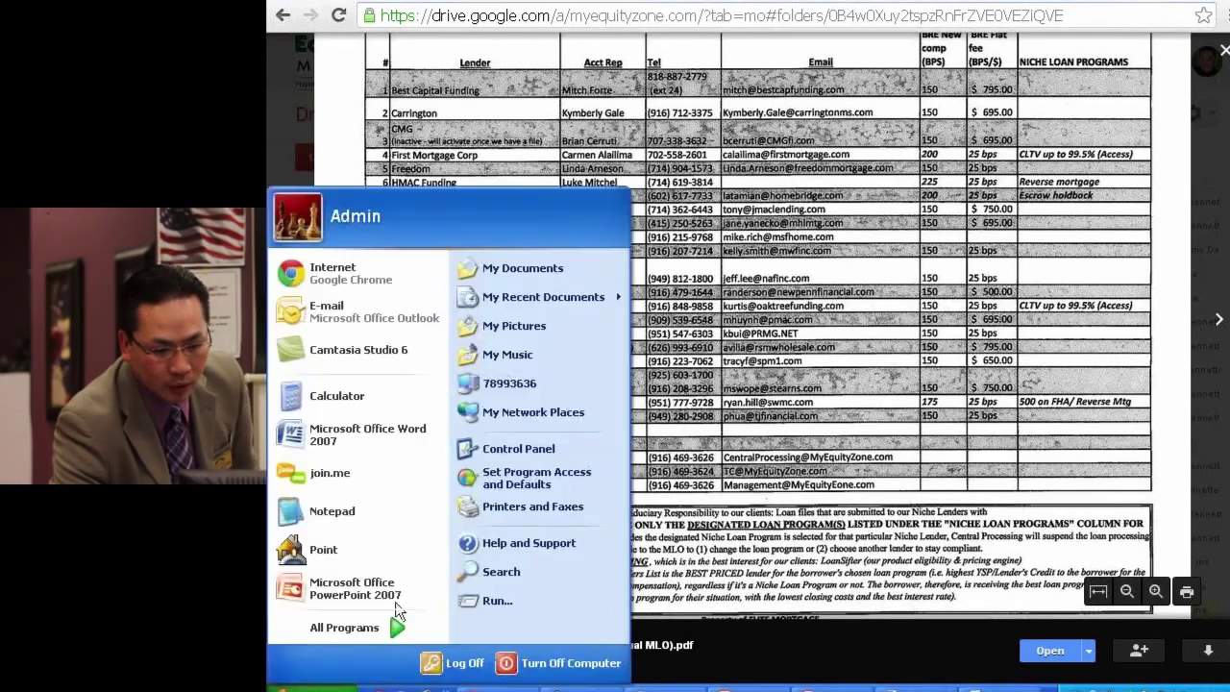
pyautogui.click(347, 515)
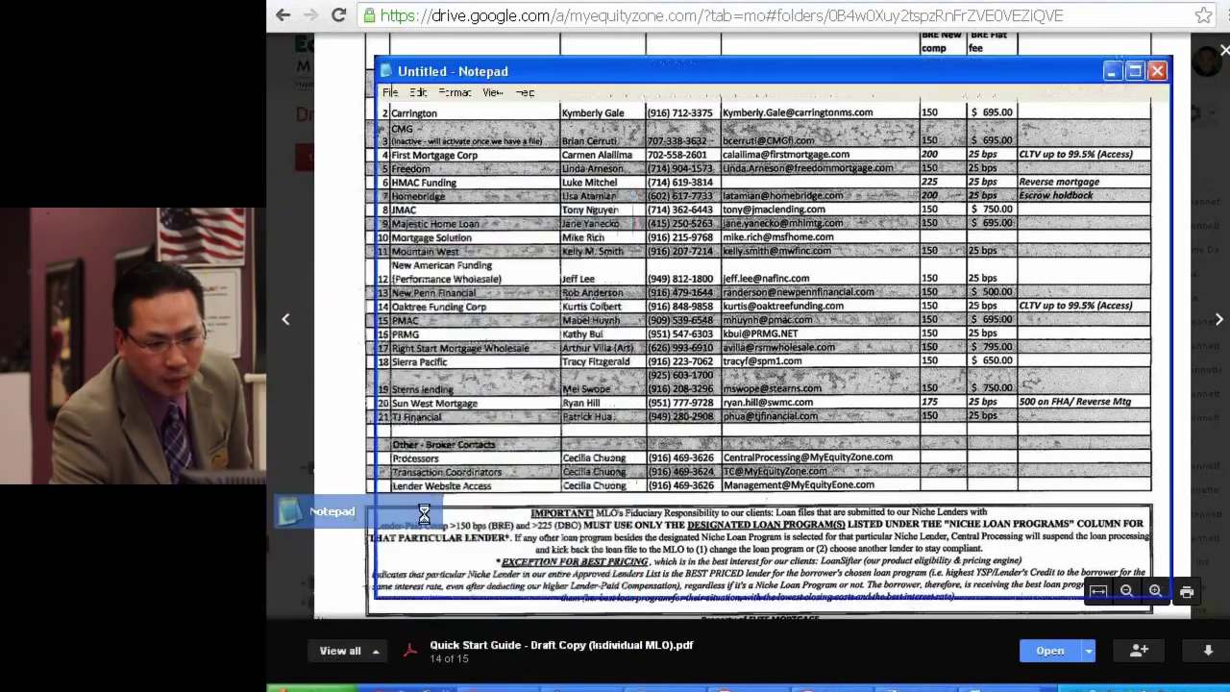
pyautogui.moveTo(1169, 185); pyautogui.dragTo(797, 178)
pyautogui.click(788, 69)
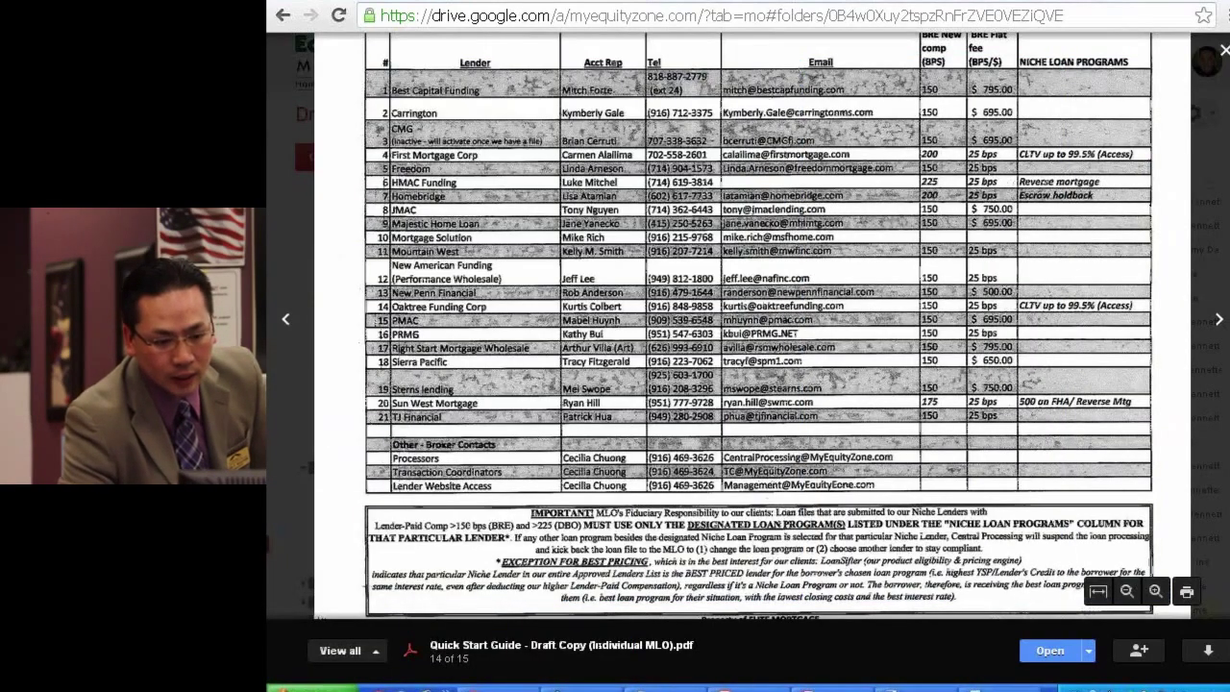
pyautogui.click(302, 688)
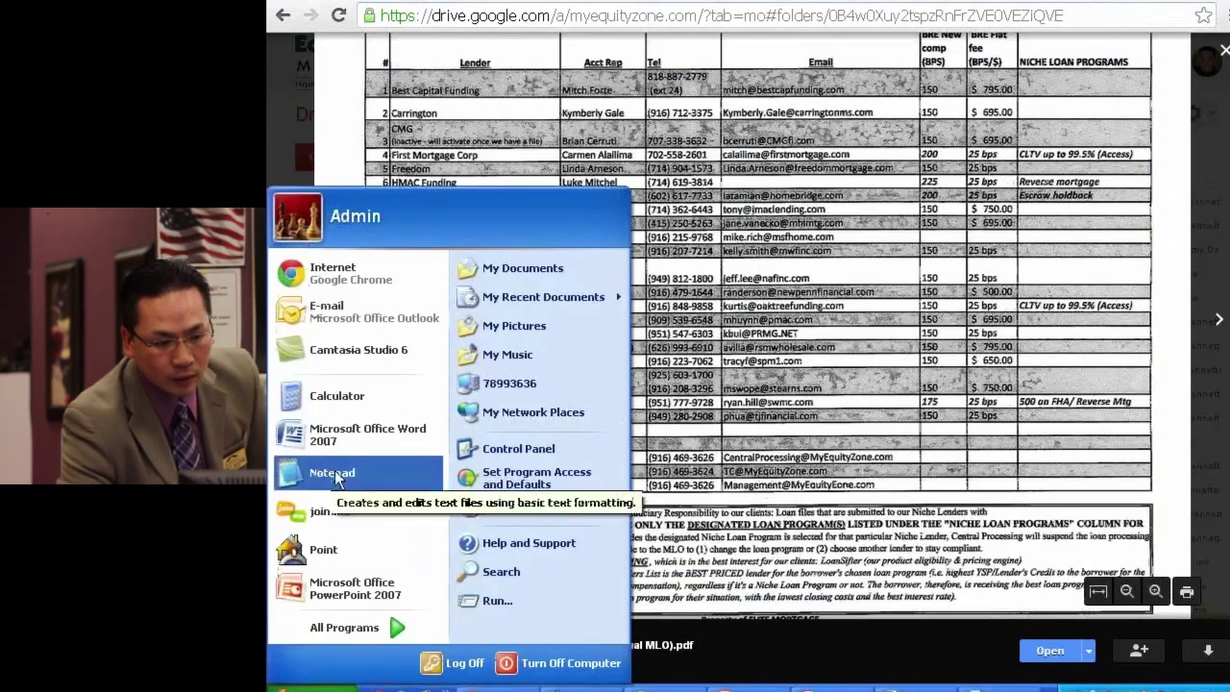
pyautogui.click(396, 439)
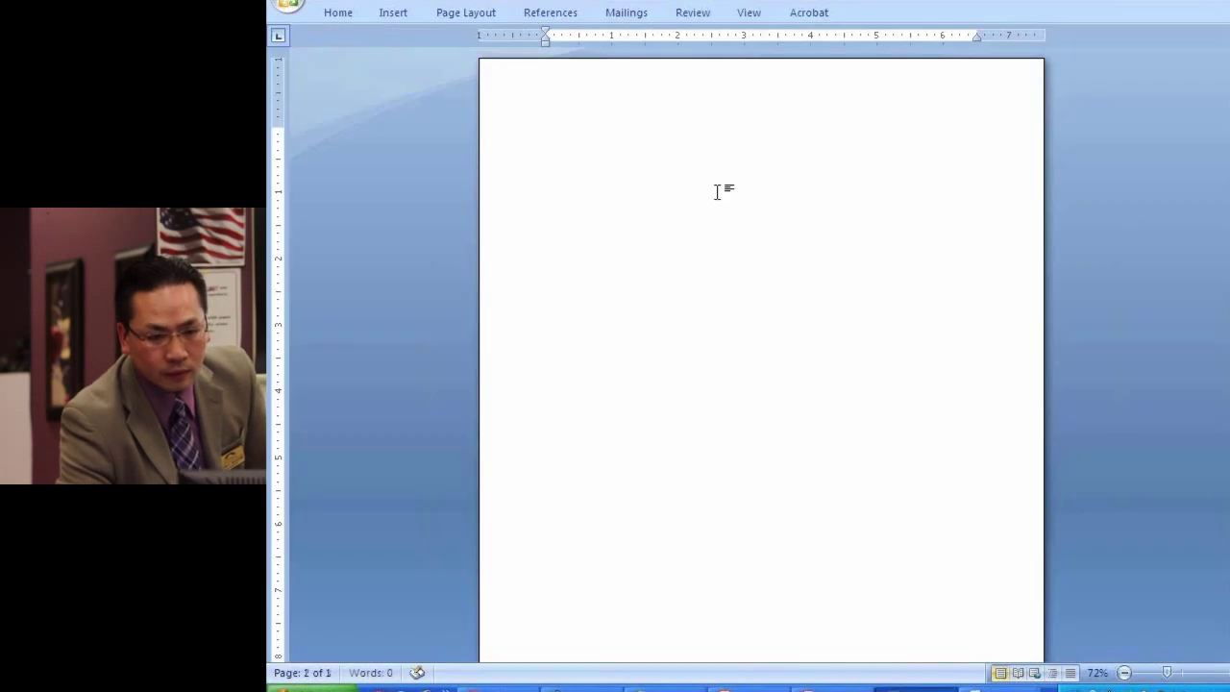
# Step: Start a bulleted line reading -.025 and enlarge its font
pyautogui.click(338, 13)
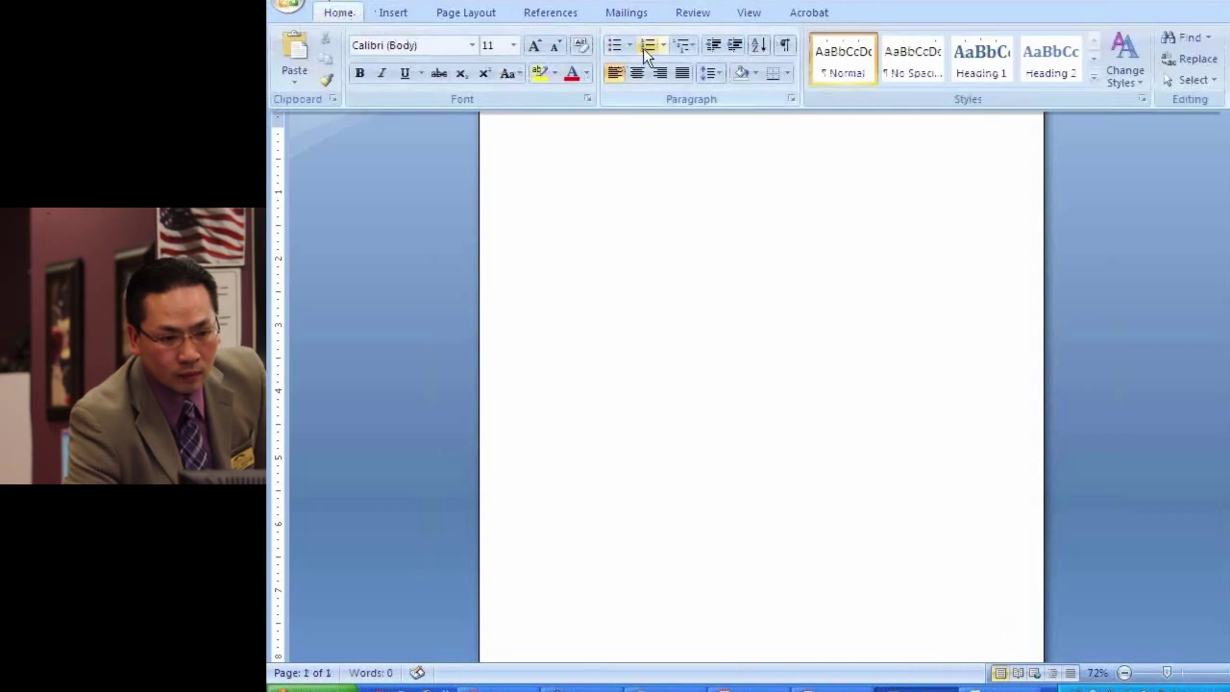
pyautogui.click(615, 46)
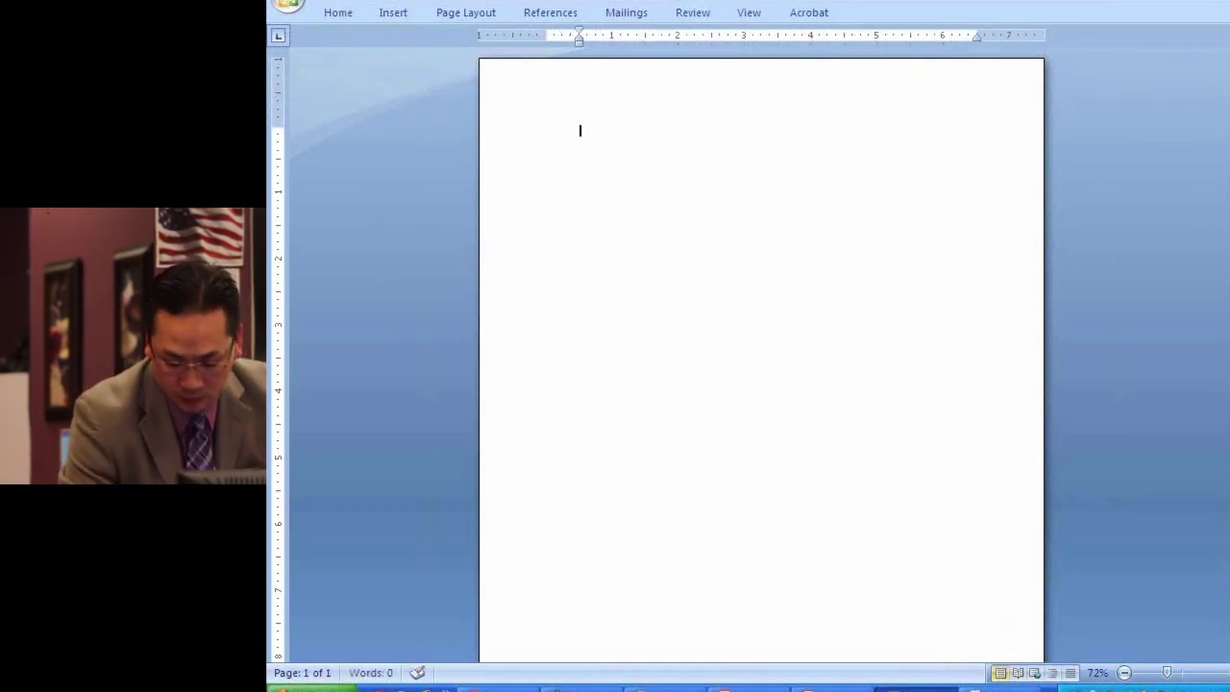
pyautogui.write('025')
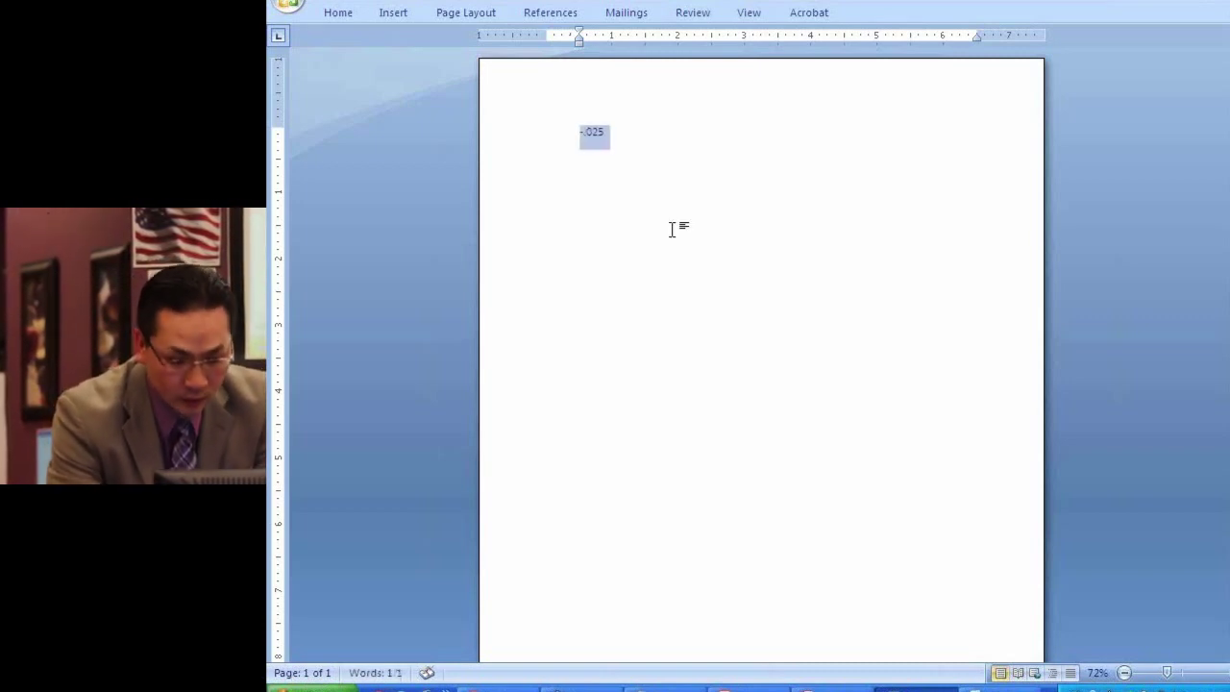
pyautogui.hotkey('ctrl', ']')
pyautogui.hotkey('ctrl', ']')
pyautogui.hotkey('ctrl', ']')
pyautogui.hotkey('ctrl', ']')
pyautogui.hotkey('ctrl', ']')
pyautogui.hotkey('ctrl', ']')
pyautogui.hotkey('ctrl', ']')
pyautogui.hotkey('ctrl', ']')
pyautogui.hotkey('ctrl', ']')
pyautogui.hotkey('ctrl', ']')
pyautogui.hotkey('ctrl', ']')
# Step: Correct the value to '-.25 bps' and start a new line beneath it
pyautogui.click(879, 175)
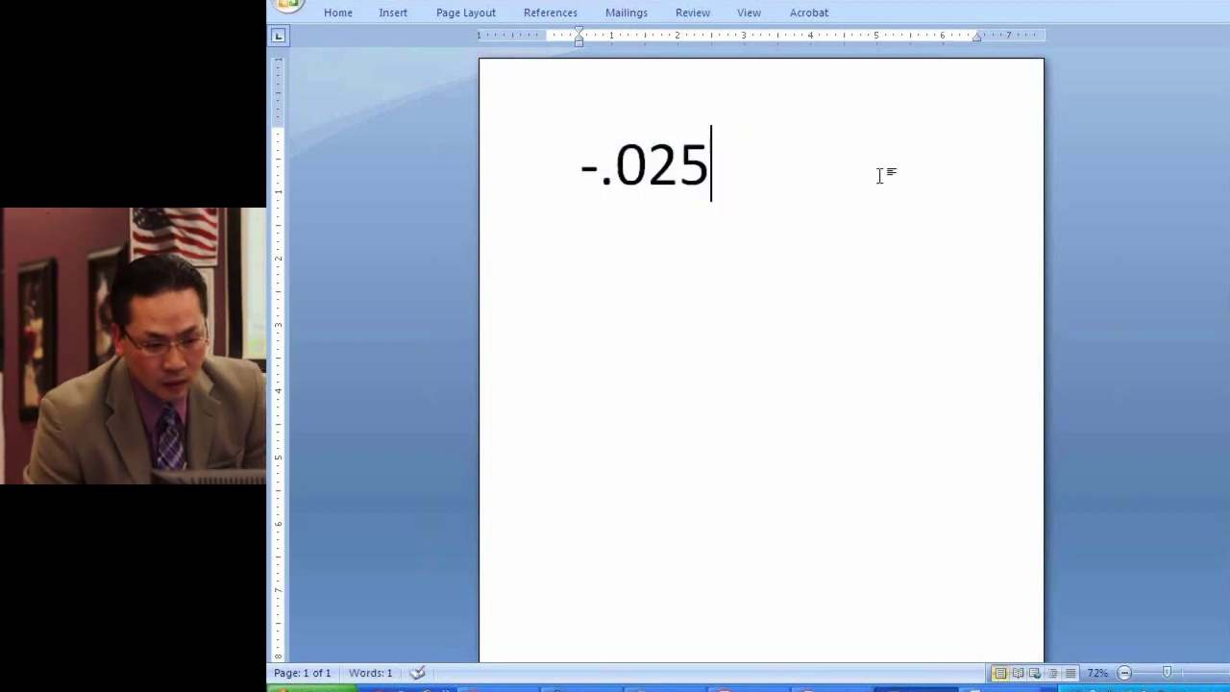
pyautogui.press('BackSpace')
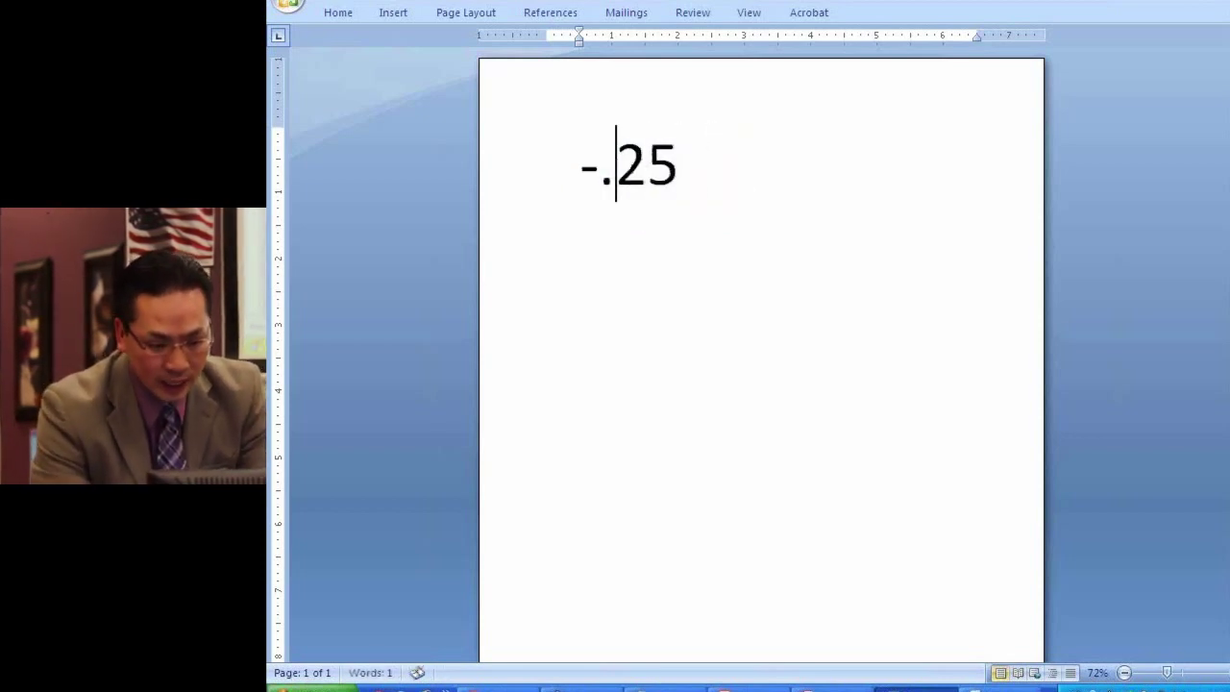
pyautogui.write('bps')
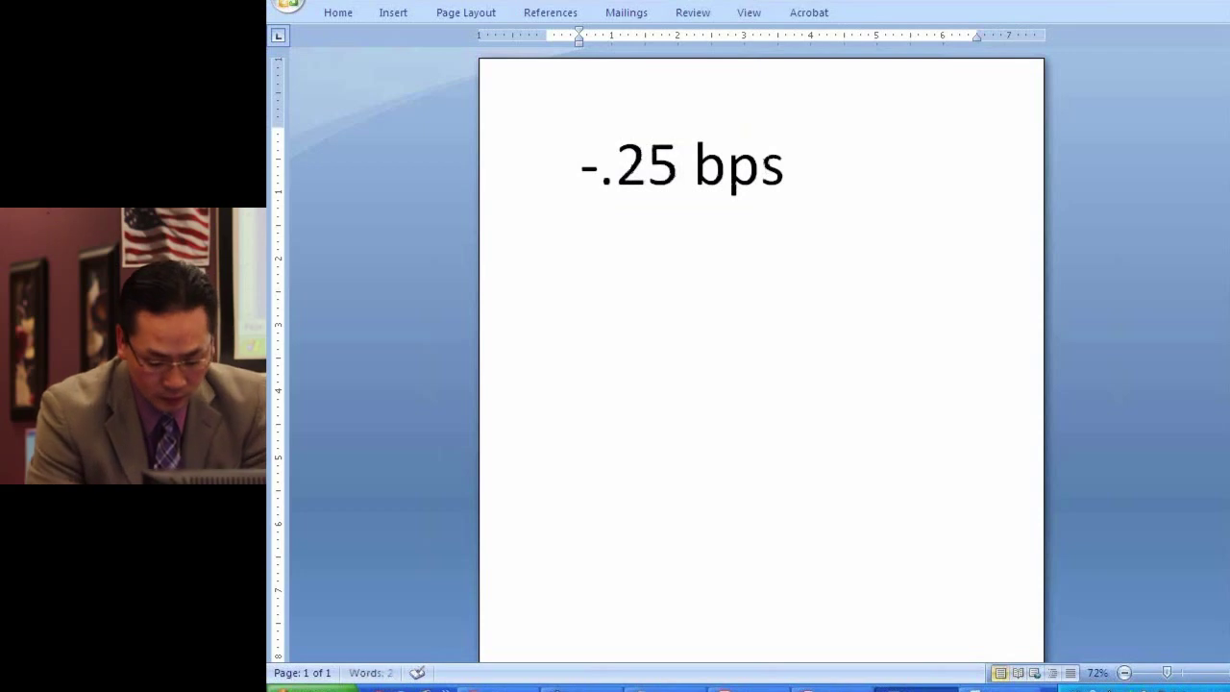
pyautogui.press('Return')
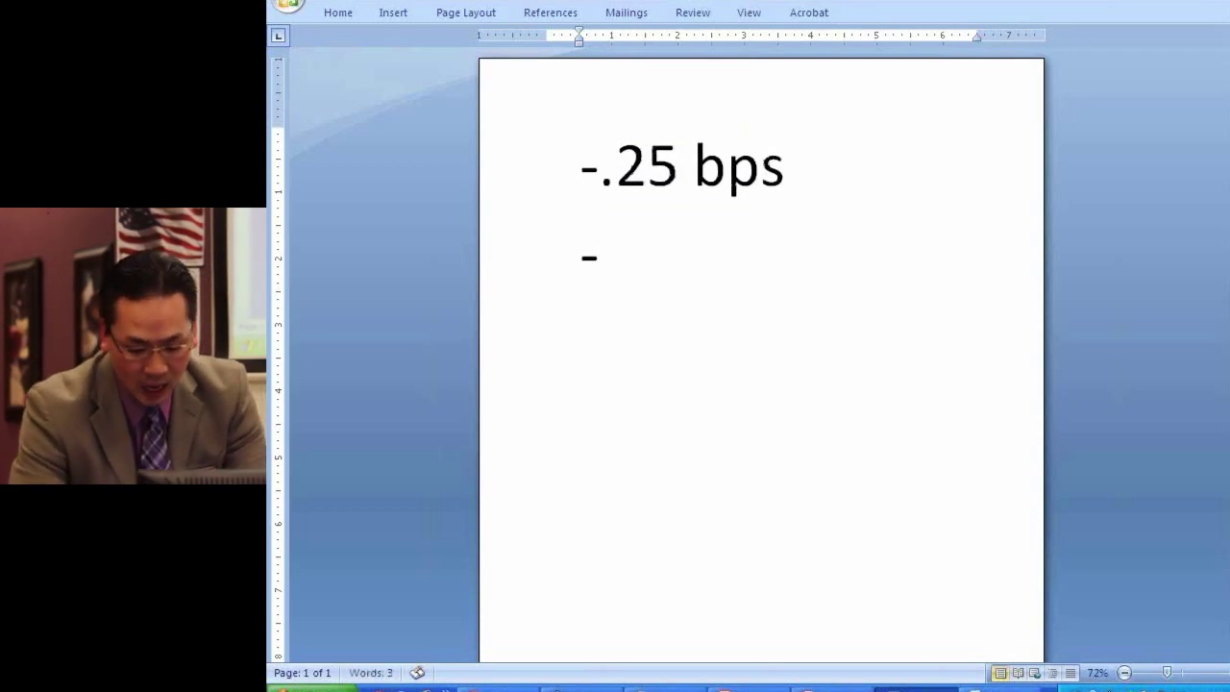
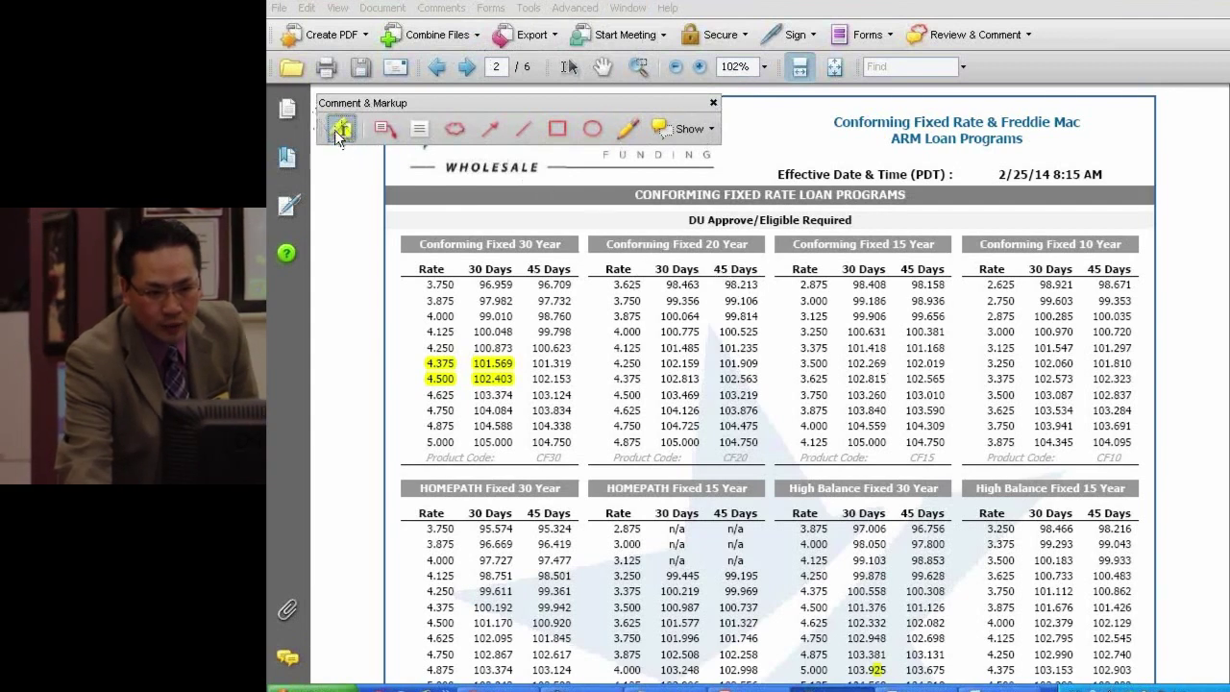
# Step: Pick the Callout tool from Acrobat's Comment & Markup Tools, after briefly choosing the Text Box tool
pyautogui.click(343, 131)
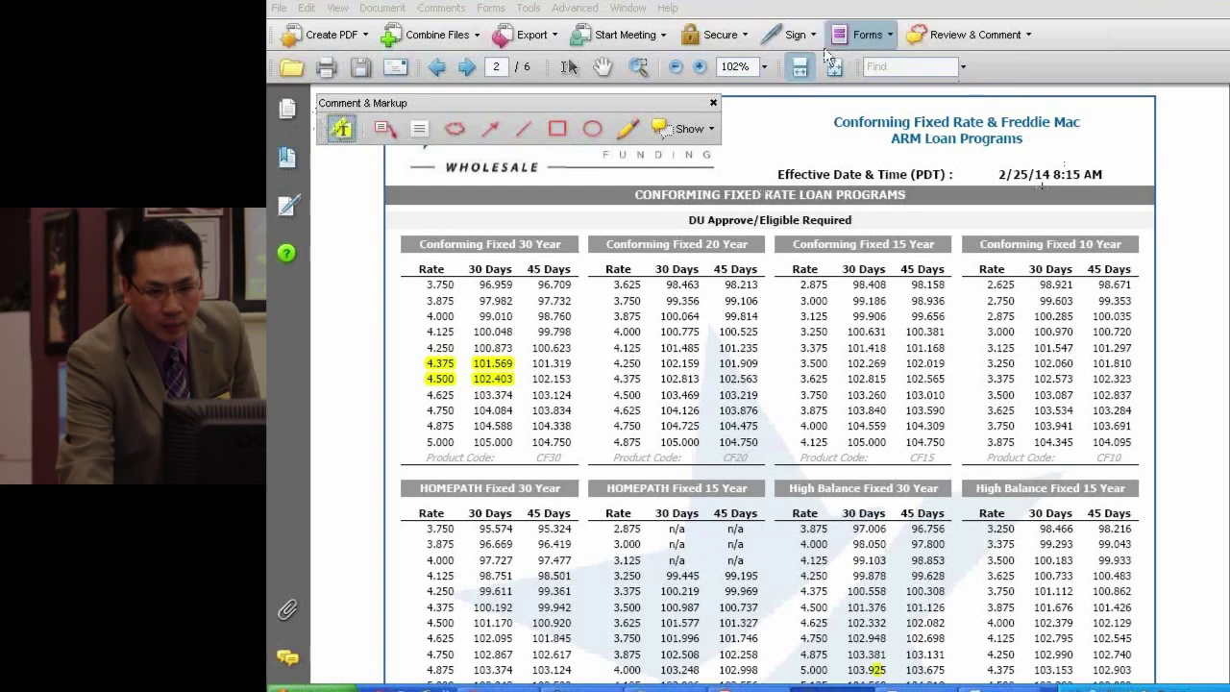
pyautogui.click(441, 7)
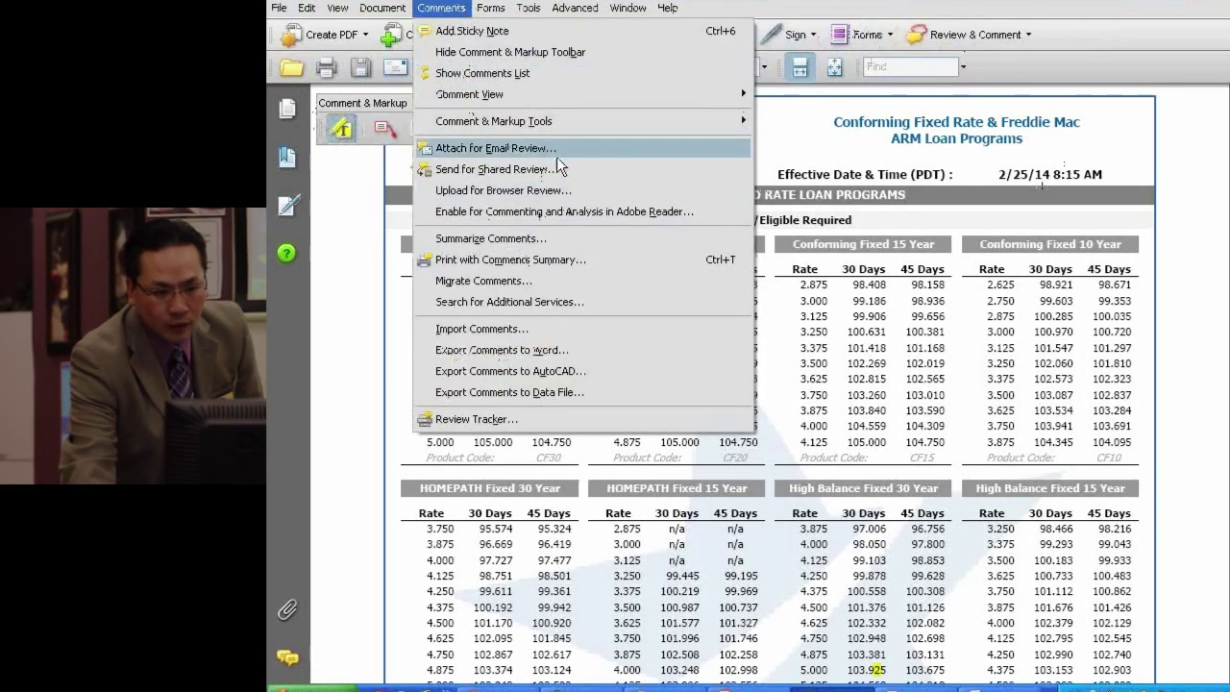
pyautogui.moveTo(508, 122)
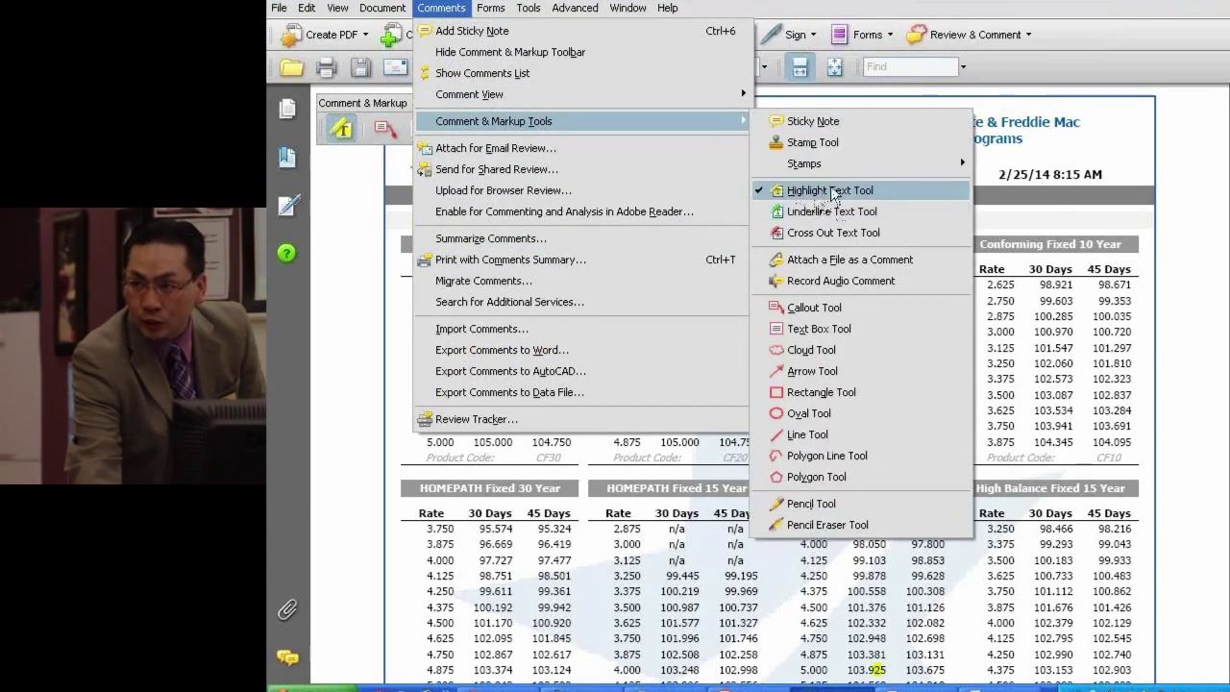
pyautogui.click(805, 332)
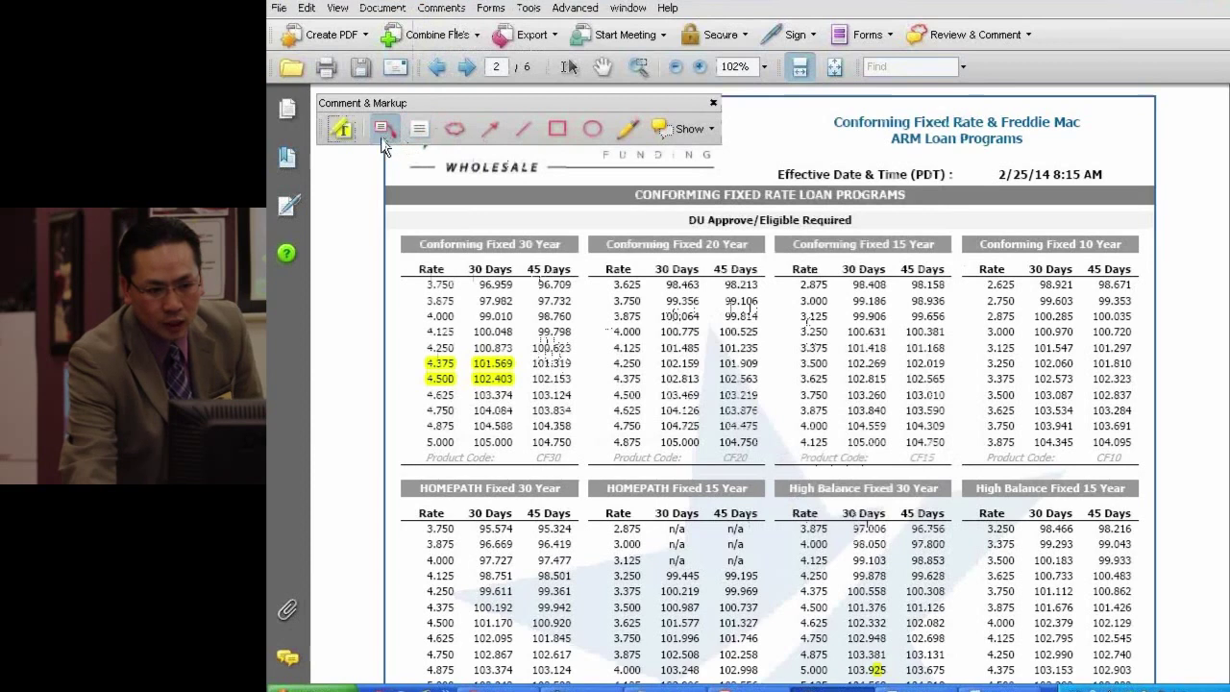
pyautogui.click(431, 9)
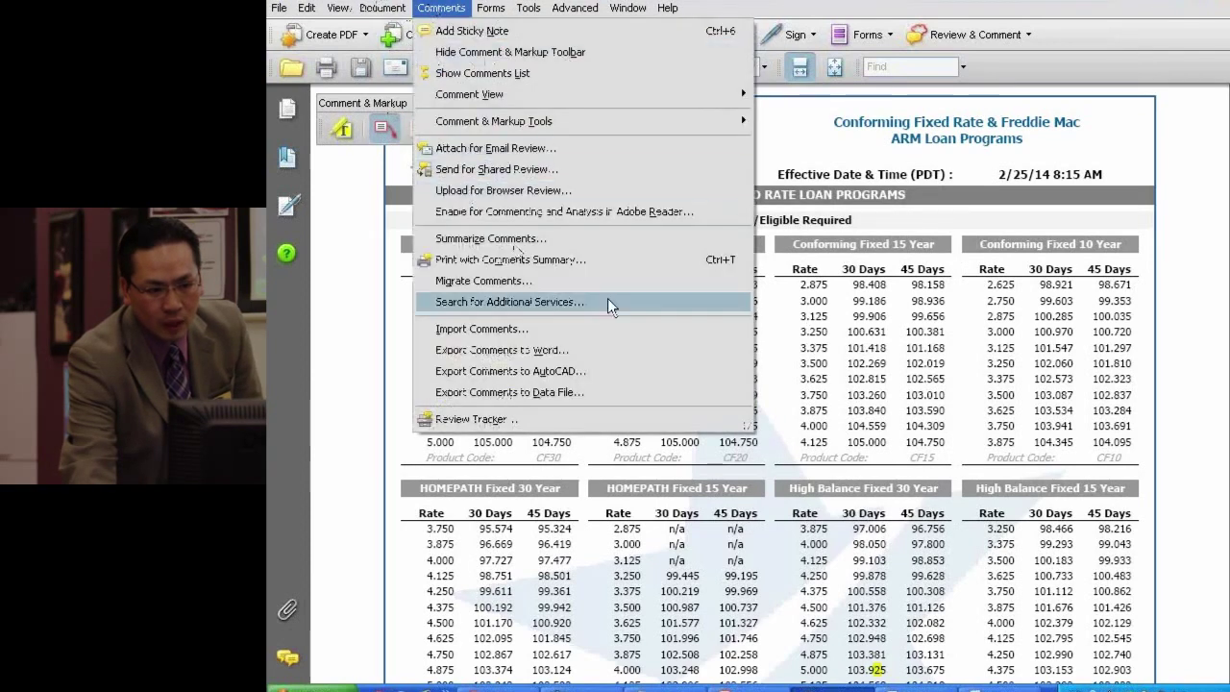
pyautogui.moveTo(660, 121)
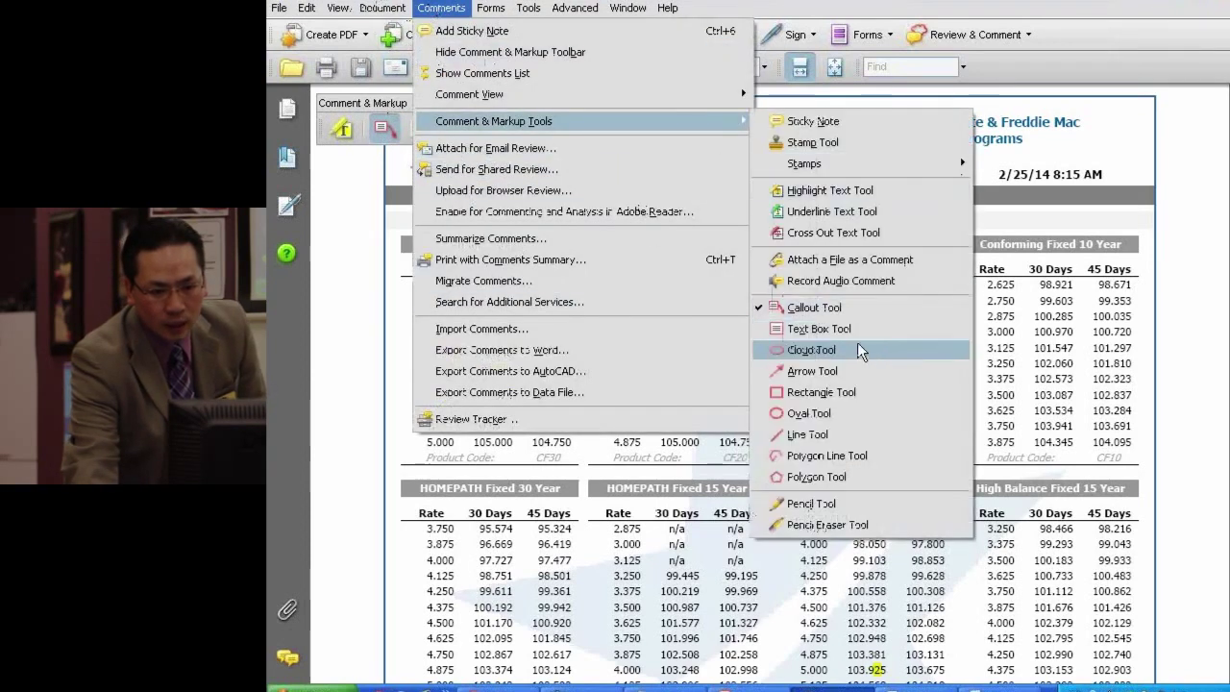
pyautogui.click(864, 3)
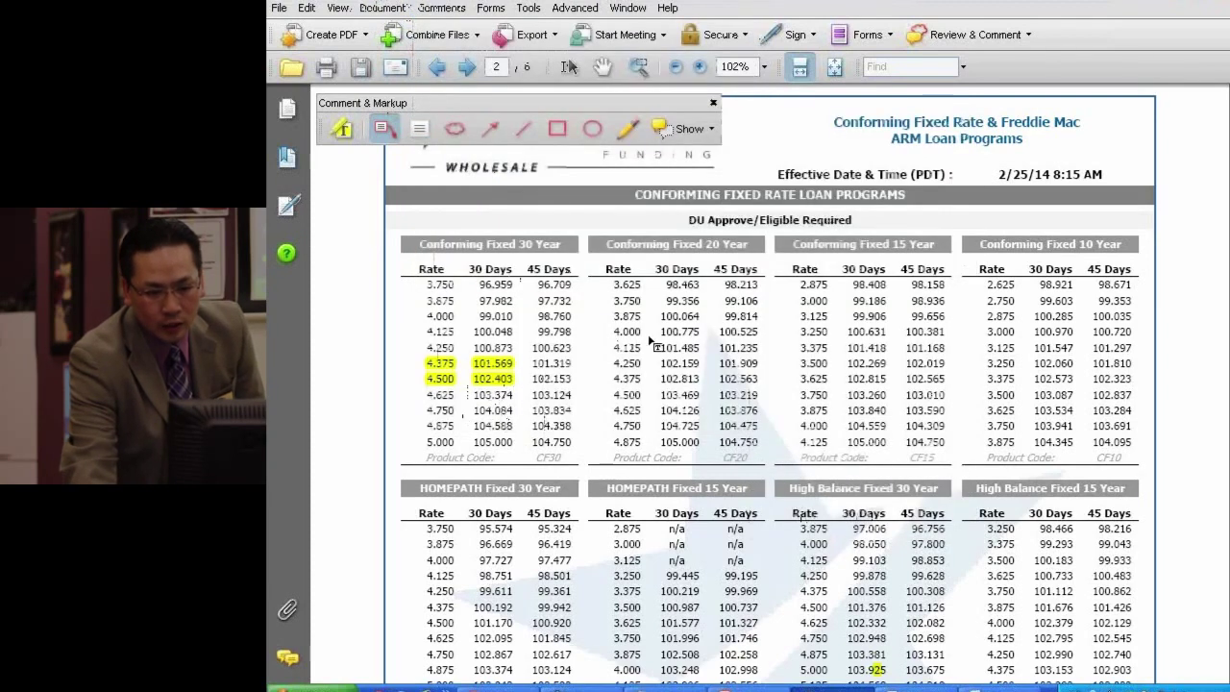
# Step: Add a callout pointing at the 101.319 price with the note 'Type Notes to client here!'
pyautogui.click(534, 365)
pyautogui.click(760, 323)
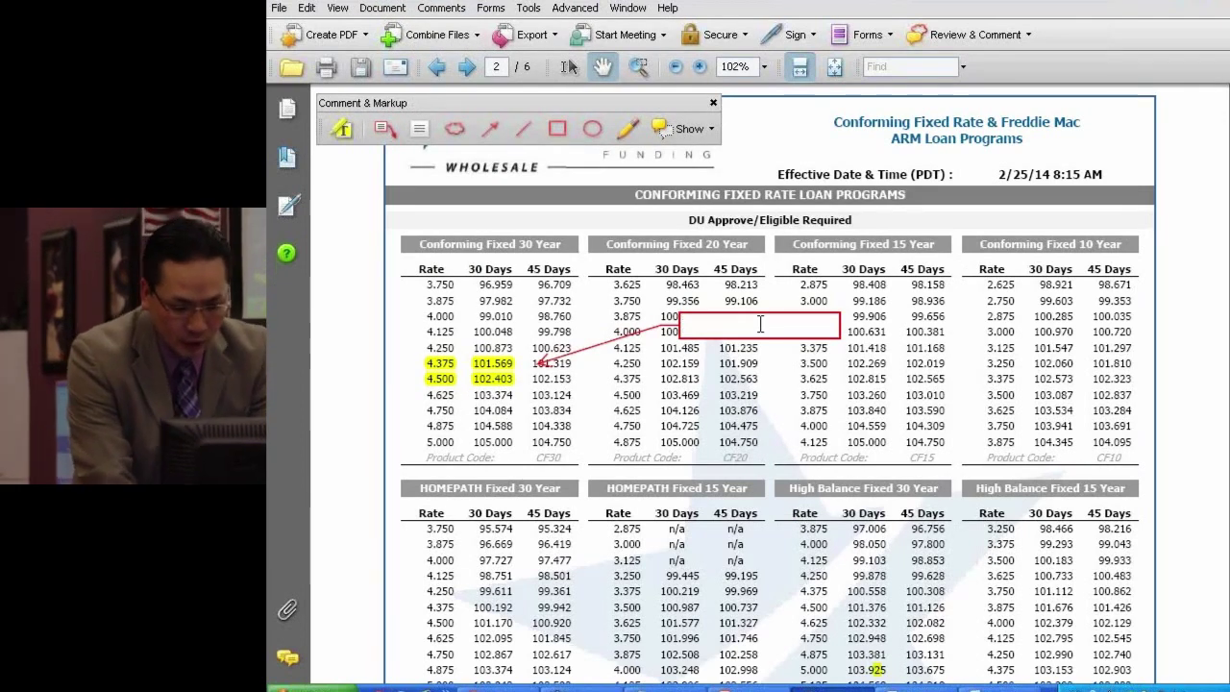
pyautogui.write('Type Notes to client here!')
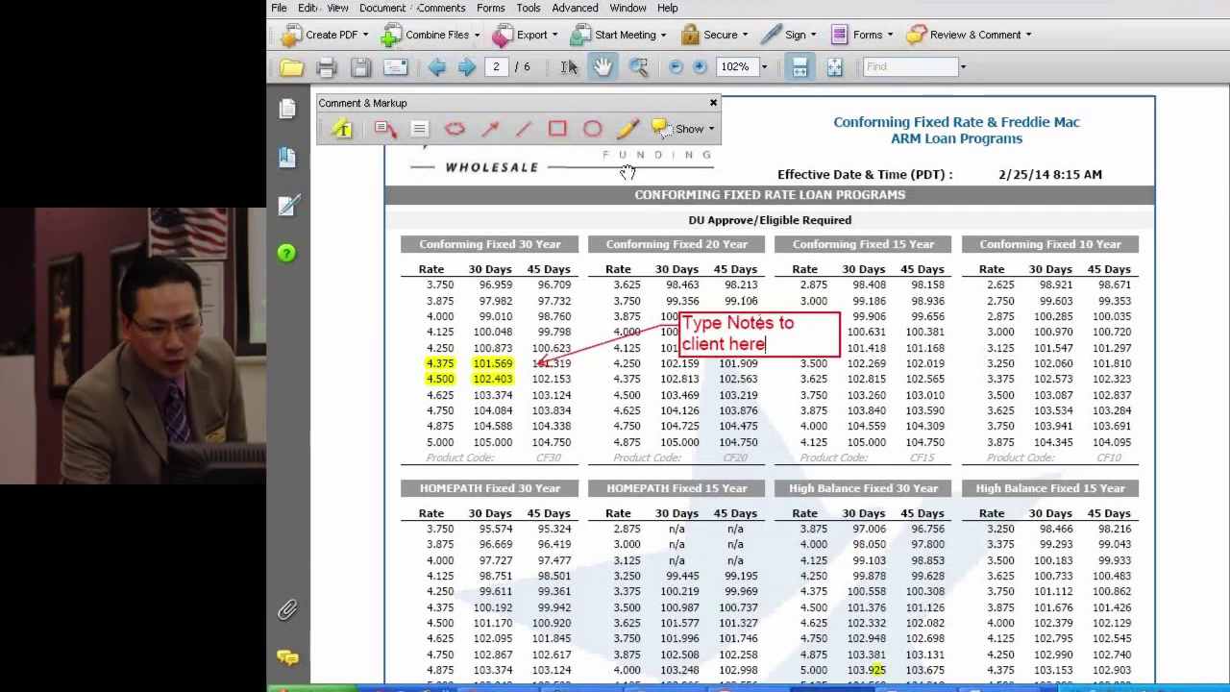
# Step: Draw a red box around the 4.250–4.625 rows and adjust the callout note to read 'Type Notes here'
pyautogui.click(559, 133)
pyautogui.moveTo(392, 336); pyautogui.dragTo(520, 401)
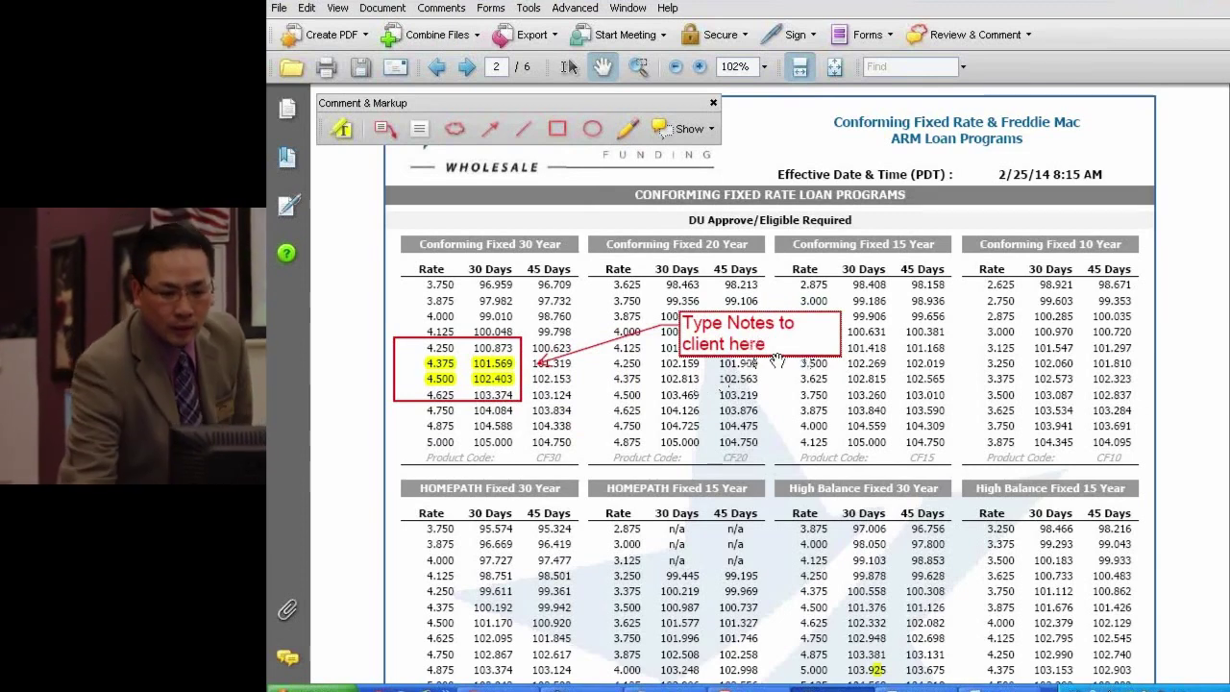
pyautogui.moveTo(760, 335)
pyautogui.mouseDown()
pyautogui.moveTo(770, 341)
pyautogui.moveTo(661, 319)
pyautogui.moveTo(784, 331)
pyautogui.mouseUp()
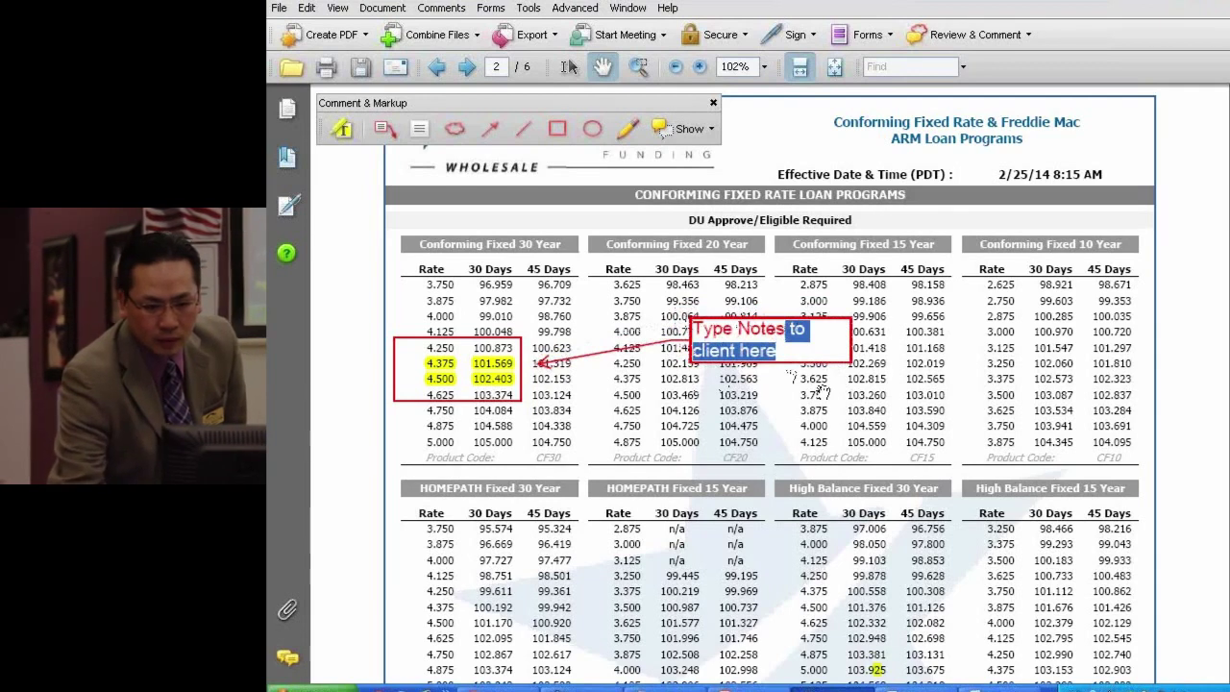
pyautogui.write('here')
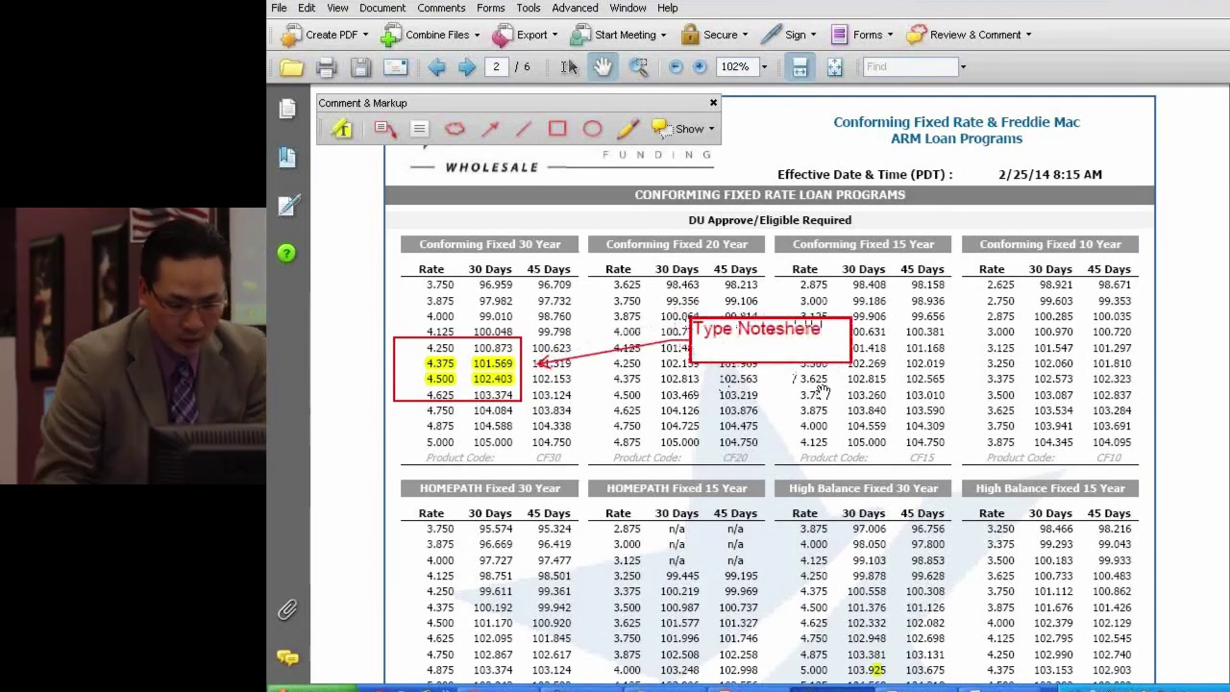
pyautogui.press('Left')
pyautogui.press('Left')
pyautogui.press('Left')
pyautogui.press('Left')
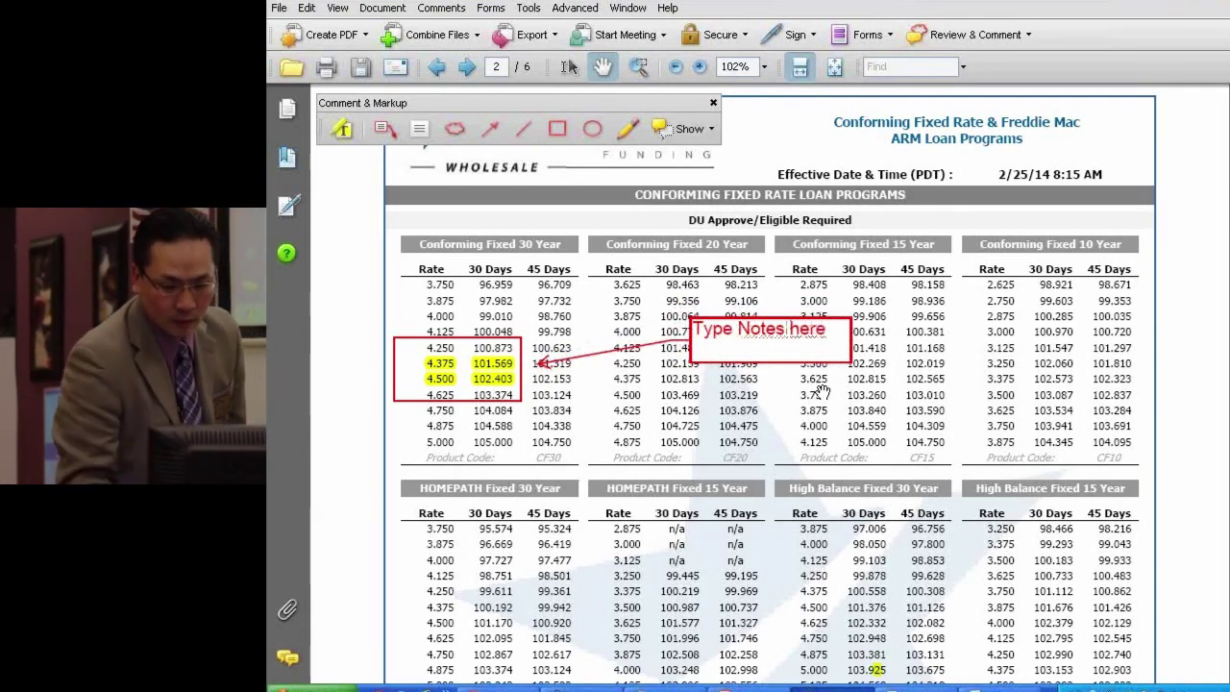
pyautogui.click(788, 404)
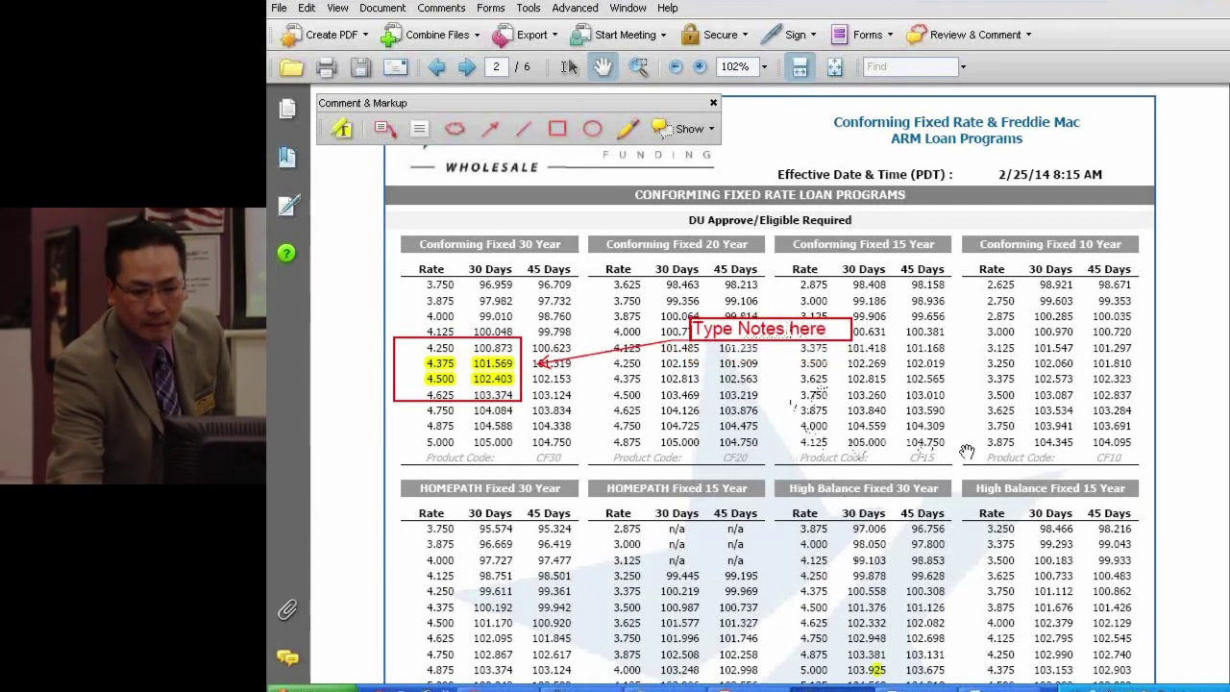
# Step: Scroll through rate sheet pages 2 and 3, then bring the bps calculation Word document forward
pyautogui.scroll(-3, 967, 451)
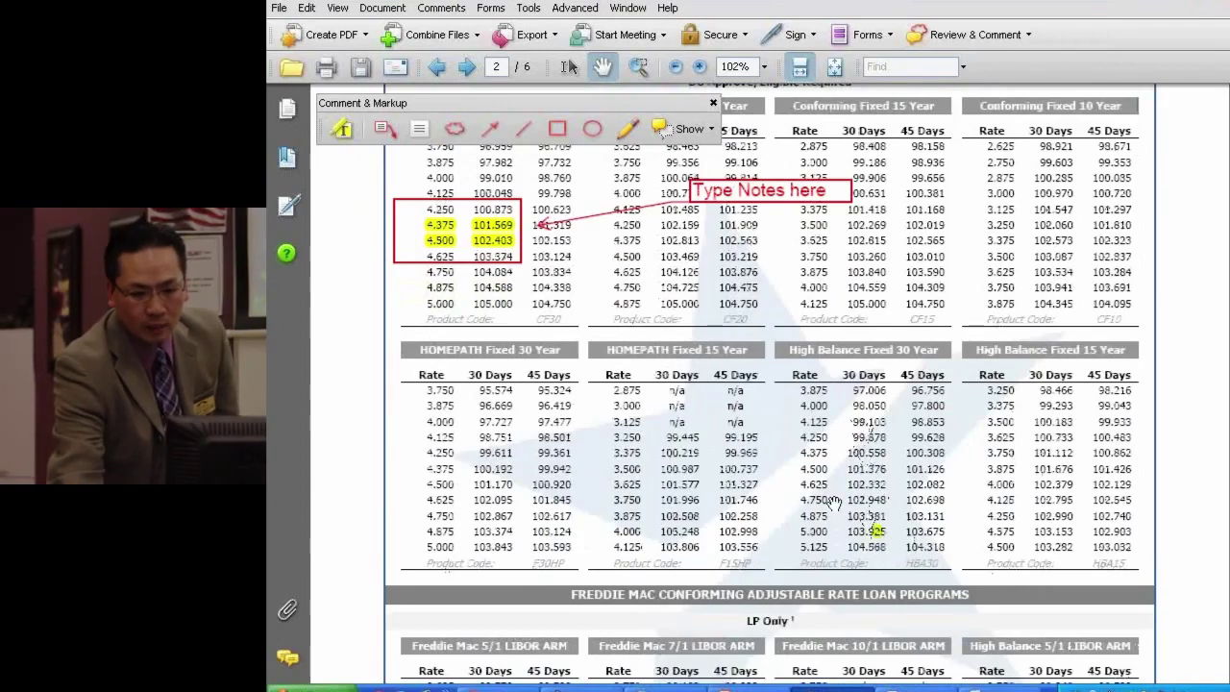
pyautogui.scroll(-1, 834, 501)
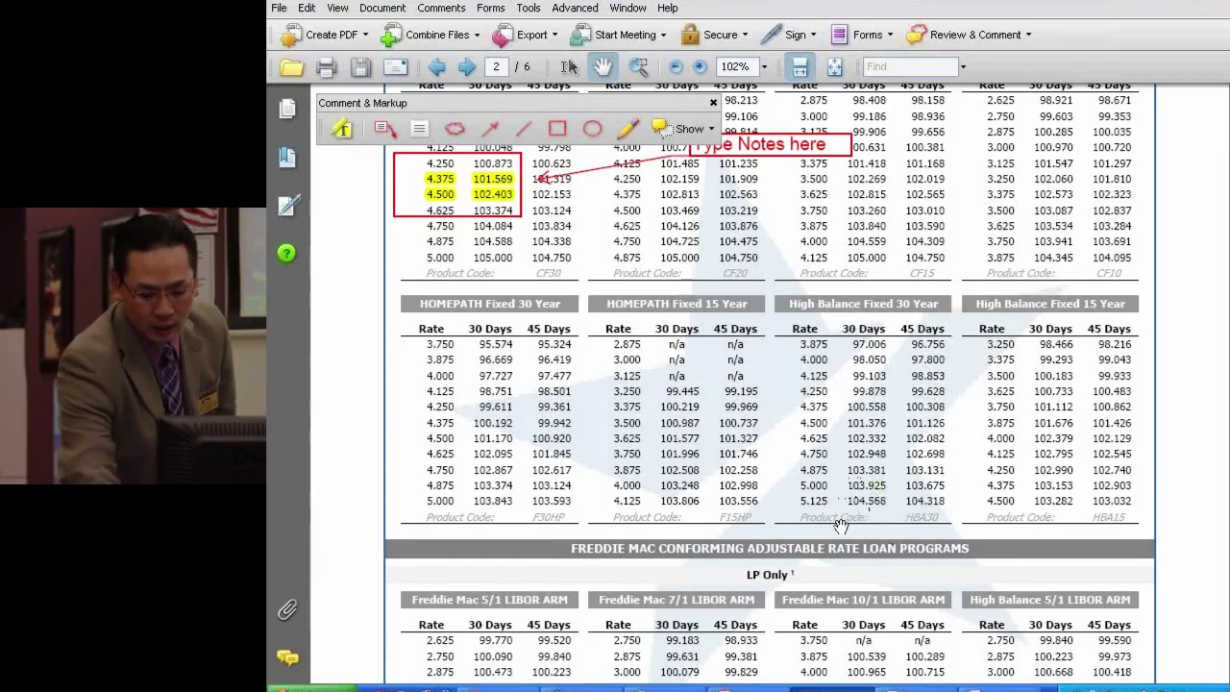
pyautogui.scroll(-5, 870, 437)
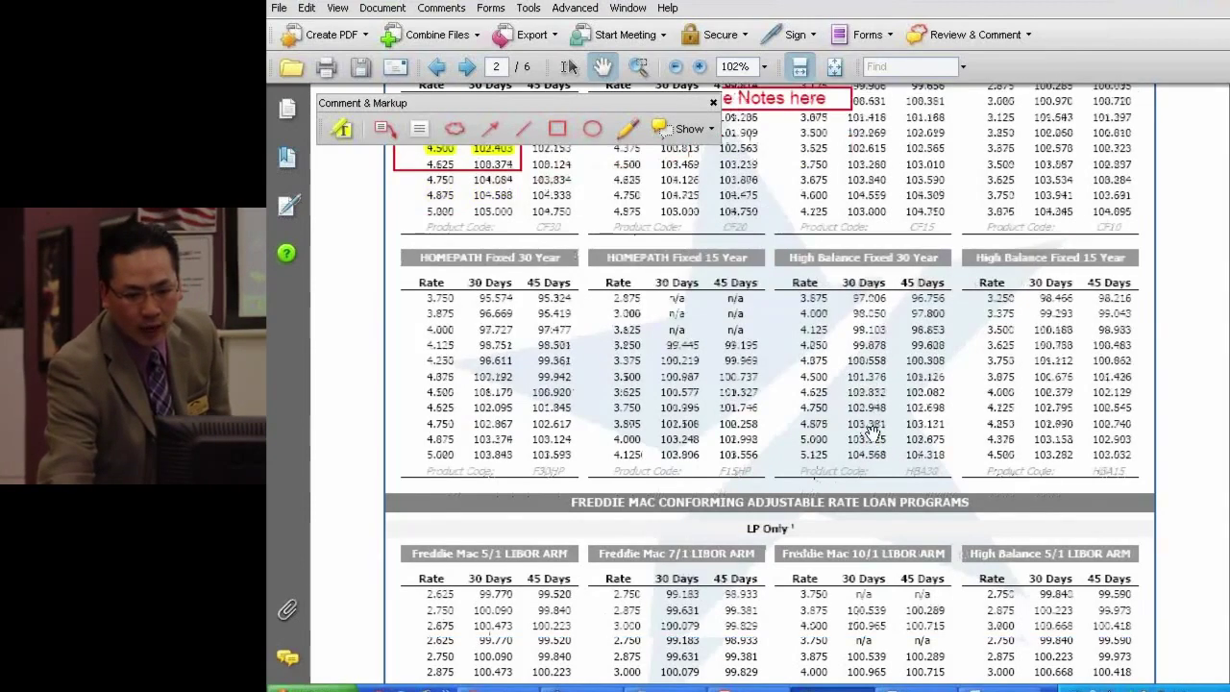
pyautogui.scroll(-15, 900, 428)
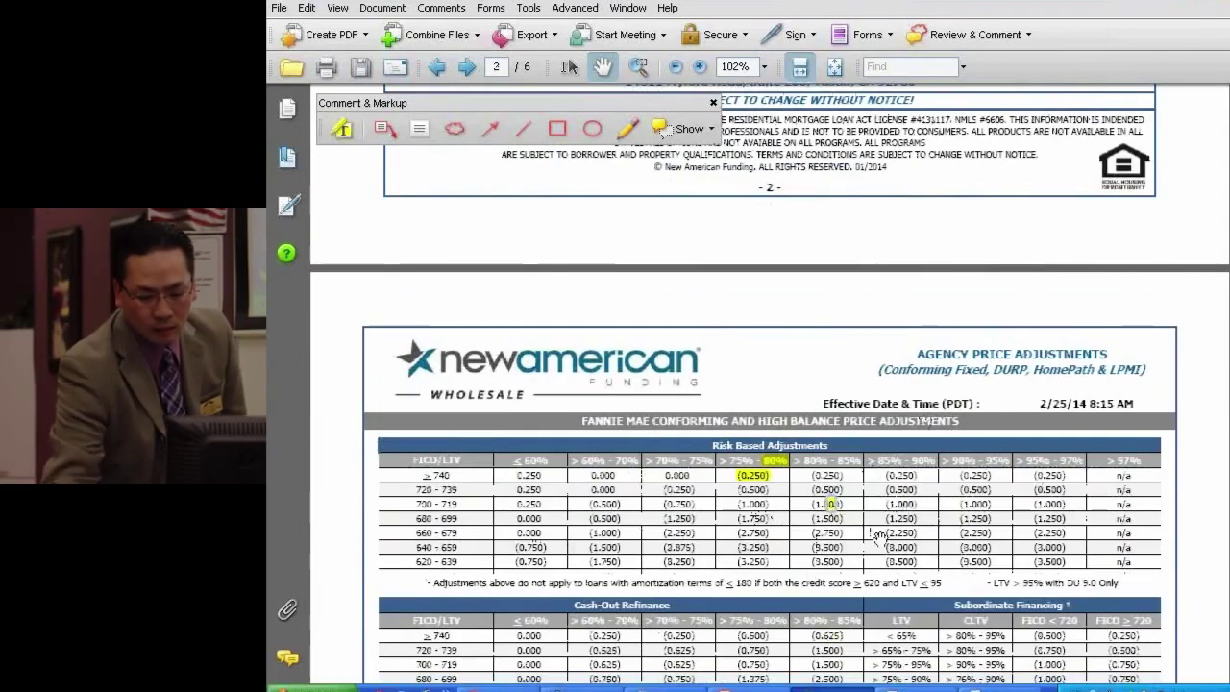
pyautogui.scroll(-12, 913, 547)
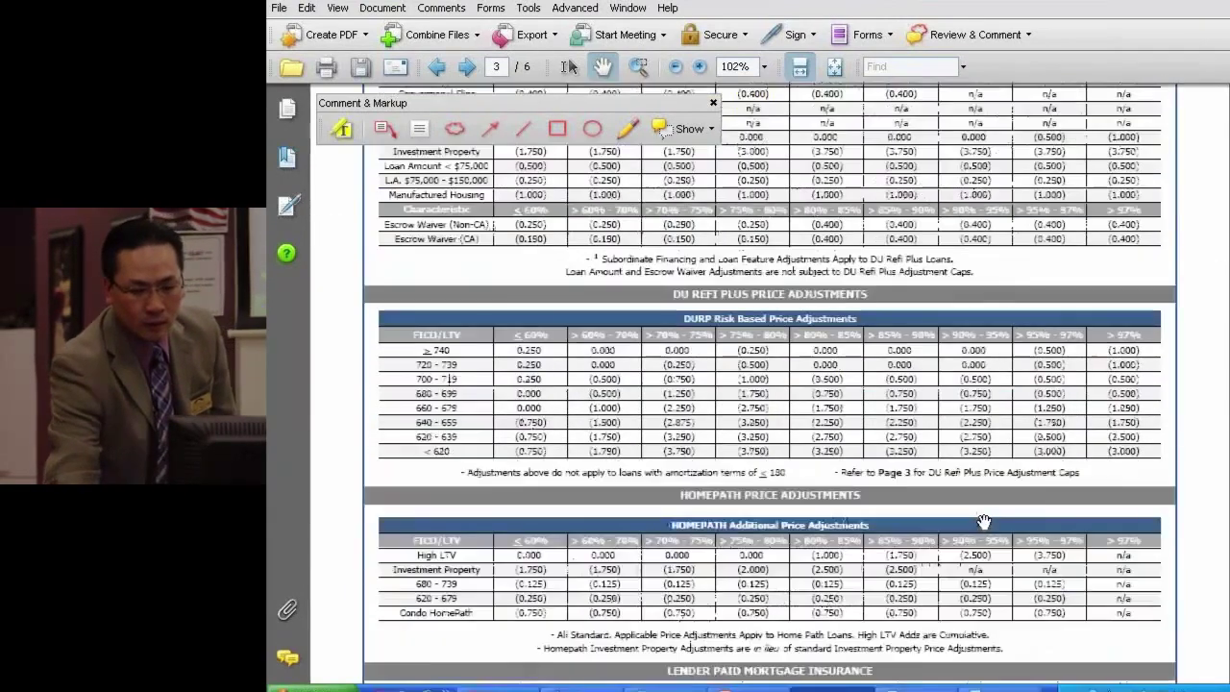
pyautogui.scroll(-12, 913, 560)
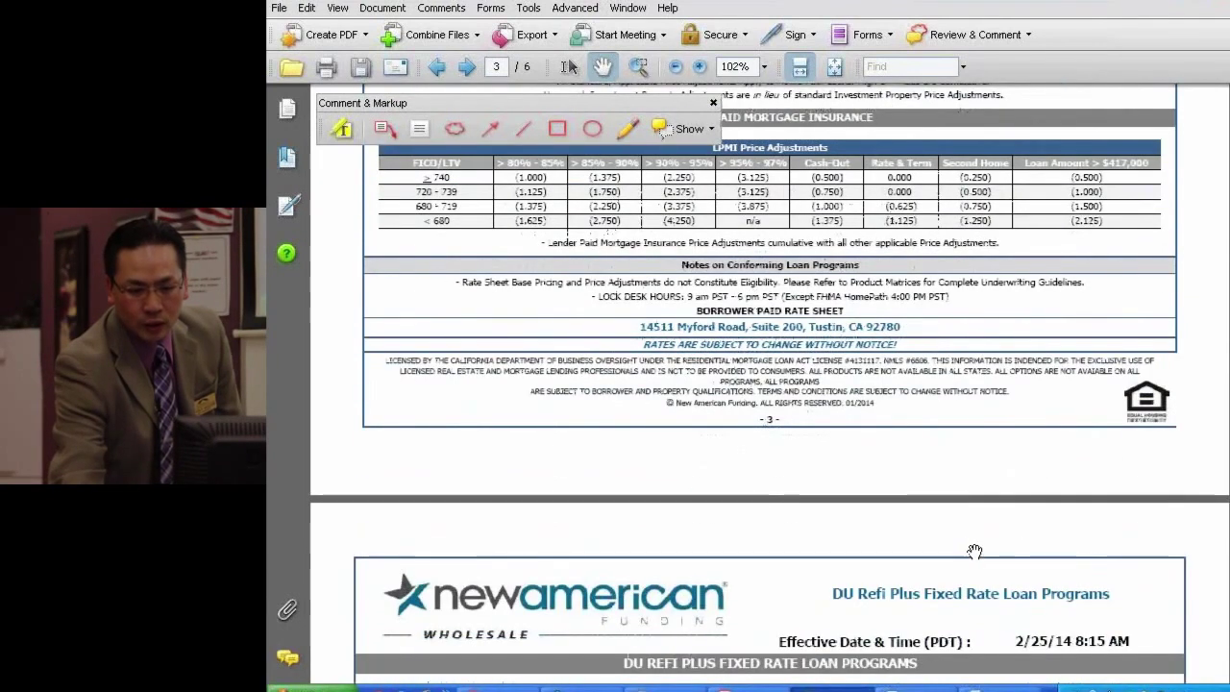
pyautogui.click(960, 687)
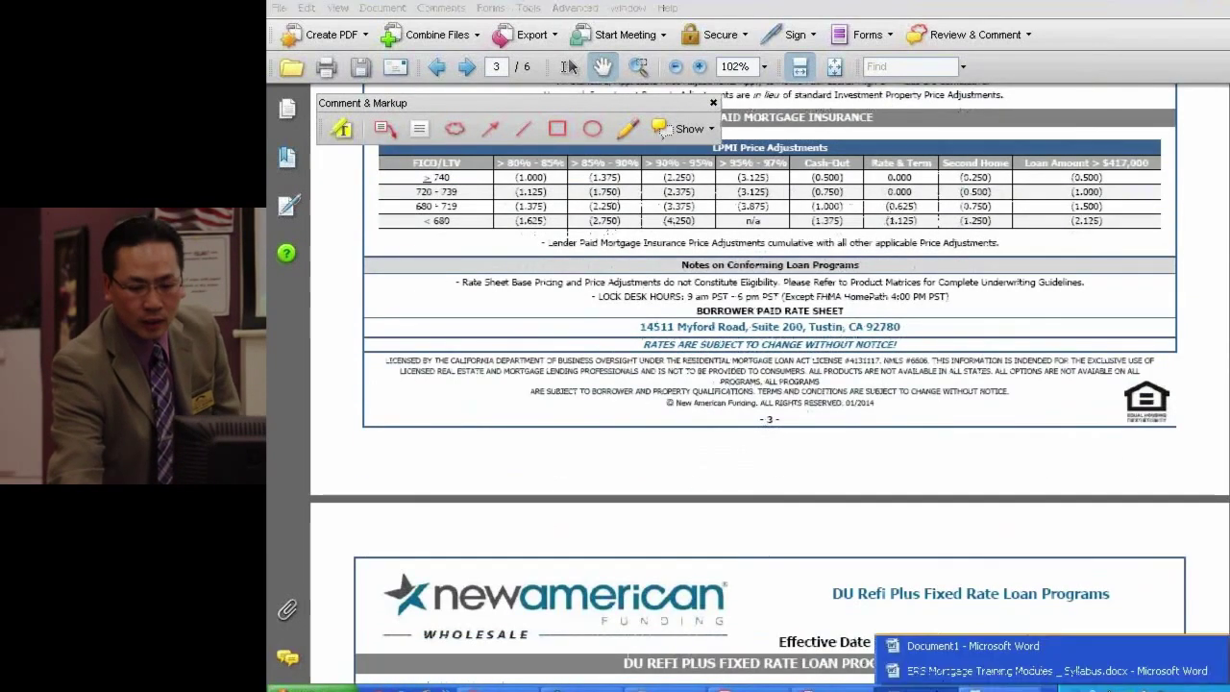
pyautogui.click(971, 646)
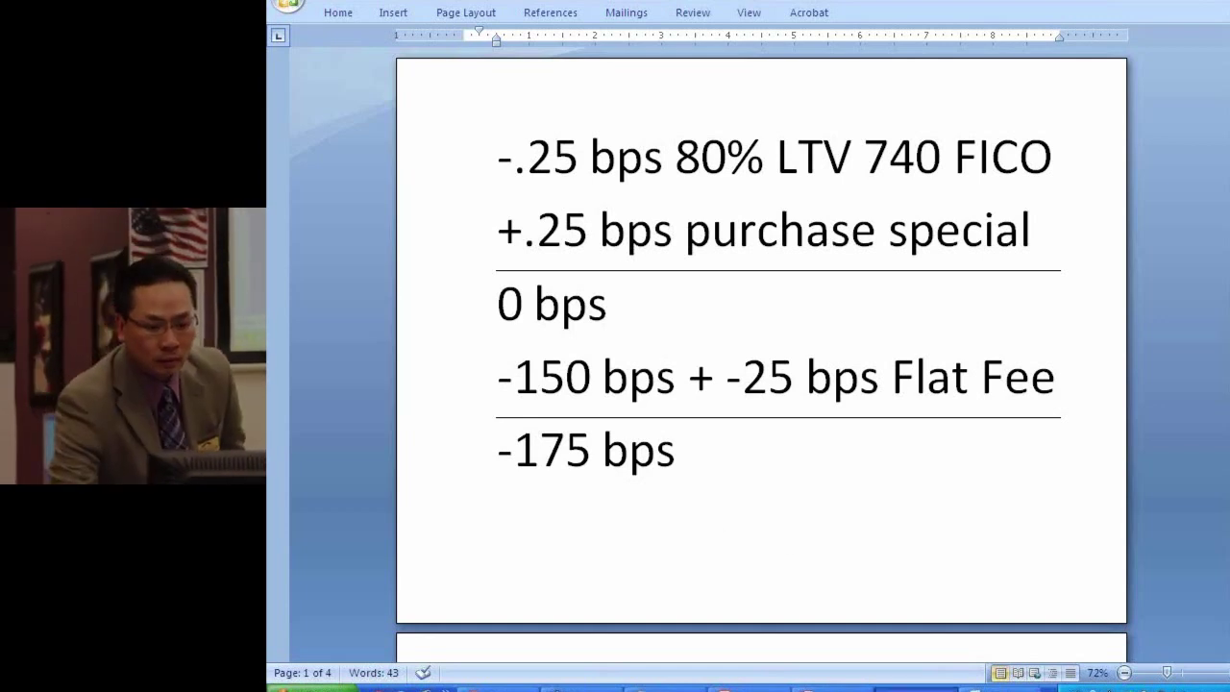
pyautogui.click(832, 689)
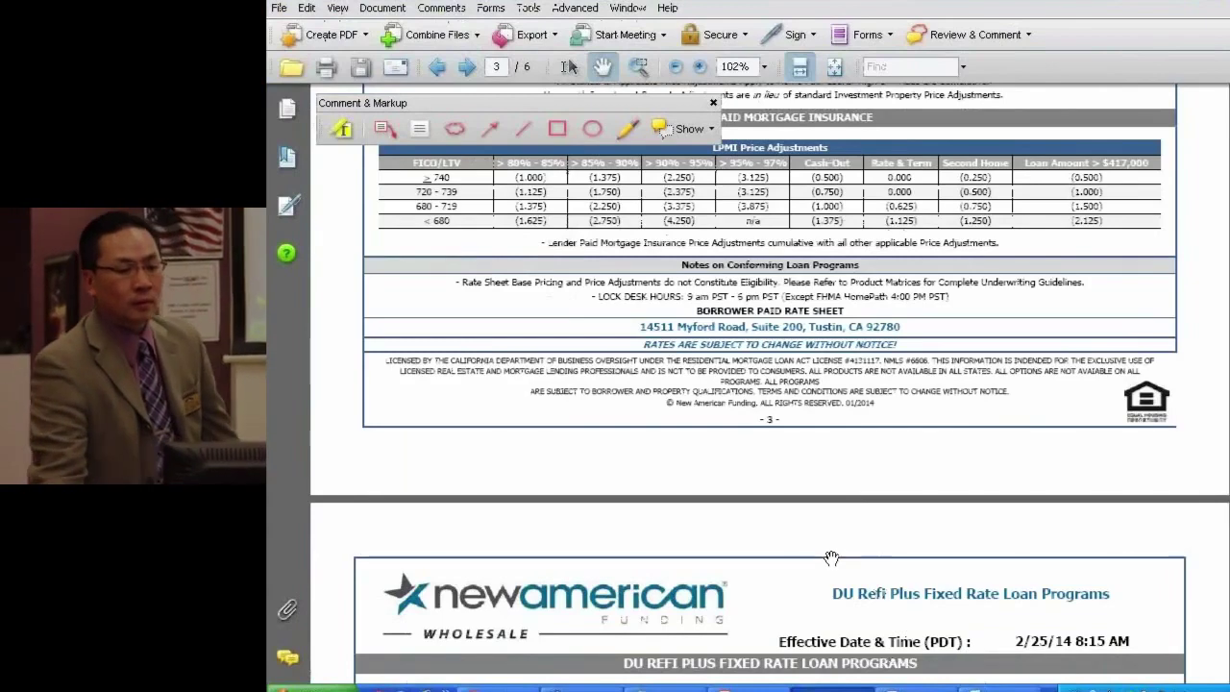
# Step: Scroll back up to page 1's commitment periods and lock extensions, then switch to the bps calculation in Word
pyautogui.scroll(10, 809, 446)
pyautogui.scroll(12, 809, 451)
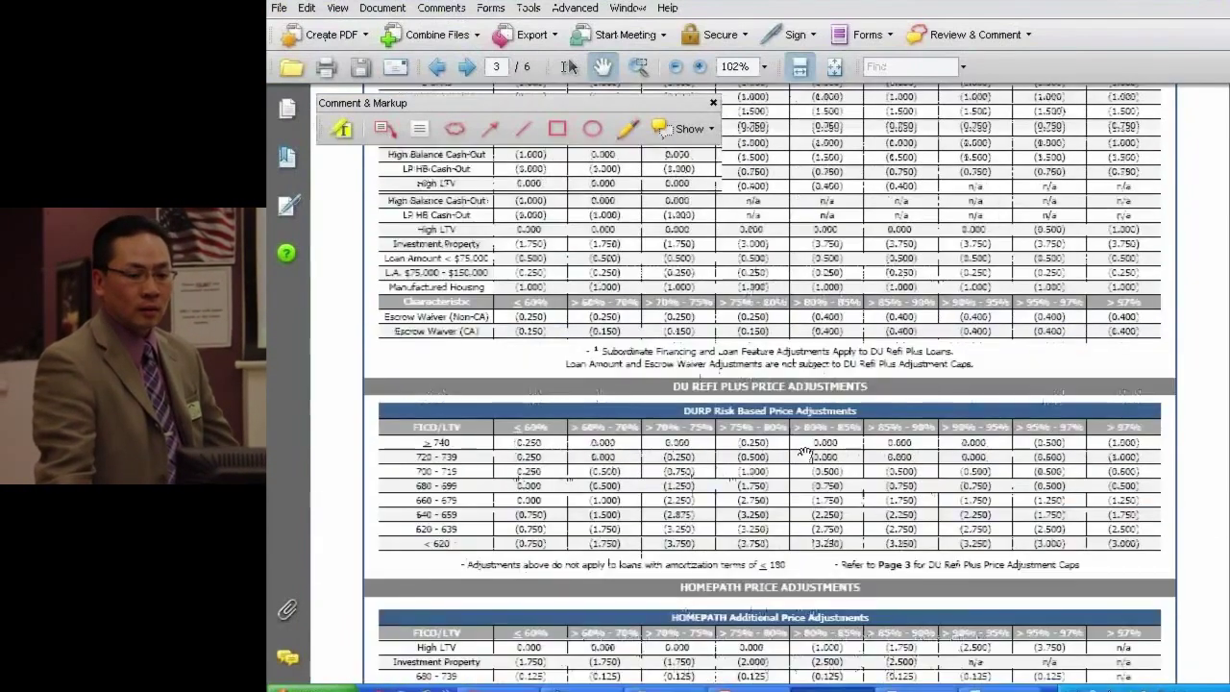
pyautogui.scroll(12, 868, 432)
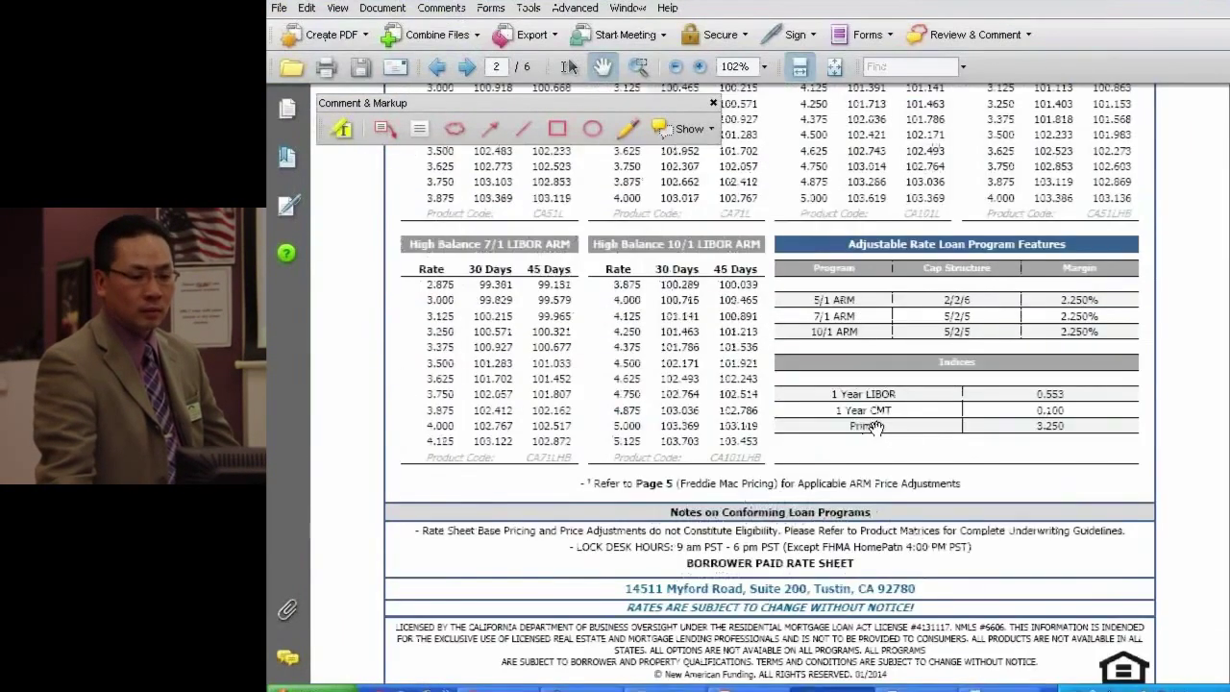
pyautogui.scroll(8, 868, 432)
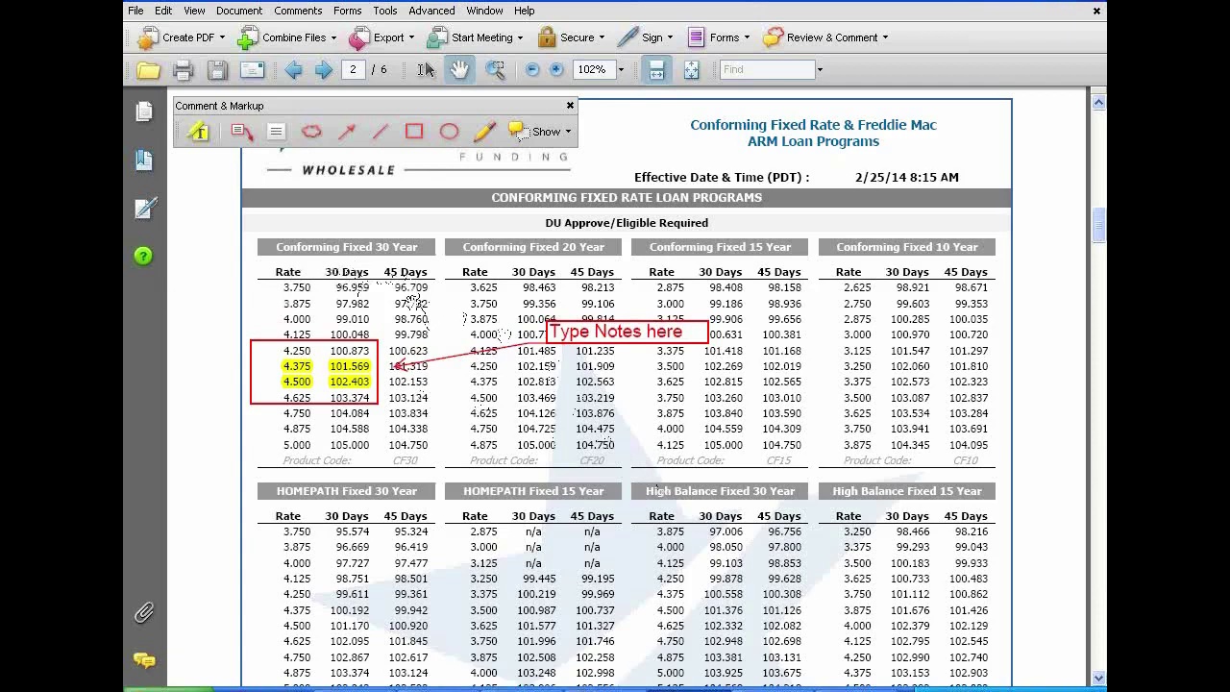
pyautogui.scroll(10, 480, 366)
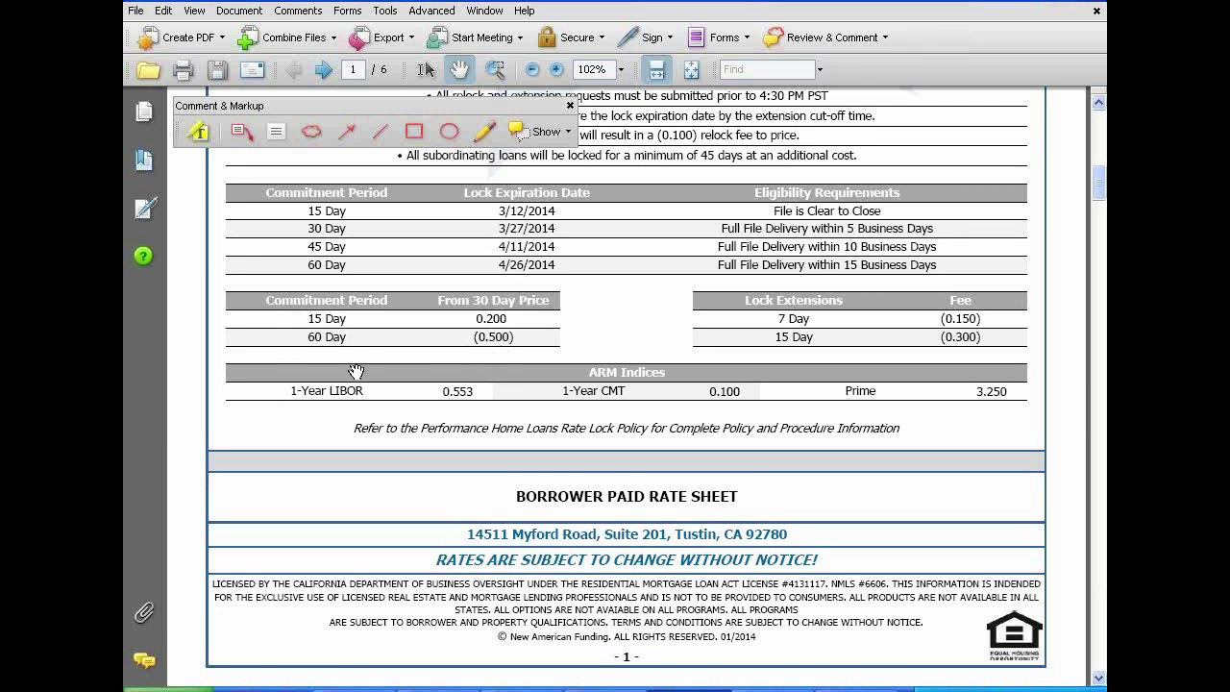
pyautogui.click(745, 670)
pyautogui.click(749, 646)
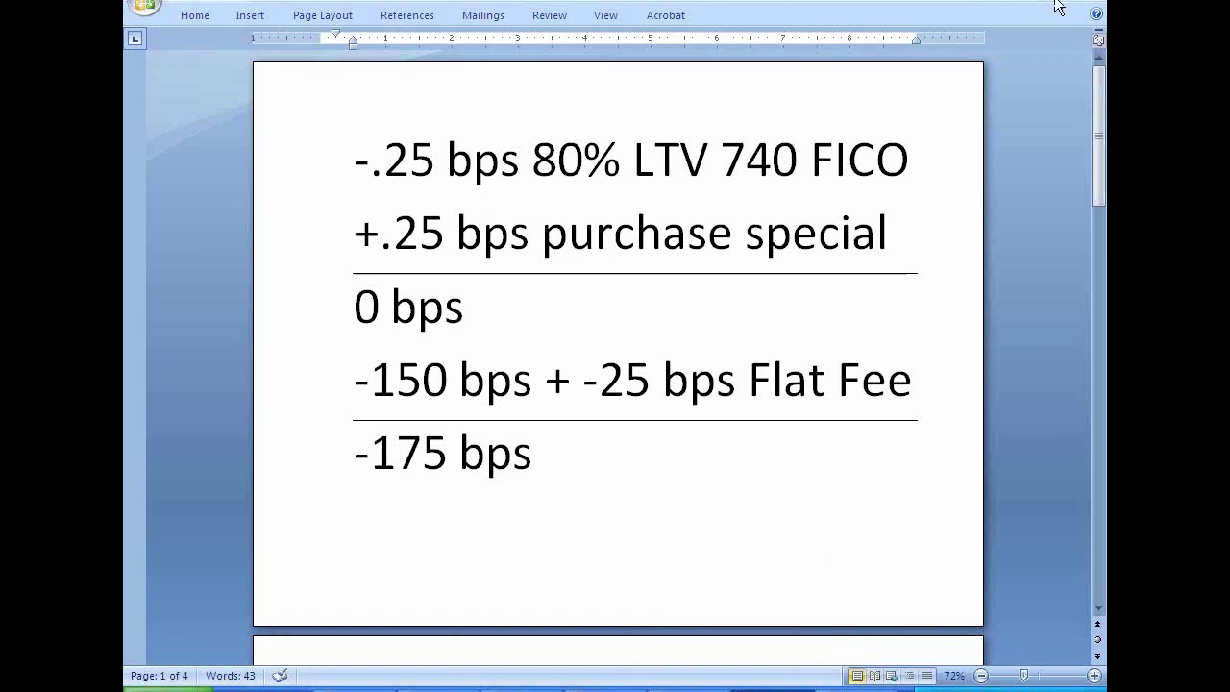
# Step: Zoom in on the Word bps calculation totaling -175 bps, then return to the rate sheet PDF
pyautogui.click(1095, 676)
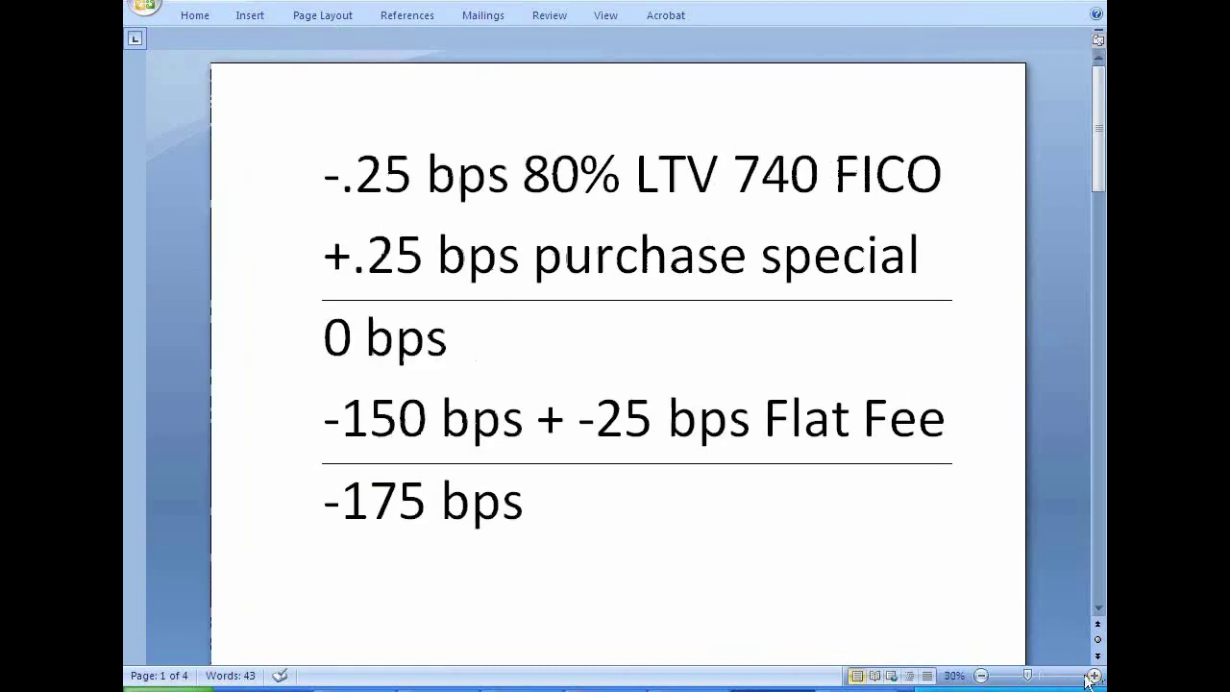
pyautogui.moveTo(1092, 147); pyautogui.dragTo(1095, 153)
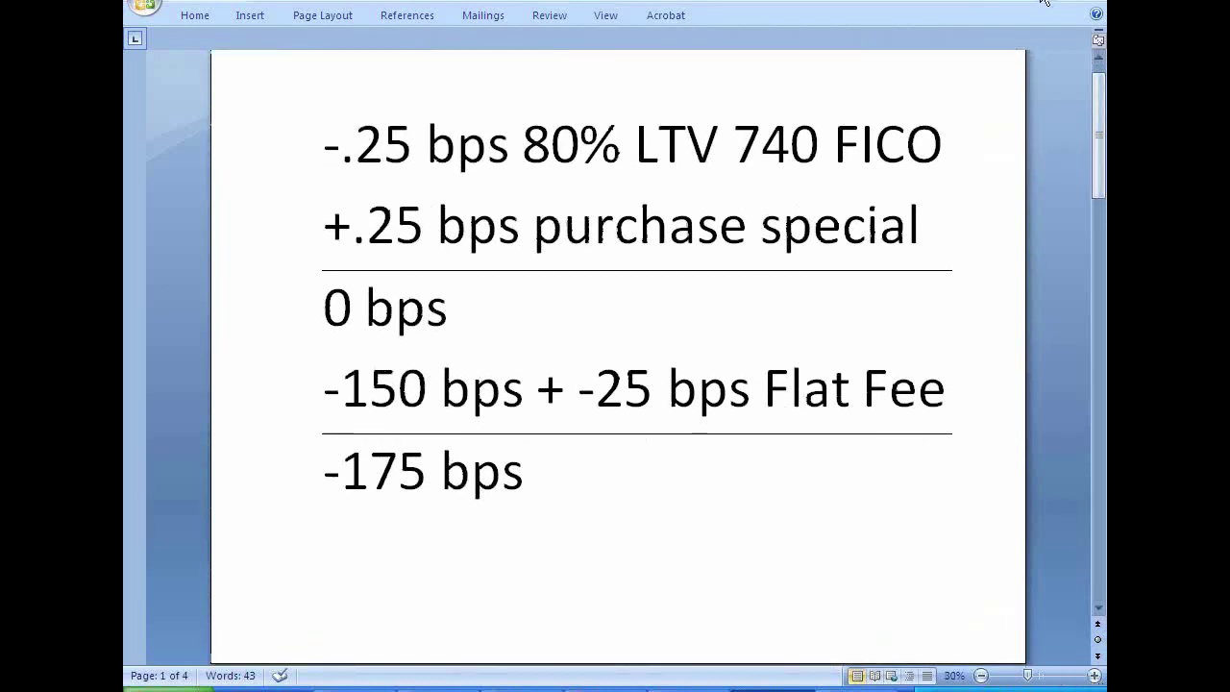
pyautogui.hotkey('alt', 'Tab')
# Step: Scroll through the rate sheet to page 6's FHA Portfolio Price Adjustments and Government Loan notes
pyautogui.scroll(-8, 601, 356)
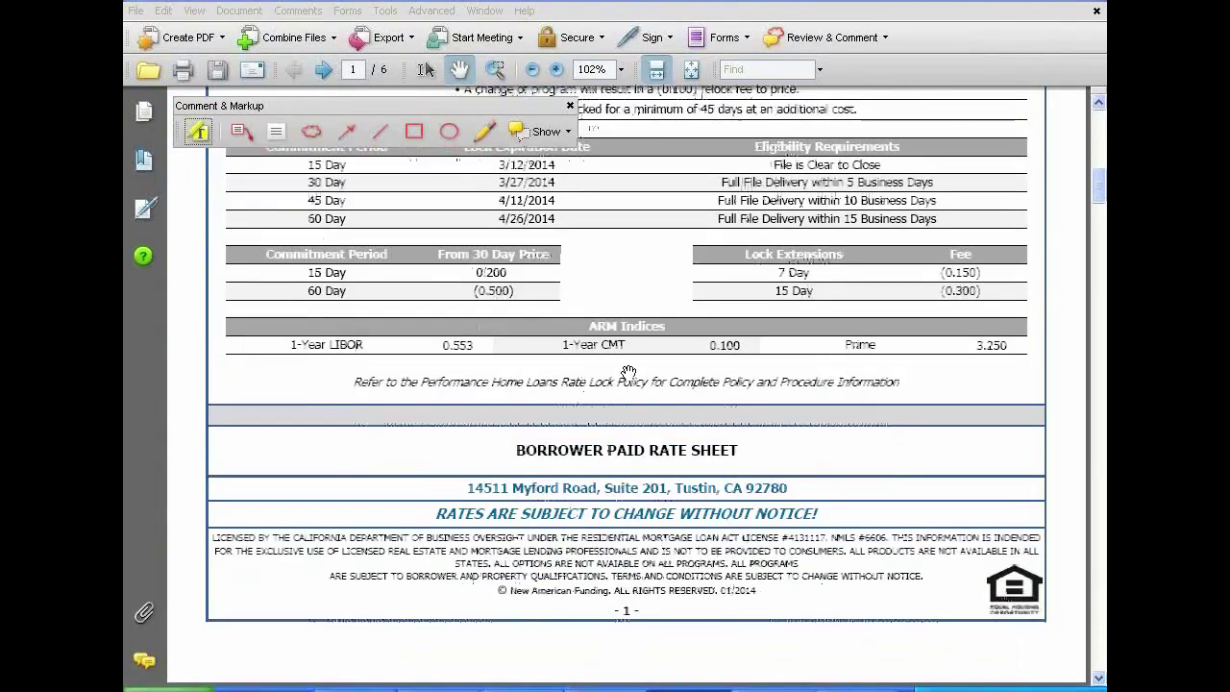
pyautogui.scroll(-3, 664, 363)
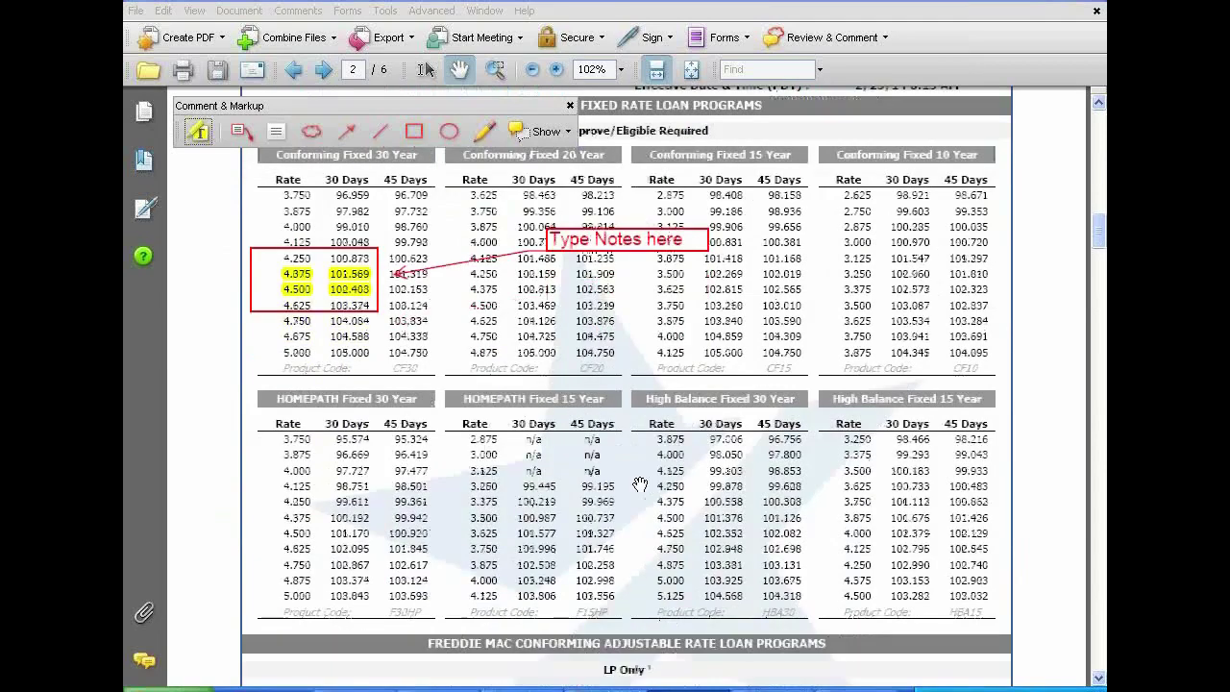
pyautogui.scroll(-20, 607, 464)
pyautogui.scroll(-20, 640, 439)
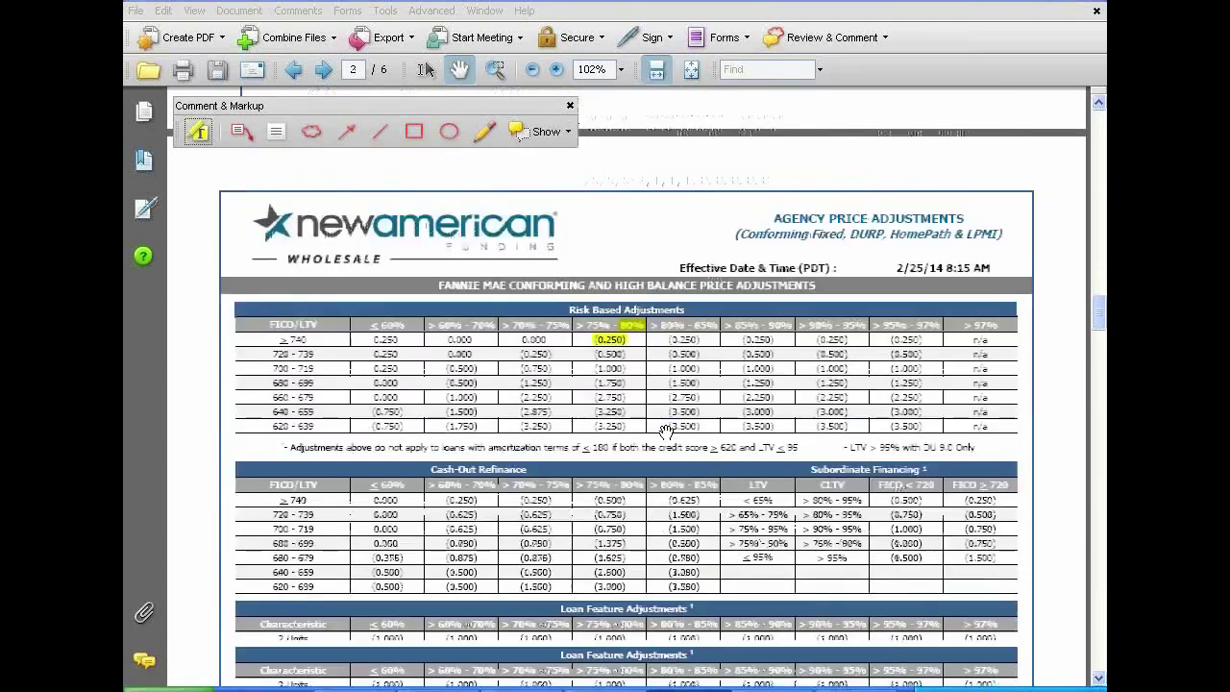
pyautogui.scroll(8, 630, 394)
pyautogui.scroll(1, 630, 394)
pyautogui.scroll(-11, 605, 398)
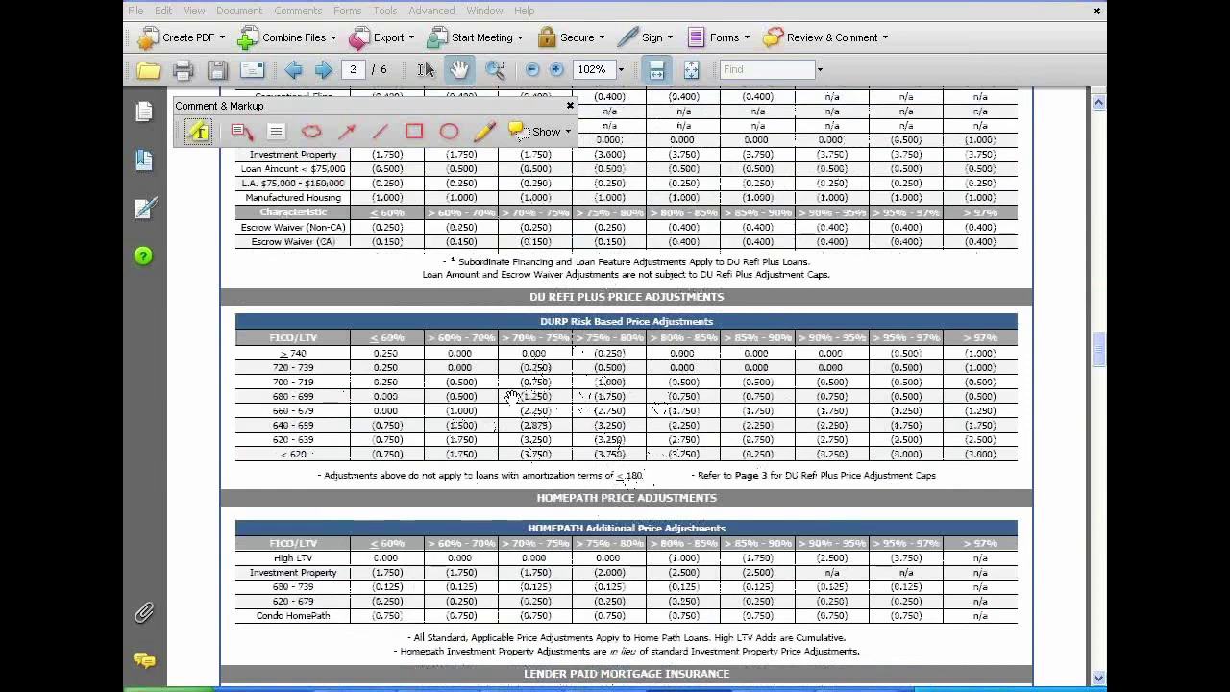
pyautogui.scroll(1, 566, 409)
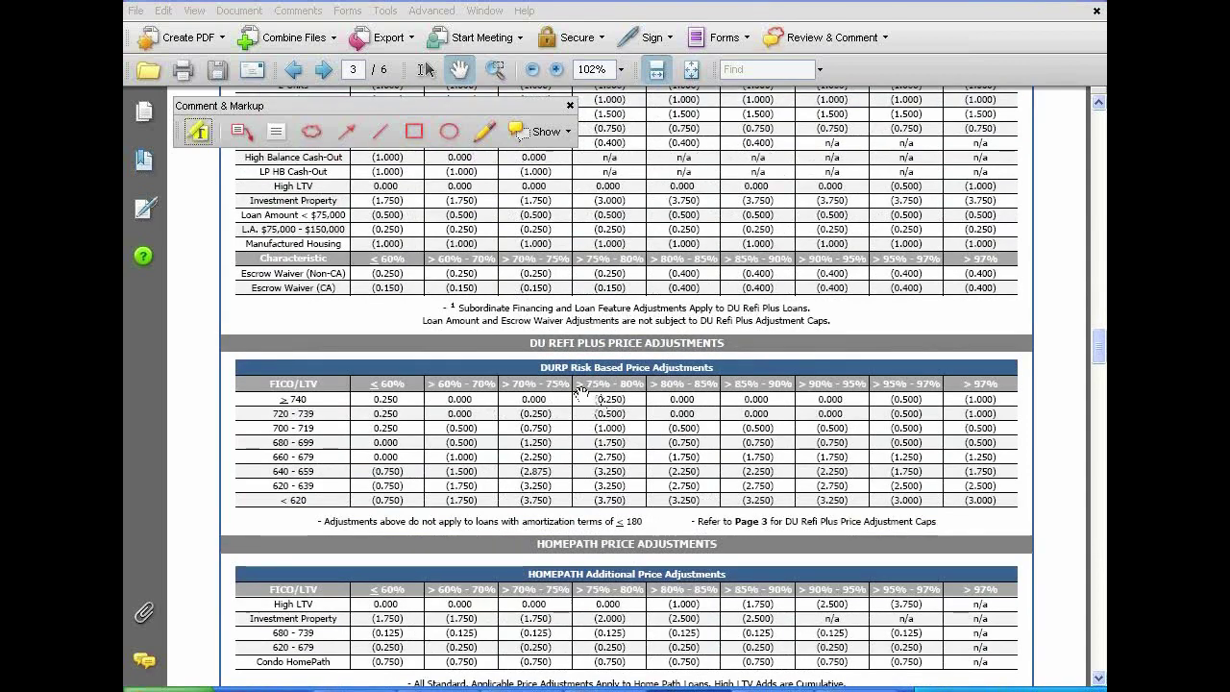
pyautogui.scroll(-1, 596, 409)
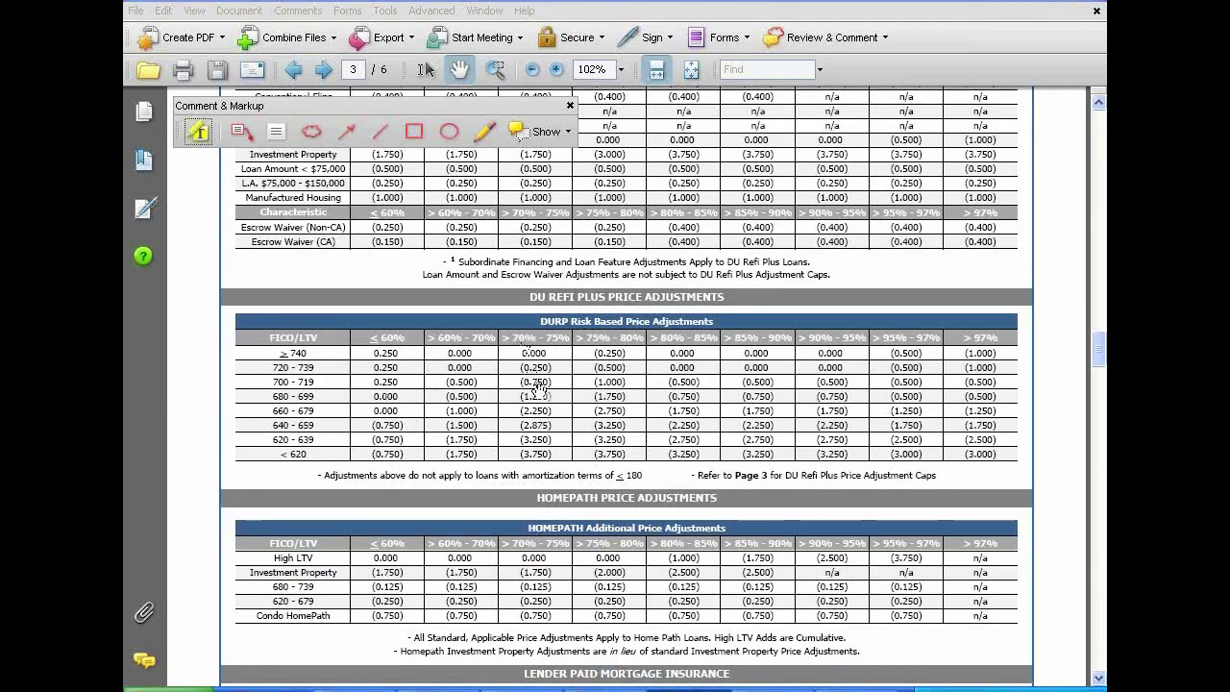
pyautogui.scroll(-1, 578, 373)
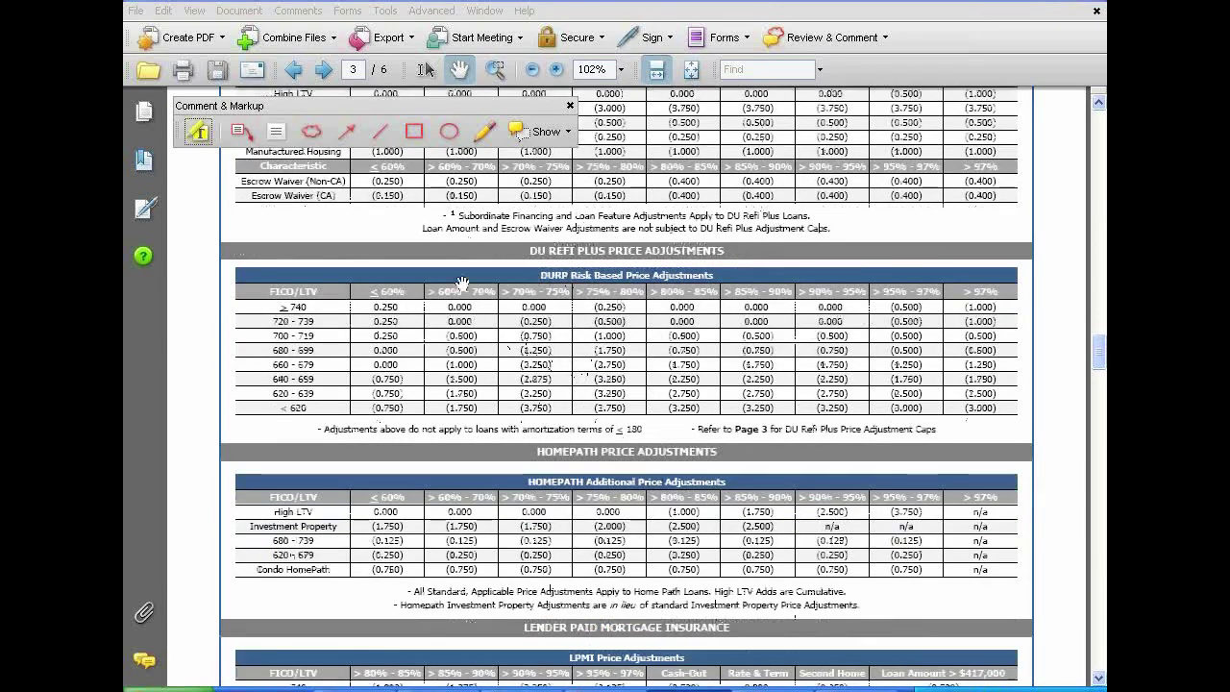
pyautogui.scroll(2, 490, 372)
pyautogui.scroll(-3, 577, 466)
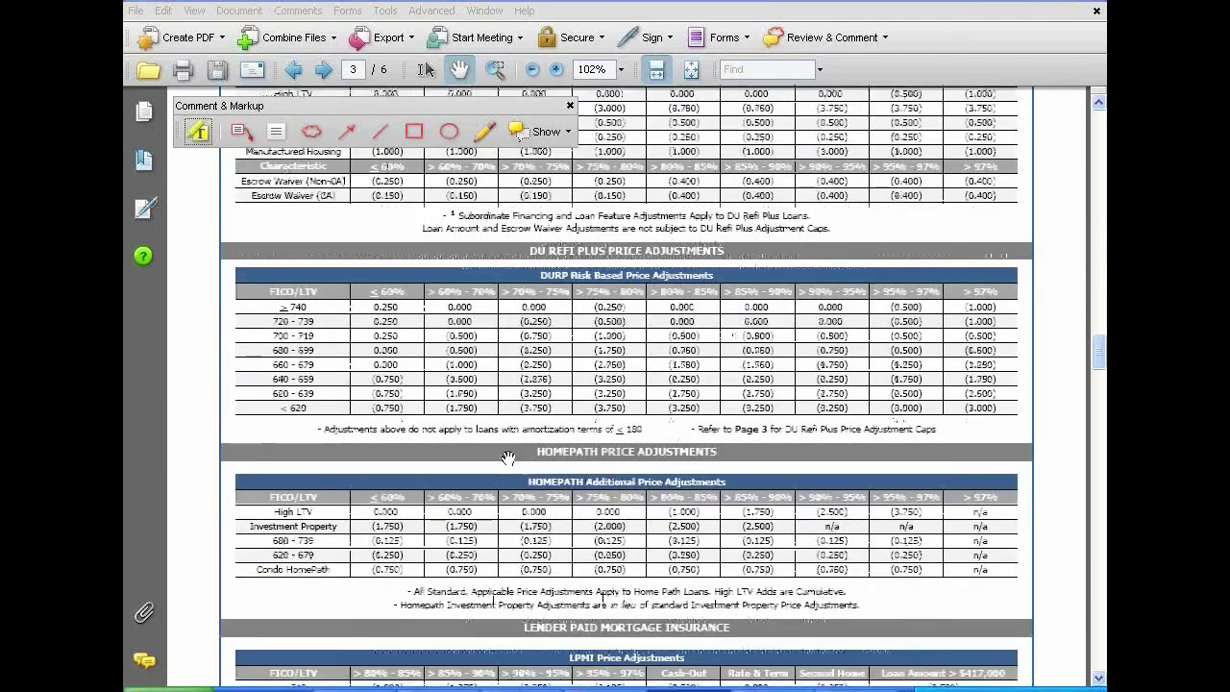
pyautogui.scroll(-1, 531, 490)
pyautogui.scroll(1, 531, 486)
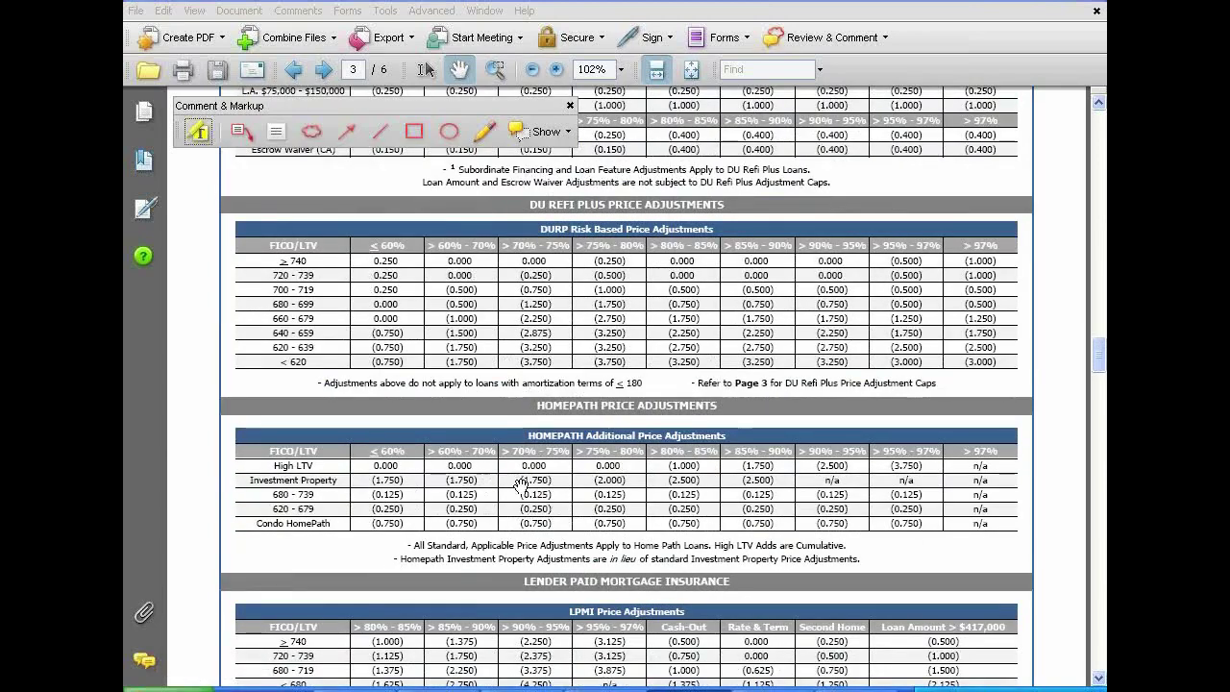
pyautogui.scroll(-1, 577, 518)
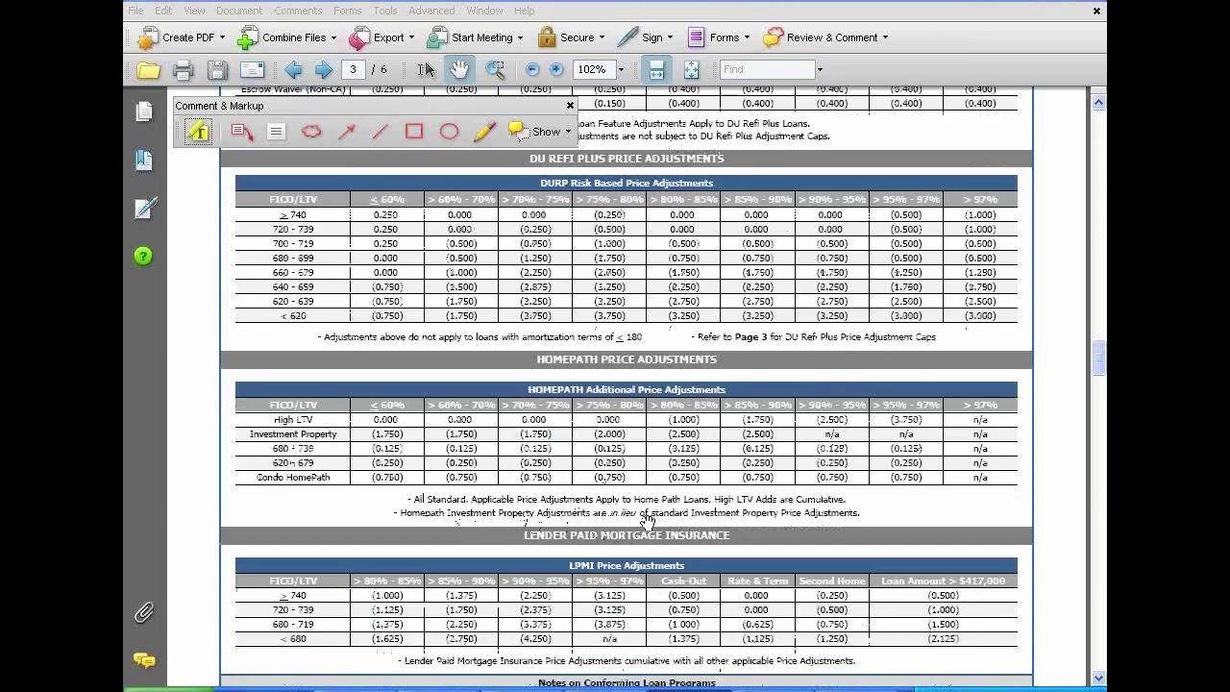
pyautogui.scroll(10, 646, 519)
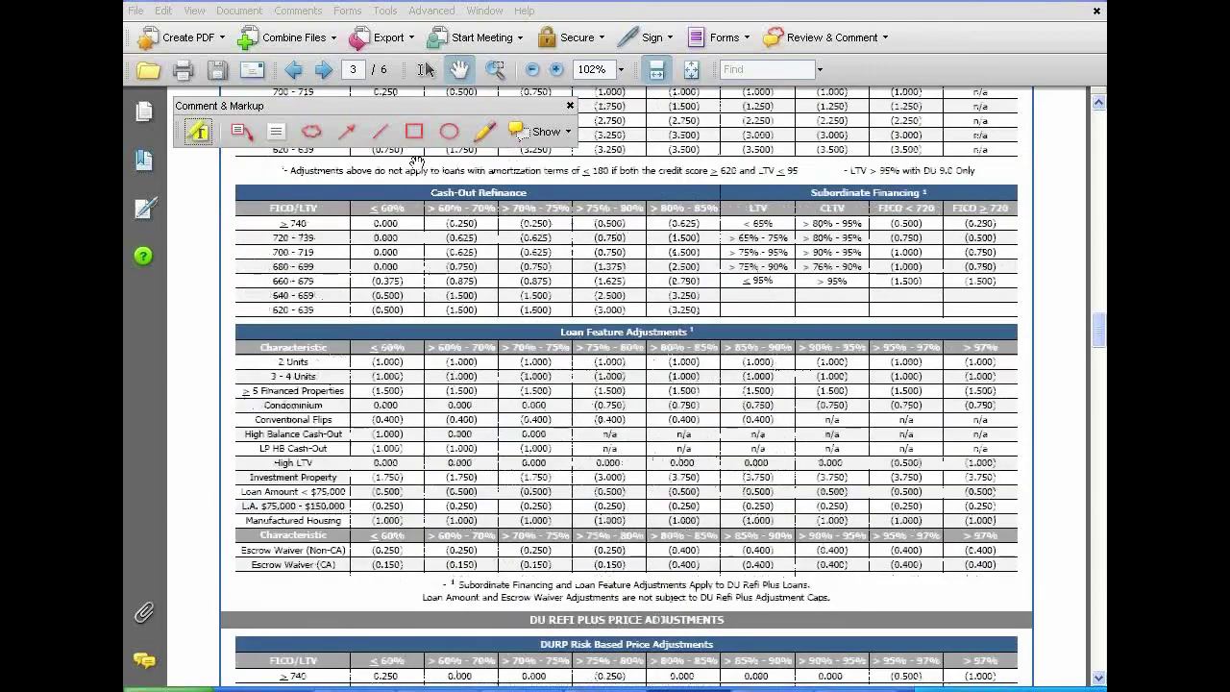
pyautogui.scroll(2, 659, 254)
pyautogui.scroll(4, 596, 288)
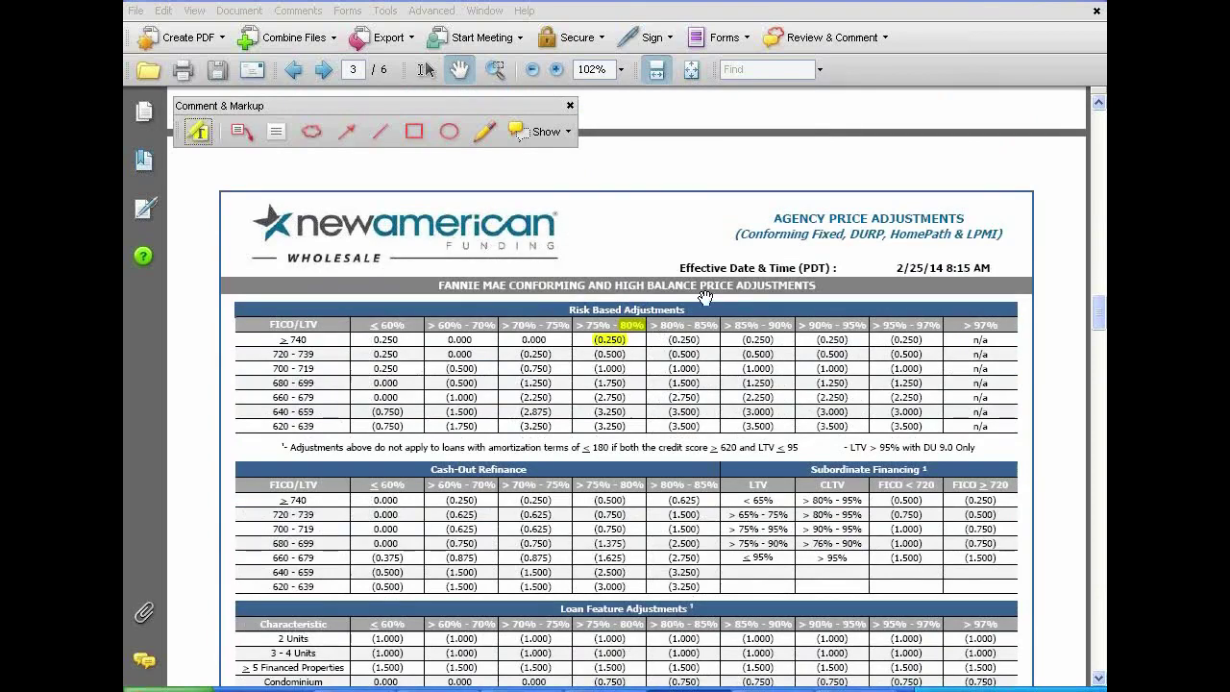
pyautogui.scroll(-11, 696, 385)
pyautogui.scroll(-4, 680, 472)
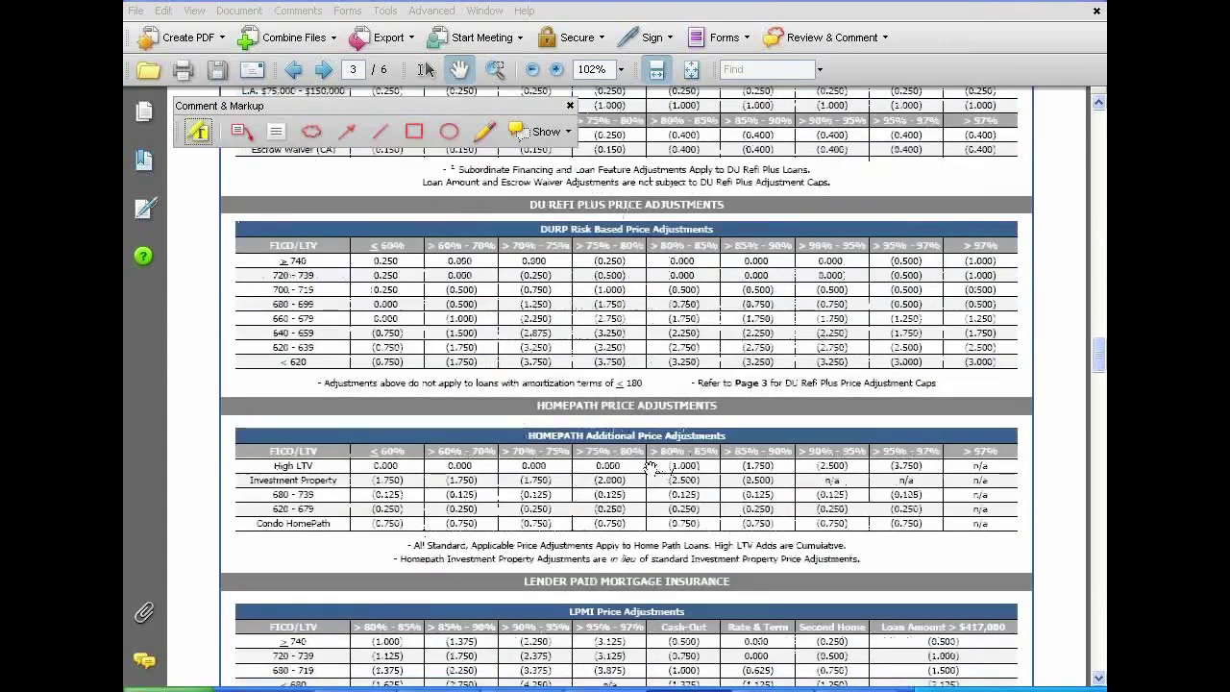
pyautogui.scroll(-2, 480, 494)
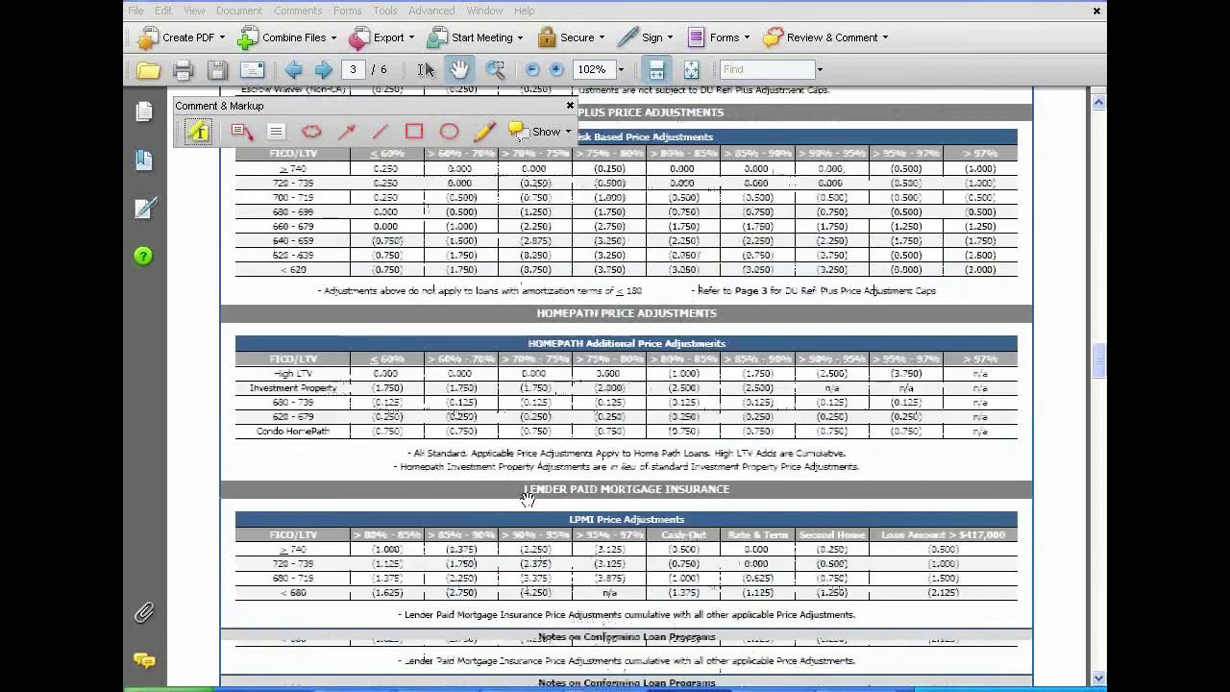
pyautogui.scroll(-2, 485, 492)
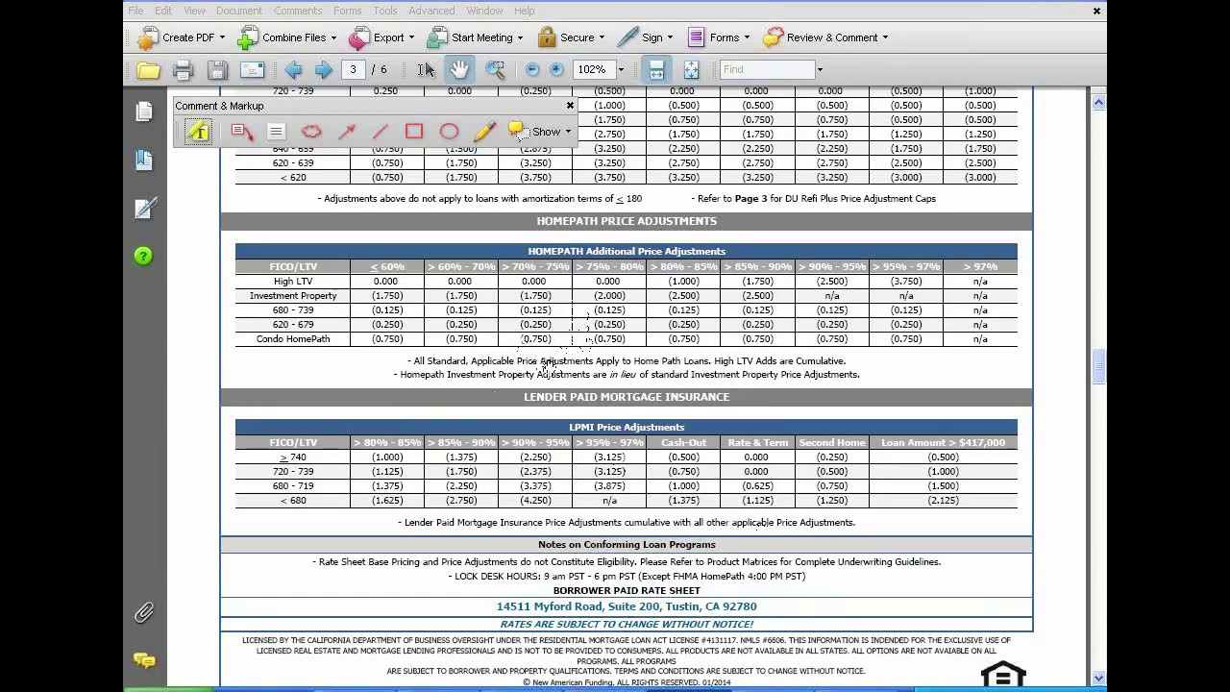
pyautogui.scroll(-10, 551, 367)
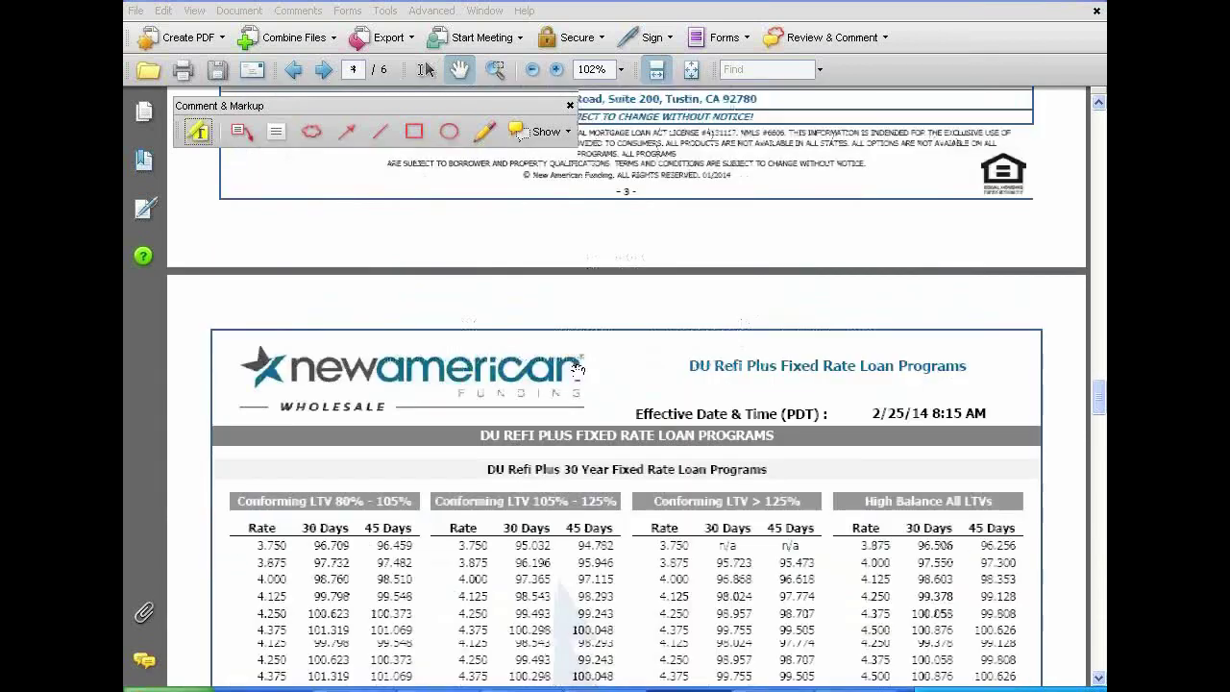
pyautogui.scroll(-5, 577, 369)
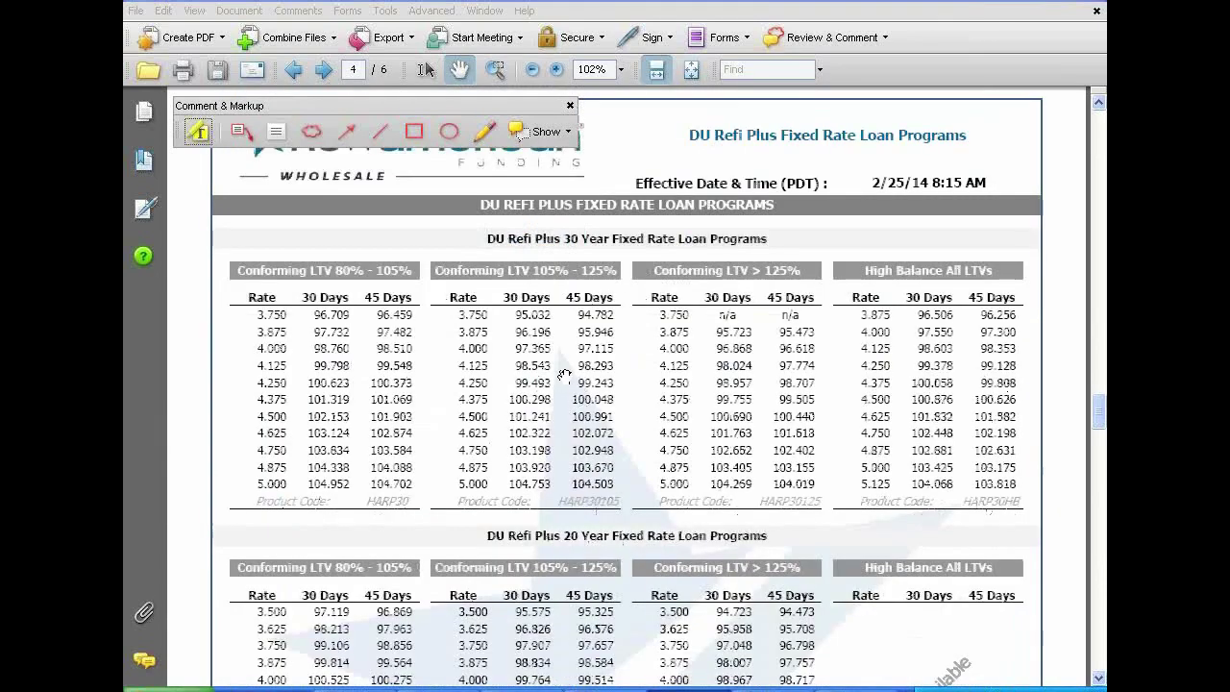
pyautogui.scroll(-12, 565, 373)
pyautogui.scroll(-2, 569, 454)
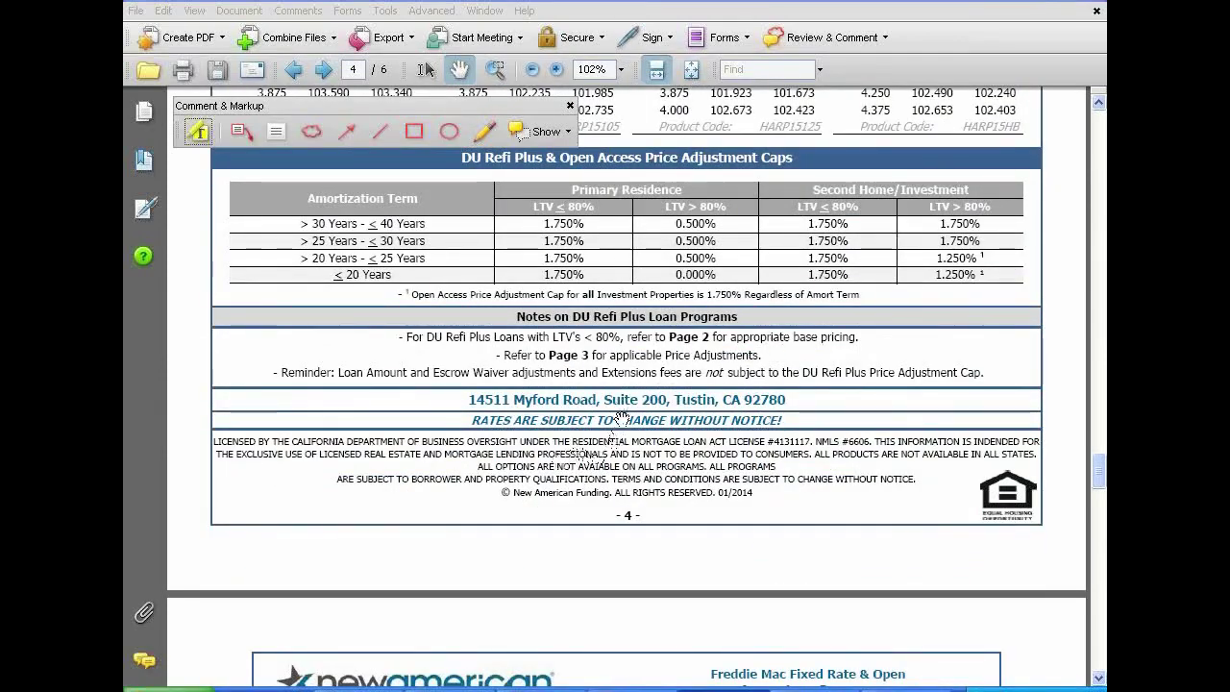
pyautogui.scroll(-2, 630, 413)
pyautogui.scroll(-16, 638, 405)
pyautogui.scroll(-20, 643, 403)
pyautogui.scroll(-14, 641, 401)
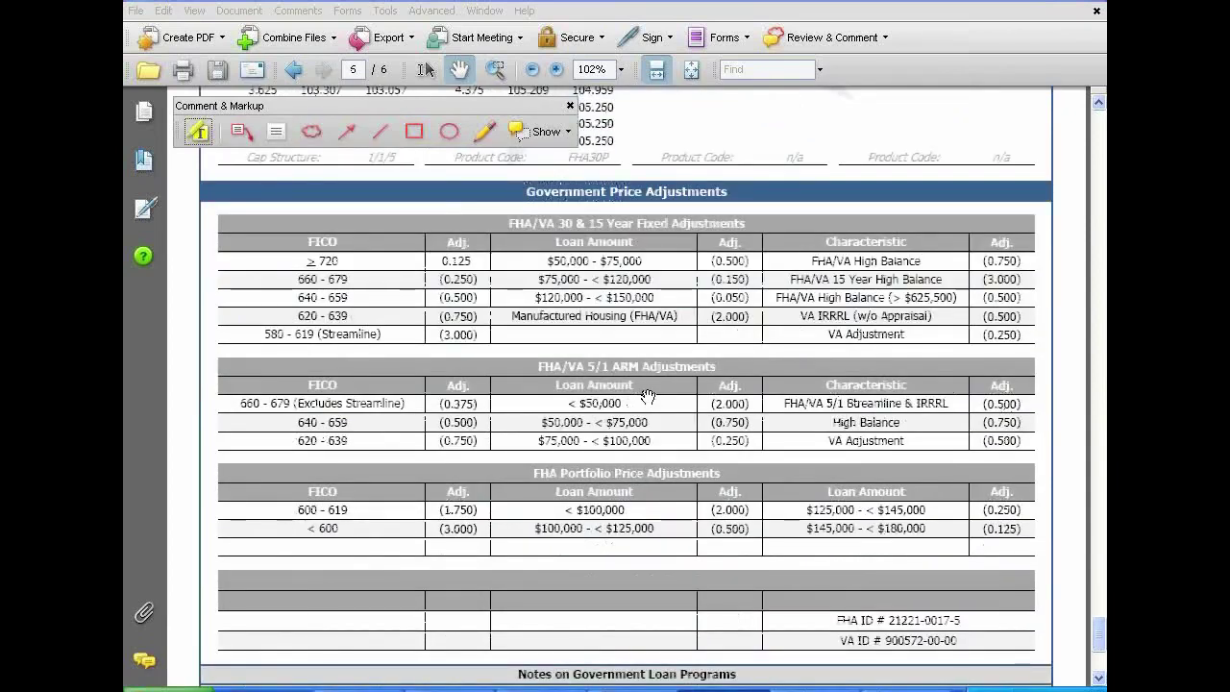
pyautogui.scroll(-2, 648, 396)
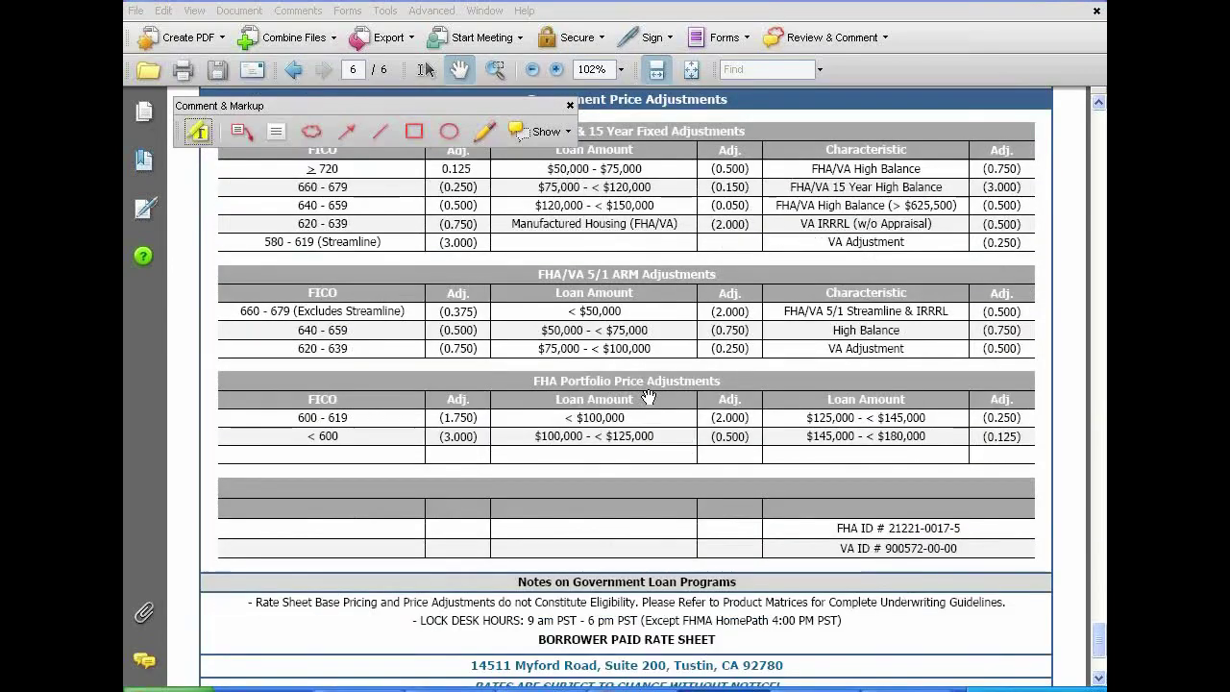
pyautogui.scroll(-1, 649, 396)
pyautogui.scroll(-3, 649, 394)
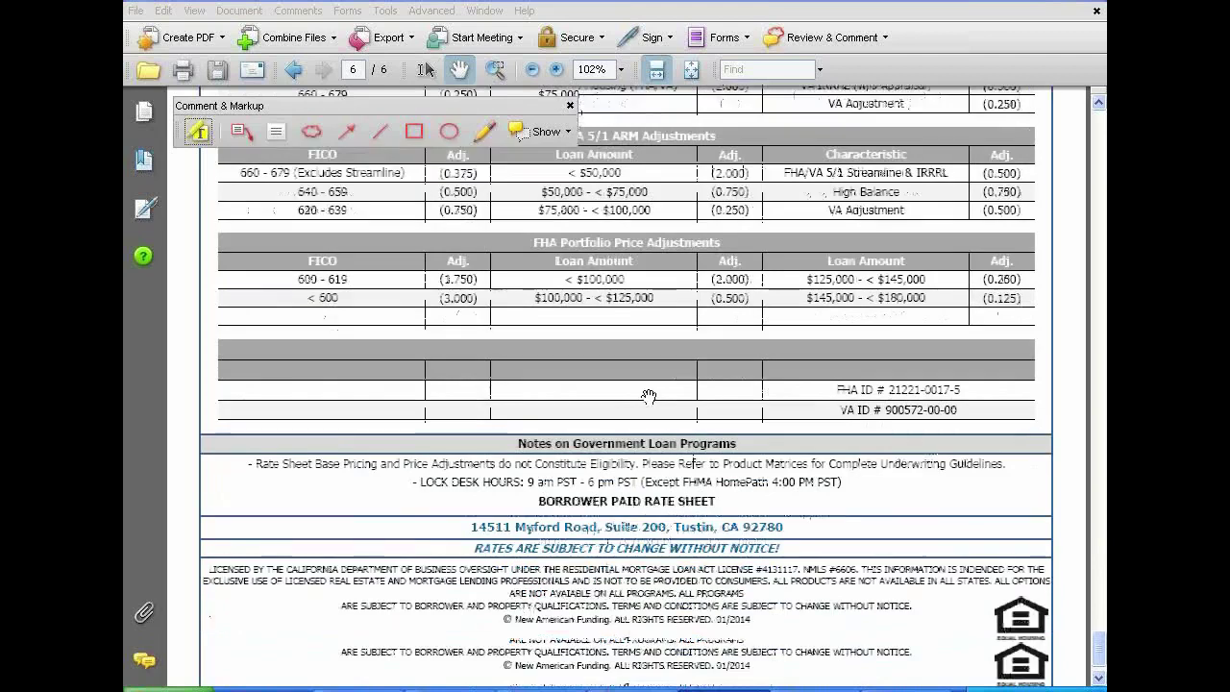
pyautogui.scroll(3, 650, 395)
pyautogui.scroll(-3, 650, 396)
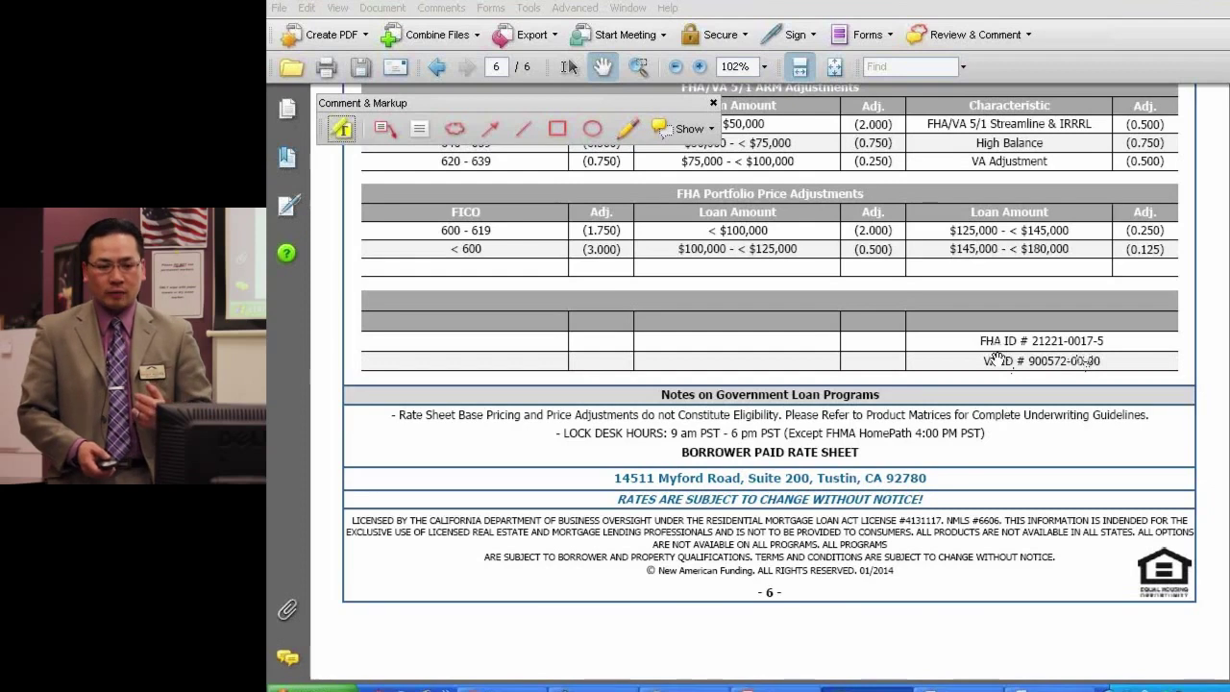
# Step: Scroll up to Other Government Loan Programs, launch Calyx Point from Quick Launch, and dock the markup toolbar
pyautogui.scroll(8, 999, 358)
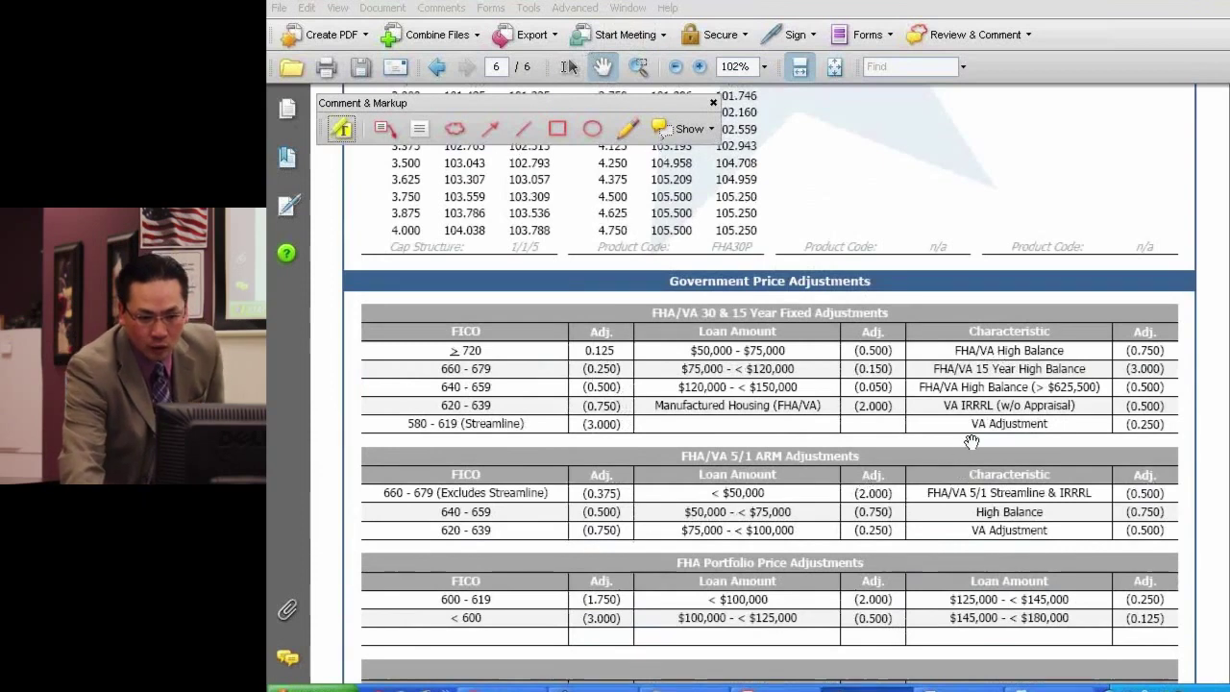
pyautogui.scroll(6, 959, 452)
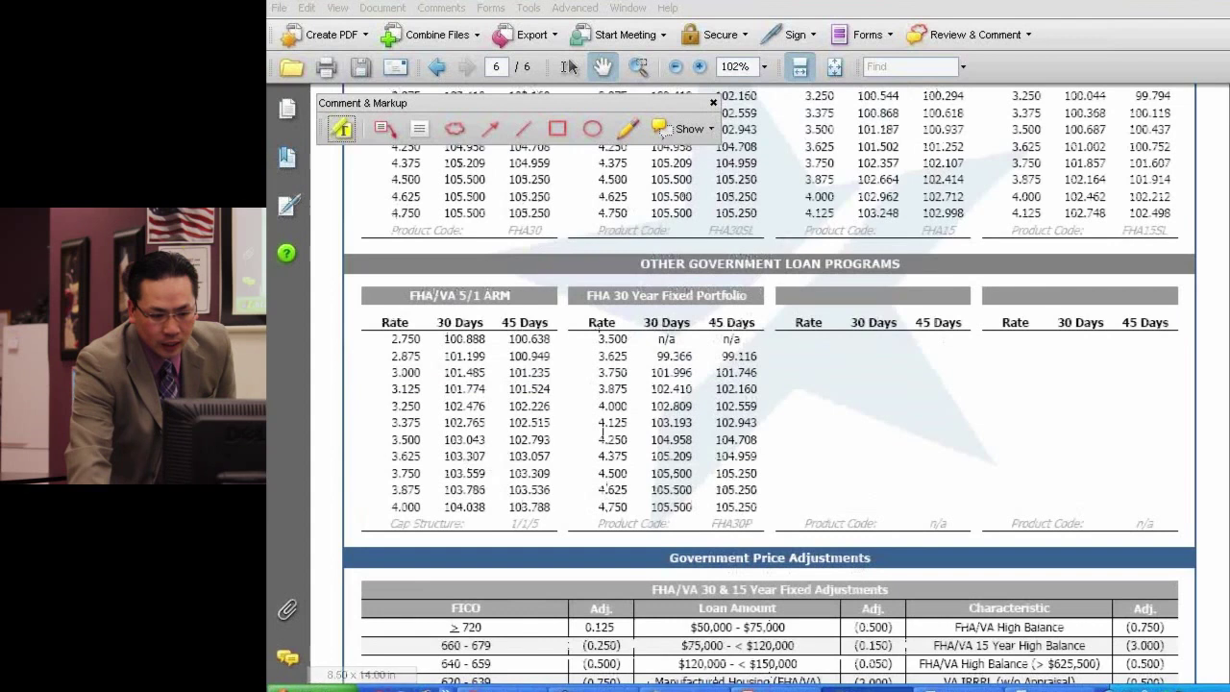
pyautogui.click(444, 684)
pyautogui.click(454, 667)
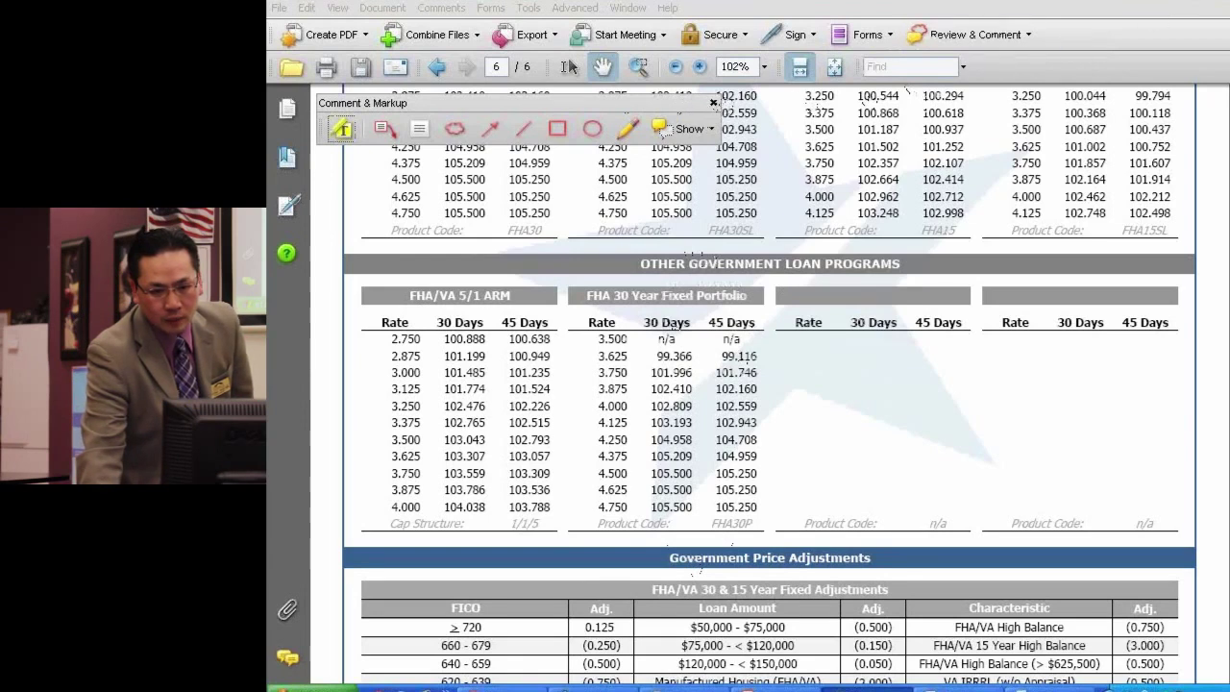
pyautogui.moveTo(682, 102); pyautogui.dragTo(779, 80)
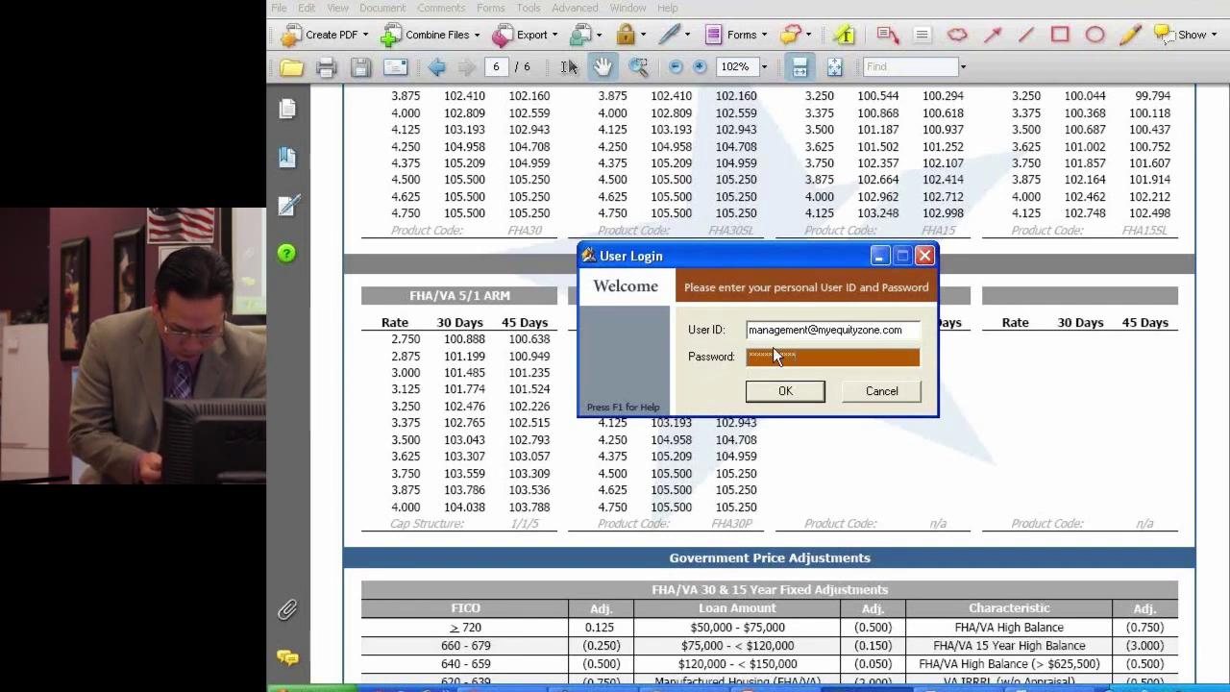
# Step: Log in, search last names beginning with TRAINING, and open the TRAINING, MORTGAGE test loan
pyautogui.press('Return')
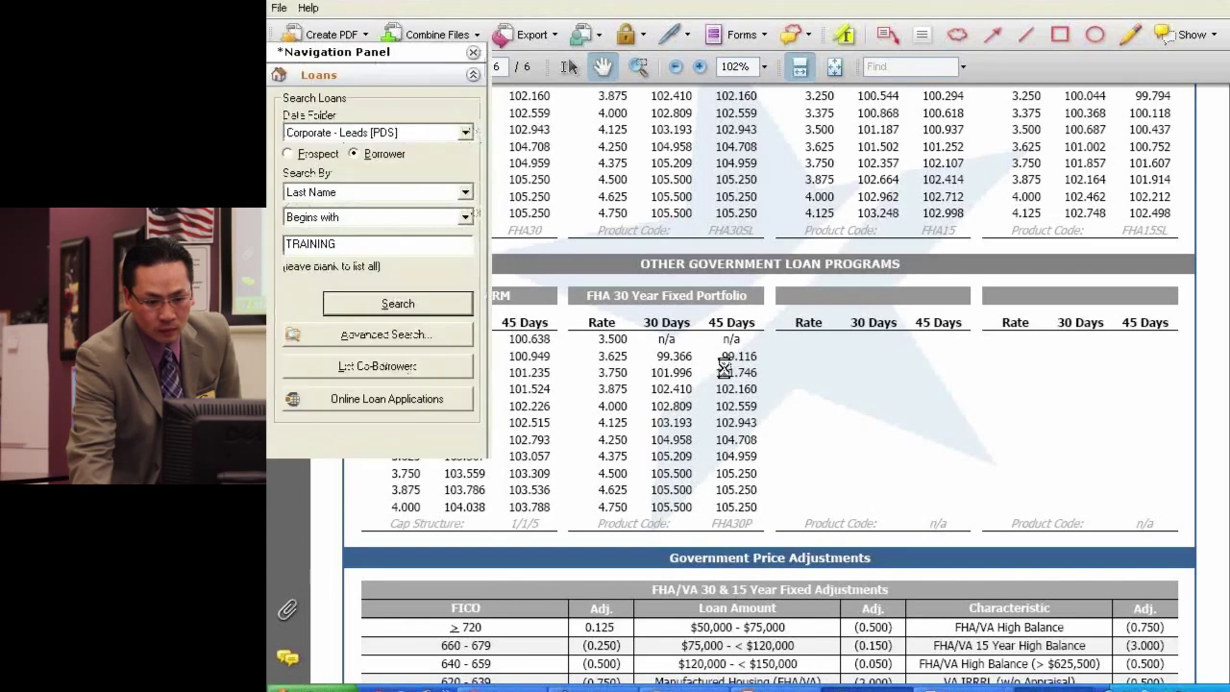
pyautogui.click(419, 306)
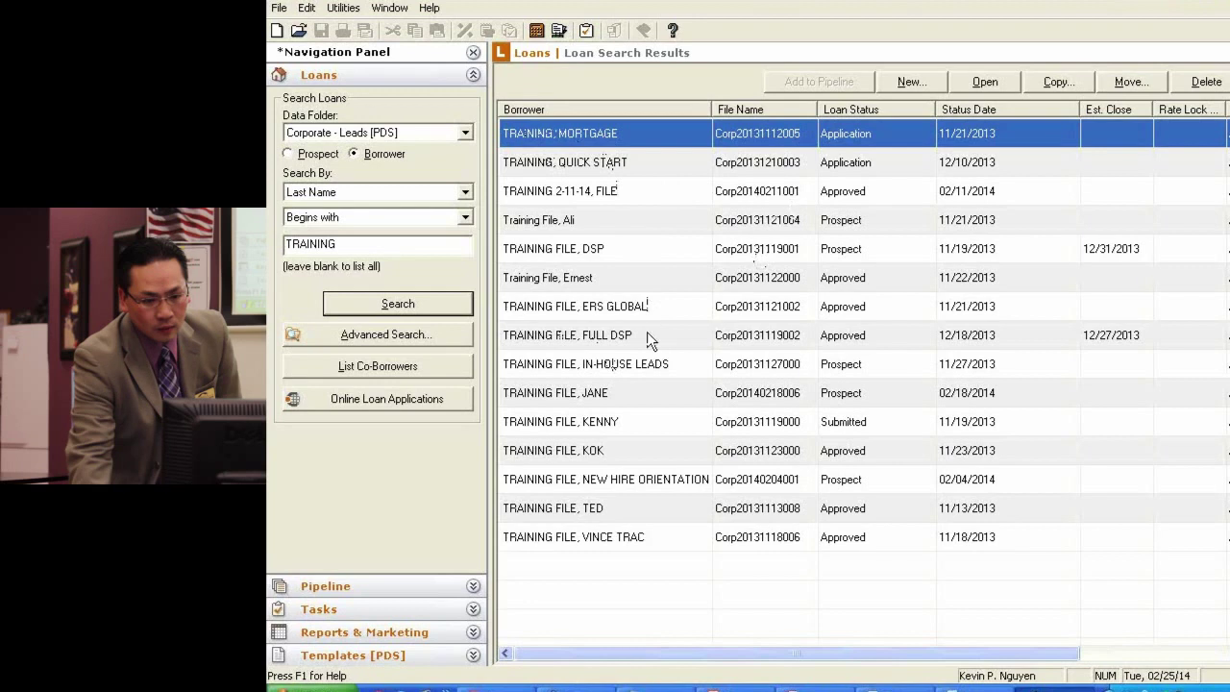
pyautogui.doubleClick(592, 133)
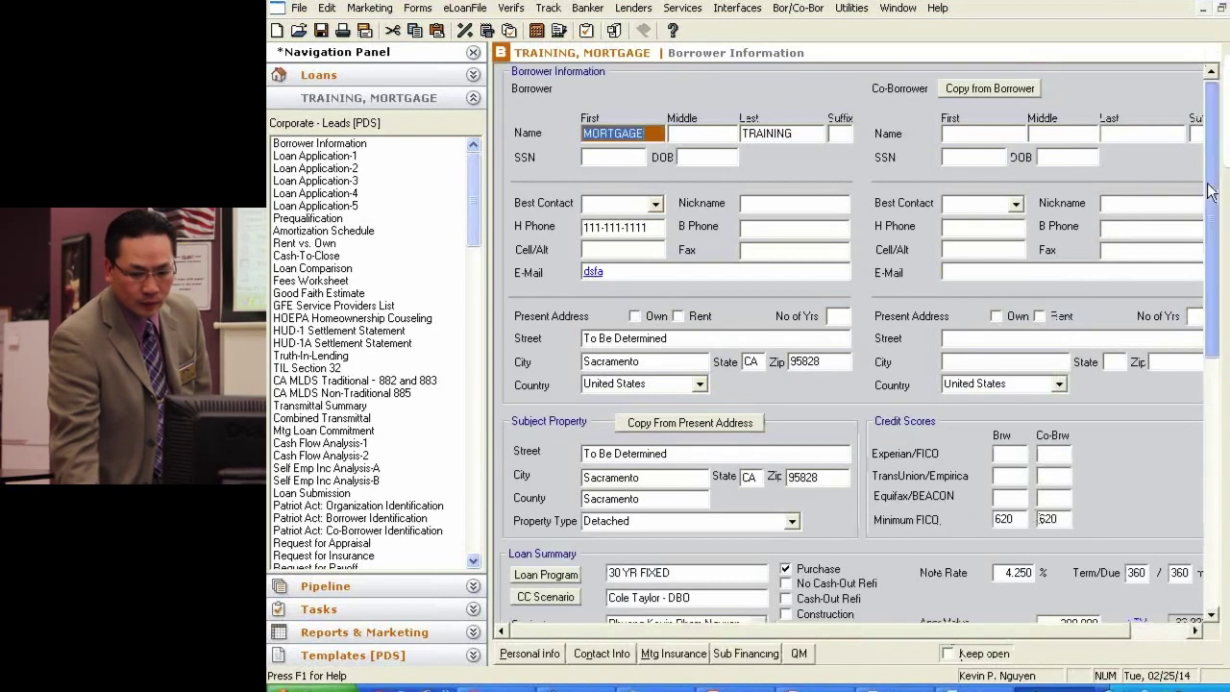
pyautogui.scroll(-5, 894, 269)
# Step: Enter 350,000 appraised value and sales price with 20% down for a 280,000 loan, and clear the note rate
pyautogui.click(1059, 294)
pyautogui.write('350')
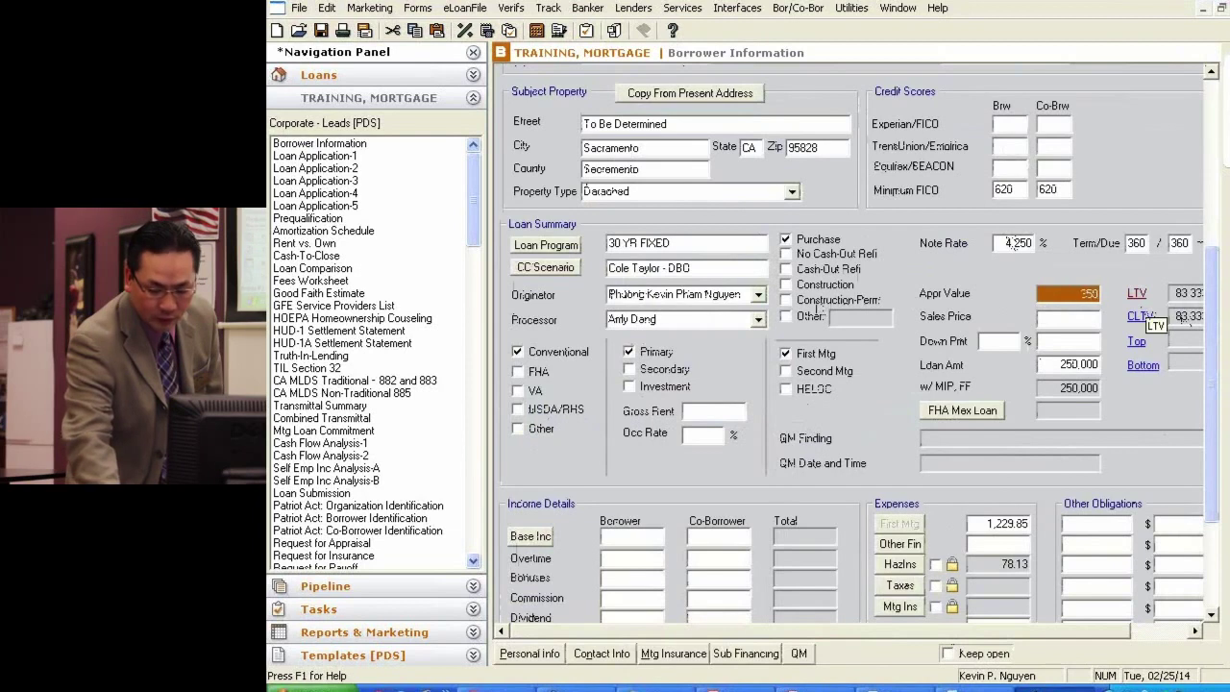
pyautogui.write(',000')
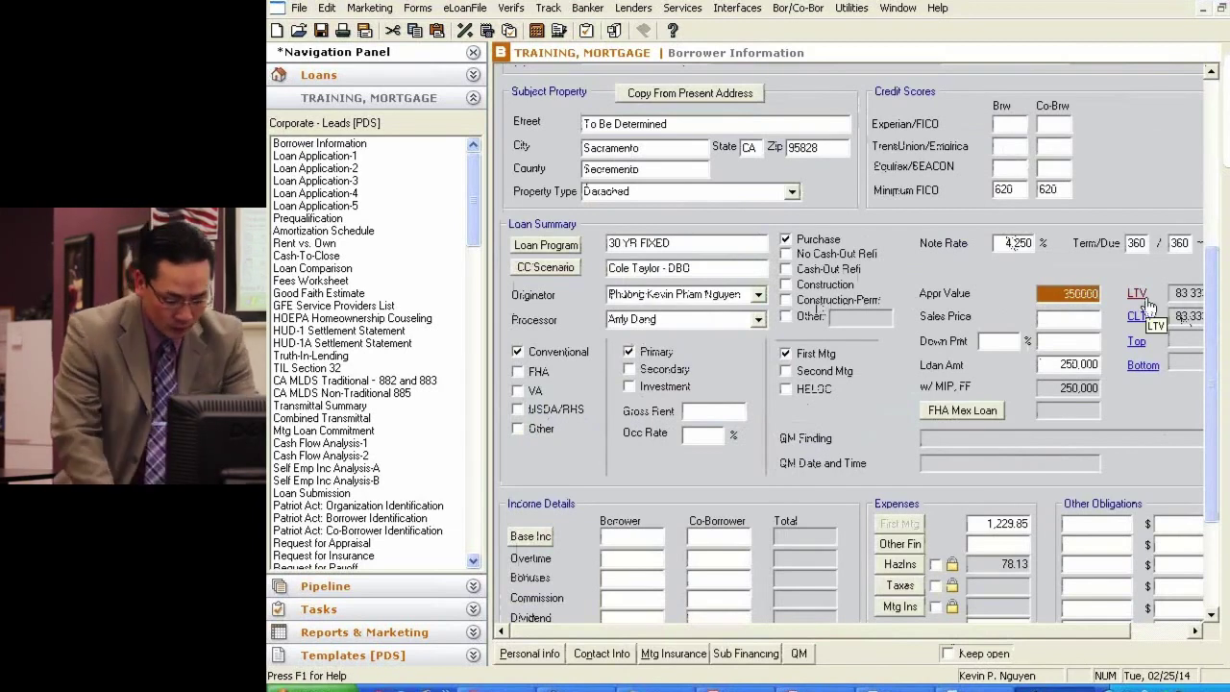
pyautogui.press('Tab')
pyautogui.write('350000')
pyautogui.press('Tab')
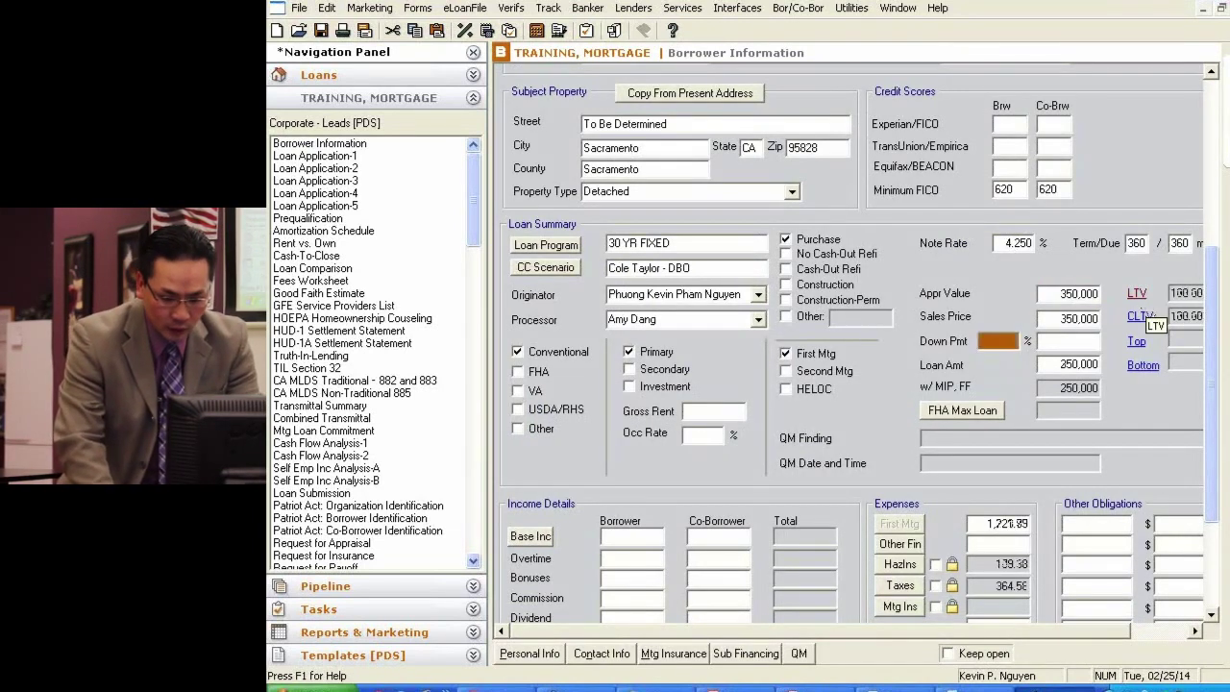
pyautogui.write('20')
pyautogui.press('Tab')
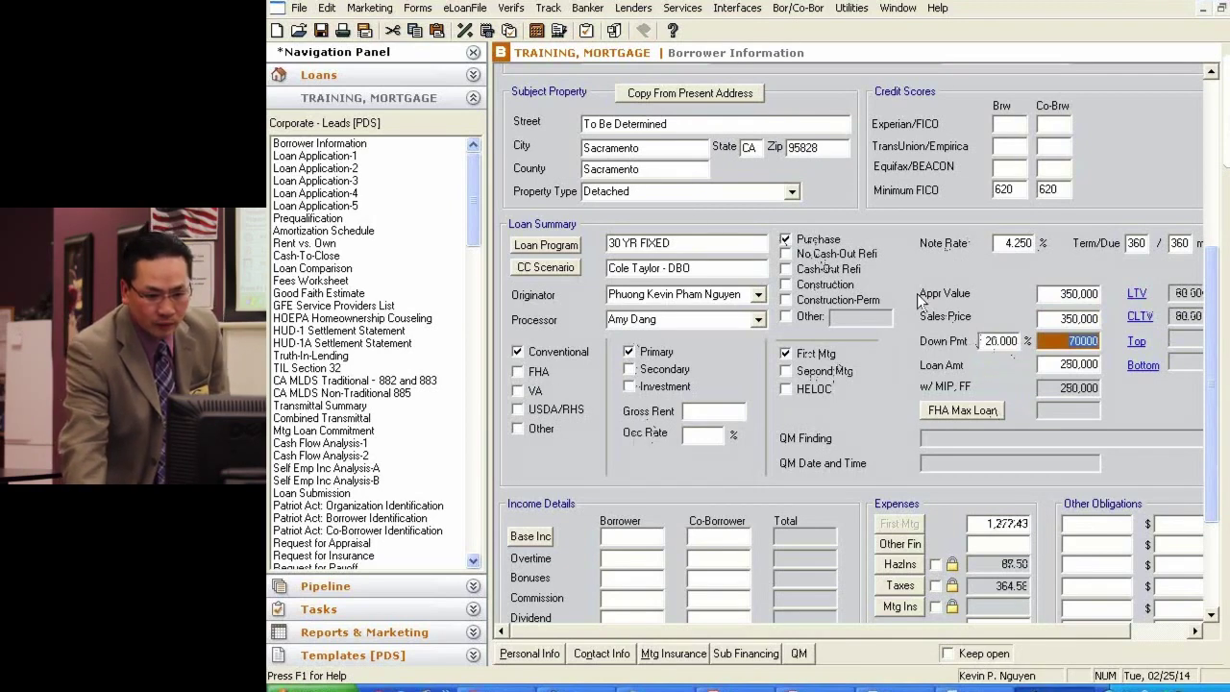
pyautogui.click(1007, 243)
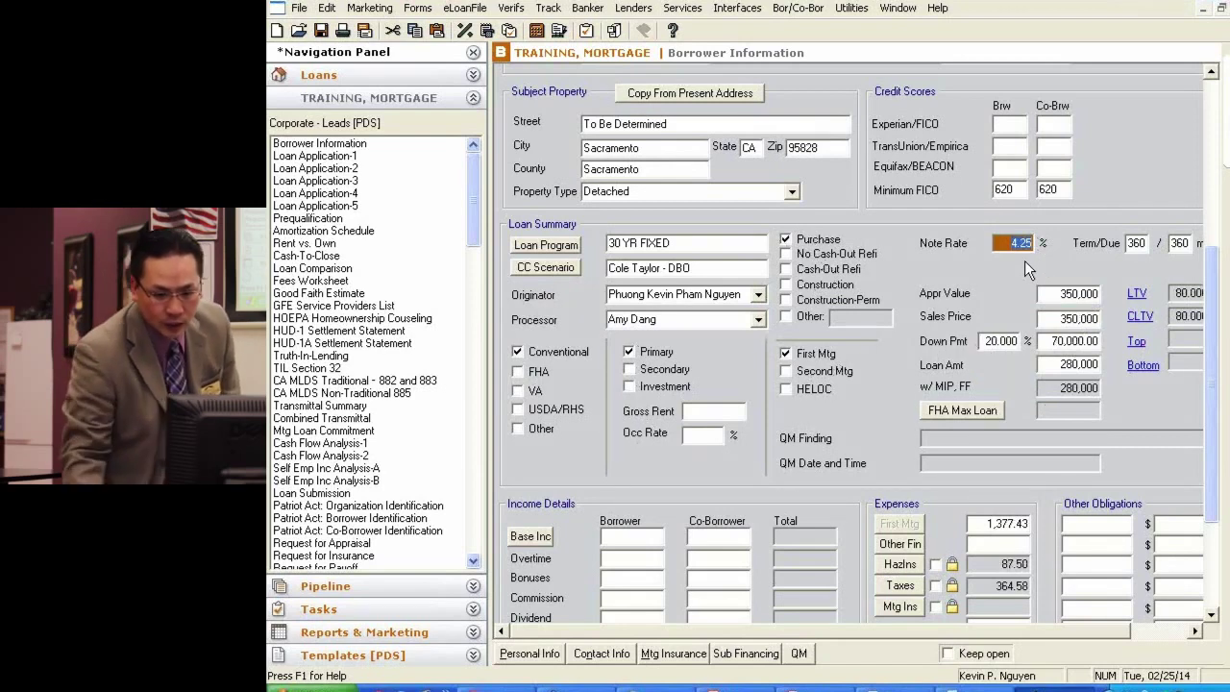
pyautogui.click(1009, 168)
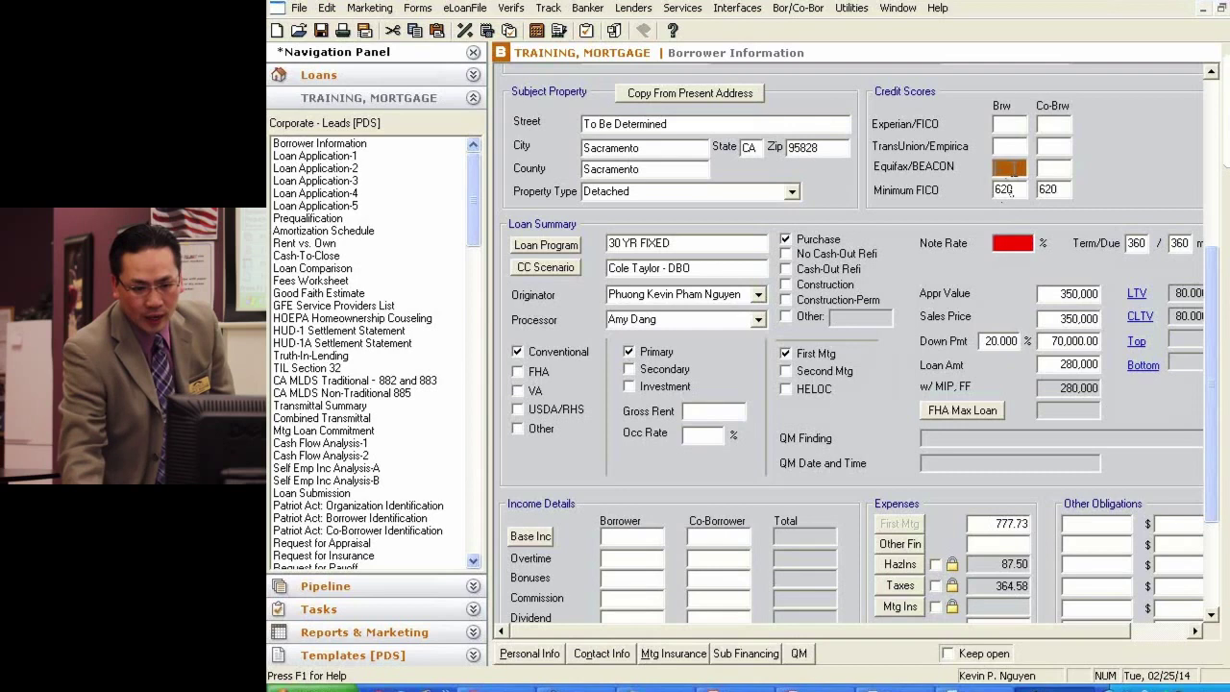
# Step: Select Loansifter under Interfaces > Product and Pricing and launch loansifter.com
pyautogui.click(732, 9)
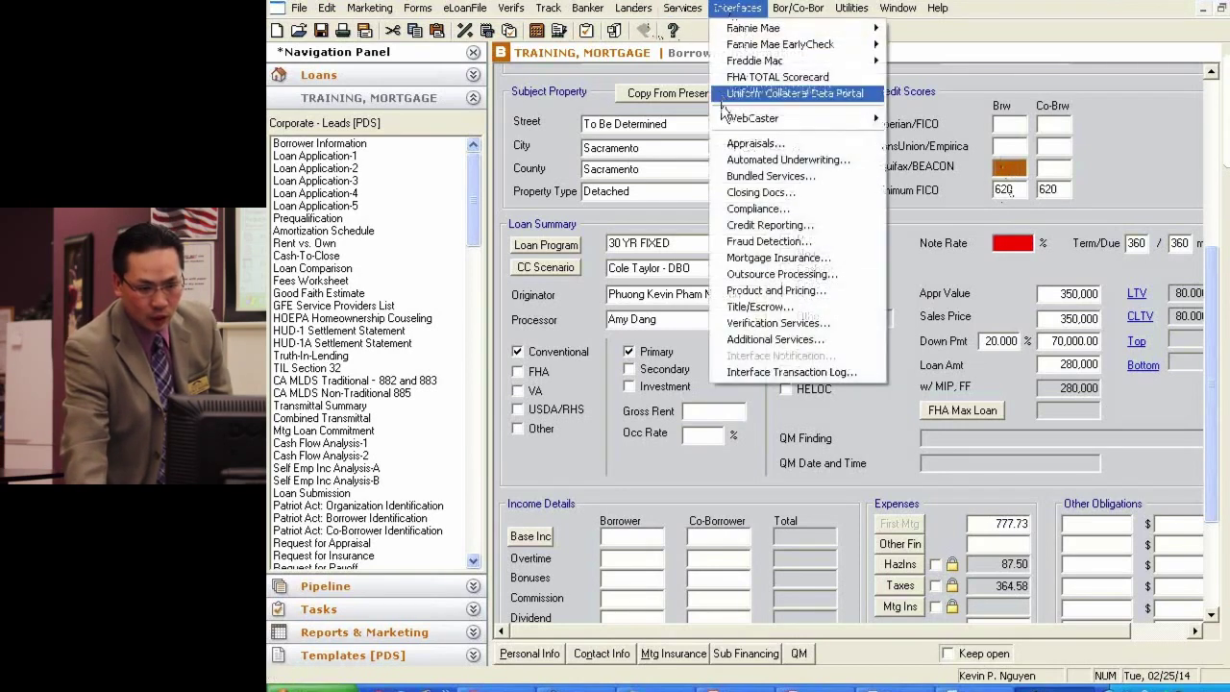
pyautogui.click(772, 303)
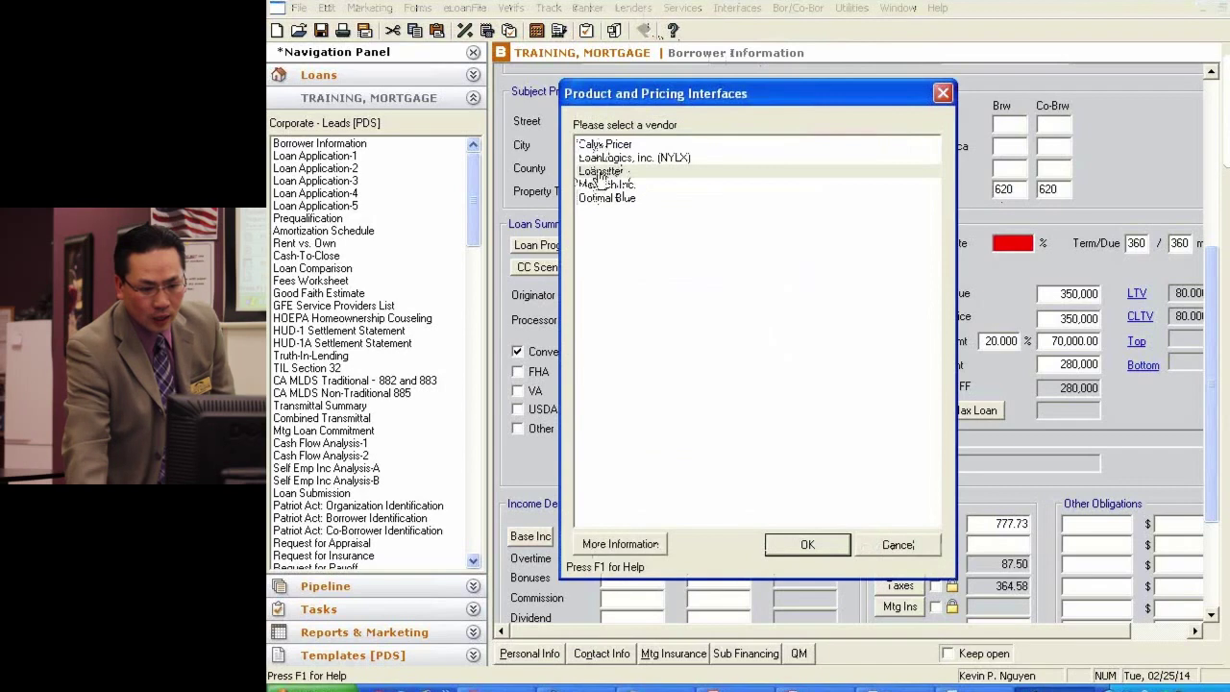
pyautogui.click(600, 171)
pyautogui.click(805, 544)
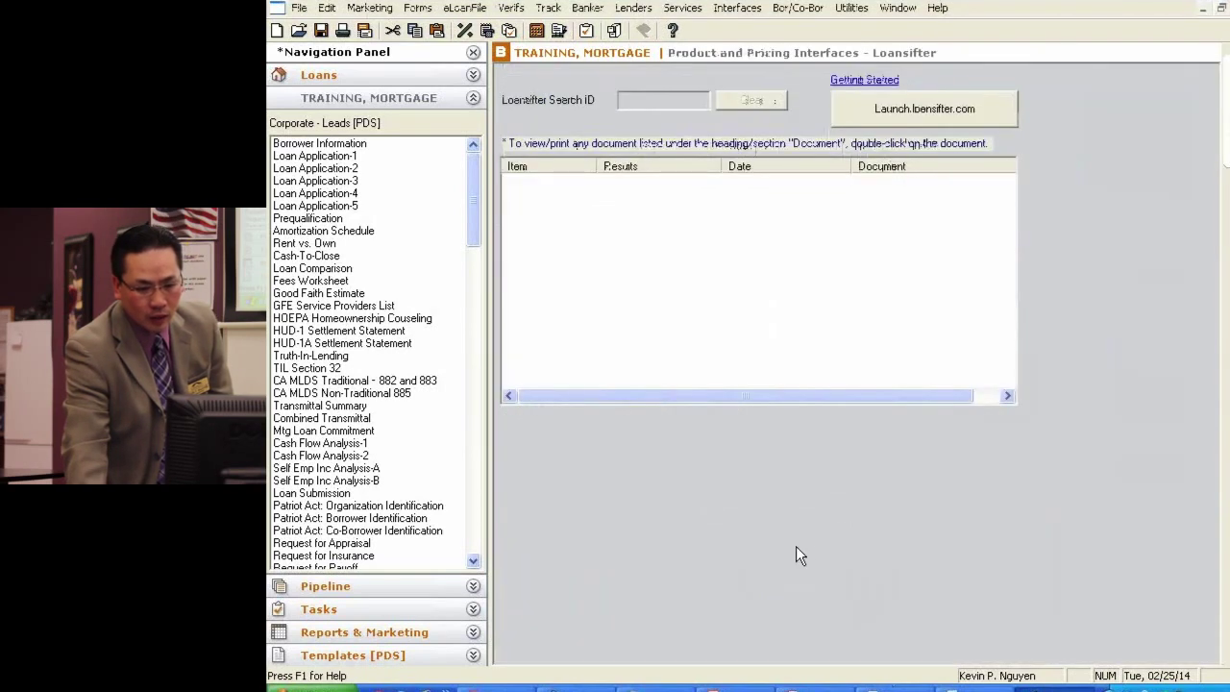
pyautogui.click(879, 111)
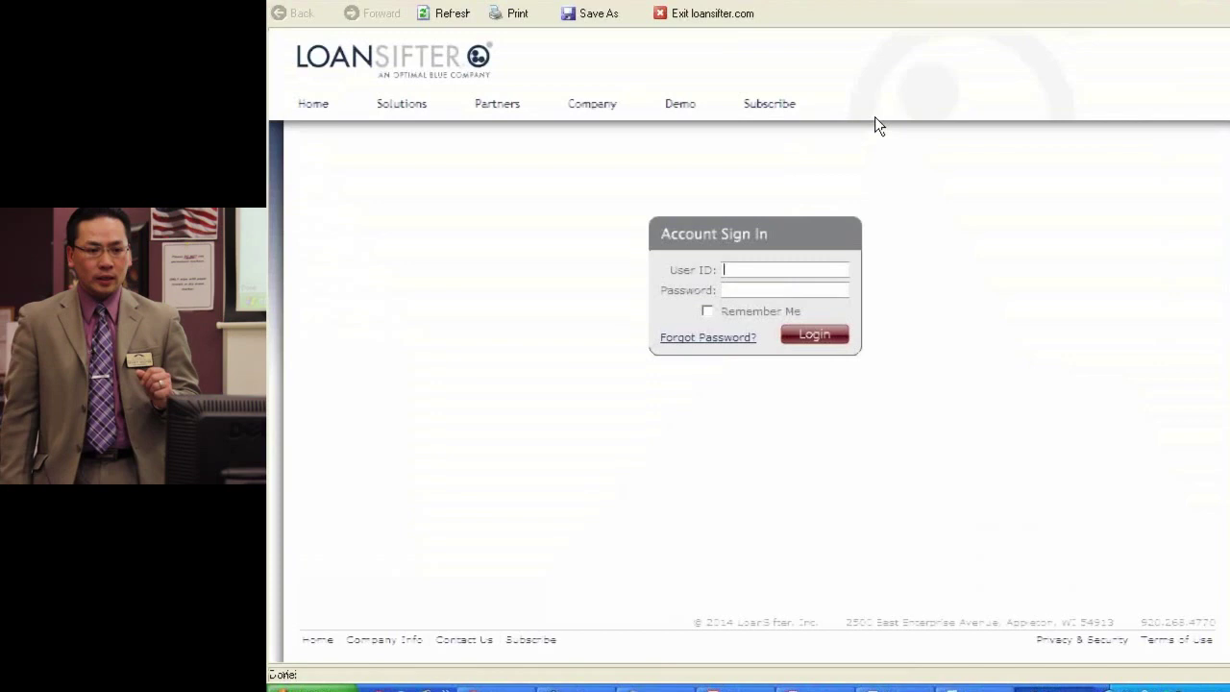
# Step: Sign in to Loansifter with the account User ID and password, then scroll the 5.000% qualified results
pyautogui.write('elitemortg')
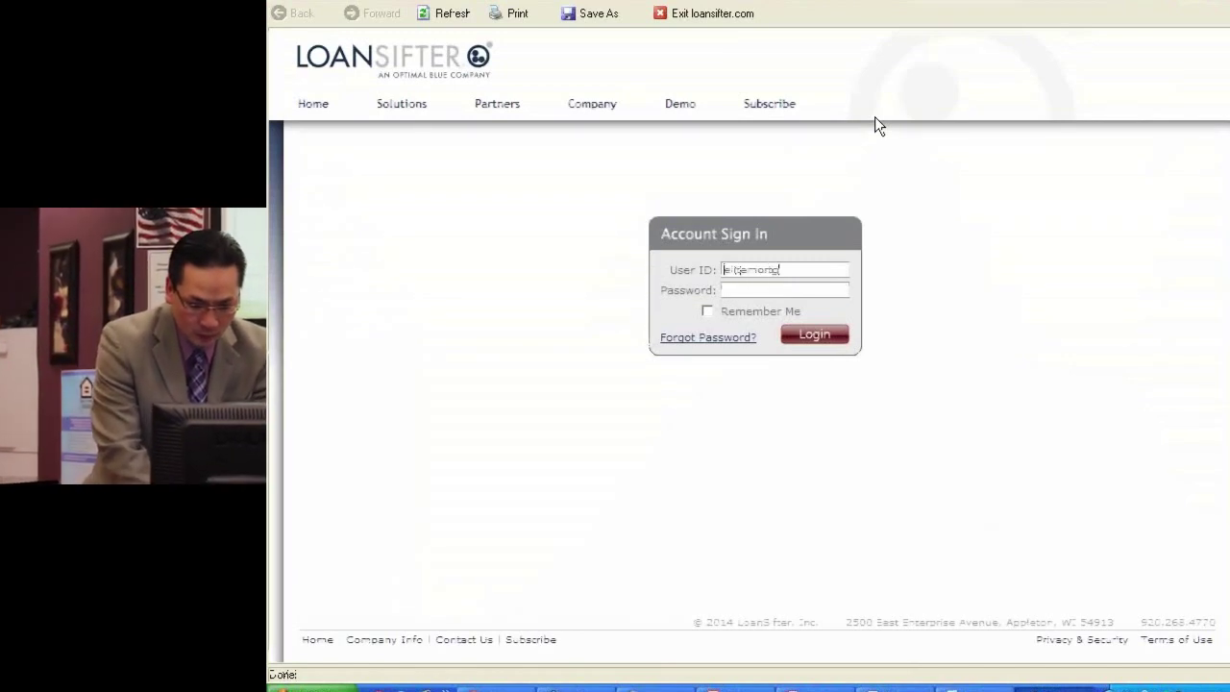
pyautogui.write('age916')
pyautogui.press('Tab')
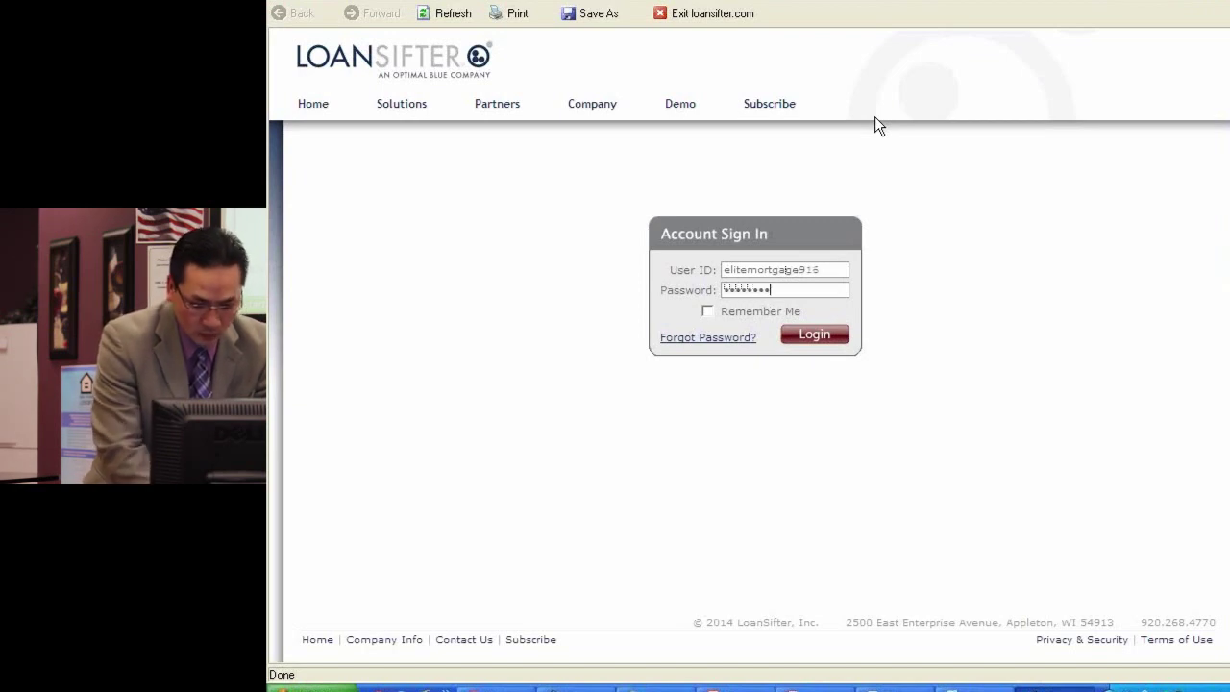
pyautogui.click(803, 348)
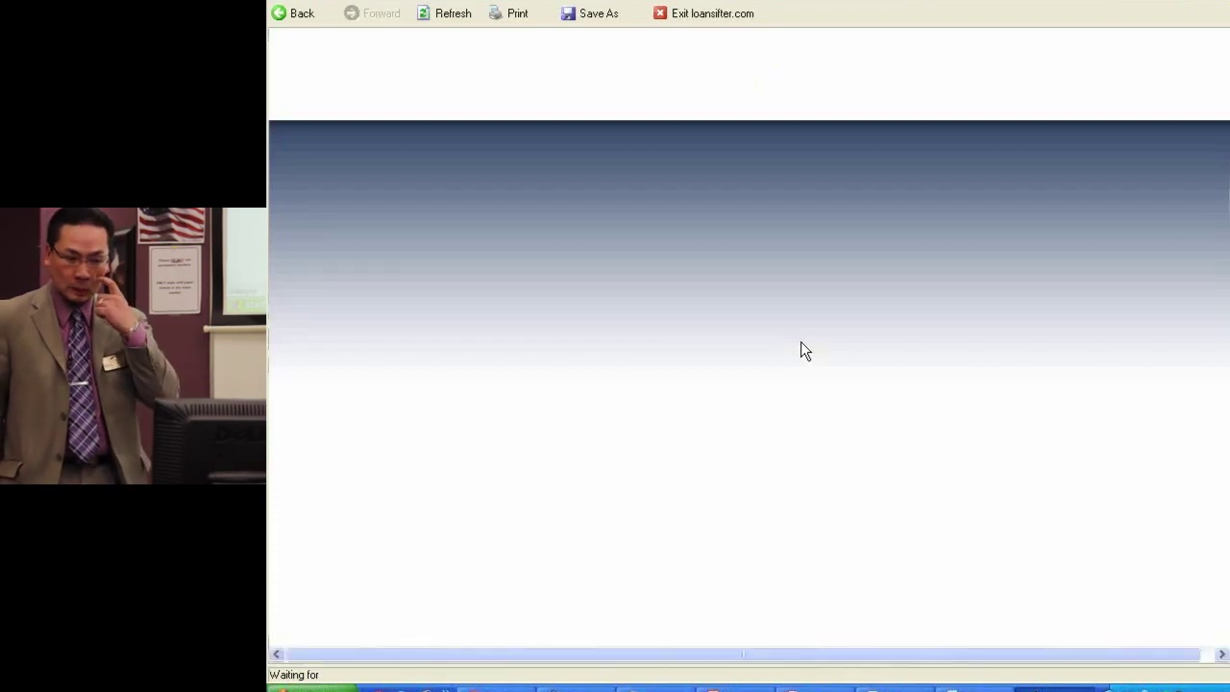
pyautogui.scroll(-3, 800, 340)
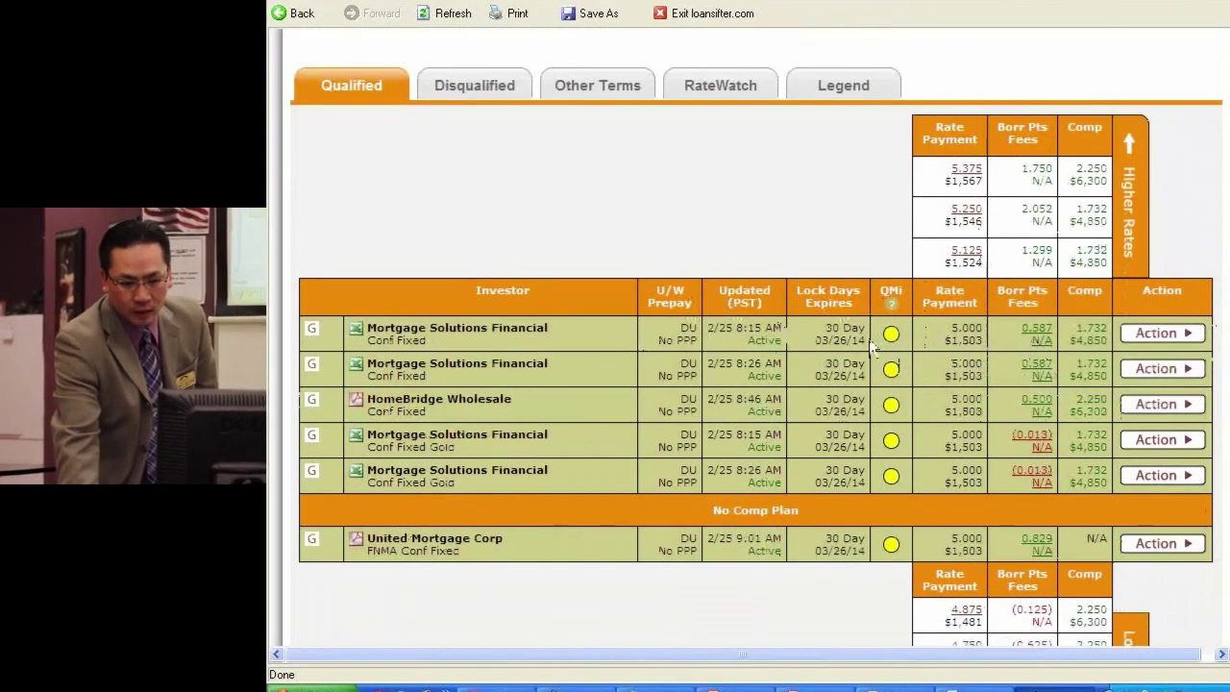
# Step: Change FICO to 740 and resubmit, bringing 4.375% quotes at $1,398 to the top
pyautogui.scroll(10, 882, 339)
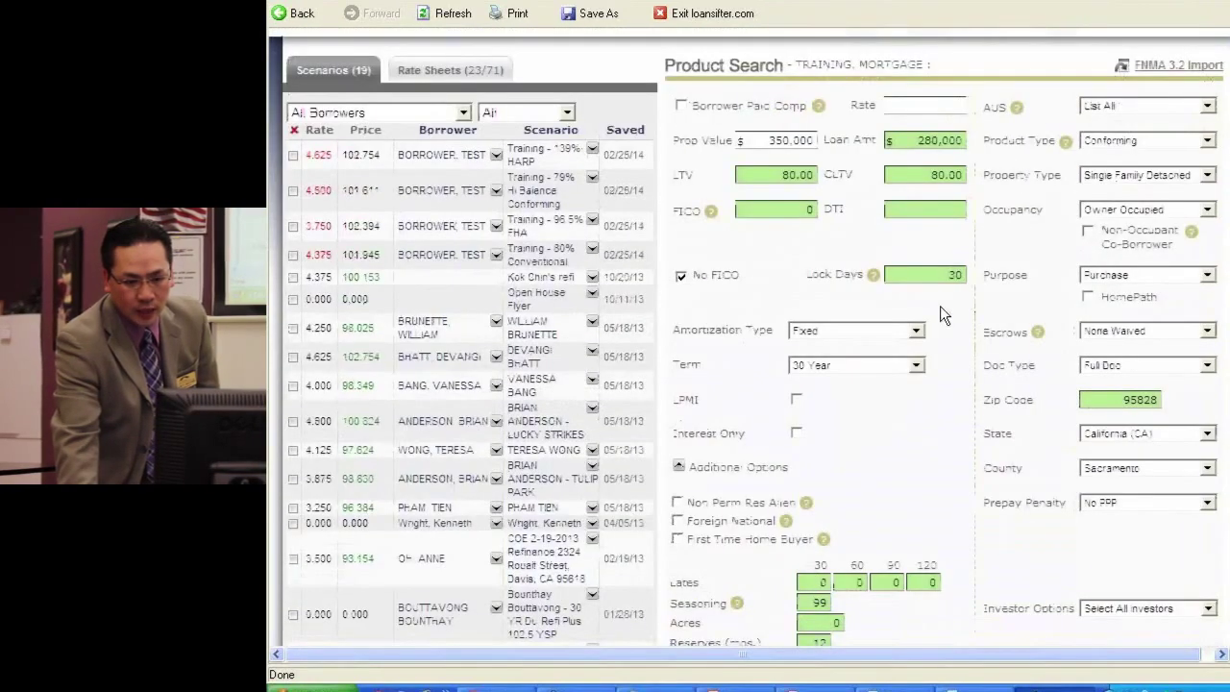
pyautogui.click(799, 212)
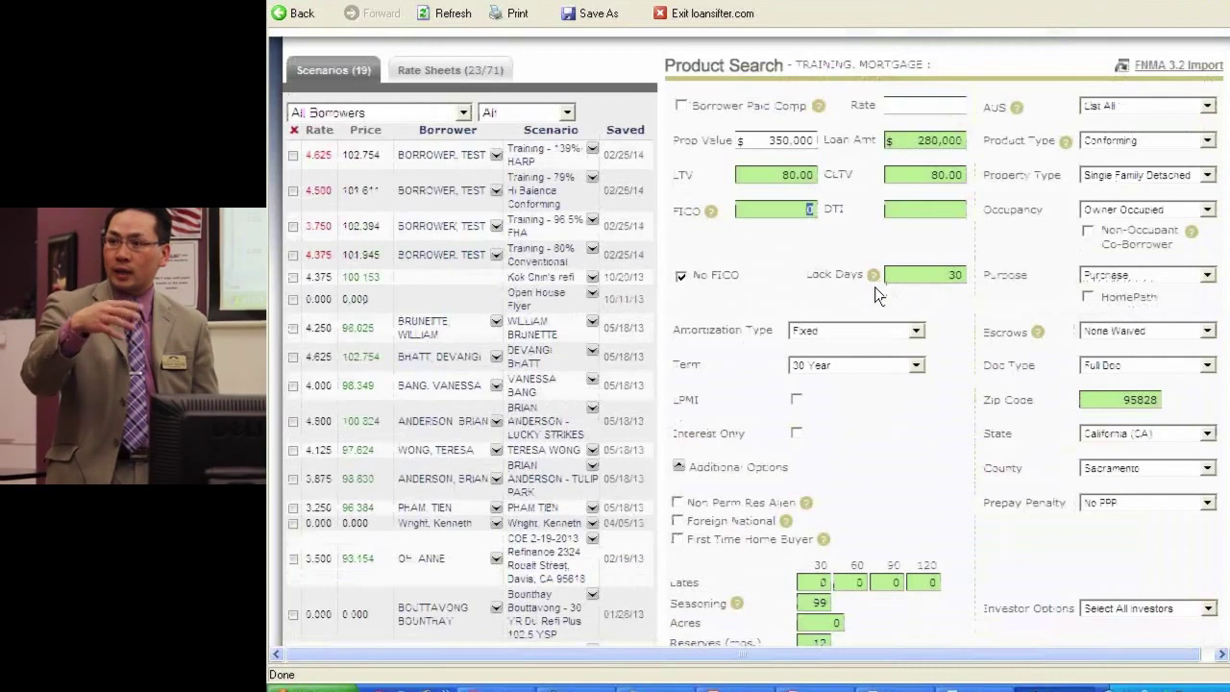
pyautogui.write('740')
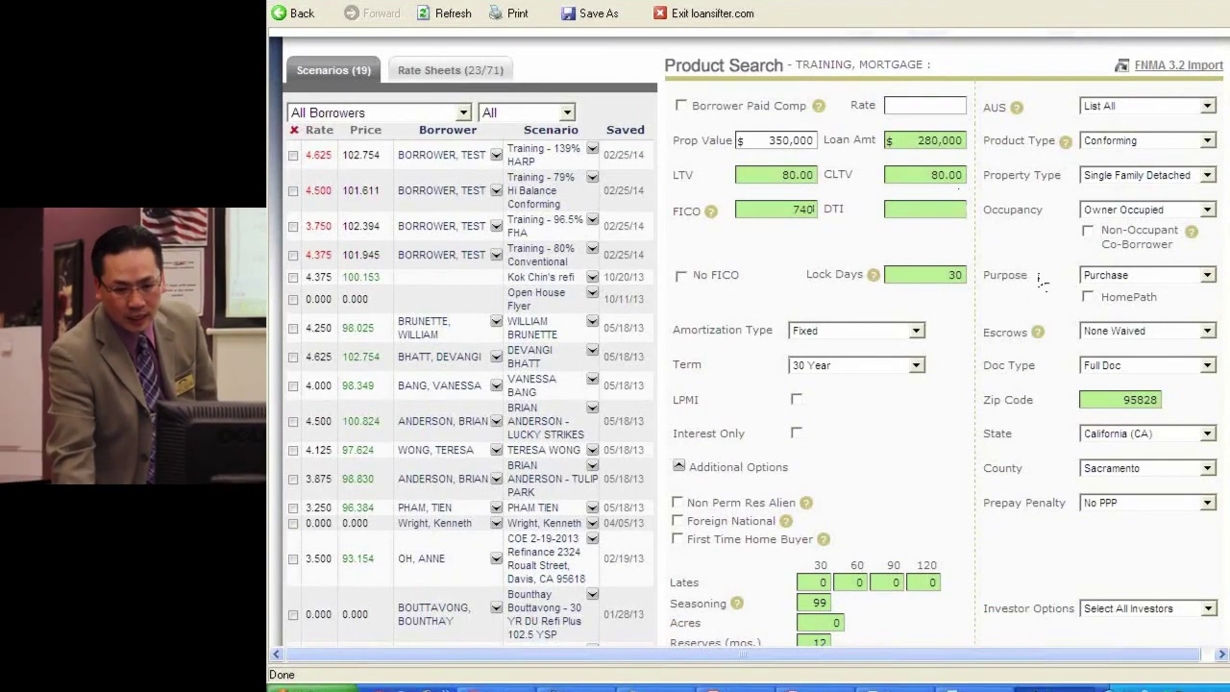
pyautogui.scroll(-2, 1033, 365)
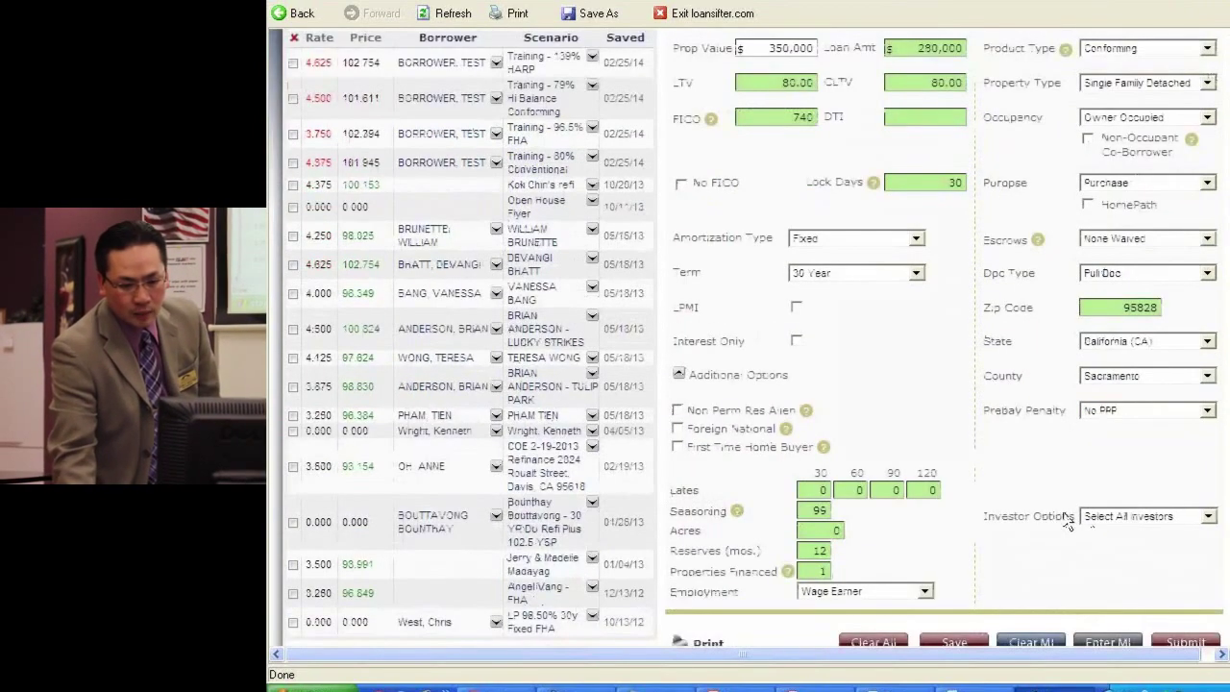
pyautogui.scroll(-5, 1068, 516)
pyautogui.click(1185, 461)
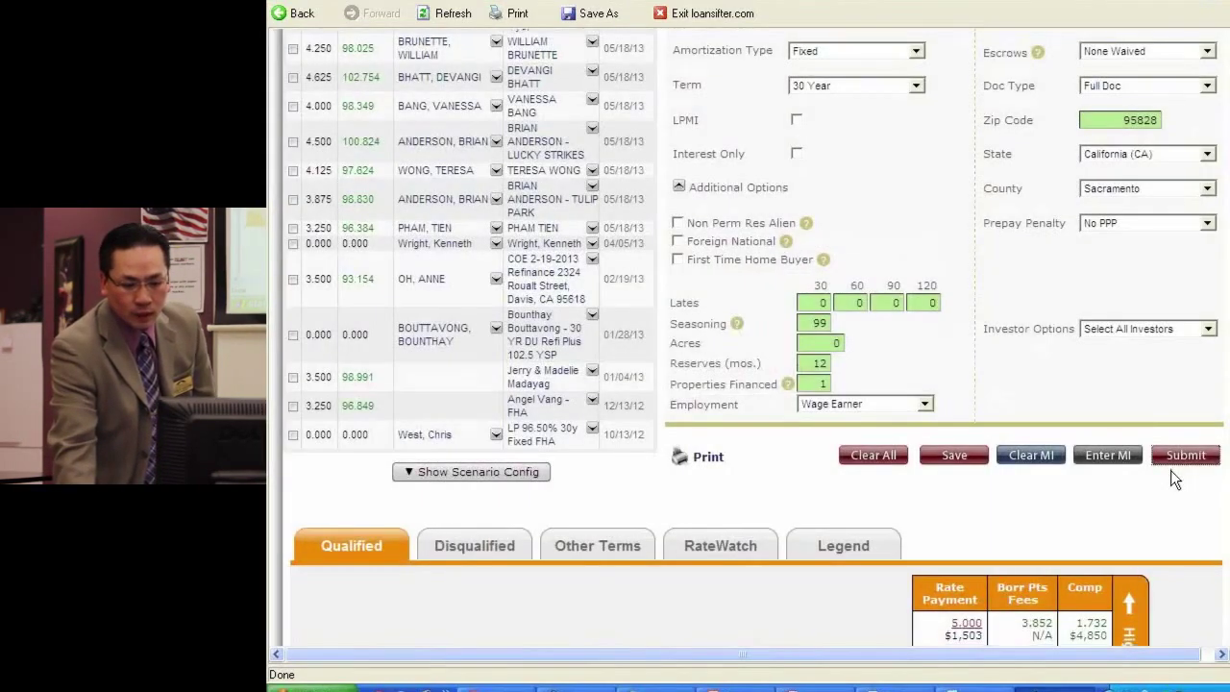
pyautogui.scroll(-3, 1172, 476)
pyautogui.scroll(-5, 1170, 470)
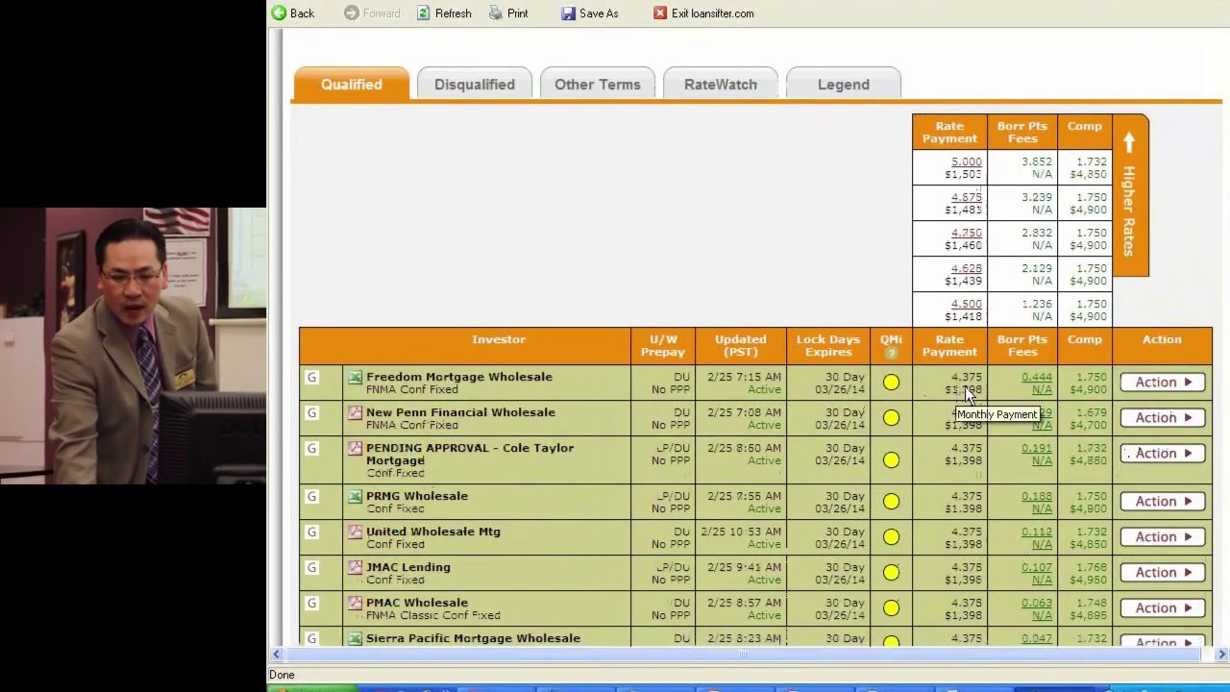
# Step: Scroll through the 4.375% qualified investor pricing results
pyautogui.scroll(-3, 567, 437)
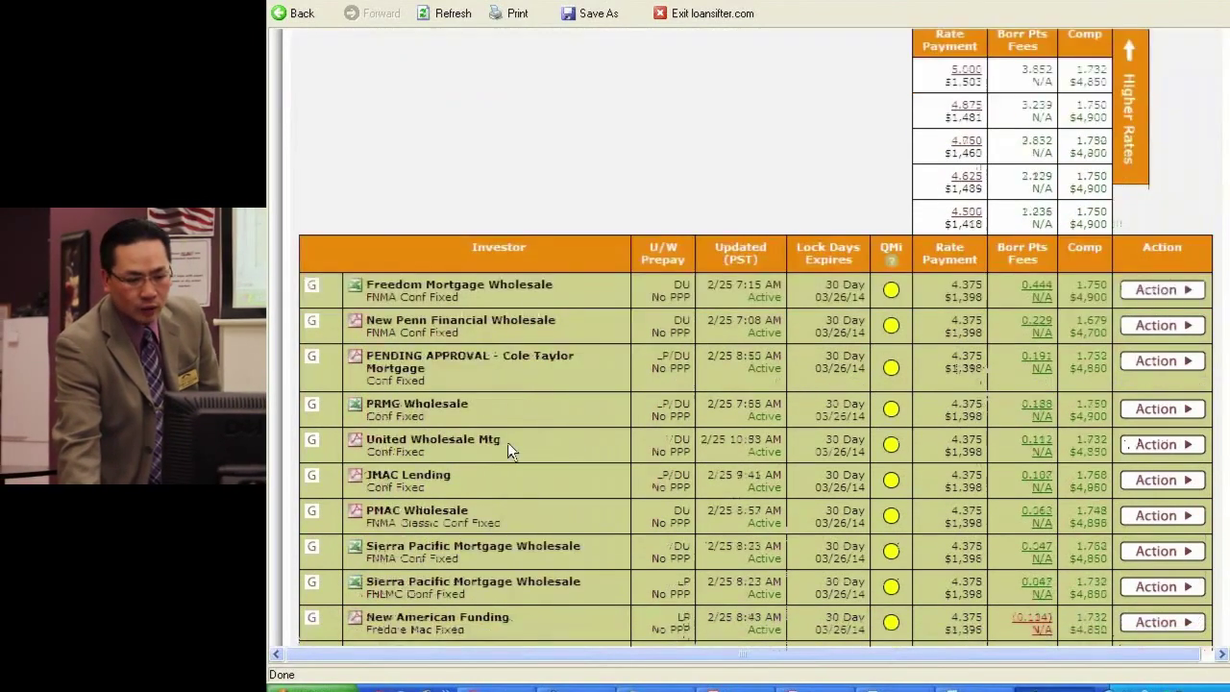
pyautogui.scroll(-2, 512, 437)
pyautogui.moveTo(508, 433)
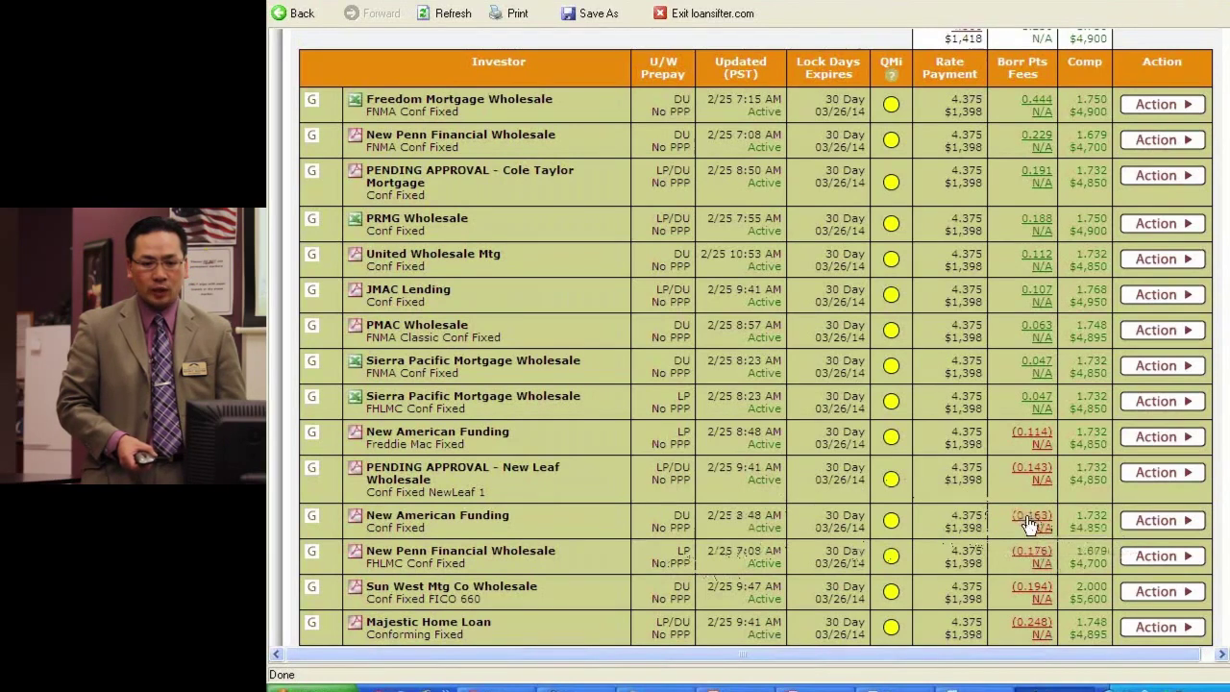
# Step: Bring up the Word basis-point adjustment notes, then the Acrobat rate sheet at page 6
pyautogui.click(933, 682)
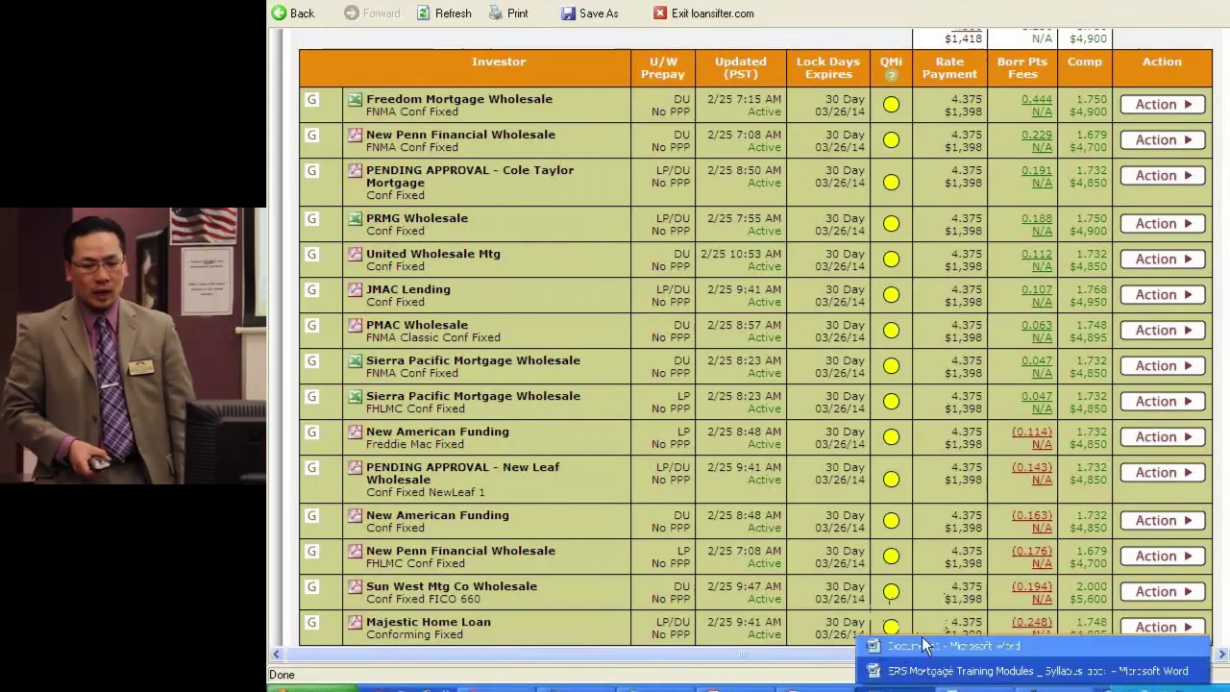
pyautogui.click(930, 668)
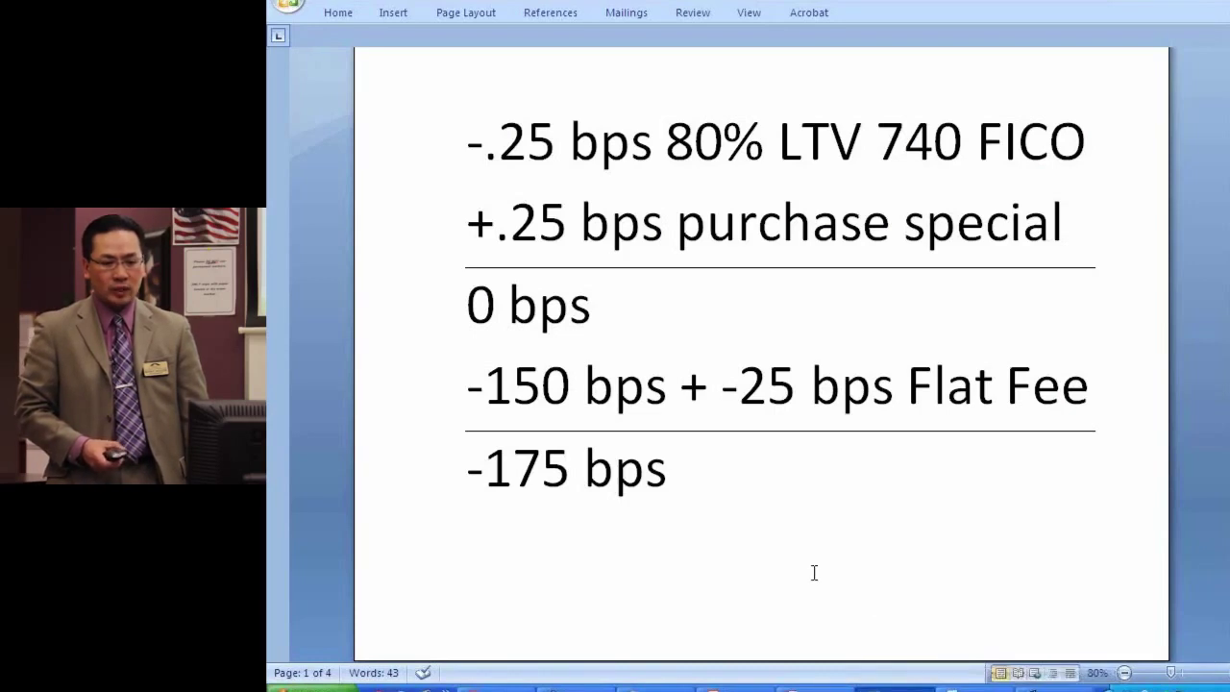
pyautogui.hotkey('alt', 'Tab')
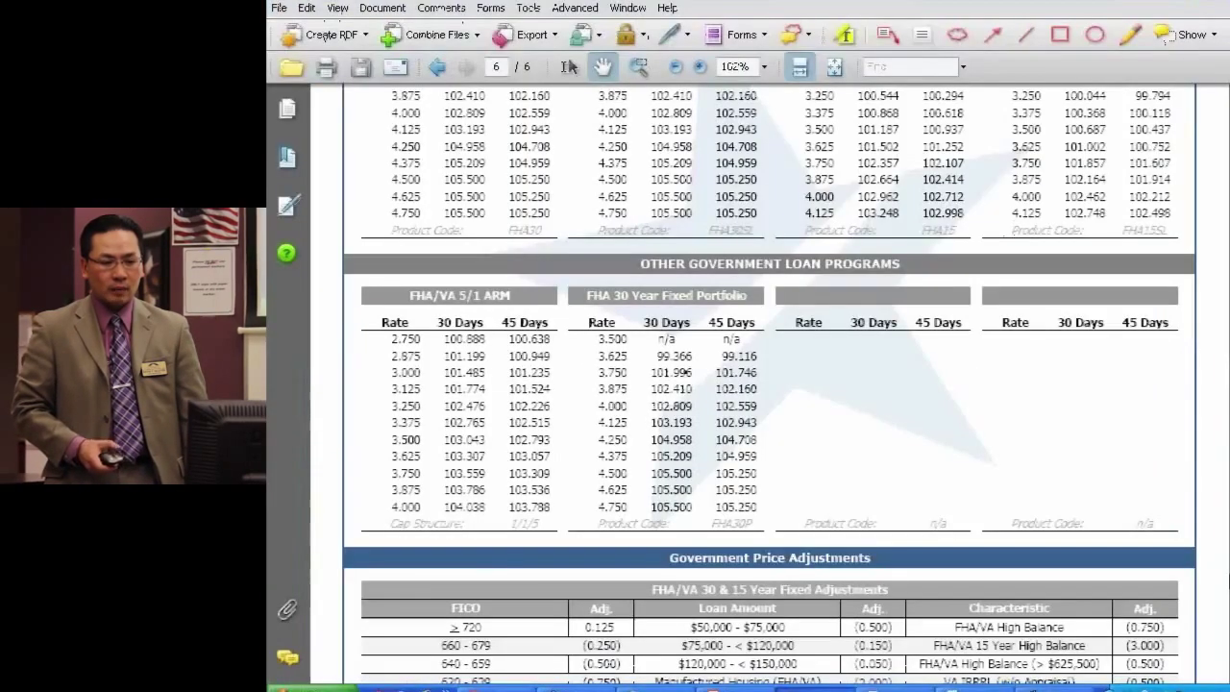
# Step: Scroll the rate sheet from page 6 to page 2's Conforming Fixed 30 Year table
pyautogui.scroll(5, 762, 512)
pyautogui.scroll(15, 762, 512)
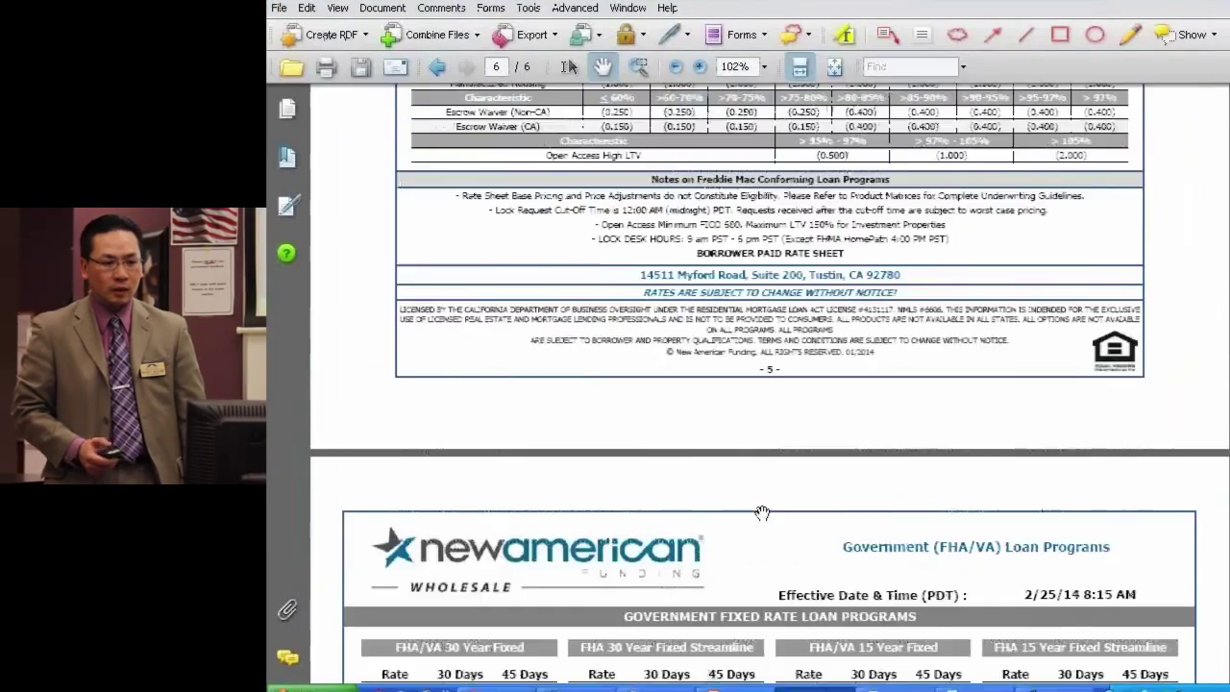
pyautogui.scroll(15, 762, 512)
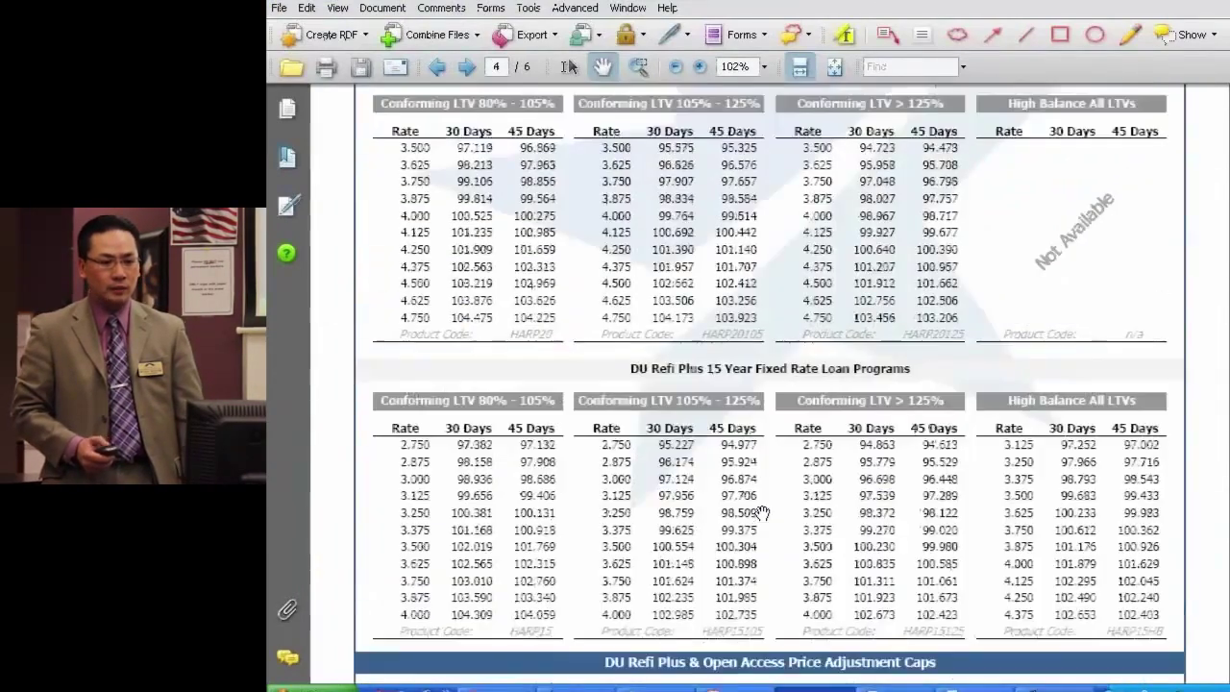
pyautogui.scroll(15, 762, 512)
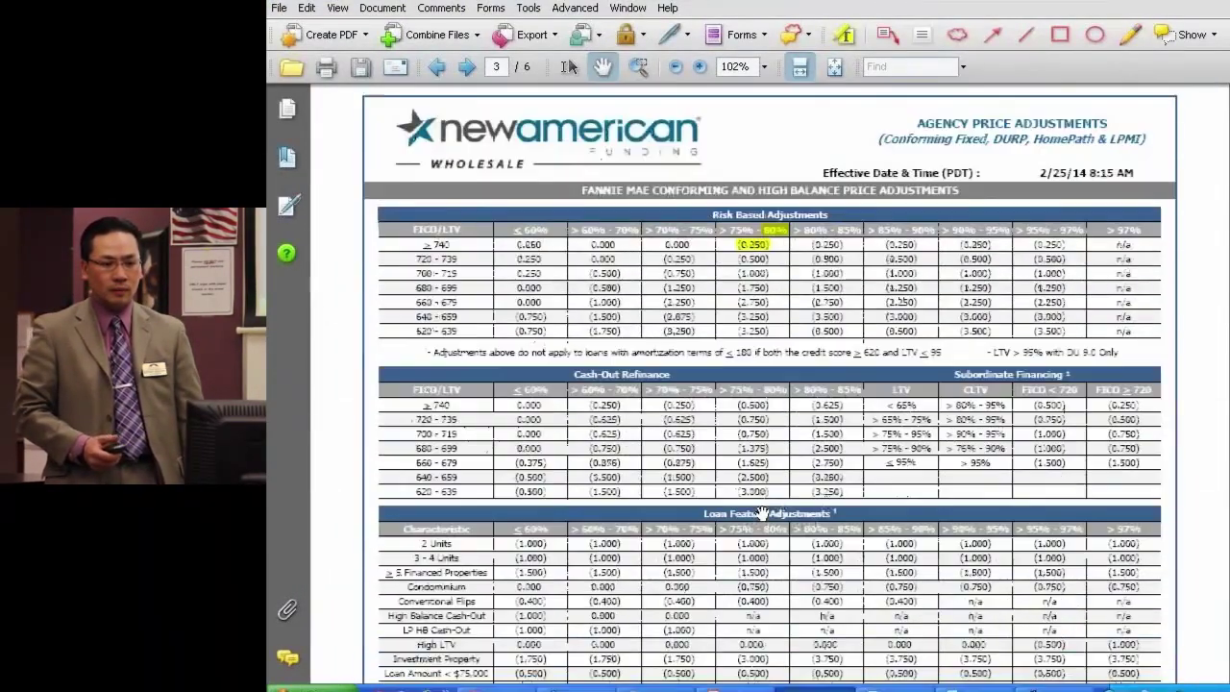
pyautogui.scroll(15, 762, 512)
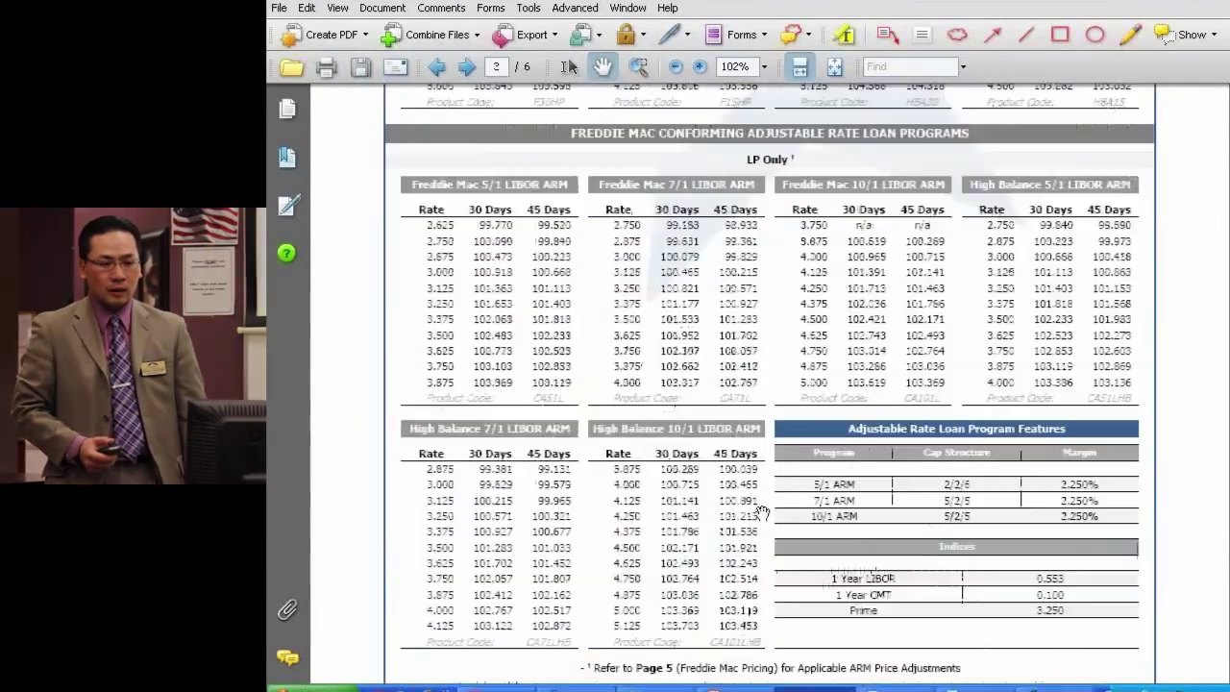
pyautogui.scroll(3, 762, 512)
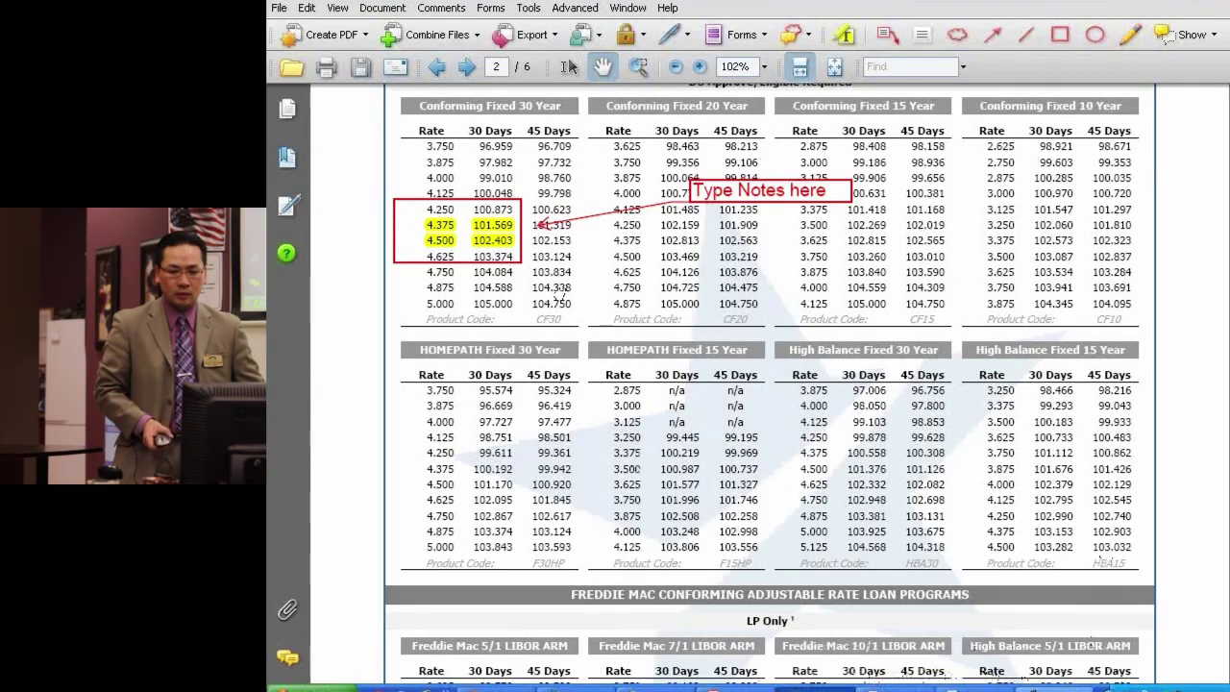
# Step: Return to Loansifter's 4.375% investor results with points from 0.444 to (0.248)
pyautogui.click(1110, 686)
pyautogui.click(1108, 673)
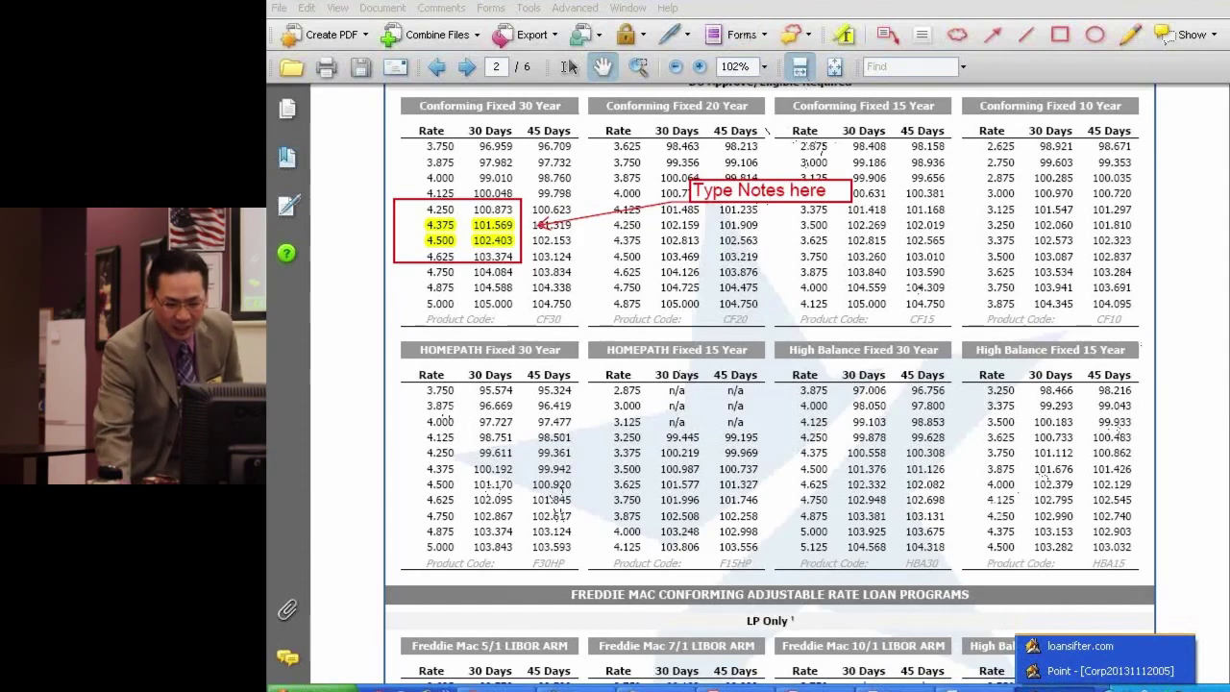
pyautogui.click(1067, 646)
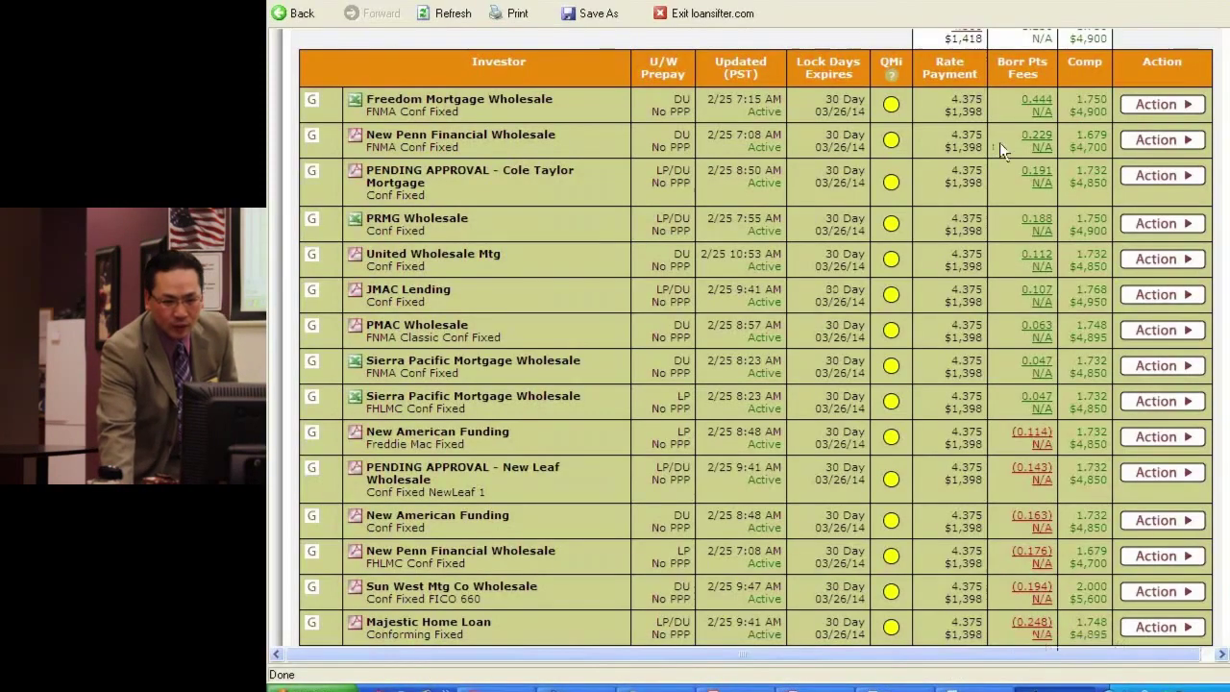
# Step: Enter a 1.75 points total in Calculator, then return to the rate sheet's page 2
pyautogui.moveTo(404, 298)
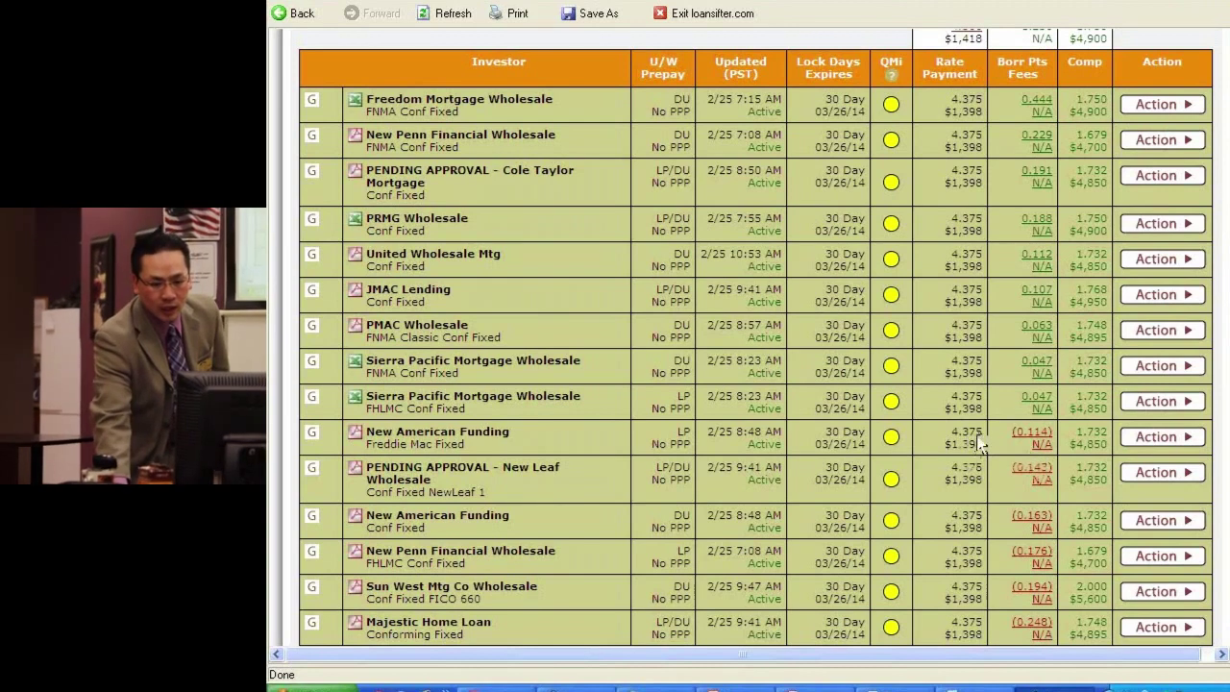
pyautogui.click(1015, 689)
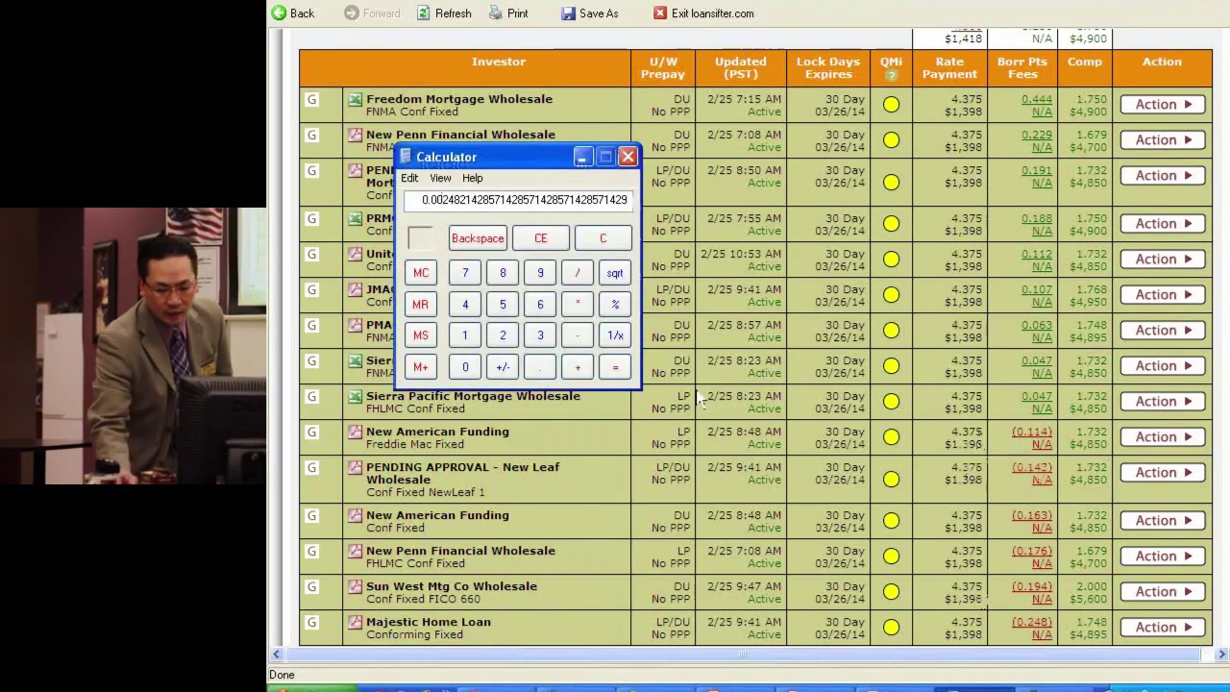
pyautogui.press('Escape')
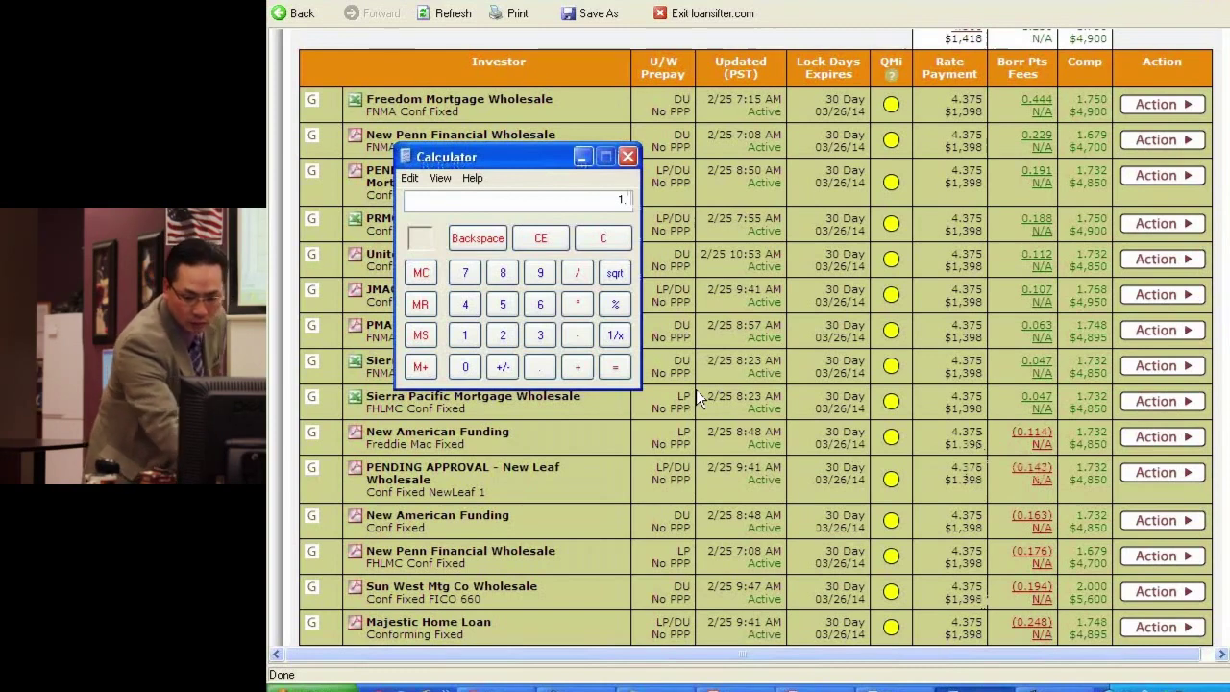
pyautogui.write('.75')
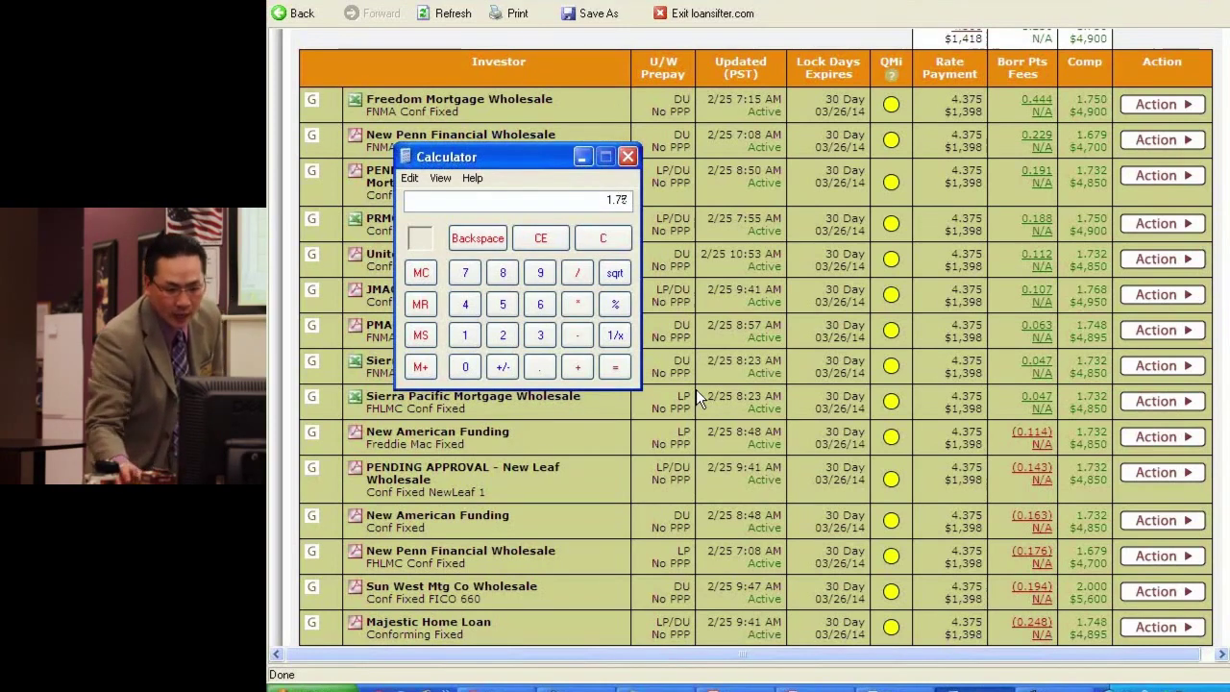
pyautogui.click(816, 688)
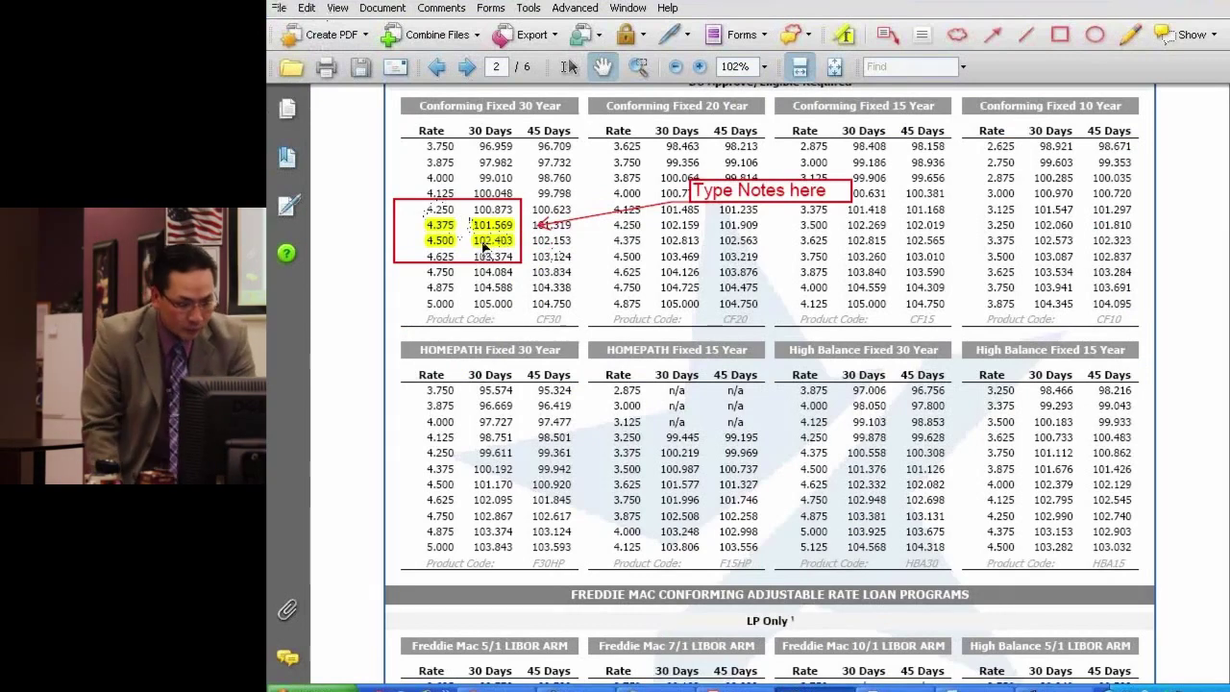
# Step: Compute 1.75 − 1.569 = 0.181 in Calculator, then go back to the Loansifter investor table
pyautogui.hotkey('alt', 'Tab')
pyautogui.moveTo(518, 156); pyautogui.dragTo(727, 178)
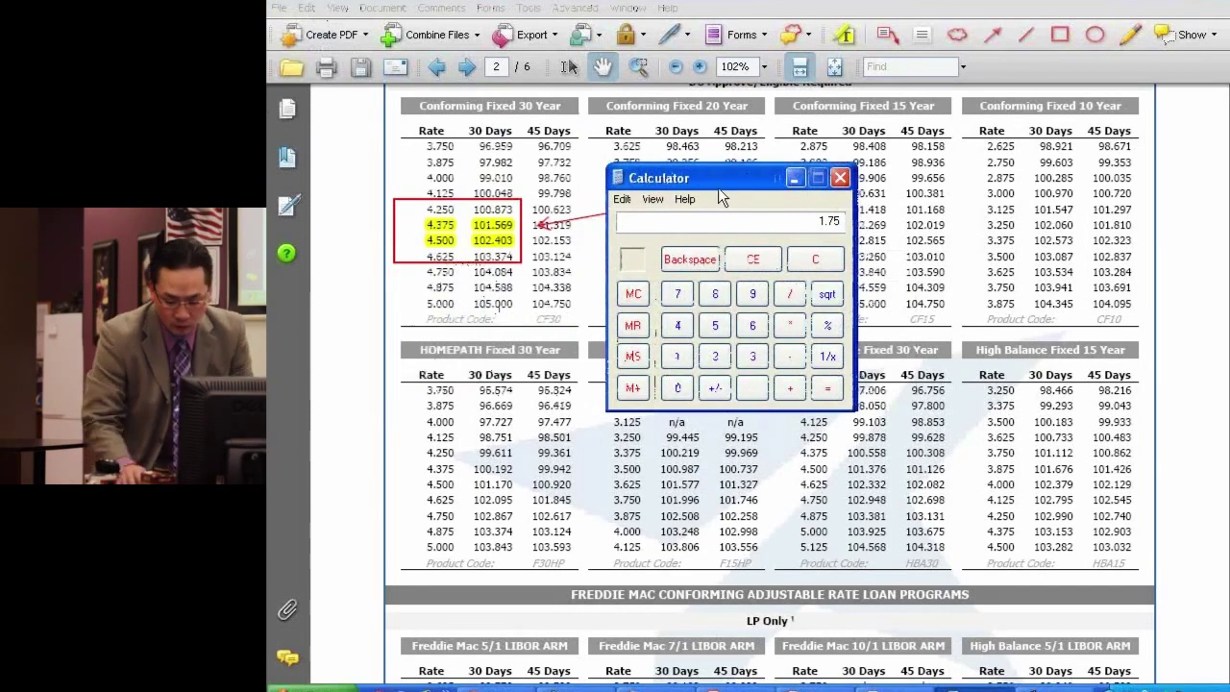
pyautogui.write('1.569')
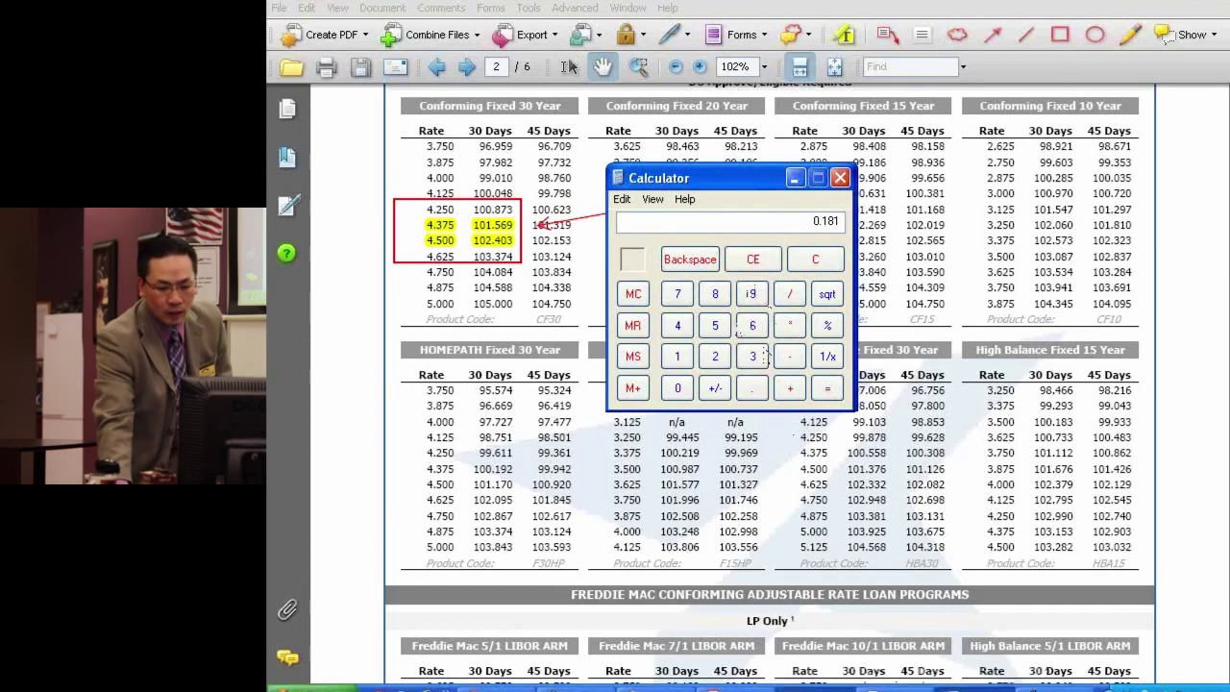
pyautogui.click(817, 688)
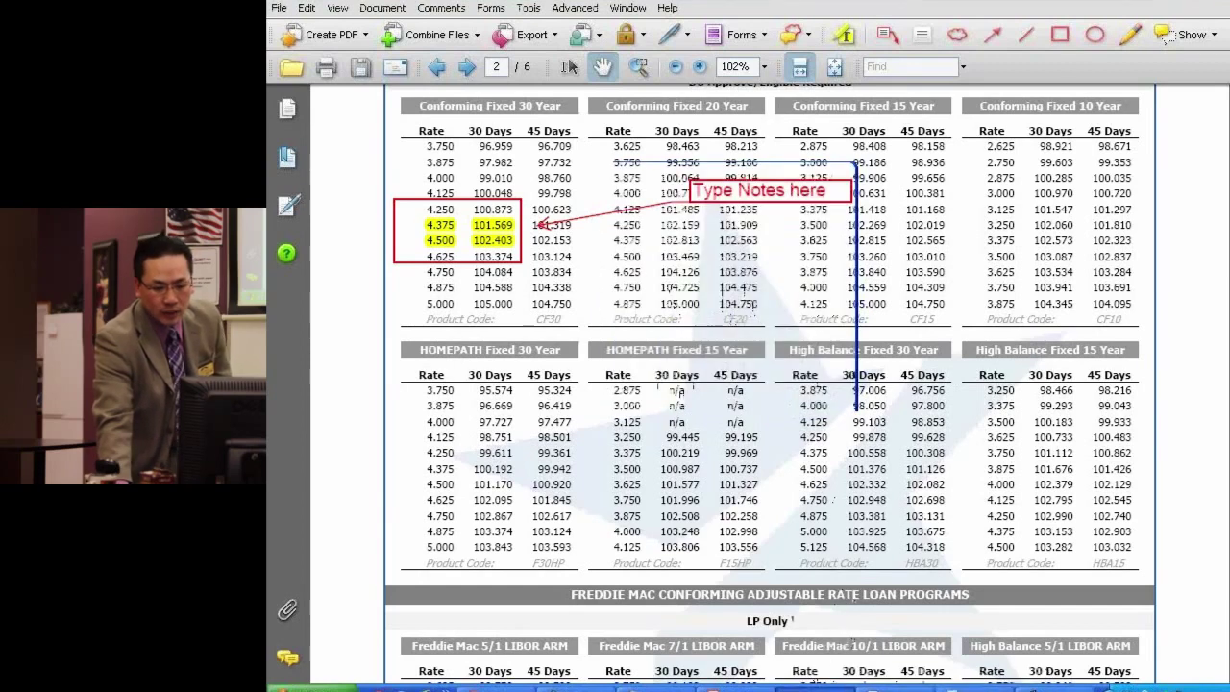
pyautogui.click(1055, 688)
pyautogui.click(1071, 646)
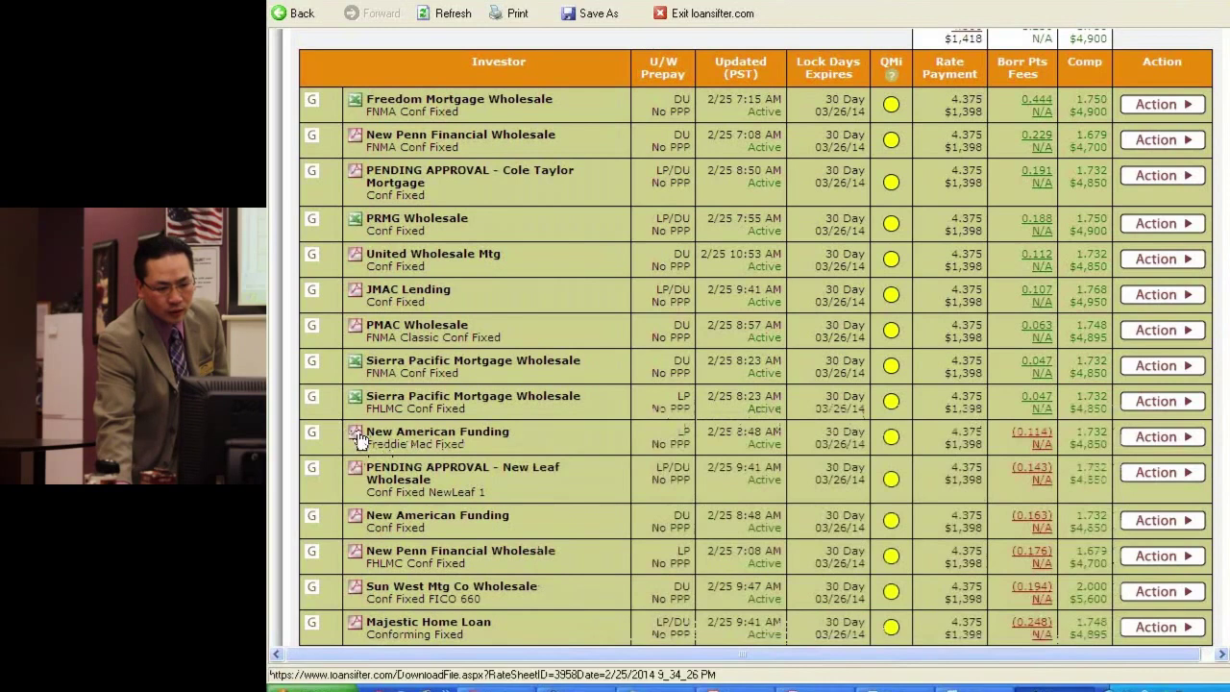
pyautogui.click(356, 436)
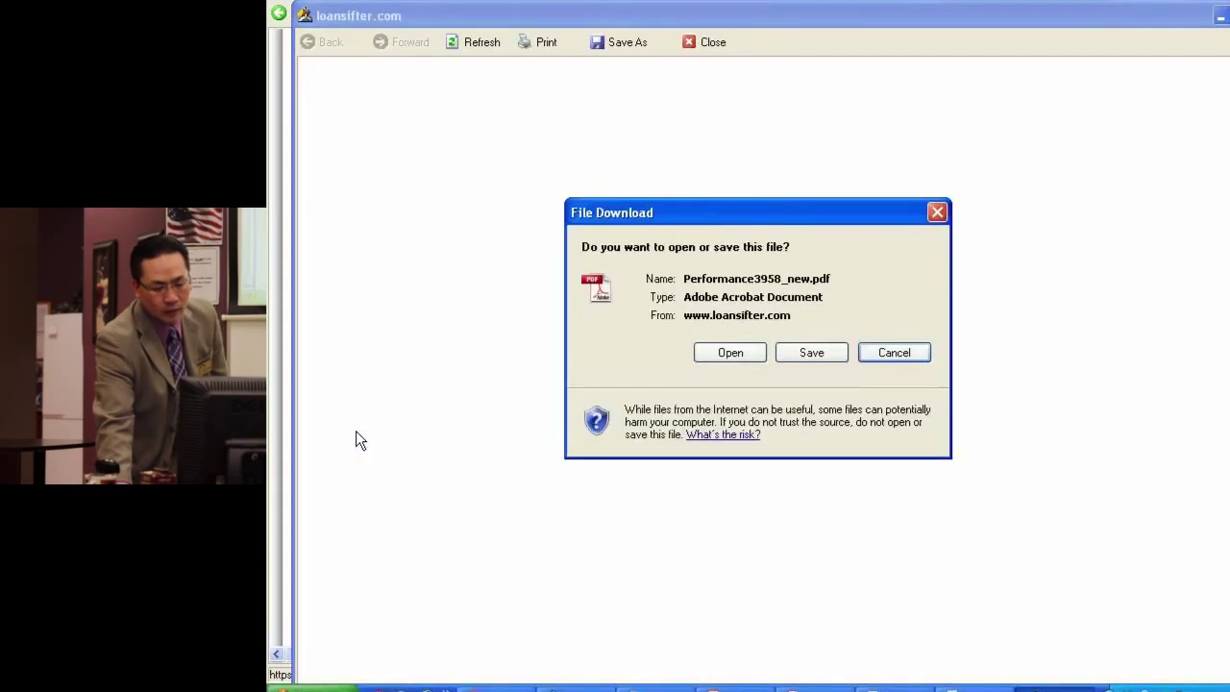
pyautogui.click(733, 354)
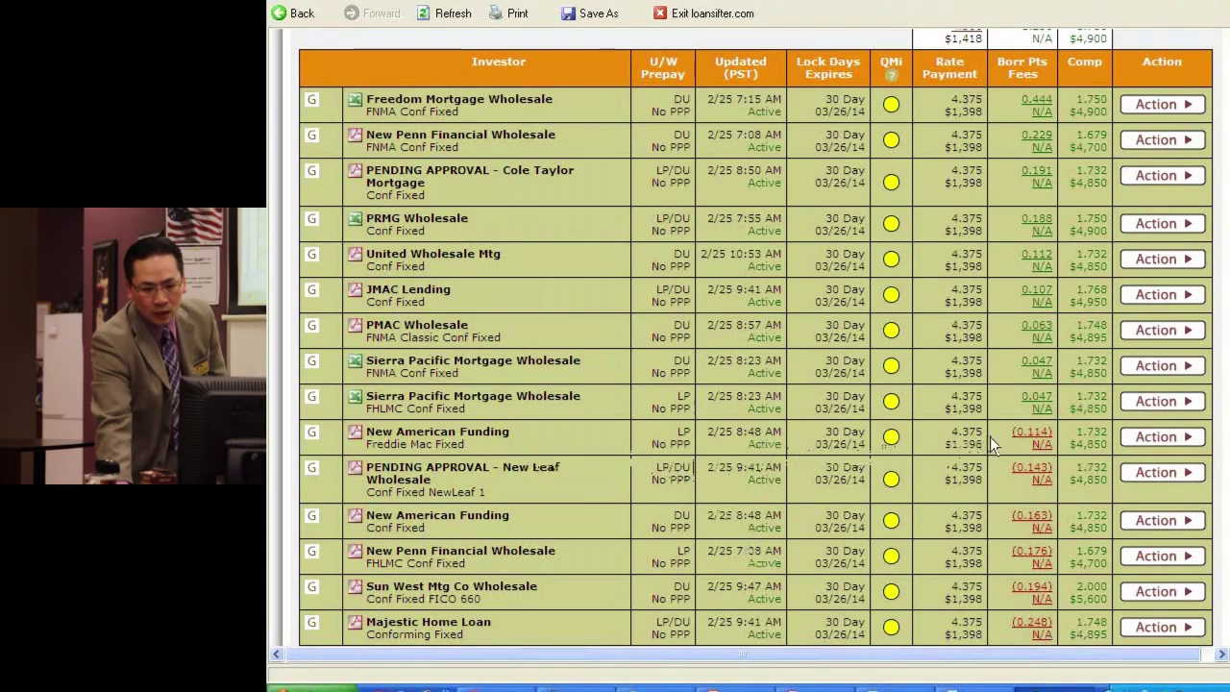
pyautogui.click(1041, 440)
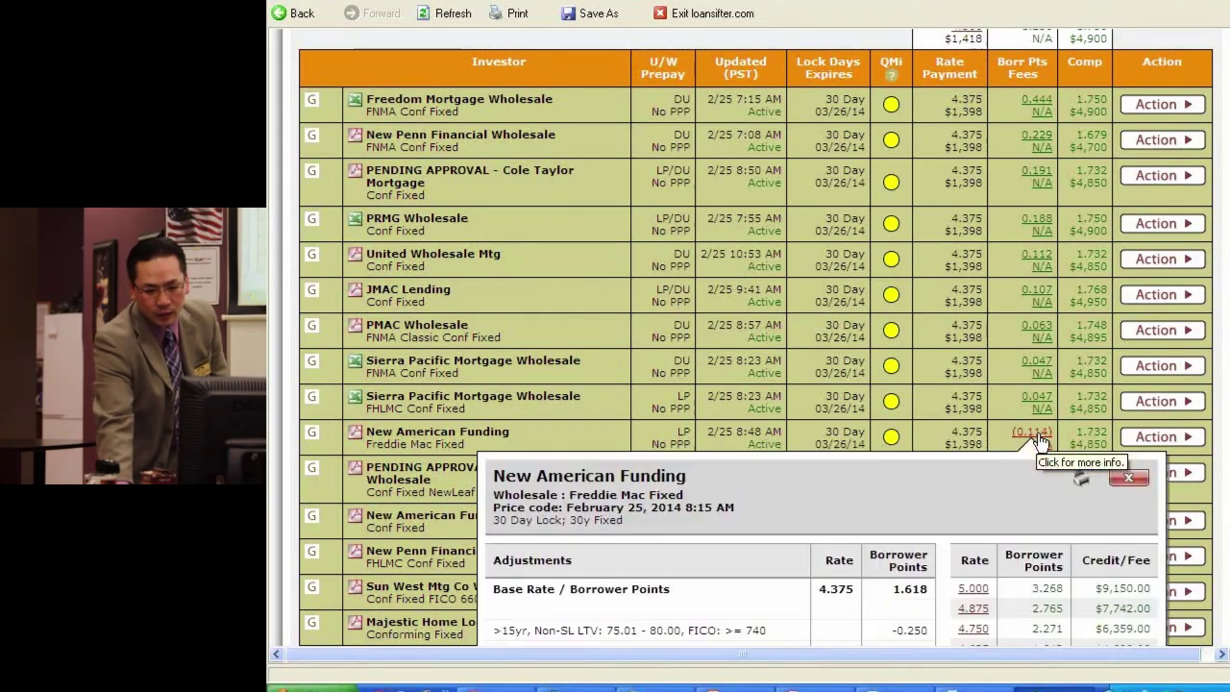
# Step: Scroll New American Funding's 4.375 pricing breakdown, then bring up the Word bps worksheet
pyautogui.scroll(-3, 1000, 467)
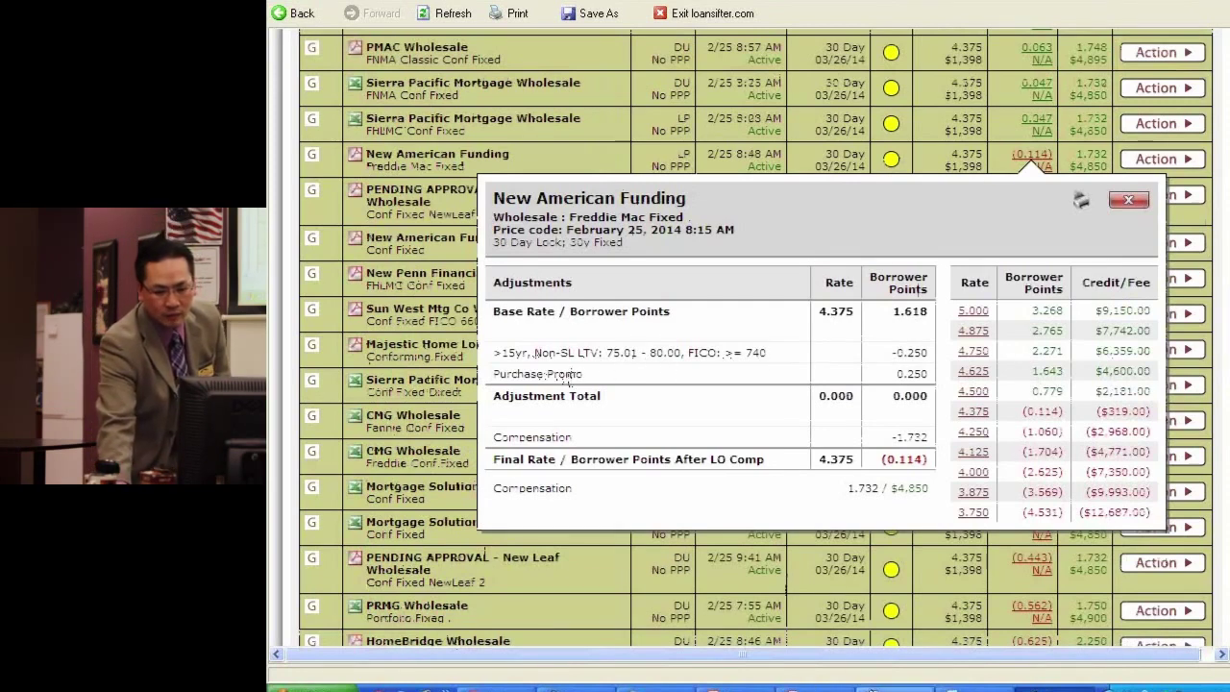
pyautogui.click(894, 688)
pyautogui.click(928, 652)
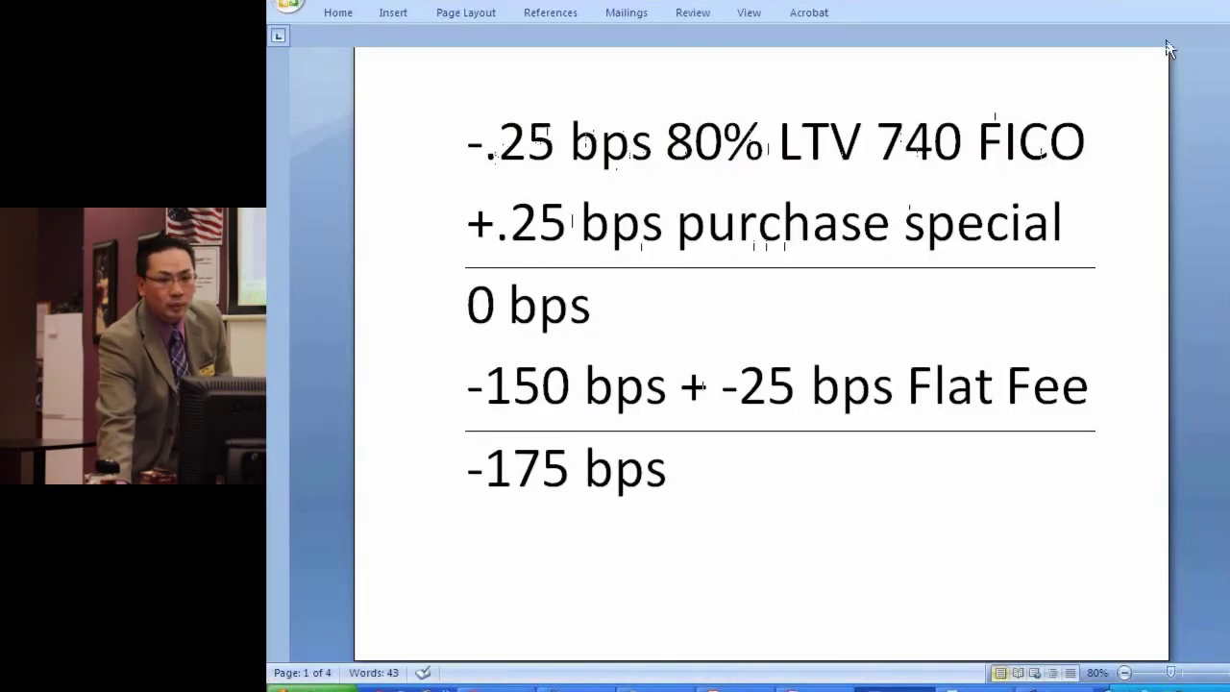
# Step: Compare Word's -150 bps + -25 bps Flat Fee line against the lender breakdown
pyautogui.click(1186, 8)
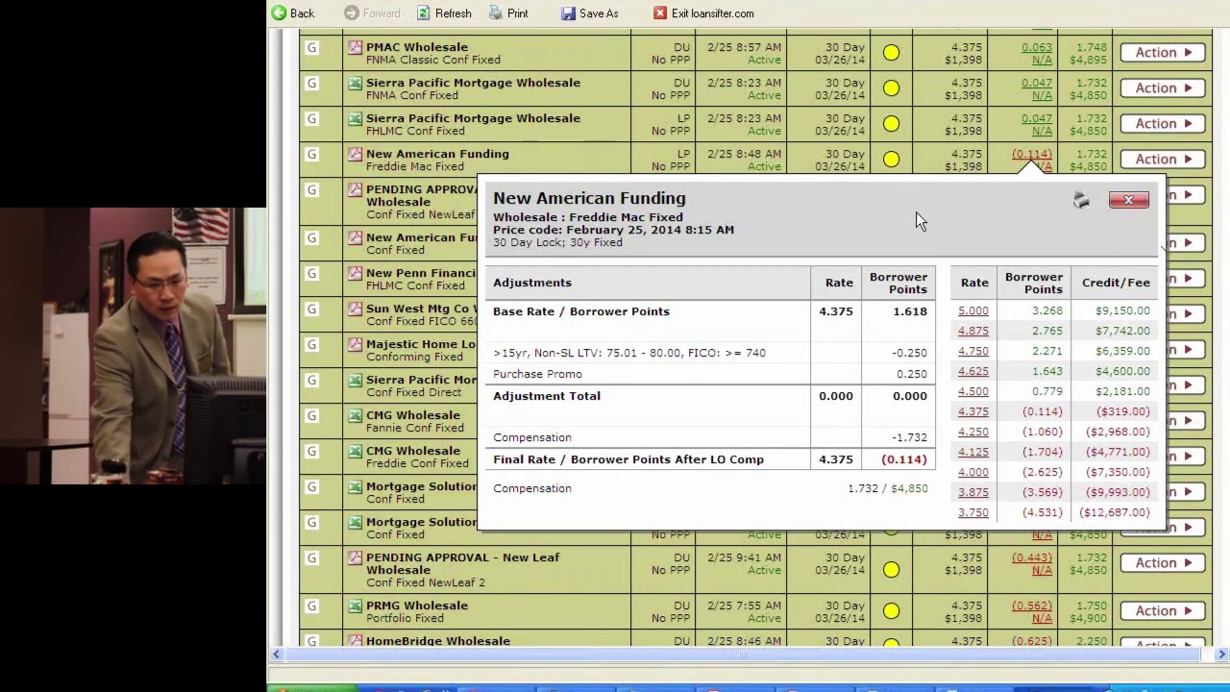
pyautogui.click(896, 688)
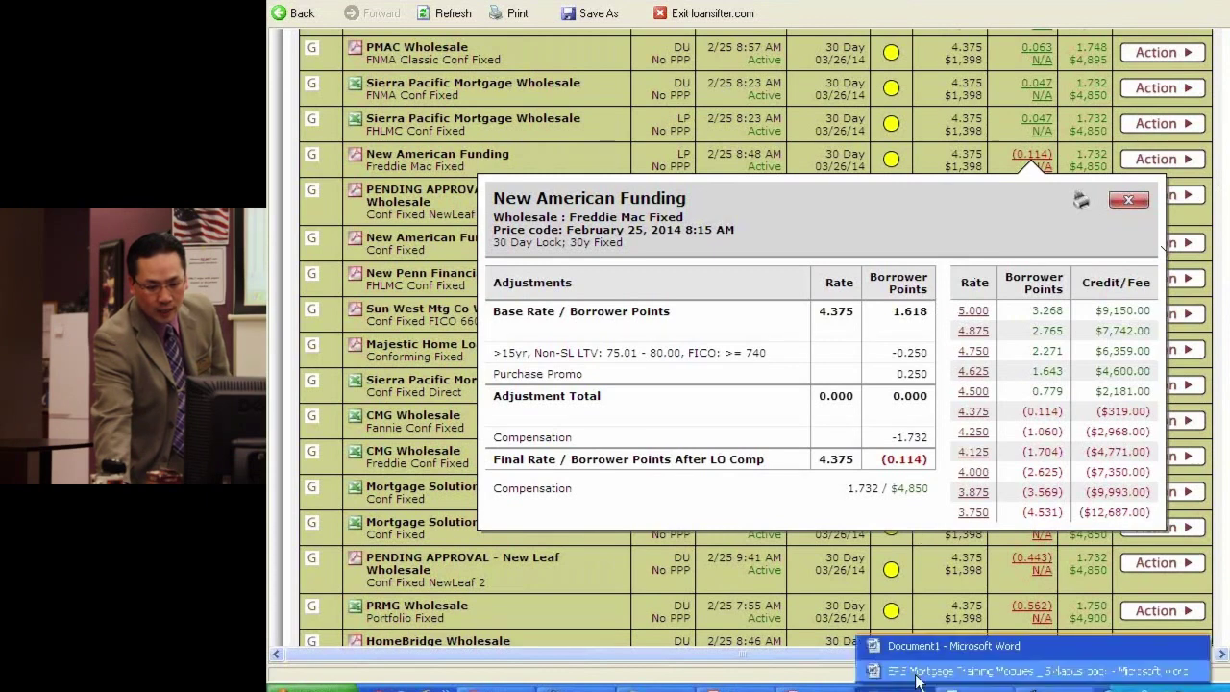
pyautogui.click(946, 649)
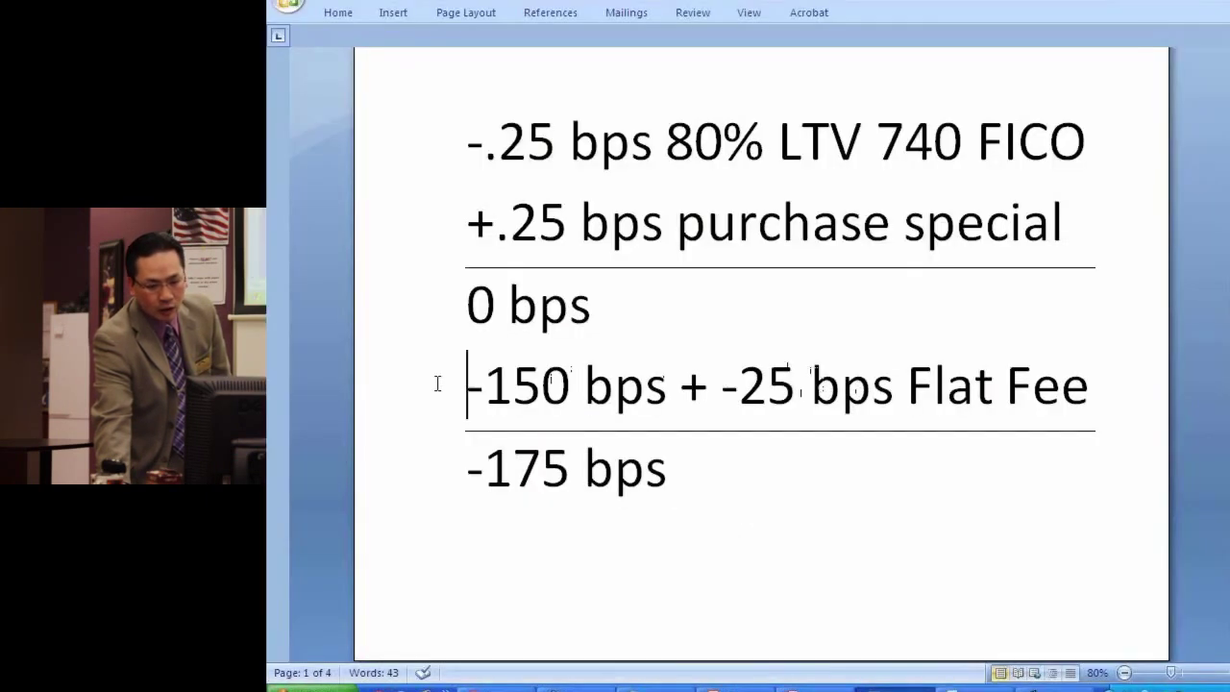
pyautogui.moveTo(437, 385); pyautogui.dragTo(1138, 387)
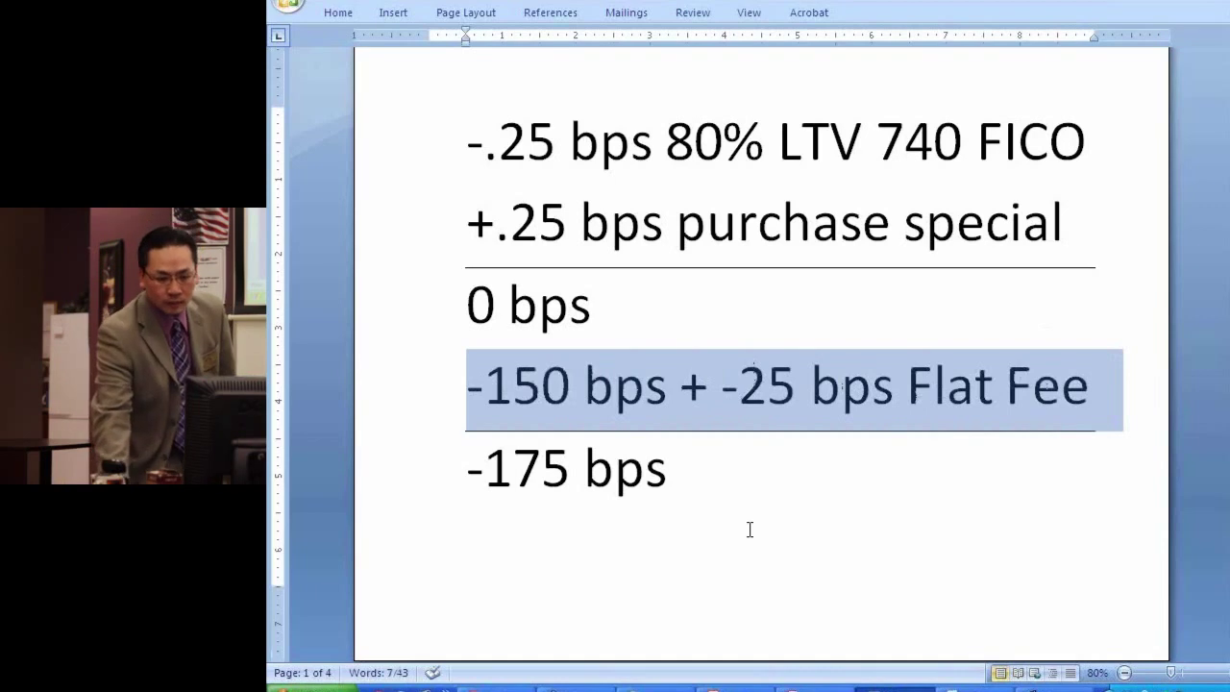
pyautogui.click(815, 687)
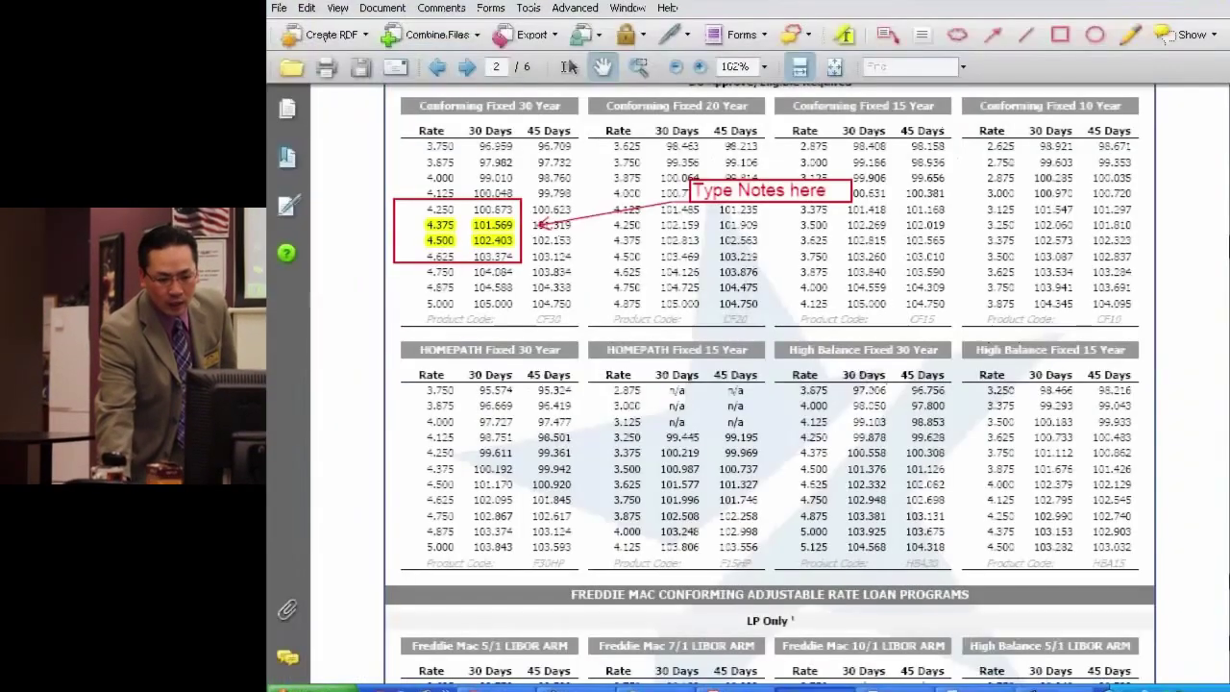
pyautogui.click(1067, 686)
# Step: Return to Loansifter's New American Funding breakdown showing 1.732 / $4,850 compensation
pyautogui.click(1069, 650)
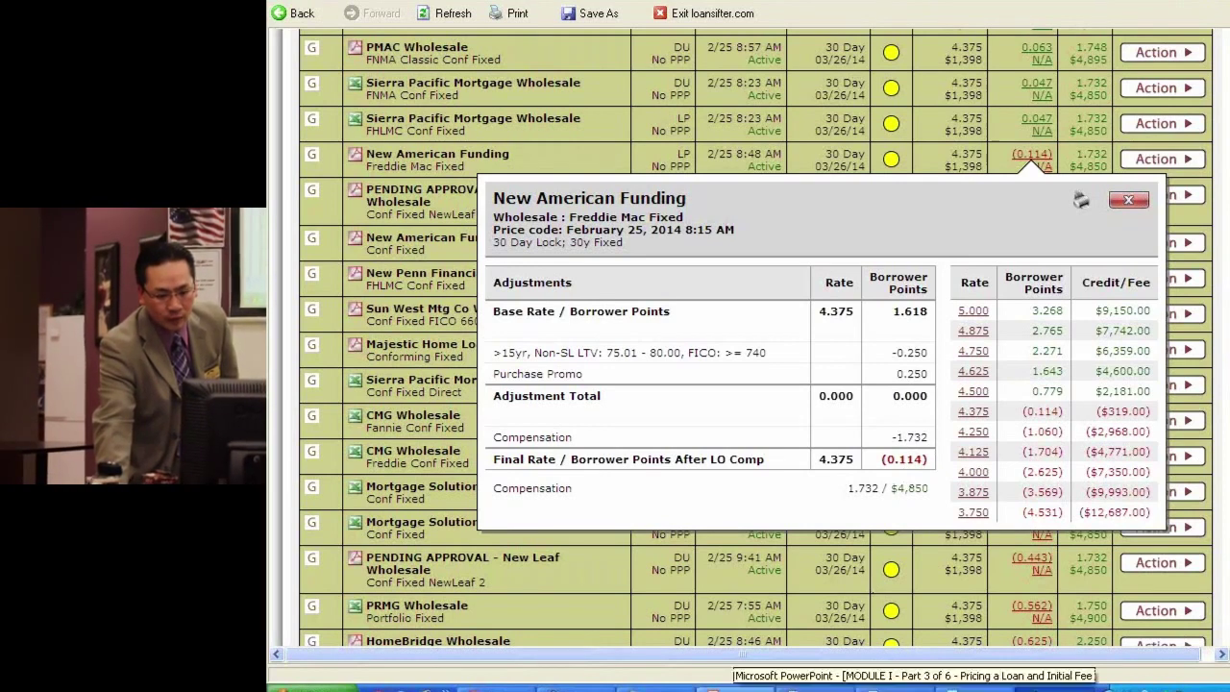
# Step: In Calculator, work out the 0.233 point difference between 1.733 and 1.5
pyautogui.click(975, 688)
pyautogui.moveTo(670, 179); pyautogui.dragTo(533, 302)
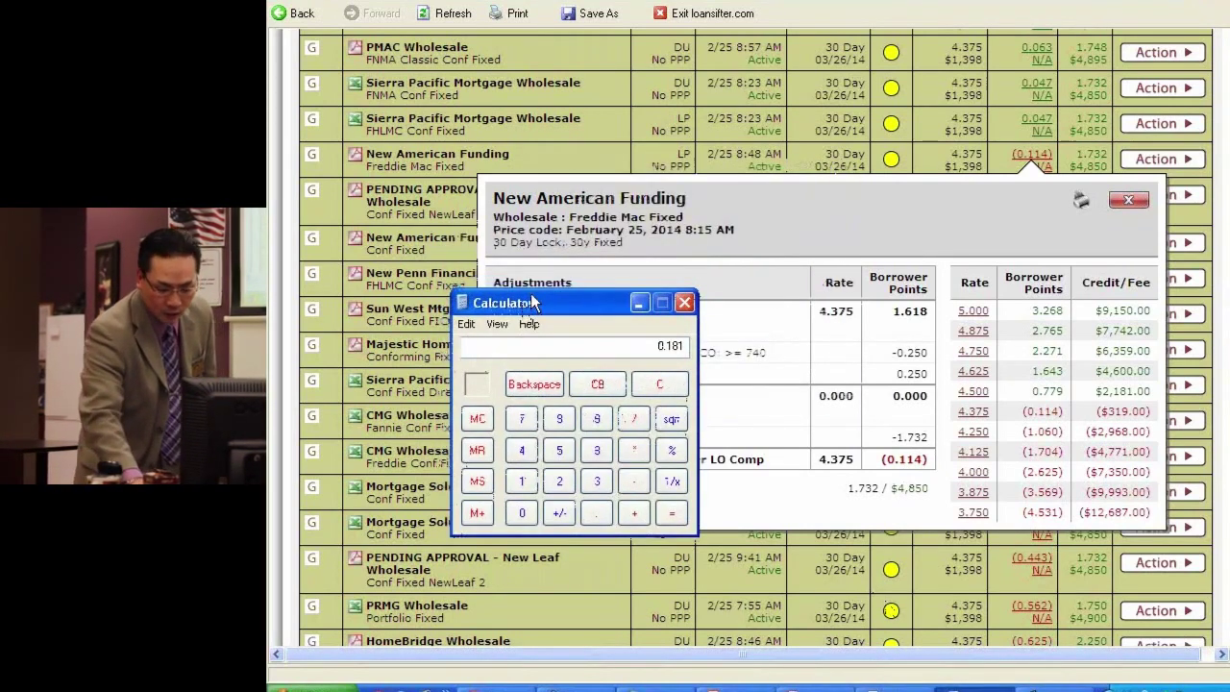
pyautogui.press('Escape')
pyautogui.write('1.7')
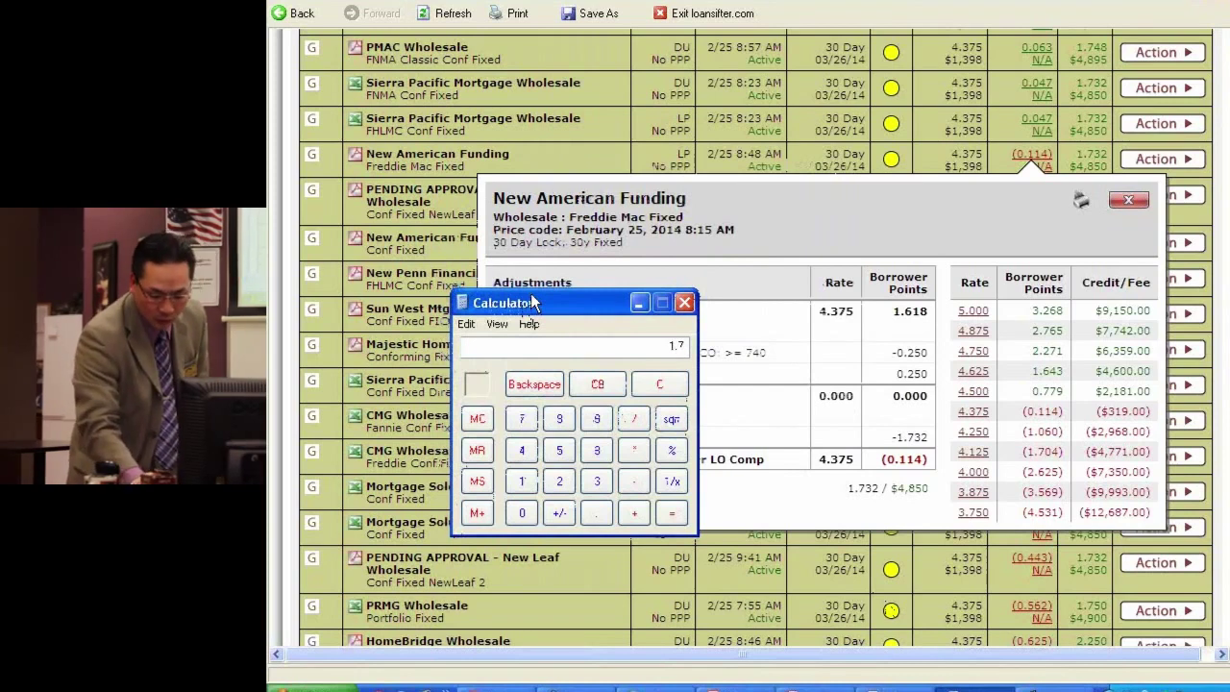
pyautogui.write('320.233')
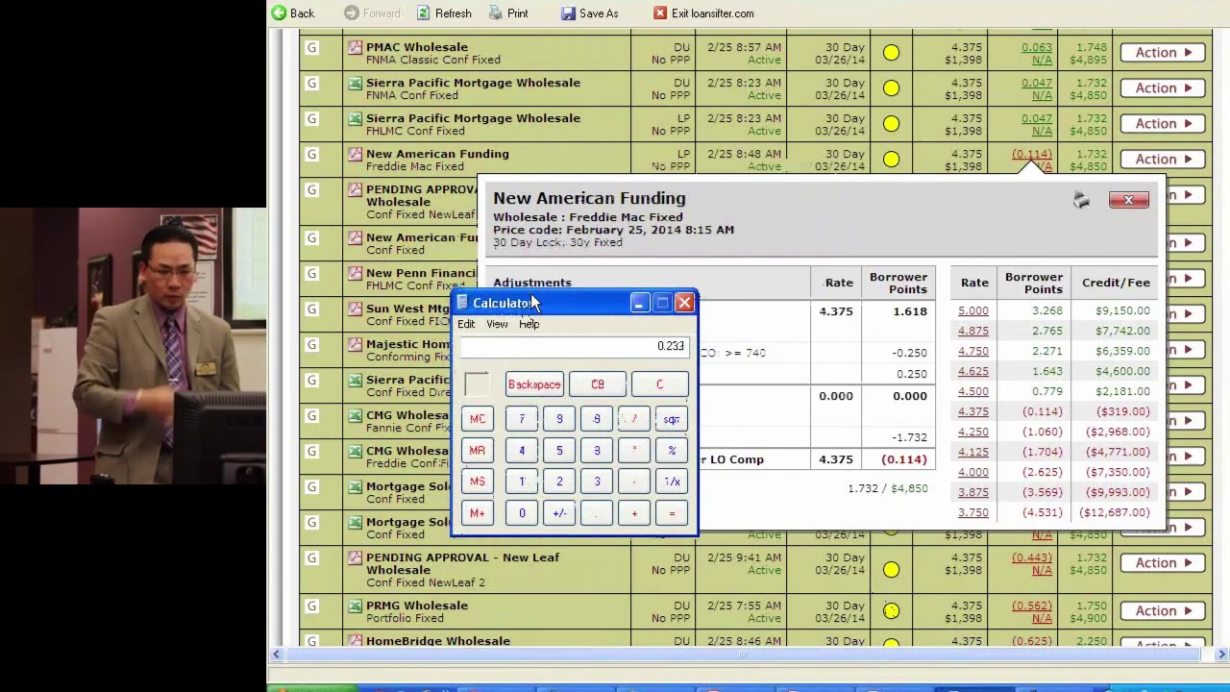
pyautogui.write('280000.')
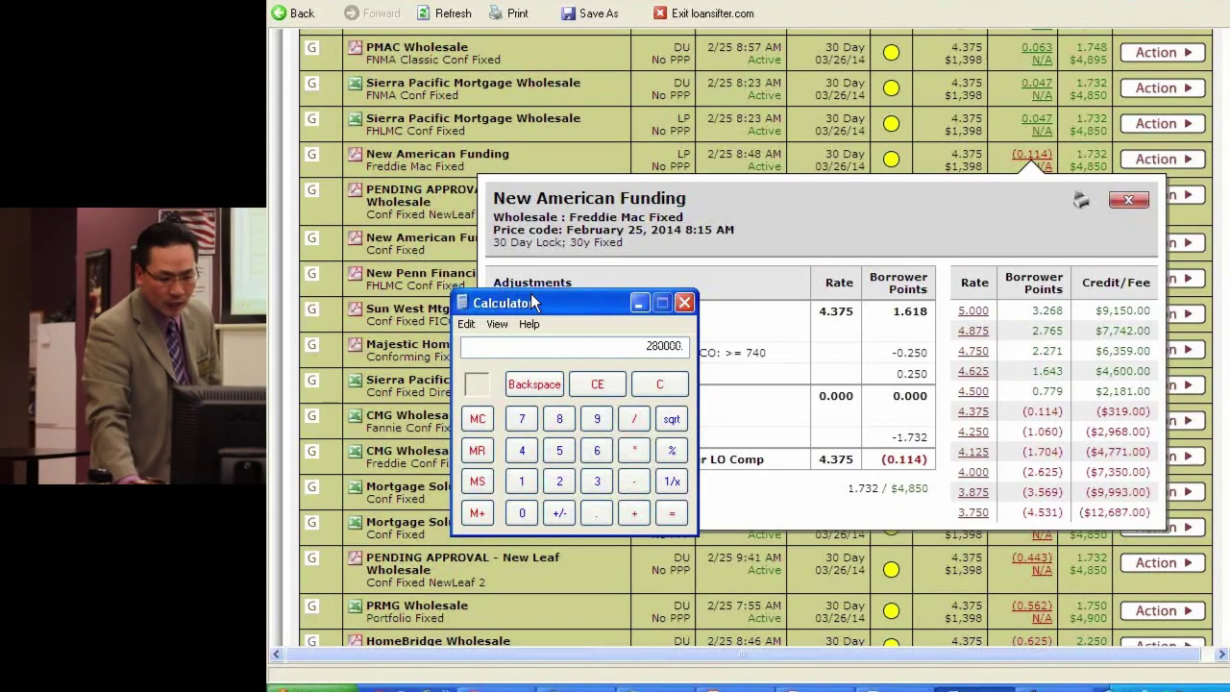
pyautogui.press('Return')
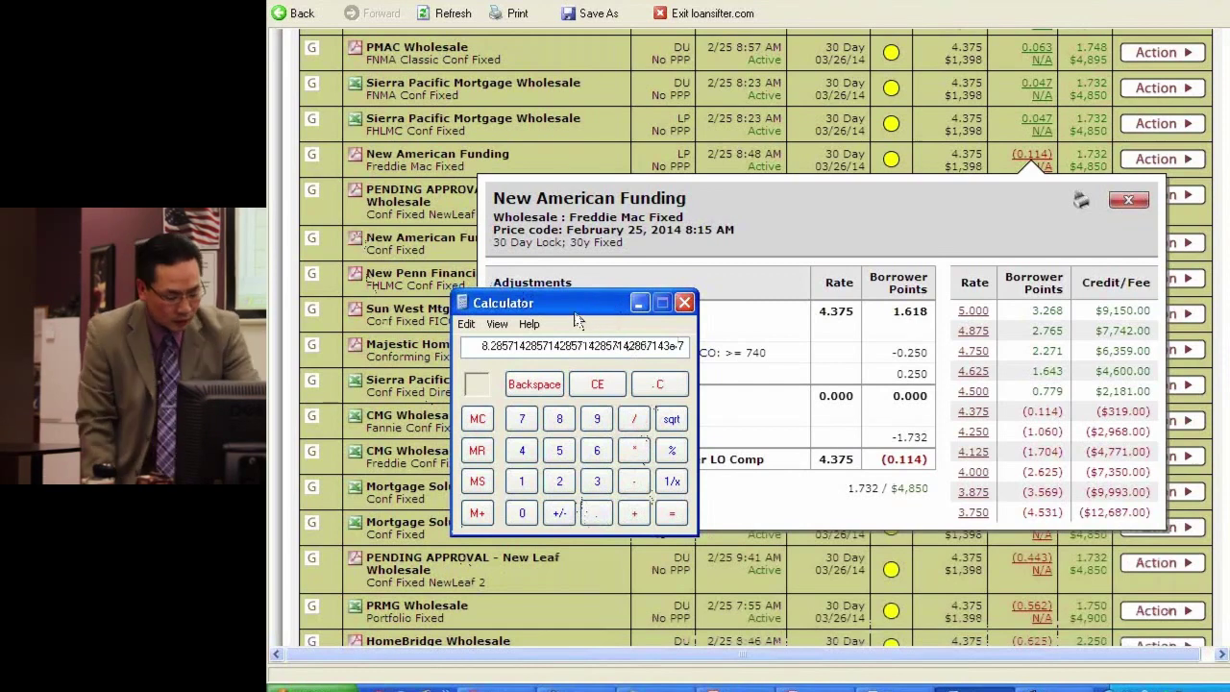
pyautogui.press('Escape')
pyautogui.write('22.')
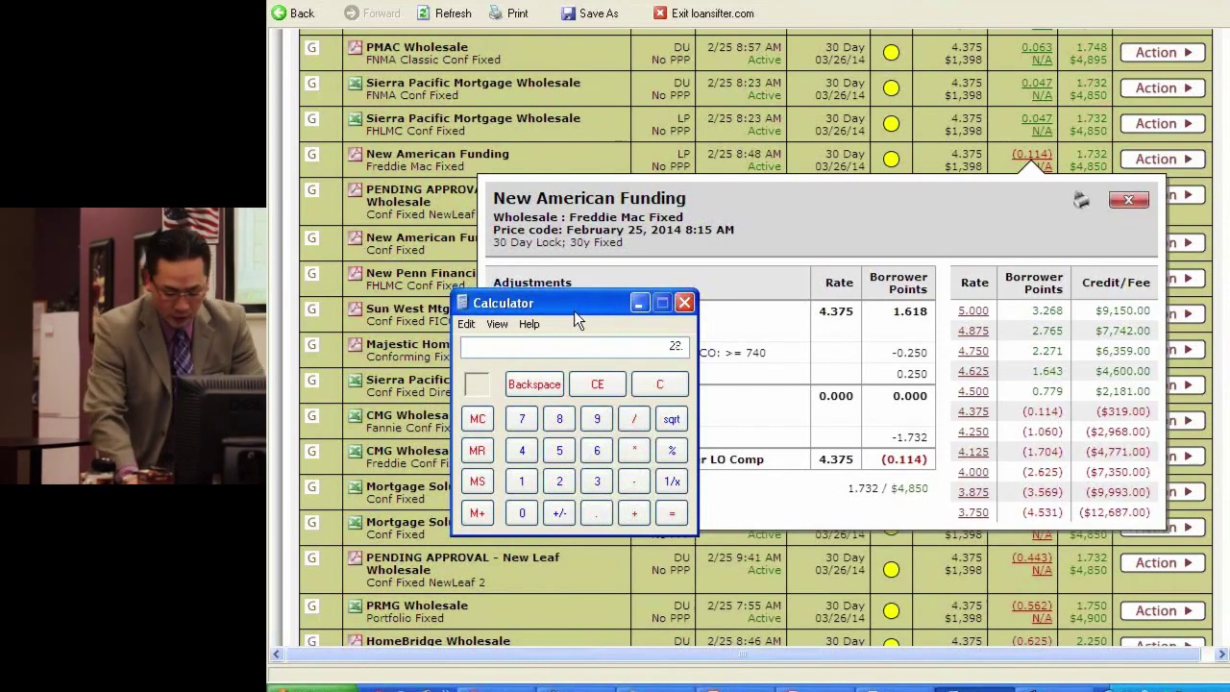
pyautogui.write('1')
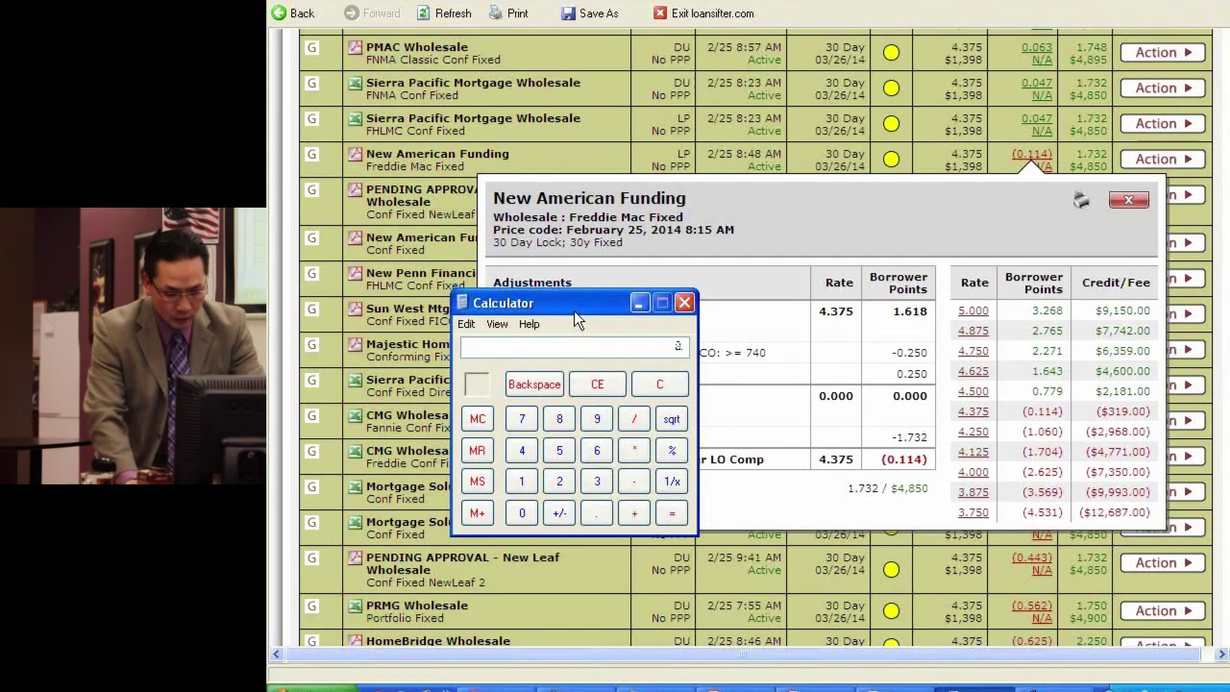
pyautogui.write('.')
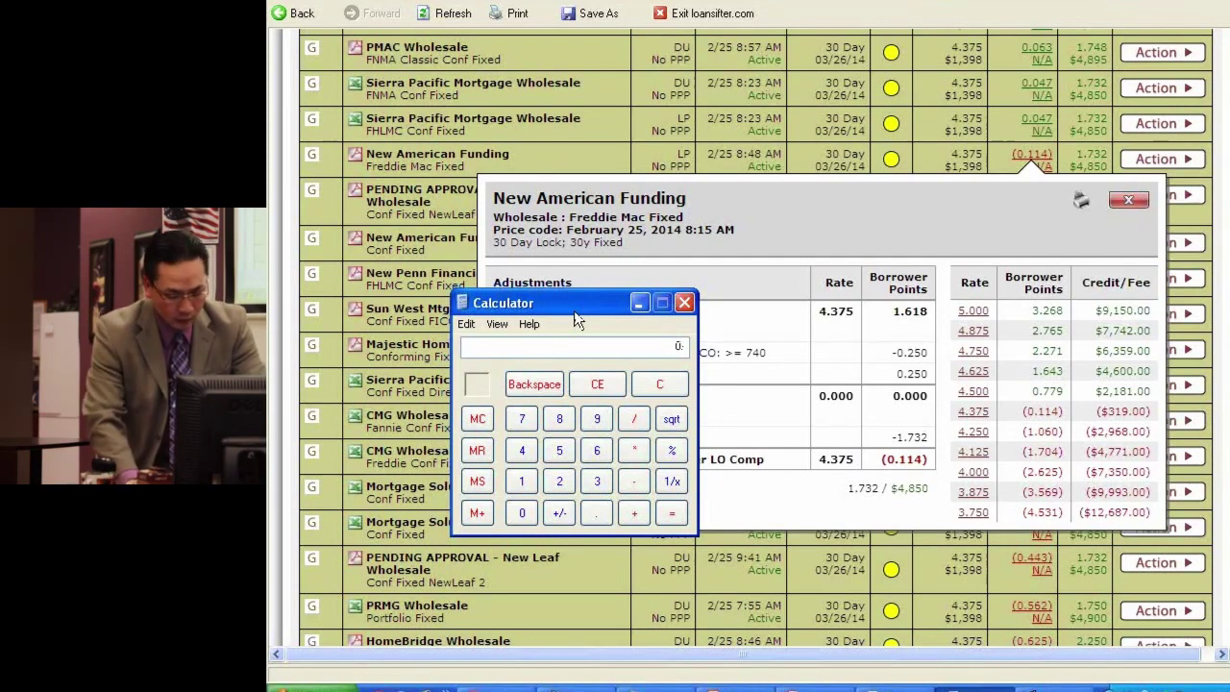
pyautogui.write('733-1.5')
pyautogui.press('Return')
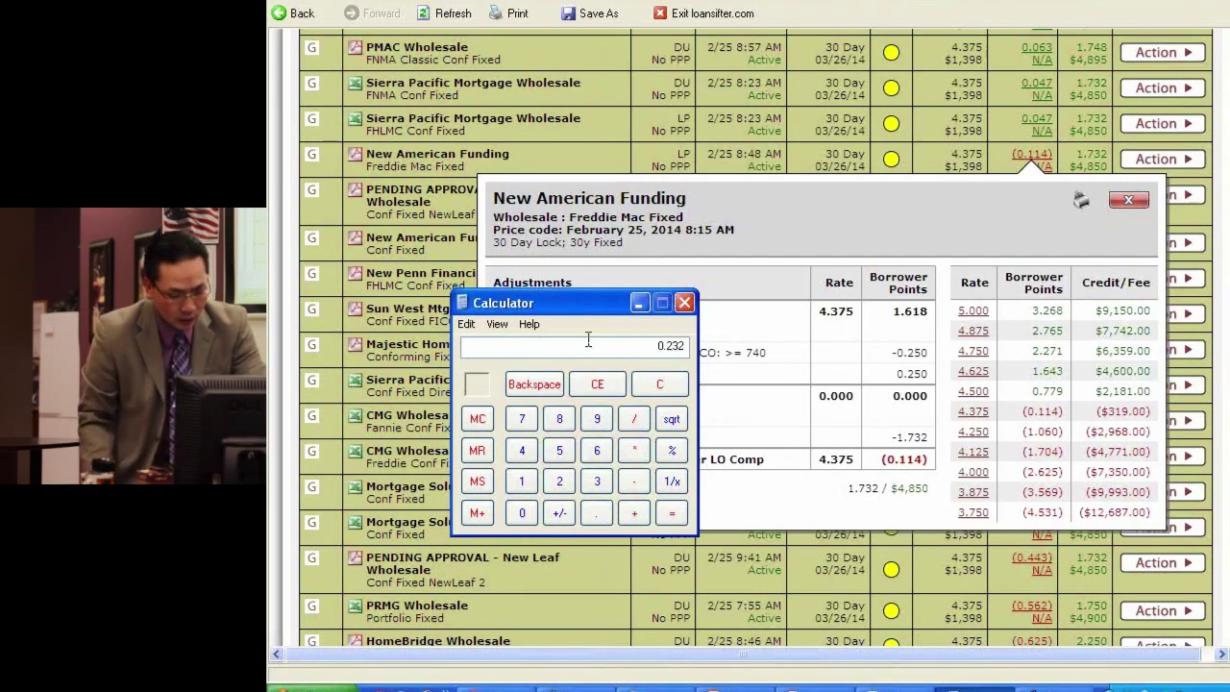
# Step: Multiply 280000 by the credit percentage to get the 649.6 lender credit, then close Calculator
pyautogui.press('Escape')
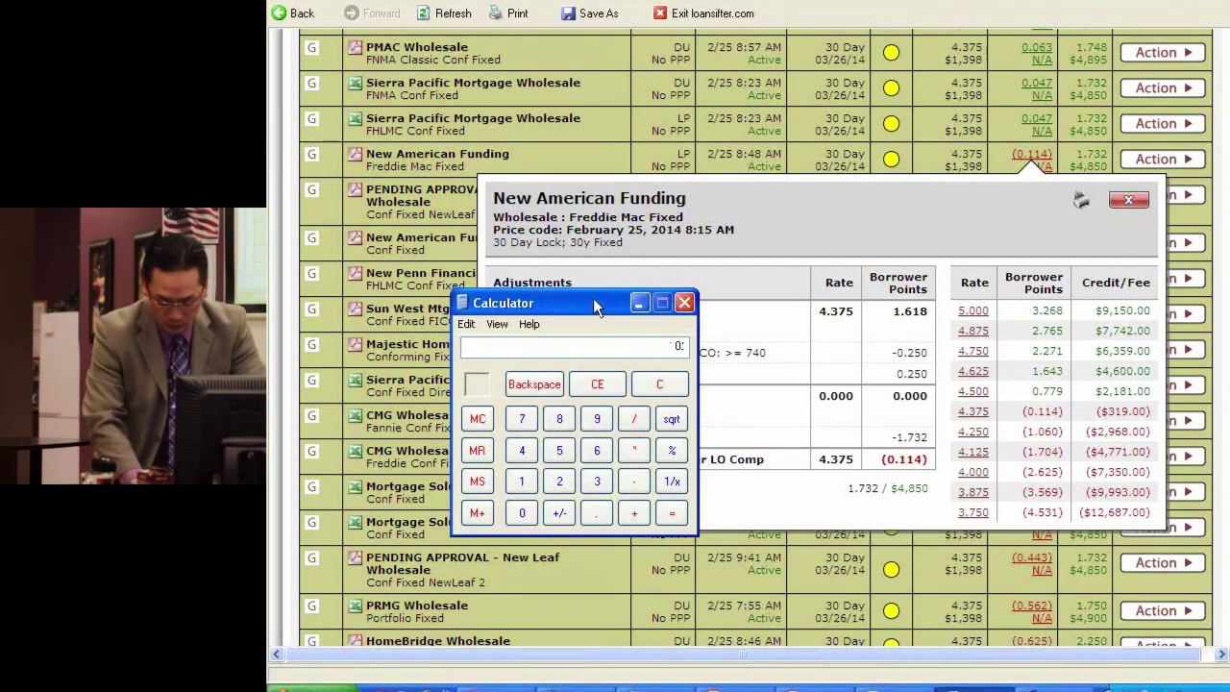
pyautogui.write('290000')
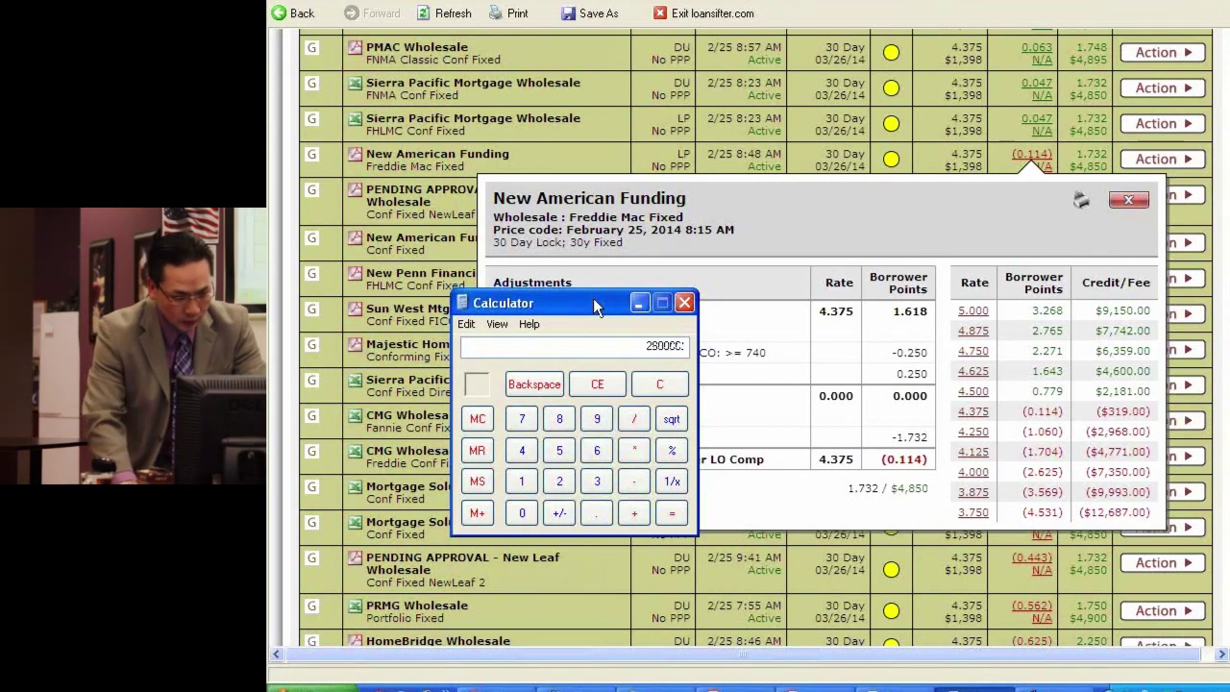
pyautogui.write('*.00233')
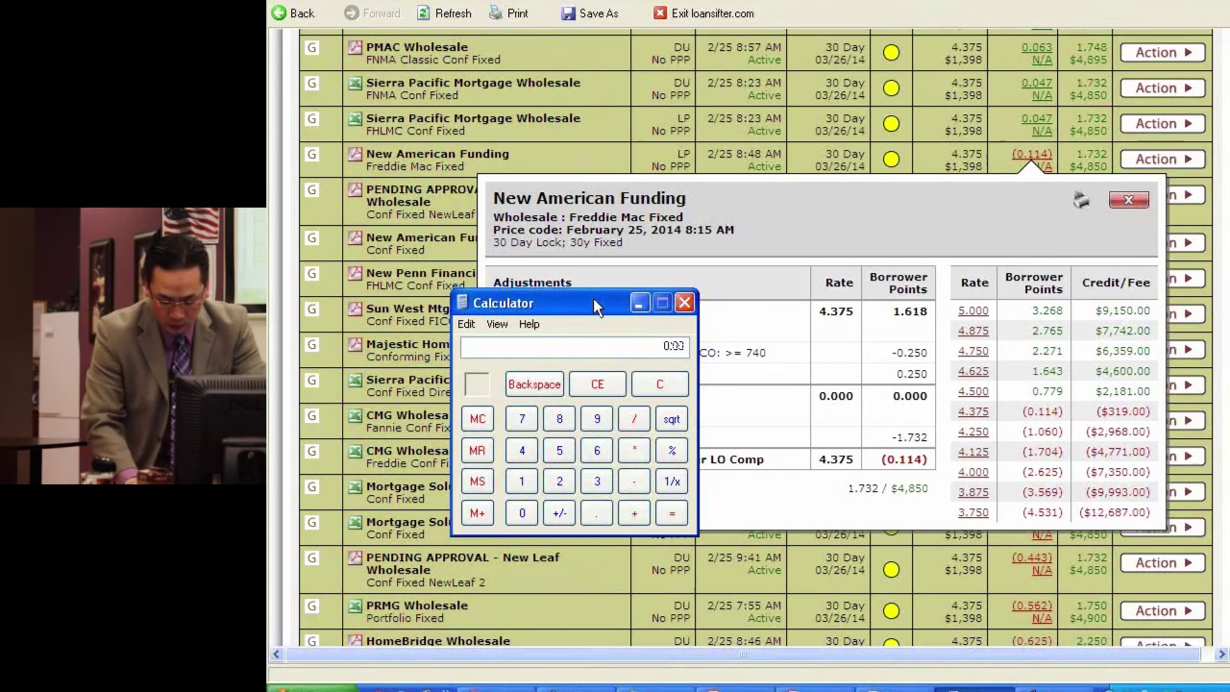
pyautogui.press('Return')
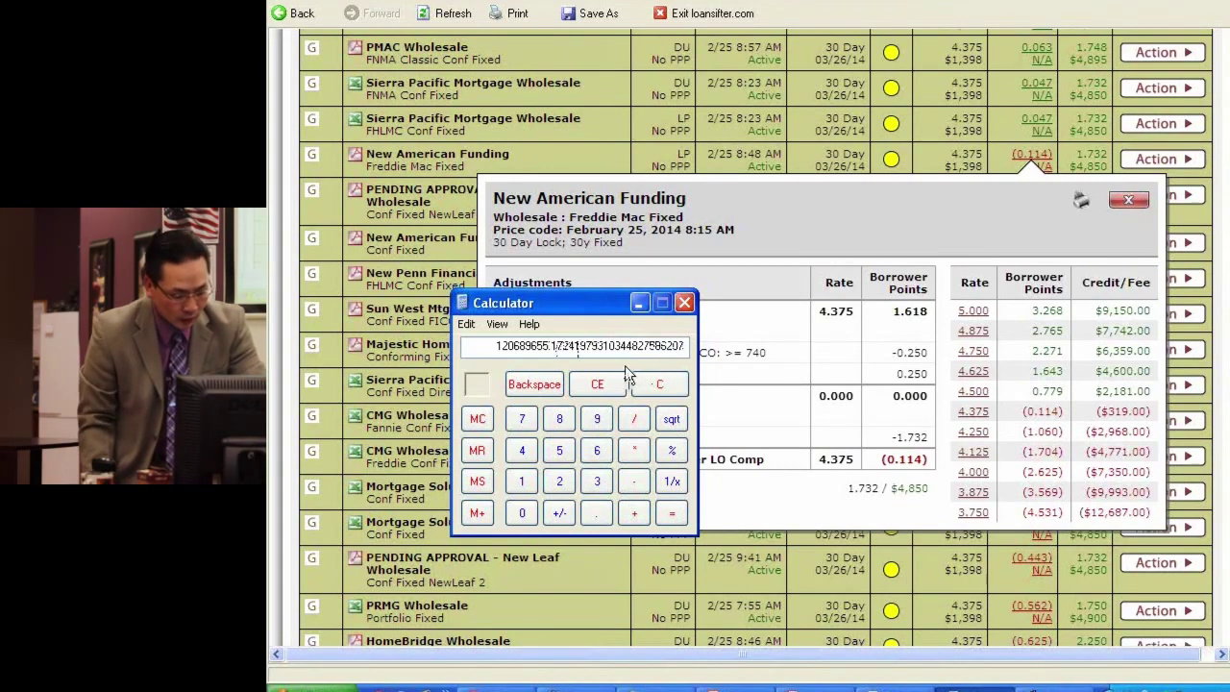
pyautogui.press('Escape')
pyautogui.write('.00233')
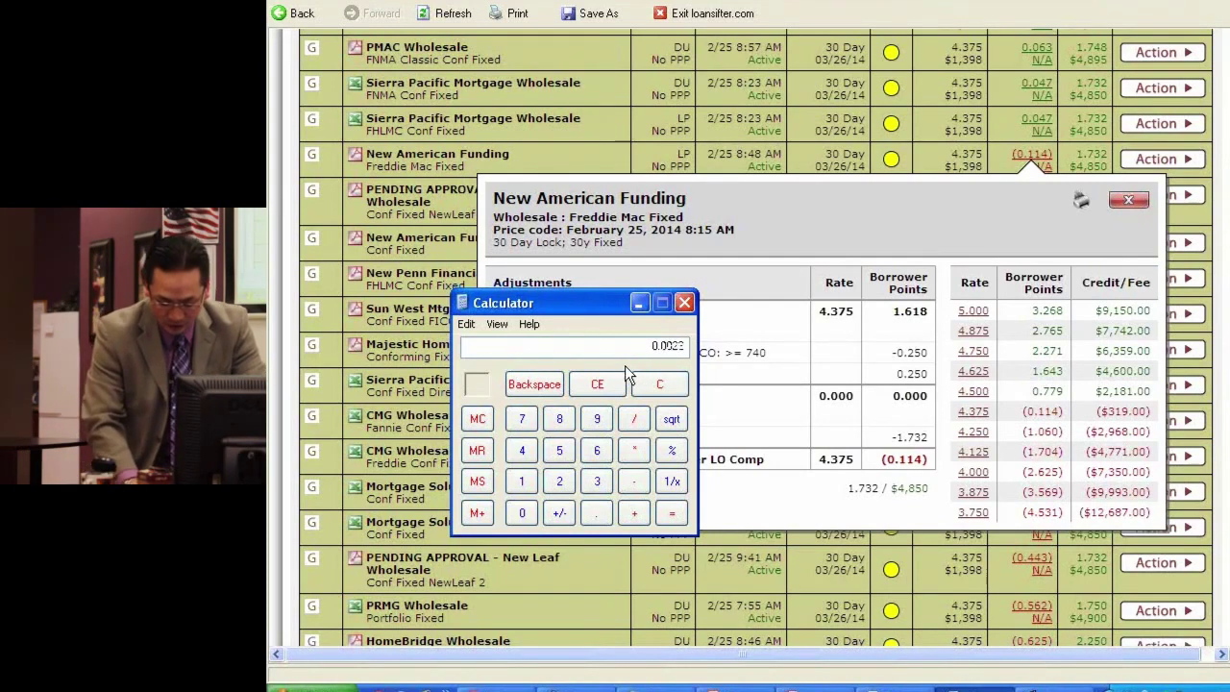
pyautogui.write('*280000.')
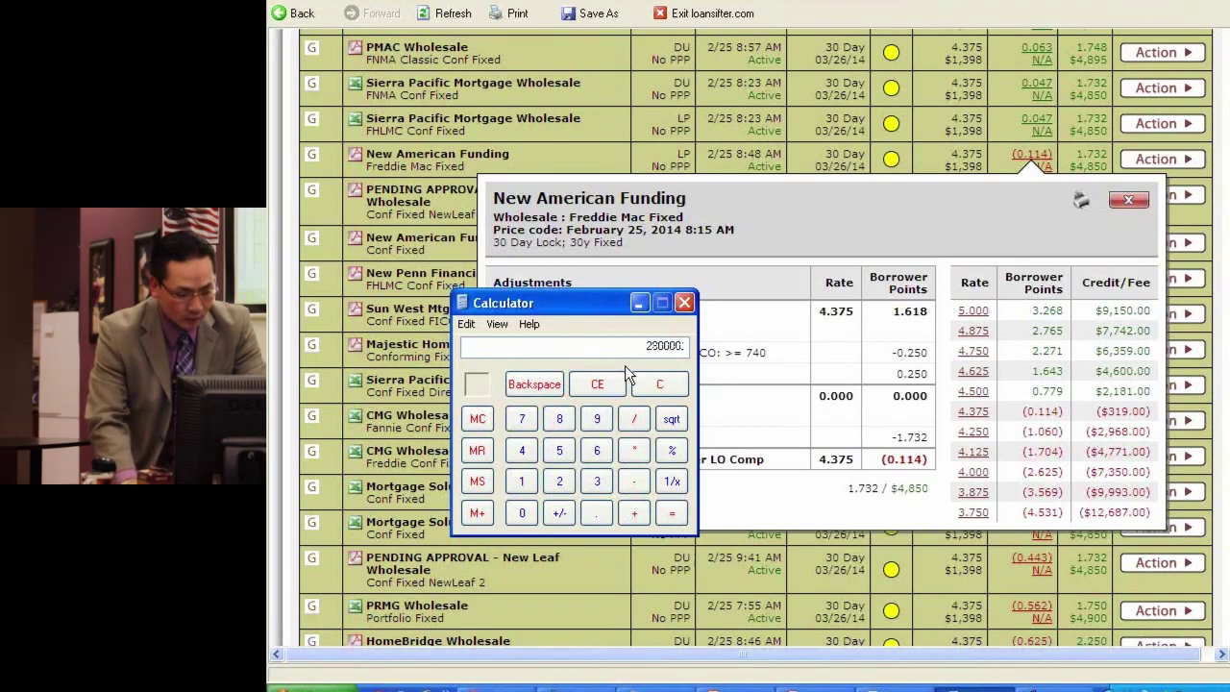
pyautogui.press('Return')
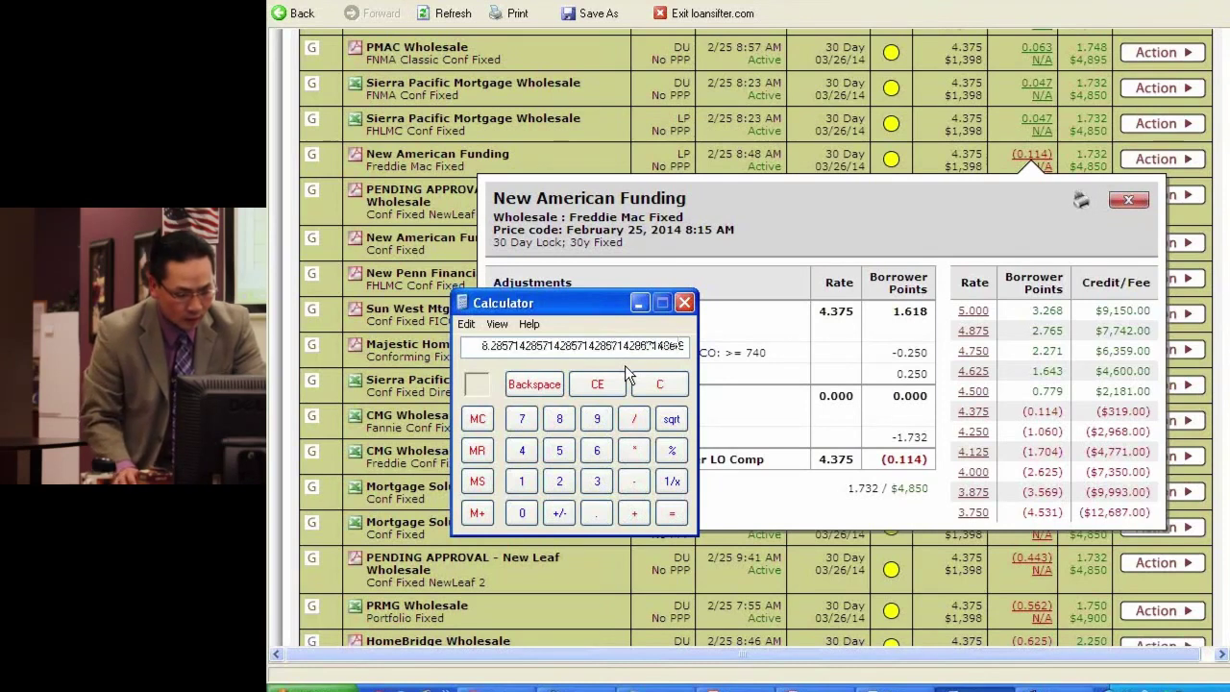
pyautogui.press('Escape')
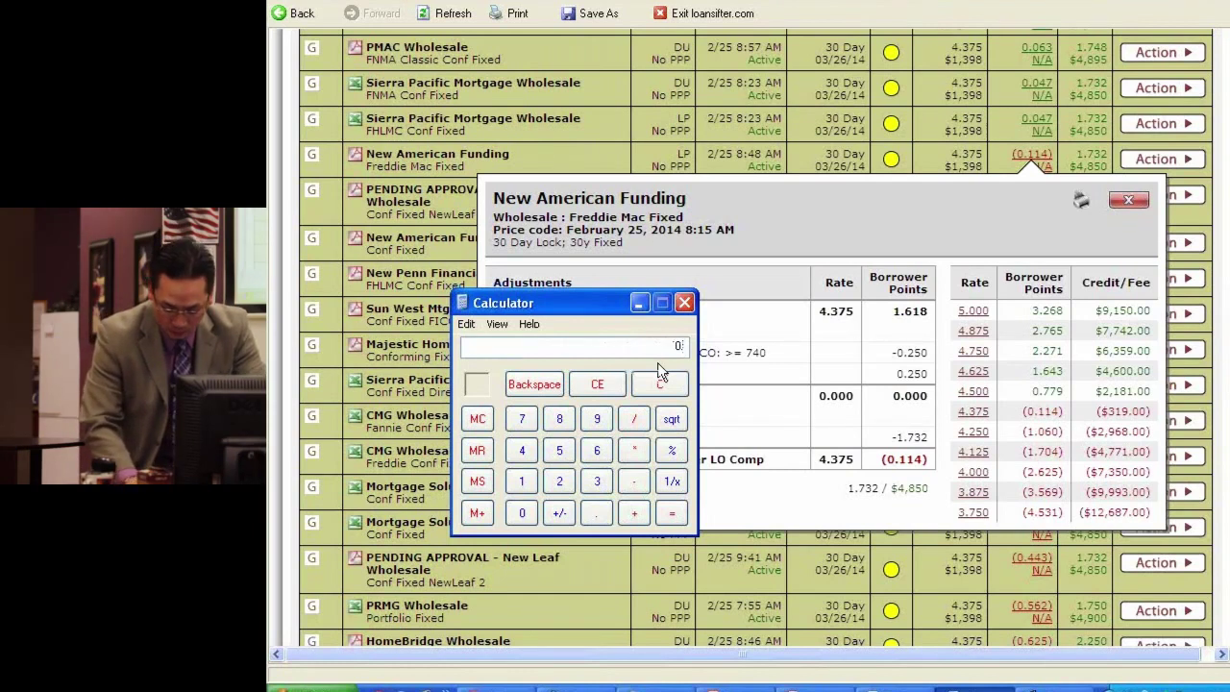
pyautogui.write('280000')
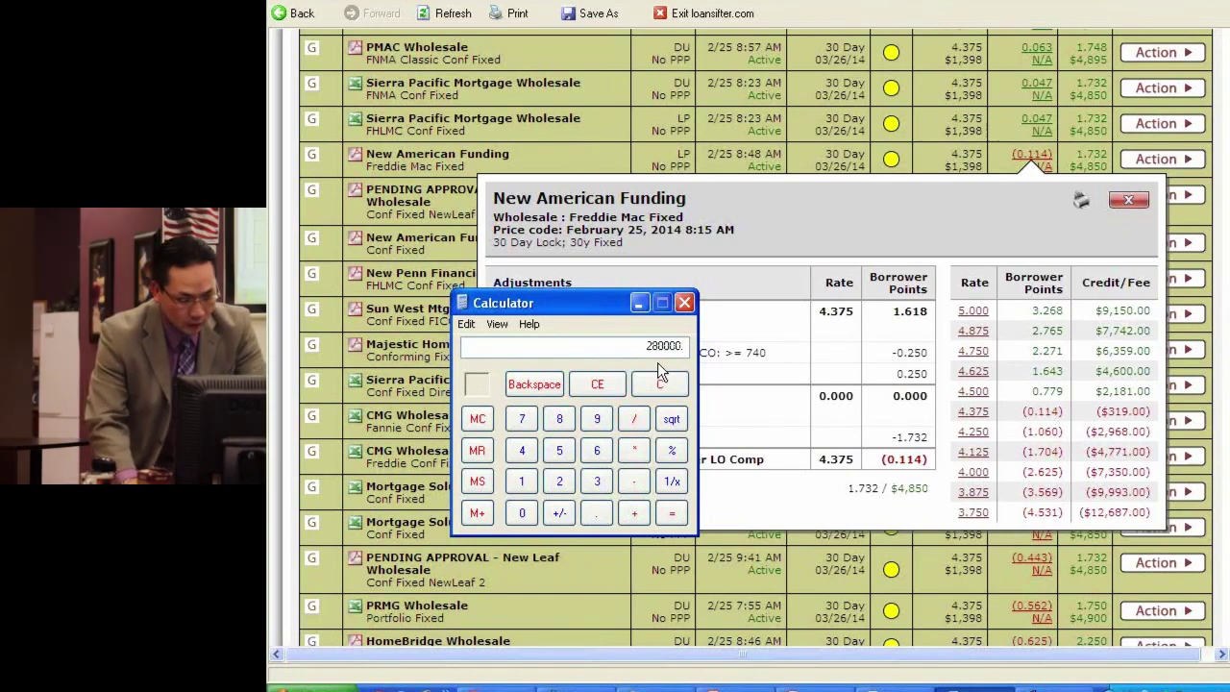
pyautogui.write('*.2')
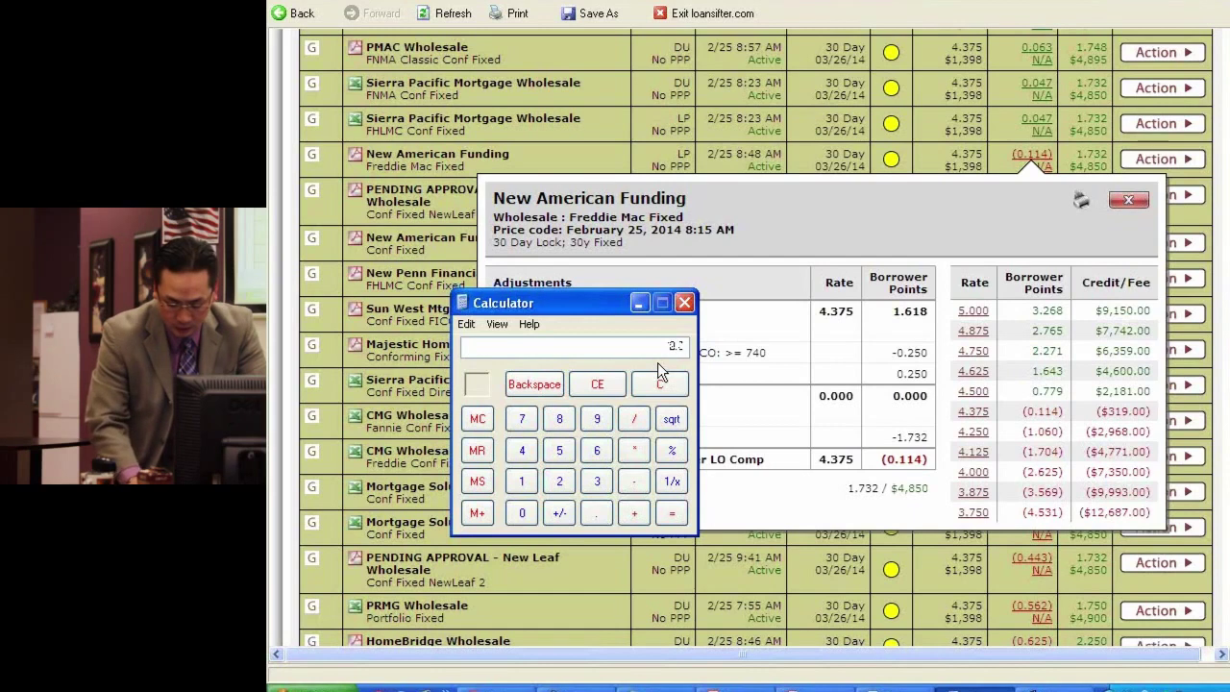
pyautogui.write('0303')
pyautogui.press('Return')
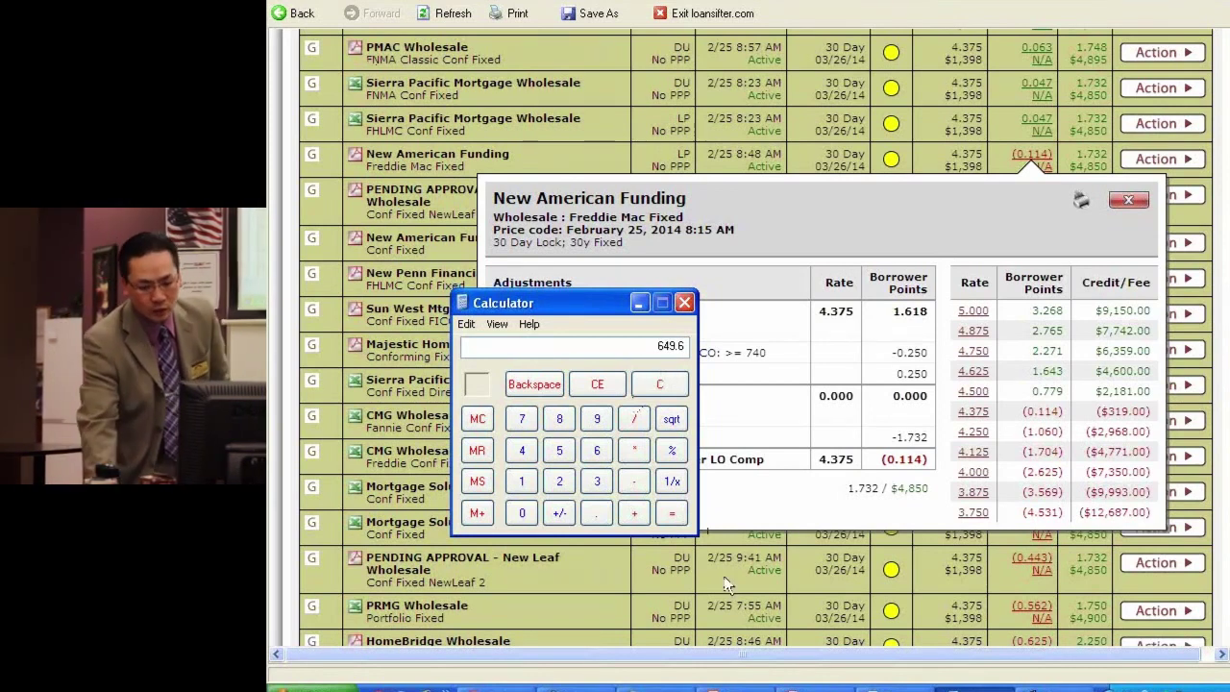
pyautogui.click(842, 435)
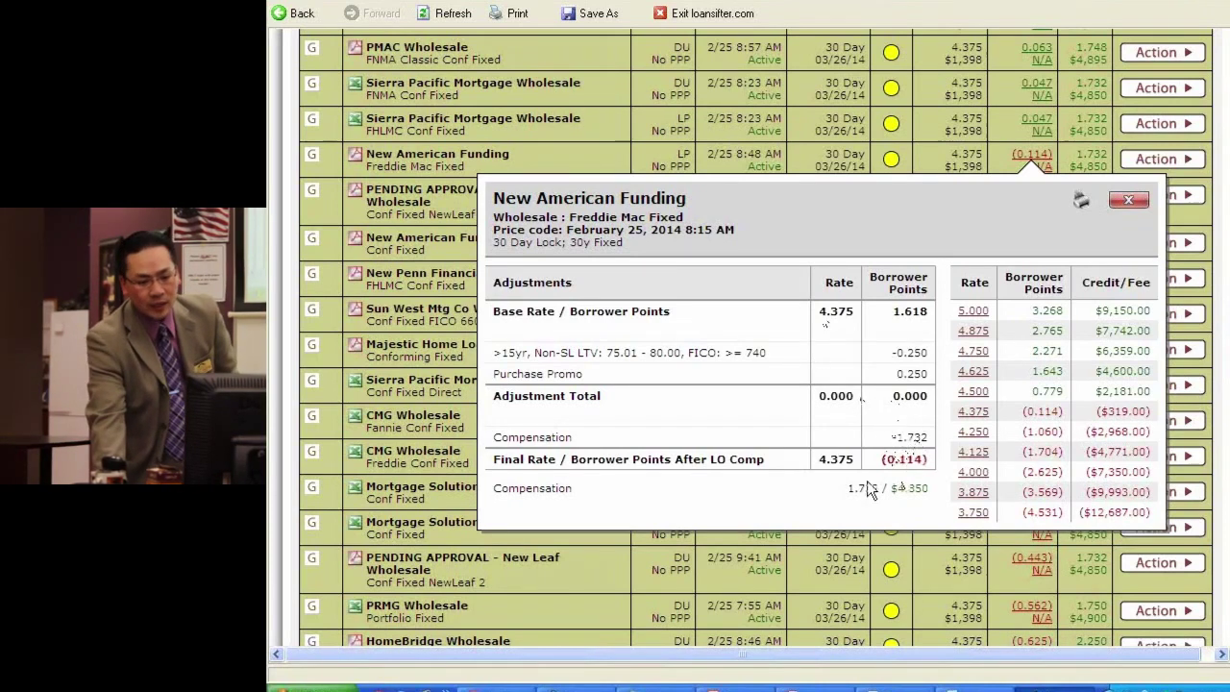
# Step: Check the Quick Start Guide's lender contact list, then bring up LoanSifter's home page sign-on form
pyautogui.hotkey('alt', 'Tab')
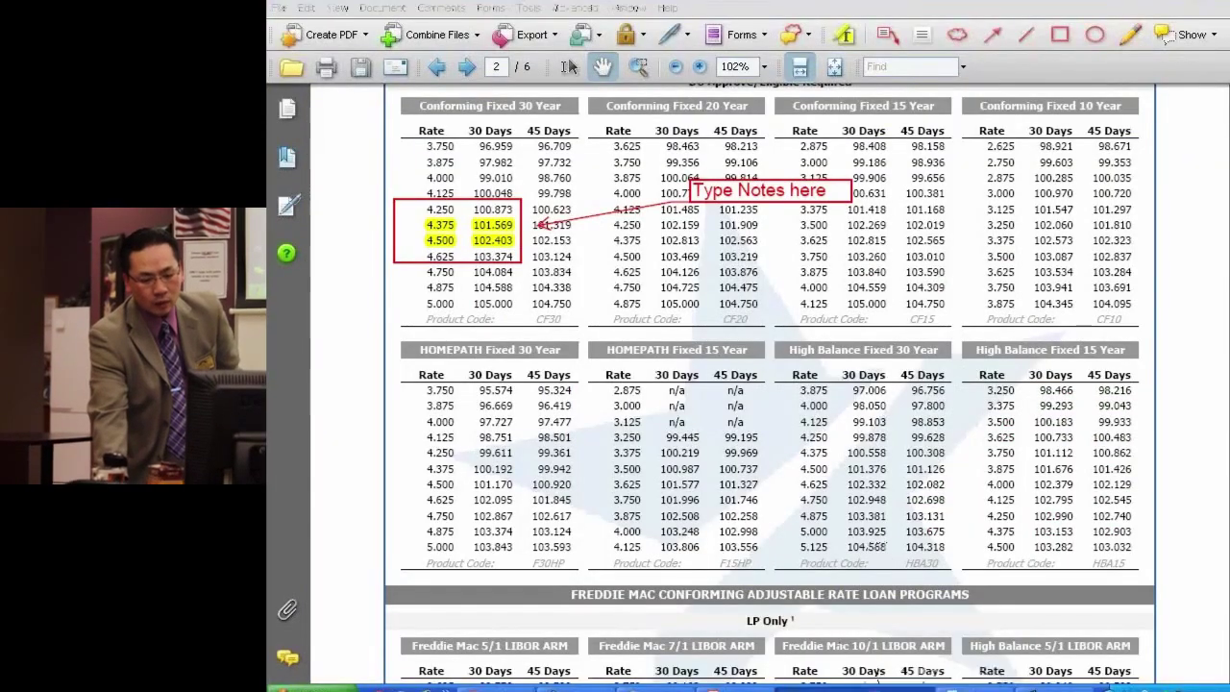
pyautogui.click(928, 688)
pyautogui.press('Escape')
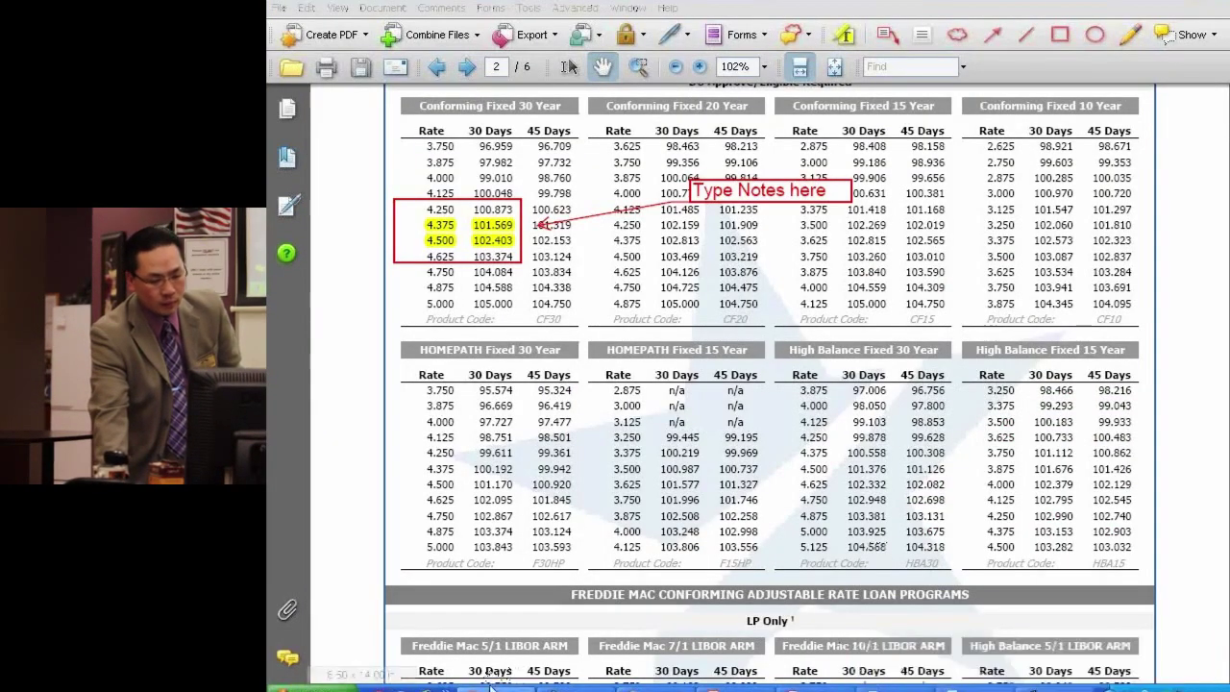
pyautogui.hotkey('alt', 'Tab')
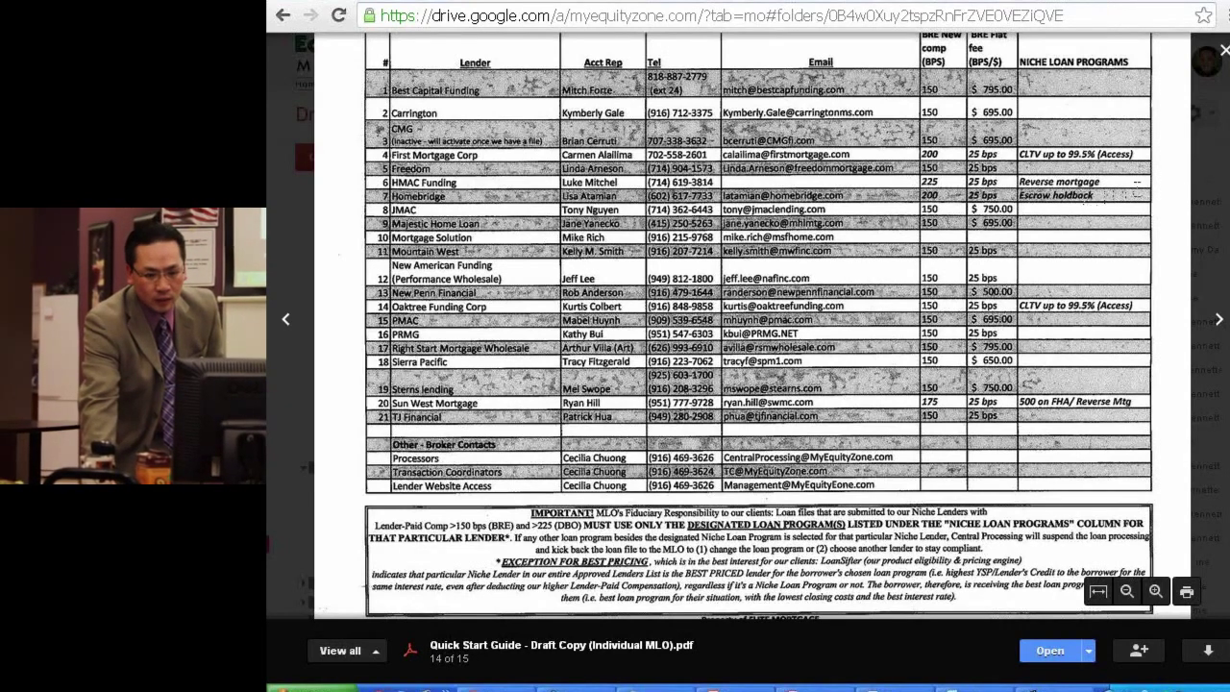
pyautogui.click(938, 3)
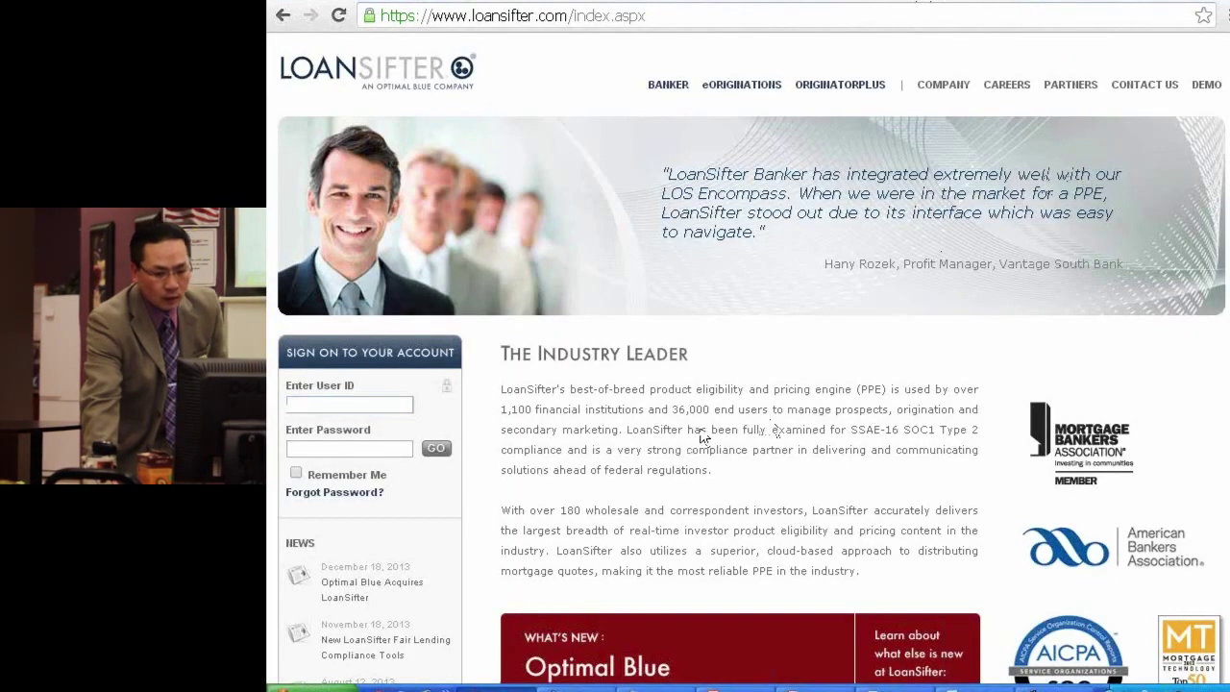
pyautogui.click(900, 17)
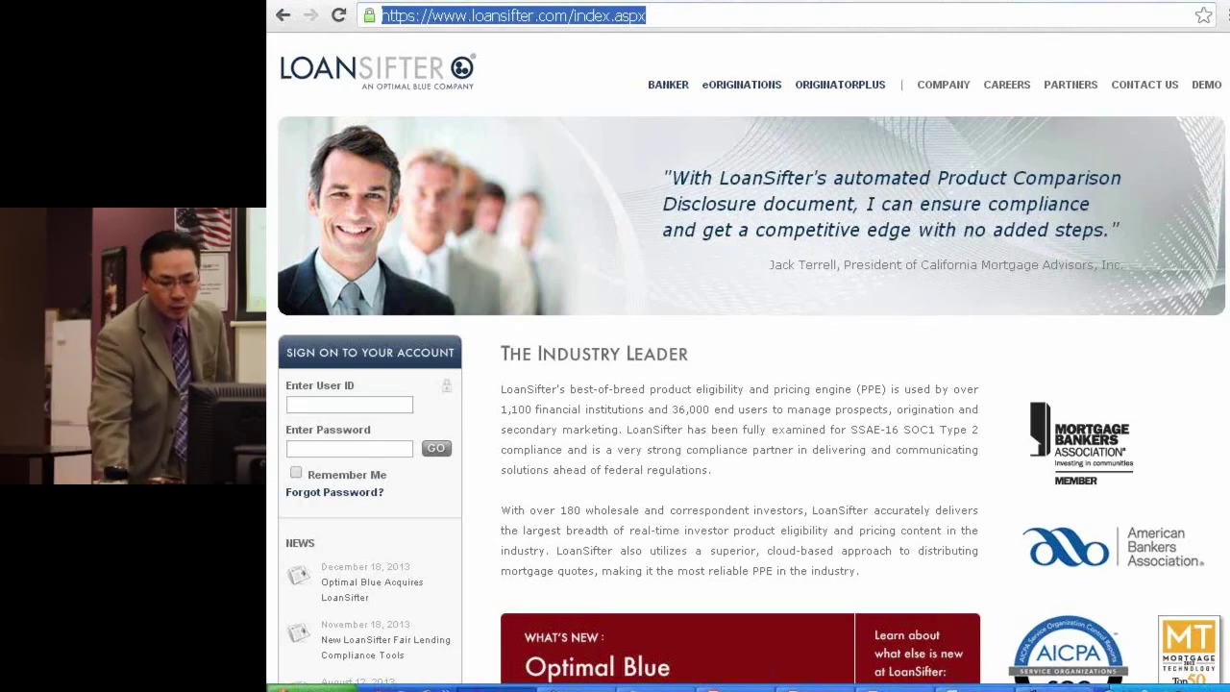
# Step: Bring back the LoanSifter pricing window, close New American Funding's pricing details and scroll the results
pyautogui.click(1054, 687)
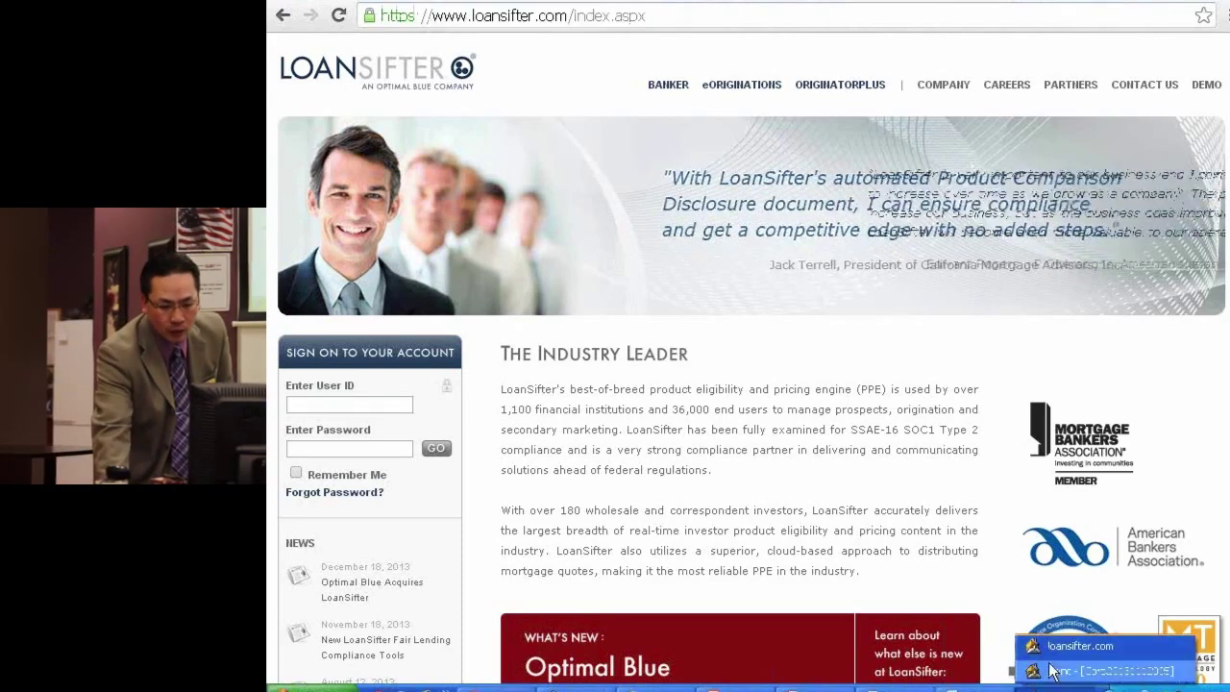
pyautogui.click(1066, 646)
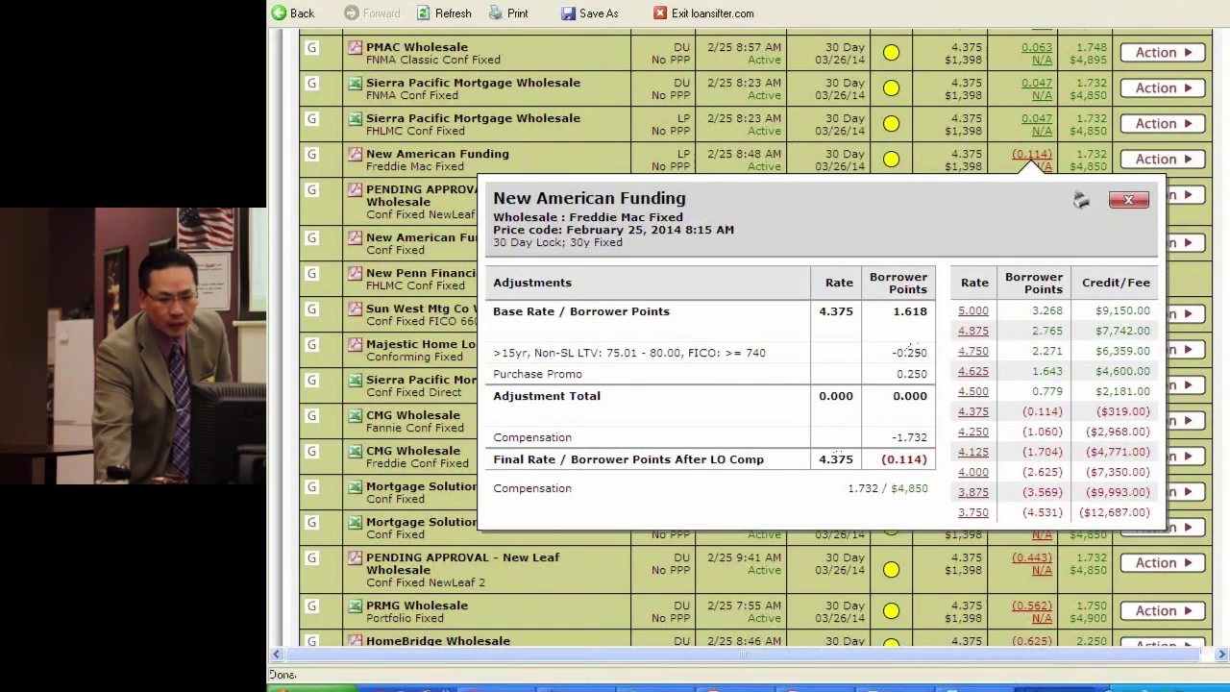
pyautogui.click(1128, 200)
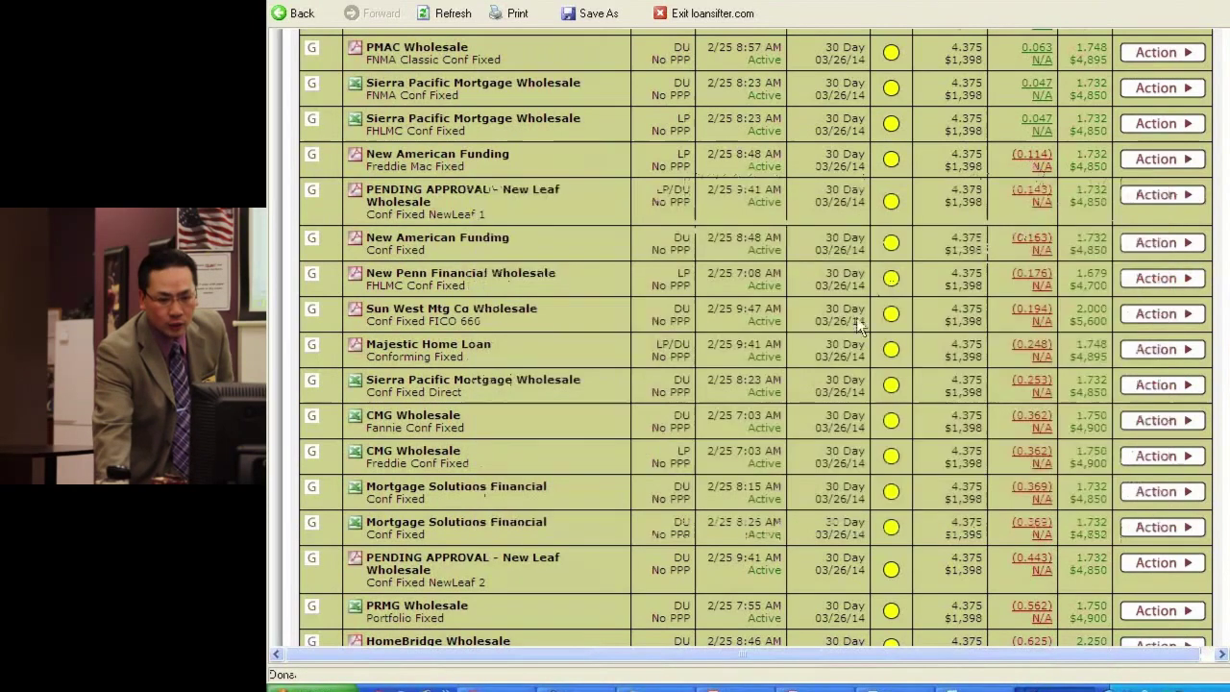
pyautogui.scroll(1, 884, 331)
pyautogui.scroll(10, 884, 331)
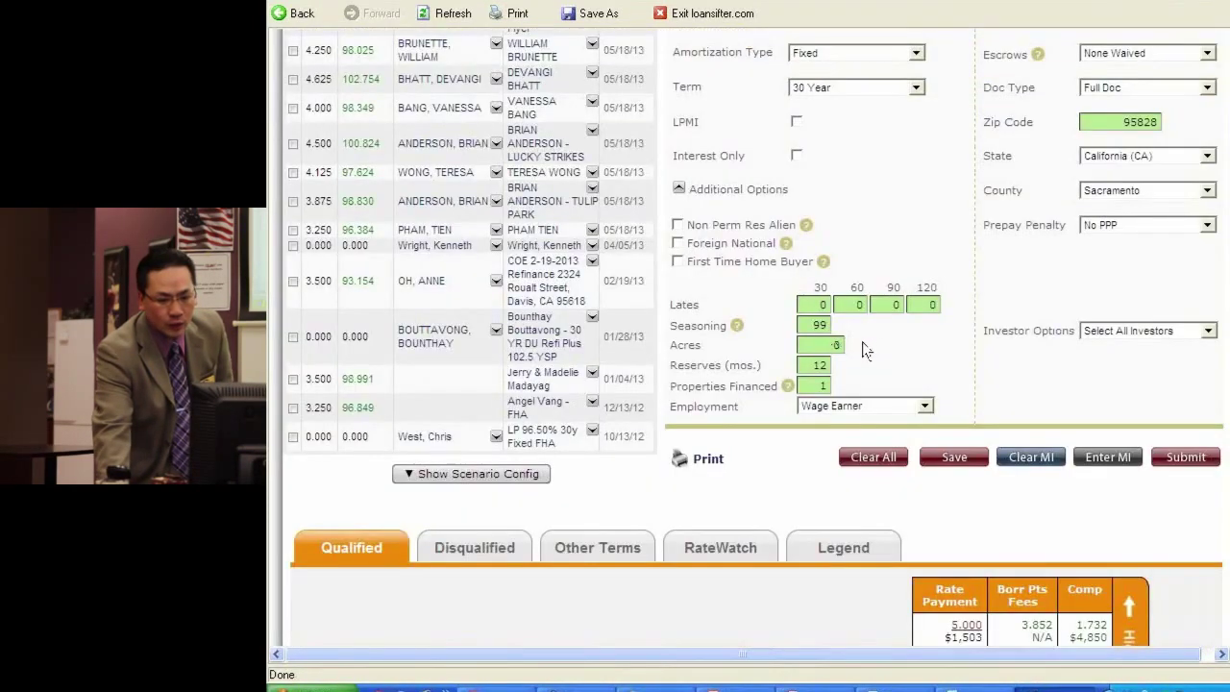
pyautogui.scroll(3, 859, 343)
pyautogui.scroll(-3, 859, 346)
pyautogui.scroll(-2, 855, 360)
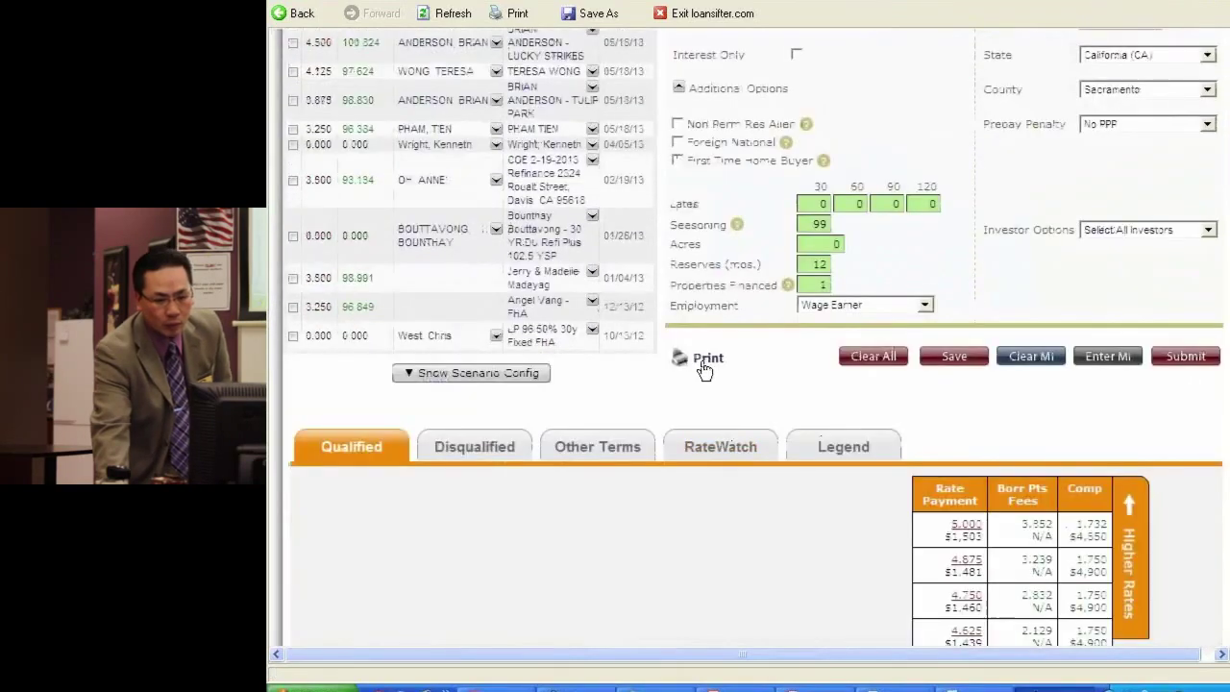
pyautogui.scroll(-1, 848, 452)
pyautogui.scroll(-3, 848, 454)
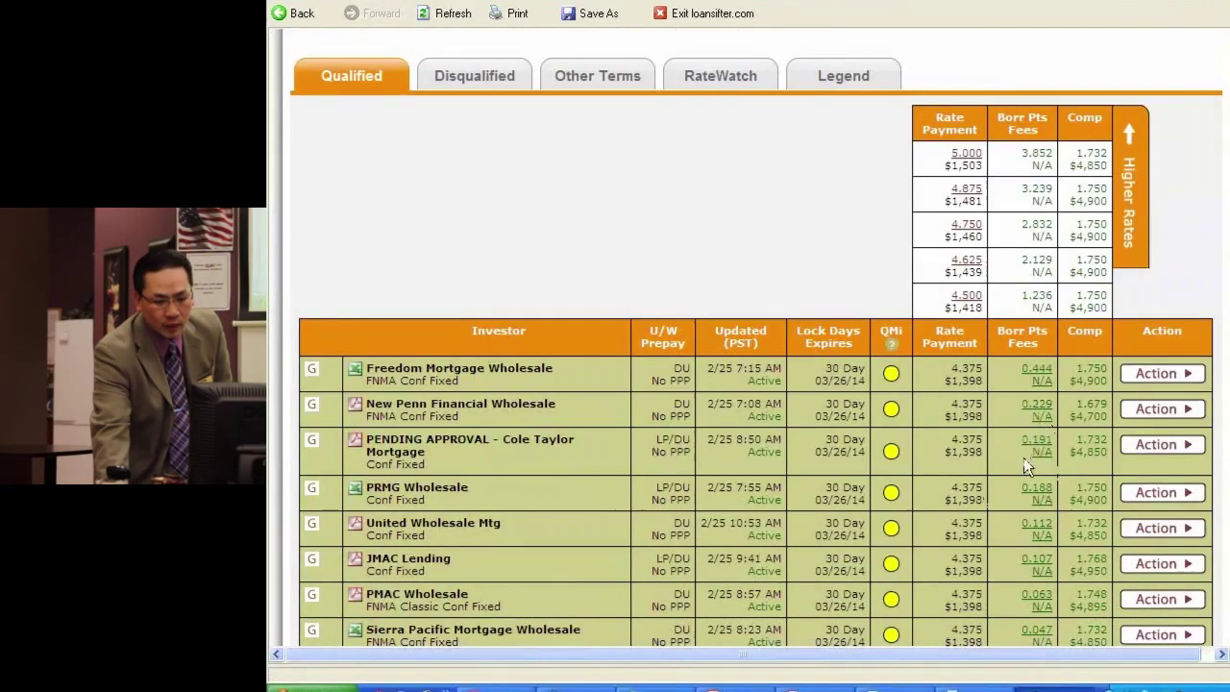
# Step: Review and close Cole Taylor Mortgage's 0.191 pricing breakdown, then exit the PowerPoint slide show
pyautogui.click(1033, 440)
pyautogui.click(1133, 485)
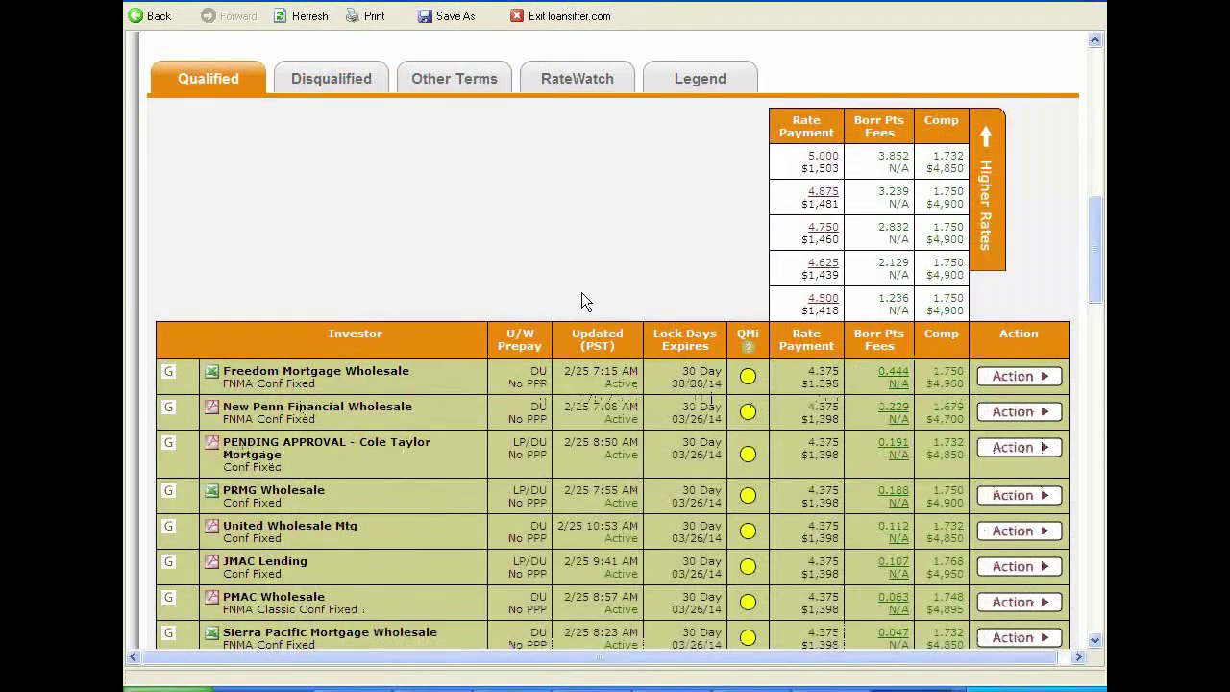
pyautogui.scroll(-5, 634, 341)
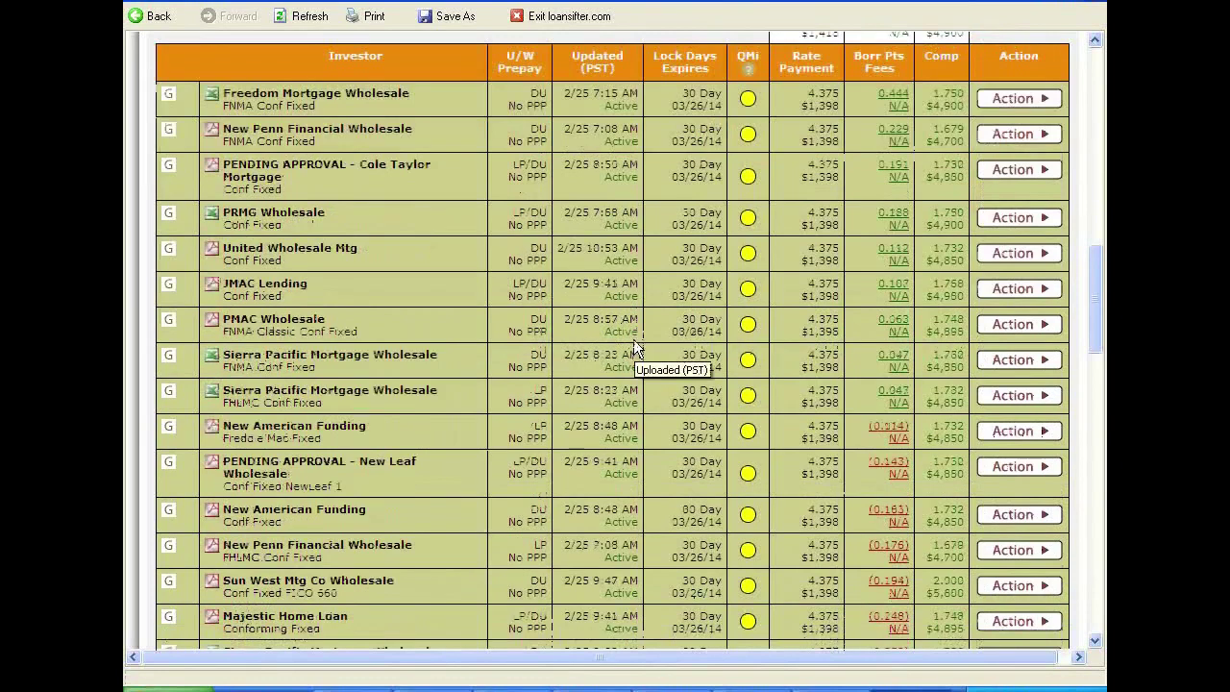
pyautogui.scroll(2, 633, 339)
pyautogui.scroll(4, 711, 361)
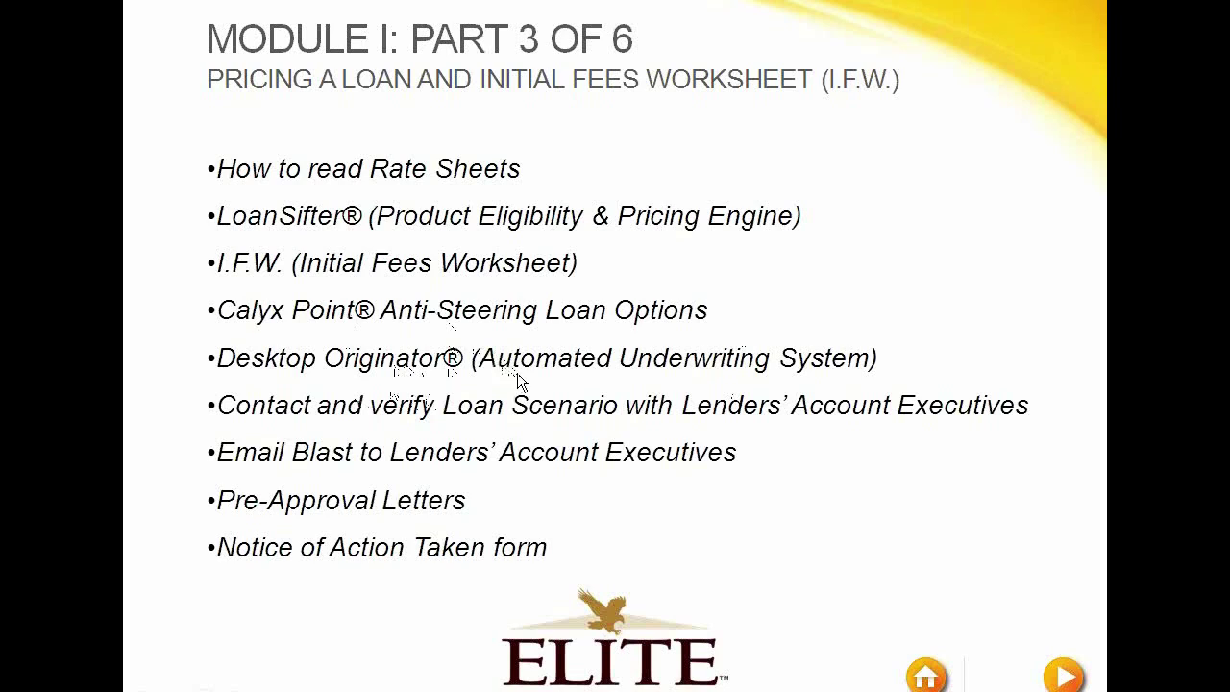
pyautogui.press('Escape')
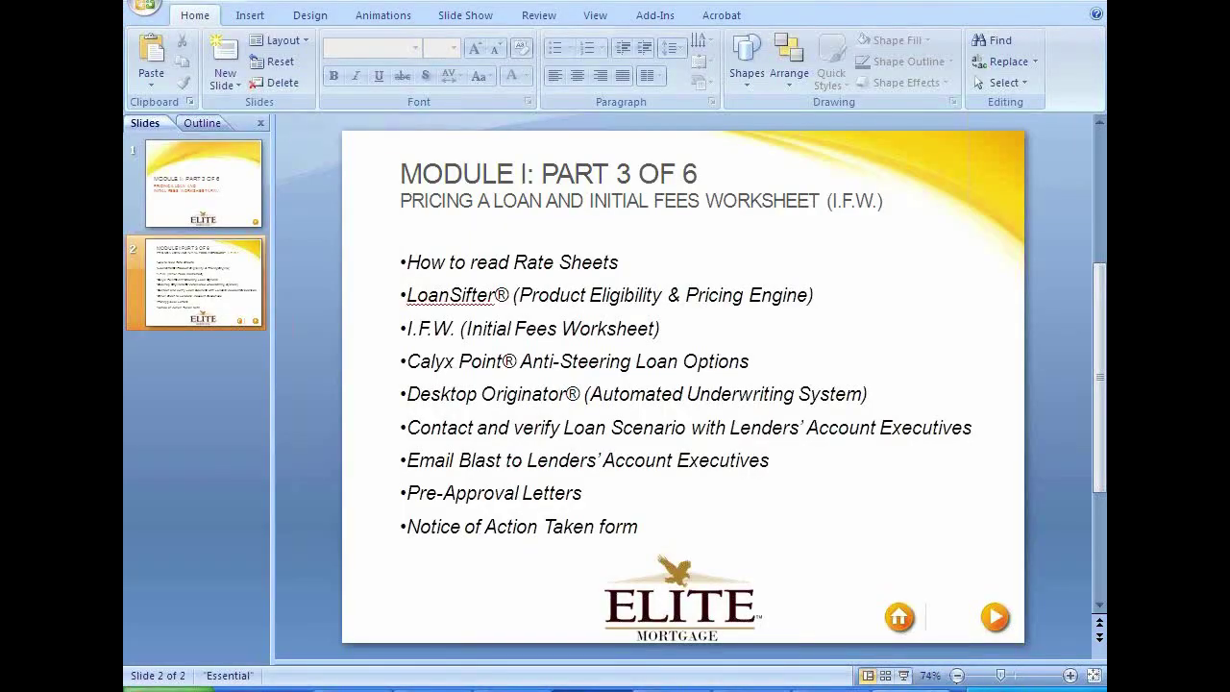
pyautogui.hotkey('alt', 'Tab')
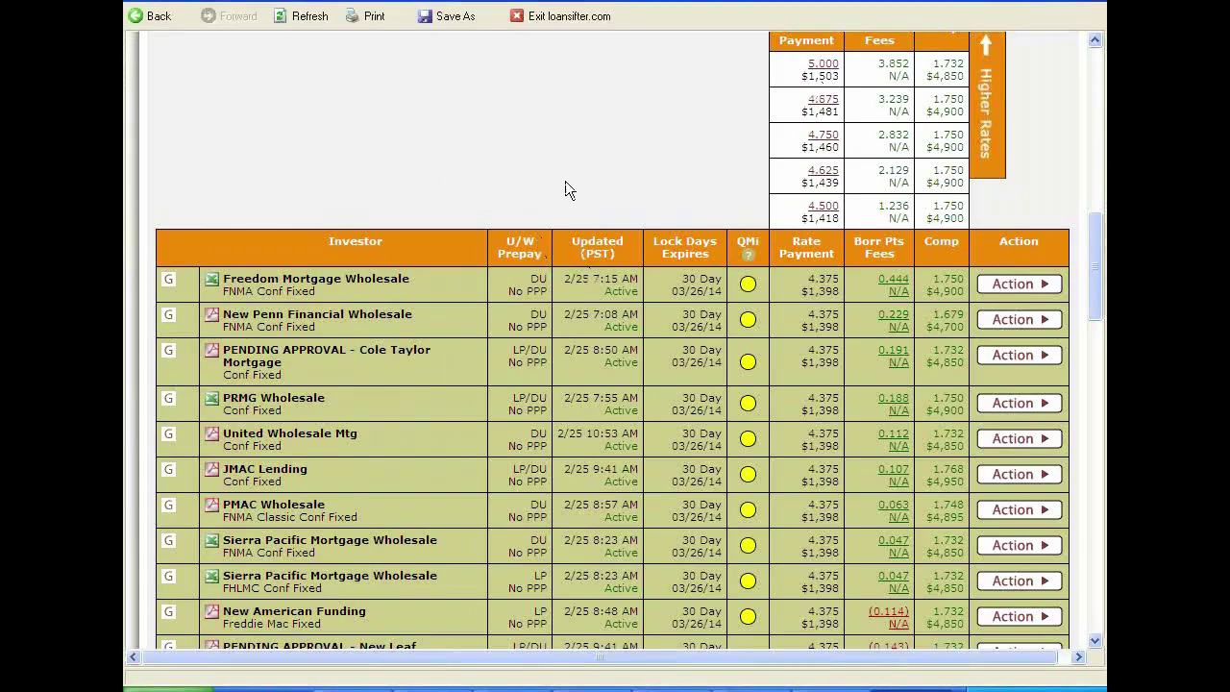
# Step: Print the search form and pricing results as a PDF and open the downloaded print.pdf
pyautogui.scroll(3, 698, 222)
pyautogui.click(538, 175)
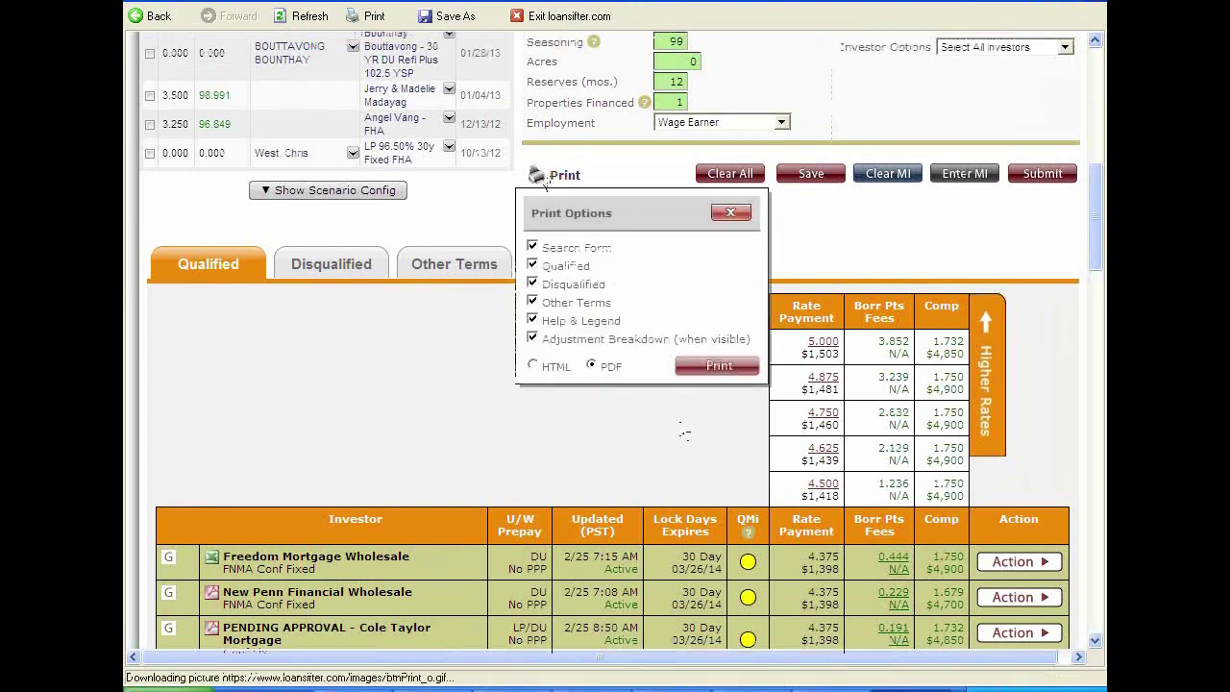
pyautogui.click(707, 373)
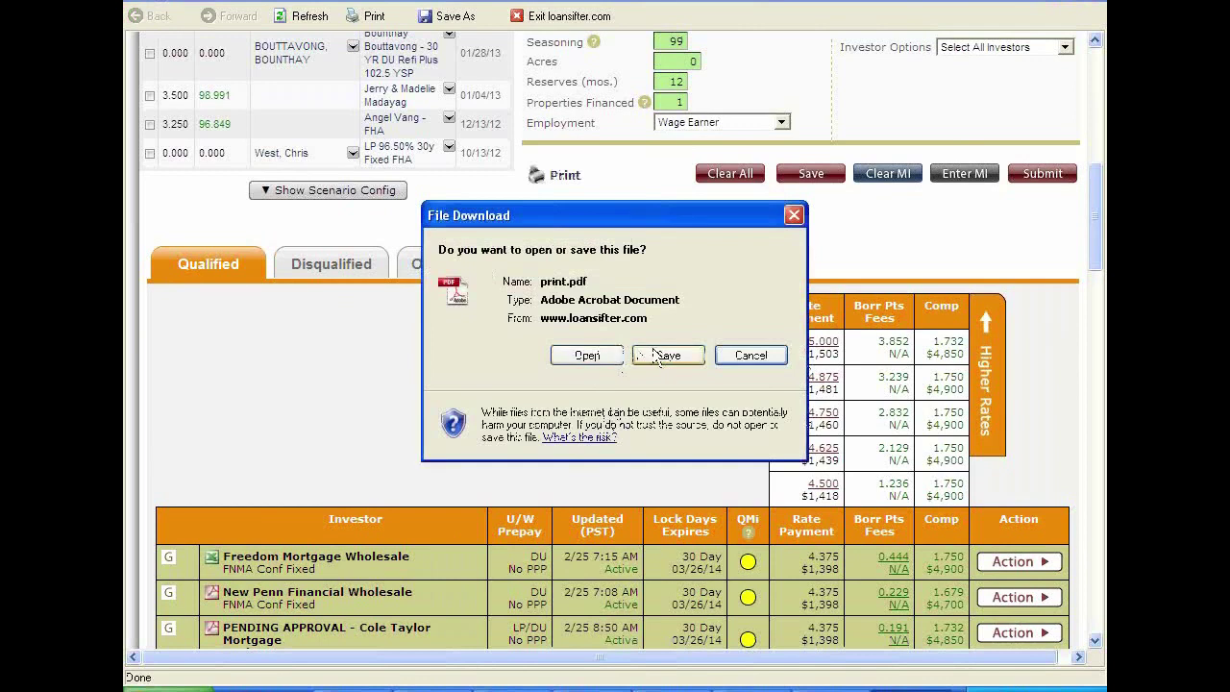
pyautogui.click(587, 355)
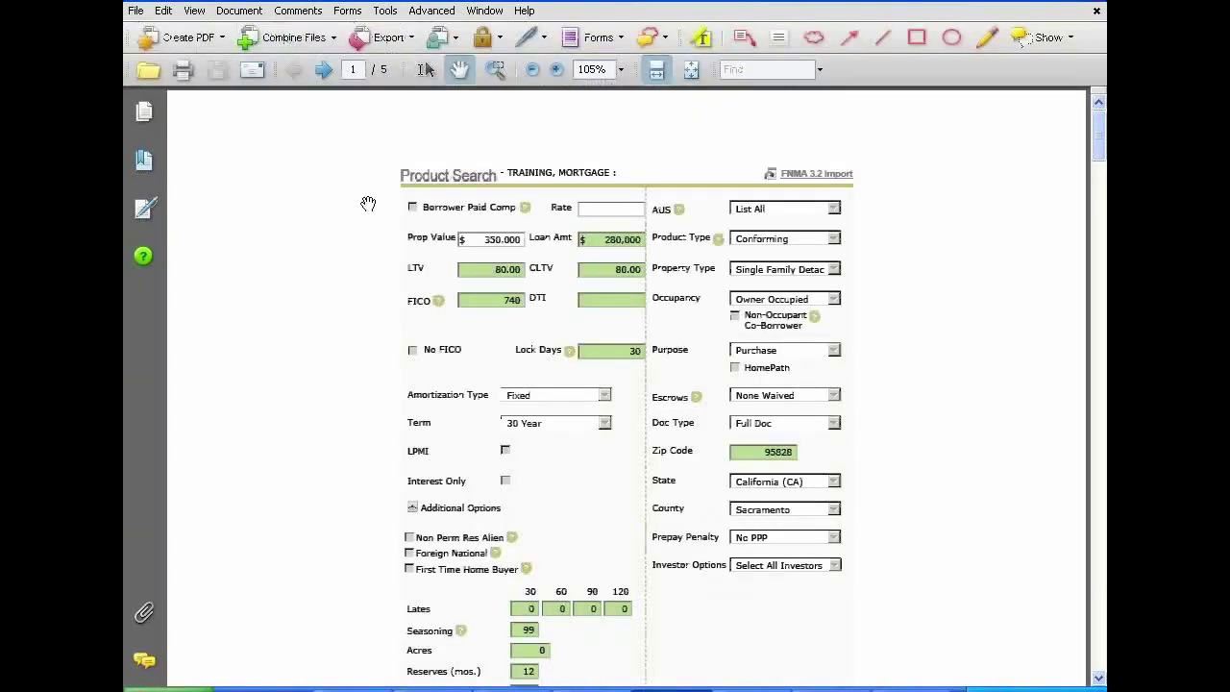
# Step: Browse the editing commands menu, close it, and scroll through the Product Search printout
pyautogui.click(163, 10)
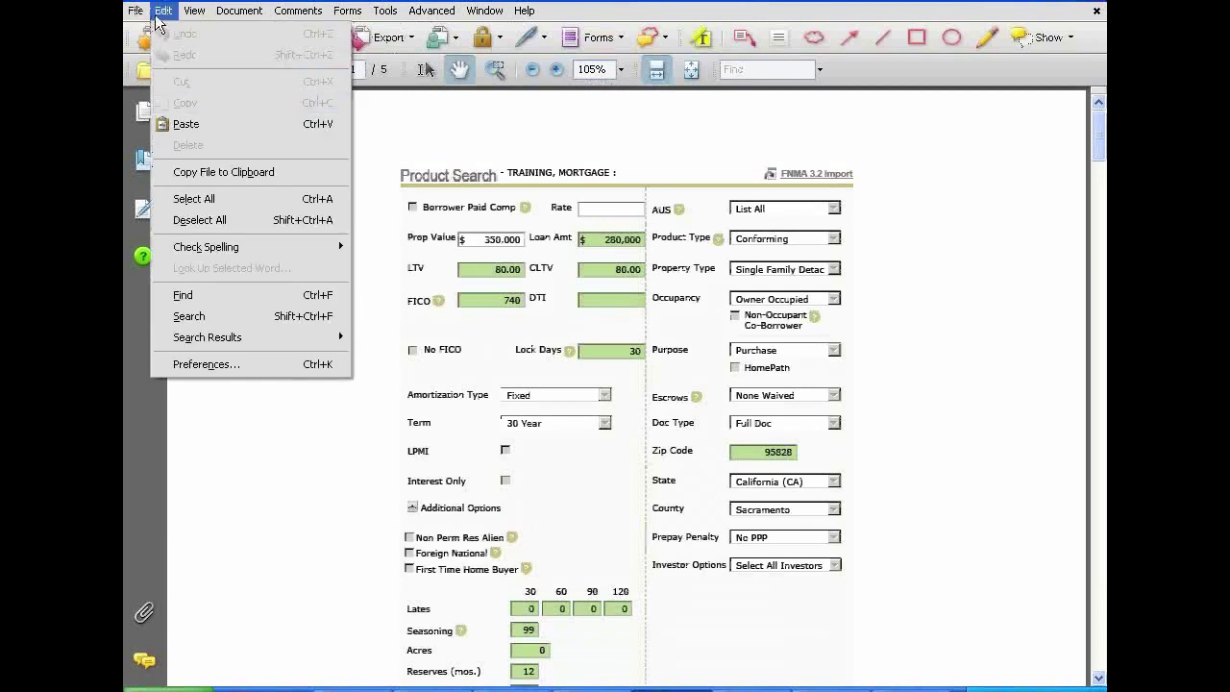
pyautogui.moveTo(136, 11)
pyautogui.click(717, 151)
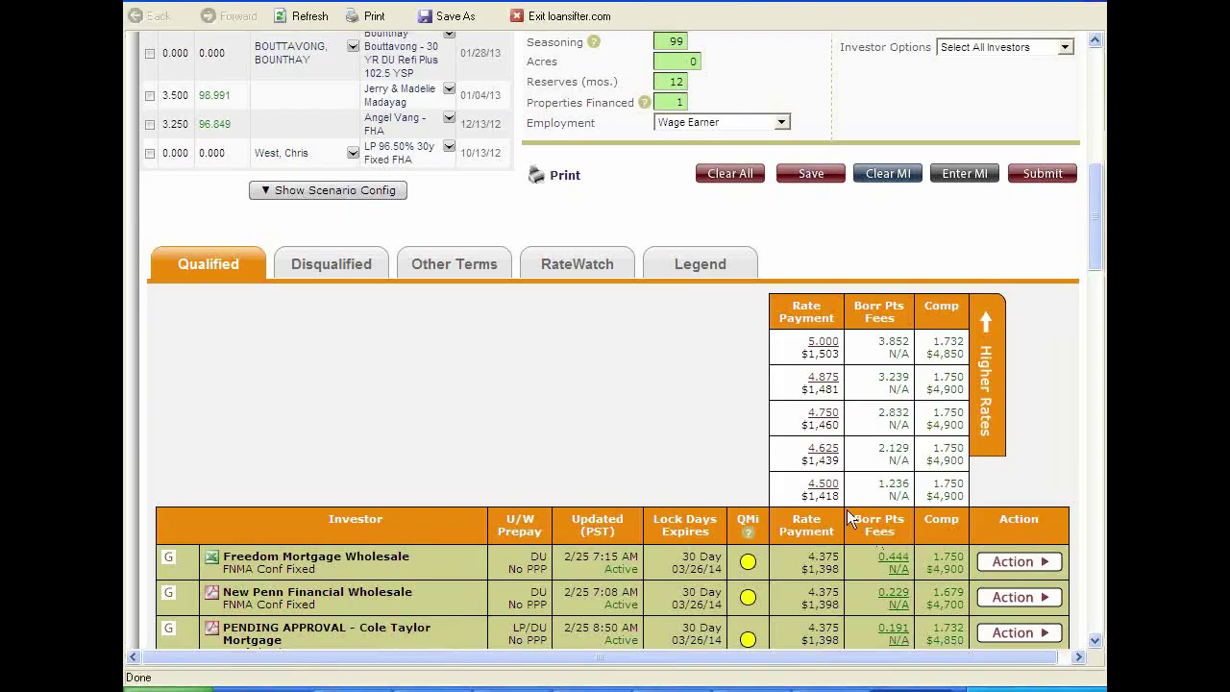
pyautogui.scroll(-4, 842, 499)
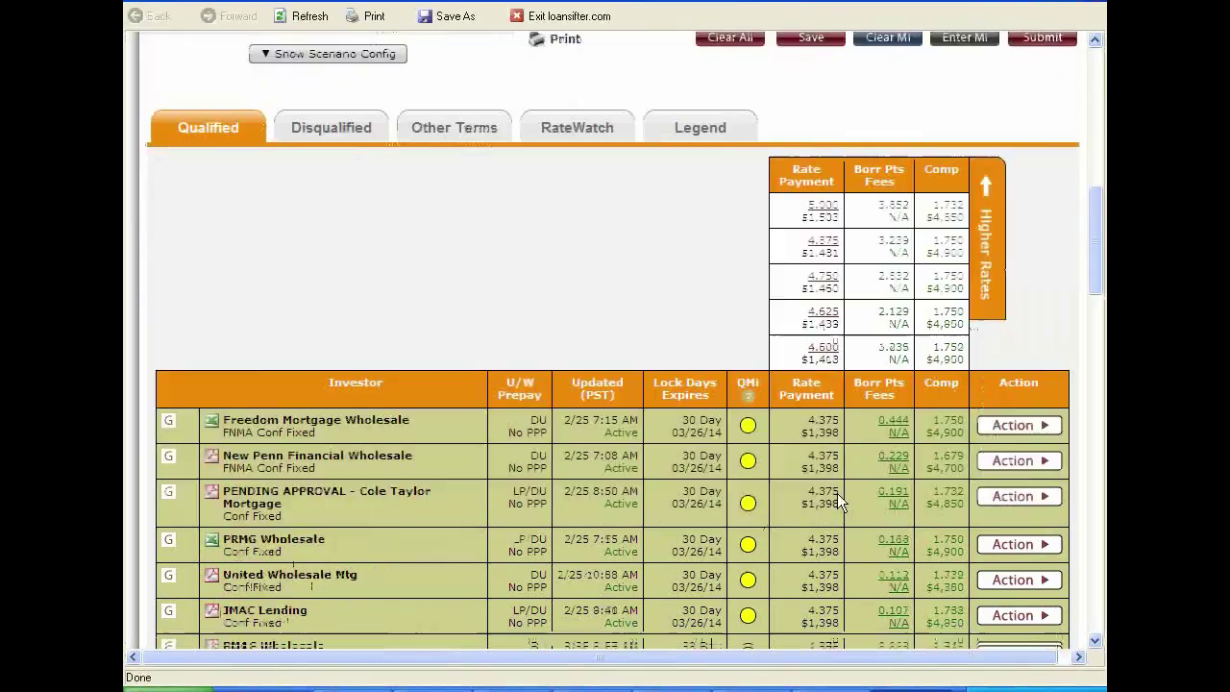
# Step: Print New American Funding's 4.375 rate breakdown to PDF, review it, and close the popup
pyautogui.scroll(-3, 593, 523)
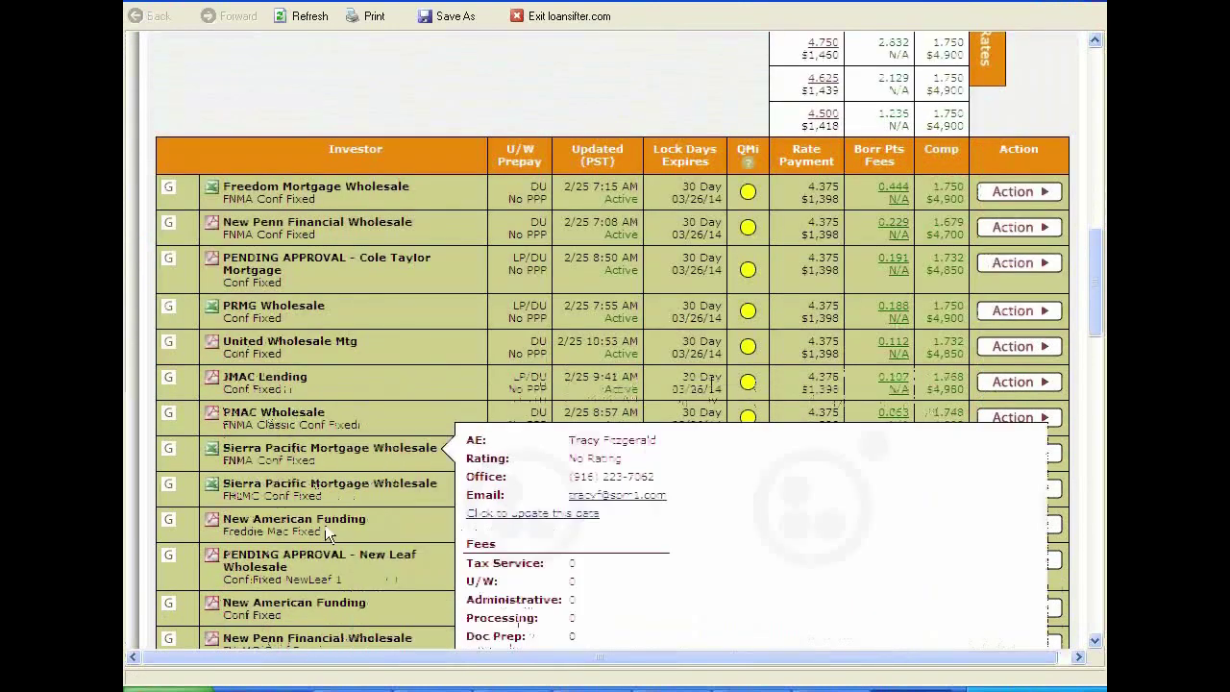
pyautogui.moveTo(297, 511)
pyautogui.scroll(-1, 297, 511)
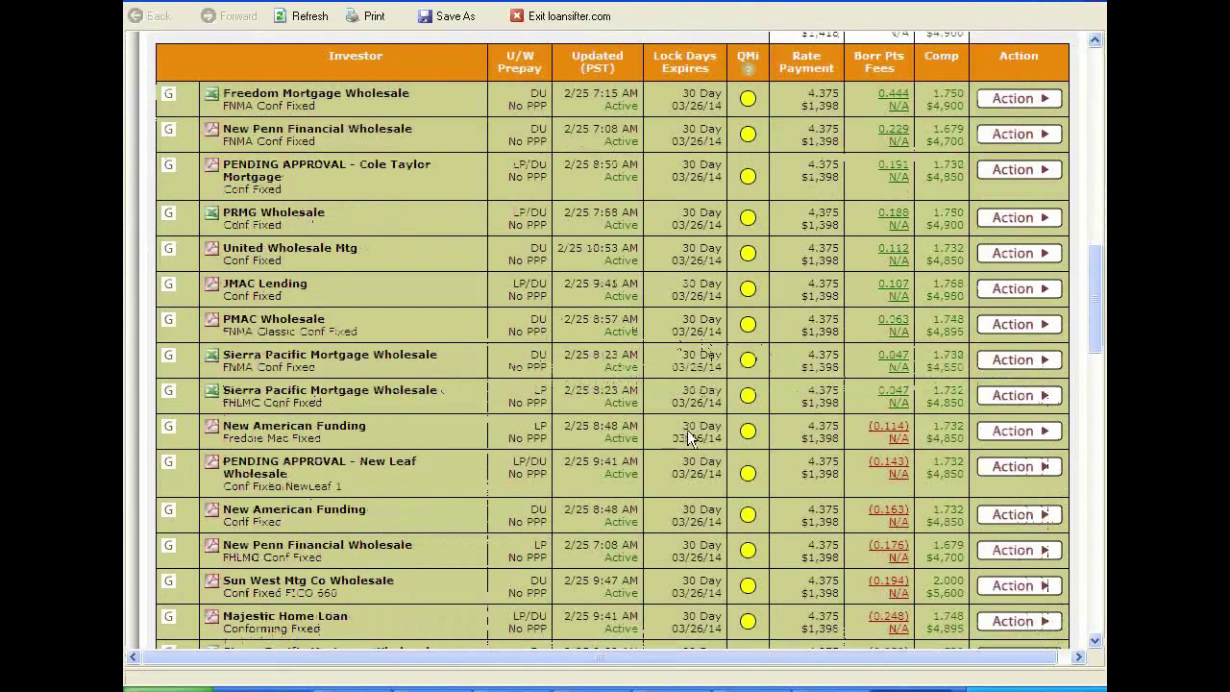
pyautogui.click(900, 428)
pyautogui.scroll(-4, 874, 472)
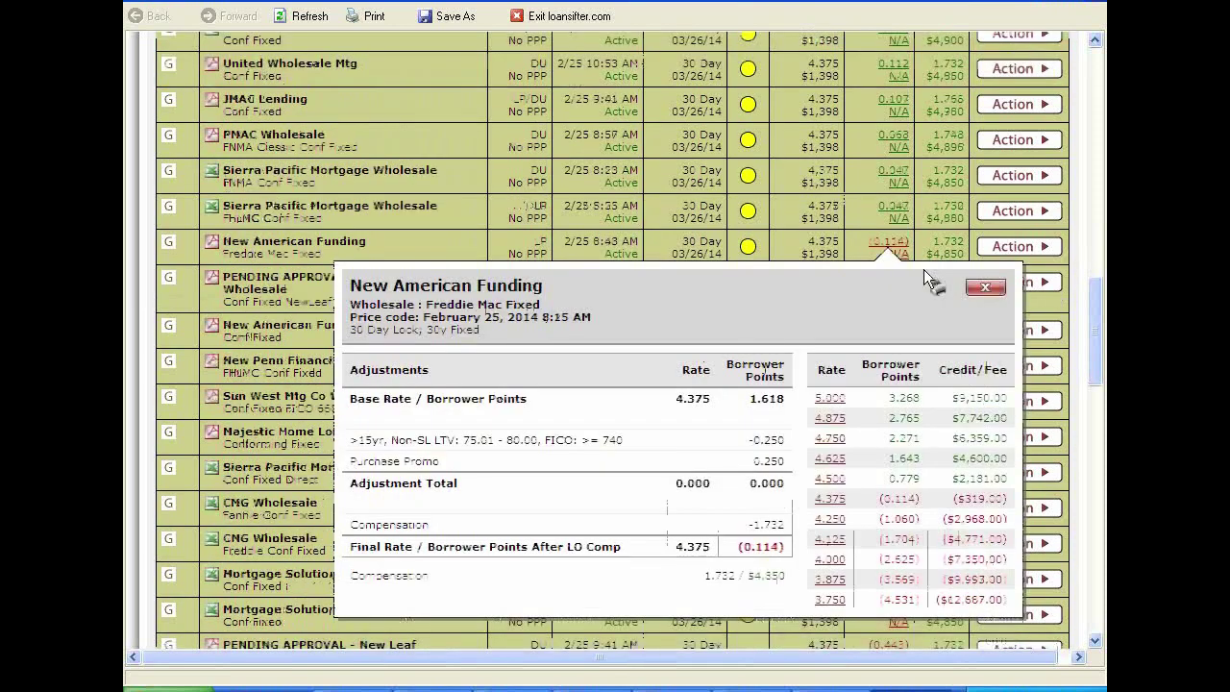
pyautogui.click(937, 285)
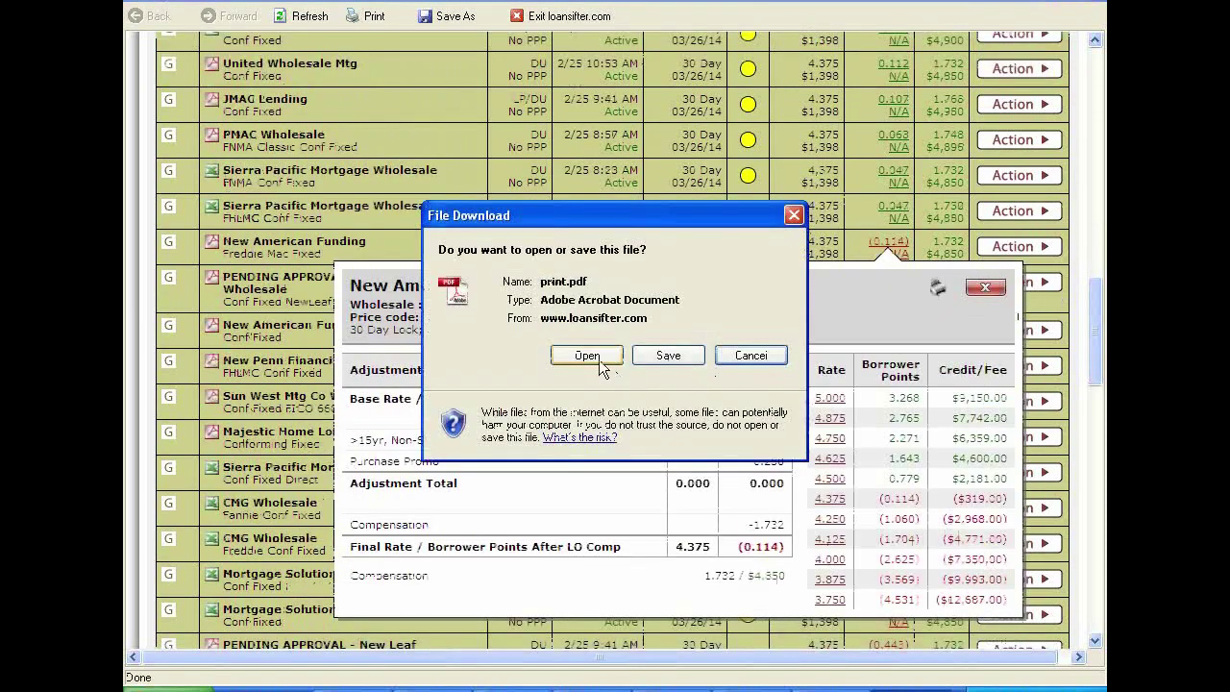
pyautogui.click(588, 356)
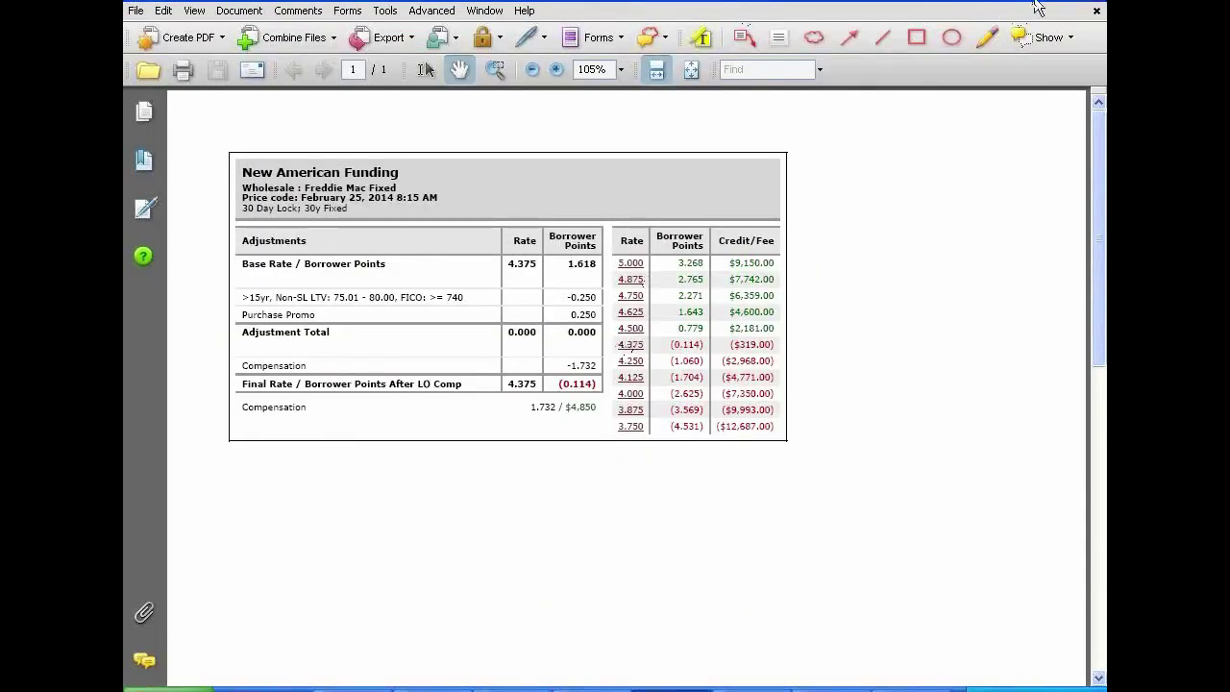
pyautogui.hotkey('alt', 'F4')
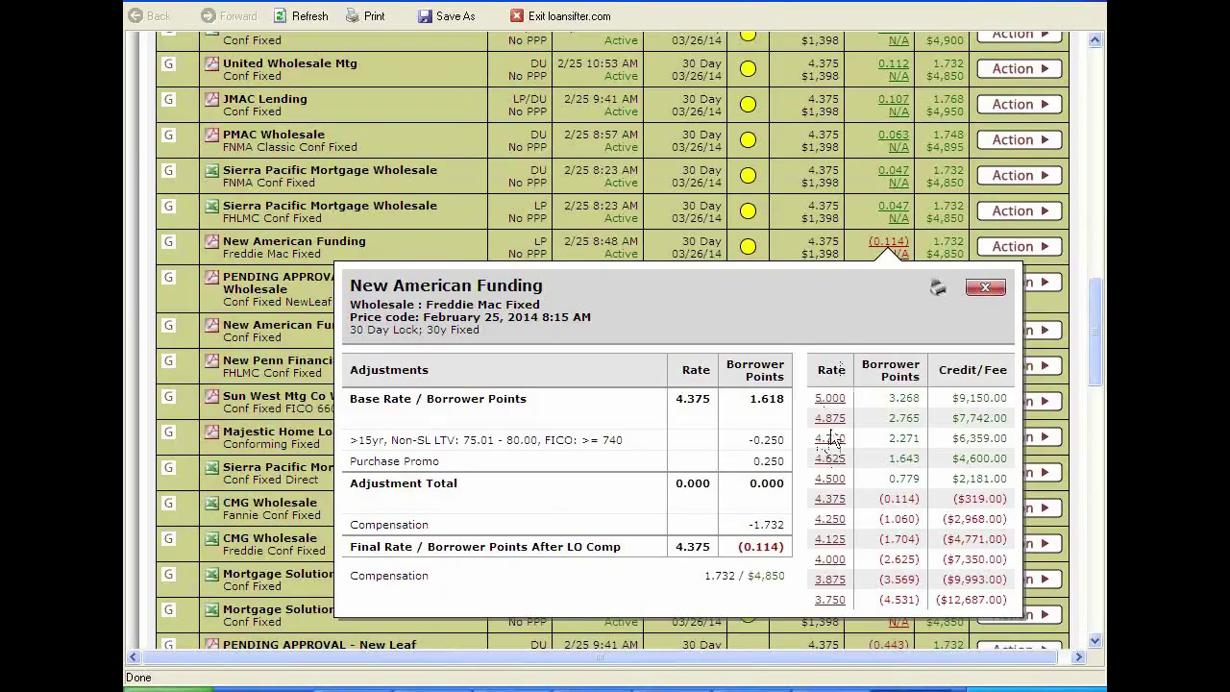
pyautogui.click(980, 286)
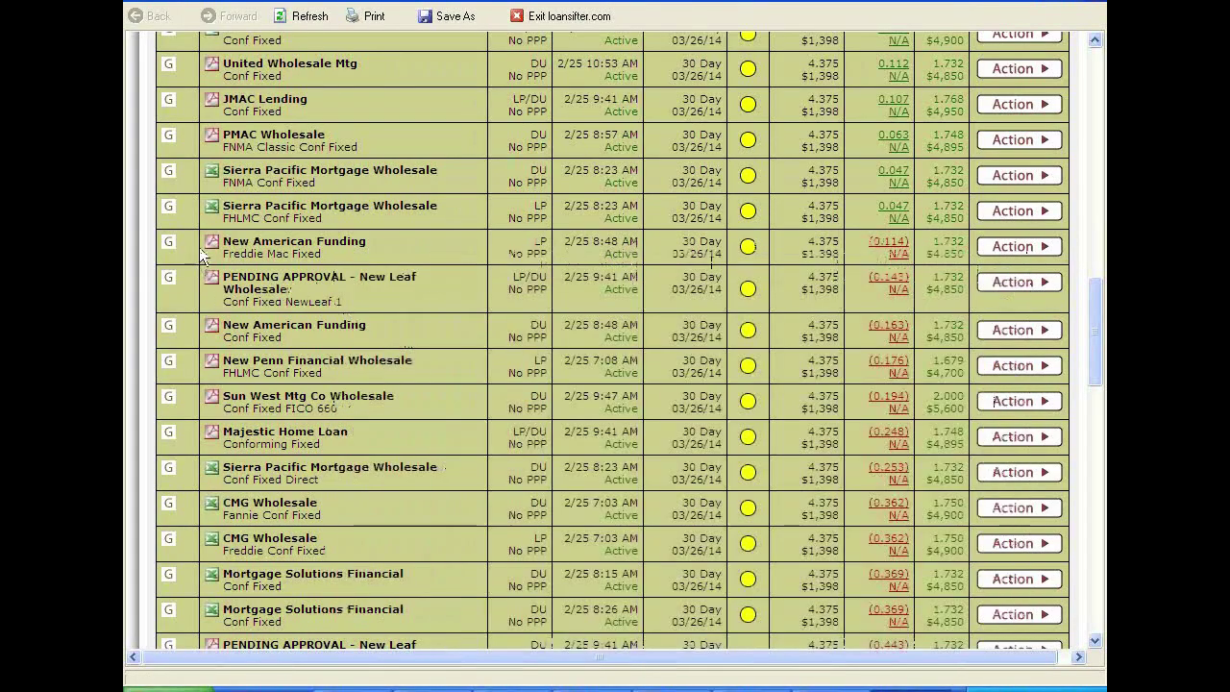
# Step: Download and review New American Funding's full rate sheet PDF, then return to Calyx Point
pyautogui.click(212, 247)
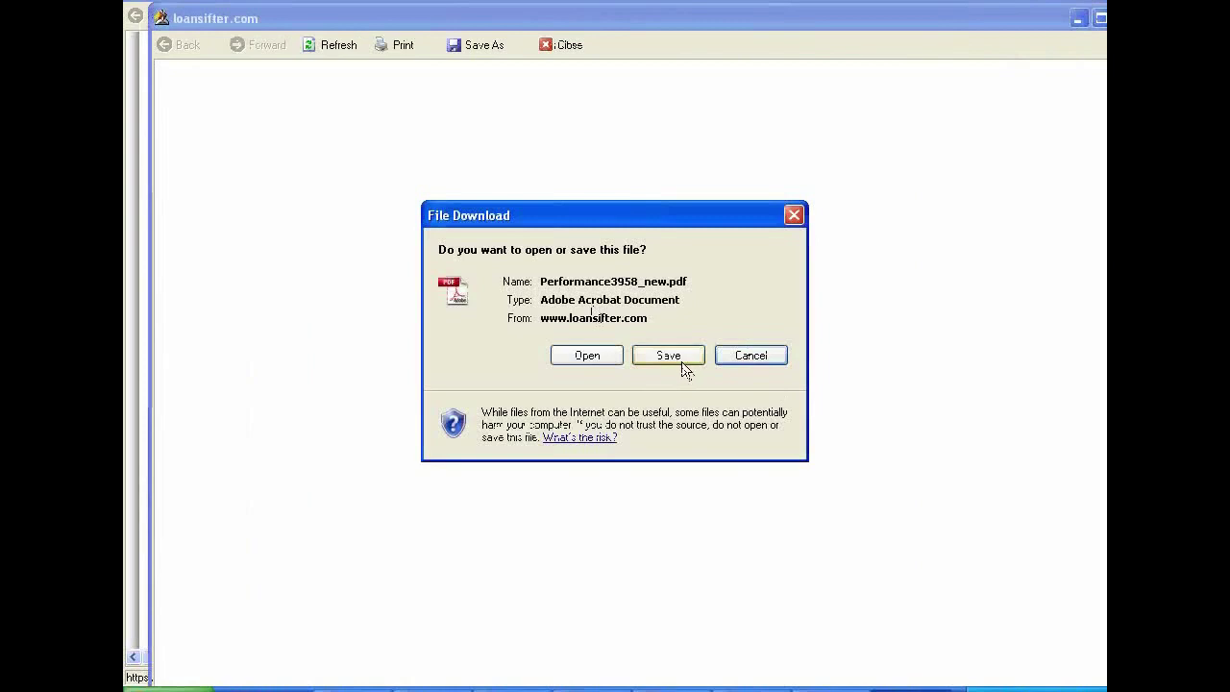
pyautogui.click(587, 355)
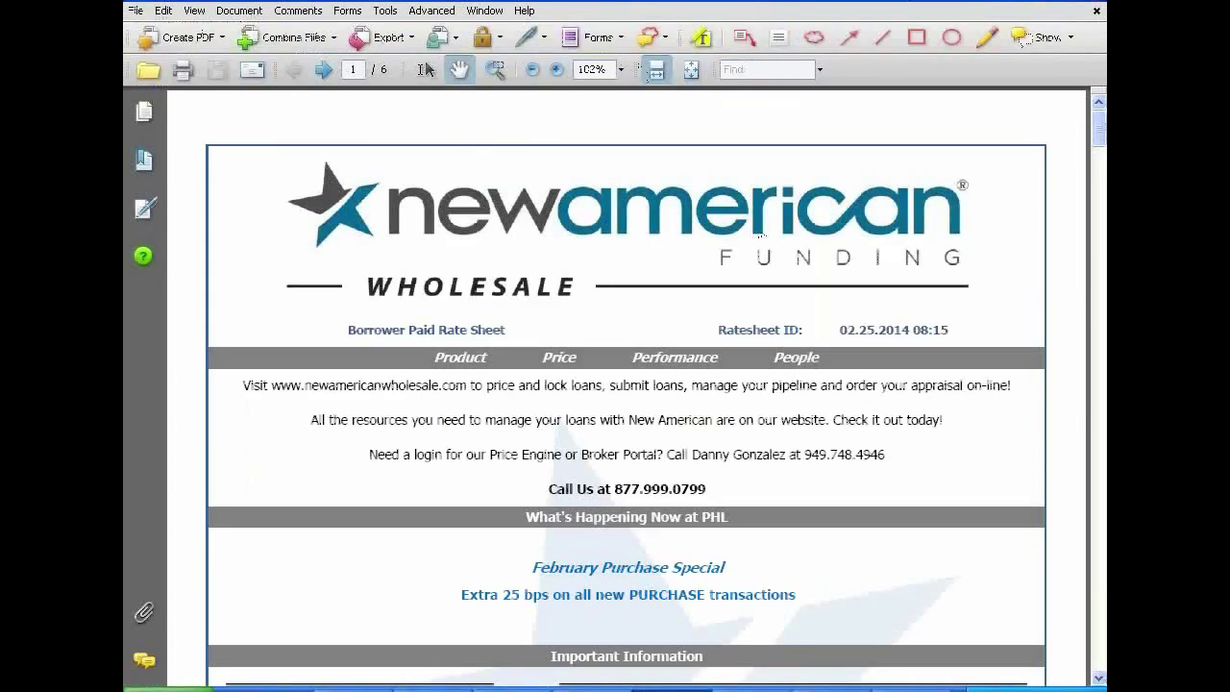
pyautogui.click(1096, 10)
pyautogui.click(563, 45)
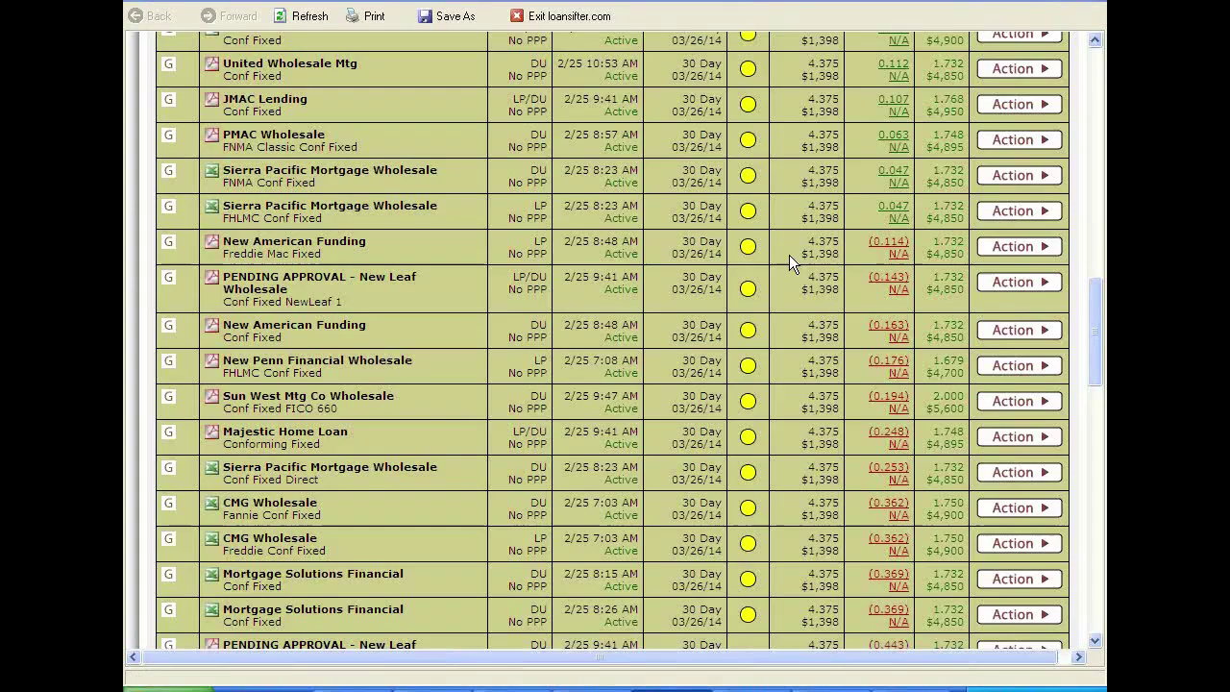
pyautogui.click(371, 282)
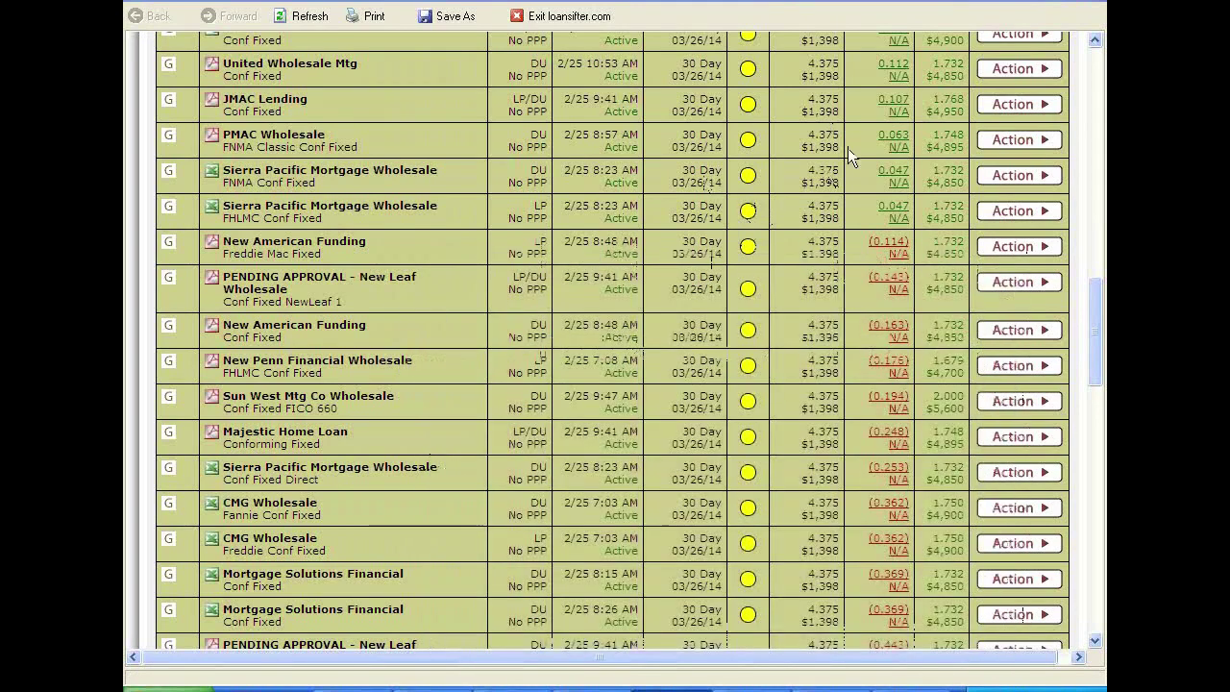
pyautogui.moveTo(1093, 292); pyautogui.dragTo(1057, 60)
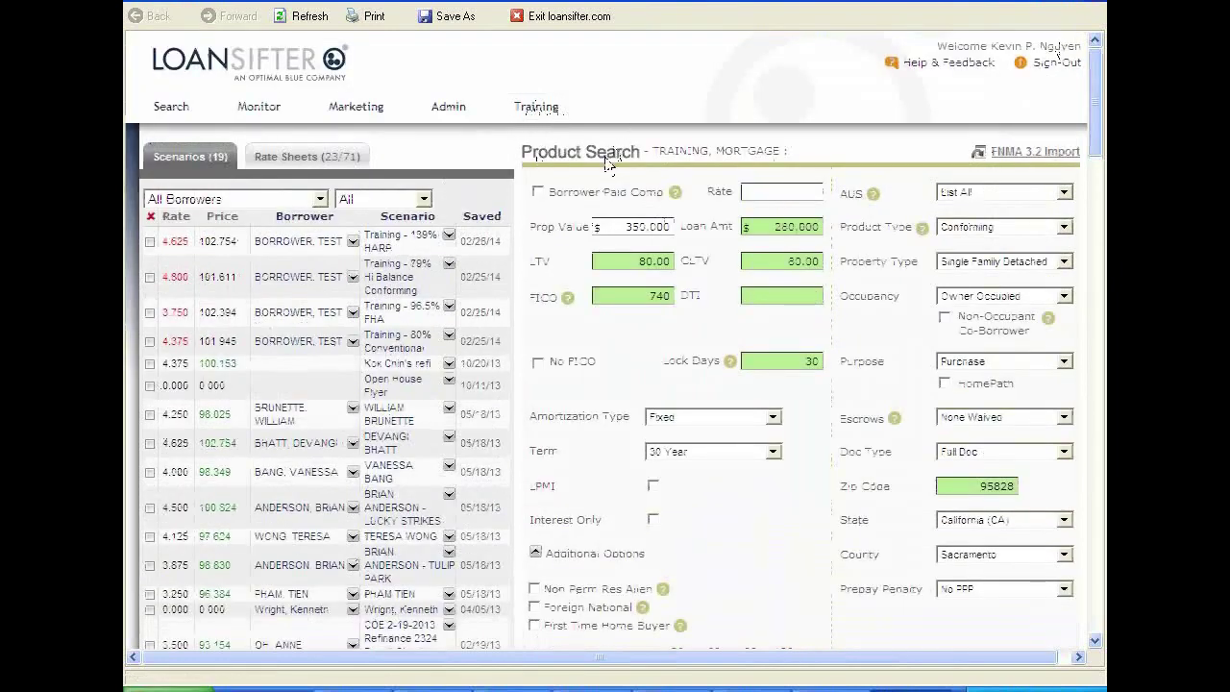
pyautogui.click(1053, 2)
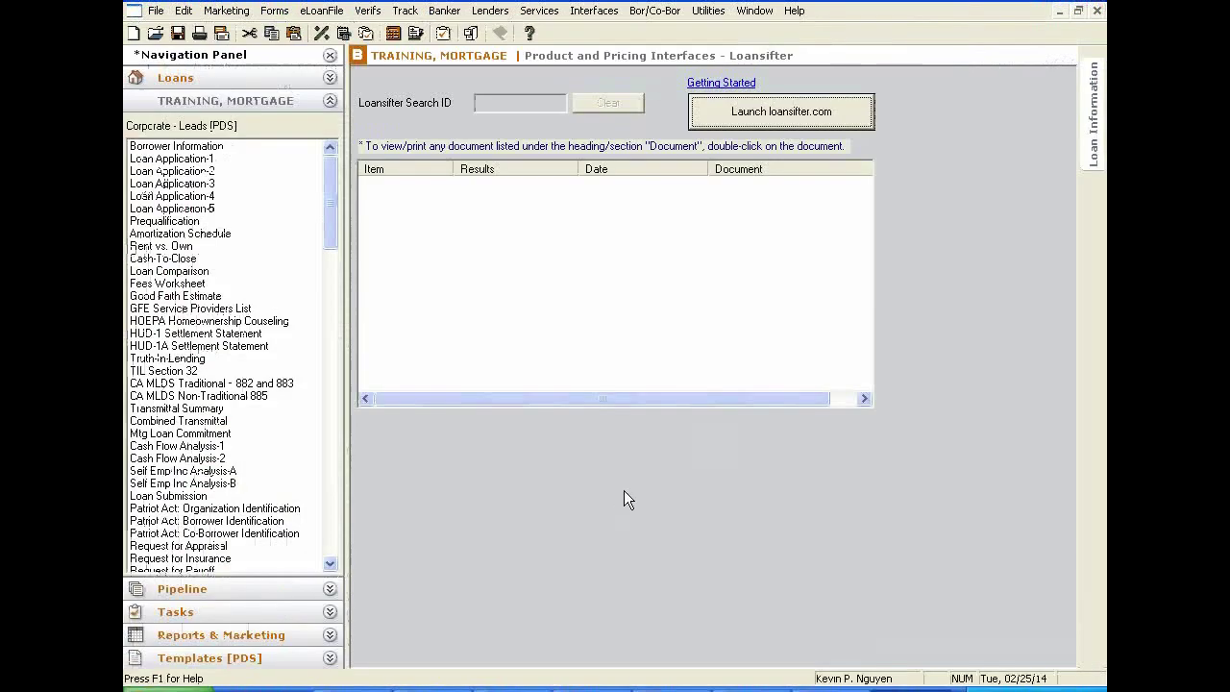
# Step: Open the TRAINING, MORTGAGE loan's Borrower Information form and the Utilities menu
pyautogui.click(176, 146)
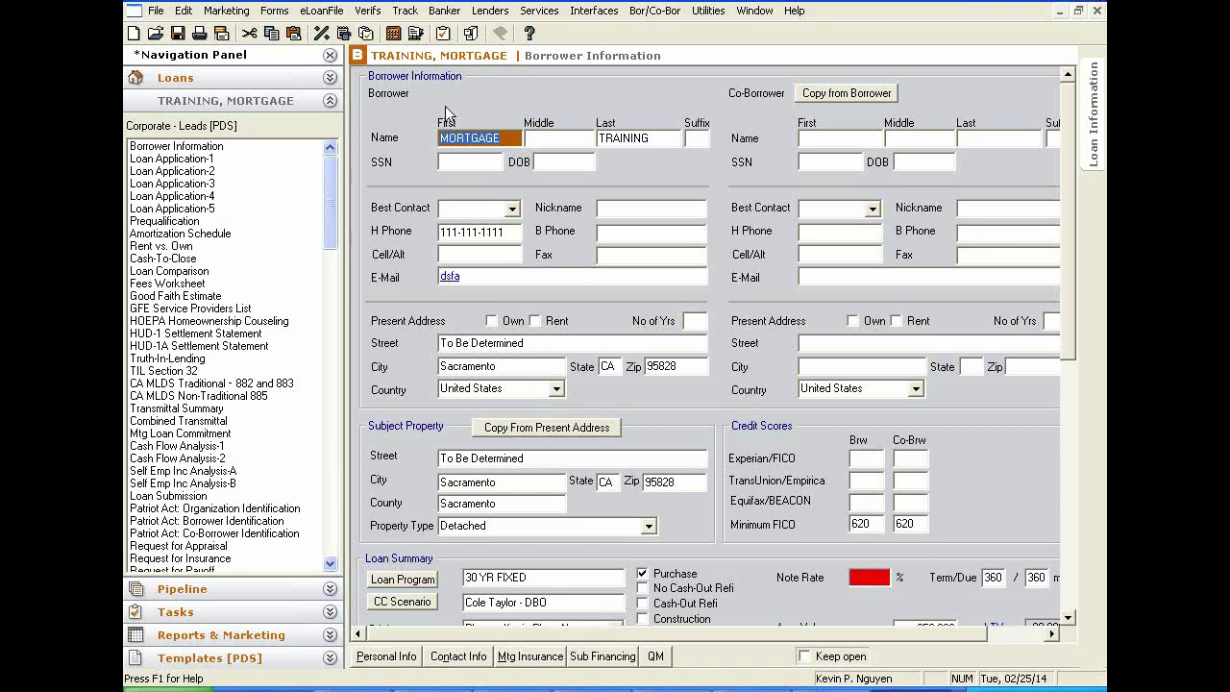
pyautogui.click(708, 11)
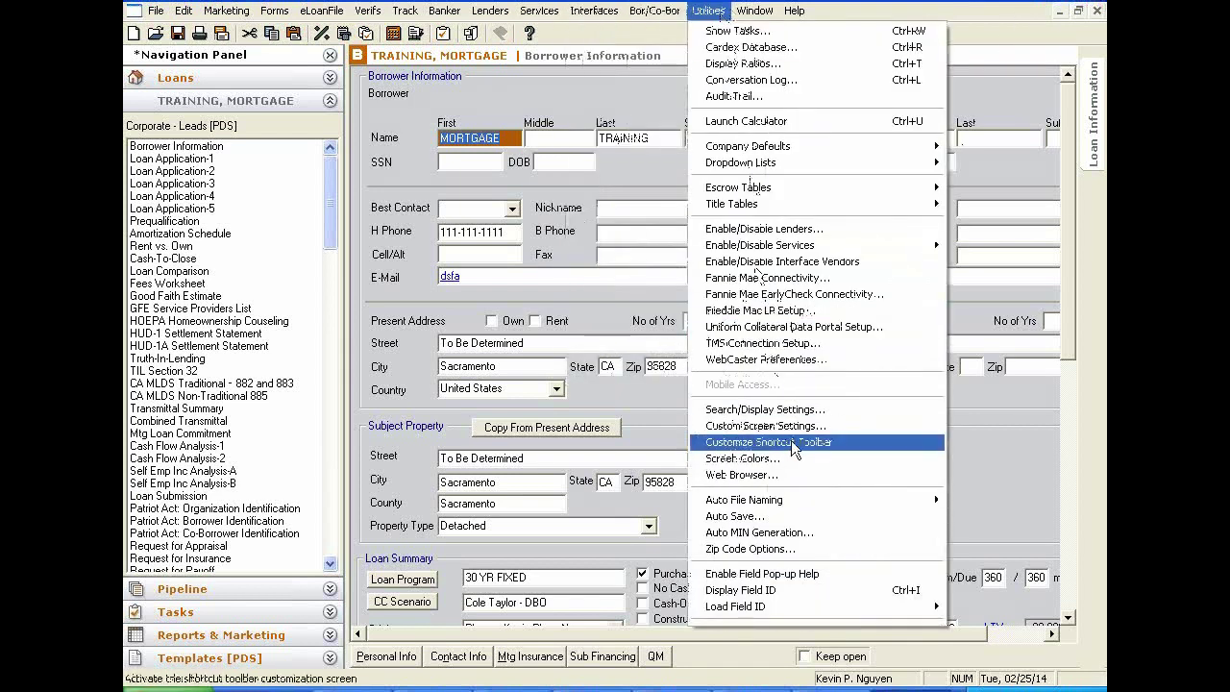
# Step: In Setup Shortcut Bar, move Anti-Steering Disclosure, then the tax return request, to the top
pyautogui.click(791, 440)
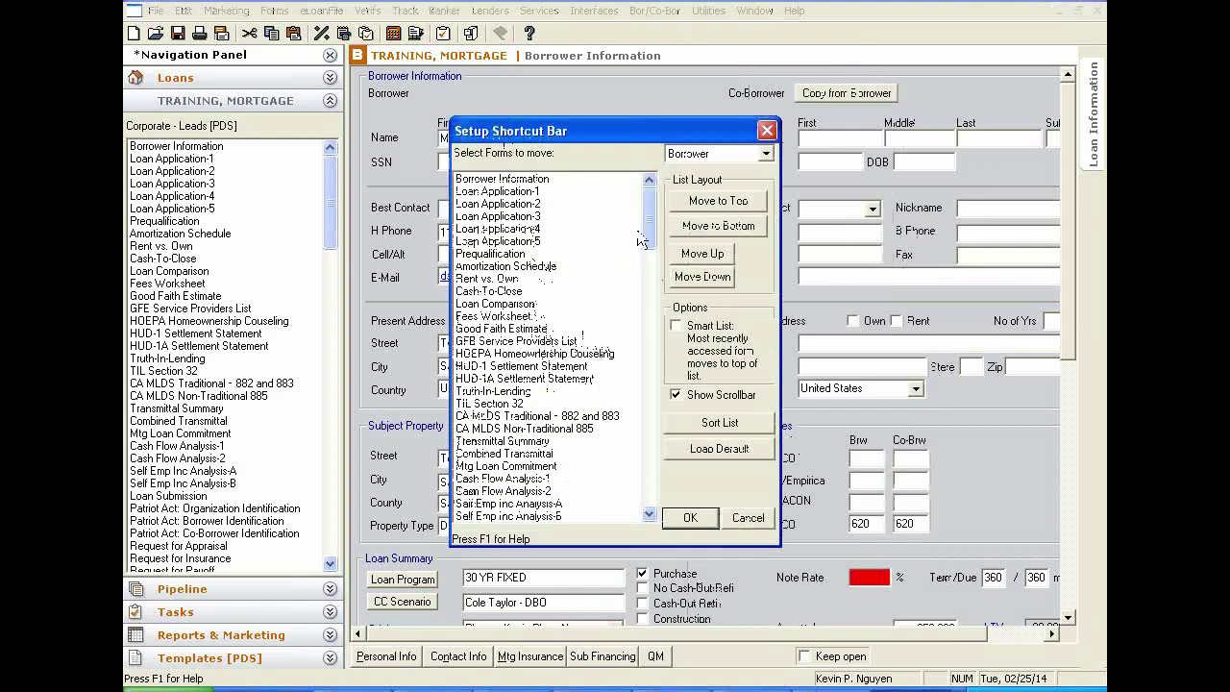
pyautogui.moveTo(651, 211); pyautogui.dragTo(647, 301)
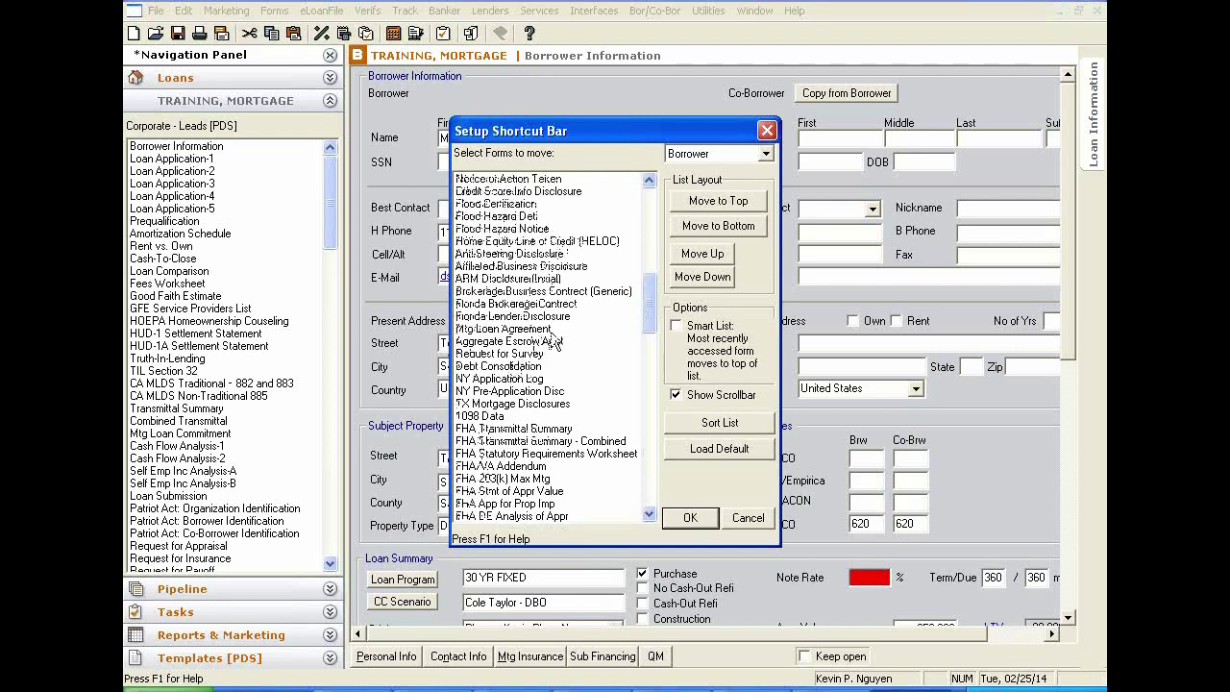
pyautogui.click(534, 254)
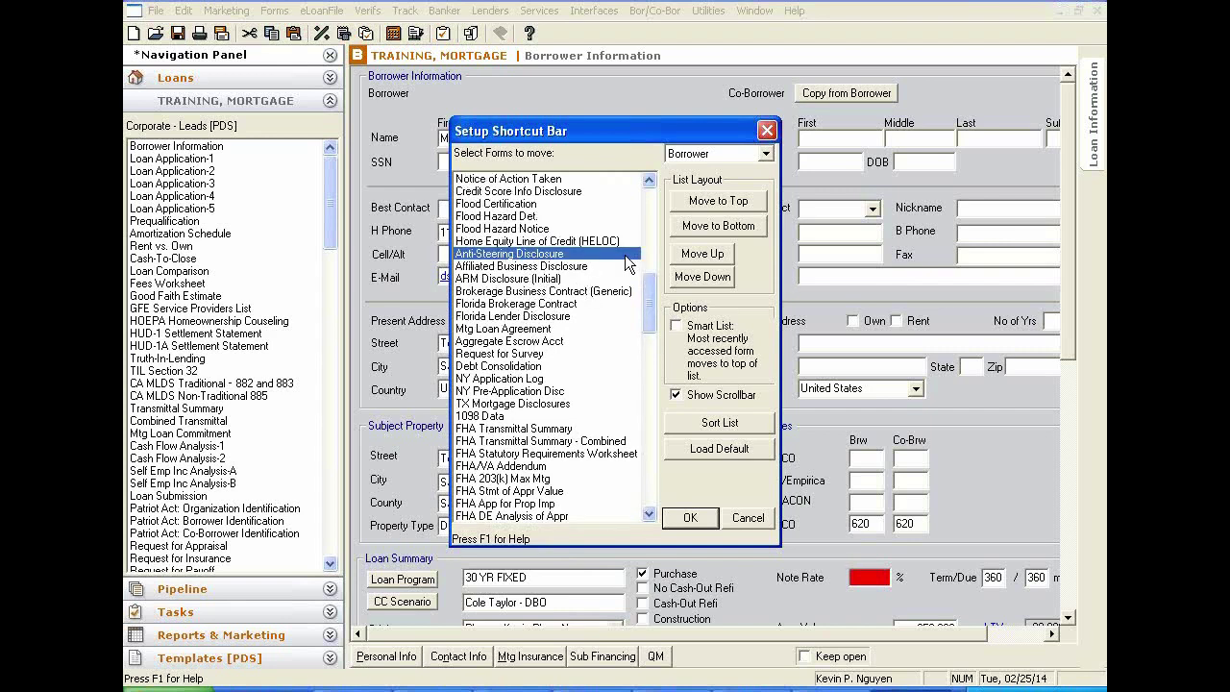
pyautogui.click(721, 202)
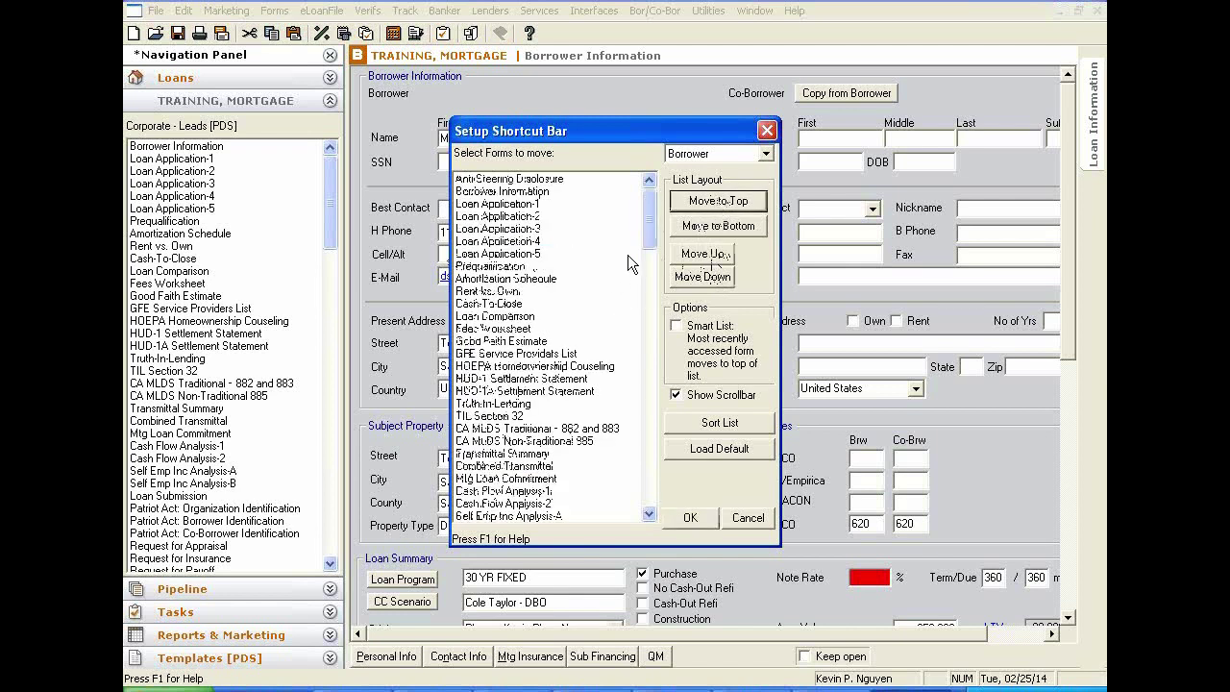
pyautogui.moveTo(649, 231); pyautogui.dragTo(651, 294)
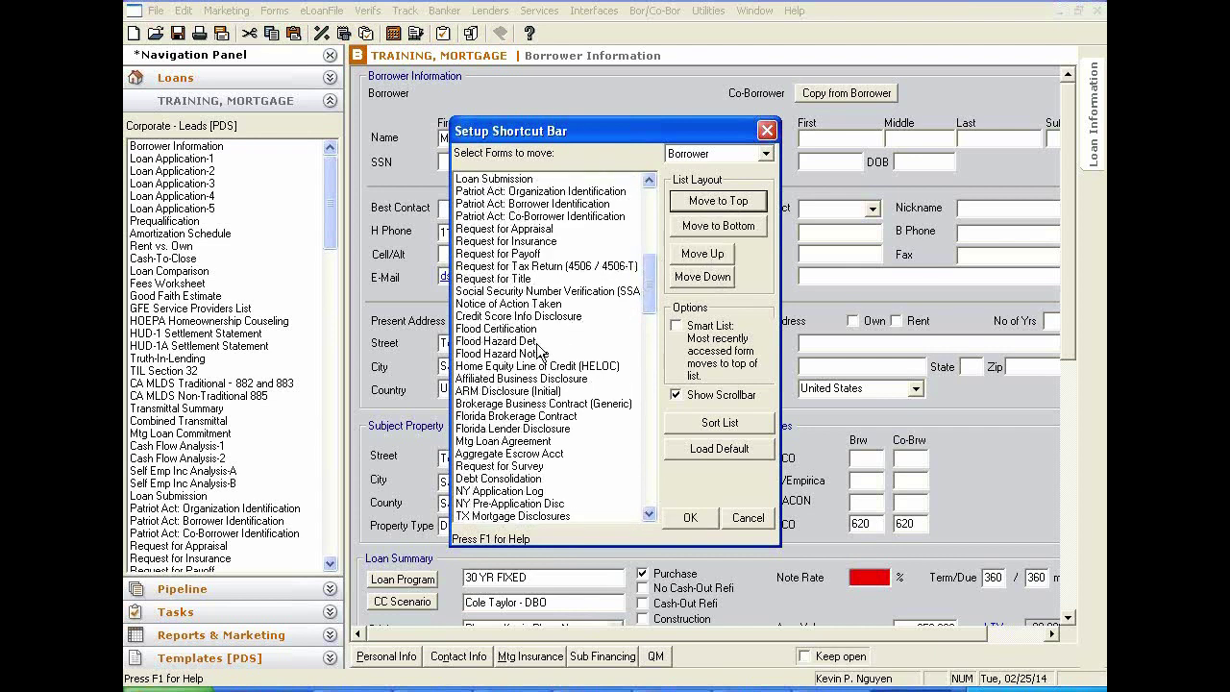
pyautogui.click(544, 267)
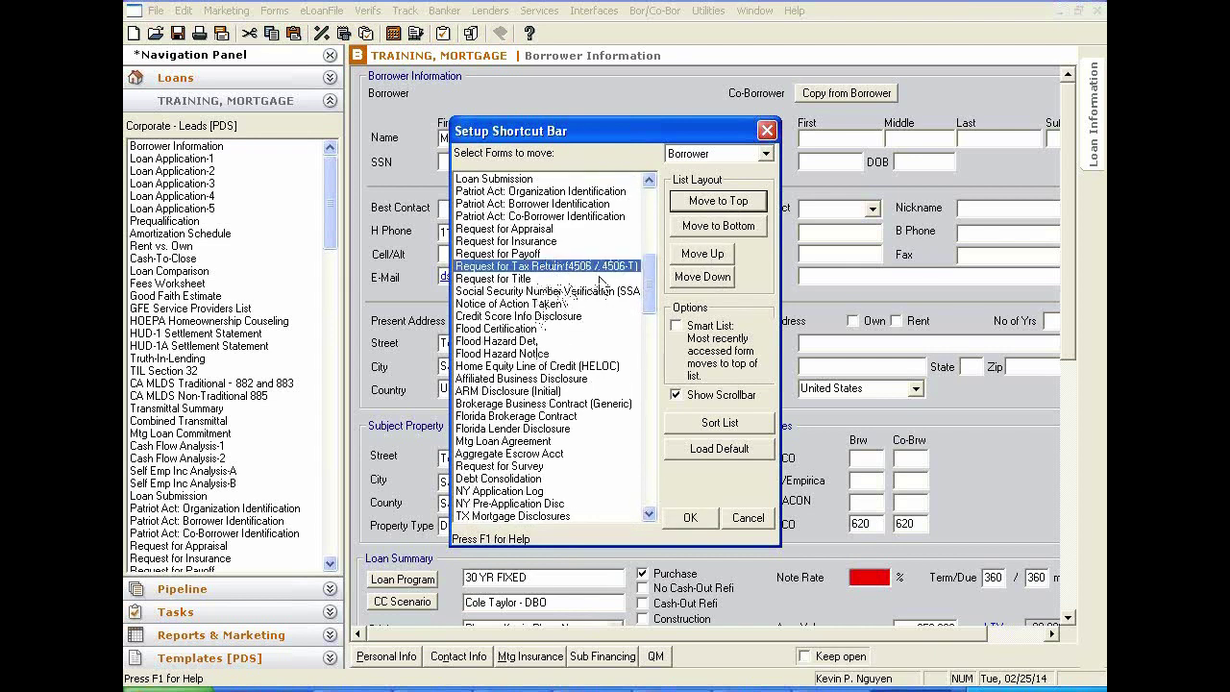
pyautogui.click(706, 204)
# Step: Move Truth-In-Lending and then Good Faith Estimate to the top of the form list
pyautogui.moveTo(649, 203); pyautogui.dragTo(649, 249)
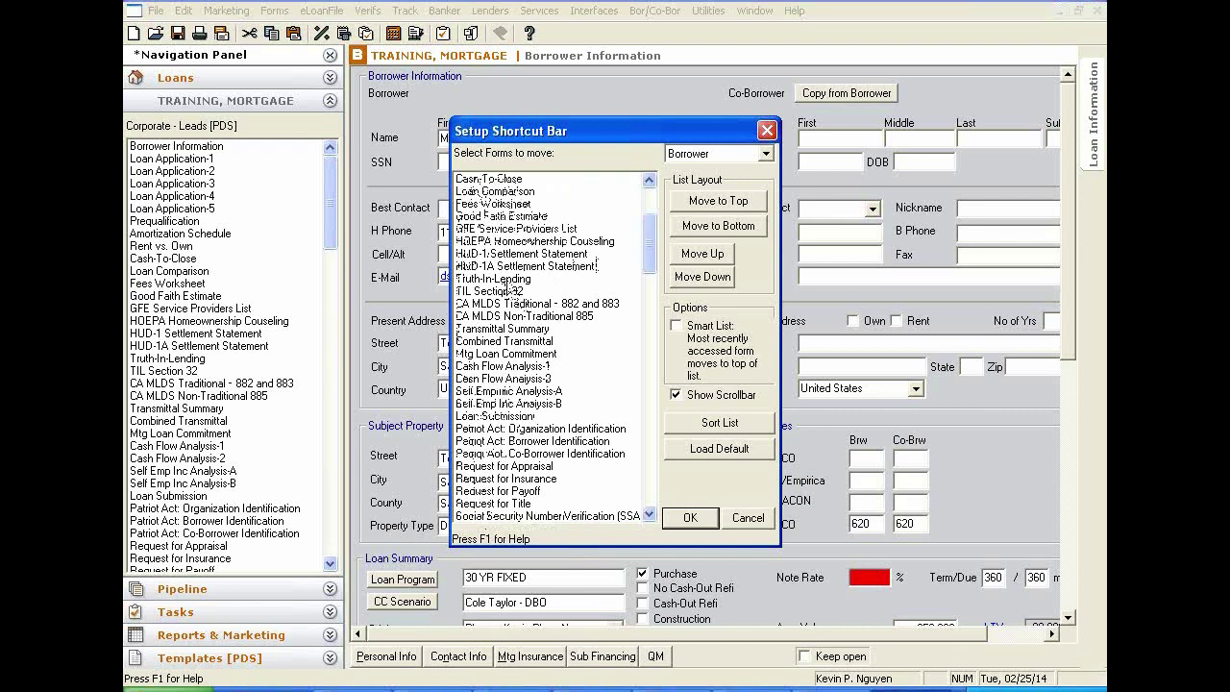
pyautogui.click(508, 280)
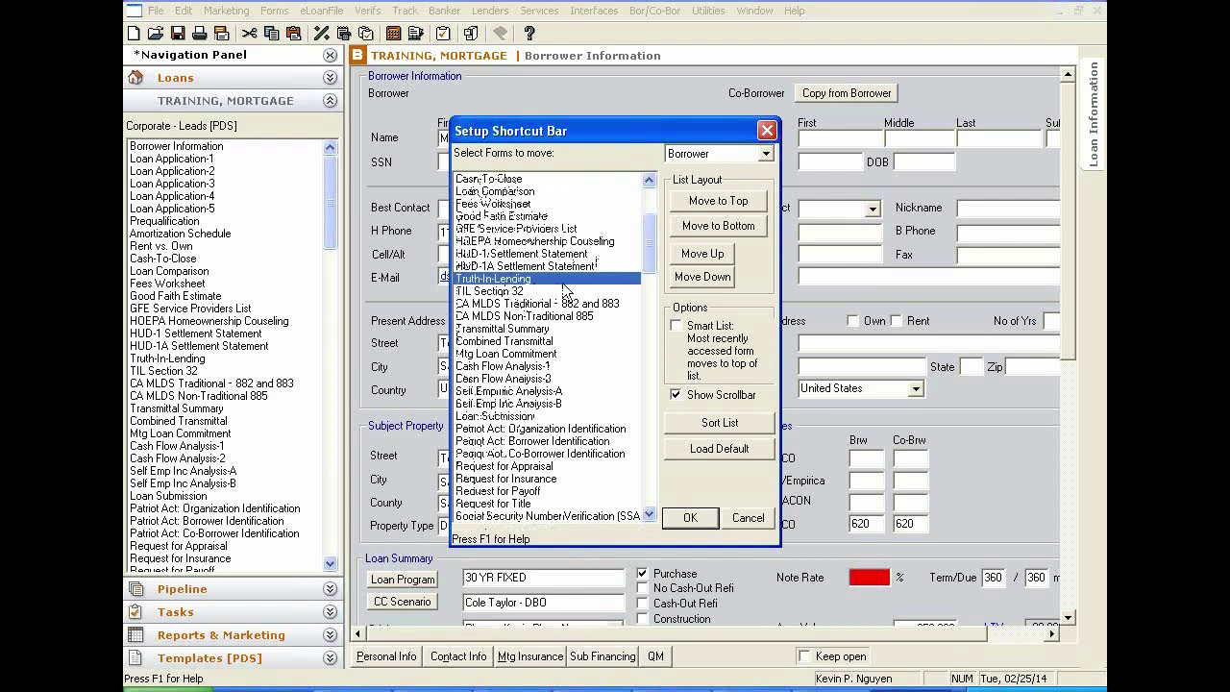
pyautogui.click(715, 202)
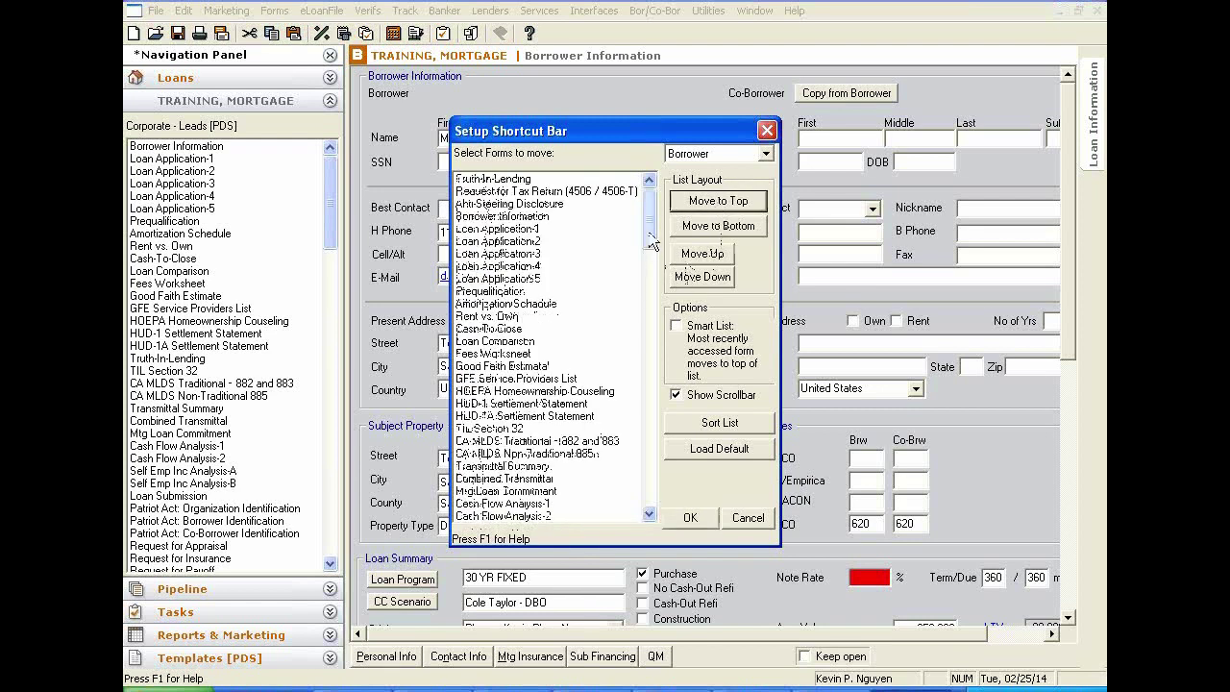
pyautogui.scroll(-3, 649, 240)
pyautogui.moveTo(646, 247); pyautogui.dragTo(649, 248)
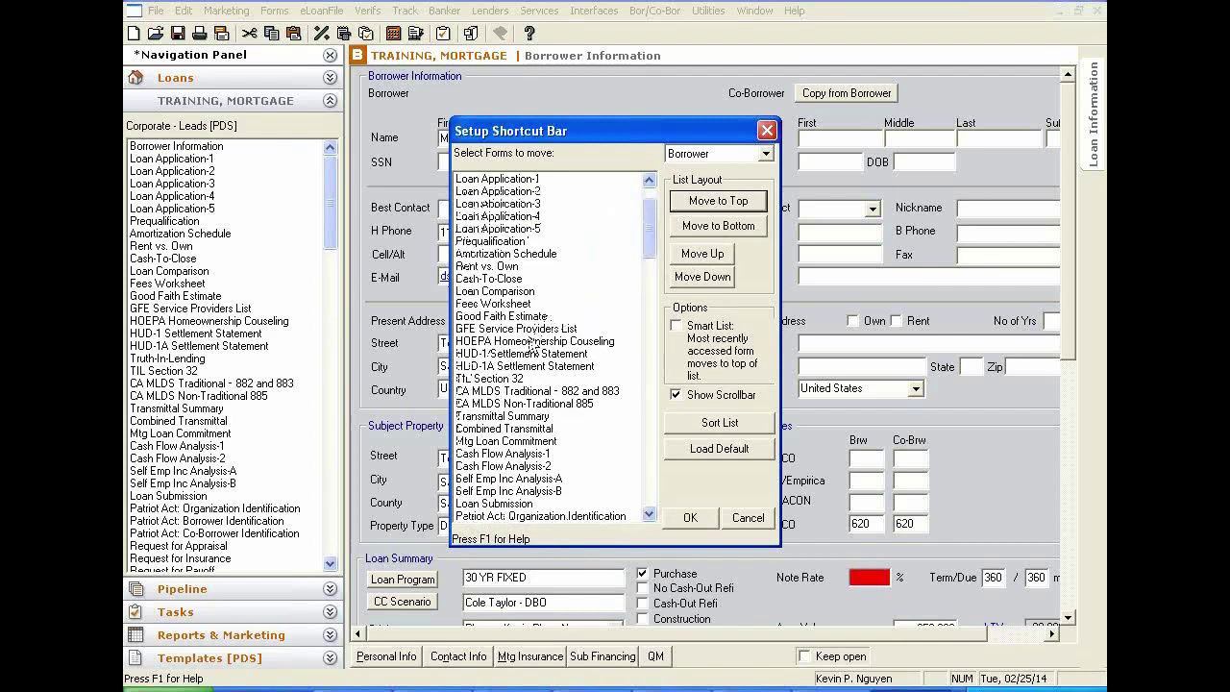
pyautogui.click(527, 317)
pyautogui.click(715, 204)
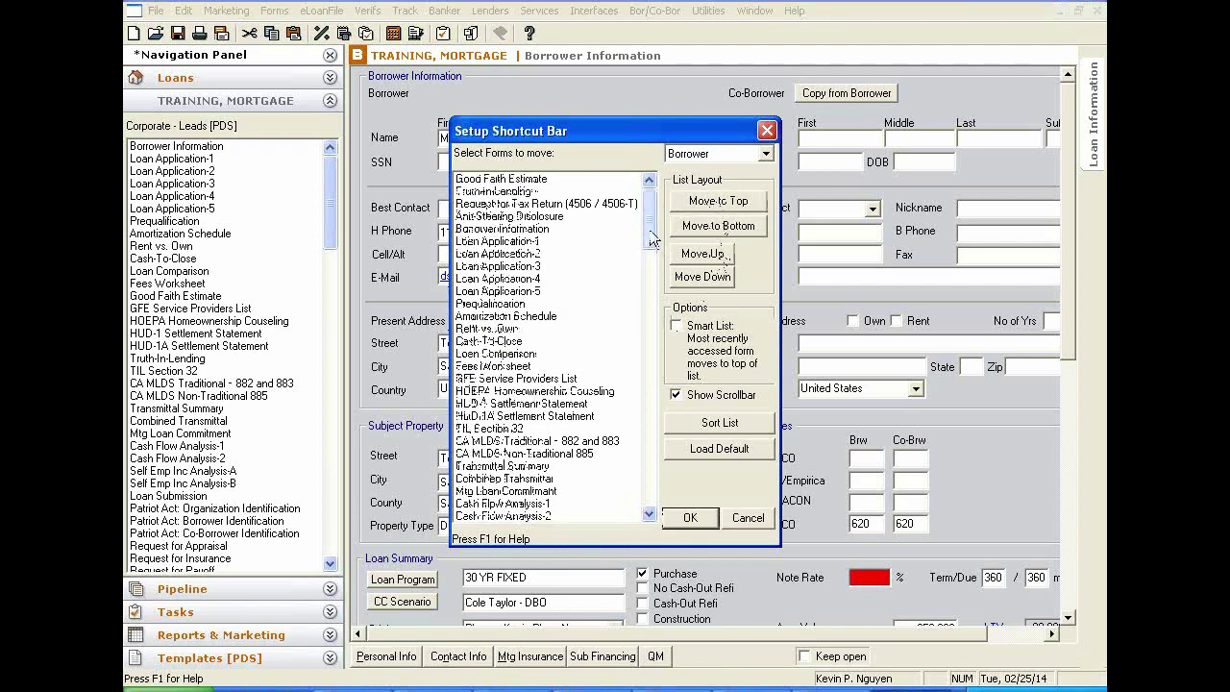
# Step: Put Fees Worksheet at the top with Anti-Steering Disclosure directly below it
pyautogui.click(519, 366)
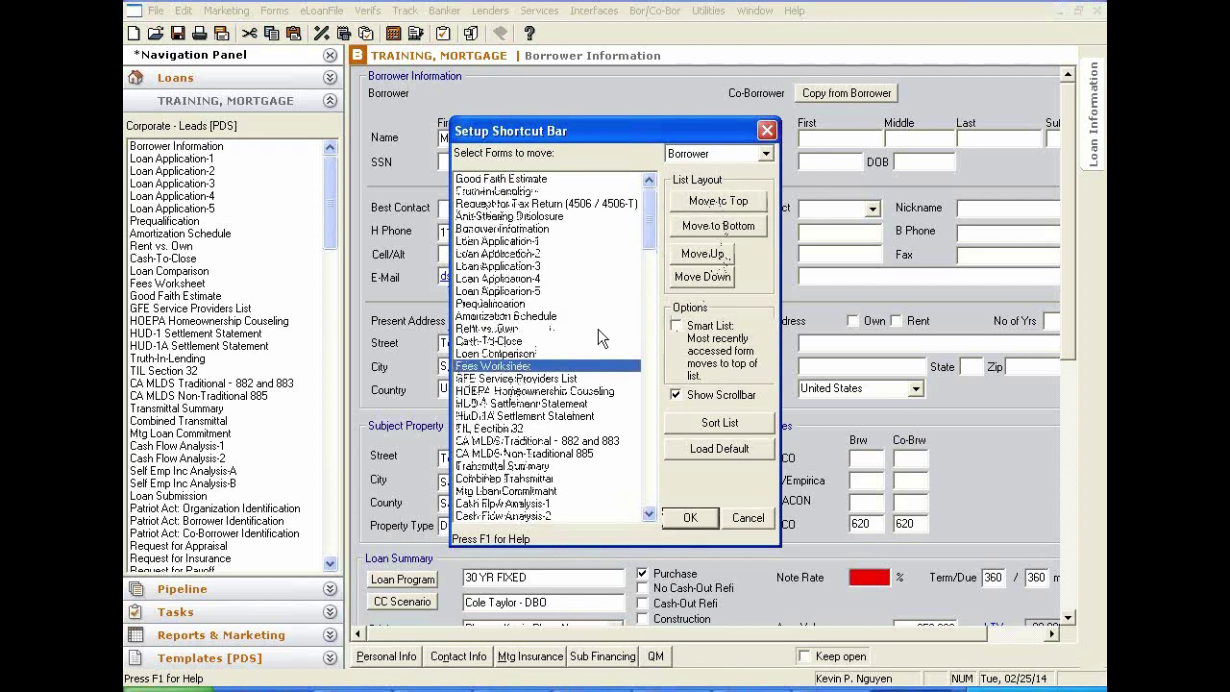
pyautogui.click(695, 199)
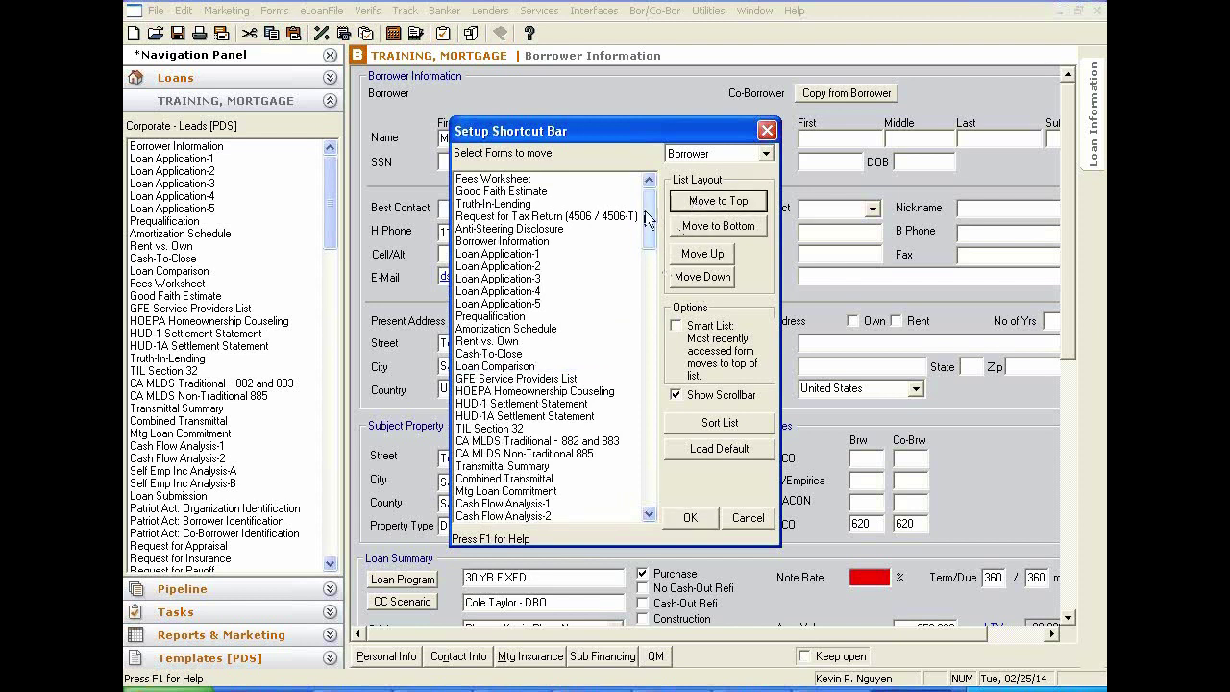
pyautogui.click(523, 230)
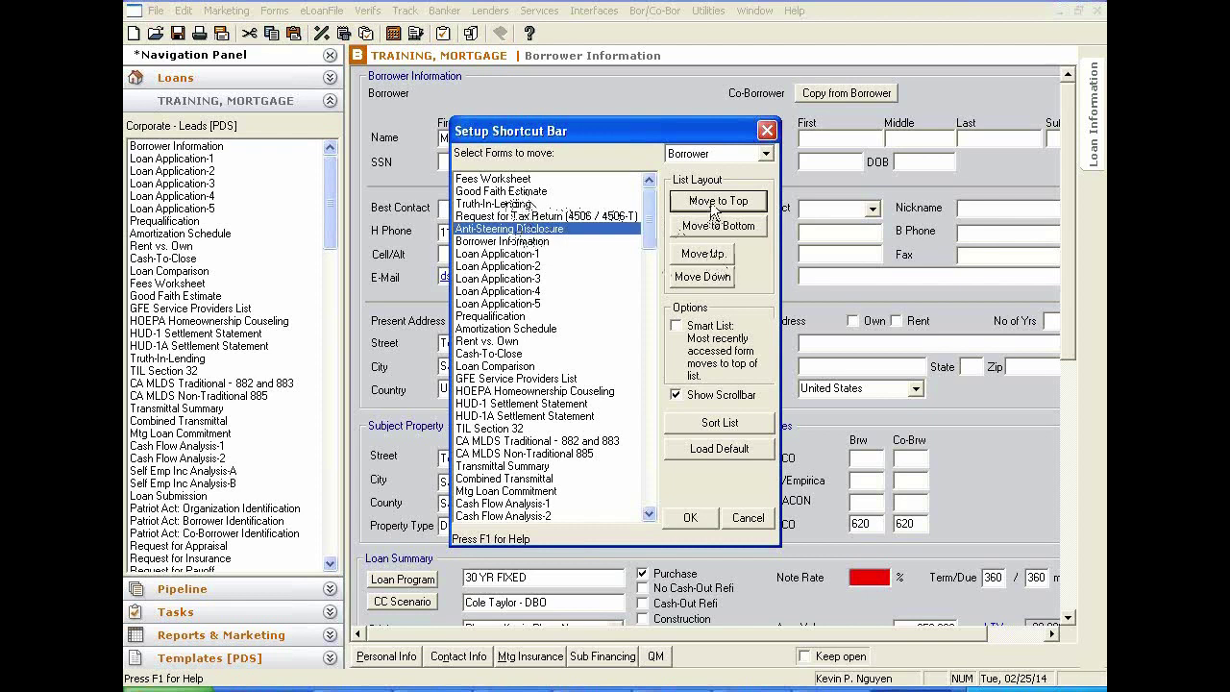
pyautogui.click(713, 206)
pyautogui.click(525, 181)
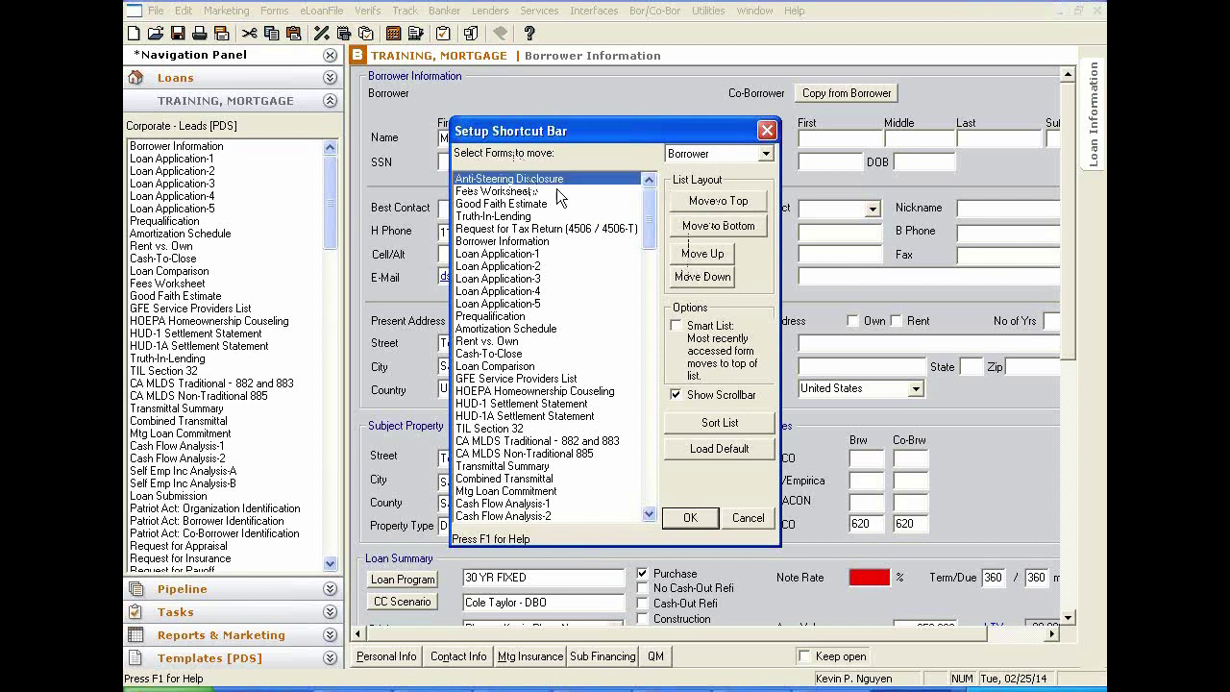
pyautogui.click(704, 276)
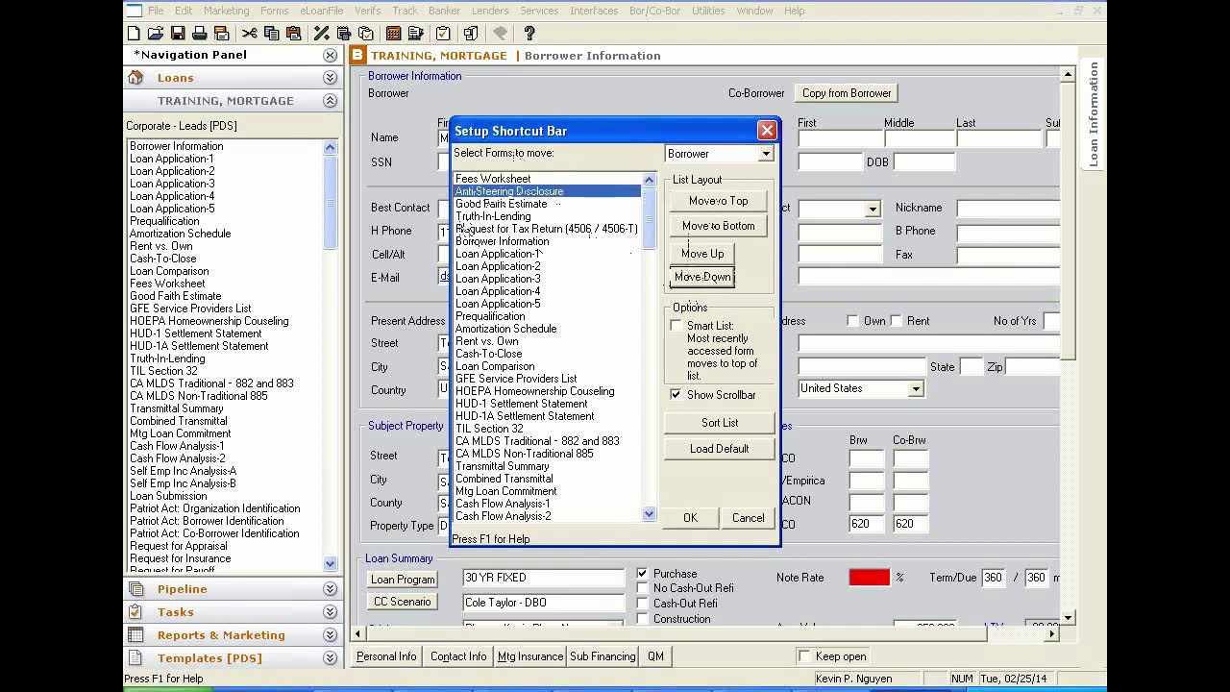
pyautogui.click(515, 204)
pyautogui.click(508, 180)
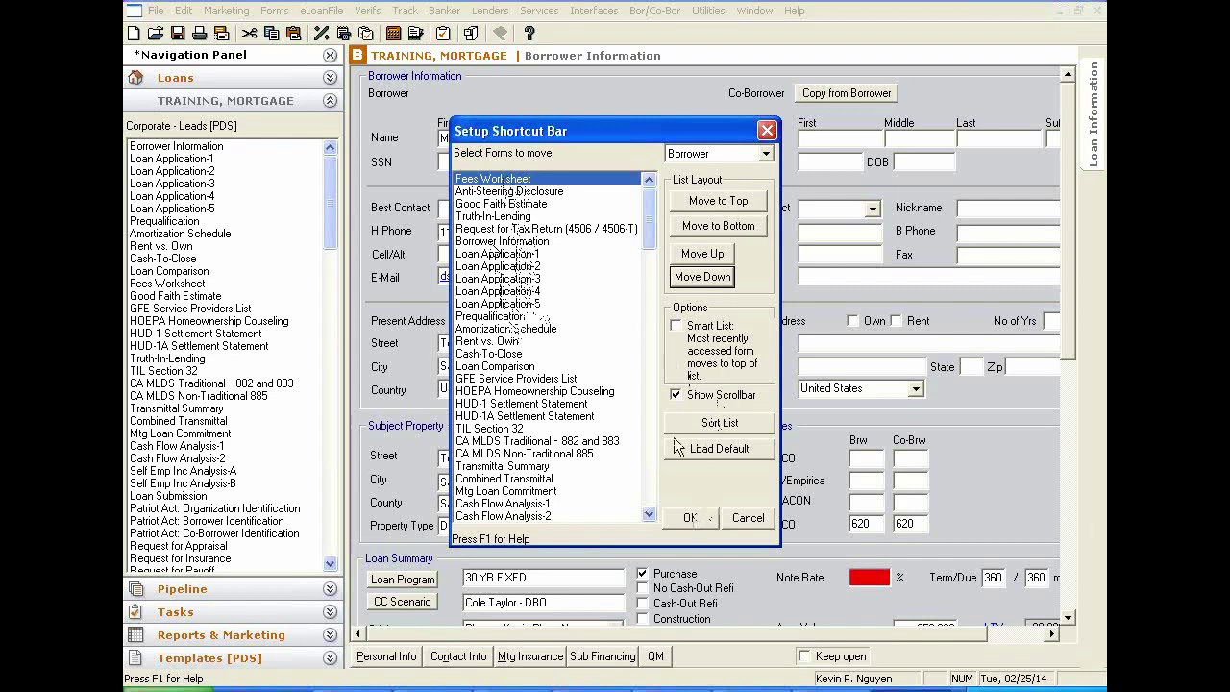
pyautogui.scroll(-3, 511, 419)
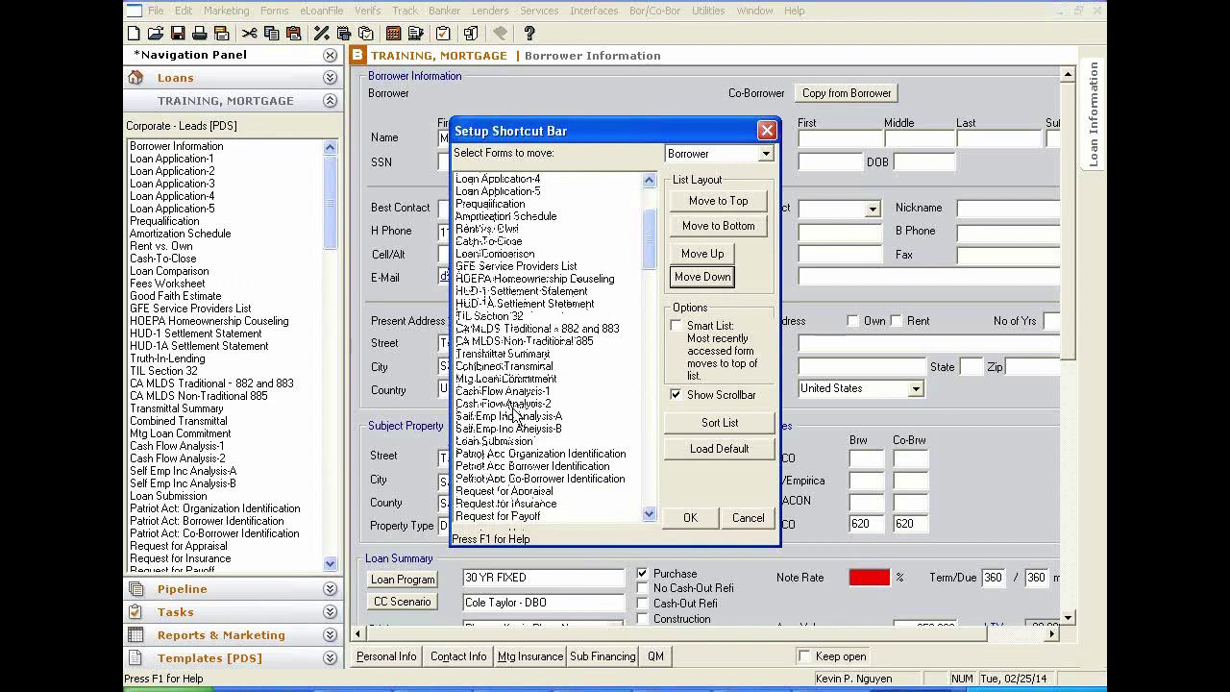
pyautogui.scroll(3, 516, 415)
# Step: Apply the new form order and enter a 4.375 note rate on Borrower Information
pyautogui.click(690, 518)
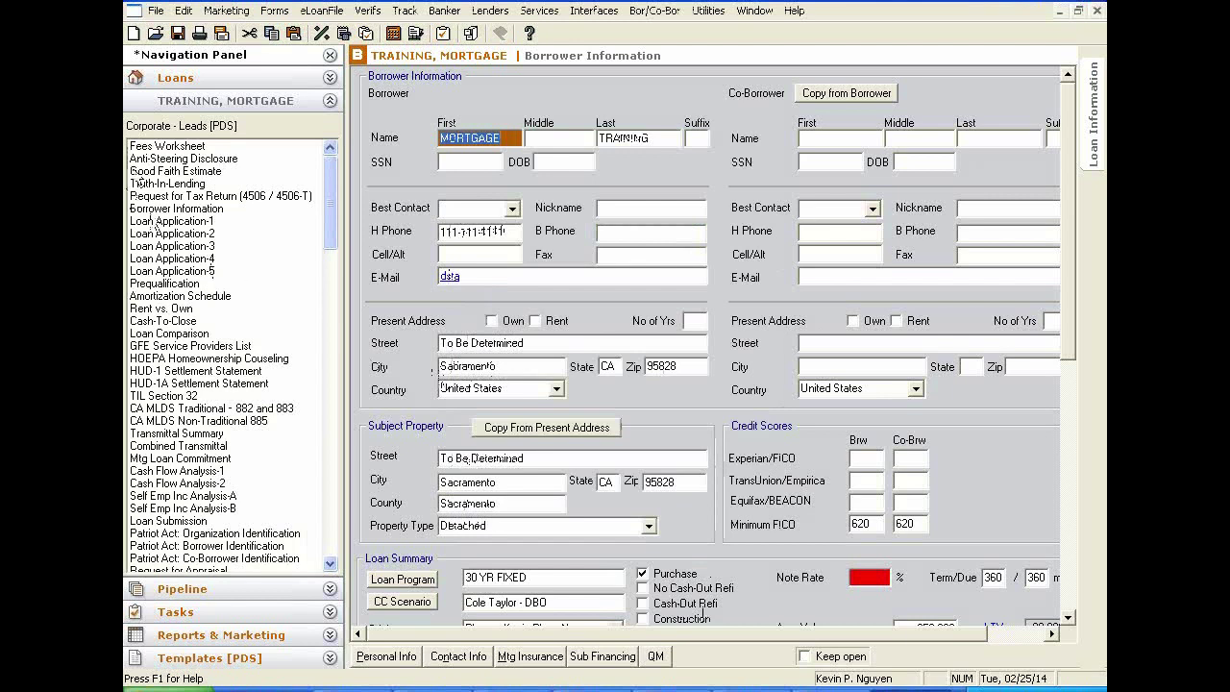
pyautogui.click(195, 210)
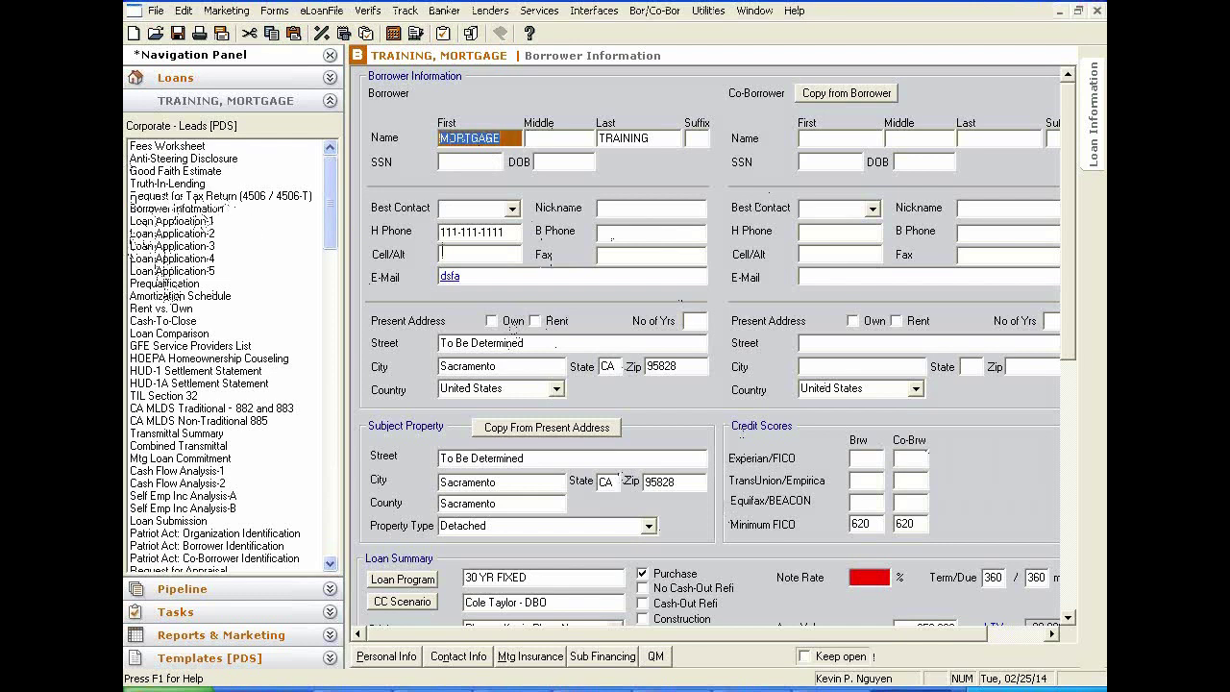
pyautogui.scroll(-3, 807, 430)
pyautogui.click(884, 410)
pyautogui.write('4.375')
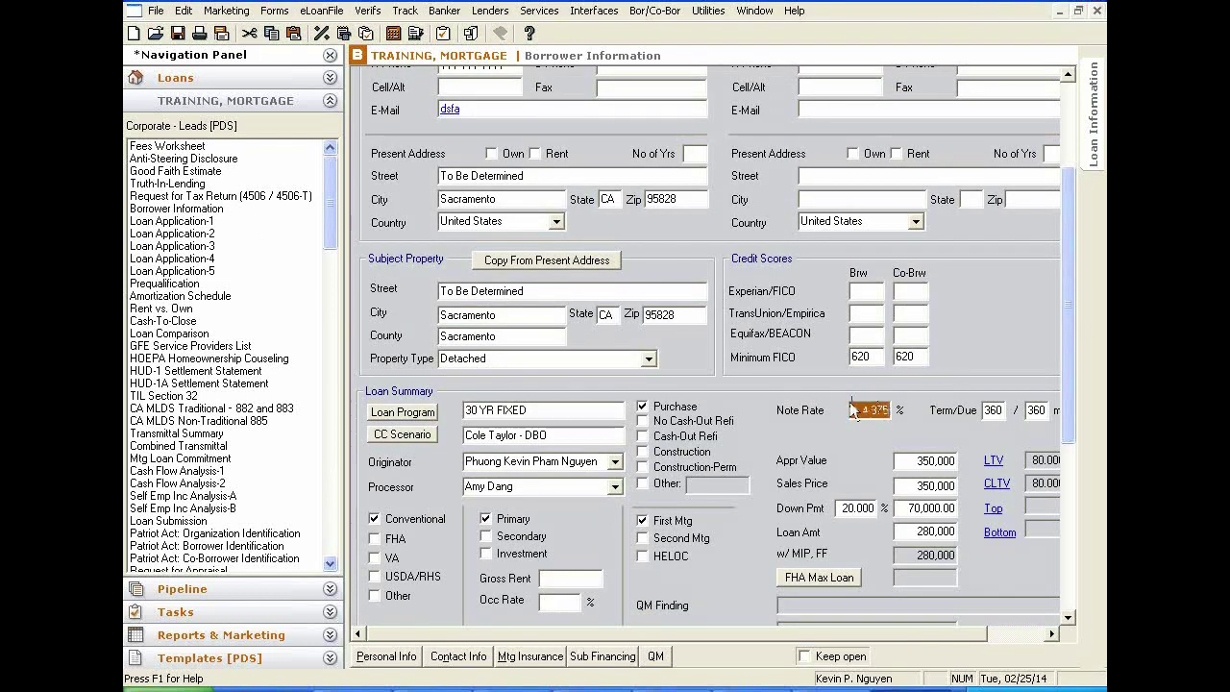
# Step: Enter 740 for the borrower's Experian, TransUnion and Equifax credit scores
pyautogui.click(865, 291)
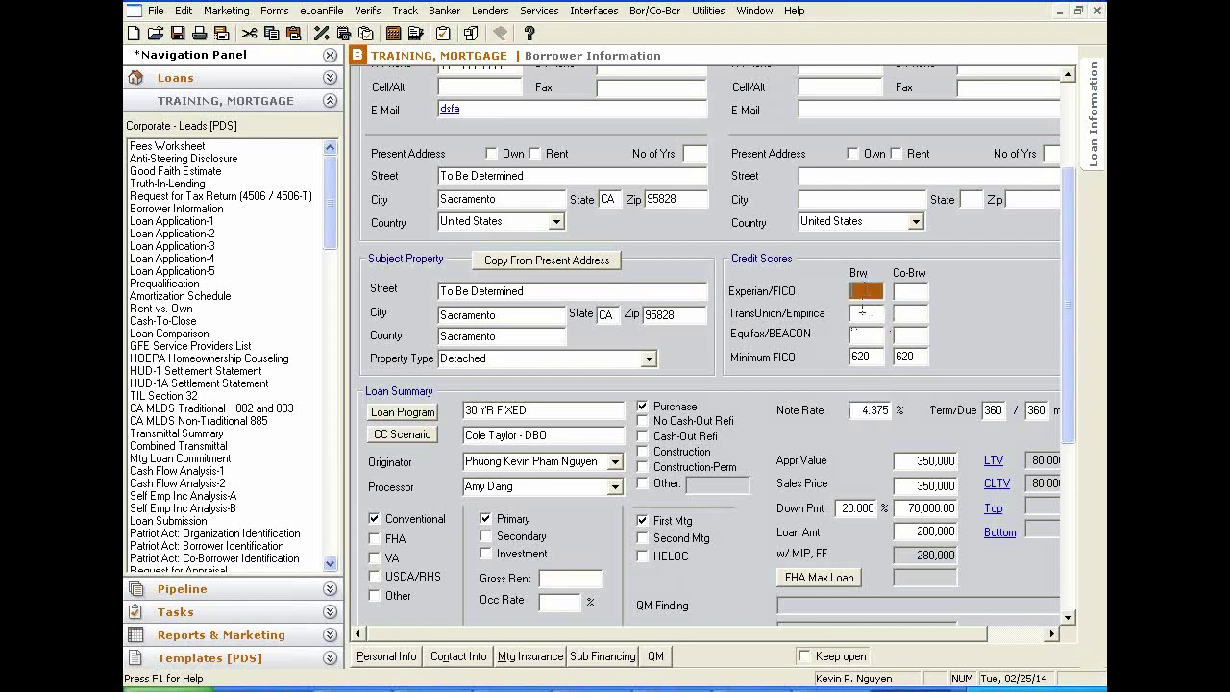
pyautogui.write('740')
pyautogui.press('Tab')
pyautogui.write('740')
pyautogui.press('Tab')
pyautogui.write('74')
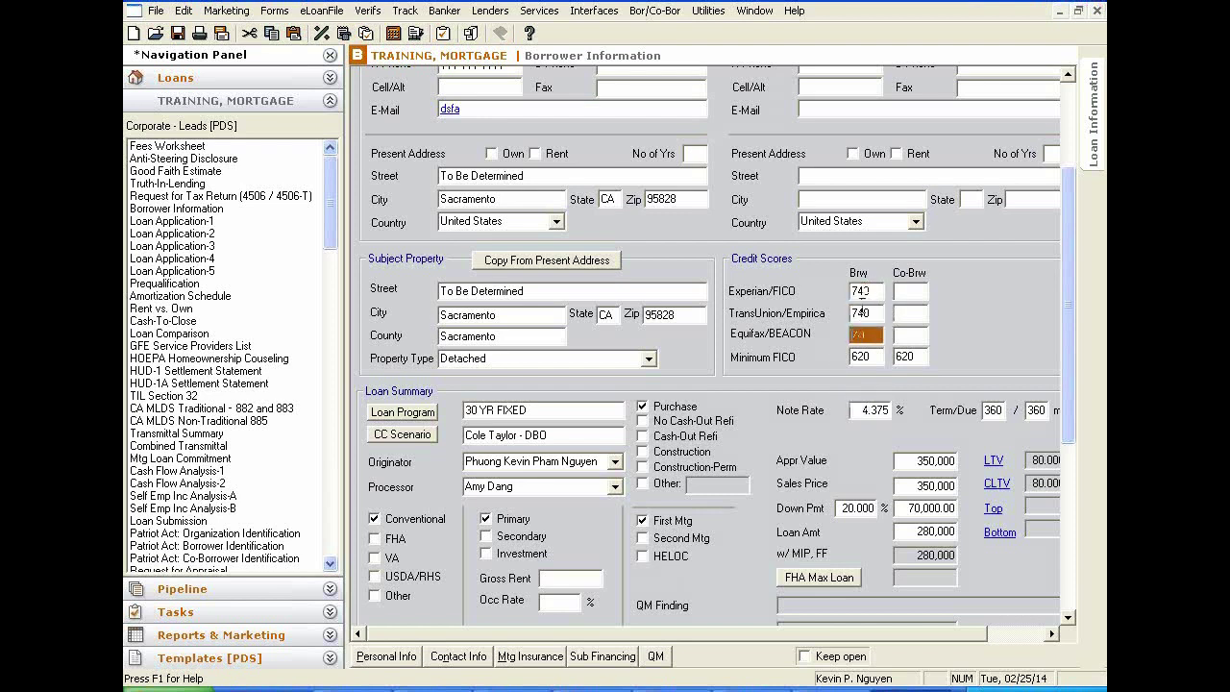
pyautogui.write('0')
pyautogui.press('Tab')
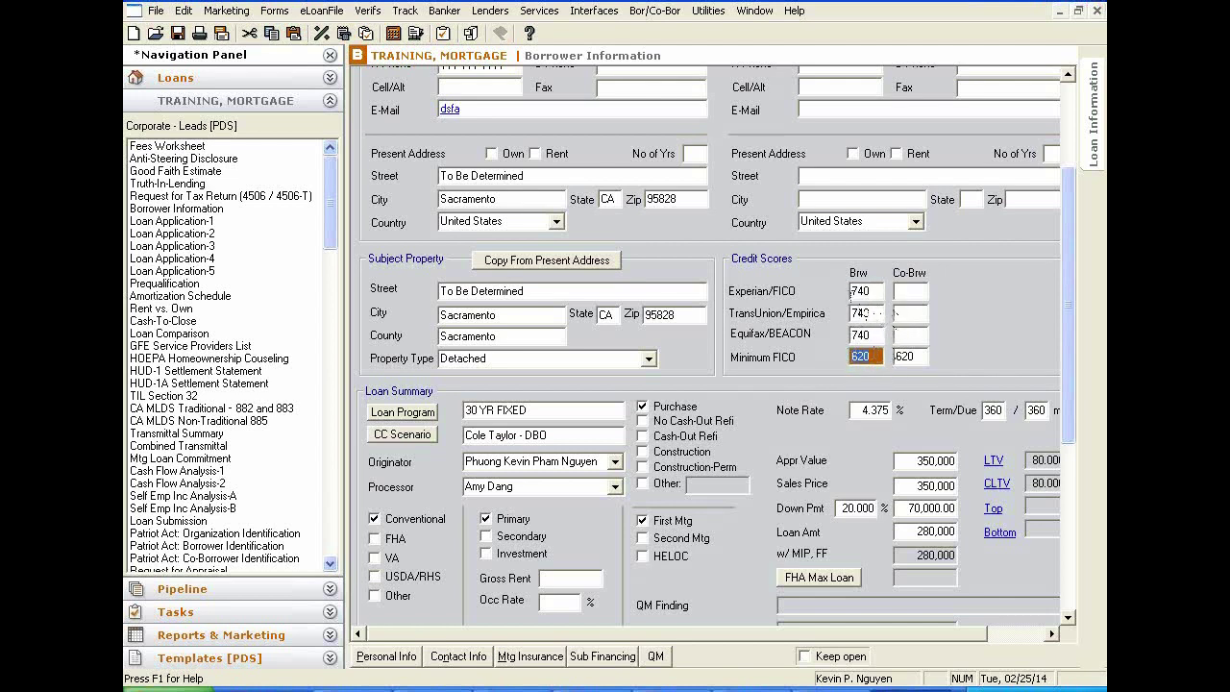
pyautogui.click(865, 291)
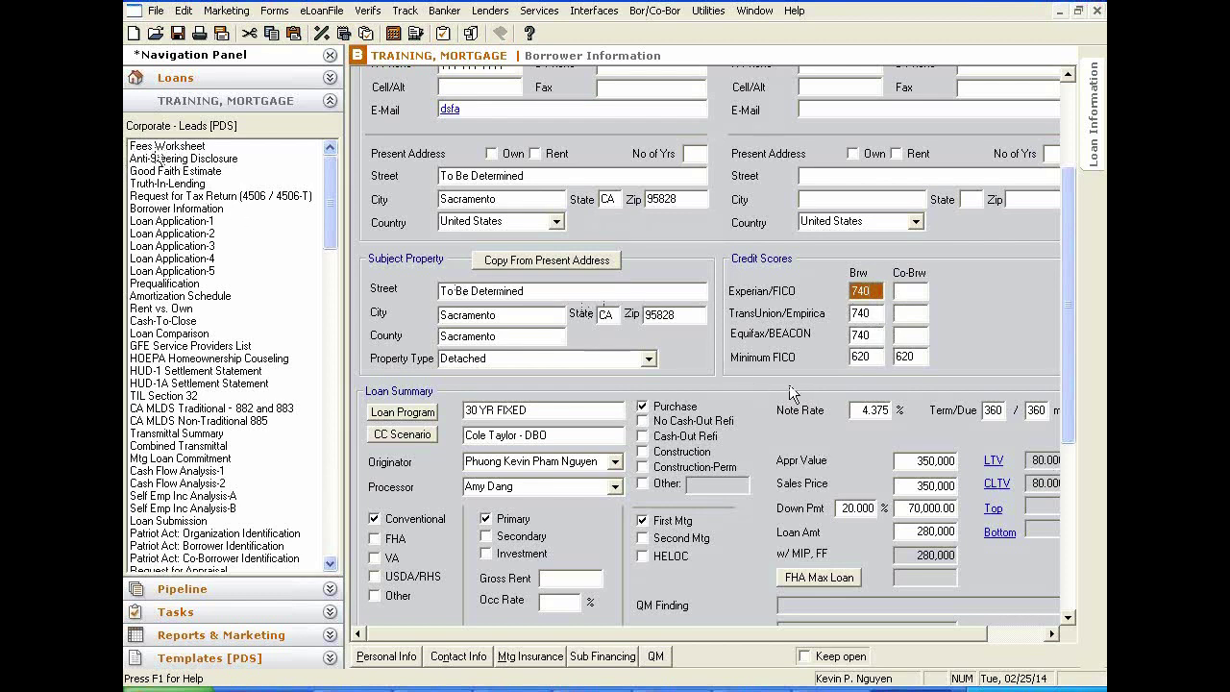
pyautogui.scroll(5, 730, 394)
pyautogui.scroll(-10, 774, 399)
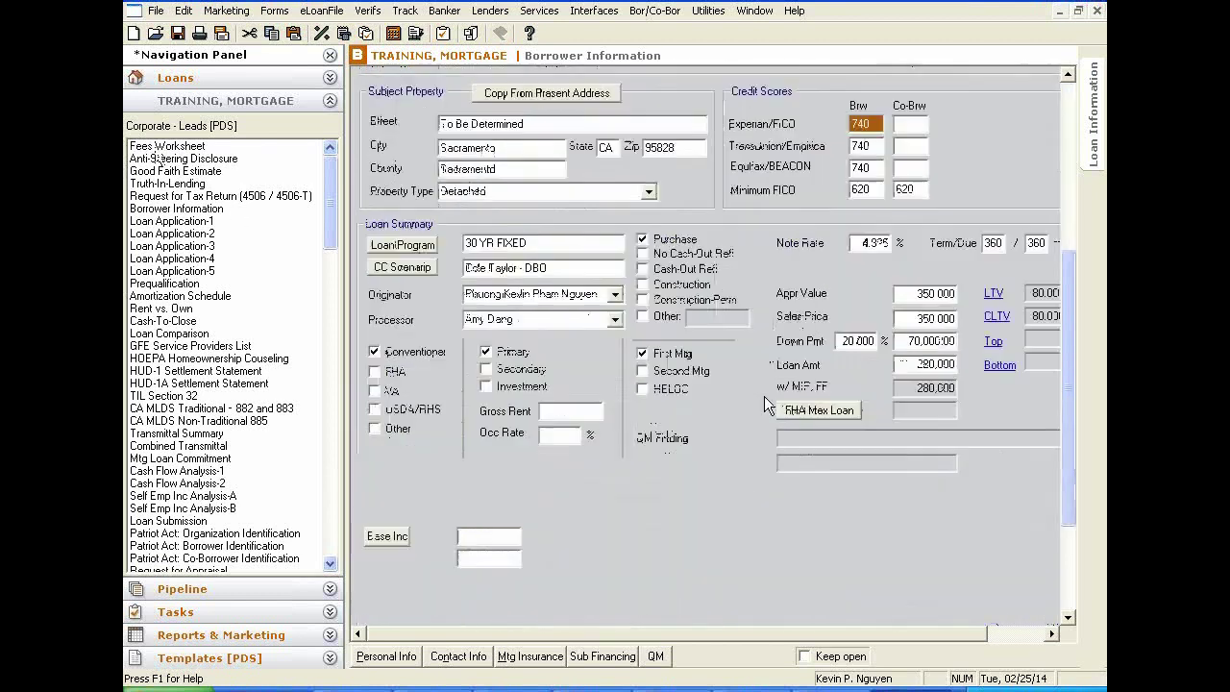
pyautogui.scroll(3, 860, 254)
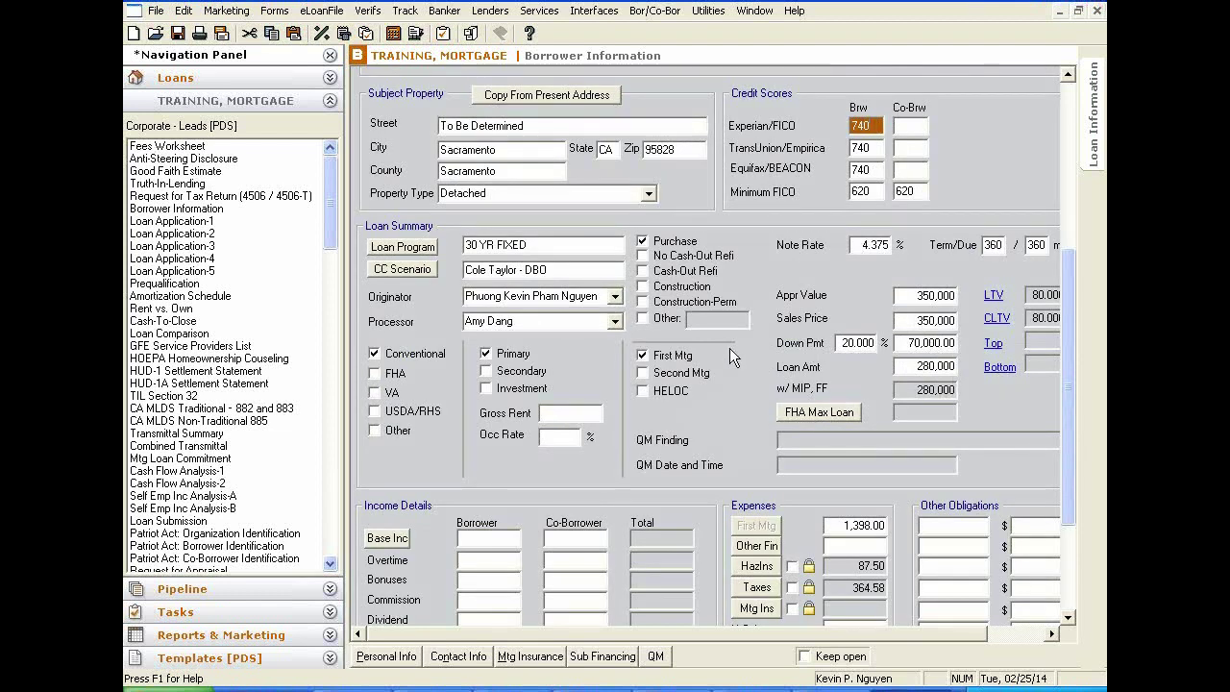
# Step: Set the loan program to 30 YR FIXED
pyautogui.click(402, 248)
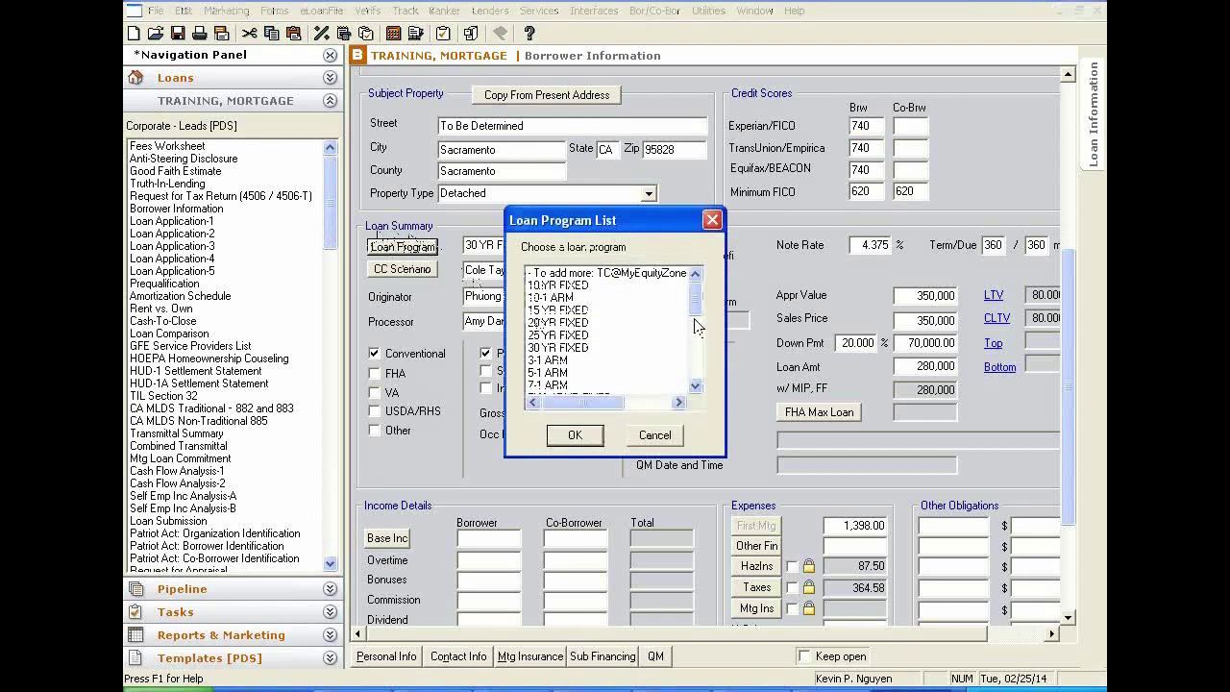
pyautogui.click(568, 349)
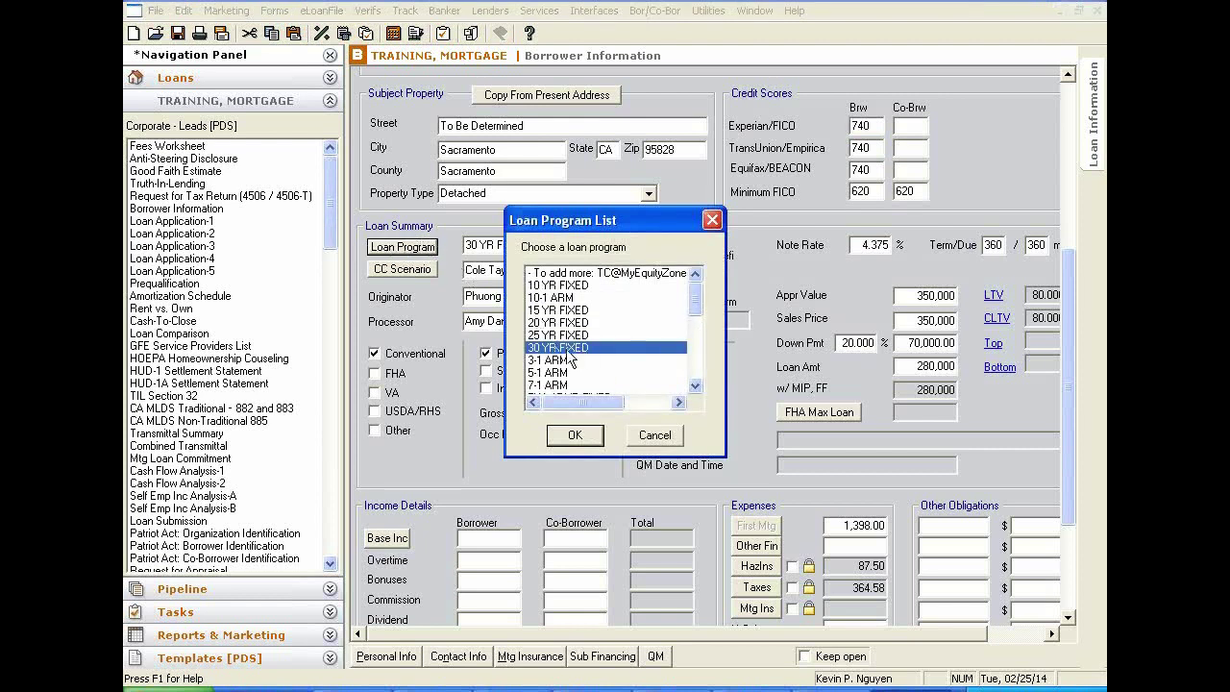
pyautogui.moveTo(693, 308)
pyautogui.mouseDown()
pyautogui.moveTo(693, 380)
pyautogui.moveTo(693, 309)
pyautogui.moveTo(681, 302)
pyautogui.mouseUp()
pyautogui.click(572, 439)
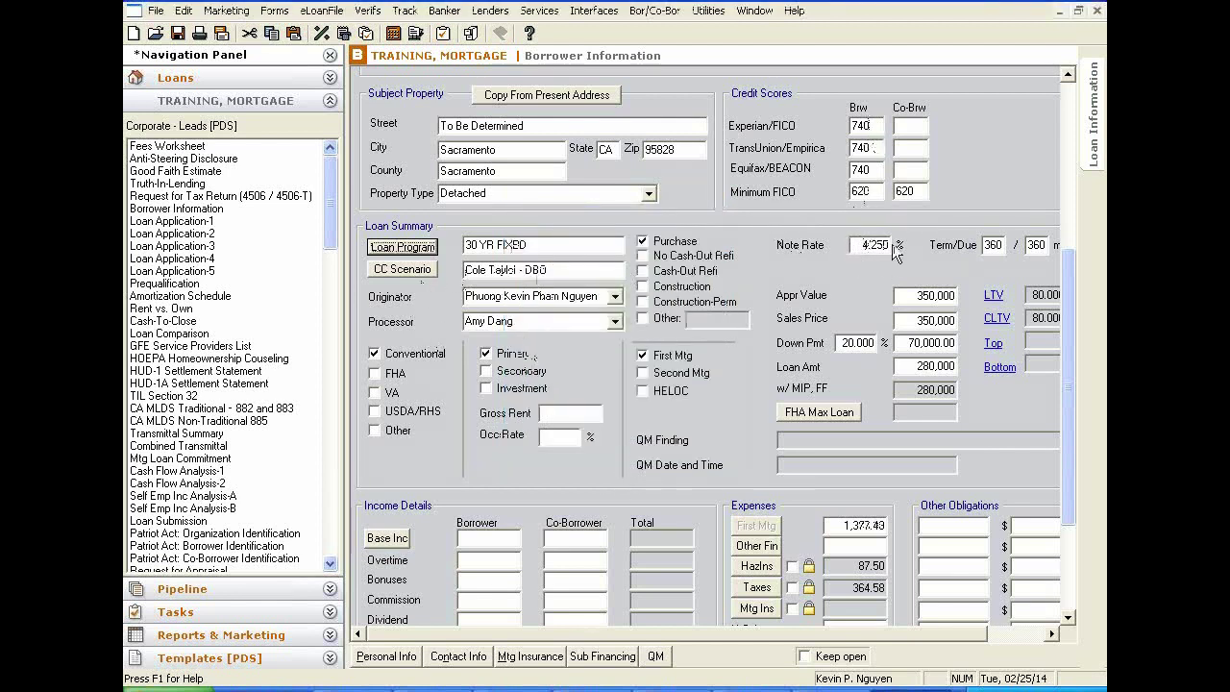
# Step: Switch the loan program to FHA 15 YR FIXED and check its 3.375 note rate
pyautogui.click(403, 246)
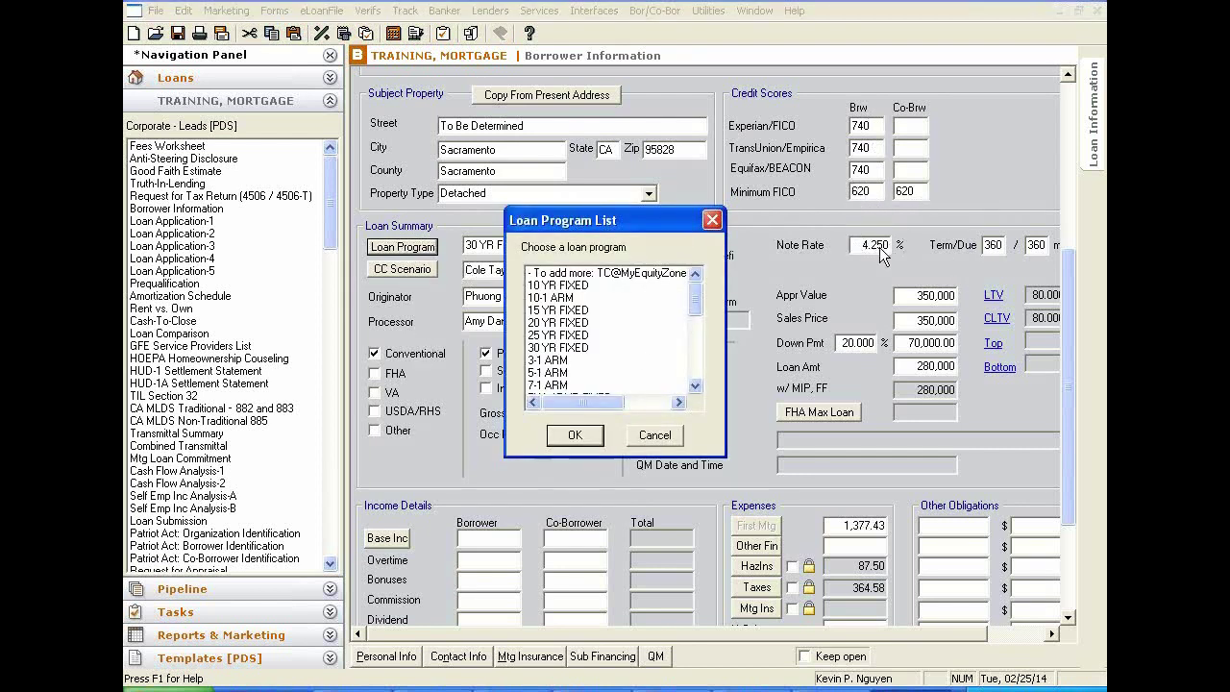
pyautogui.moveTo(696, 300); pyautogui.dragTo(698, 332)
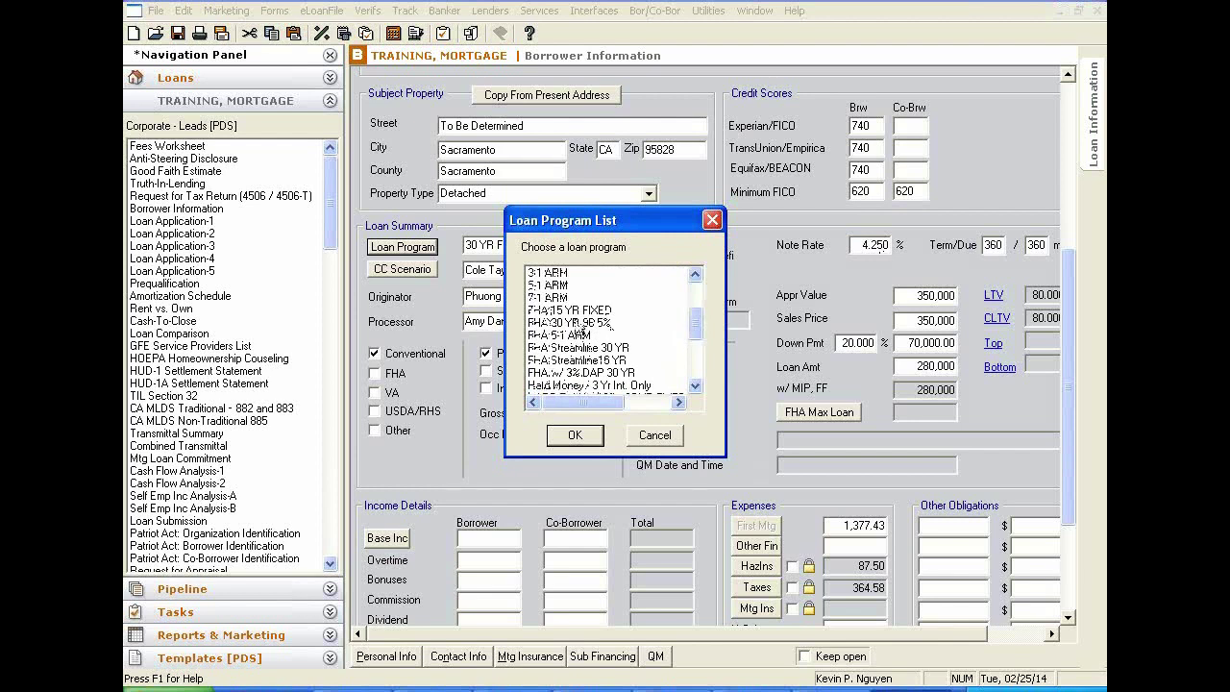
pyautogui.click(576, 311)
pyautogui.click(576, 434)
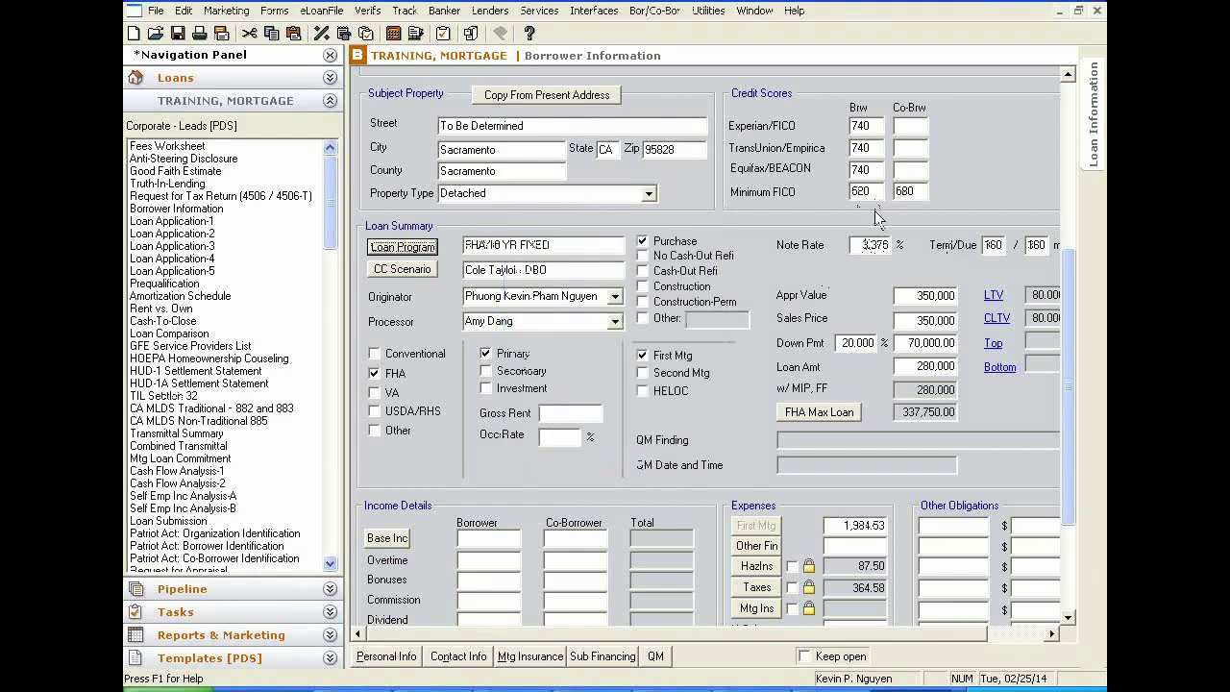
pyautogui.click(864, 245)
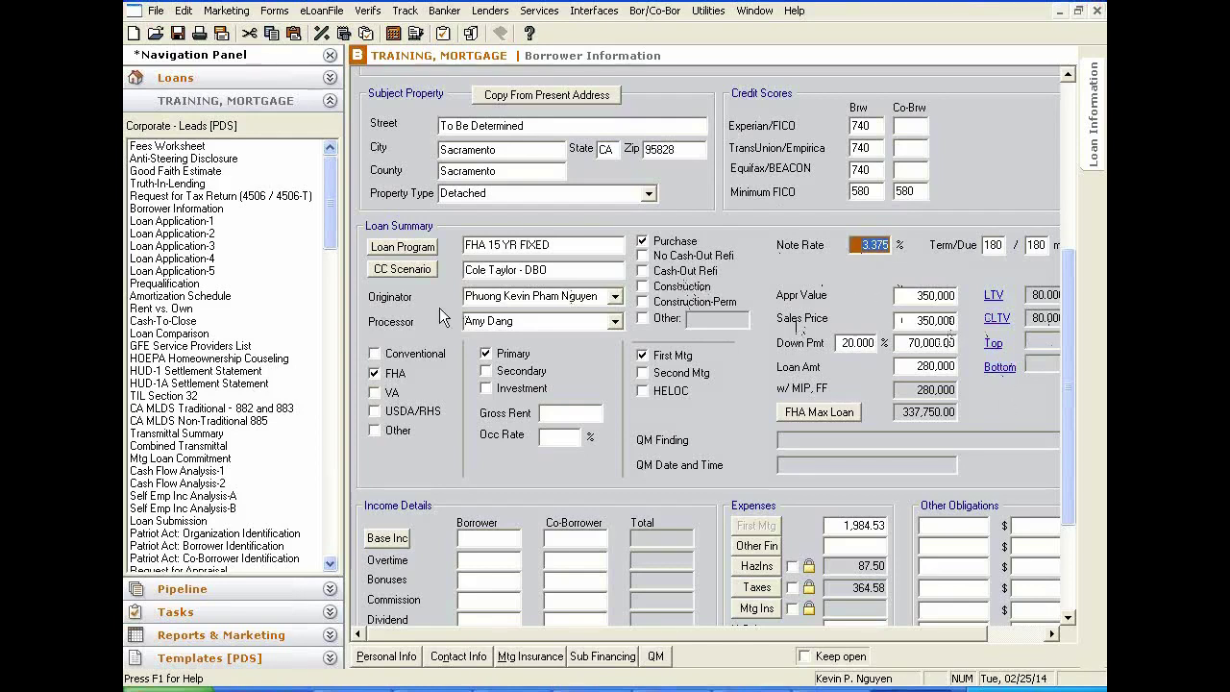
pyautogui.click(419, 248)
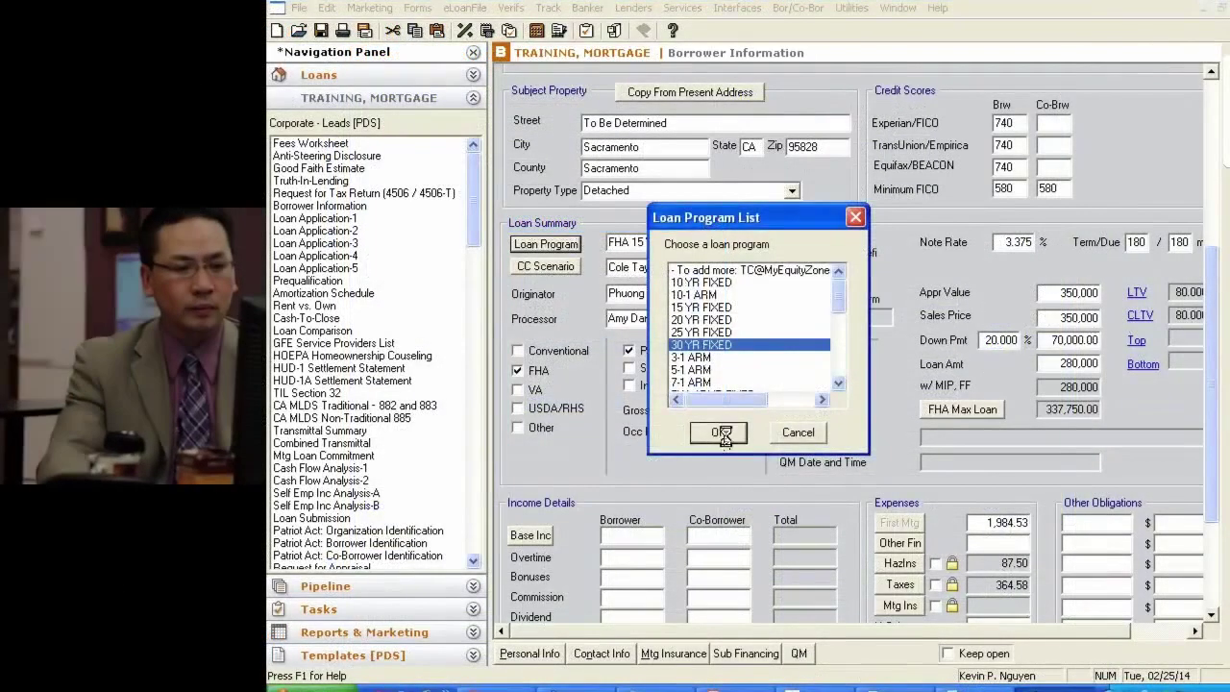
# Step: Restore 30 YR FIXED and apply the Performance Wholesale - BRE closing cost scenario
pyautogui.click(719, 433)
pyautogui.click(544, 267)
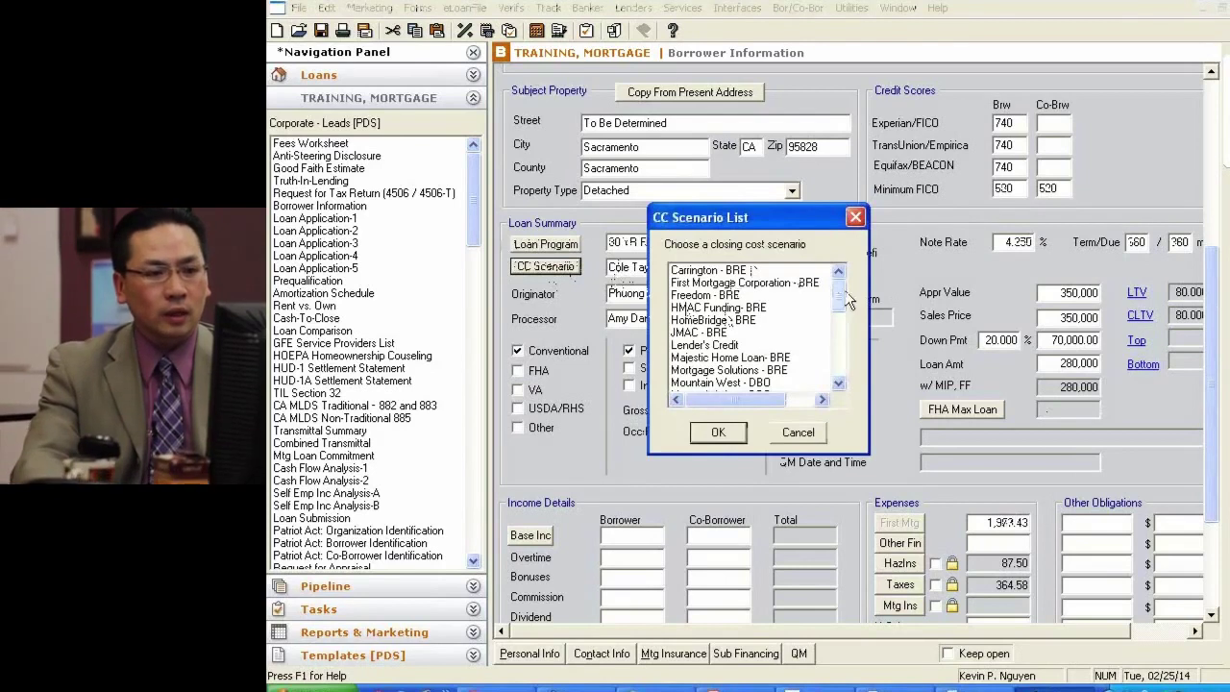
pyautogui.moveTo(837, 301); pyautogui.dragTo(839, 338)
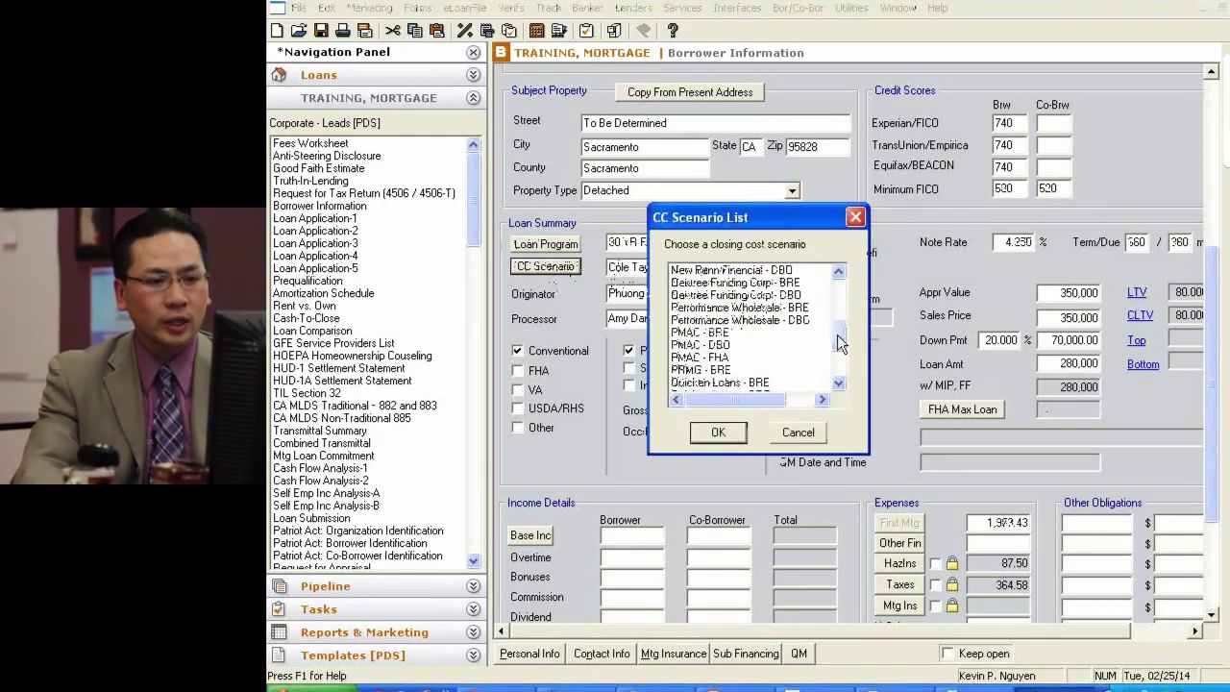
pyautogui.click(738, 307)
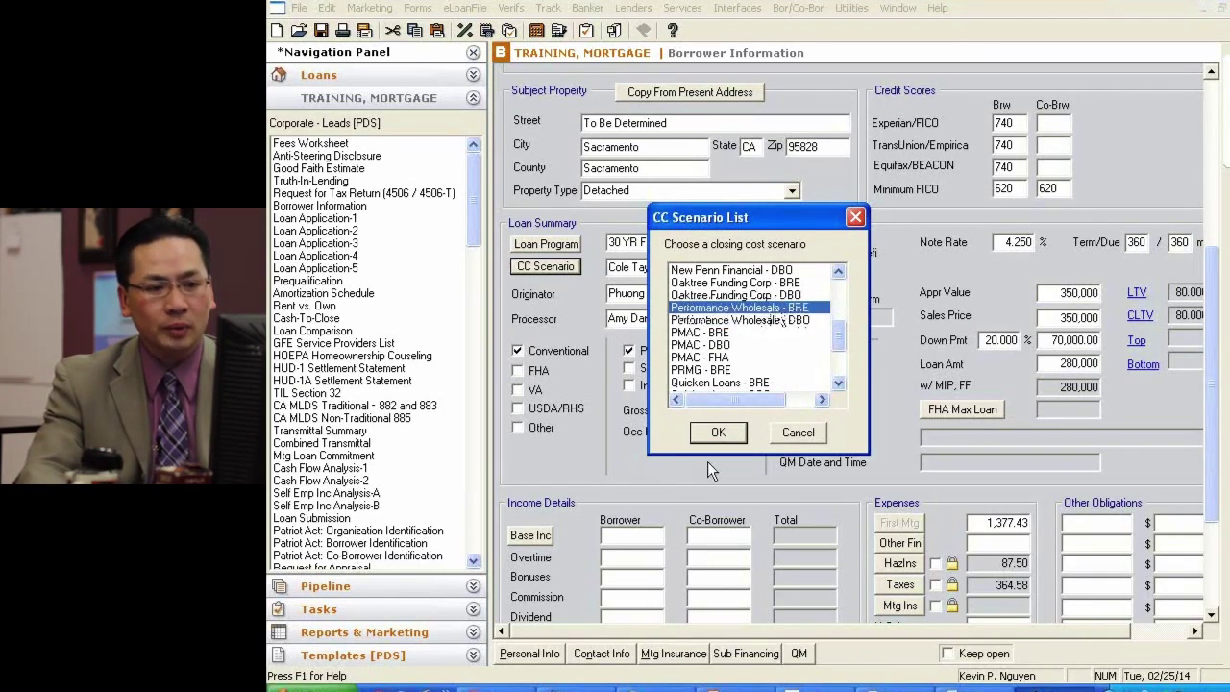
pyautogui.click(718, 433)
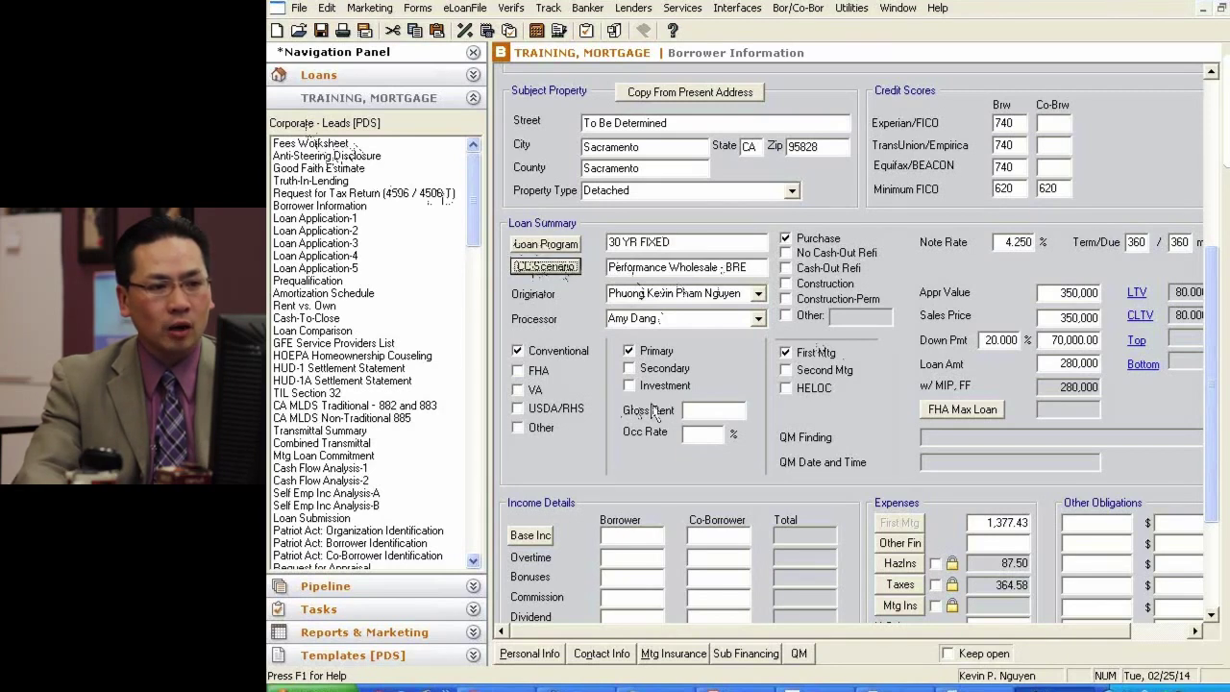
# Step: Raise the Fees Worksheet's Processing Fee from 650 to 950.00, then bring back the Acrobat rate sheet
pyautogui.click(310, 143)
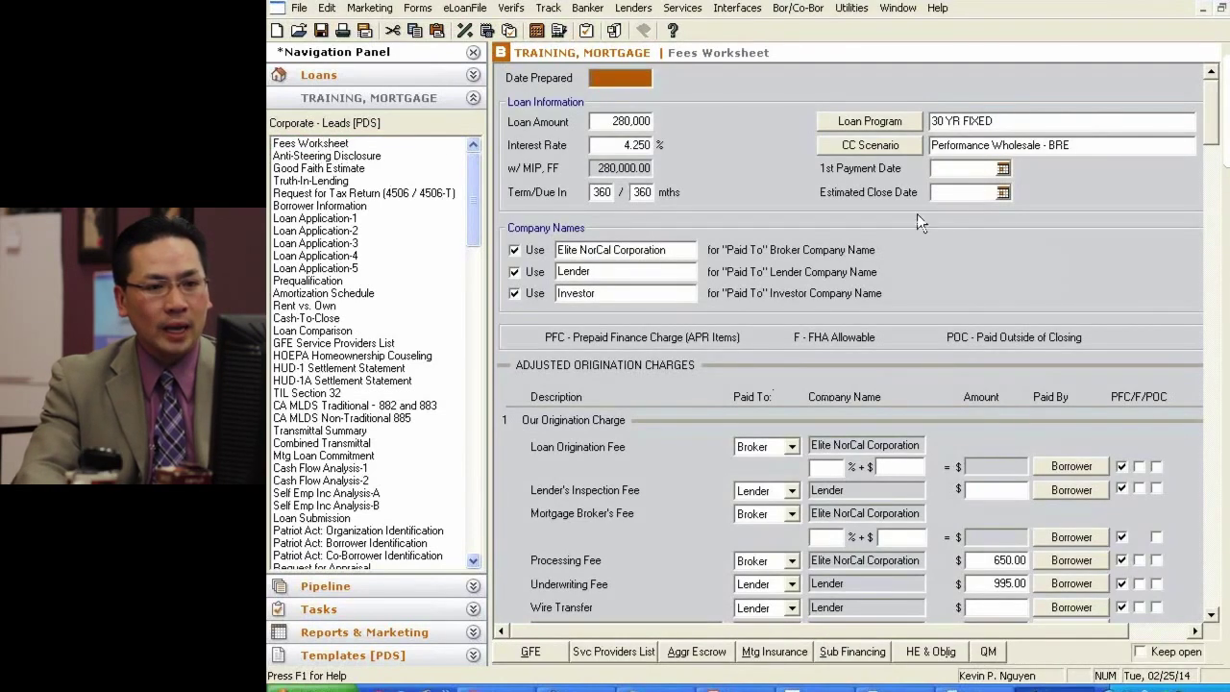
pyautogui.scroll(-6, 939, 471)
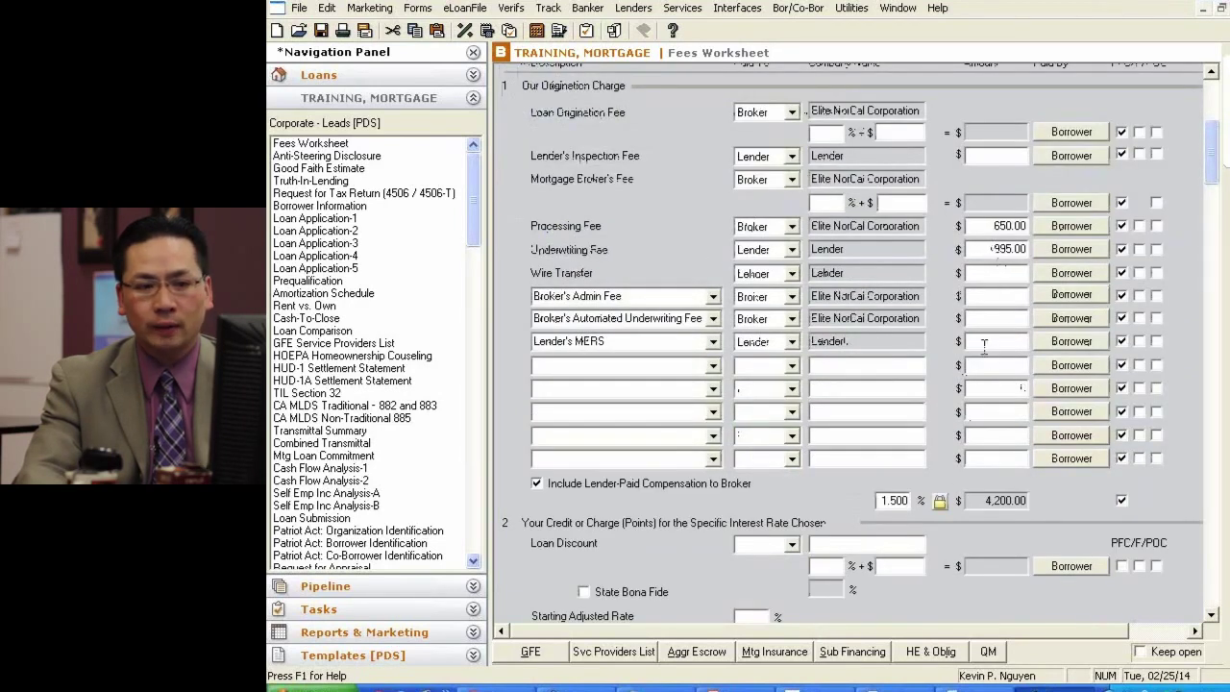
pyautogui.click(988, 227)
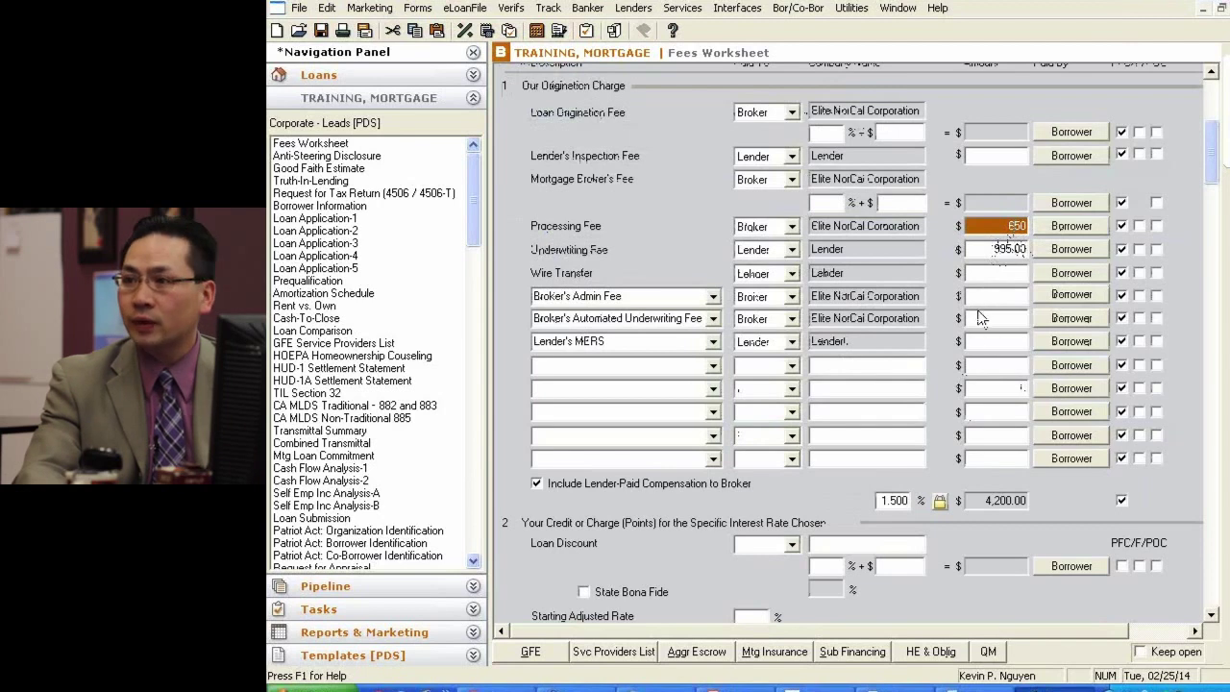
pyautogui.click(885, 501)
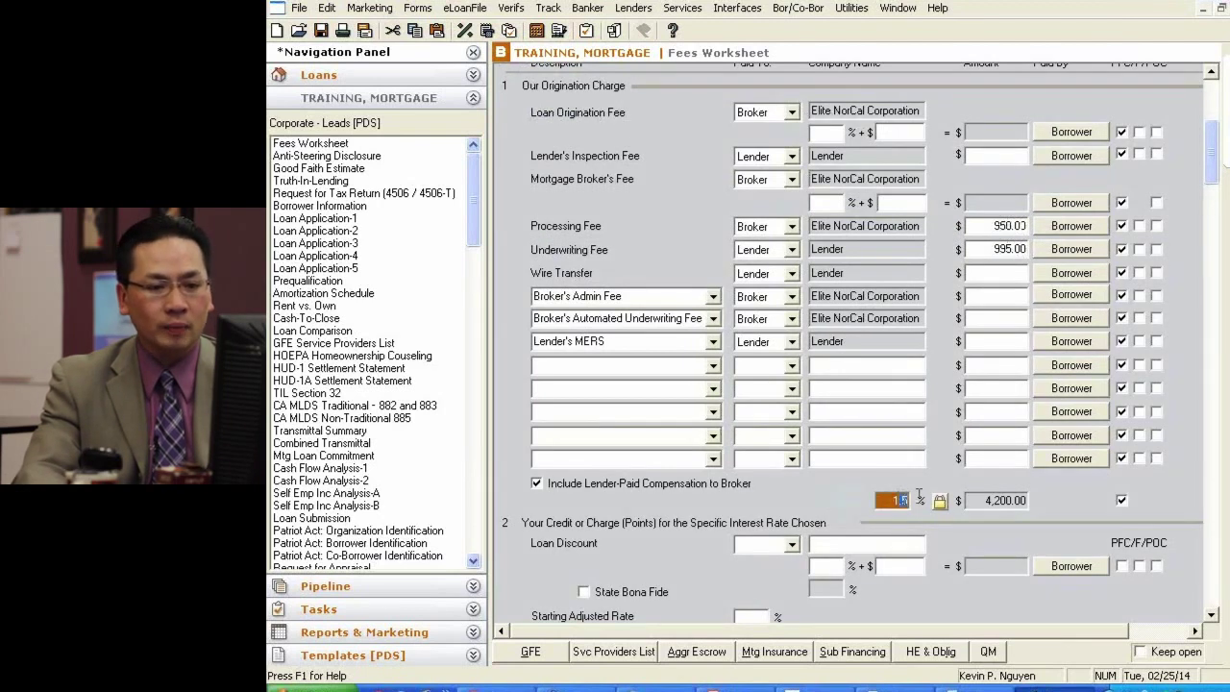
pyautogui.click(985, 462)
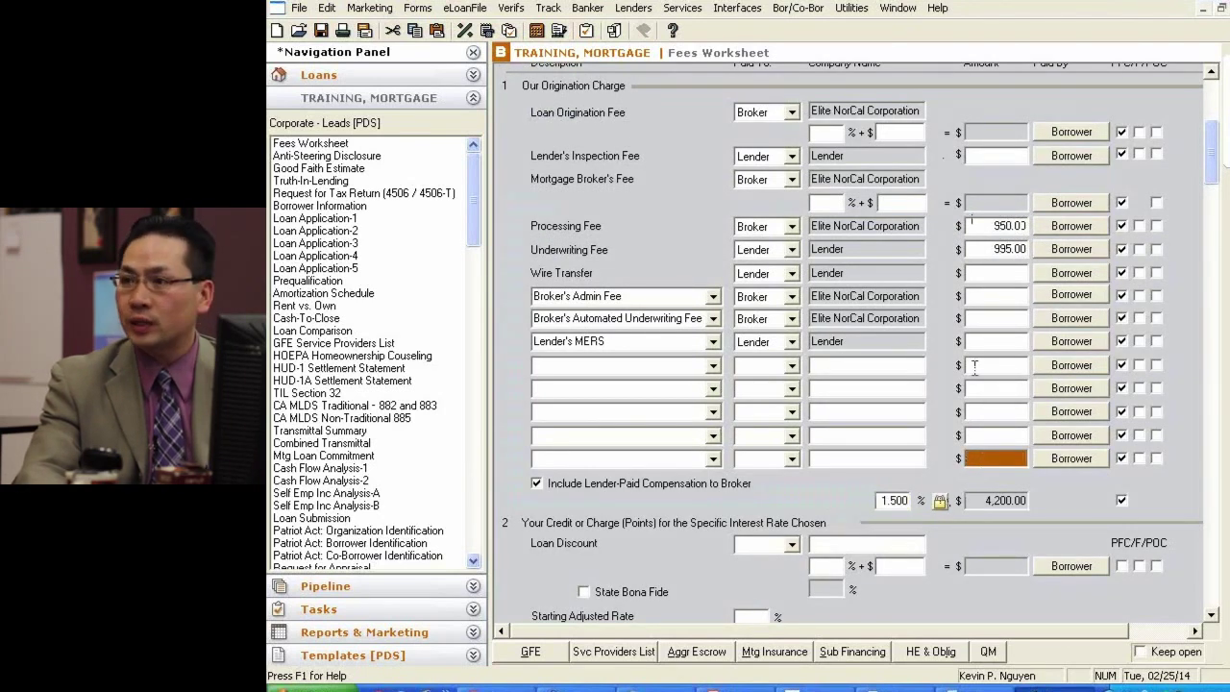
pyautogui.click(995, 249)
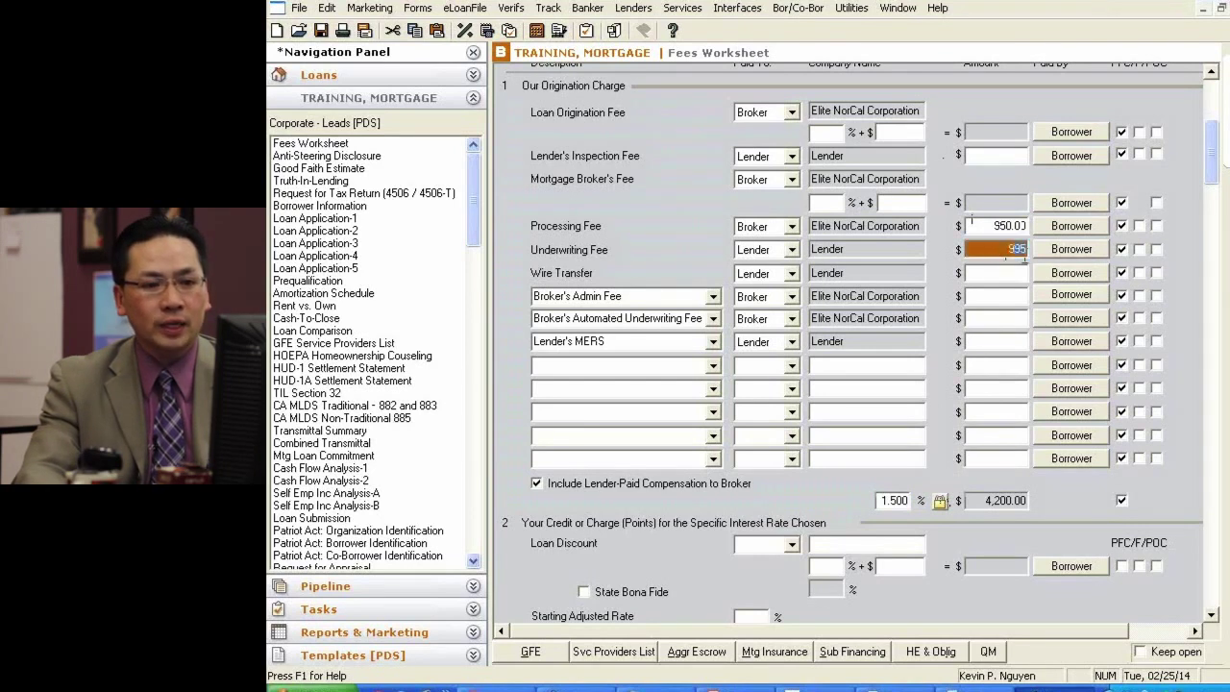
pyautogui.click(996, 318)
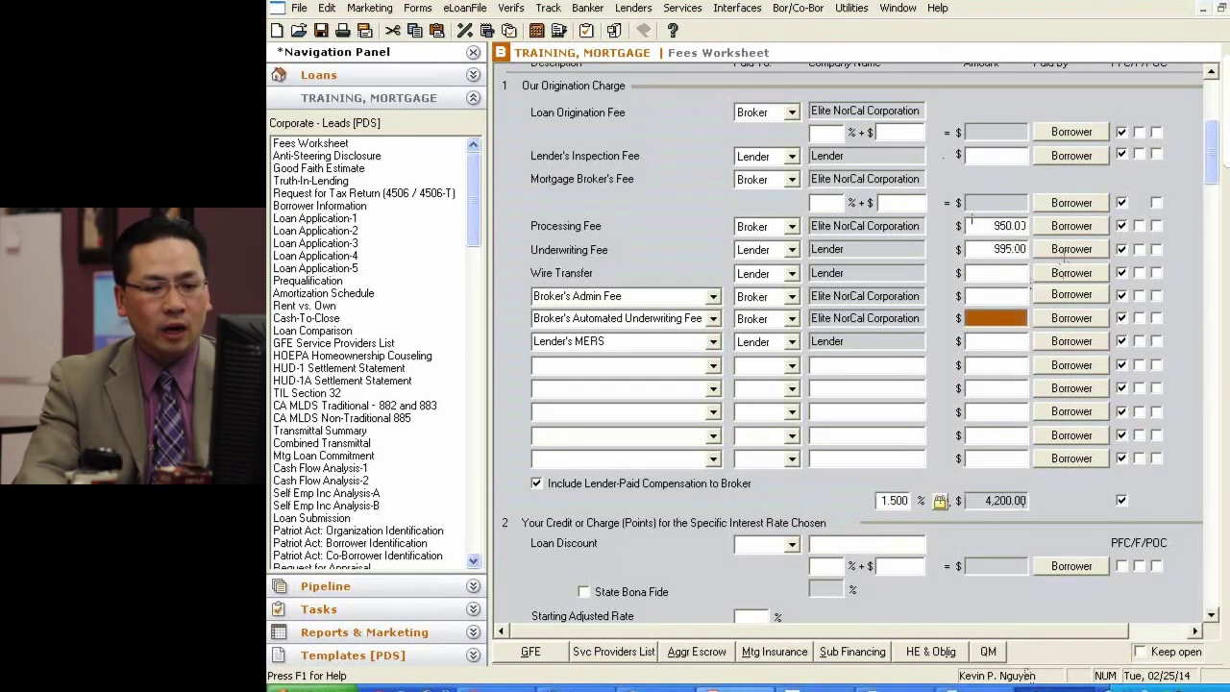
pyautogui.click(816, 688)
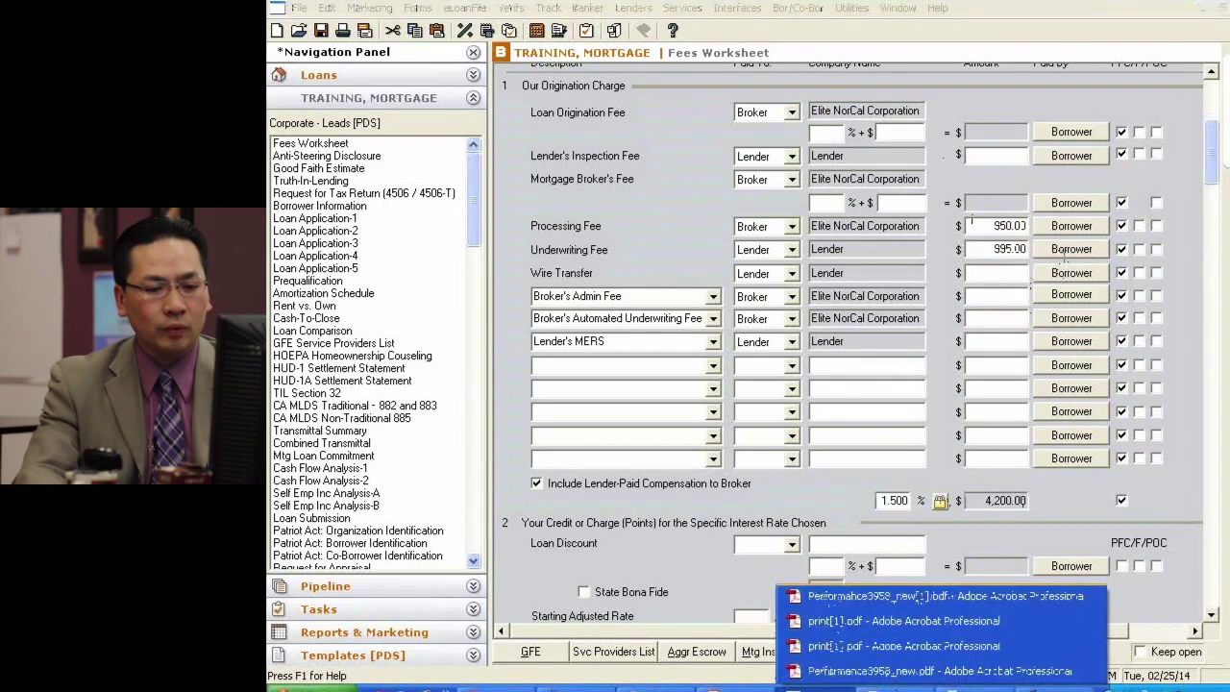
pyautogui.click(900, 671)
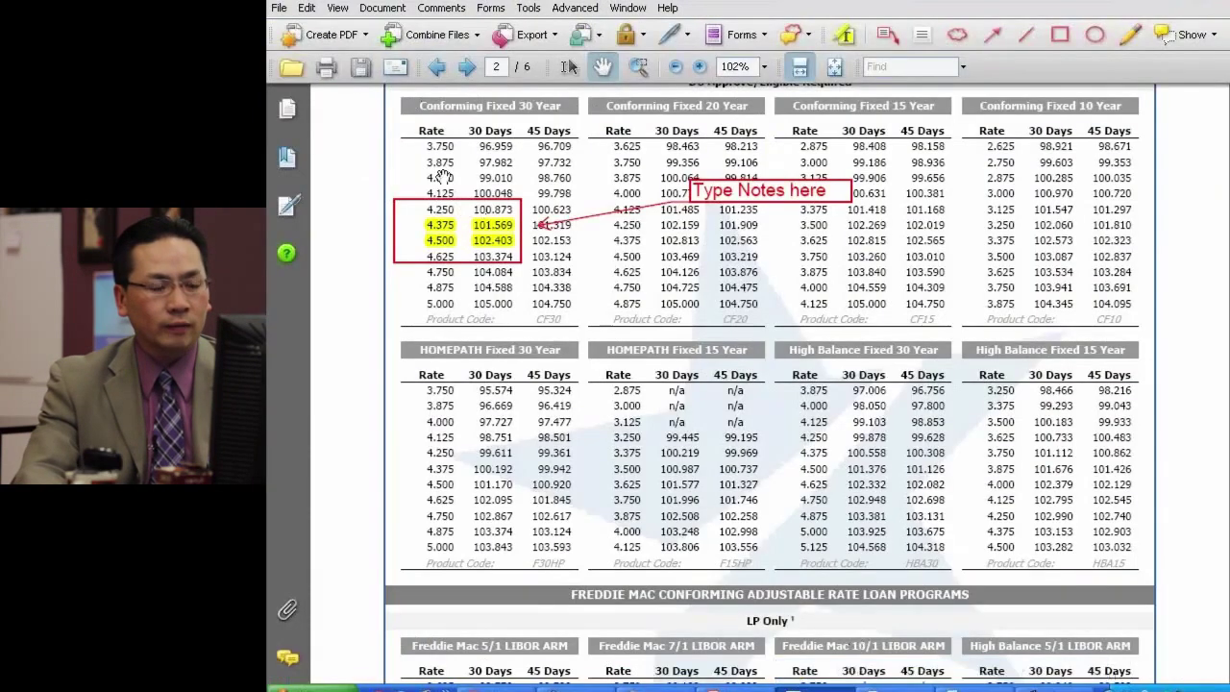
# Step: Review the Lender Fees table on page 1 of the rate sheet, then select the worksheet's Underwriting Fee amount
pyautogui.scroll(15, 441, 178)
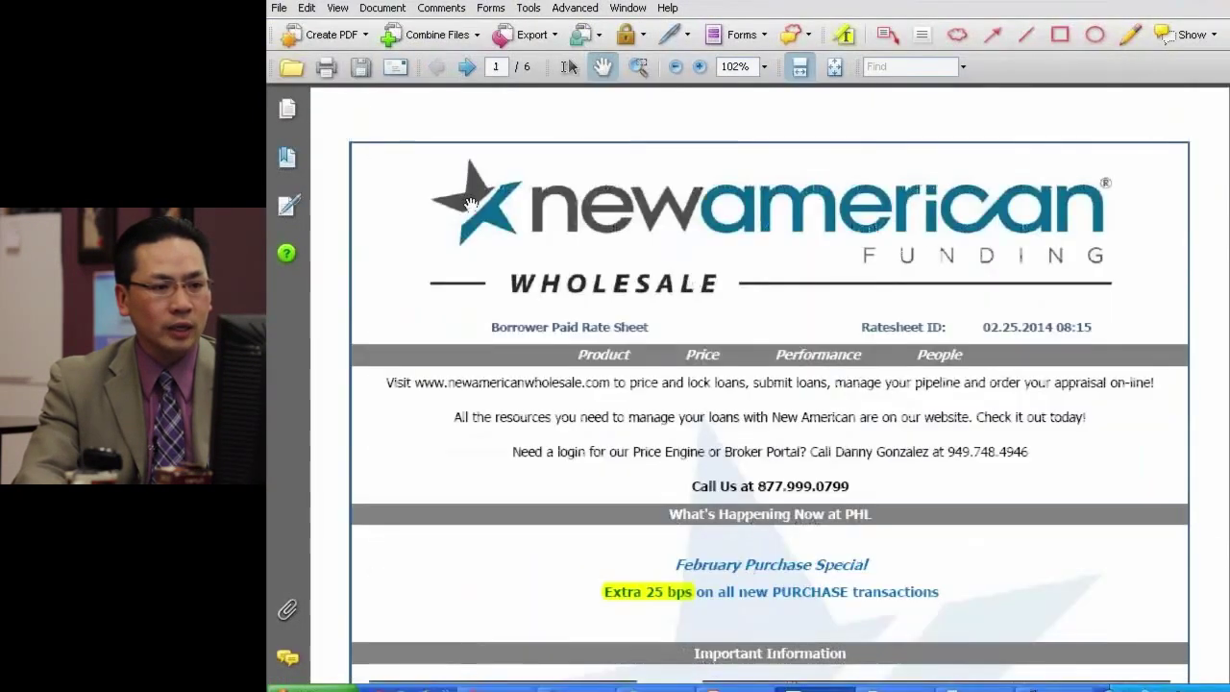
pyautogui.scroll(-5, 587, 302)
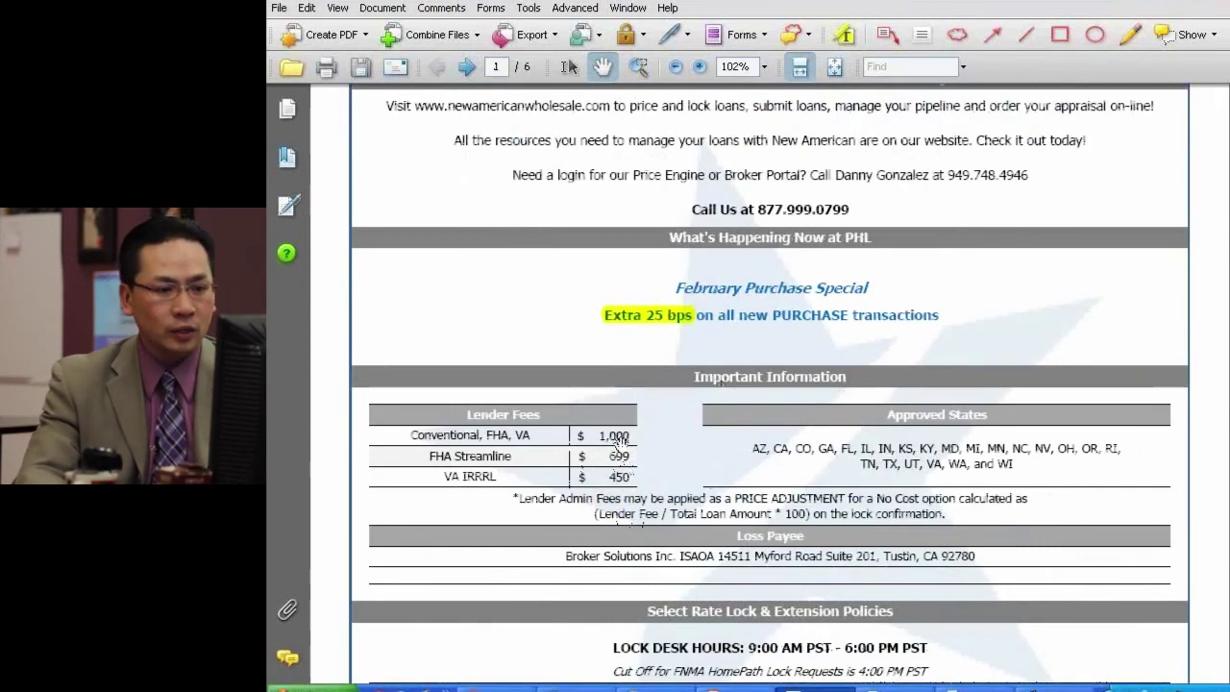
pyautogui.click(1186, 4)
pyautogui.click(1000, 249)
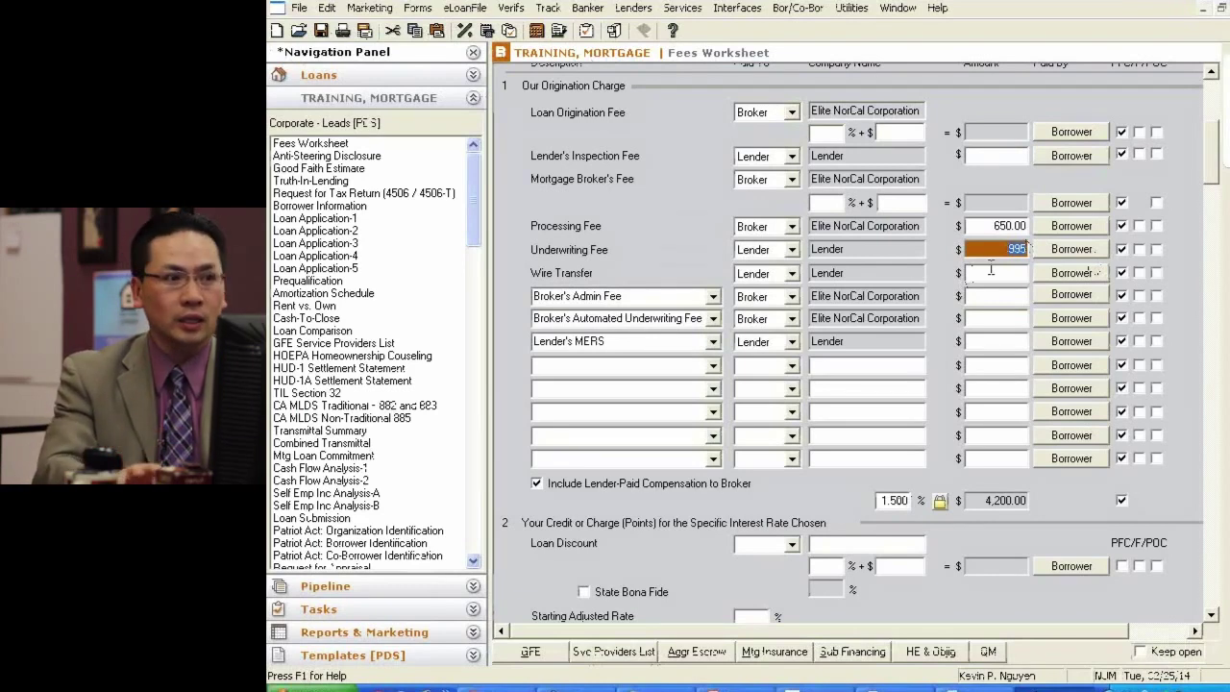
# Step: Set the Underwriting Fee to 1,000.00 and fill in Date Prepared as 02/25/2014
pyautogui.write('1000')
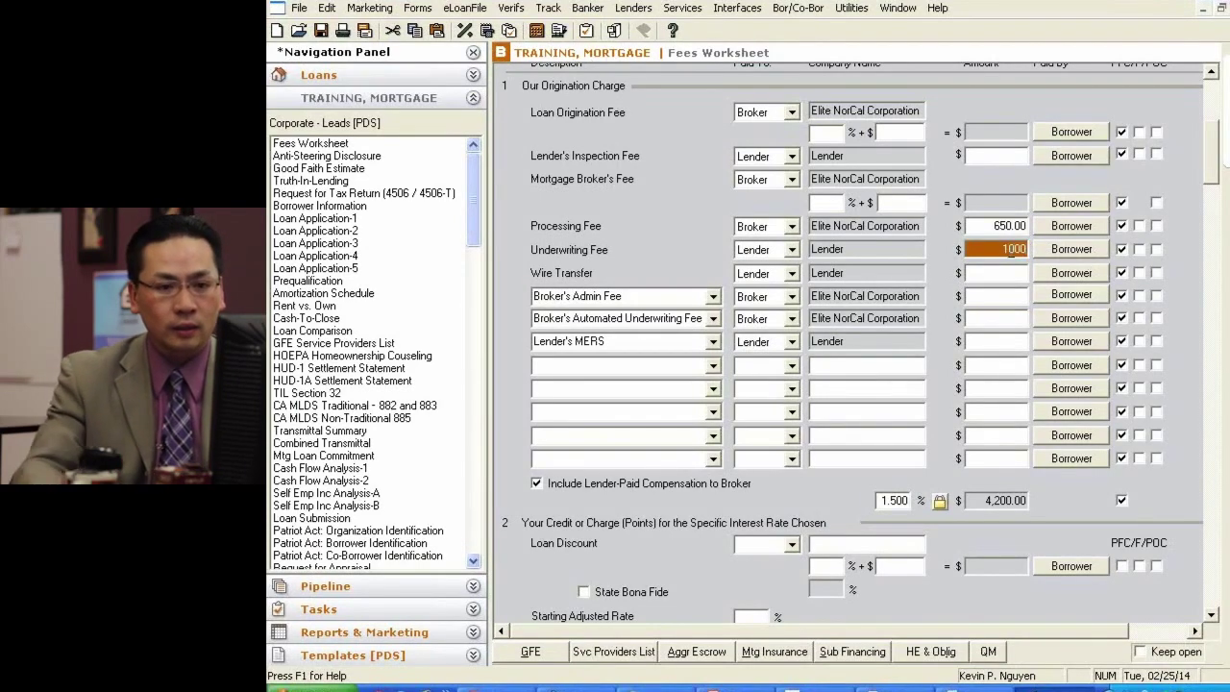
pyautogui.press('Tab')
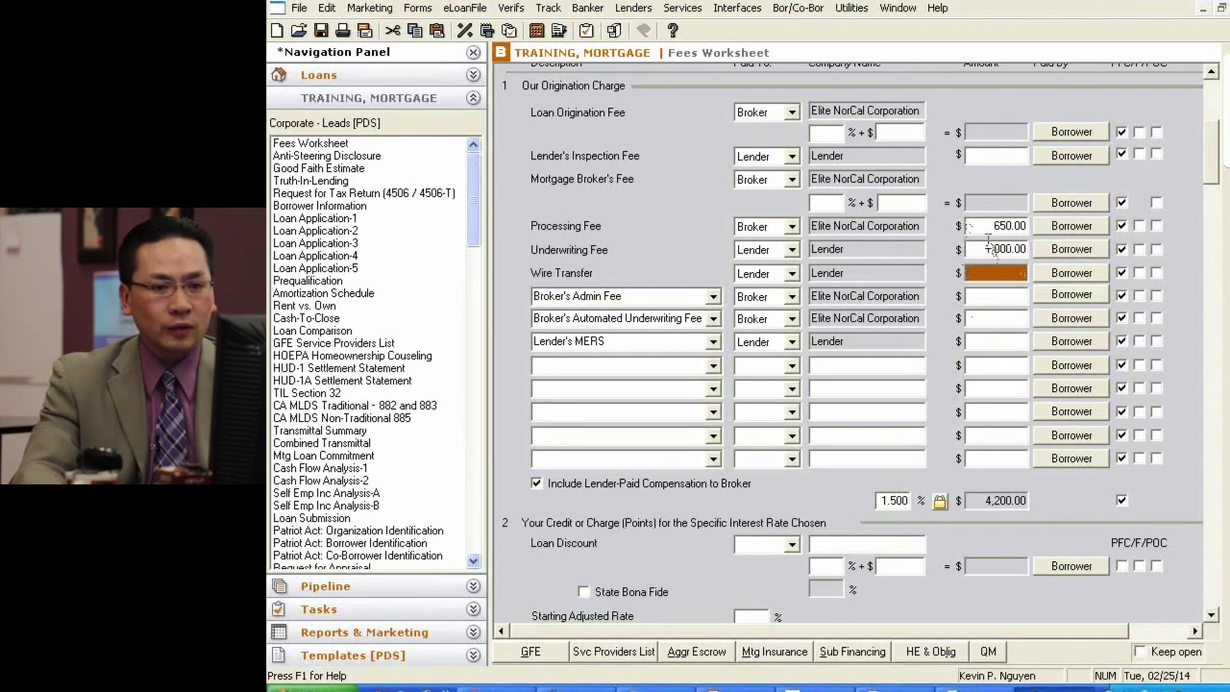
pyautogui.scroll(5, 913, 460)
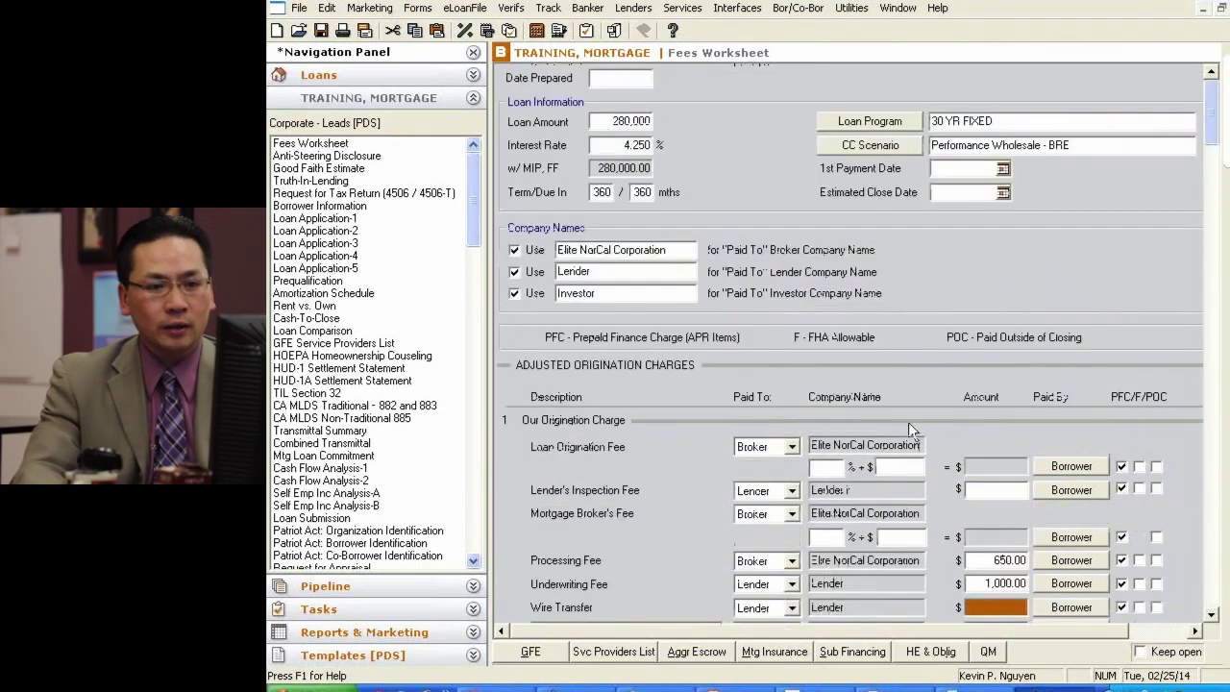
pyautogui.scroll(-20, 981, 476)
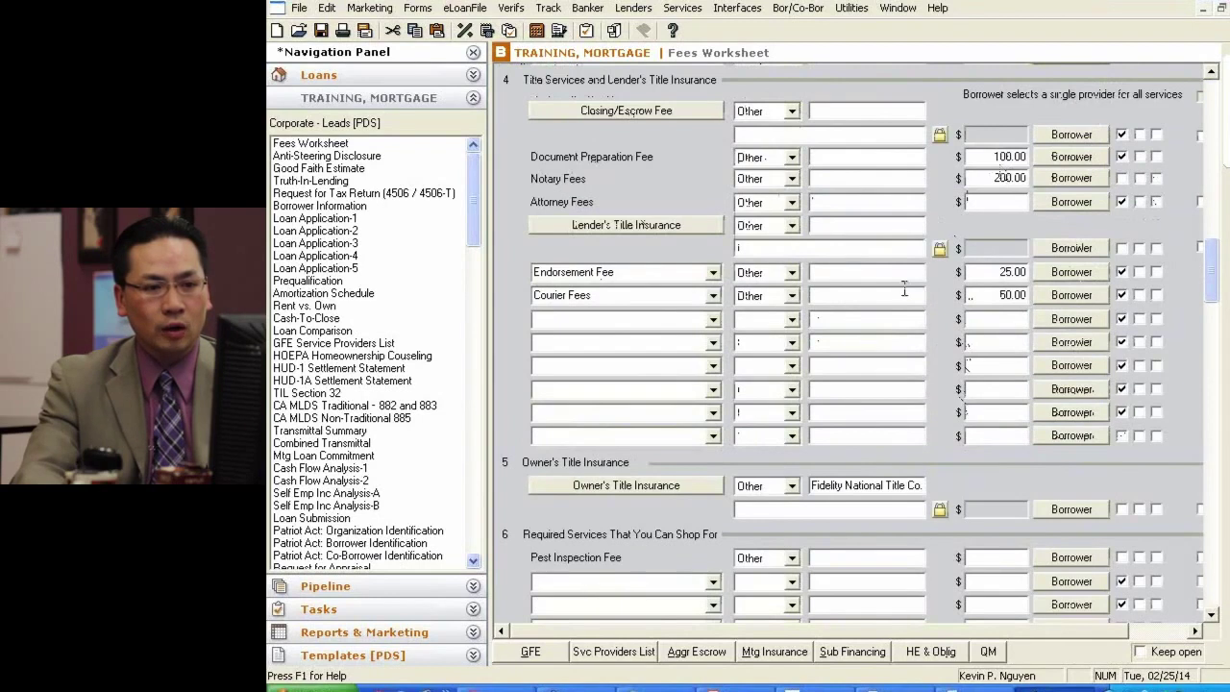
pyautogui.scroll(-20, 904, 291)
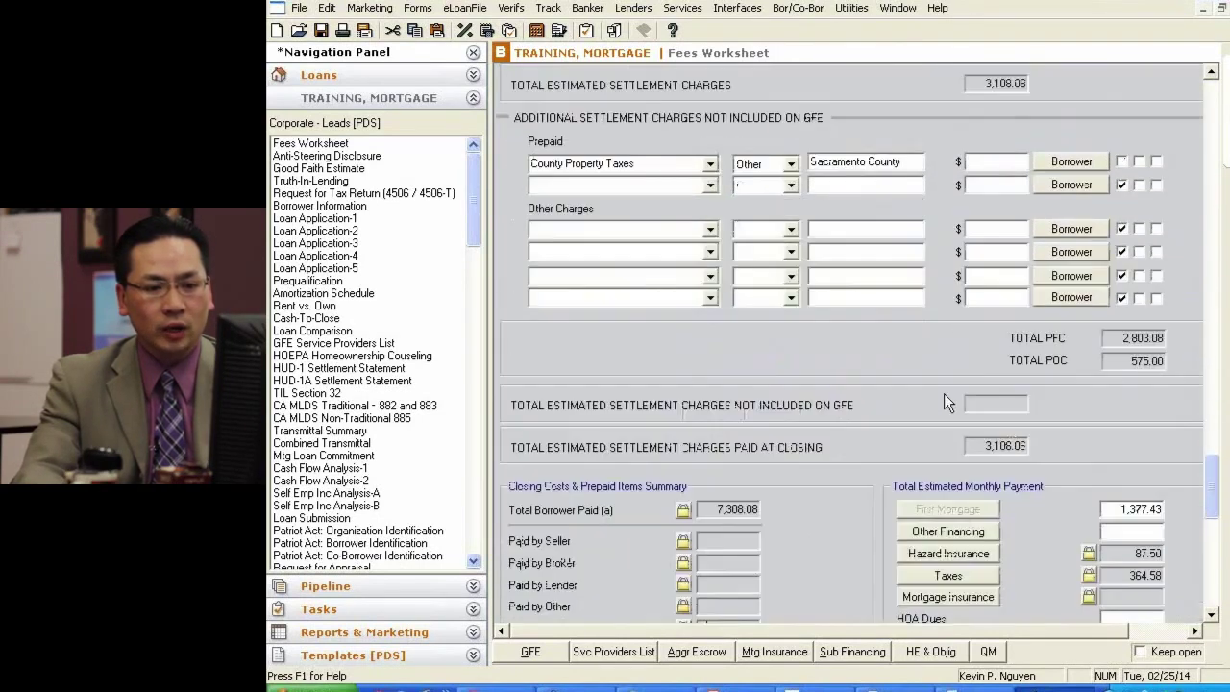
pyautogui.scroll(20, 943, 401)
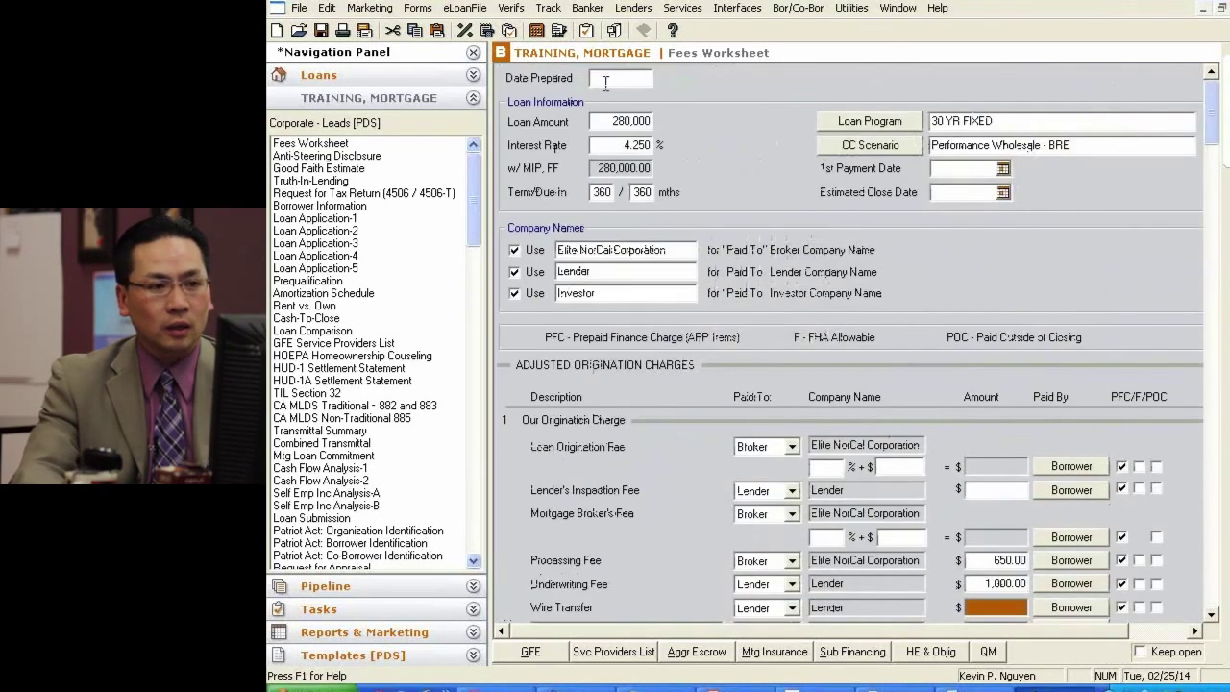
pyautogui.click(620, 81)
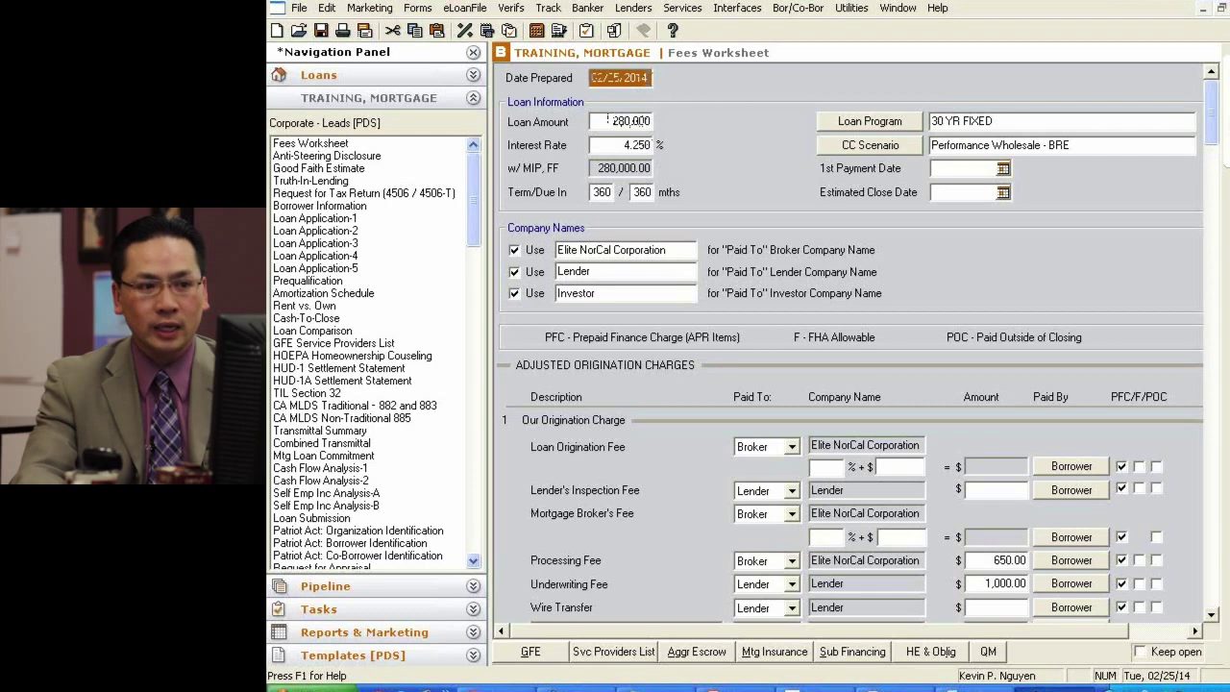
# Step: Pick 03/27/2014 from the calendar as the Estimated Close Date
pyautogui.click(965, 173)
pyautogui.click(959, 191)
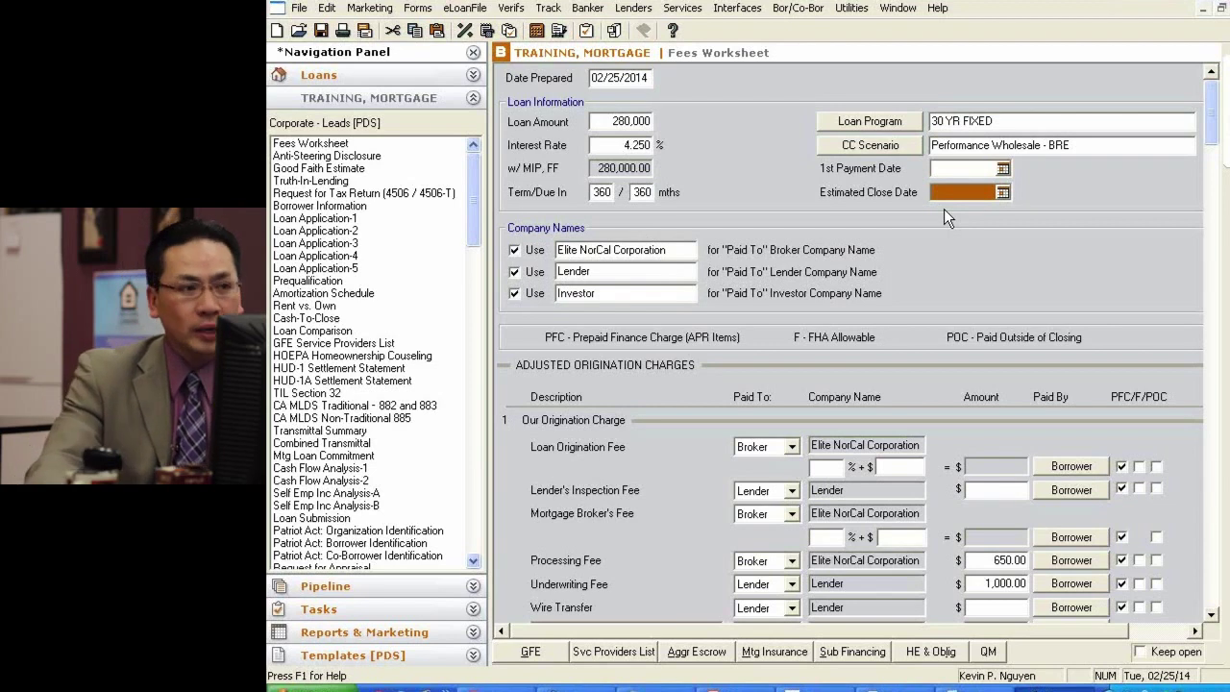
pyautogui.click(1003, 192)
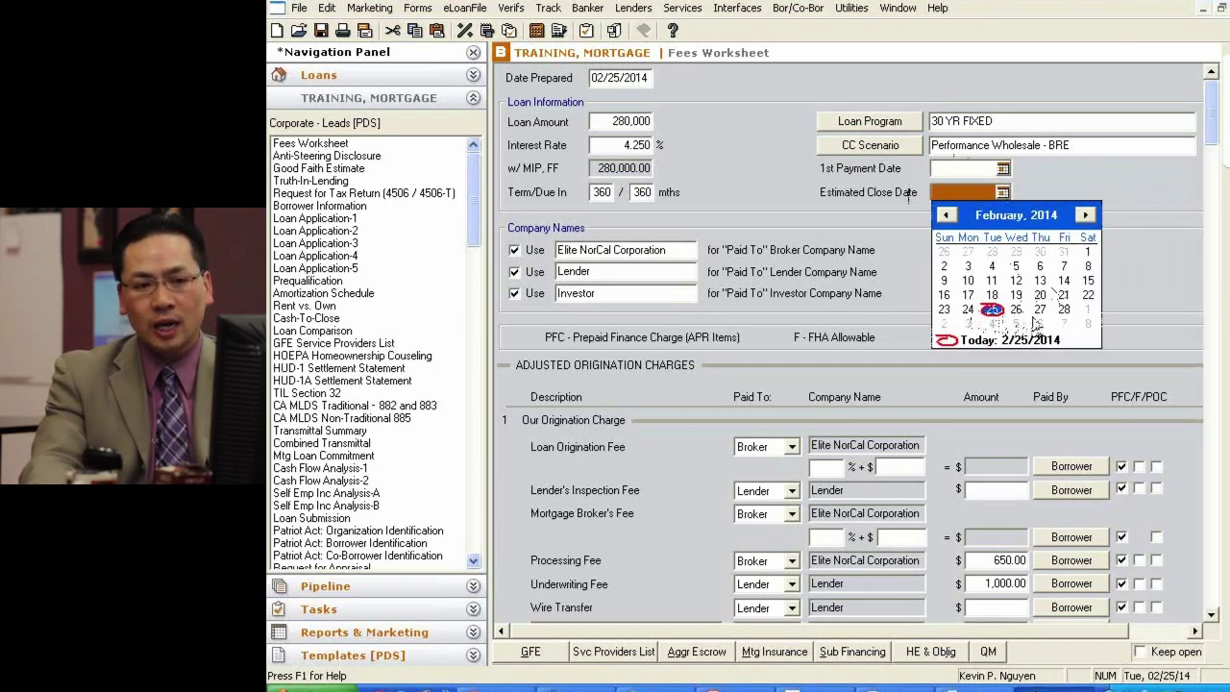
pyautogui.click(1084, 214)
pyautogui.click(946, 215)
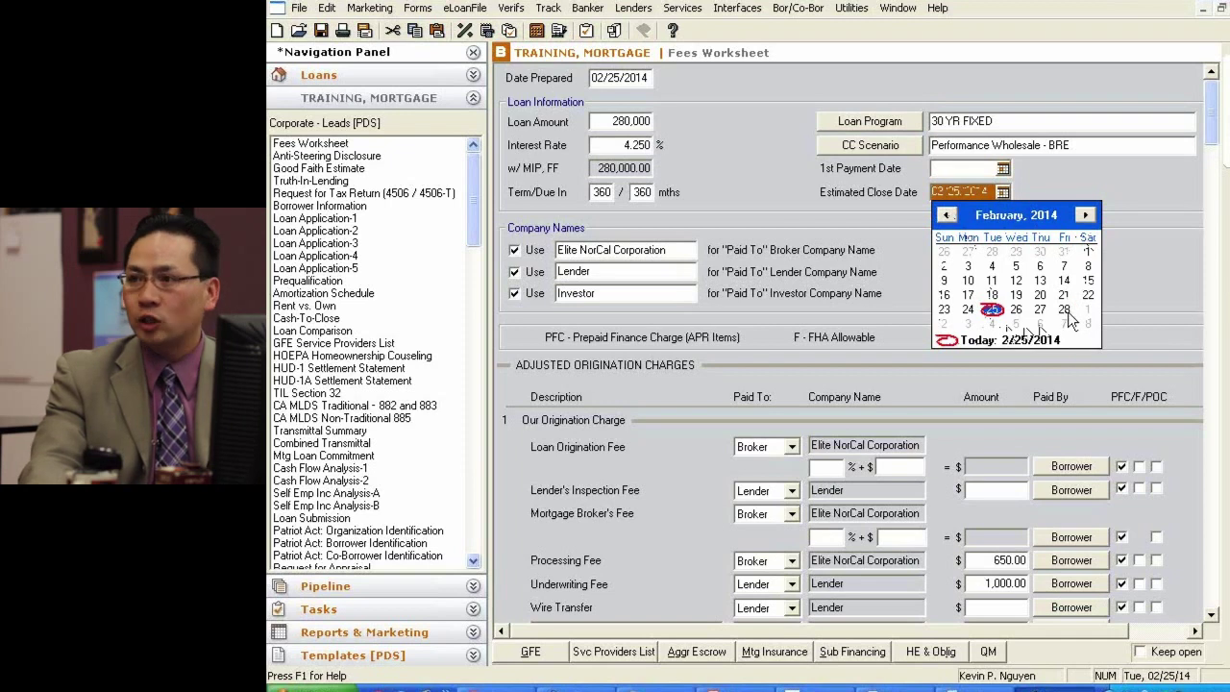
pyautogui.click(1085, 214)
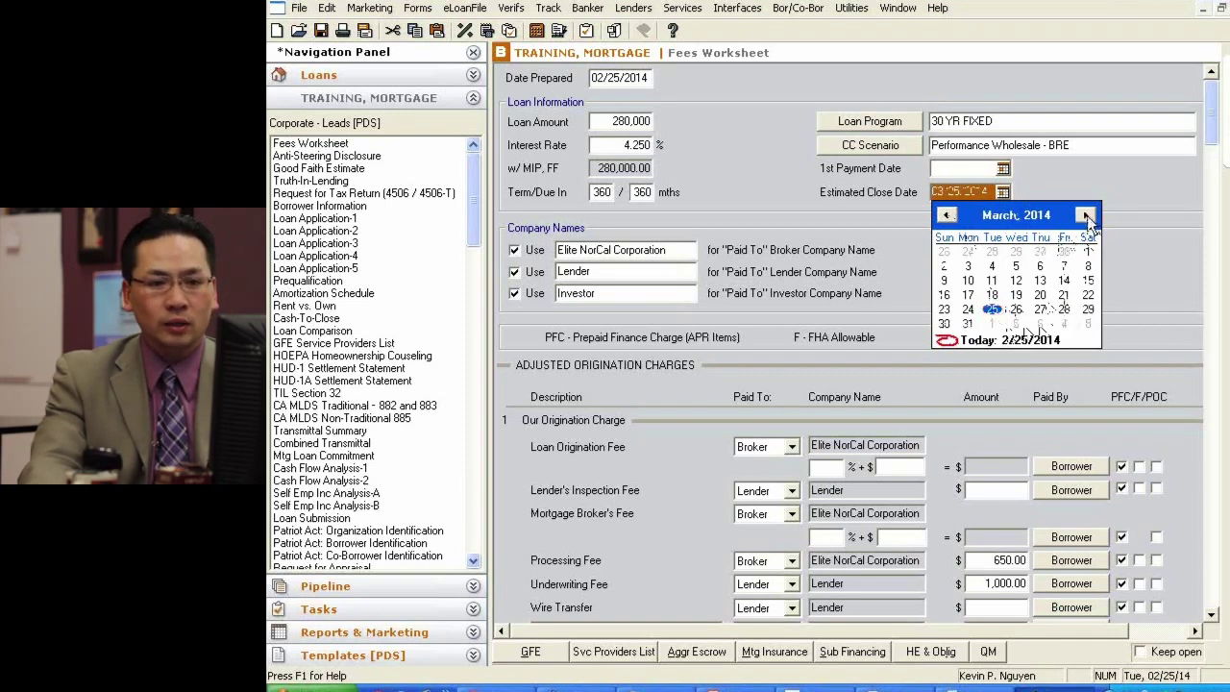
pyautogui.click(1039, 310)
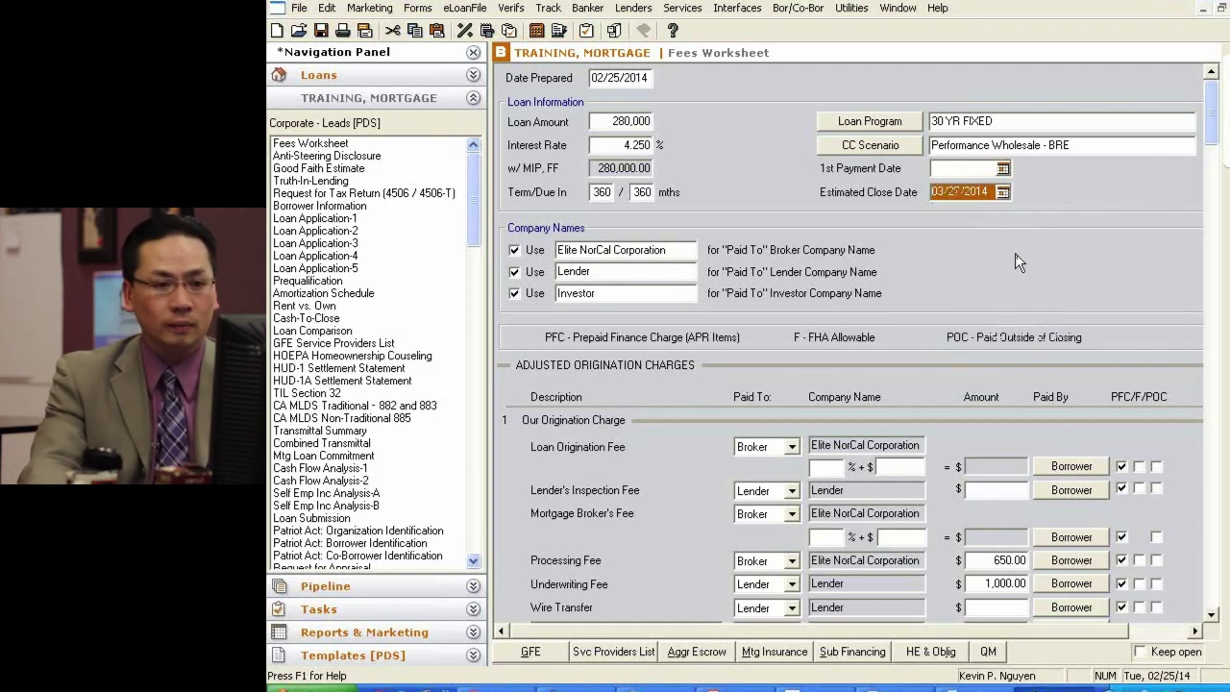
# Step: Pick 05/01/2014 from the calendar as the 1st Payment Date
pyautogui.hotkey('shift', 'Tab')
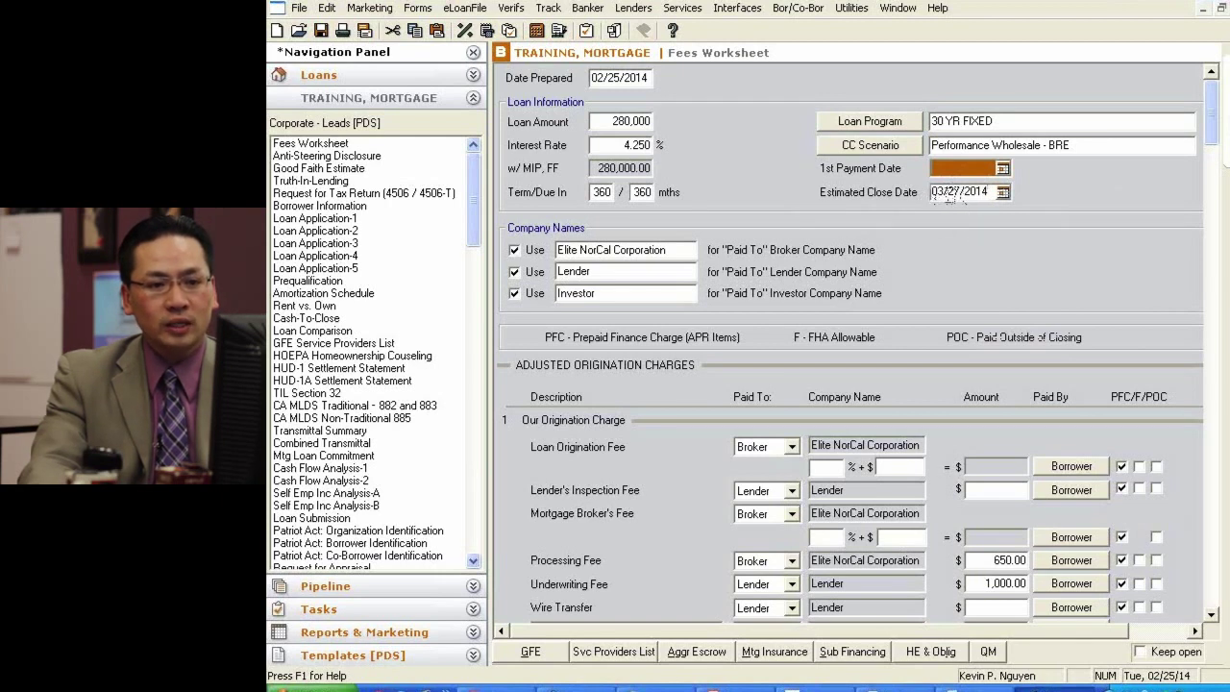
pyautogui.click(1004, 171)
pyautogui.click(1084, 190)
pyautogui.click(1085, 191)
pyautogui.click(1084, 190)
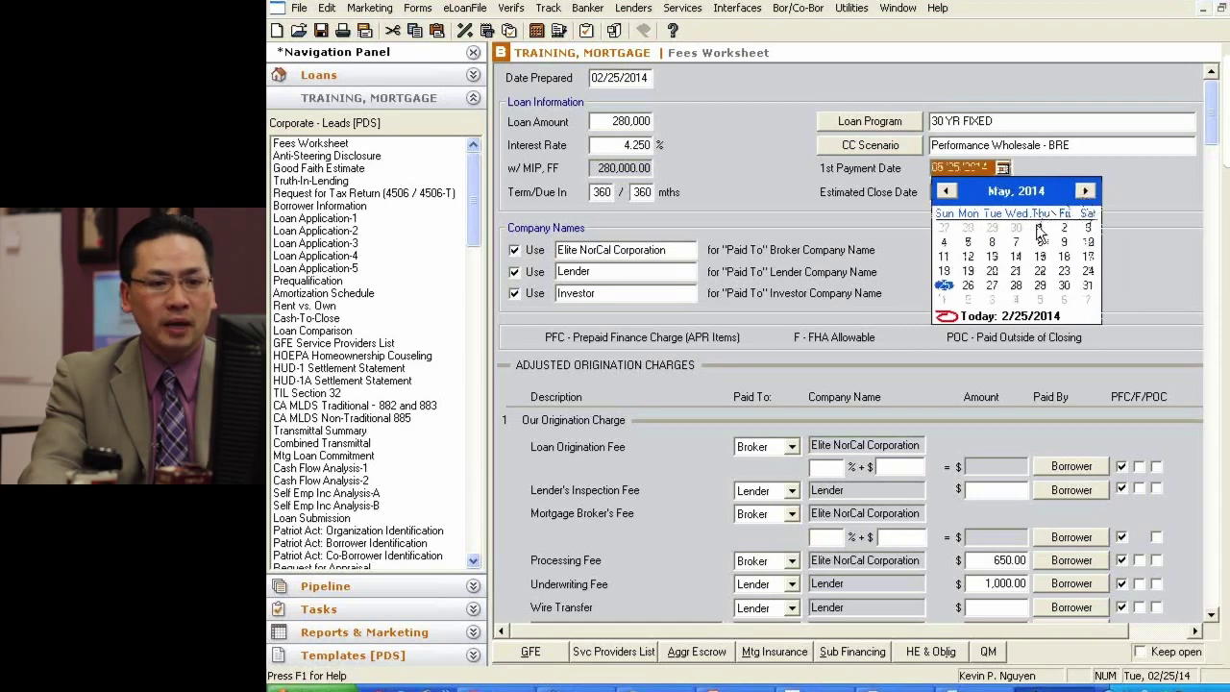
pyautogui.click(1039, 229)
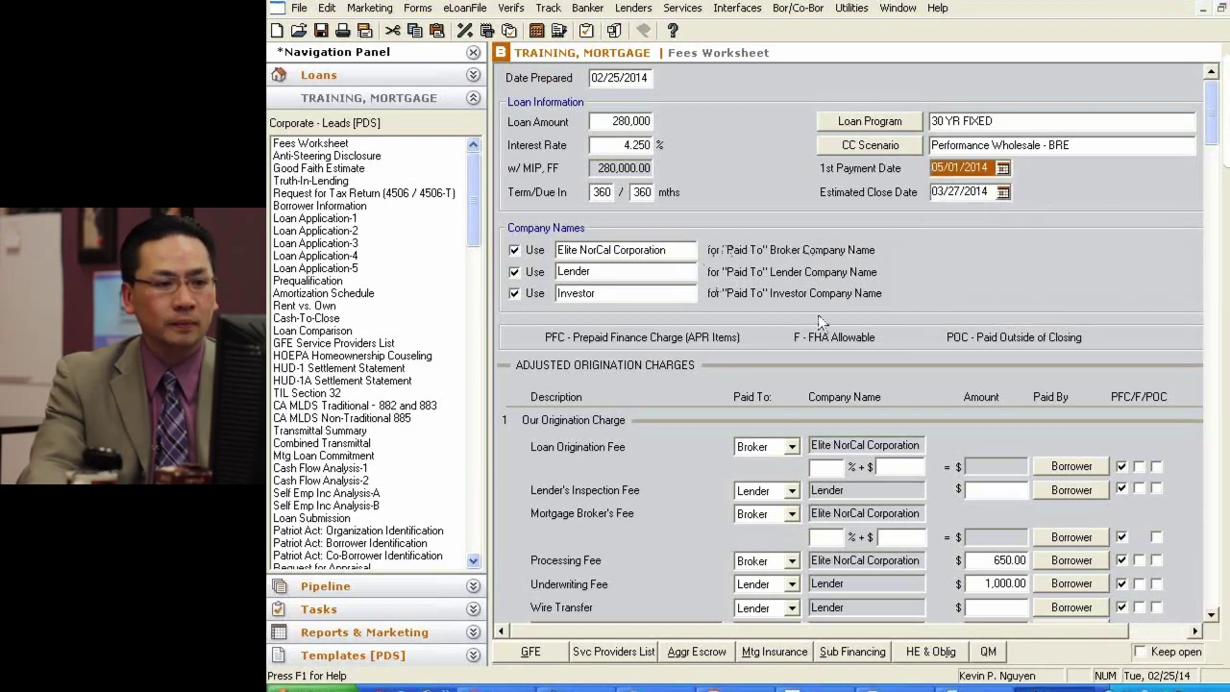
# Step: Scroll the Fees Worksheet down to the 4,200.00 Lender's Credit rows
pyautogui.scroll(-3, 671, 441)
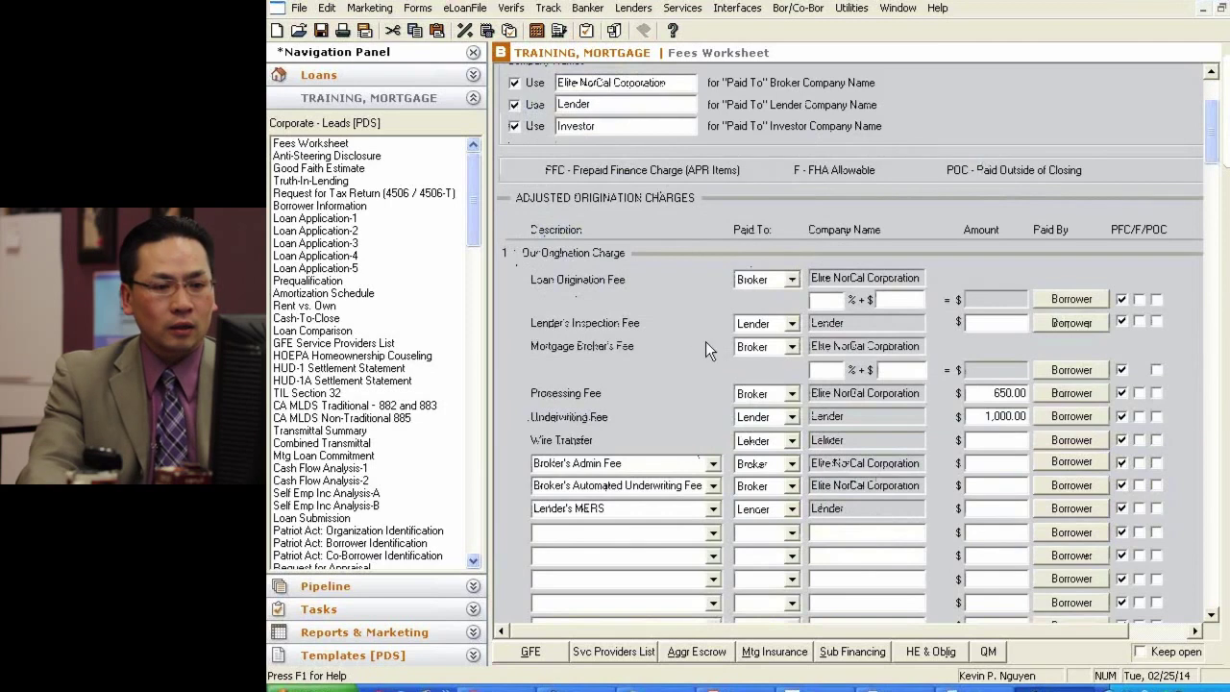
pyautogui.scroll(-3, 705, 341)
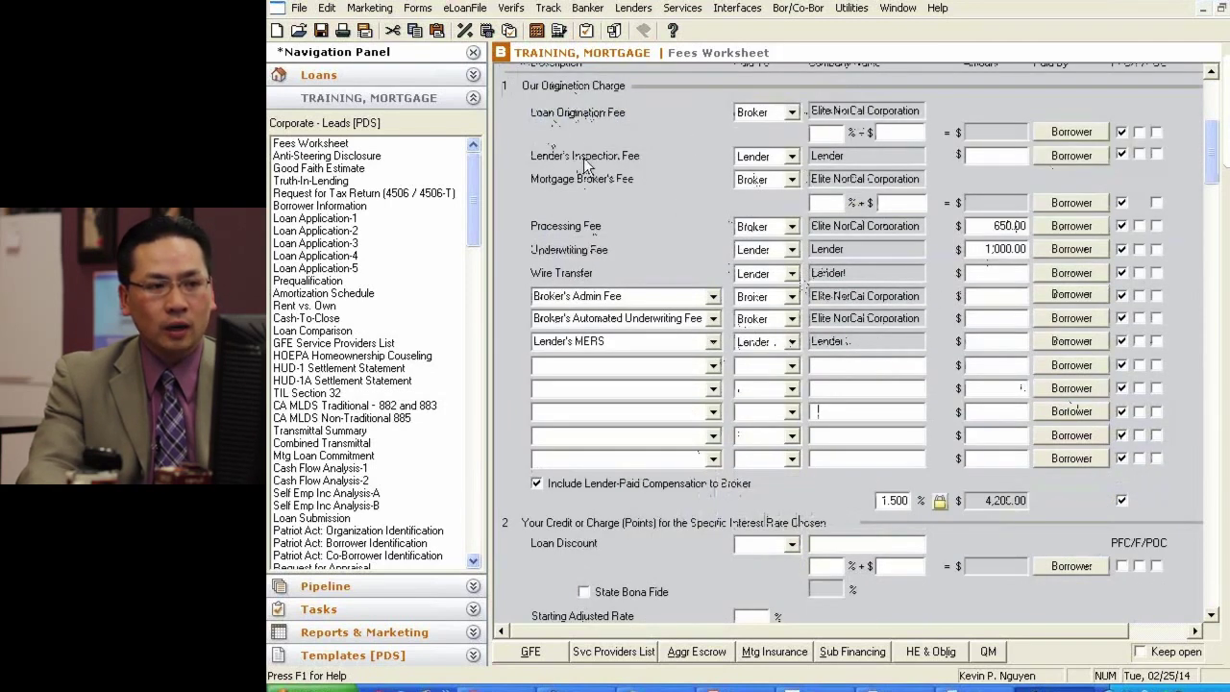
pyautogui.scroll(-3, 775, 417)
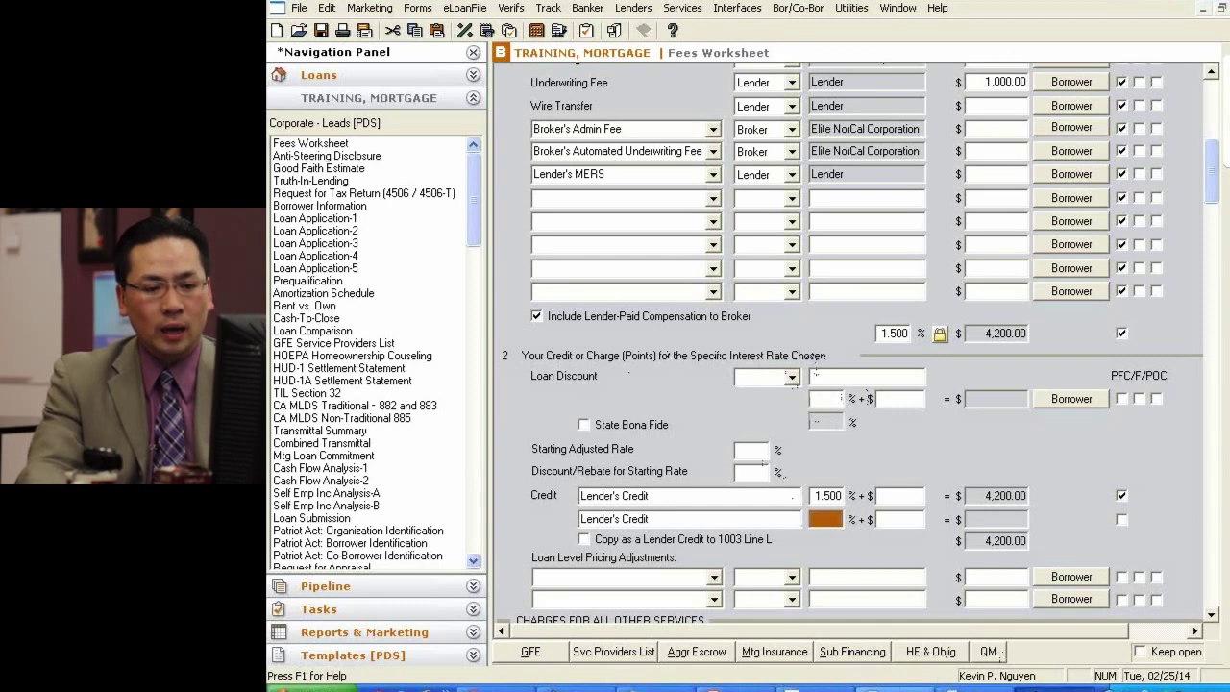
# Step: View the Document1 Word notes, then switch to the Performance3958_new.pdf rate sheet
pyautogui.click(941, 687)
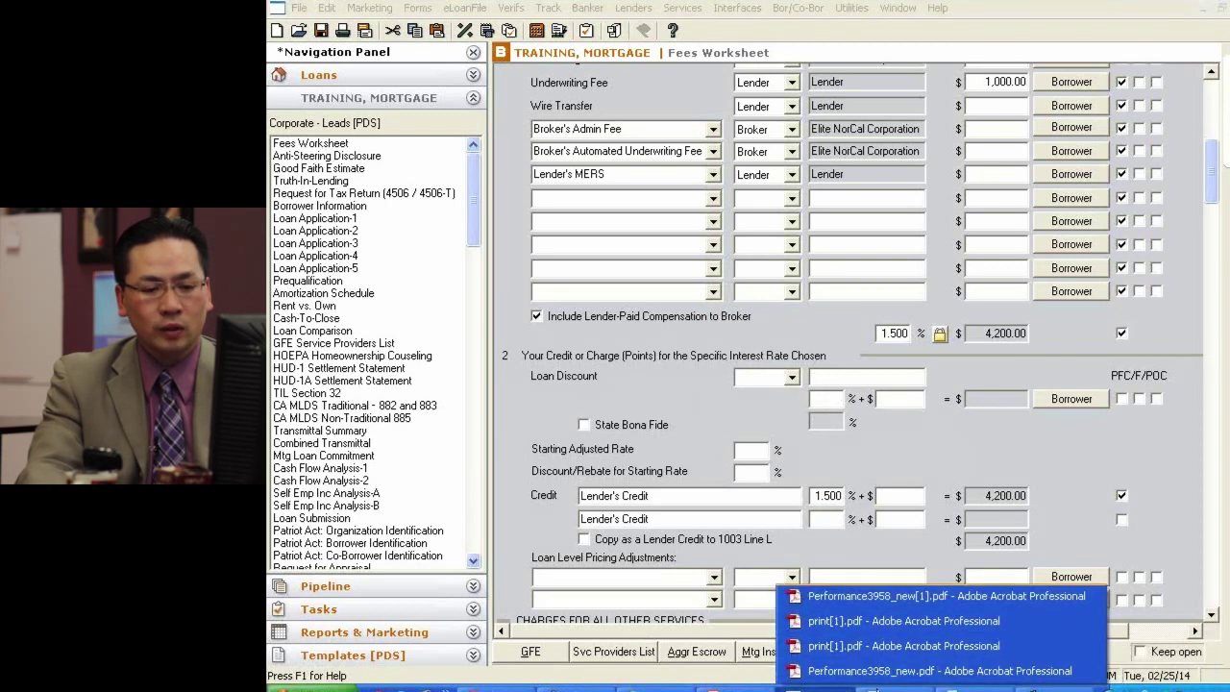
pyautogui.click(896, 687)
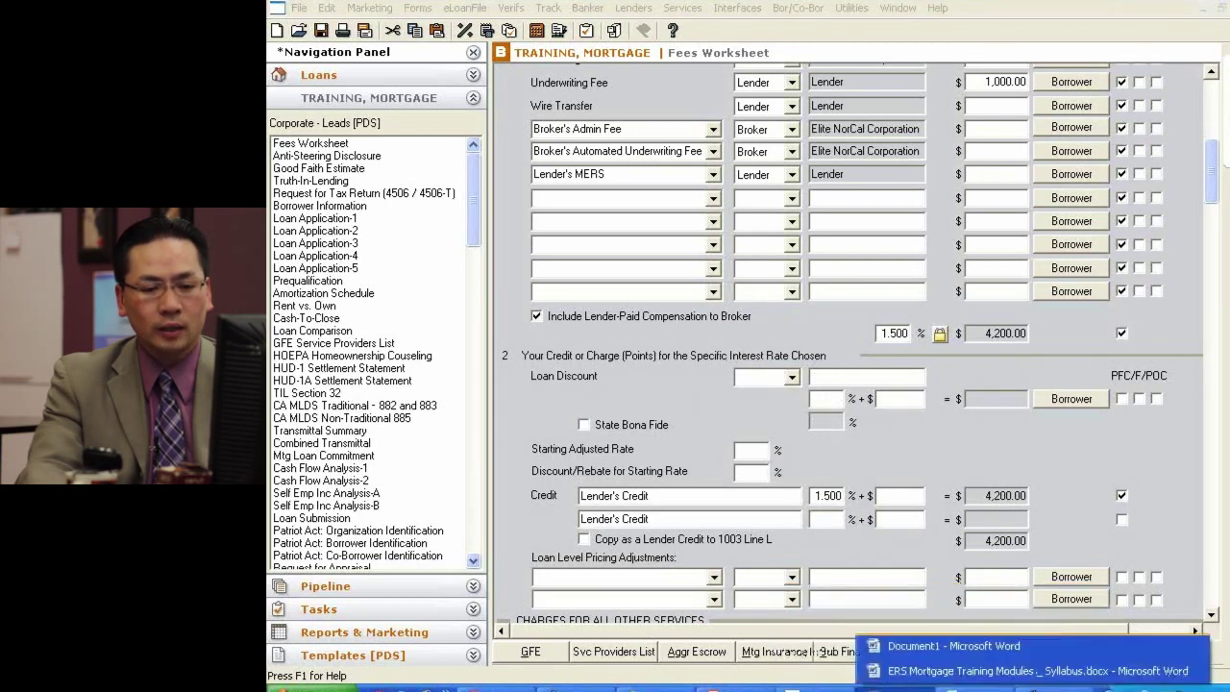
pyautogui.click(941, 656)
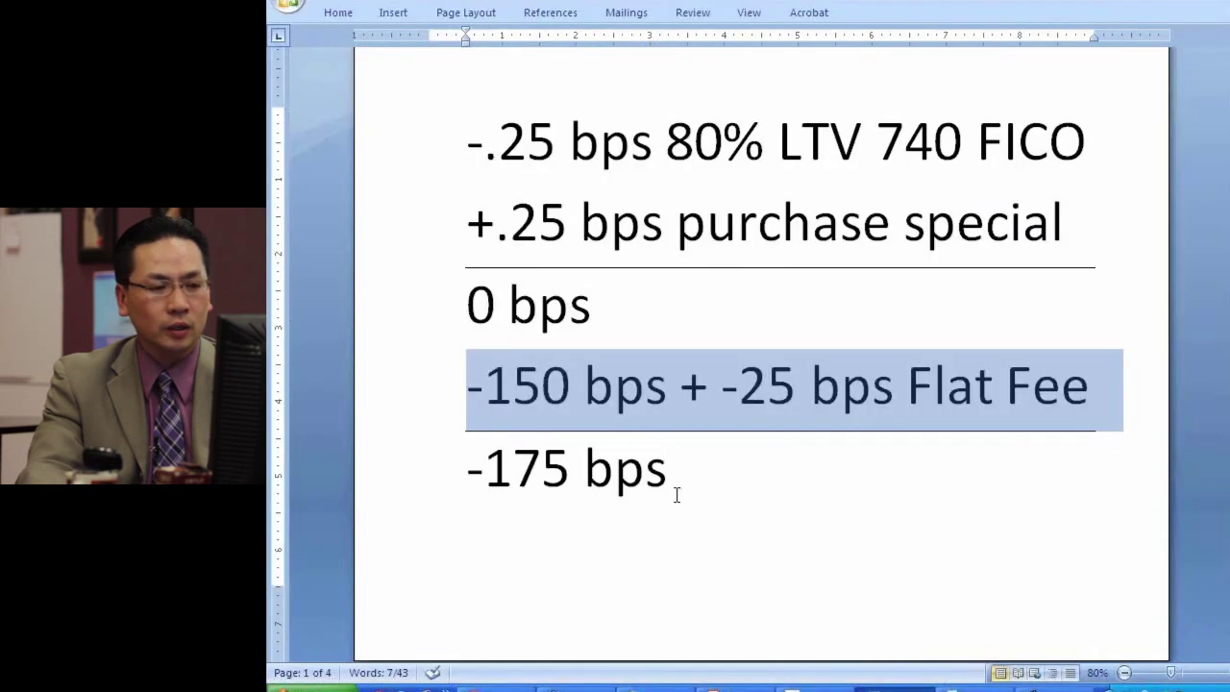
pyautogui.click(911, 687)
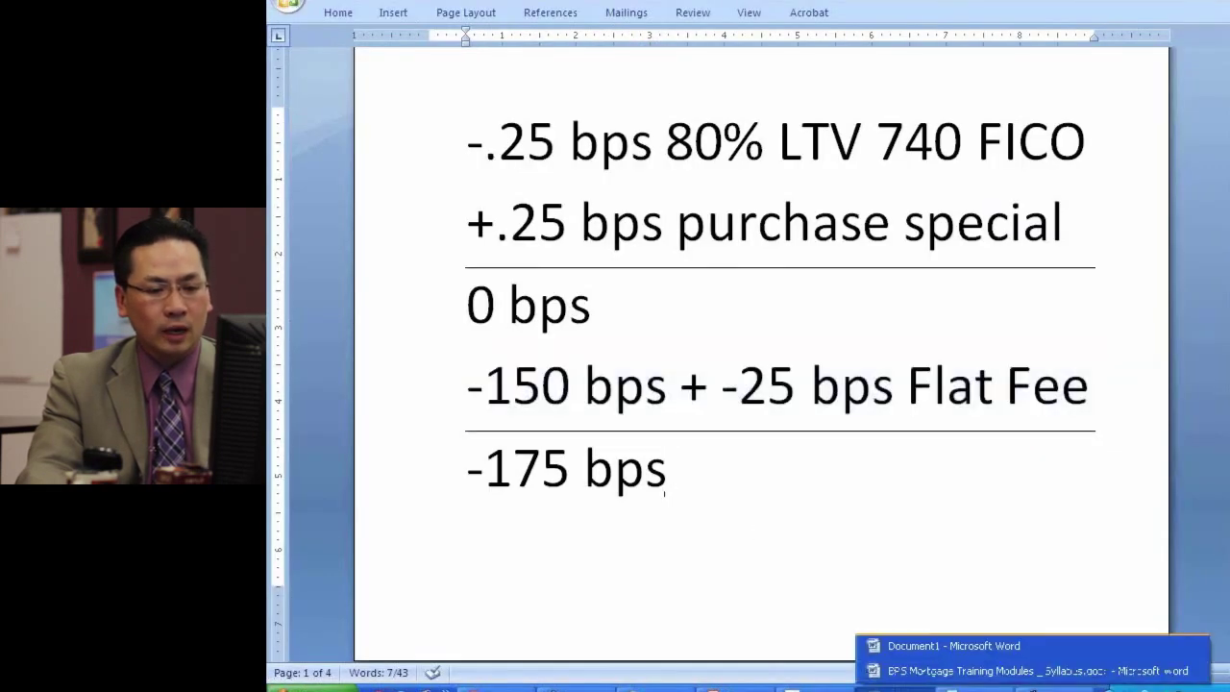
pyautogui.click(815, 687)
pyautogui.click(816, 687)
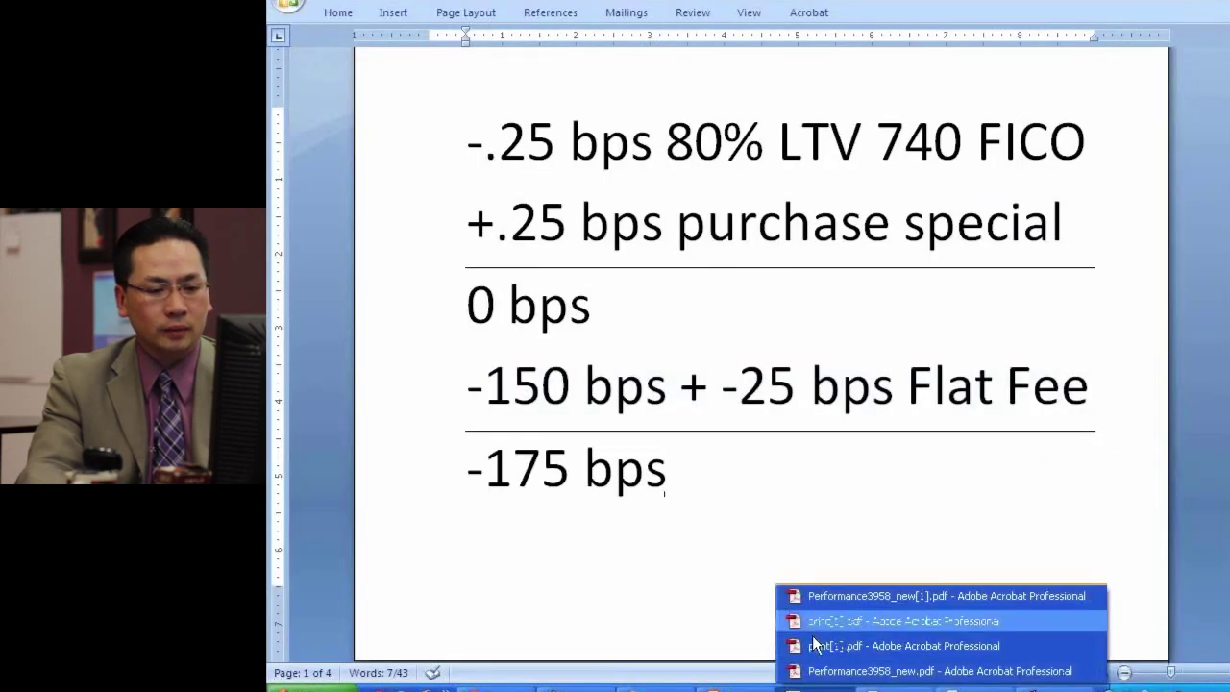
pyautogui.click(865, 670)
pyautogui.scroll(-15, 654, 379)
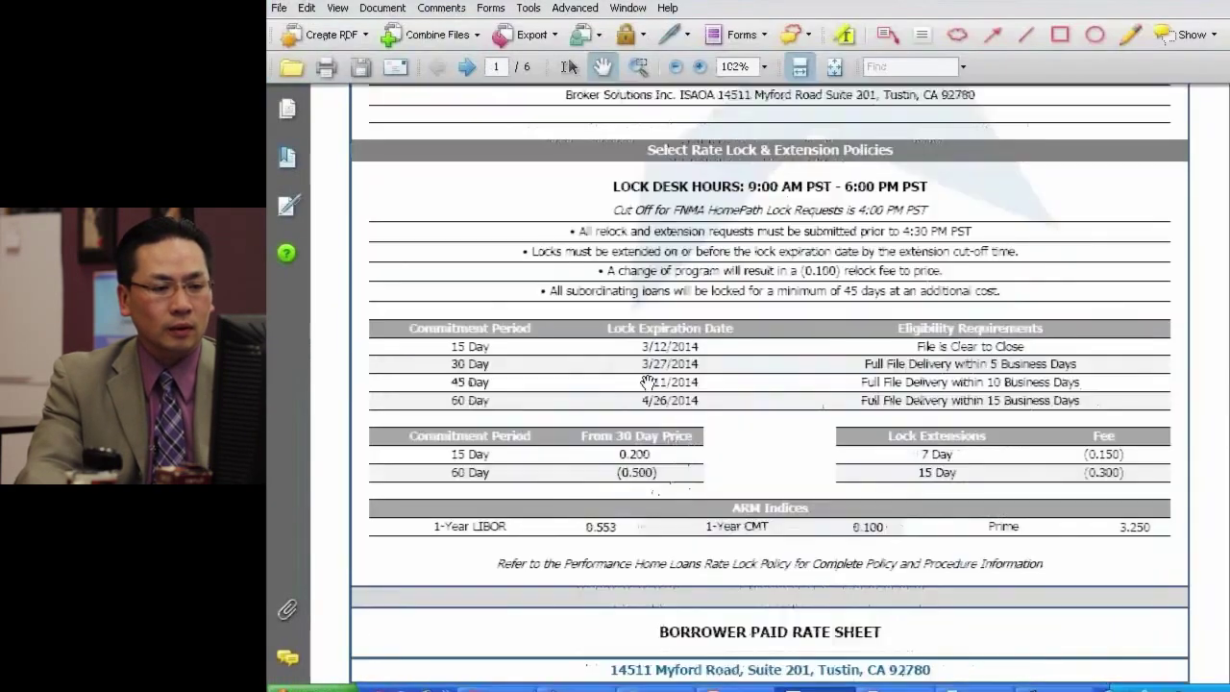
# Step: Bring up the print[1].pdf pricing table and magnify it to read the 4.375 rate's points
pyautogui.scroll(-8, 653, 378)
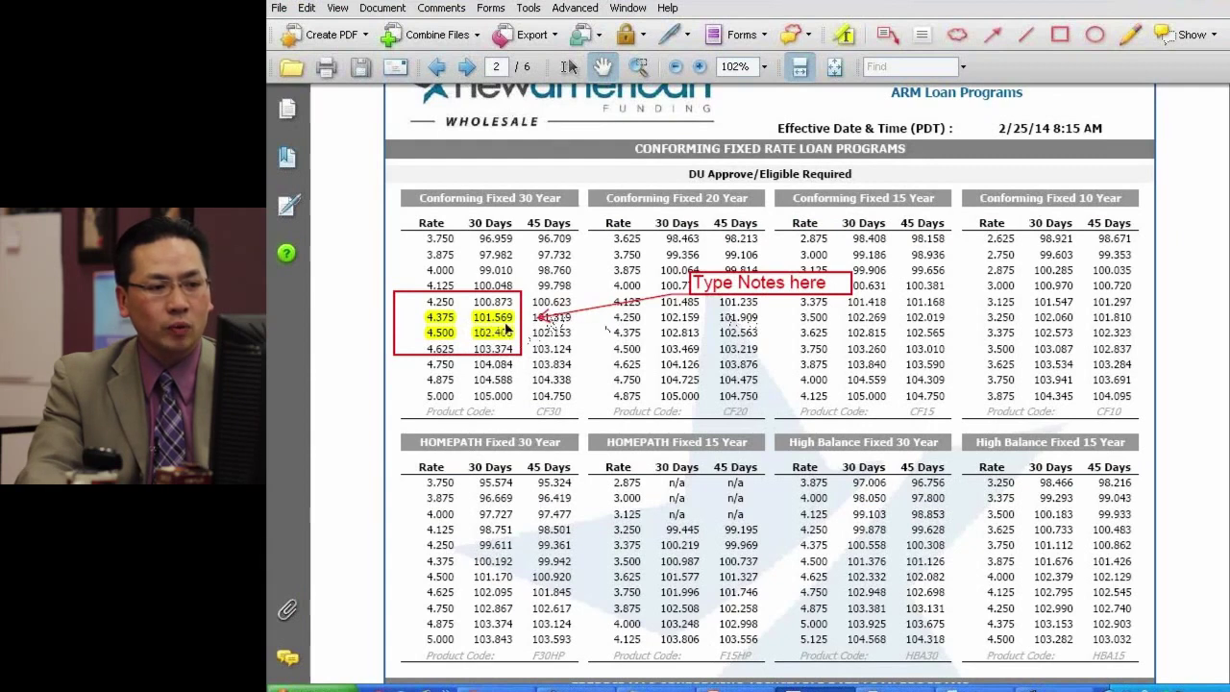
pyautogui.click(815, 687)
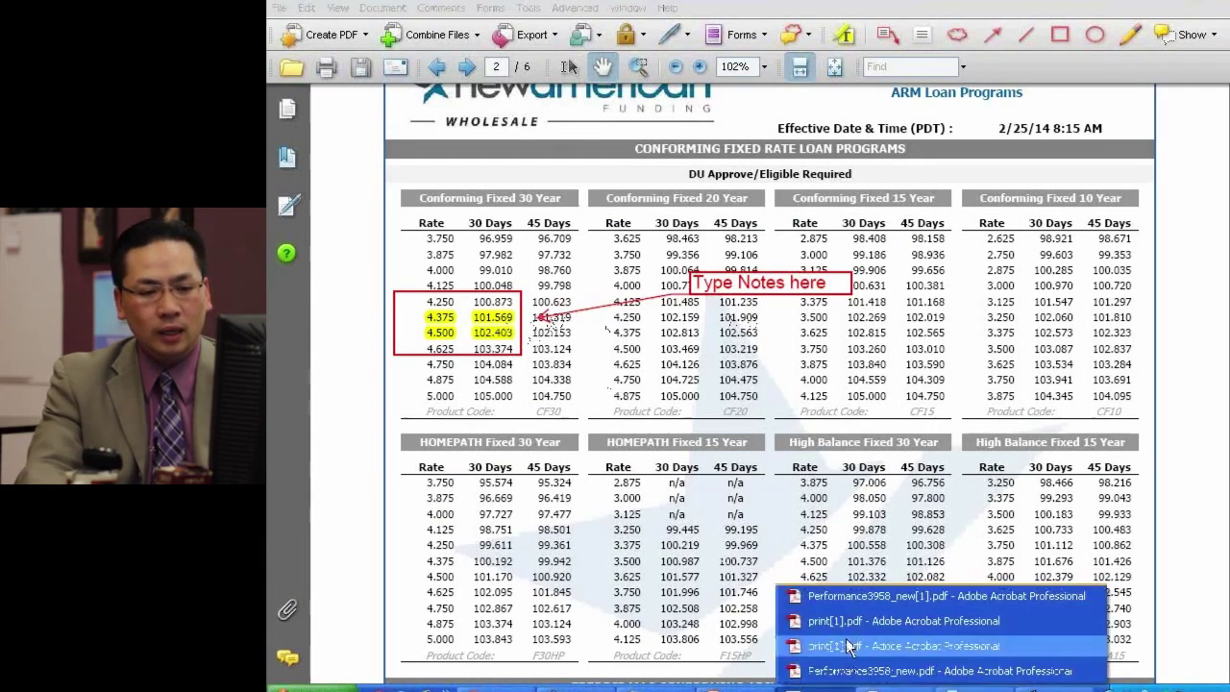
pyautogui.click(852, 643)
pyautogui.click(815, 688)
pyautogui.click(815, 626)
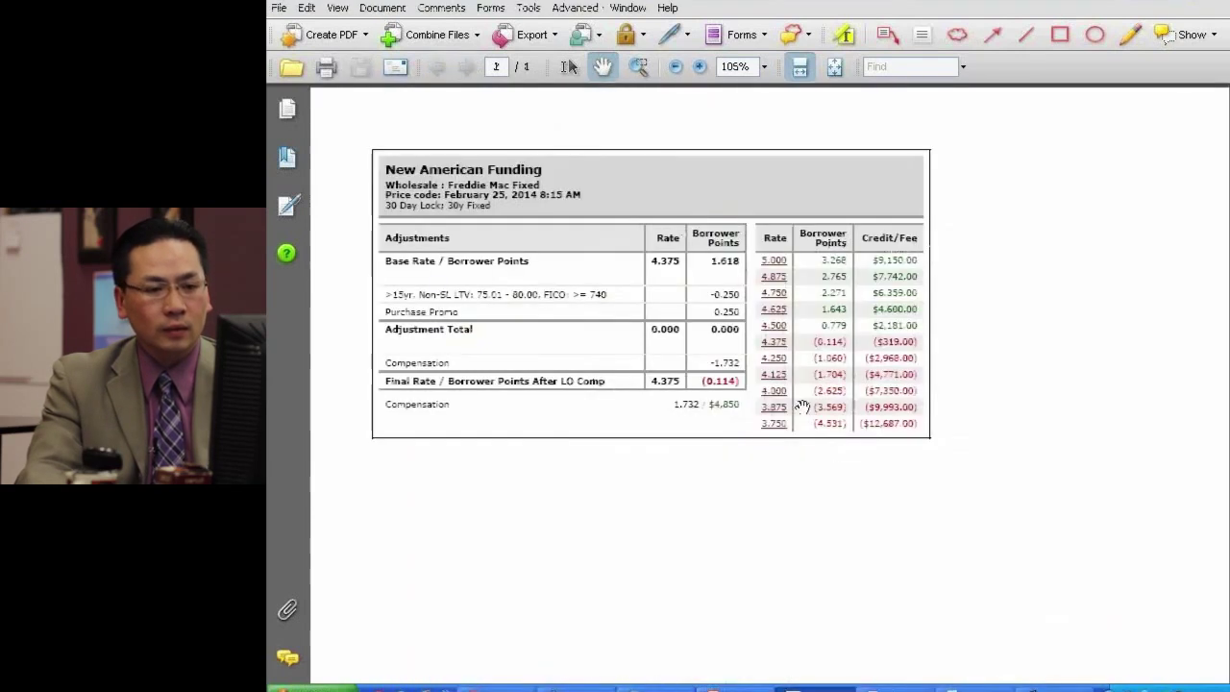
pyautogui.click(705, 67)
pyautogui.click(704, 68)
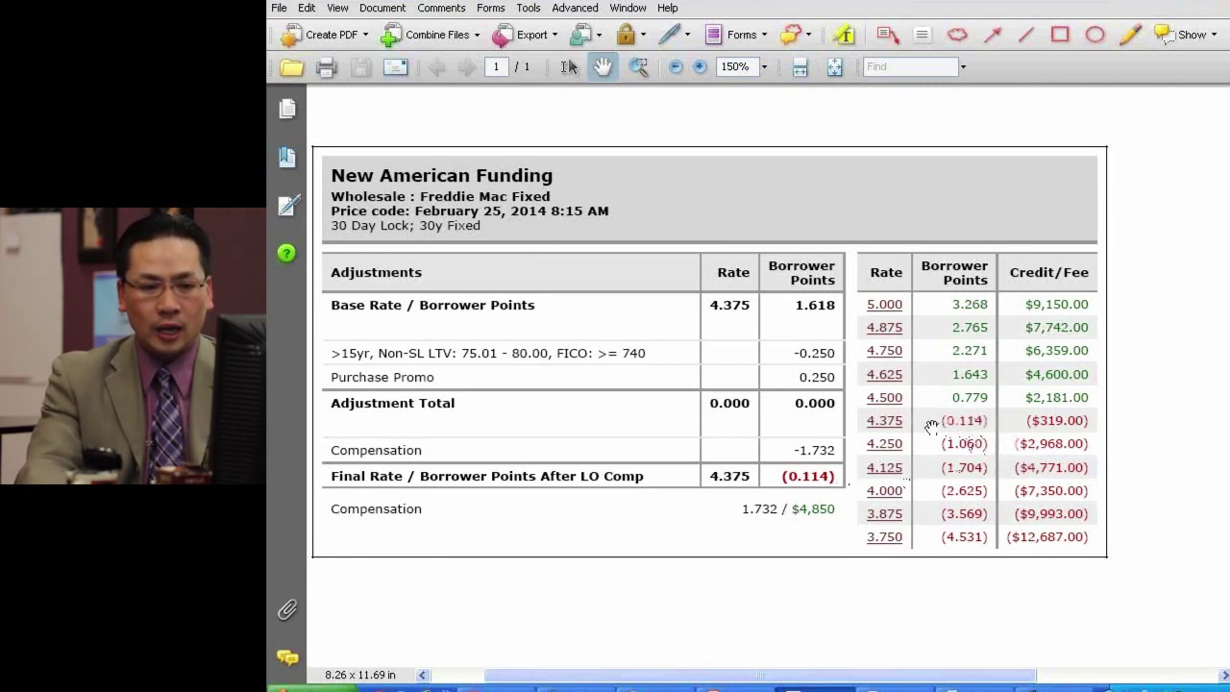
# Step: Cycle to the Product Search PDF, then return to the Point Fees Worksheet
pyautogui.hotkey('alt', 'Tab')
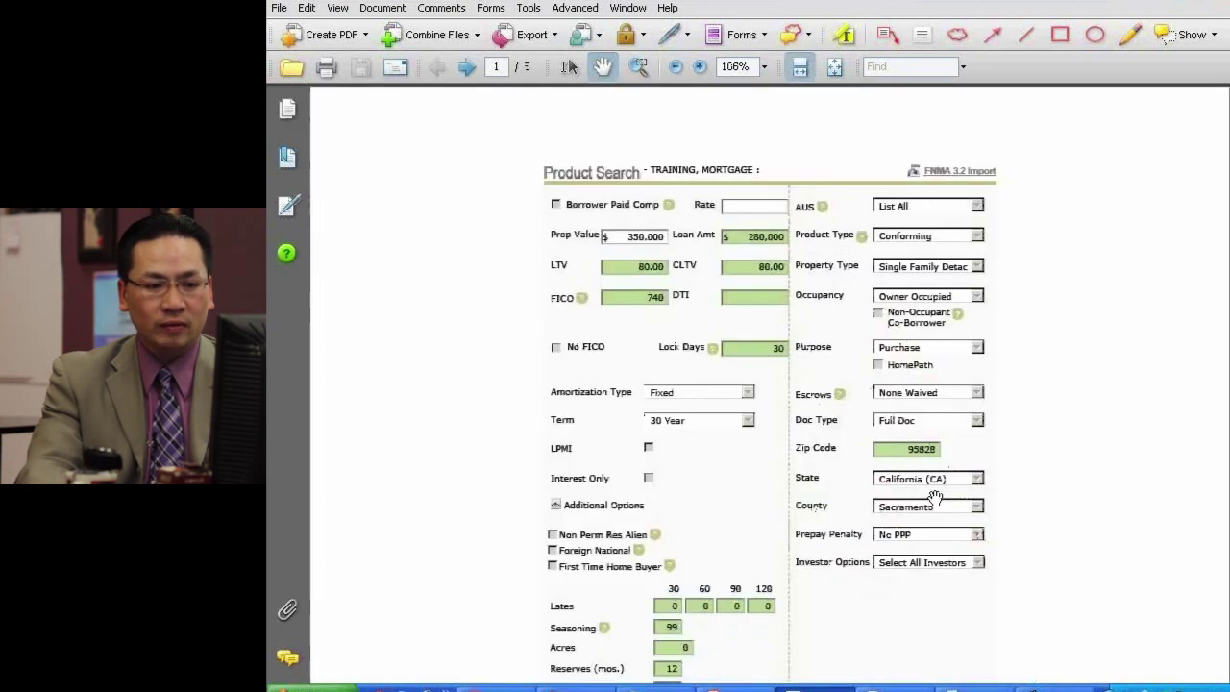
pyautogui.hotkey('alt', 'Tab')
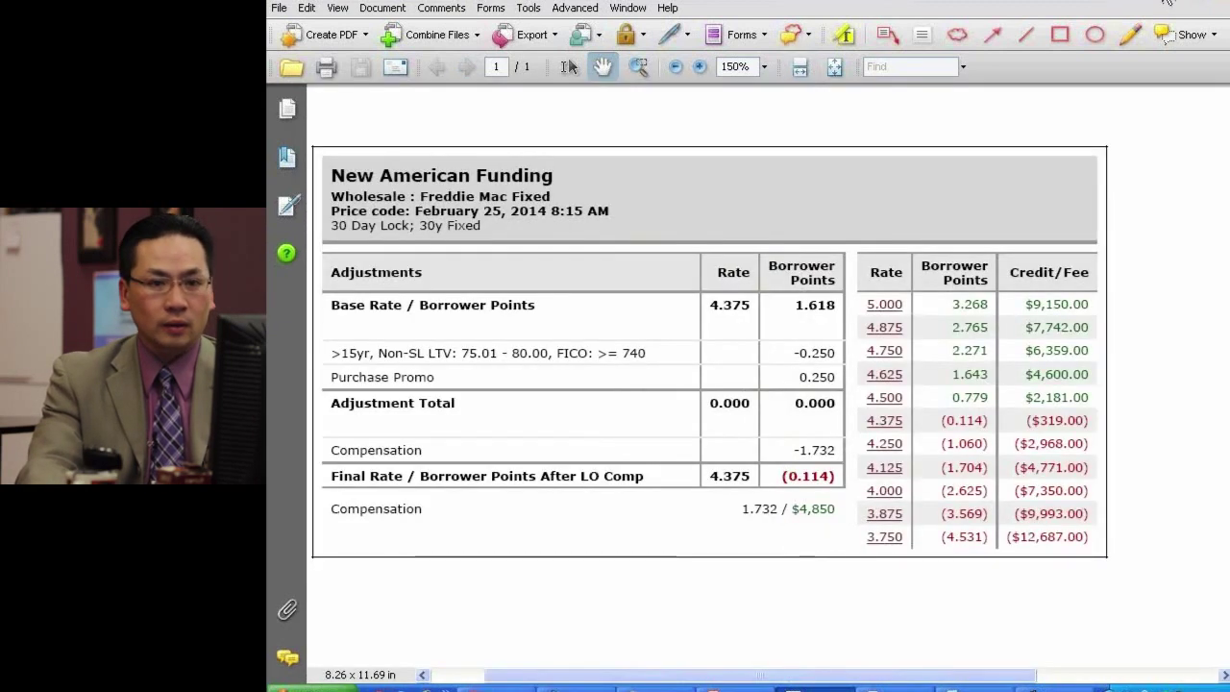
pyautogui.hotkey('alt', 'Tab')
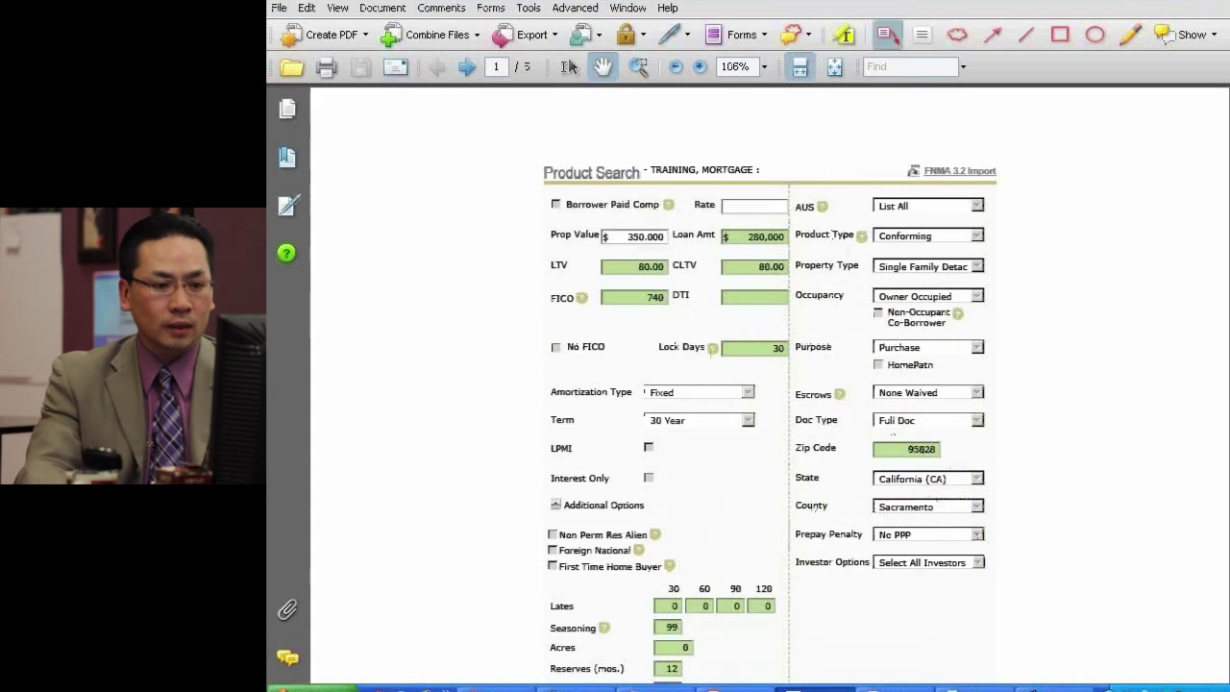
pyautogui.click(1055, 688)
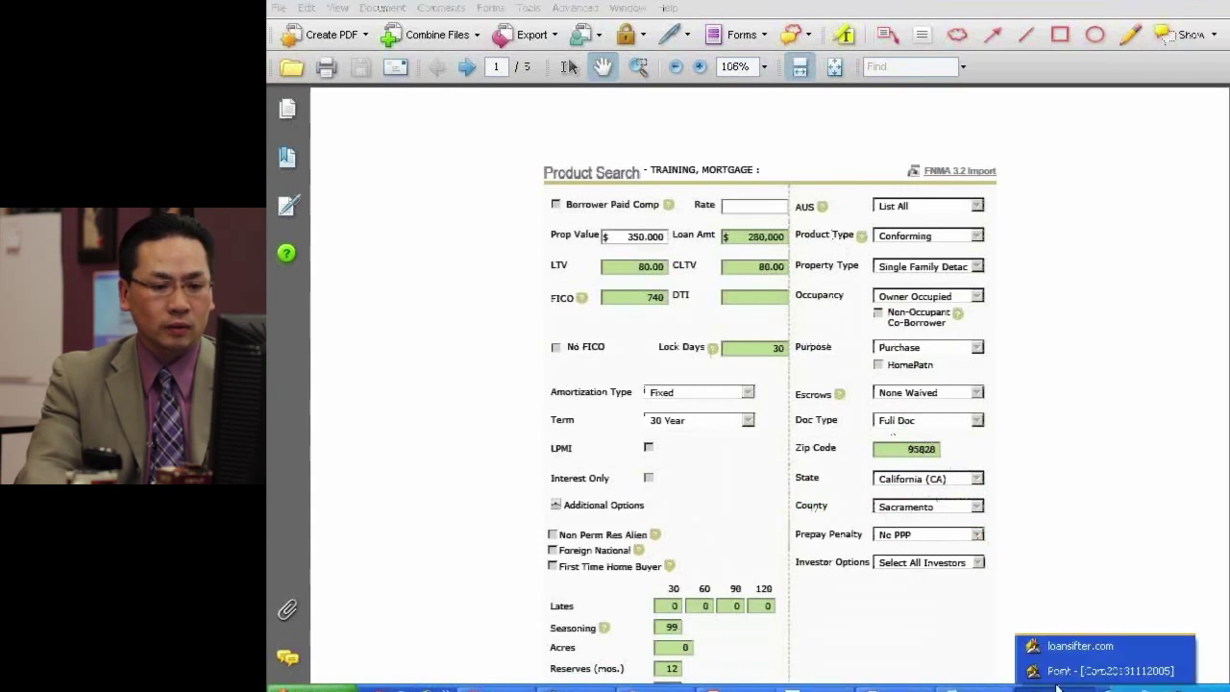
pyautogui.click(1086, 661)
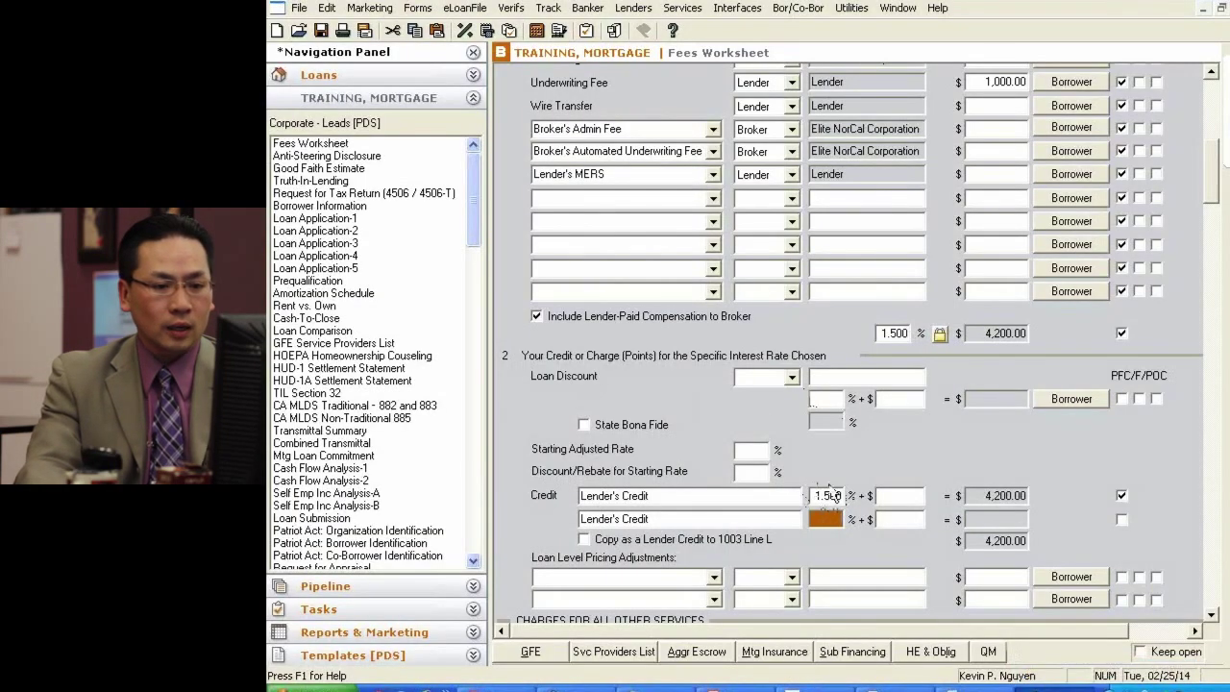
pyautogui.click(817, 399)
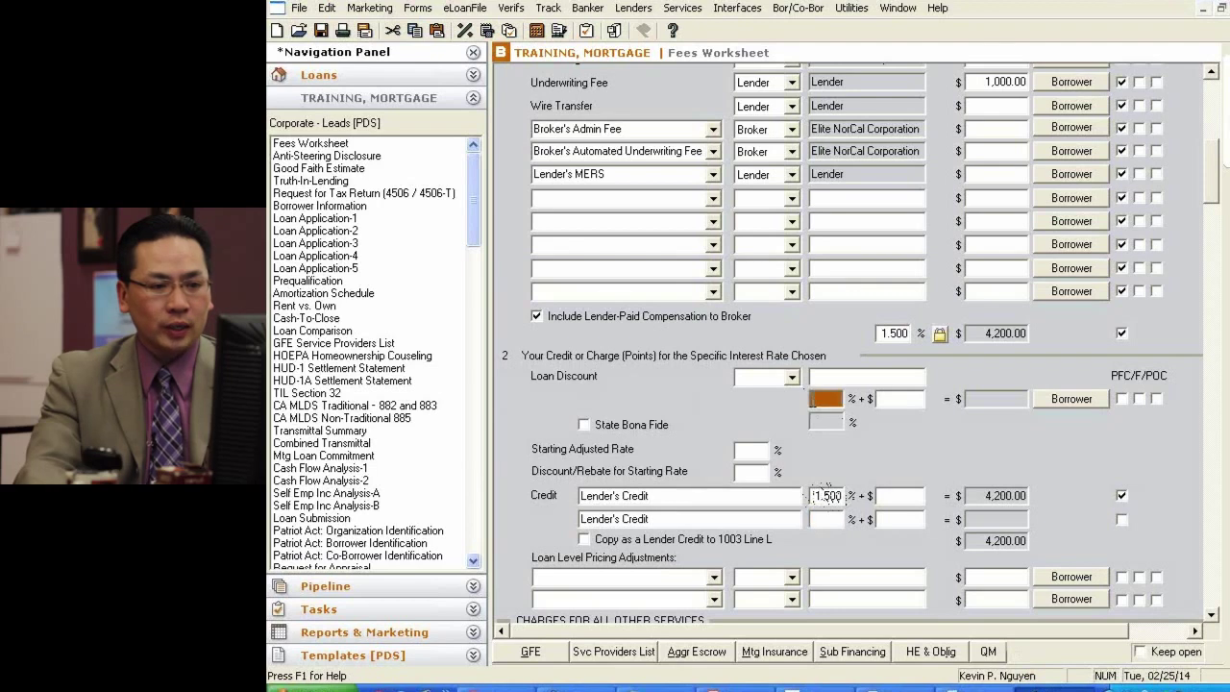
pyautogui.hotkey('alt', 'Tab')
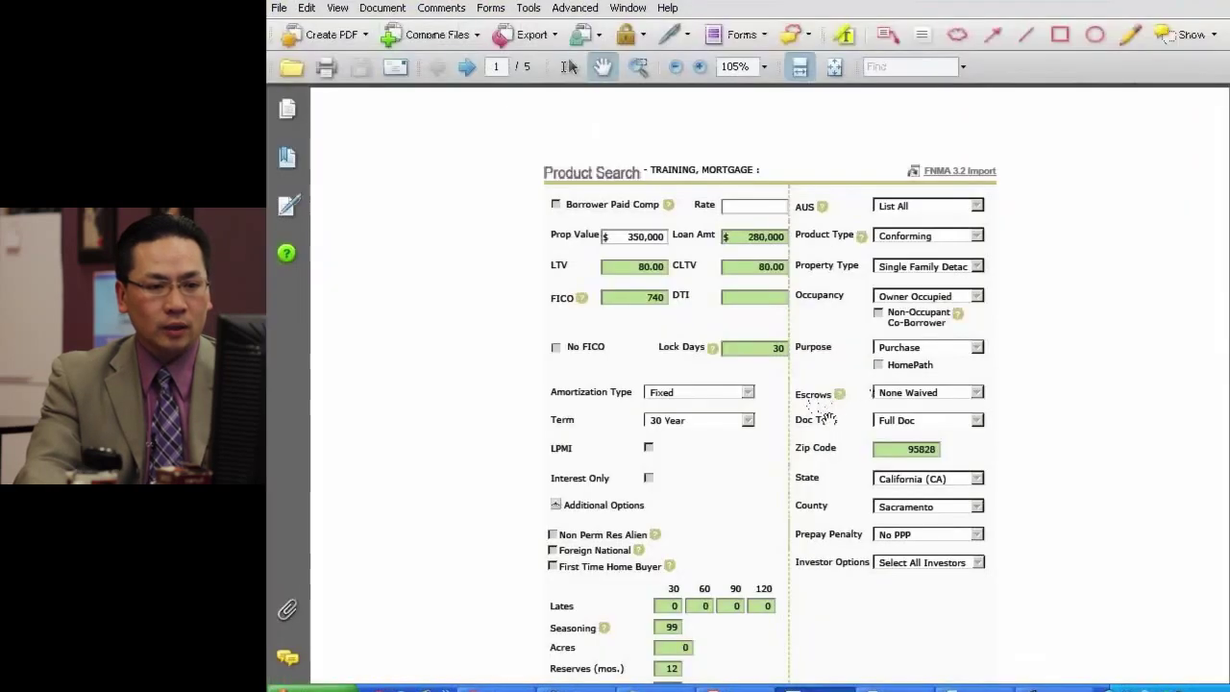
pyautogui.hotkey('alt', 'Tab')
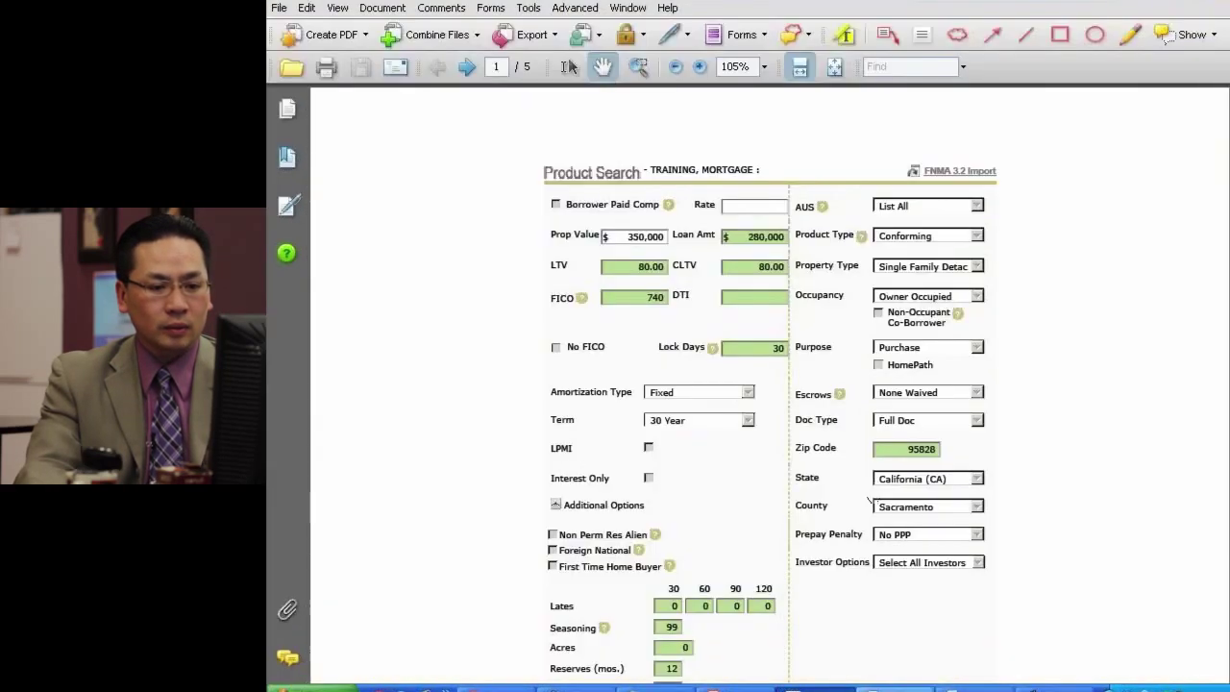
pyautogui.click(1066, 688)
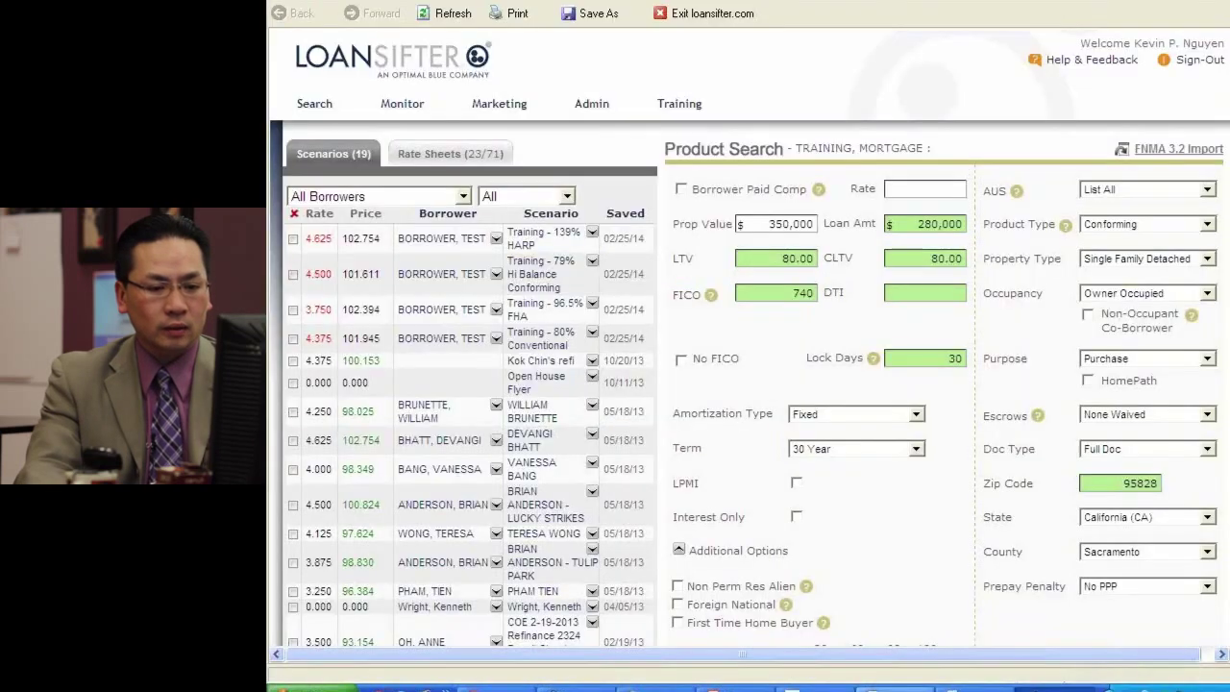
pyautogui.click(816, 688)
pyautogui.click(923, 653)
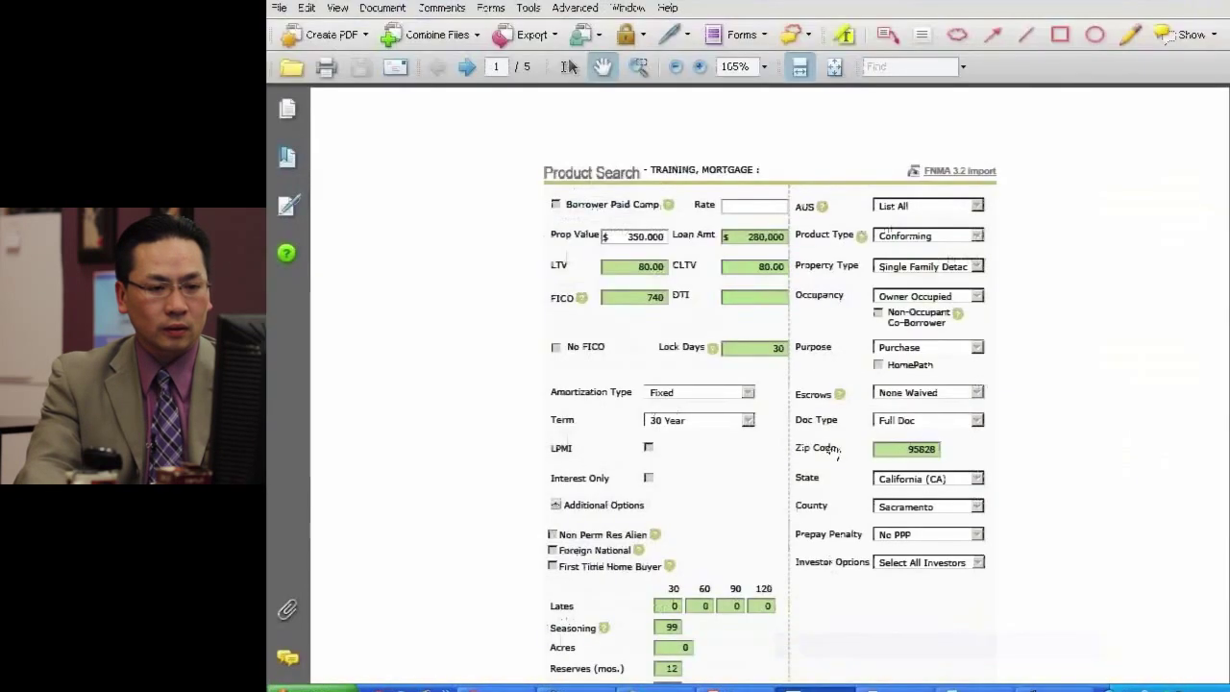
pyautogui.click(816, 688)
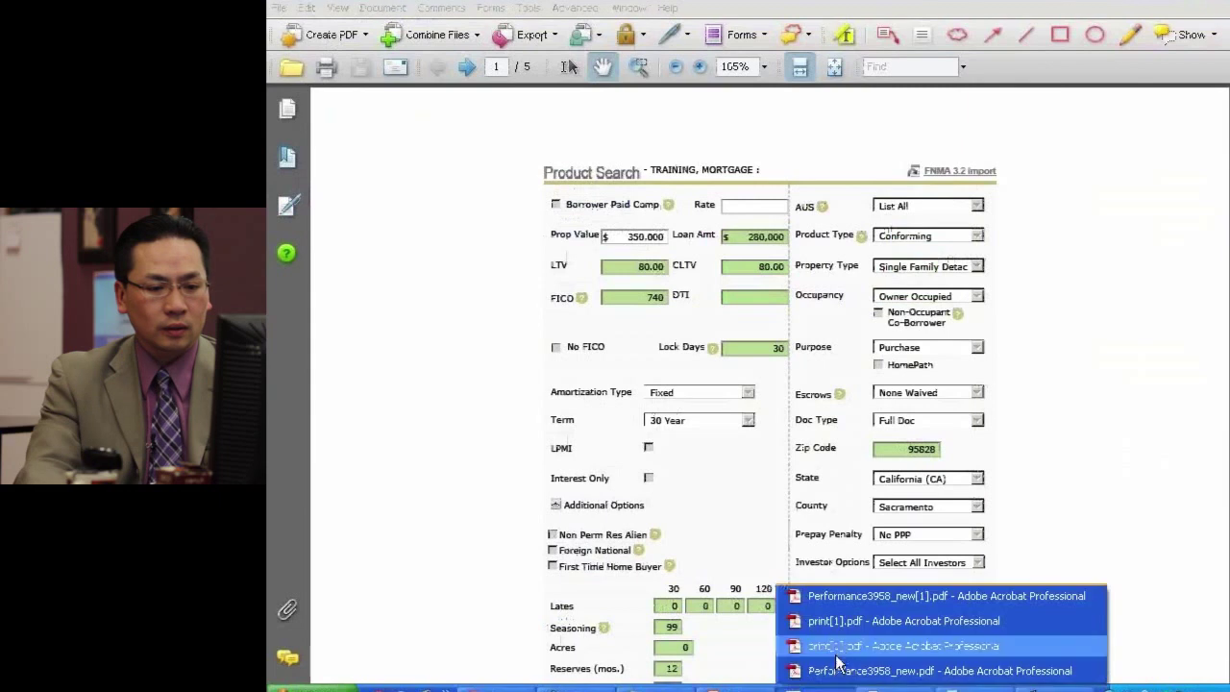
pyautogui.click(846, 621)
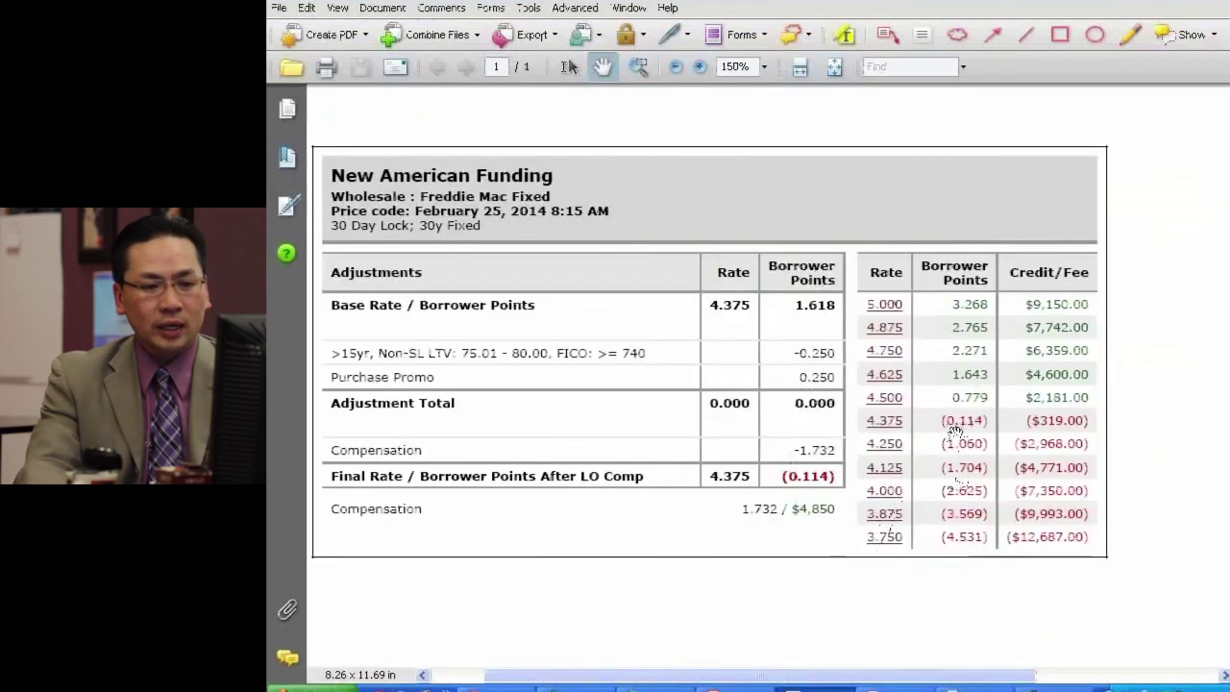
pyautogui.click(1057, 687)
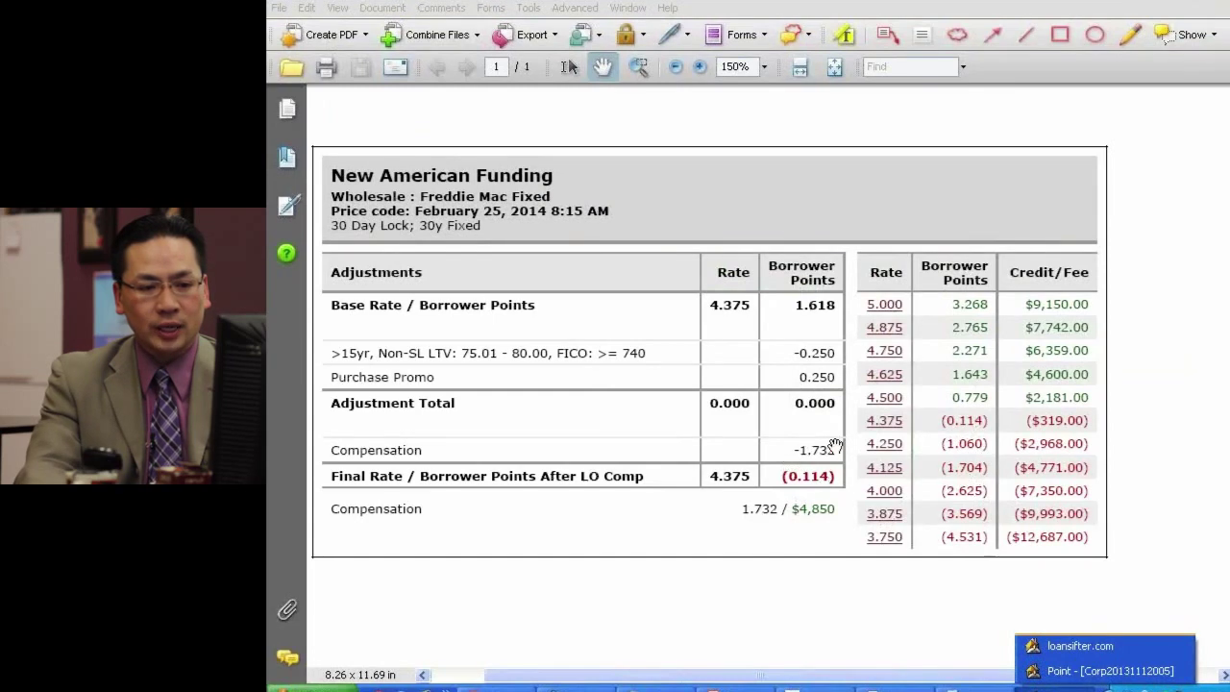
pyautogui.click(1078, 646)
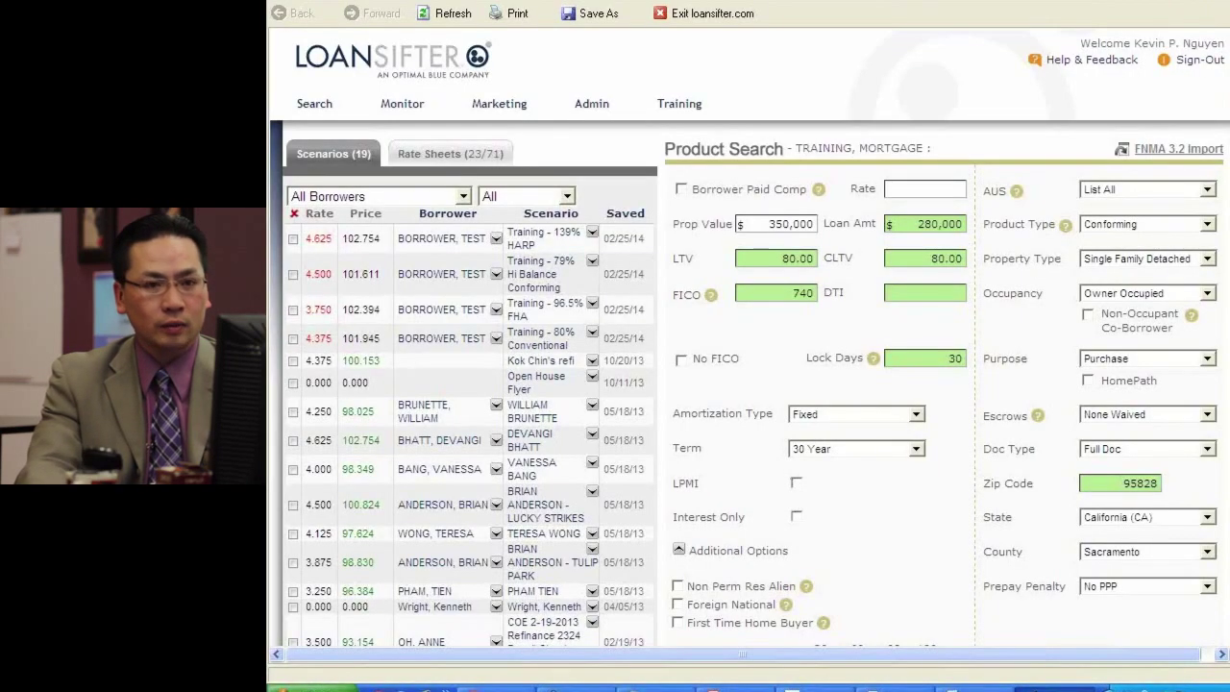
pyautogui.click(712, 13)
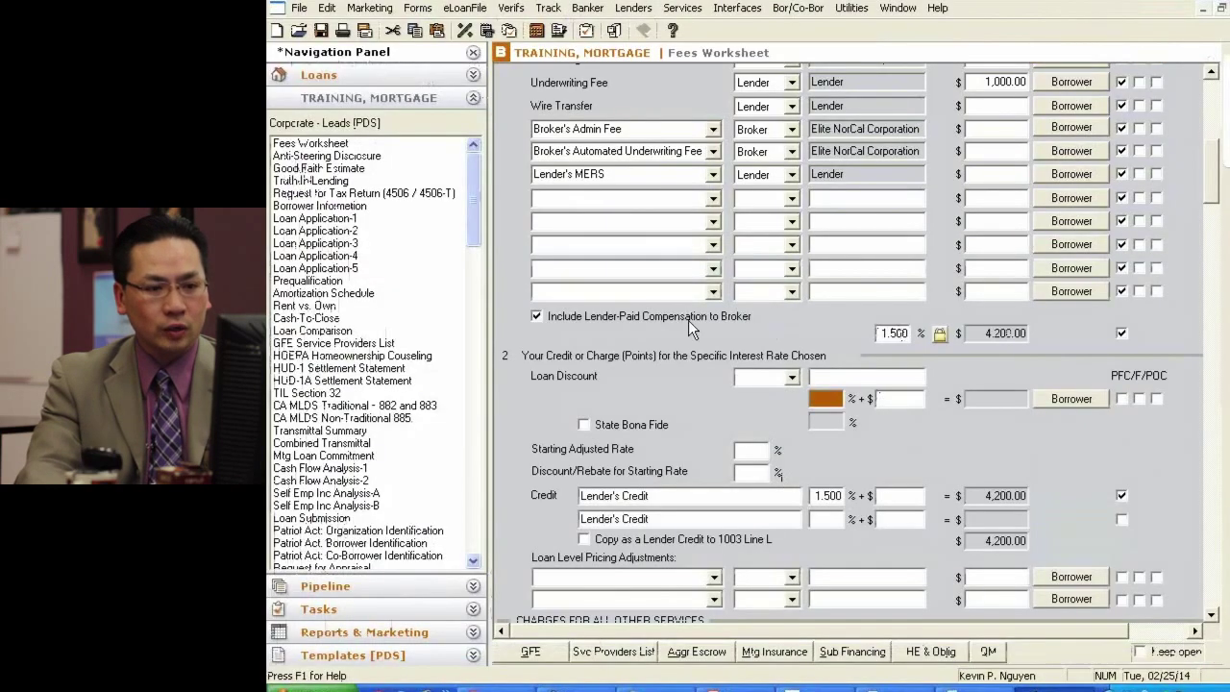
# Step: Enter 0.114 as the Loan Discount points, giving 319.20
pyautogui.scroll(3, 999, 273)
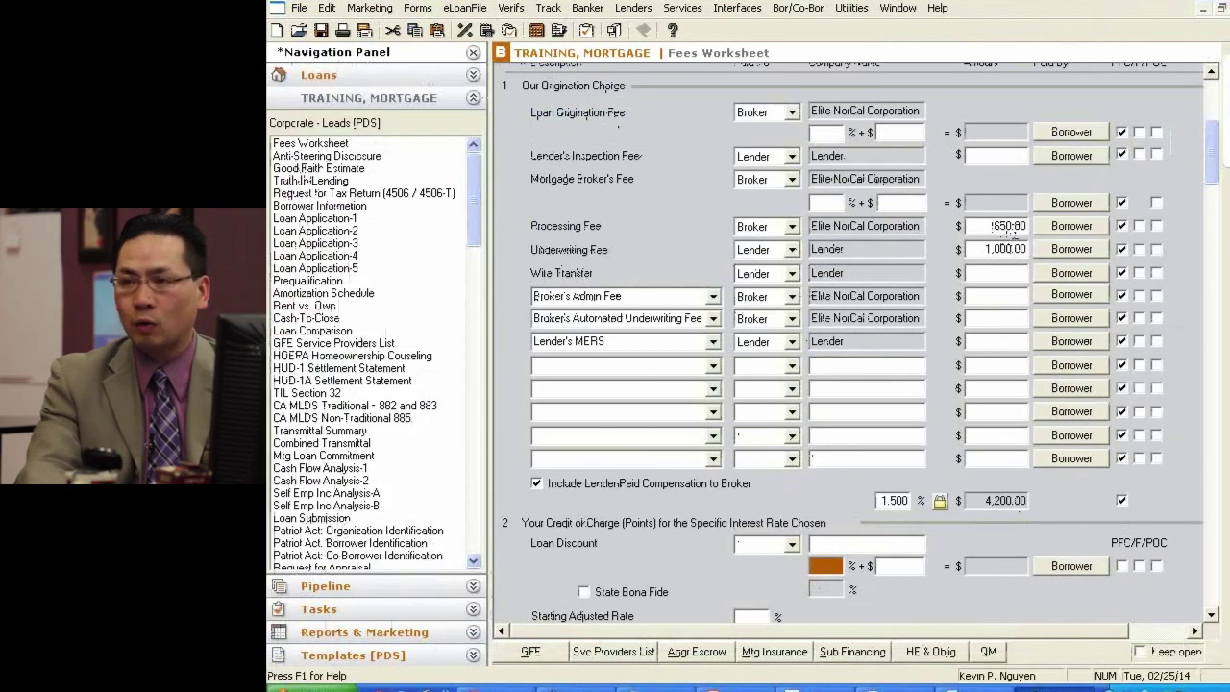
pyautogui.scroll(-3, 832, 367)
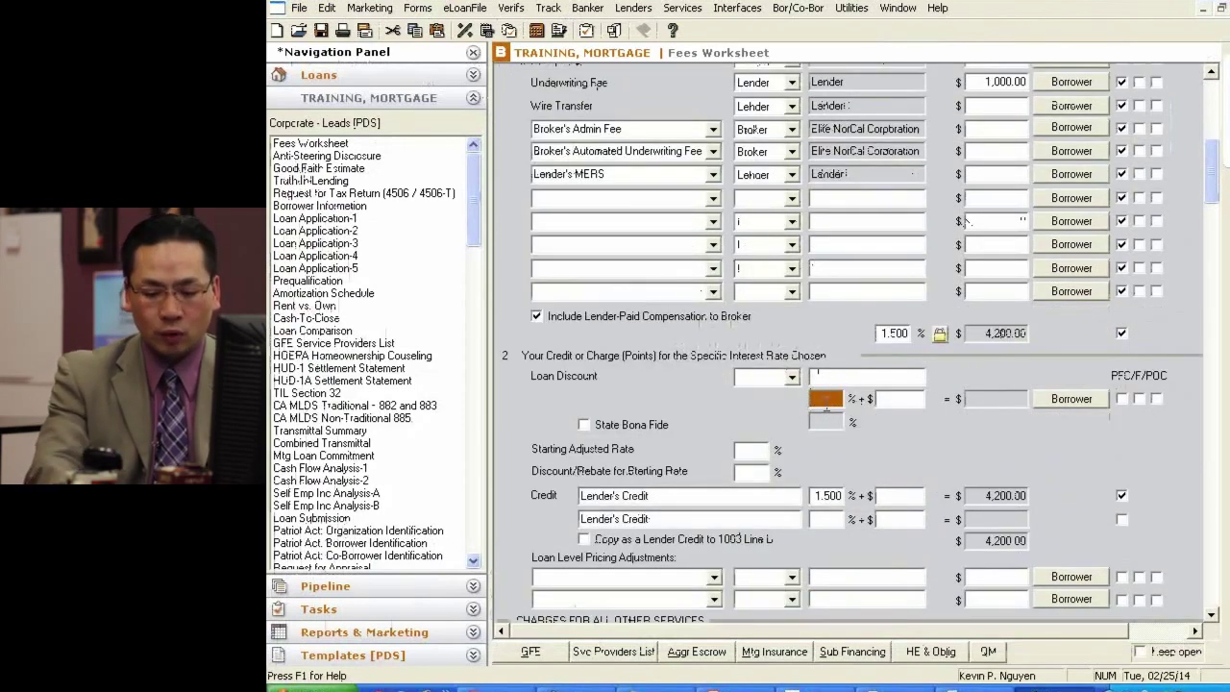
pyautogui.write('0.114')
pyautogui.press('Tab')
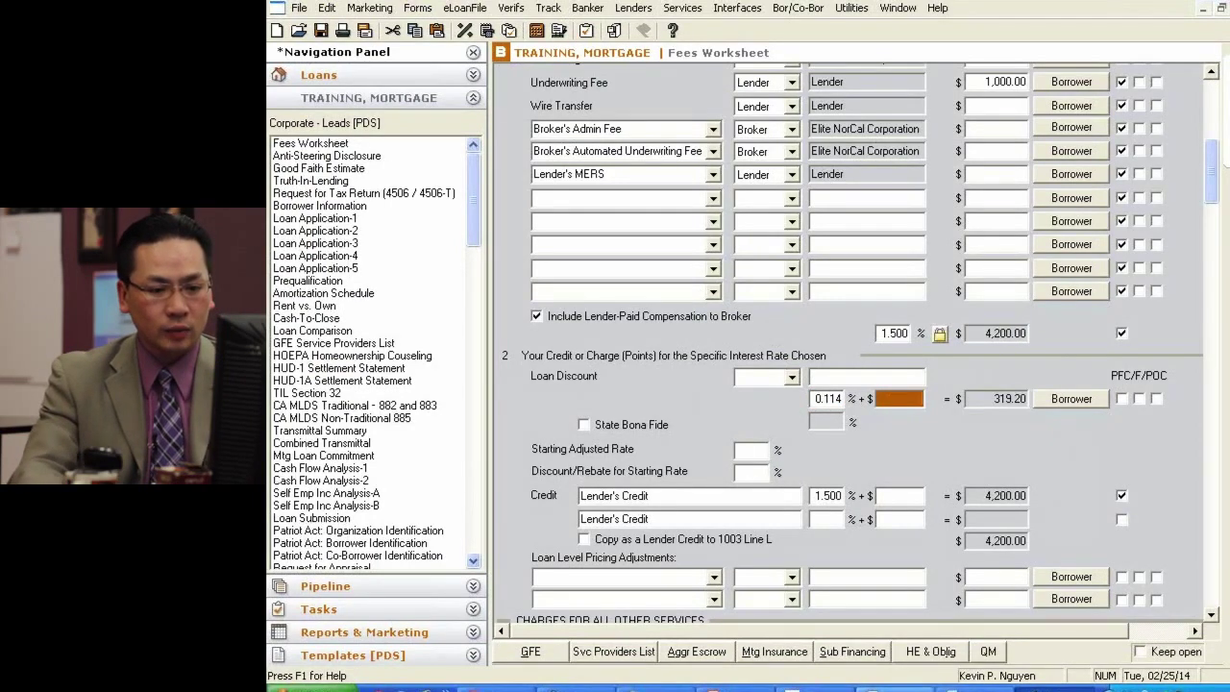
# Step: Recheck print[1].pdf, then set the Fees Worksheet interest rate to 4.375
pyautogui.click(815, 684)
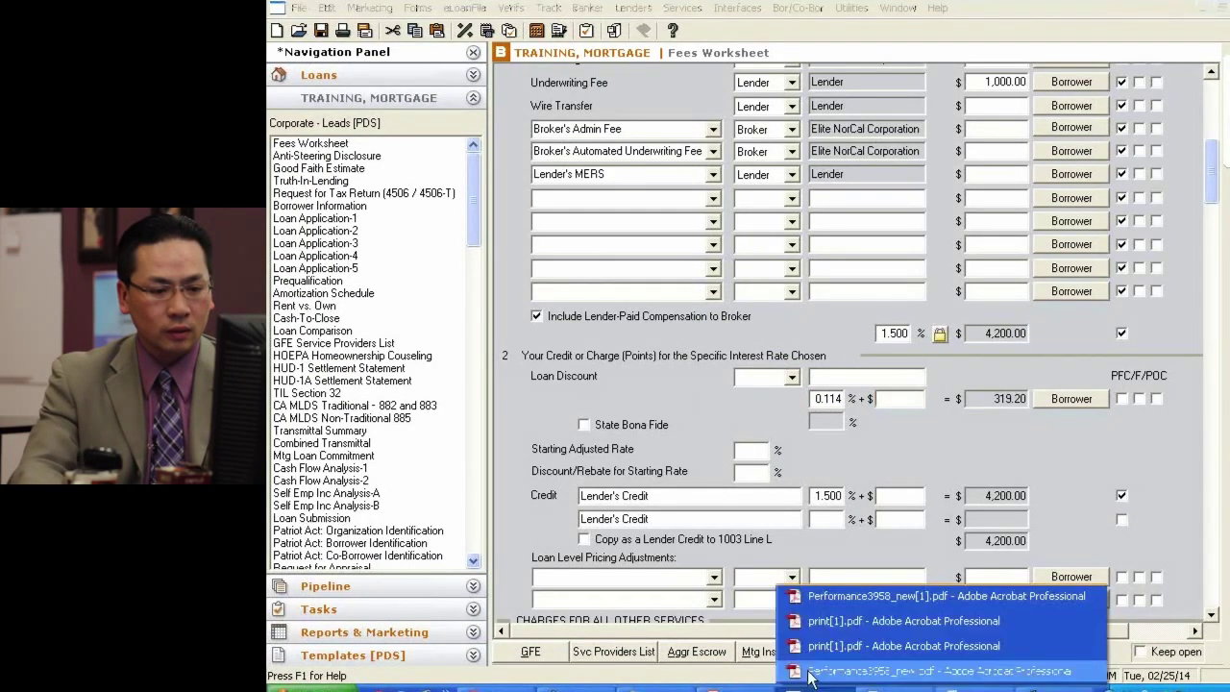
pyautogui.click(824, 622)
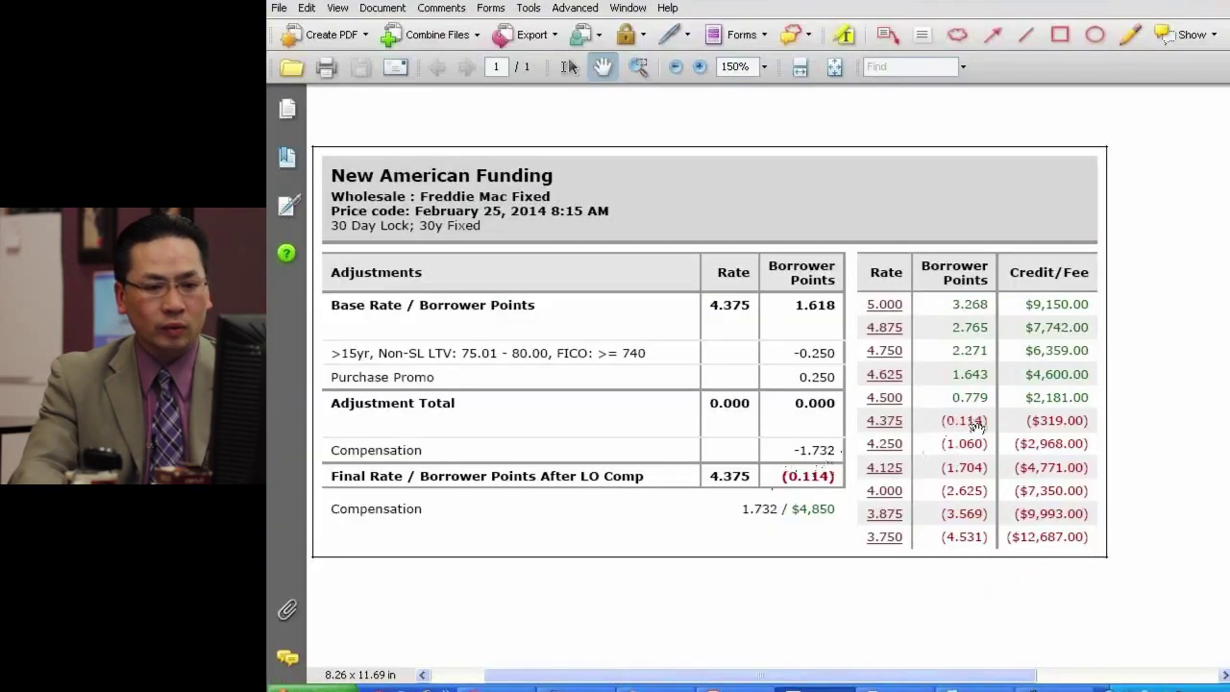
pyautogui.click(1206, 5)
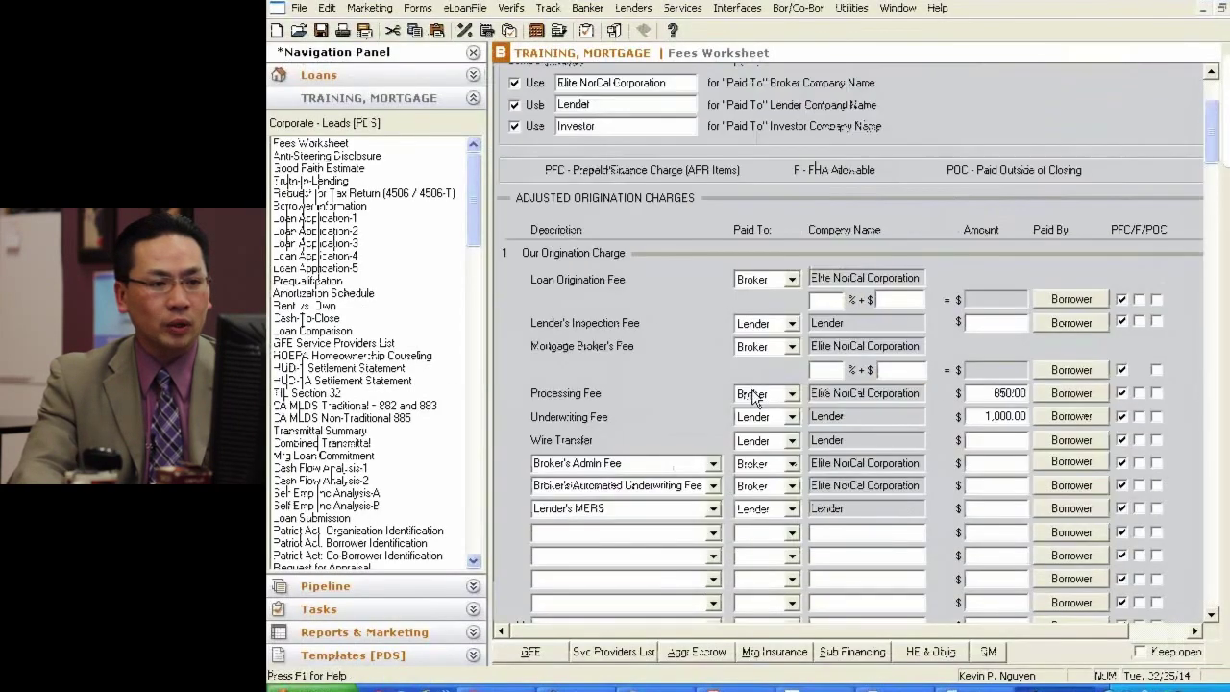
pyautogui.write('4.375')
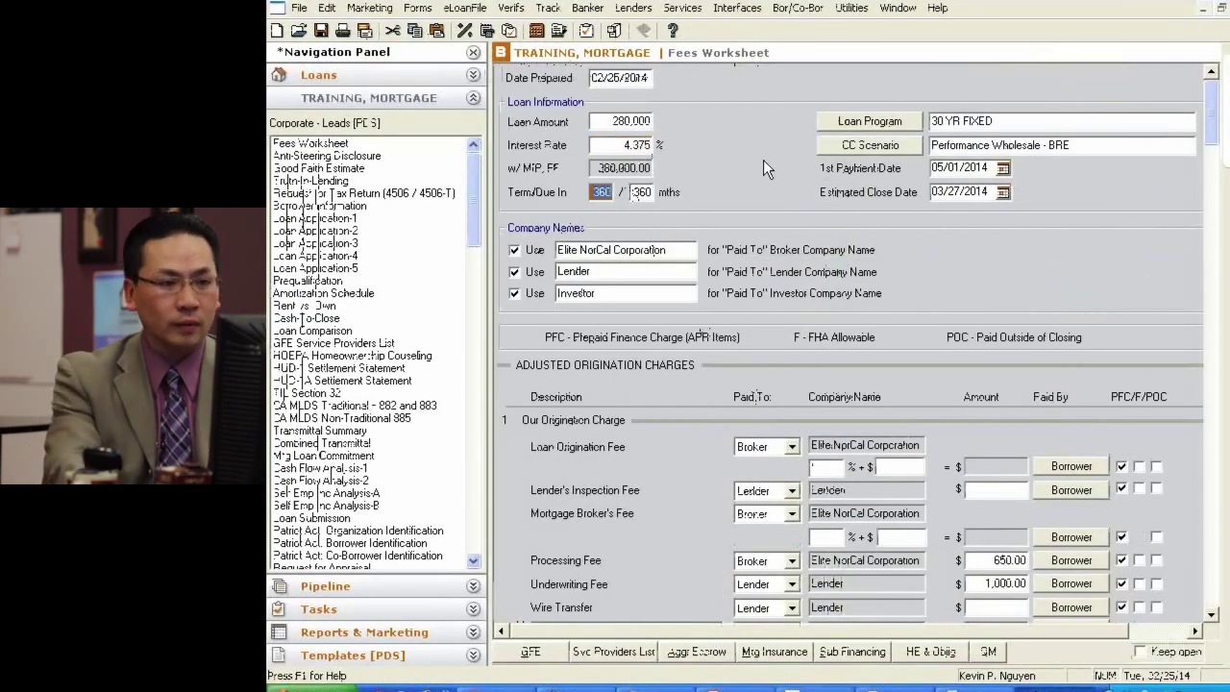
pyautogui.press('Tab')
pyautogui.scroll(-10, 788, 314)
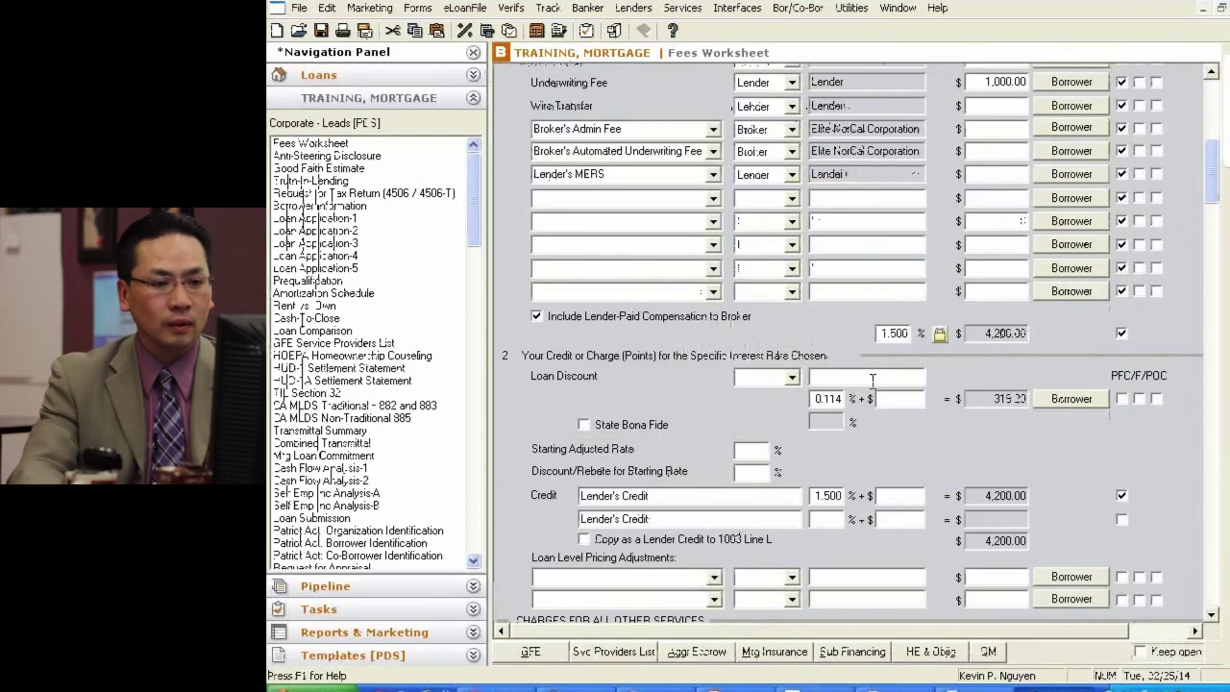
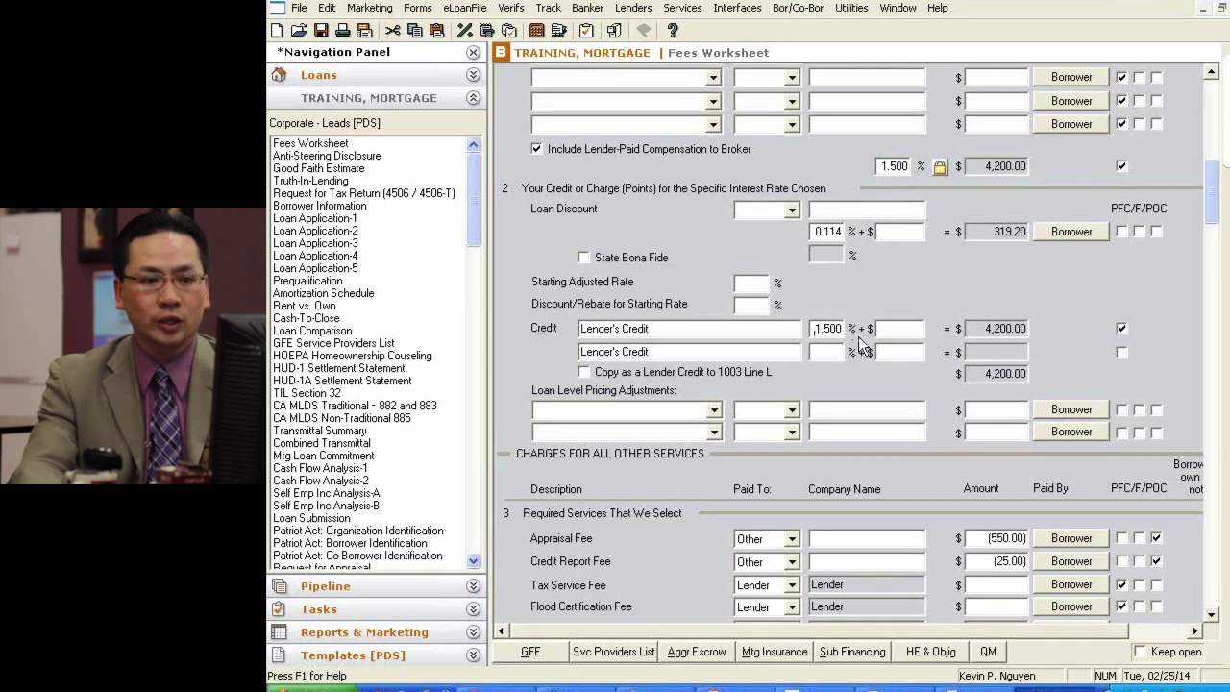
# Step: Assign First American Title to the Closing/Escrow Fee for 1,265.00
pyautogui.scroll(-7, 901, 374)
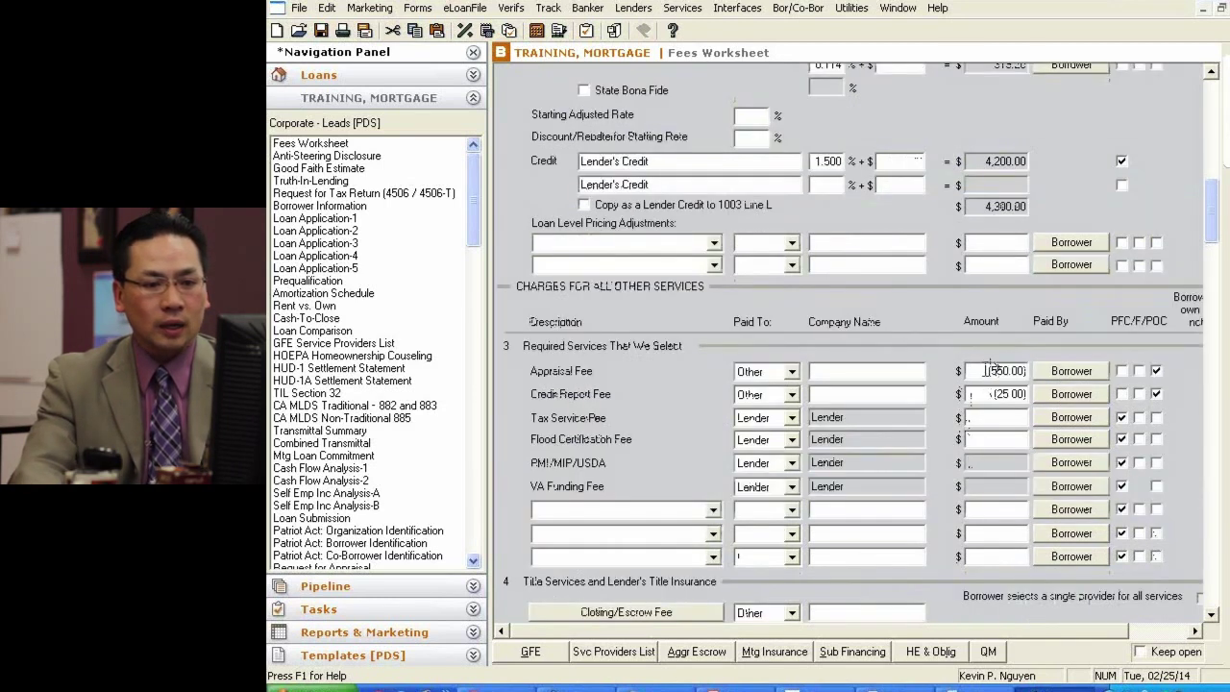
pyautogui.click(635, 277)
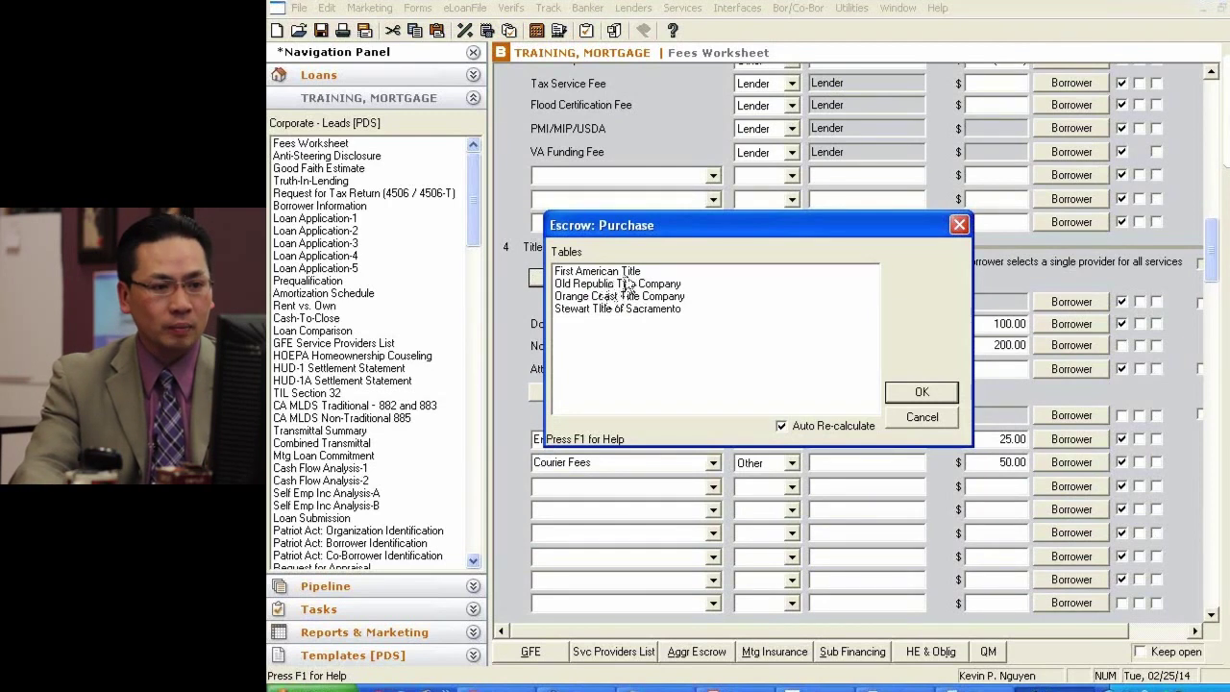
pyautogui.click(626, 284)
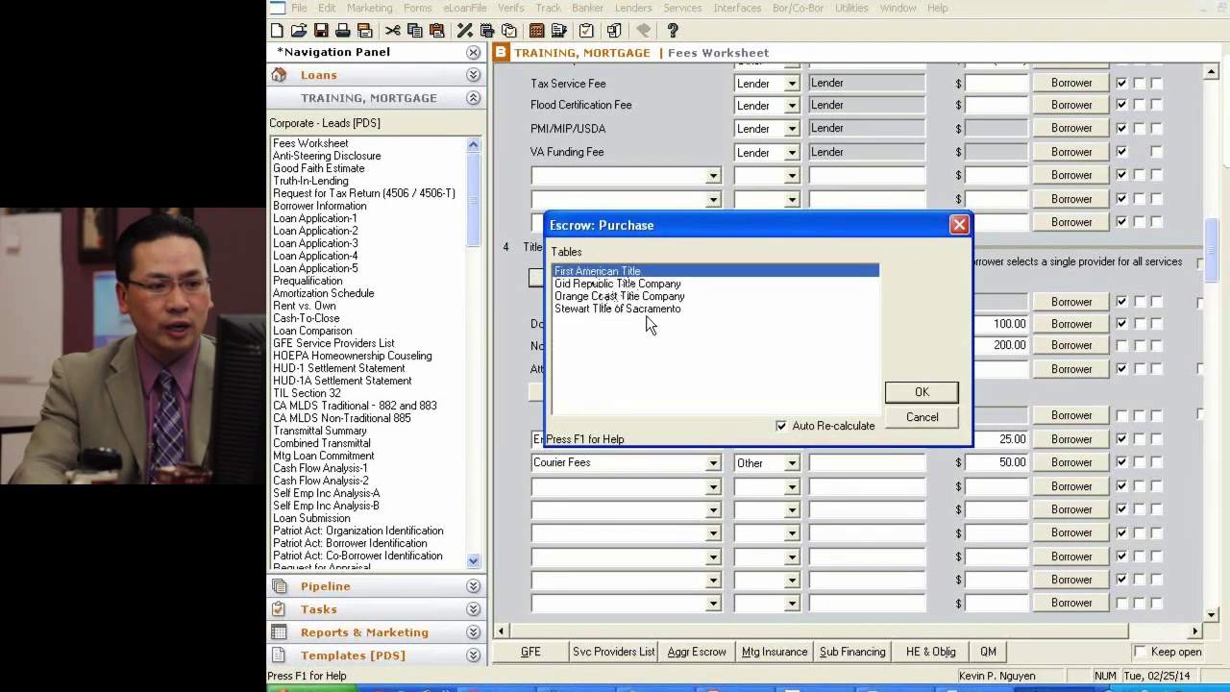
pyautogui.click(599, 310)
pyautogui.click(609, 275)
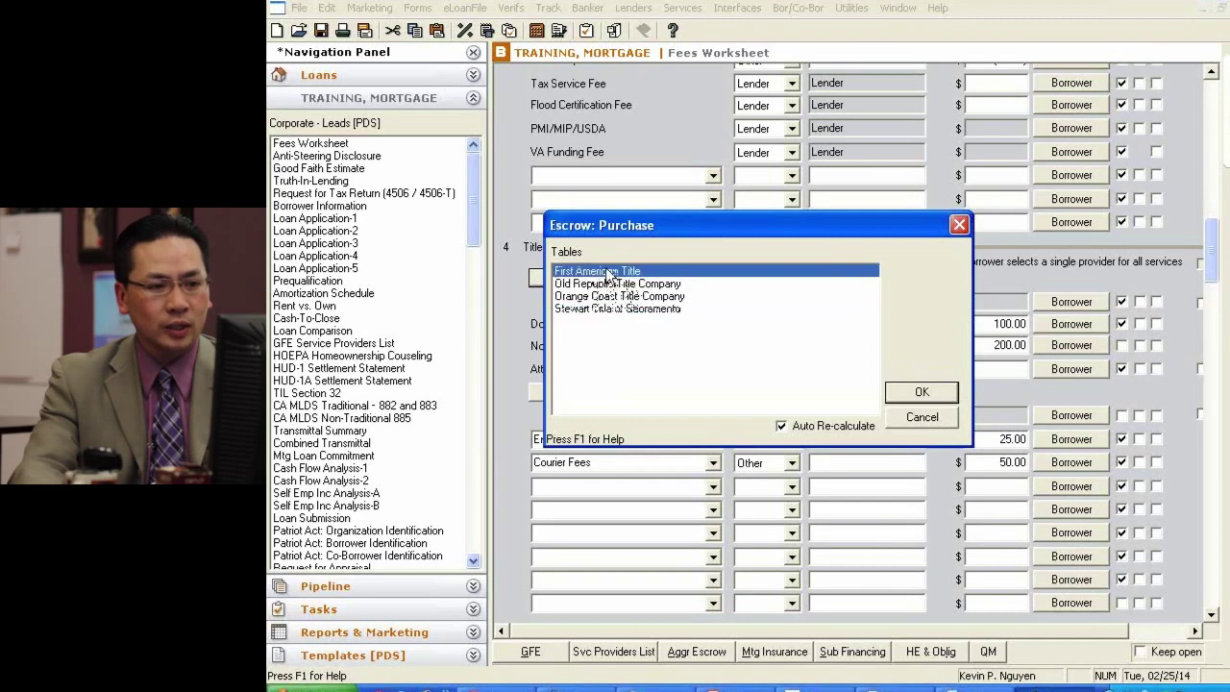
pyautogui.click(921, 394)
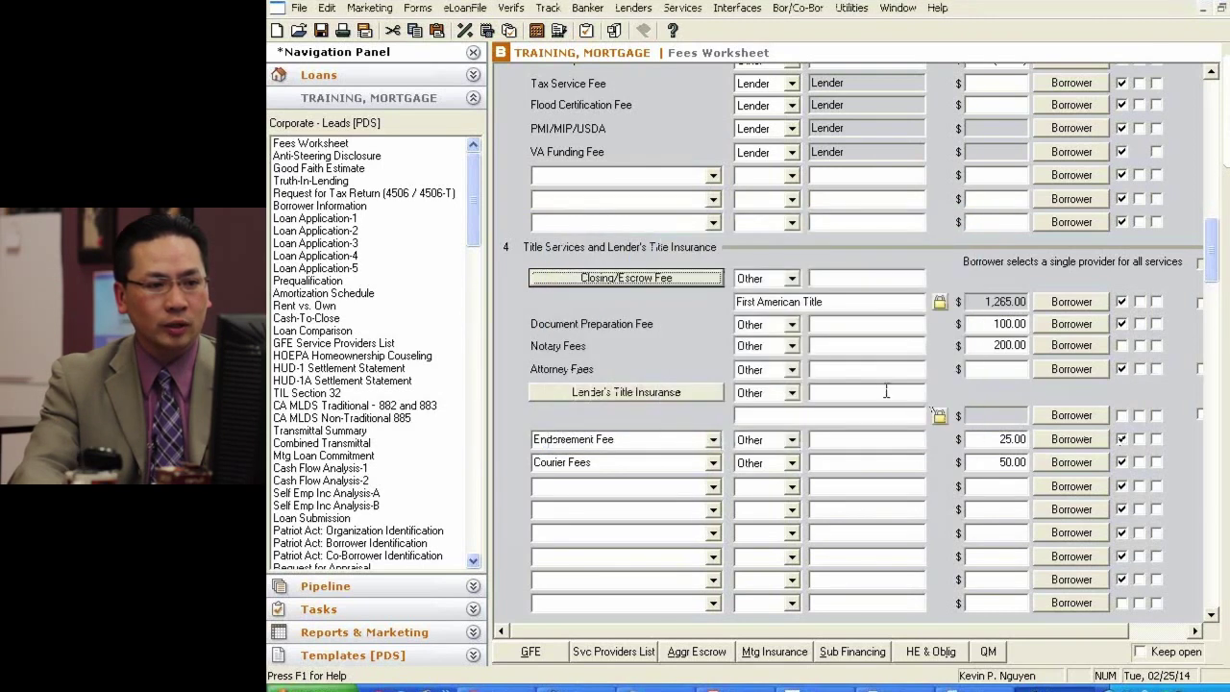
# Step: Assign First American Title to Lender's Title Insurance for 469.00
pyautogui.click(645, 395)
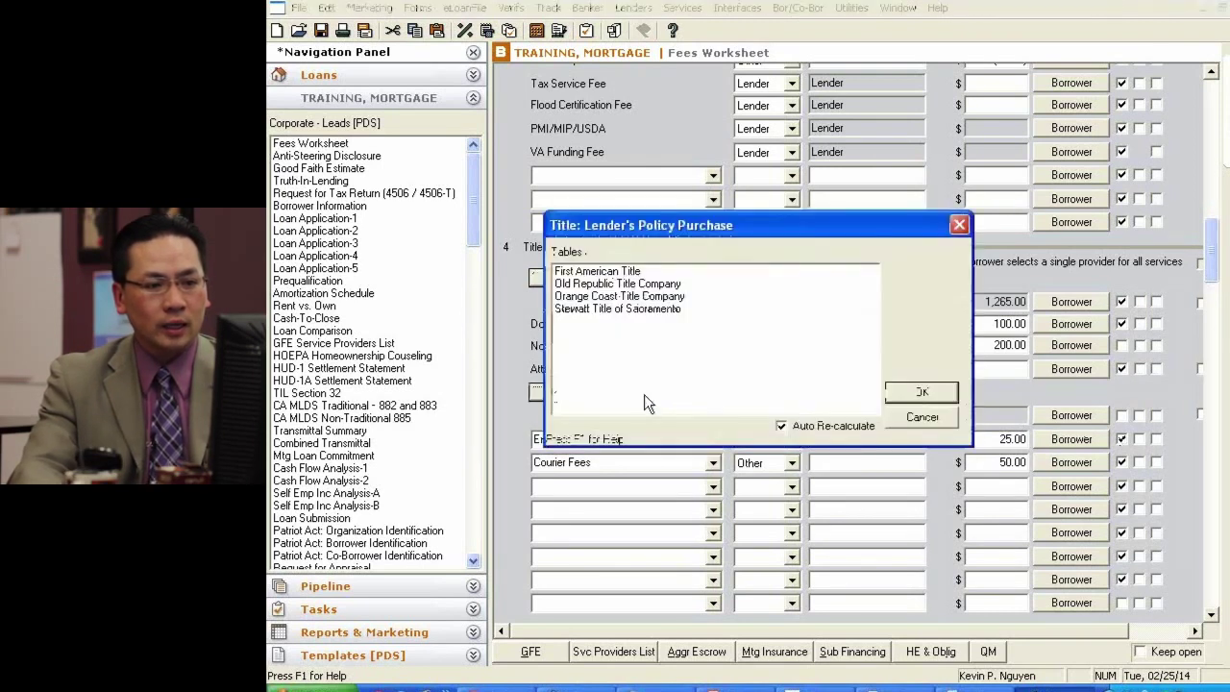
pyautogui.click(615, 273)
pyautogui.click(922, 403)
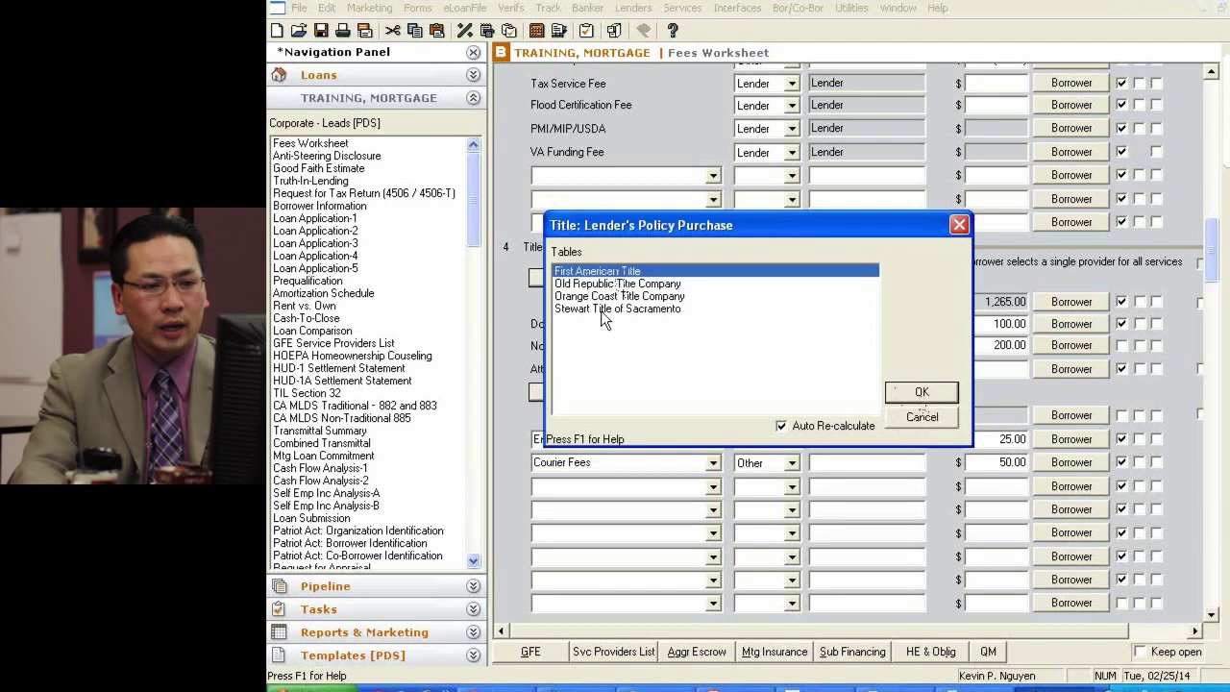
pyautogui.click(920, 396)
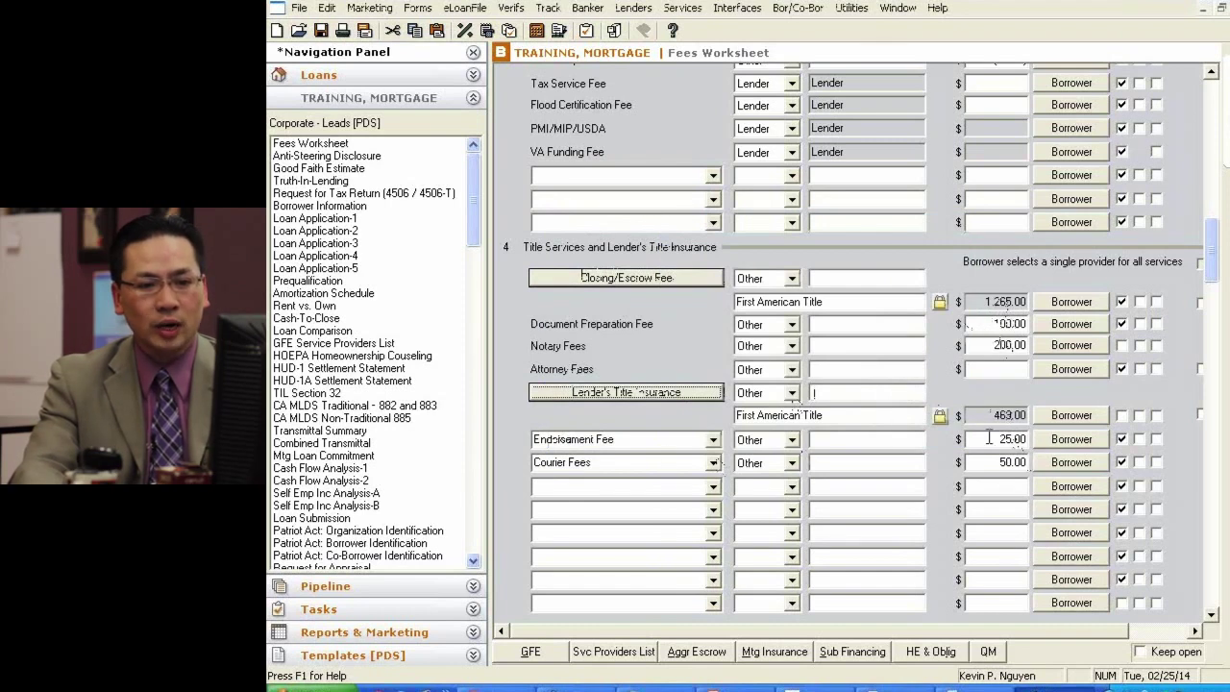
# Step: Assign First American Title - Standard Policy to Owner's Title Insurance for 1,079.00
pyautogui.scroll(-5, 844, 446)
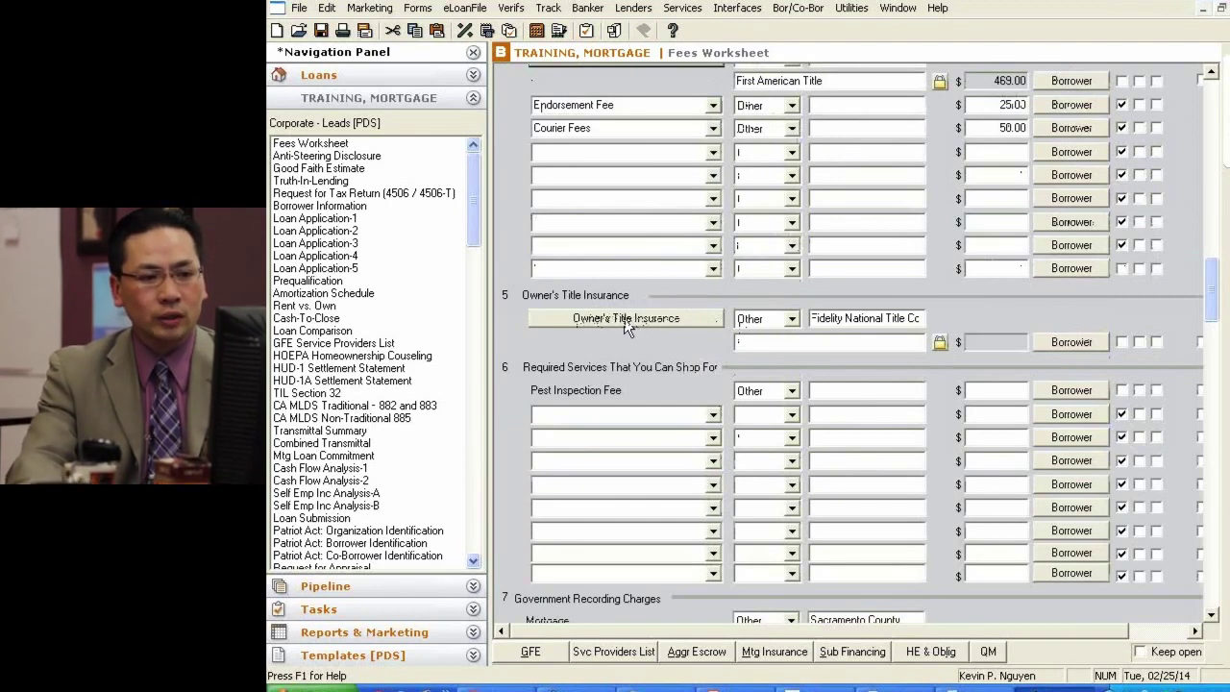
pyautogui.click(627, 326)
pyautogui.click(634, 276)
pyautogui.click(908, 402)
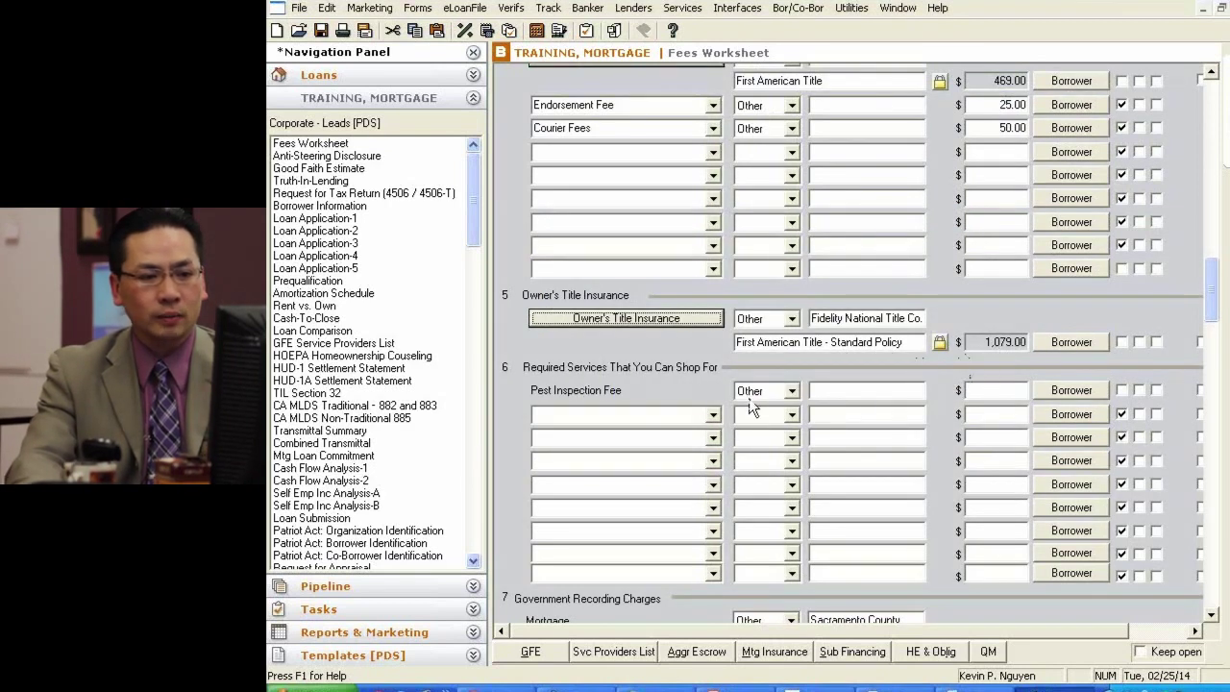
pyautogui.scroll(-3, 750, 407)
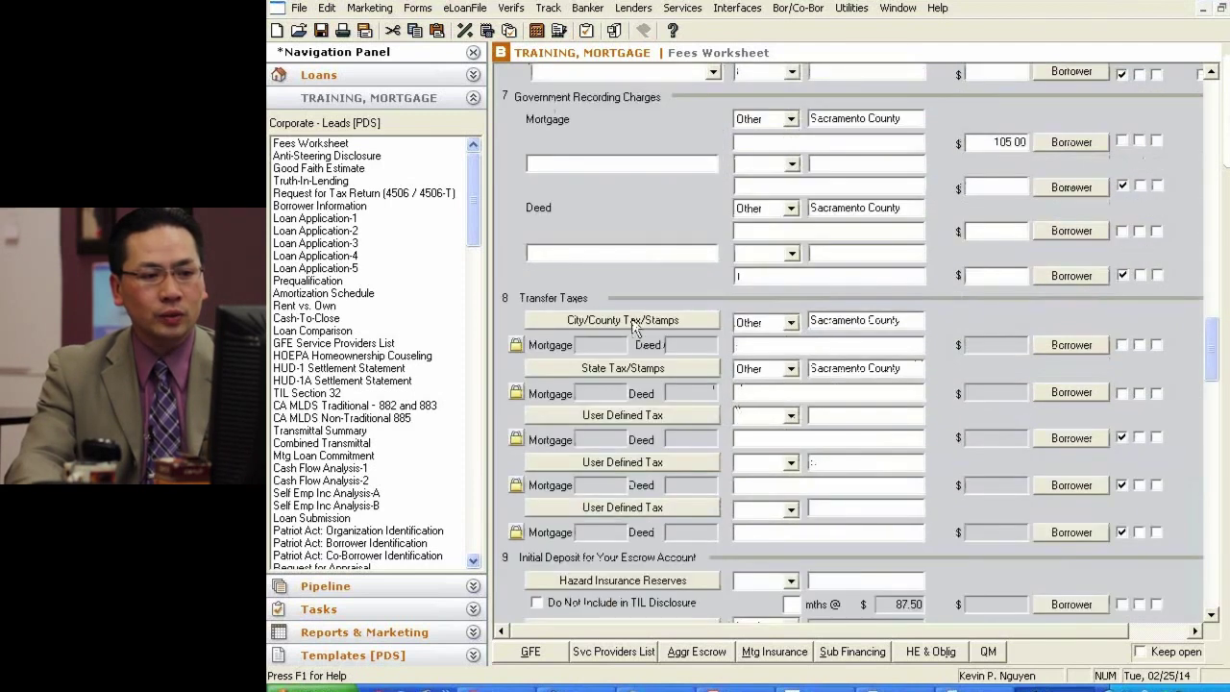
# Step: In the City/County tax calculator, browse the jurisdictions and keep Sacramento as the city
pyautogui.click(634, 324)
pyautogui.moveTo(711, 195); pyautogui.dragTo(870, 240)
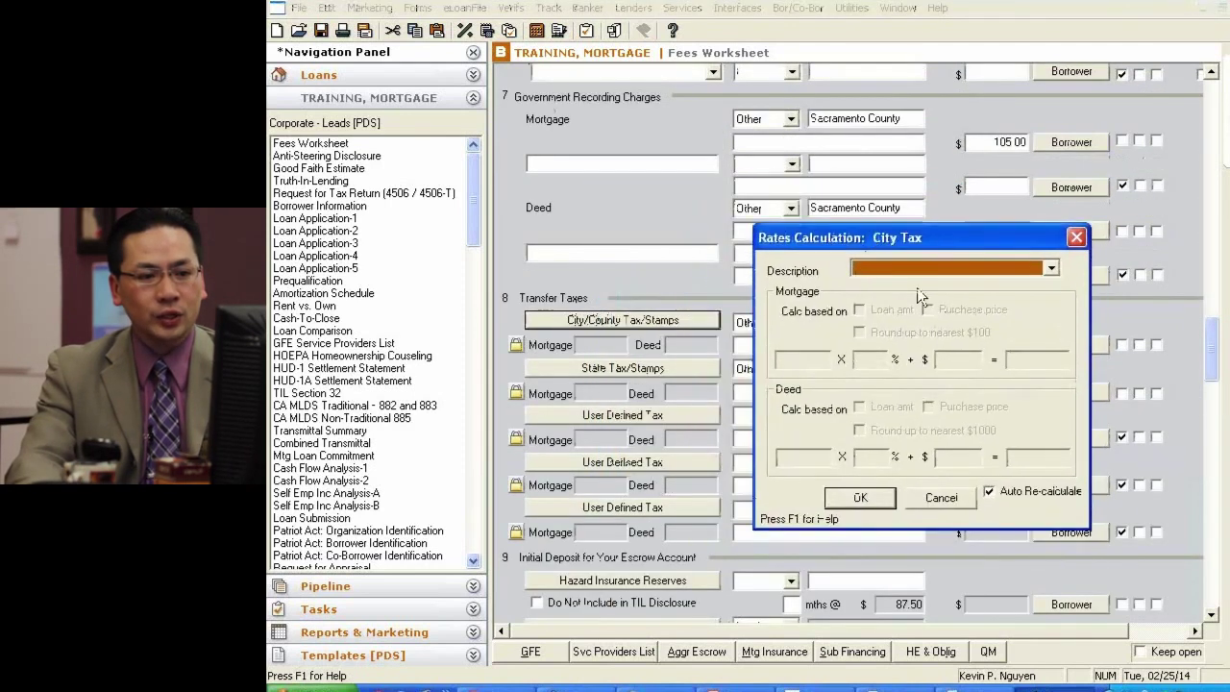
pyautogui.click(1051, 270)
pyautogui.moveTo(1055, 307)
pyautogui.mouseDown()
pyautogui.moveTo(1057, 330)
pyautogui.moveTo(1057, 293)
pyautogui.mouseUp()
pyautogui.click(985, 268)
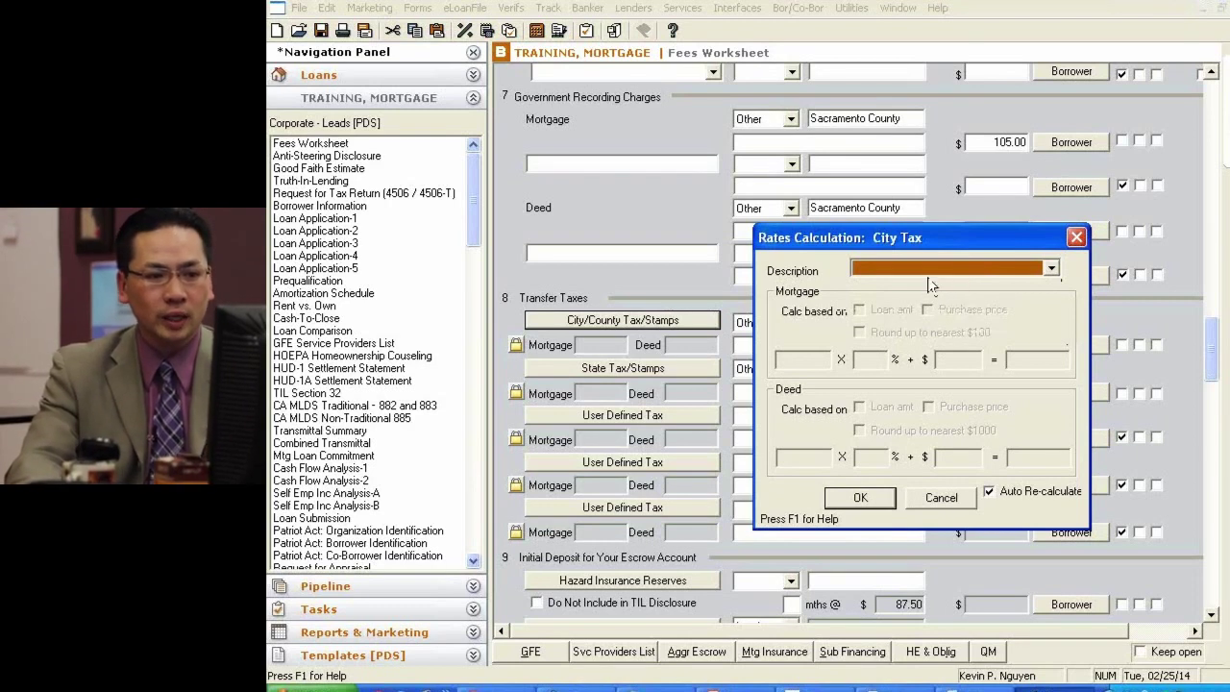
pyautogui.write('cs')
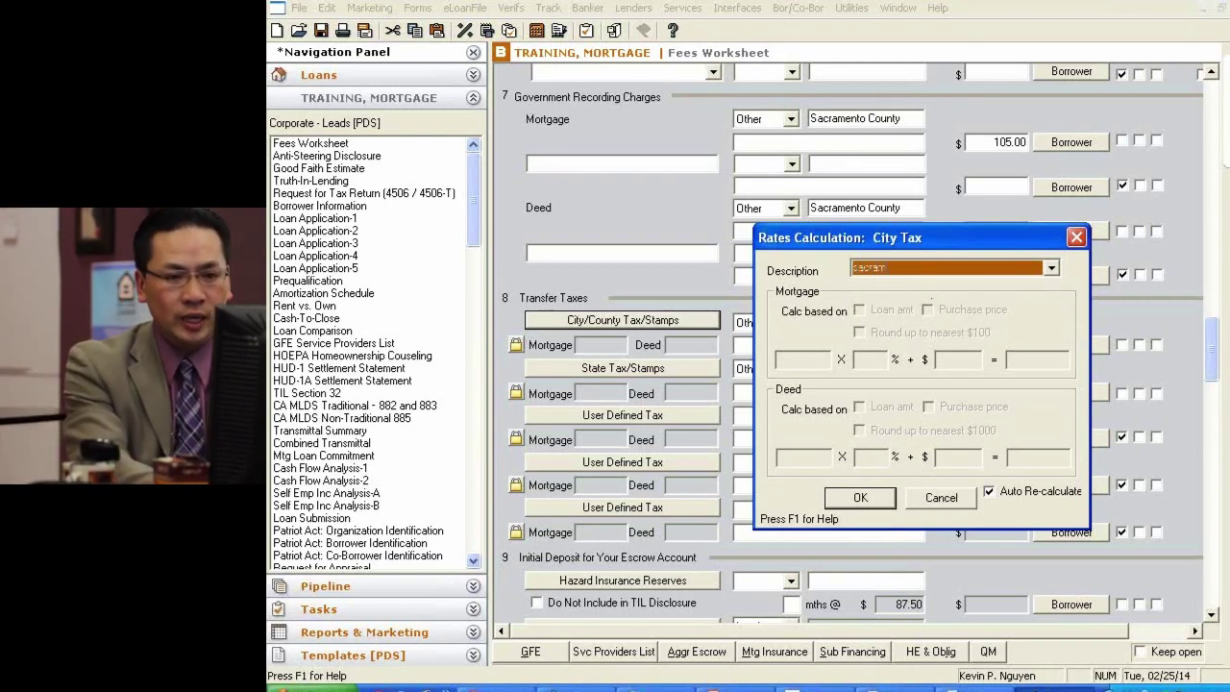
pyautogui.write('o')
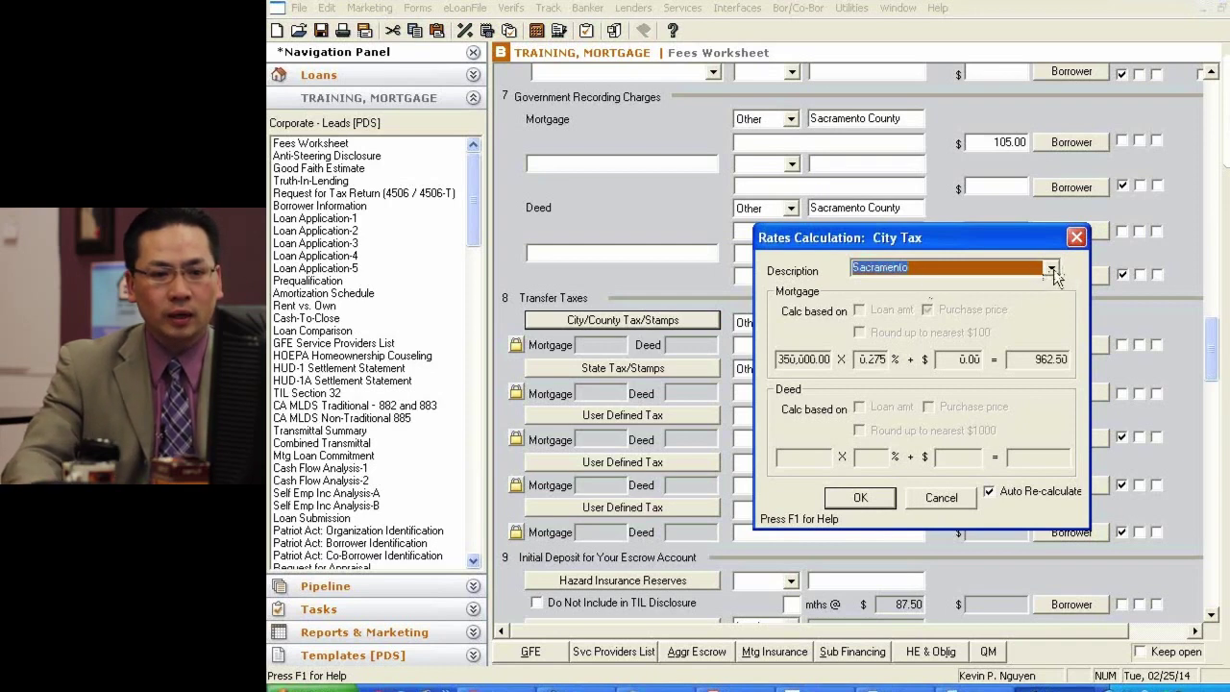
pyautogui.press('BackSpace')
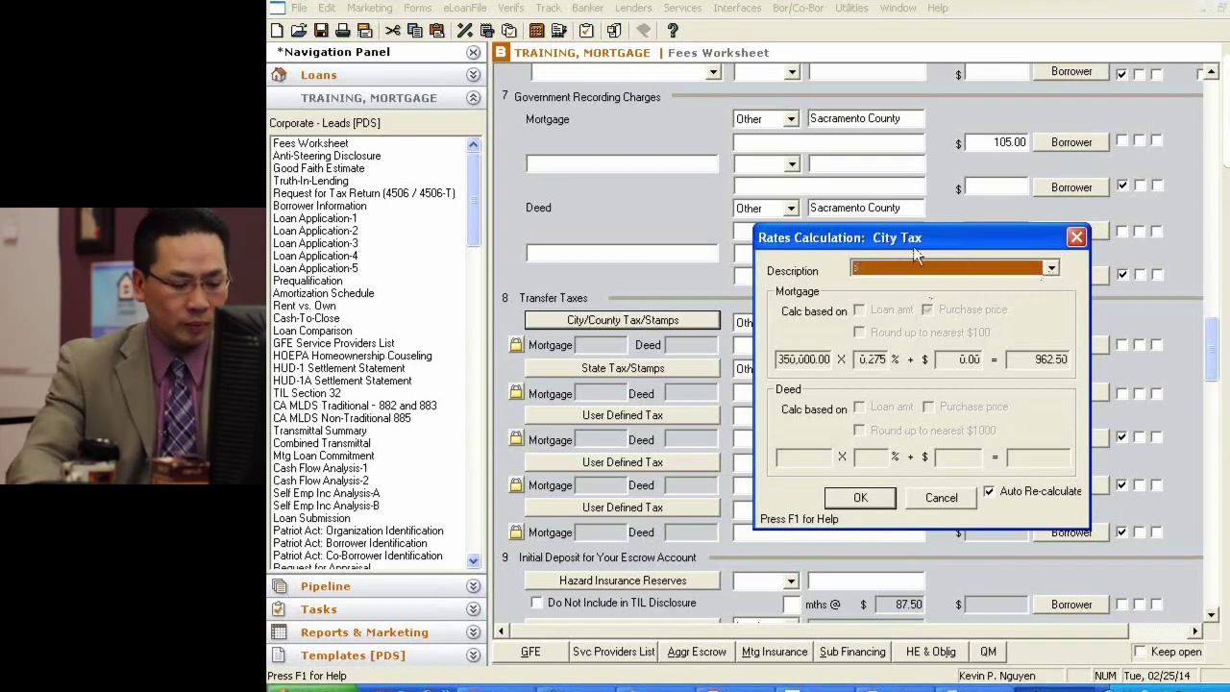
pyautogui.hotkey('ctrl', 'z')
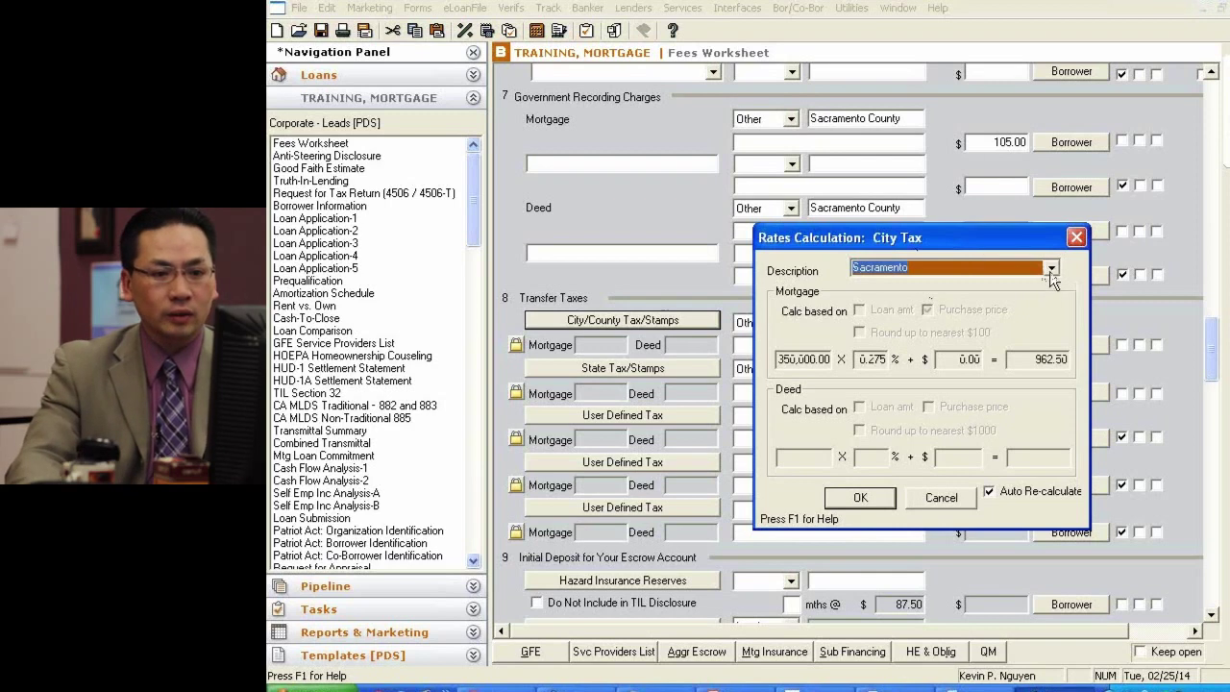
# Step: Confirm Sacramento at 0.275% and apply the 962.50 city transfer tax
pyautogui.click(1051, 272)
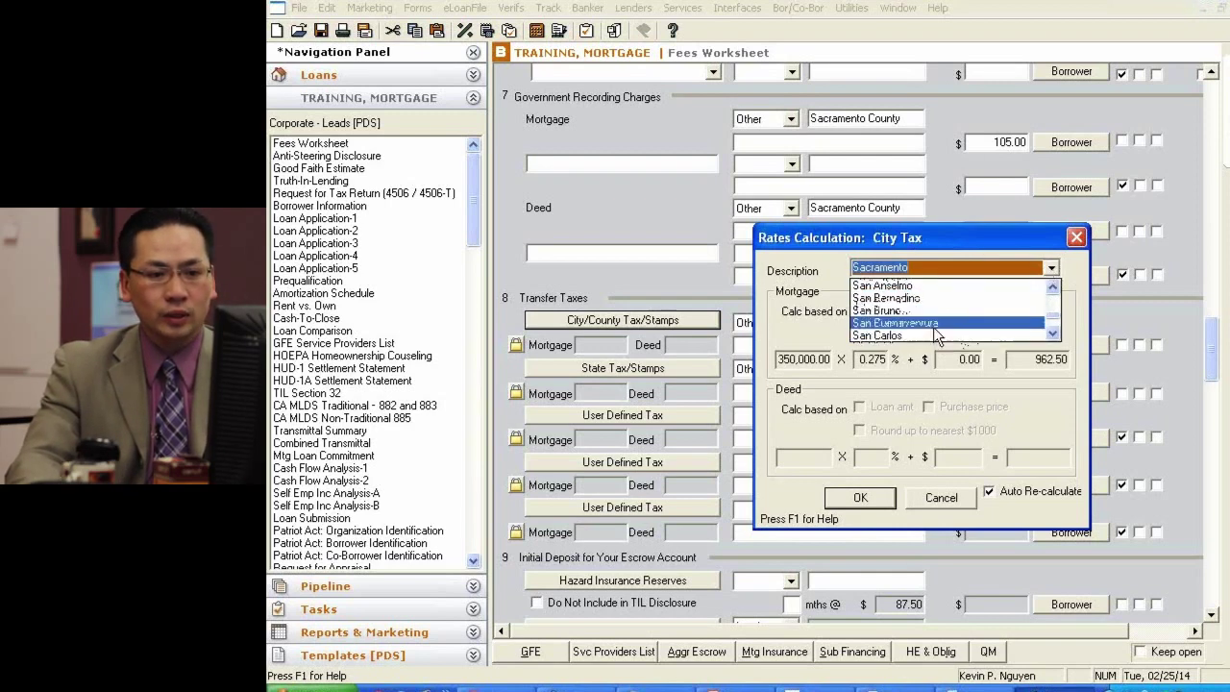
pyautogui.click(994, 272)
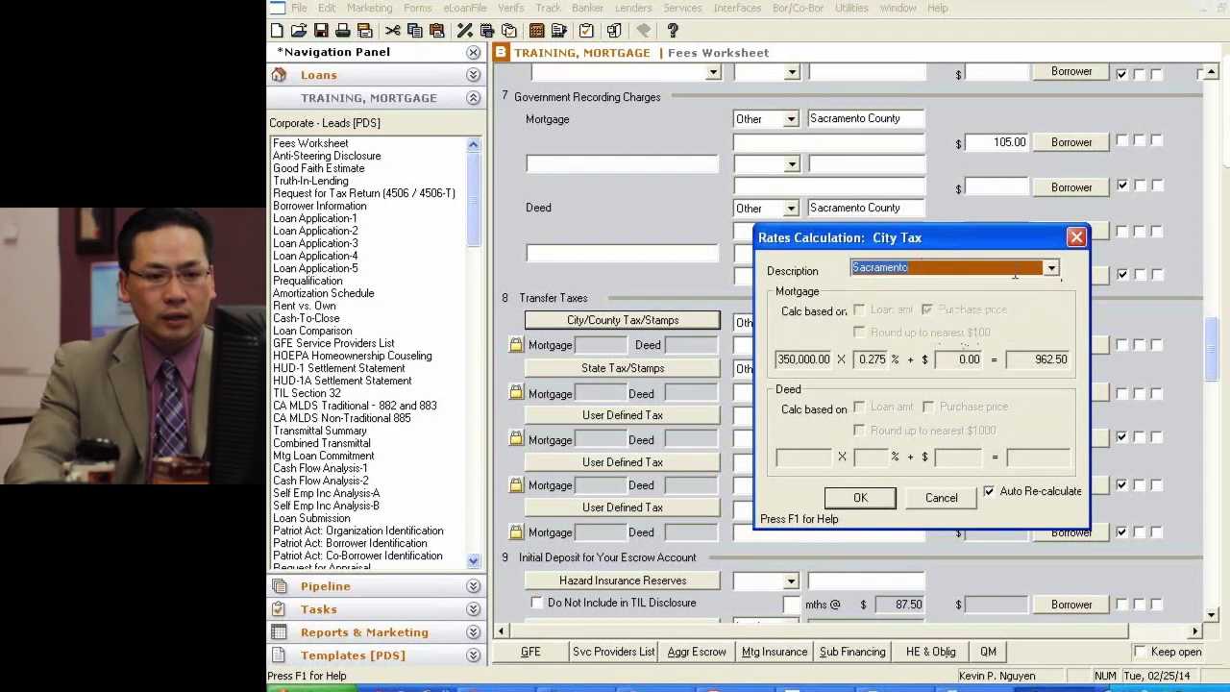
pyautogui.click(1053, 272)
pyautogui.scroll(-10, 1054, 323)
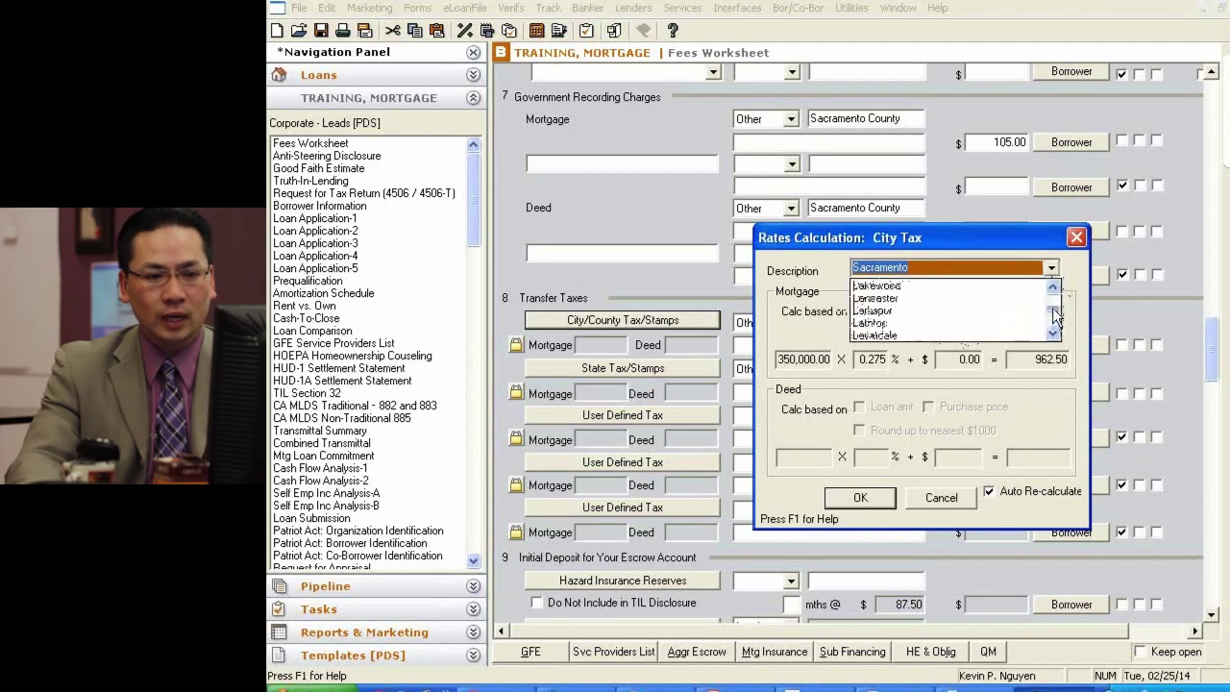
pyautogui.moveTo(1054, 327); pyautogui.dragTo(1054, 285)
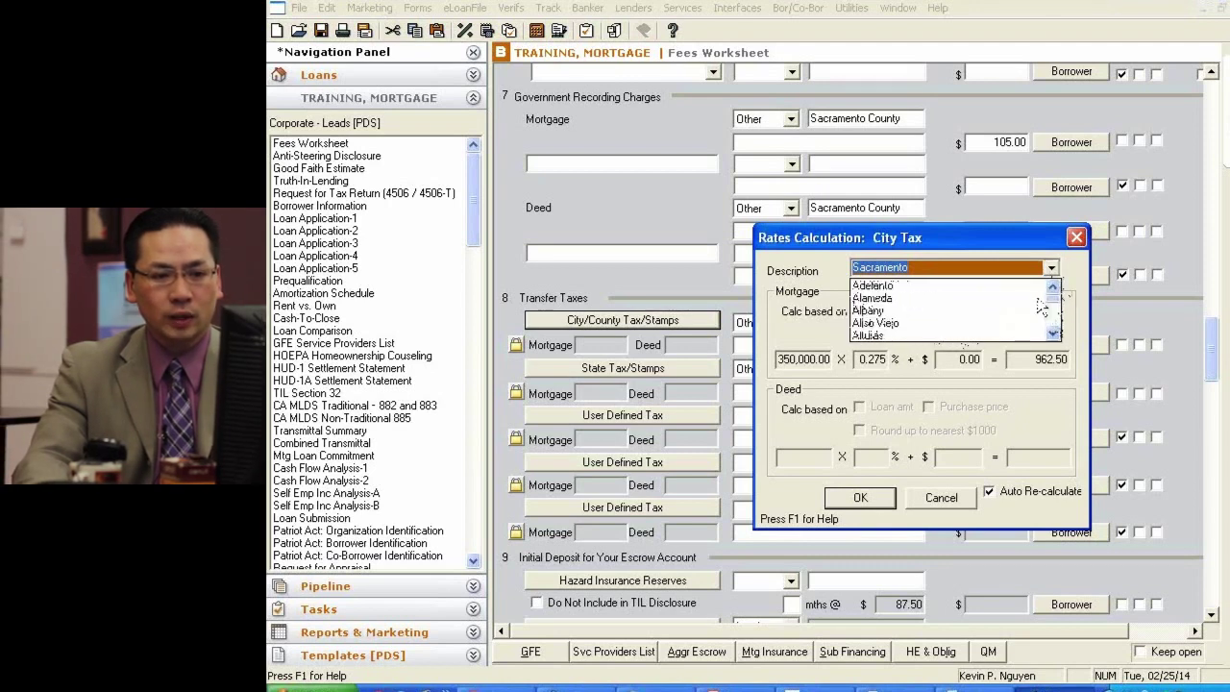
pyautogui.click(980, 271)
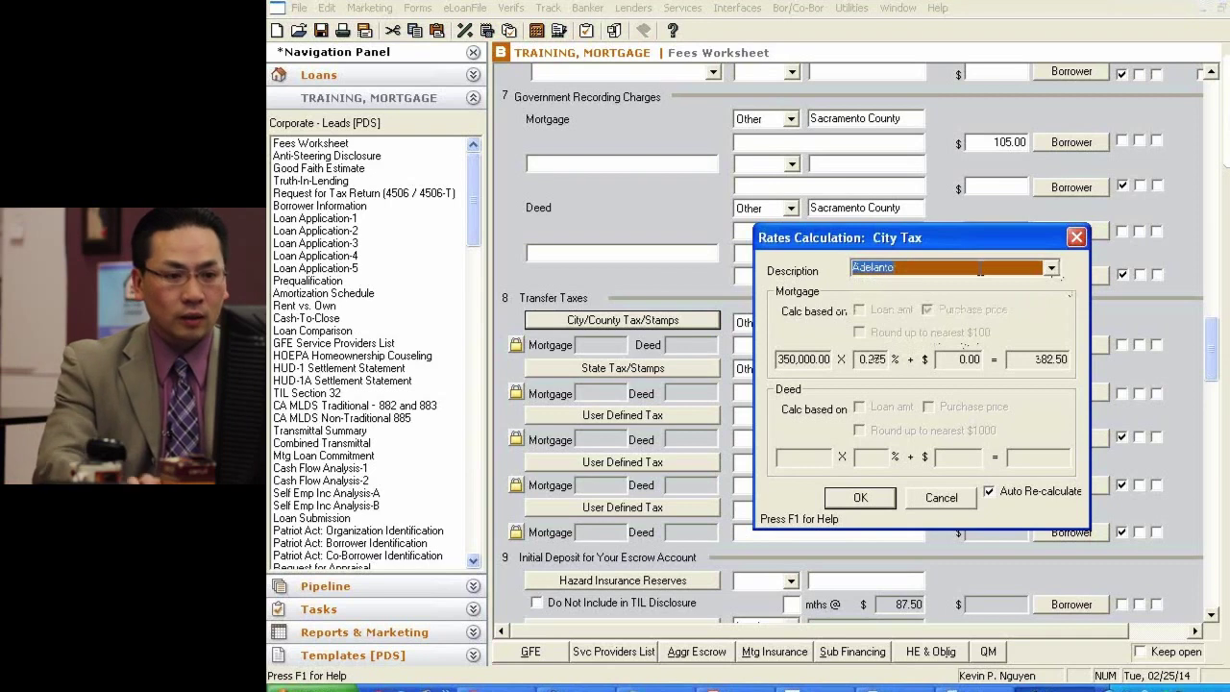
pyautogui.press('Delete')
pyautogui.press('s')
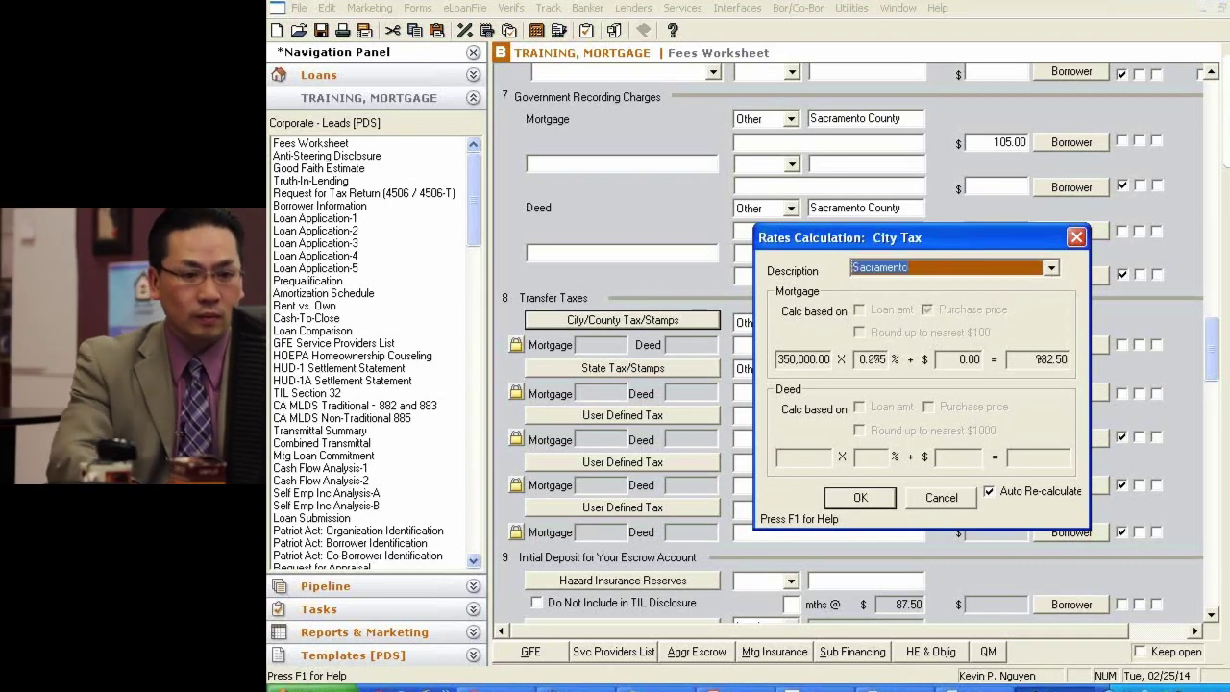
pyautogui.press('Tab')
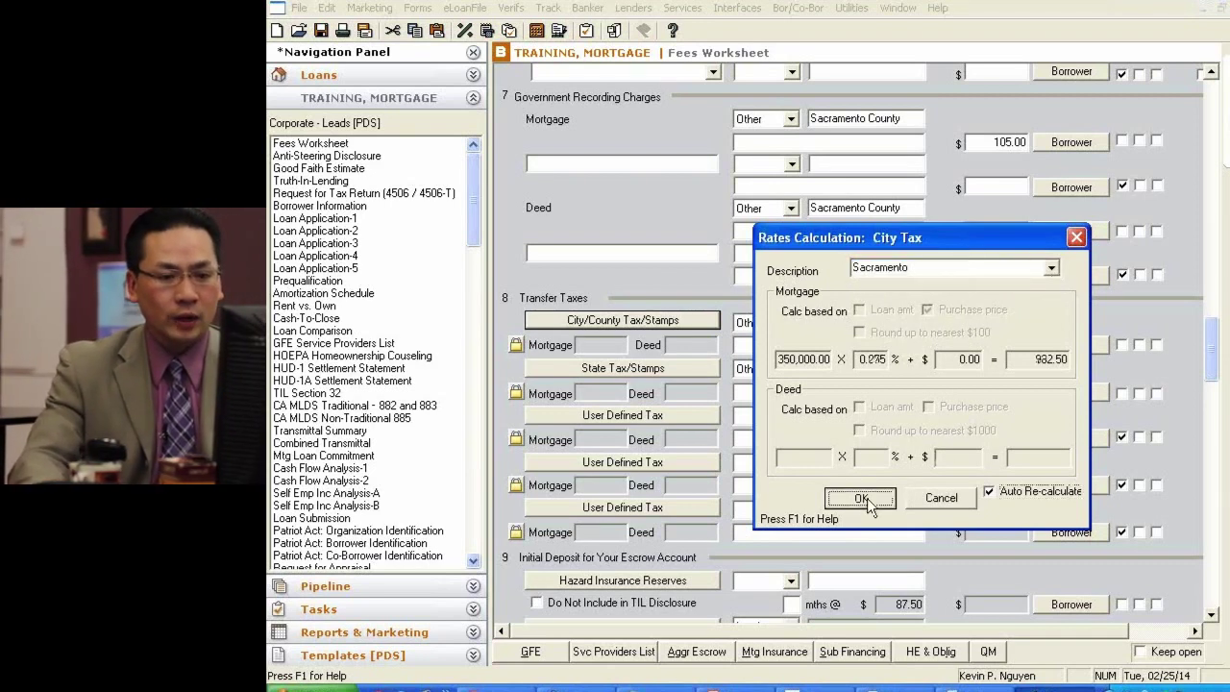
pyautogui.click(862, 497)
pyautogui.click(685, 368)
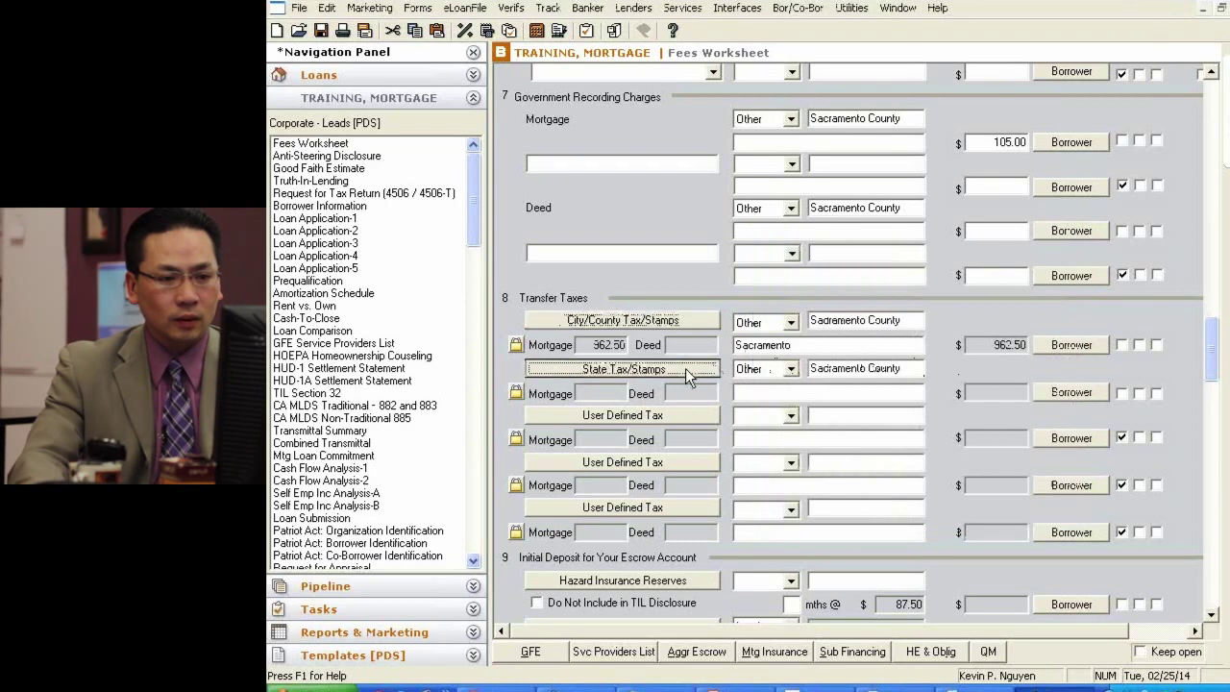
# Step: Choose plain Sacramento County in the State Tax calculator and apply the 192.50 state tax
pyautogui.click(888, 223)
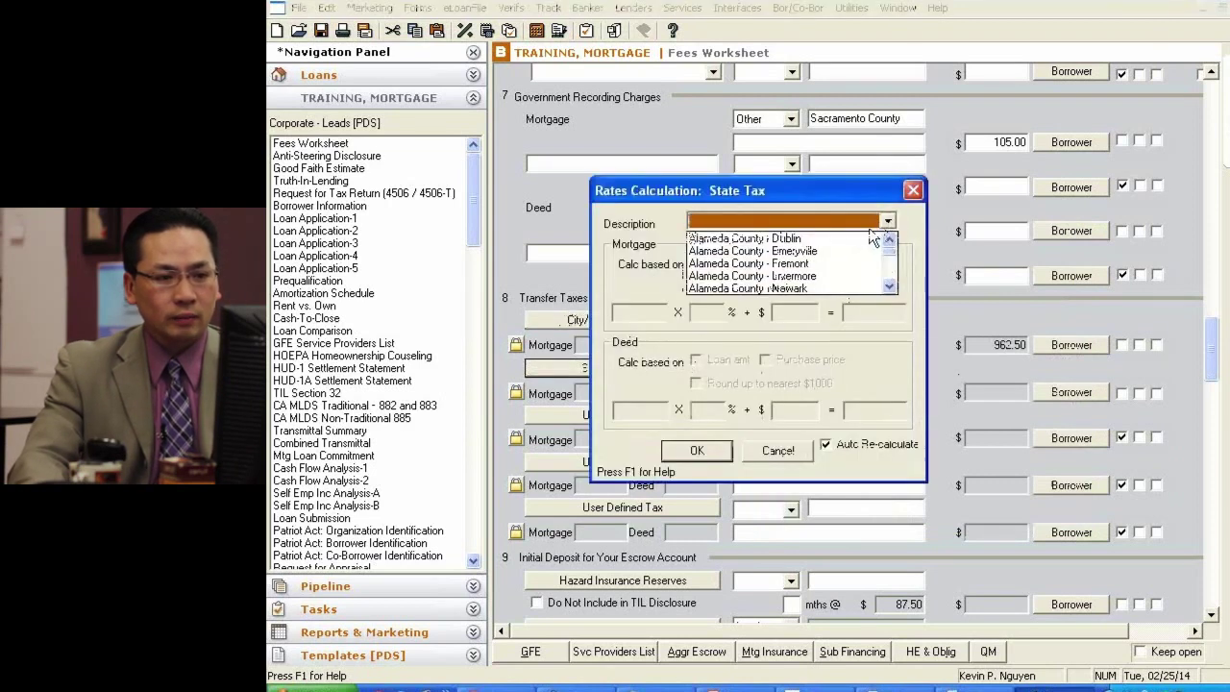
pyautogui.write('sa')
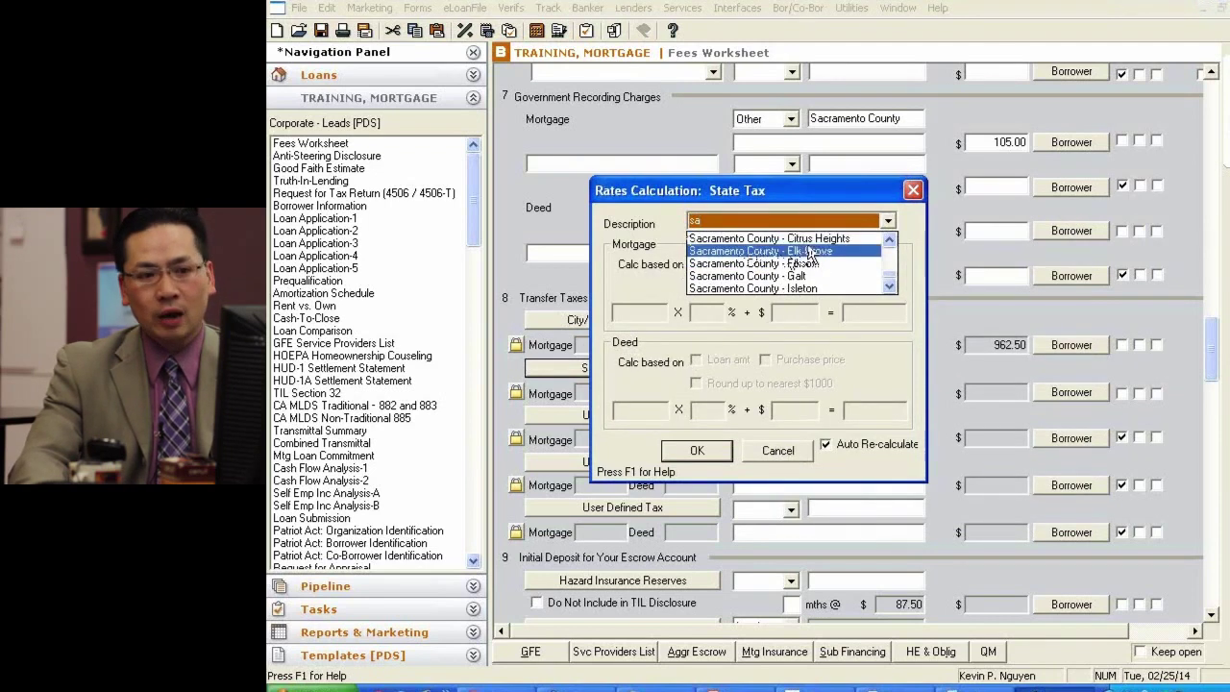
pyautogui.click(889, 285)
pyautogui.doubleClick(889, 241)
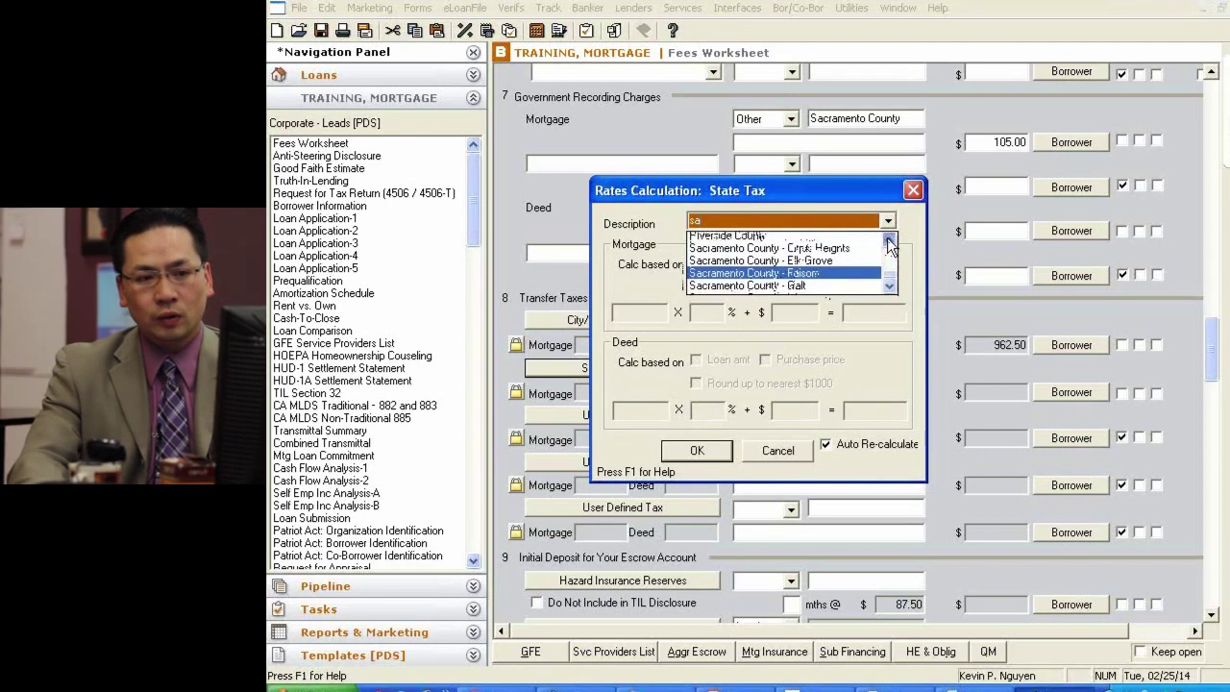
pyautogui.click(890, 289)
pyautogui.doubleClick(890, 288)
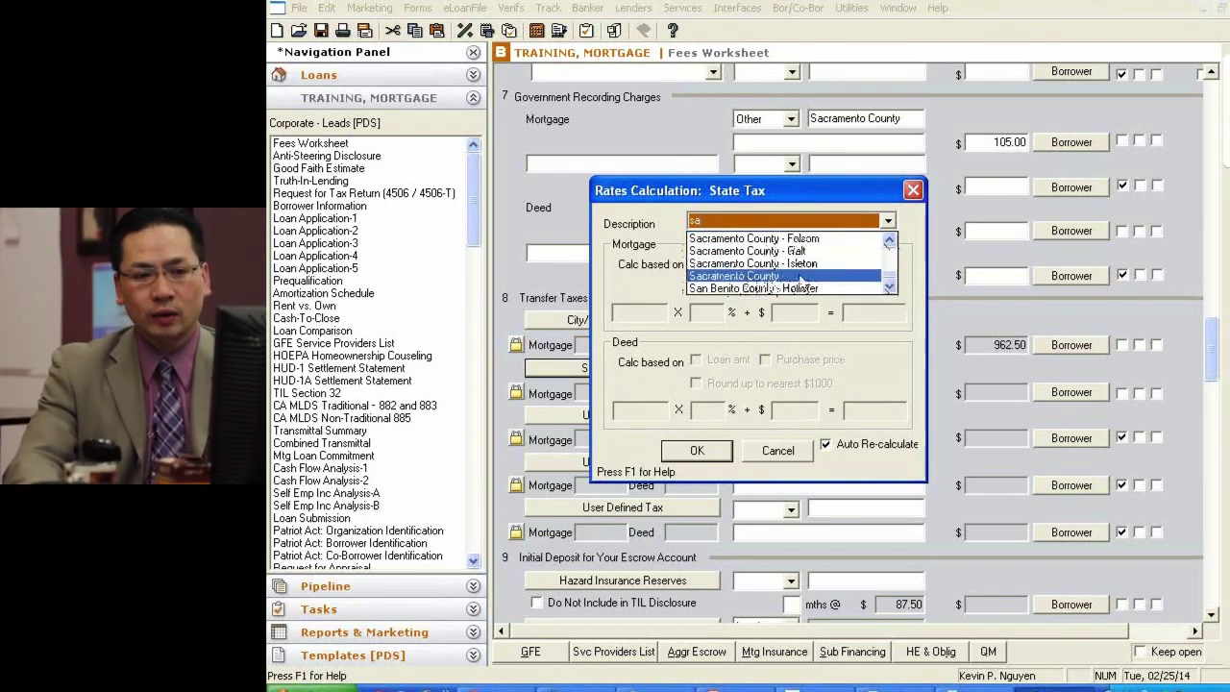
pyautogui.scroll(1, 832, 262)
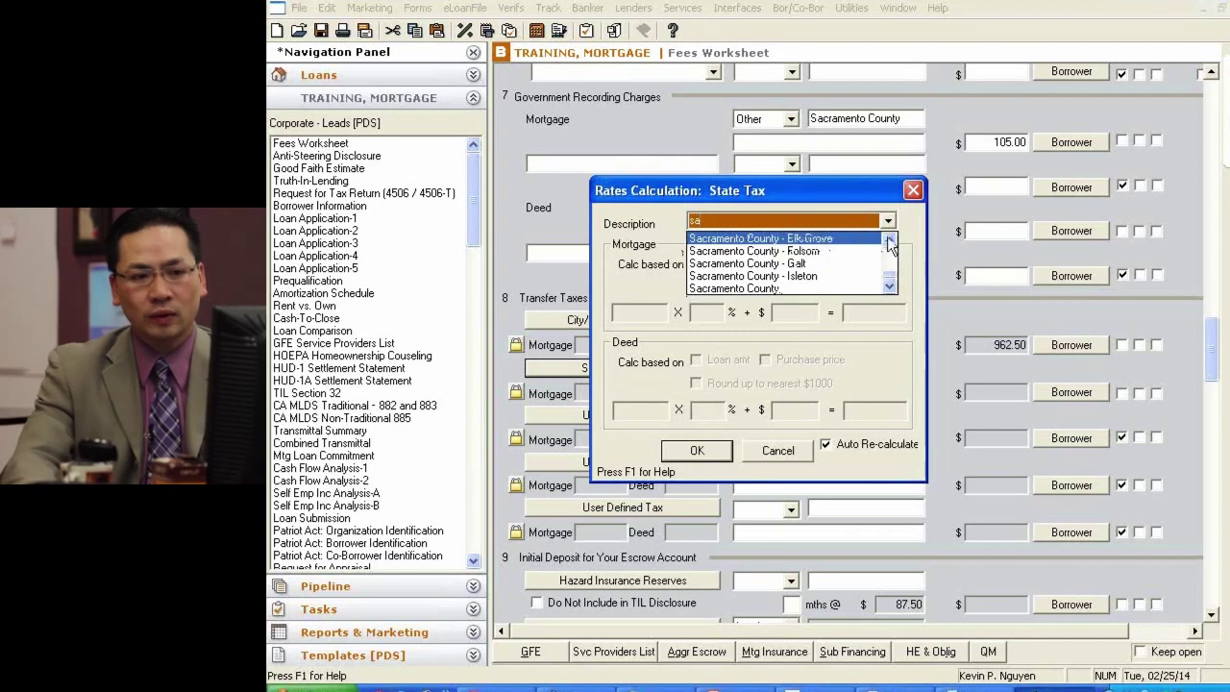
pyautogui.scroll(1, 828, 269)
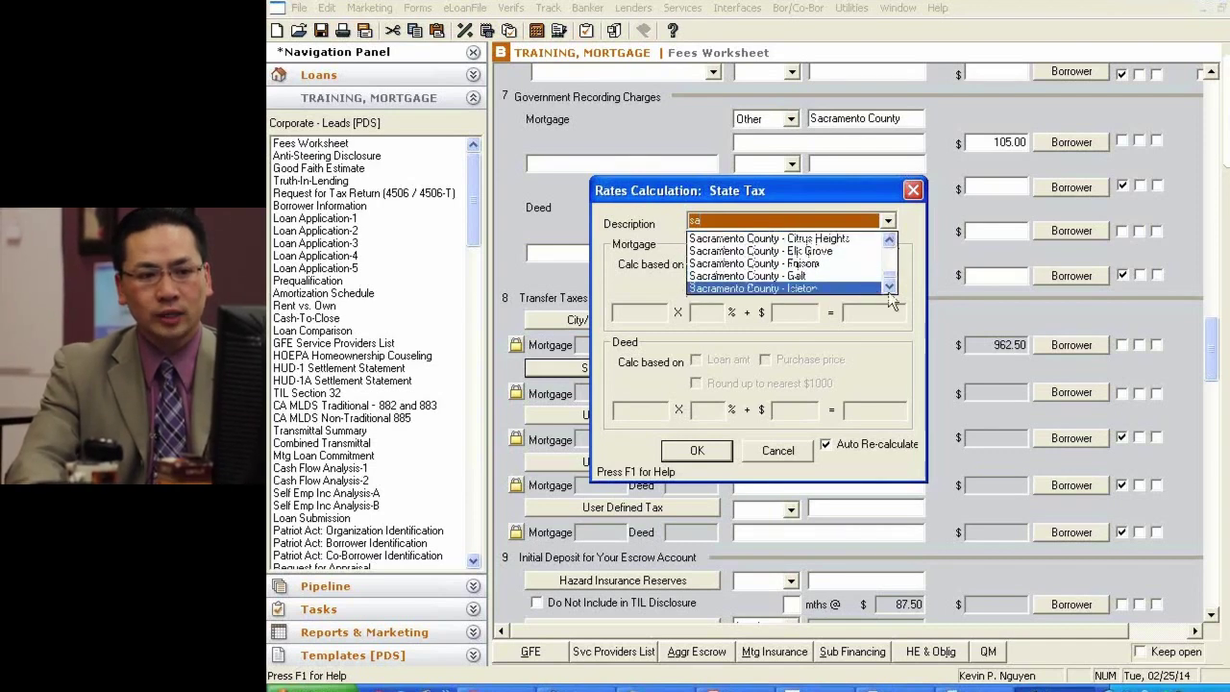
pyautogui.scroll(1, 861, 255)
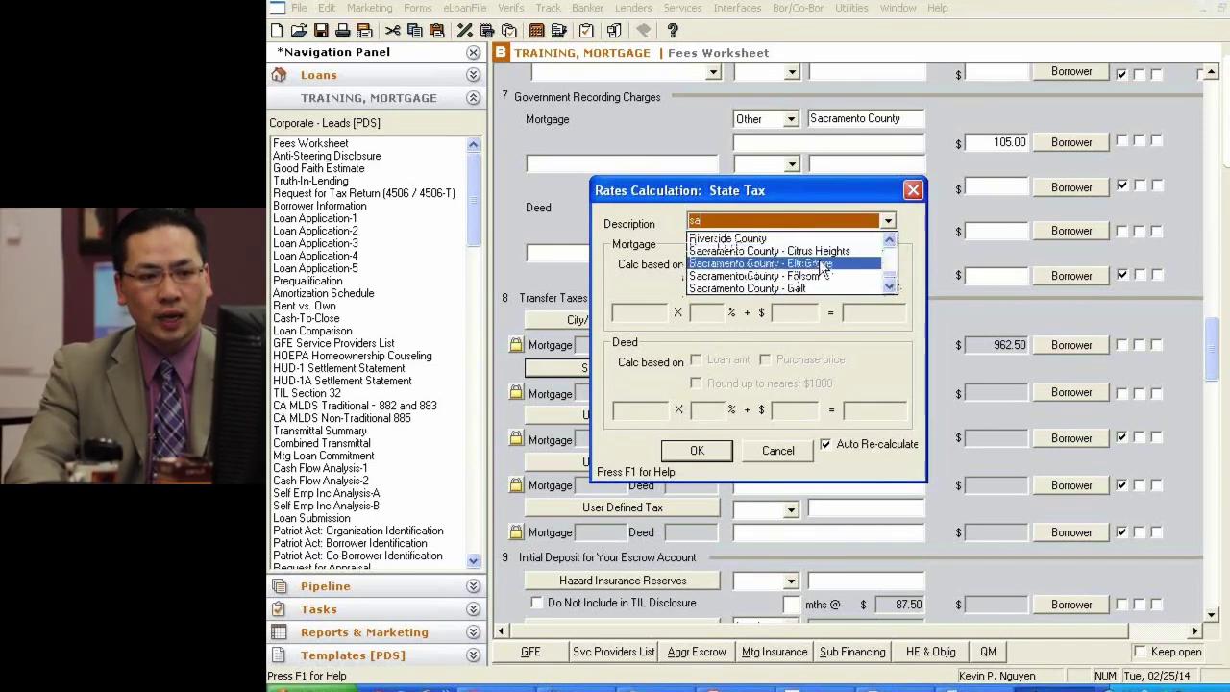
pyautogui.click(890, 285)
pyautogui.click(891, 286)
pyautogui.click(891, 285)
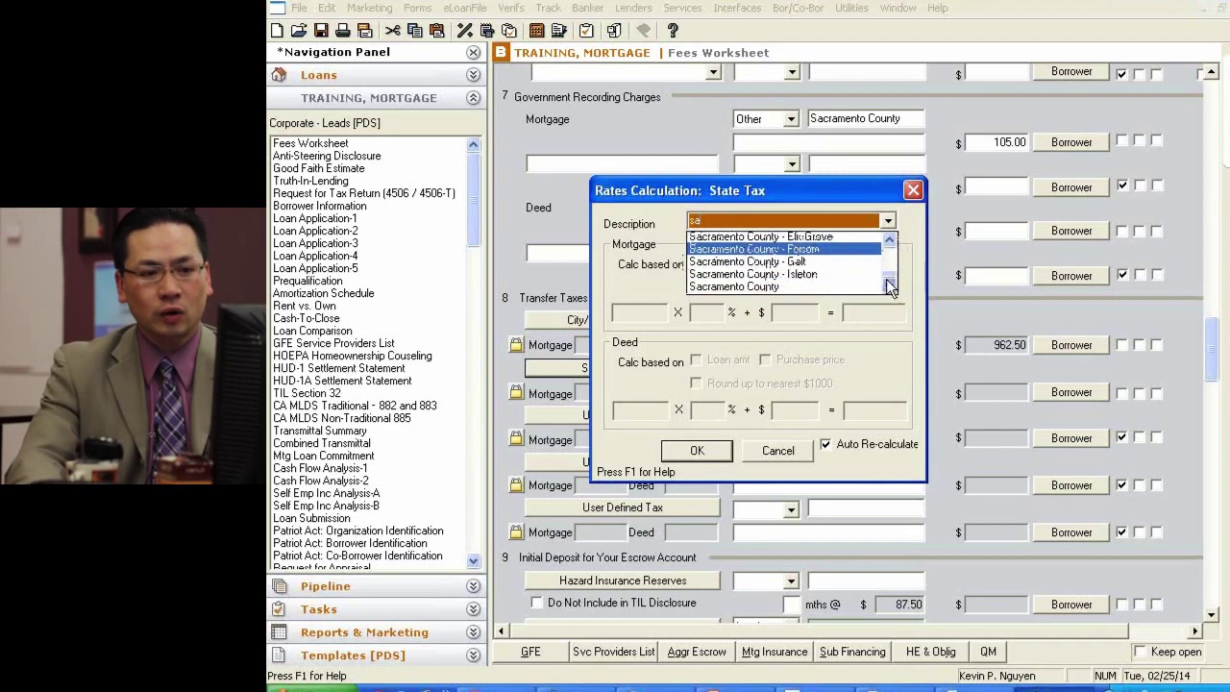
pyautogui.click(764, 279)
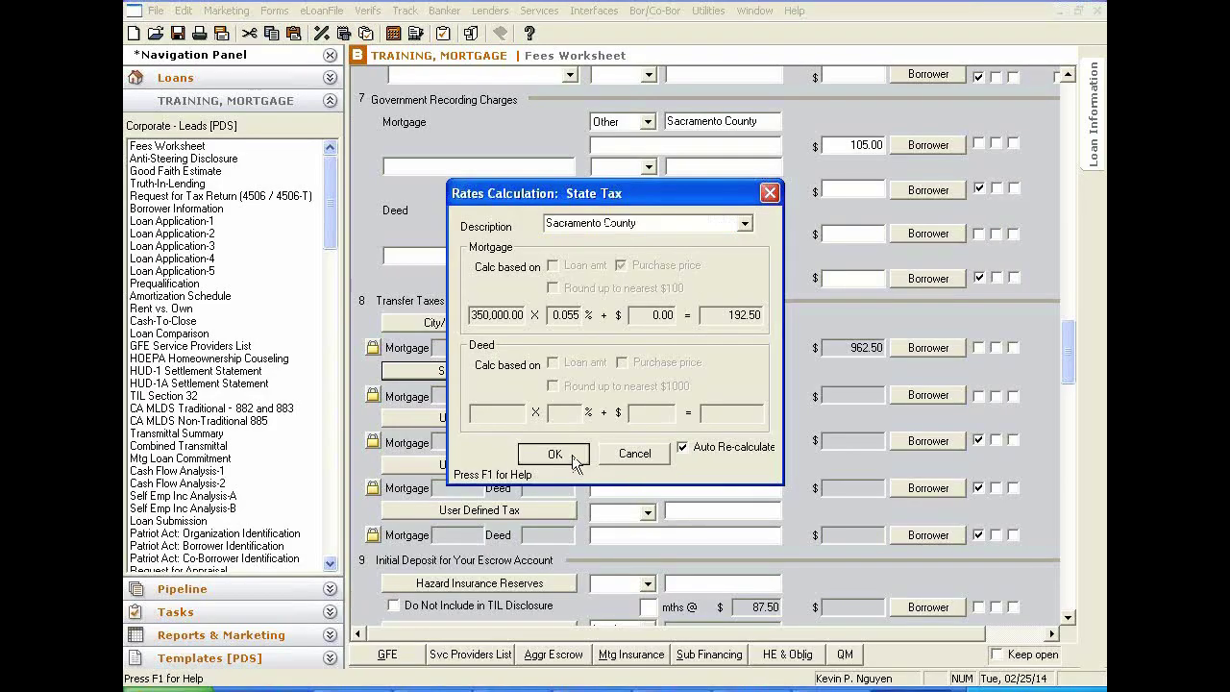
pyautogui.click(573, 460)
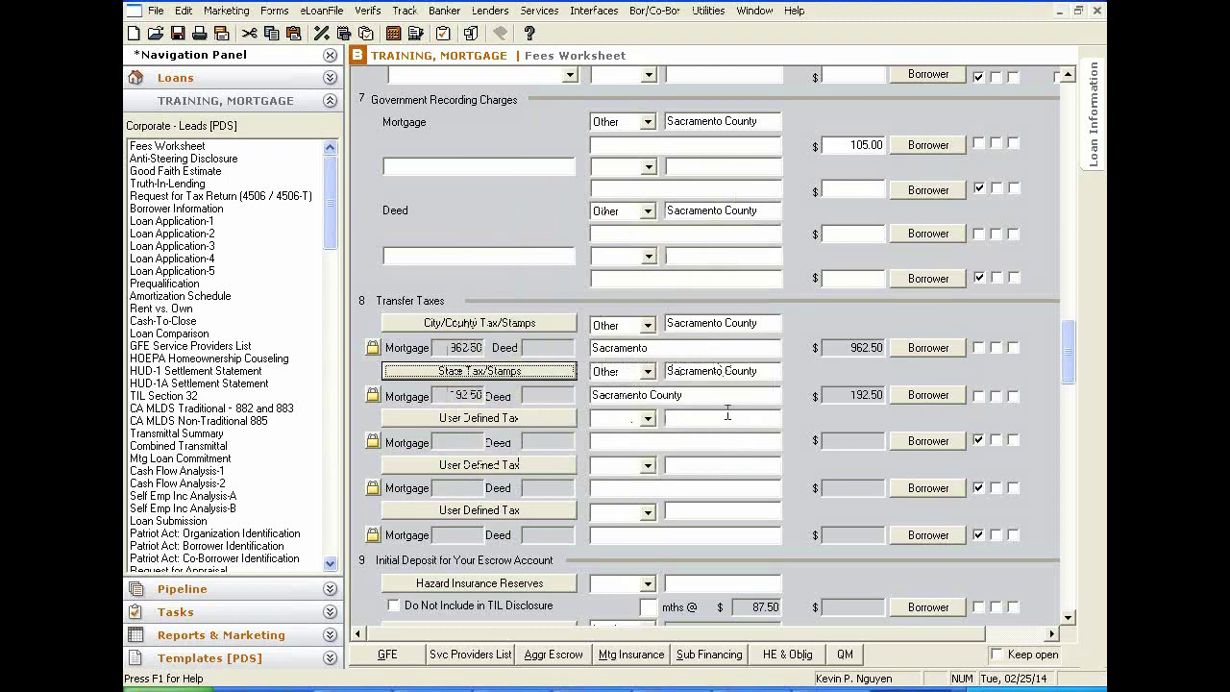
# Step: Trial San Jose as the city transfer tax, giving 1,155.00
pyautogui.click(725, 376)
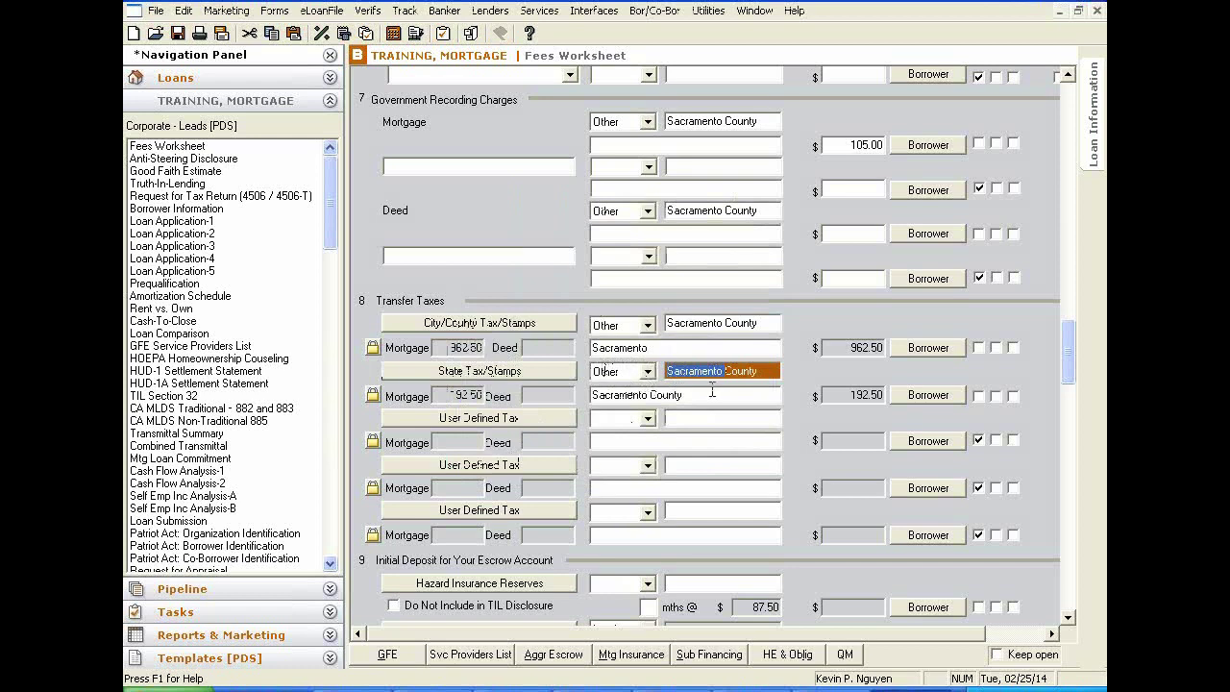
pyautogui.click(710, 390)
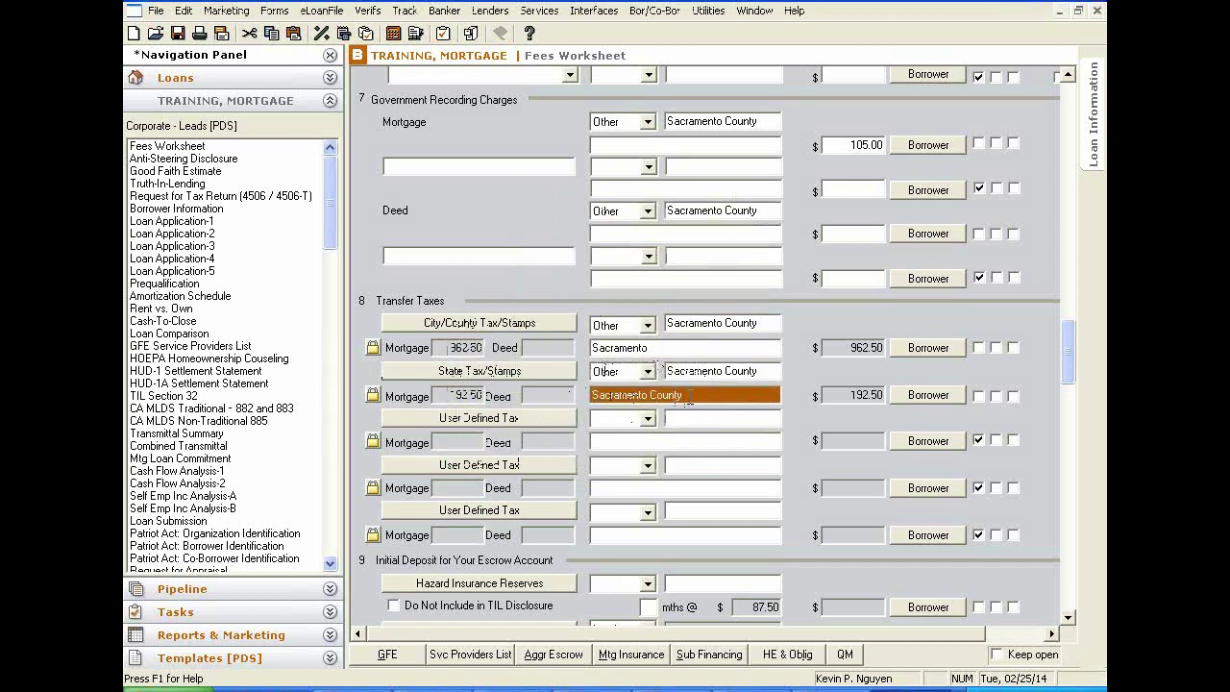
pyautogui.click(653, 348)
pyautogui.click(501, 324)
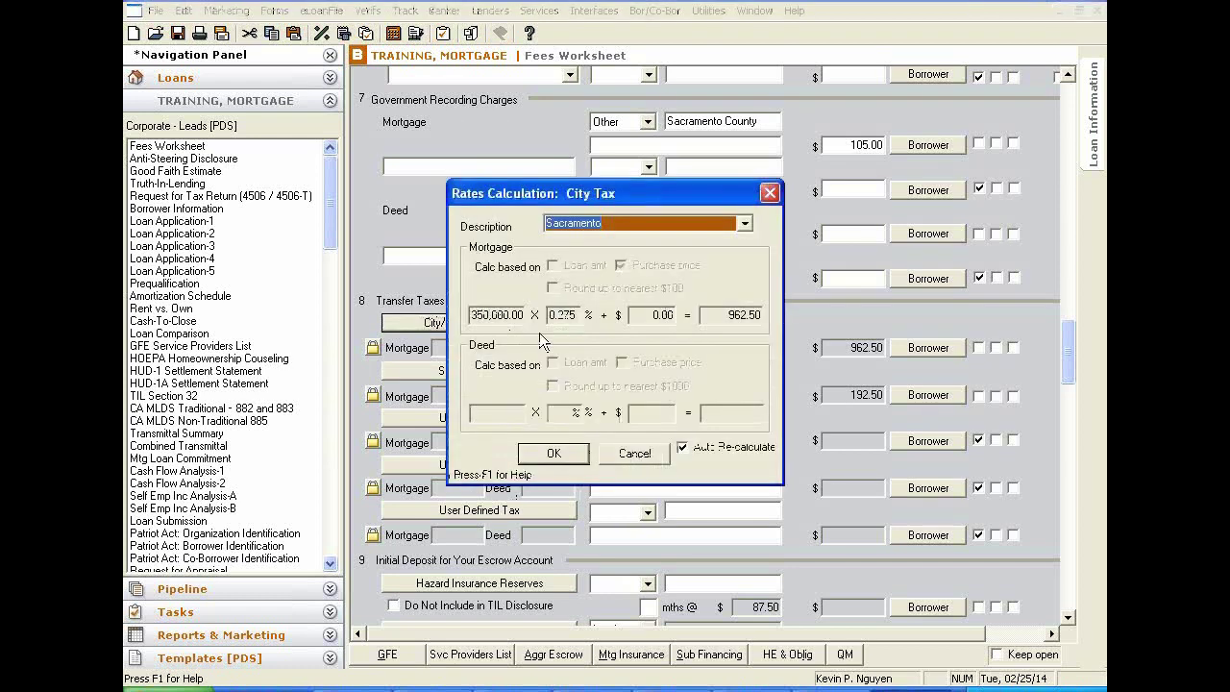
pyautogui.press('Down')
pyautogui.write('S')
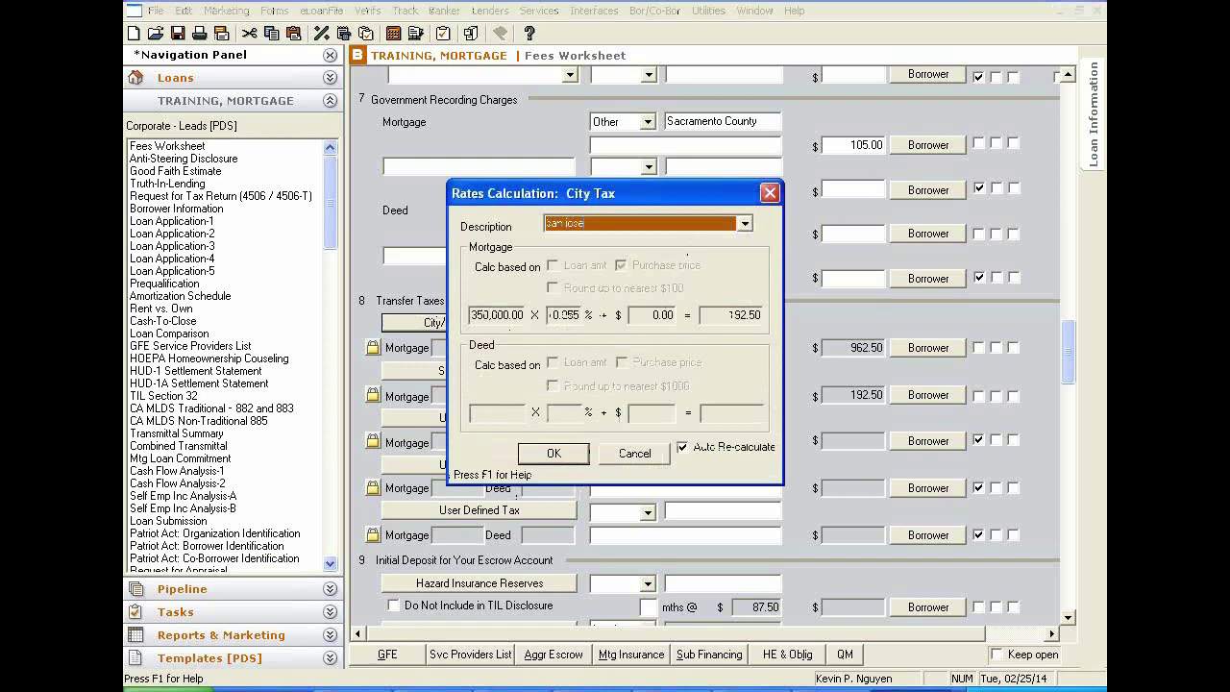
pyautogui.press('Return')
pyautogui.click(534, 456)
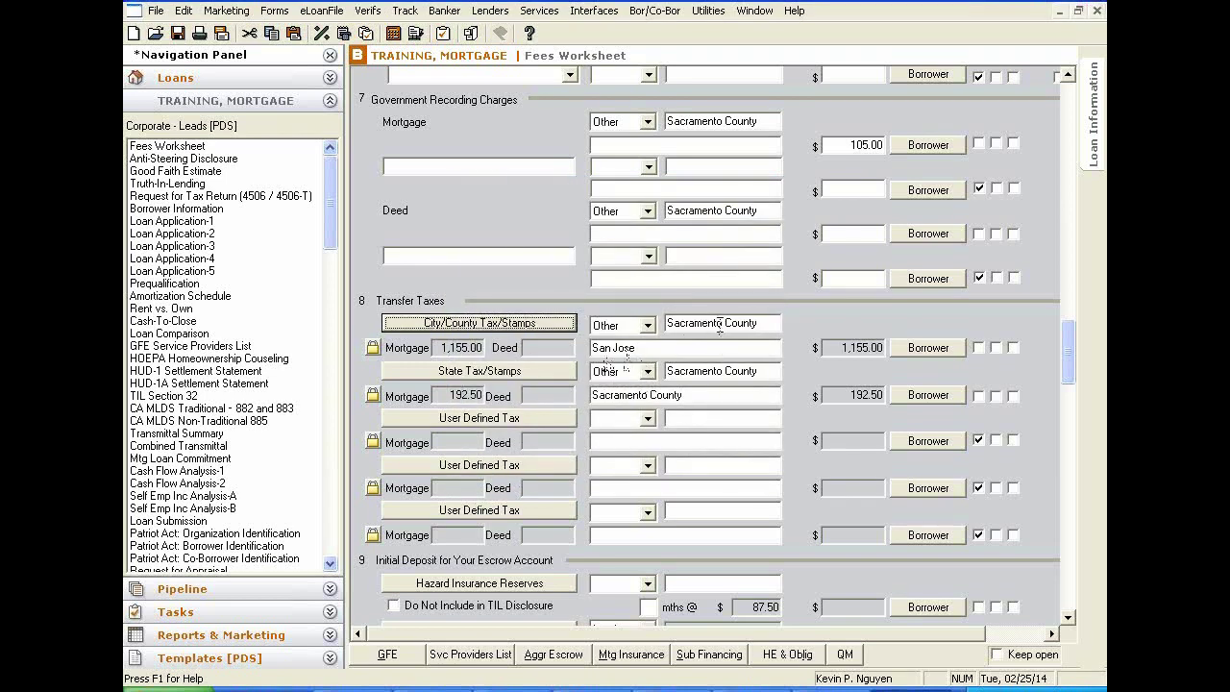
# Step: Trial Alameda County - Dublin as the state transfer tax location
pyautogui.click(720, 328)
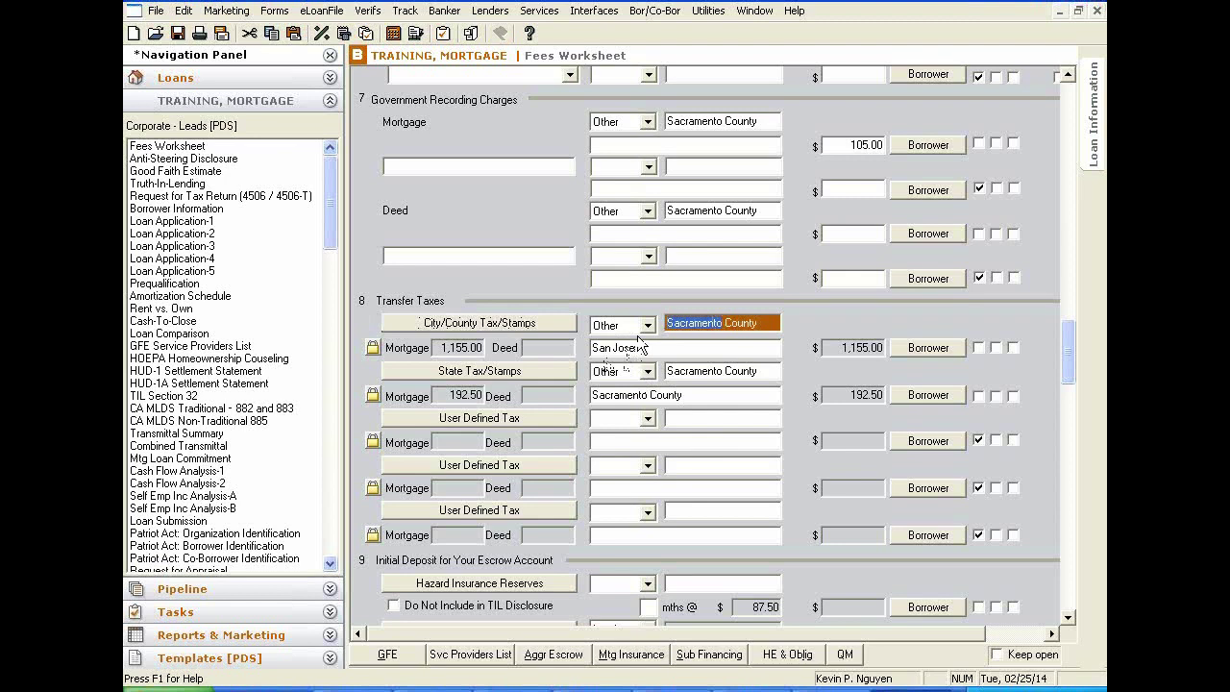
pyautogui.write('San Jos')
pyautogui.click(534, 380)
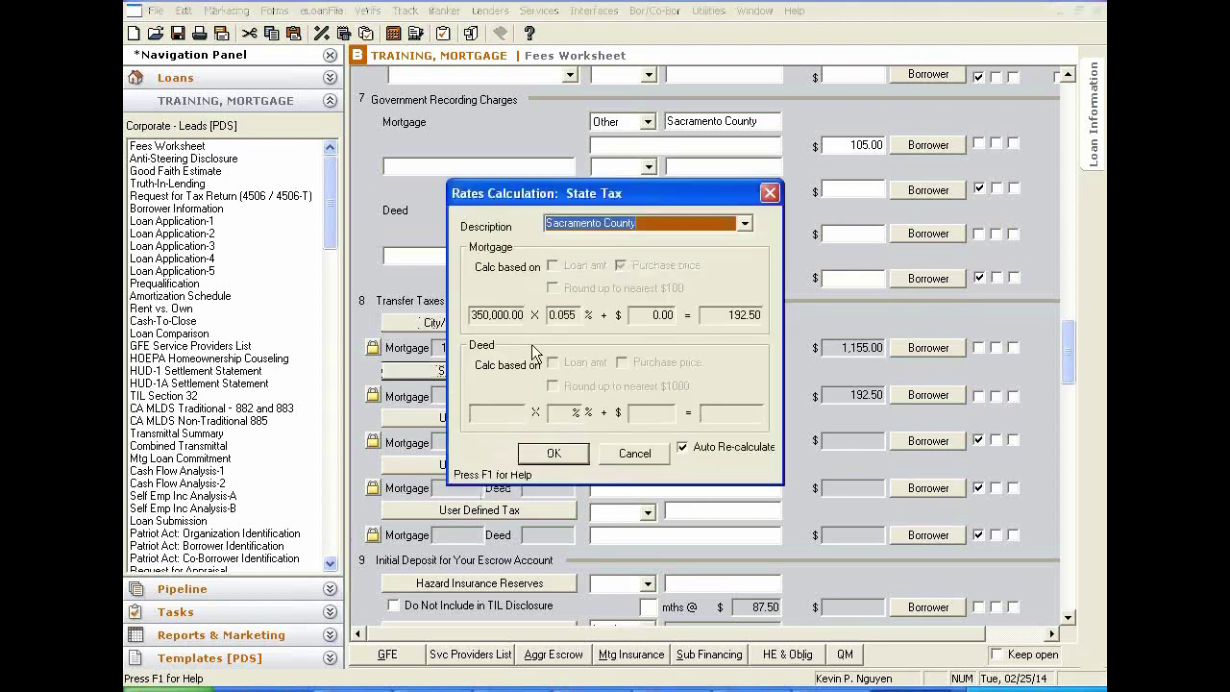
pyautogui.write('San Jose')
pyautogui.press('Home')
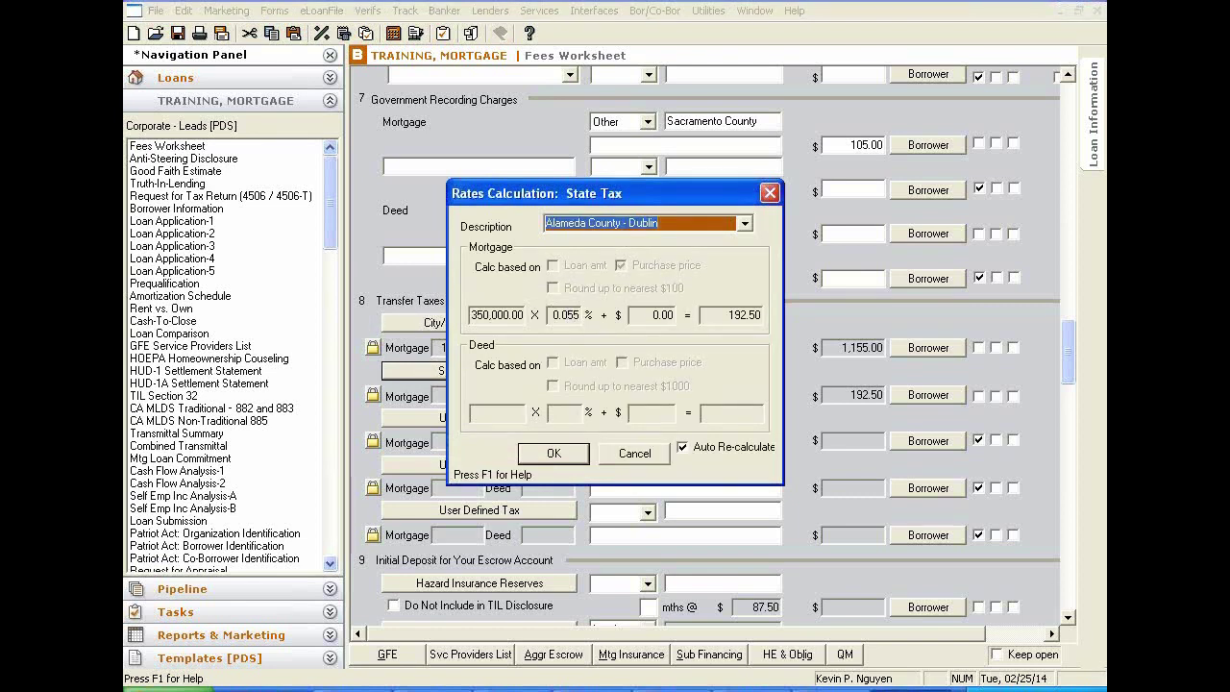
pyautogui.write('Santa Clara')
pyautogui.press('Home')
pyautogui.click(744, 222)
pyautogui.moveTo(747, 254); pyautogui.dragTo(747, 272)
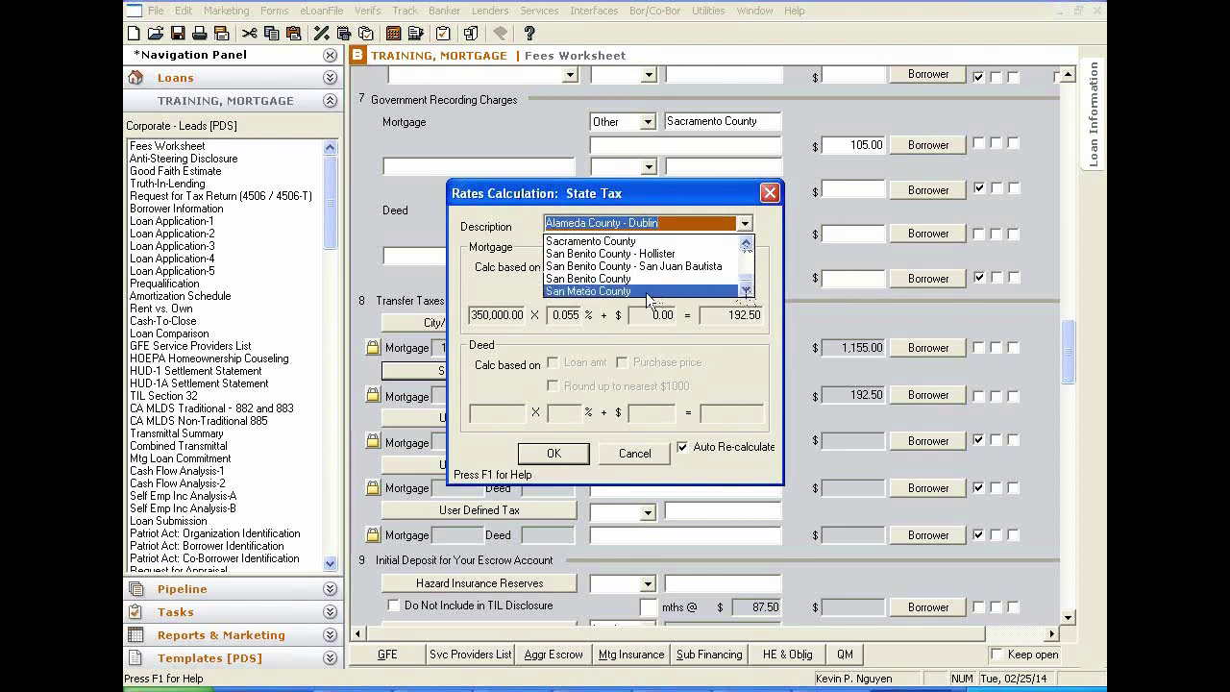
pyautogui.moveTo(749, 258); pyautogui.dragTo(746, 243)
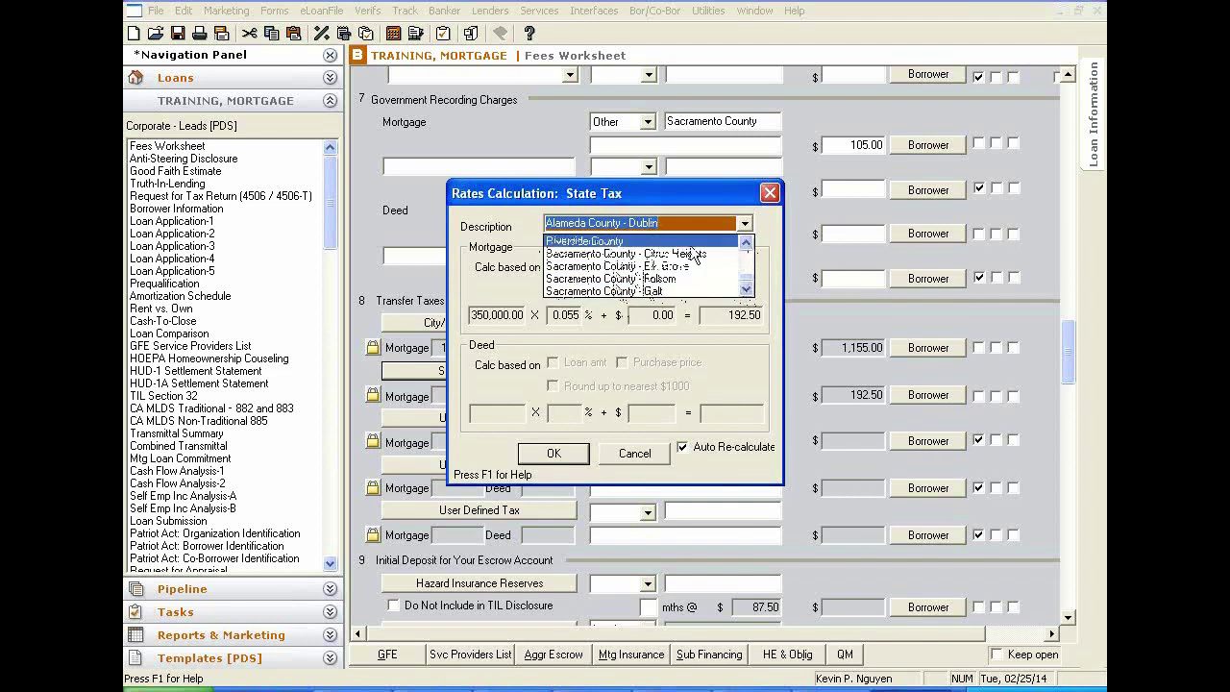
pyautogui.click(680, 312)
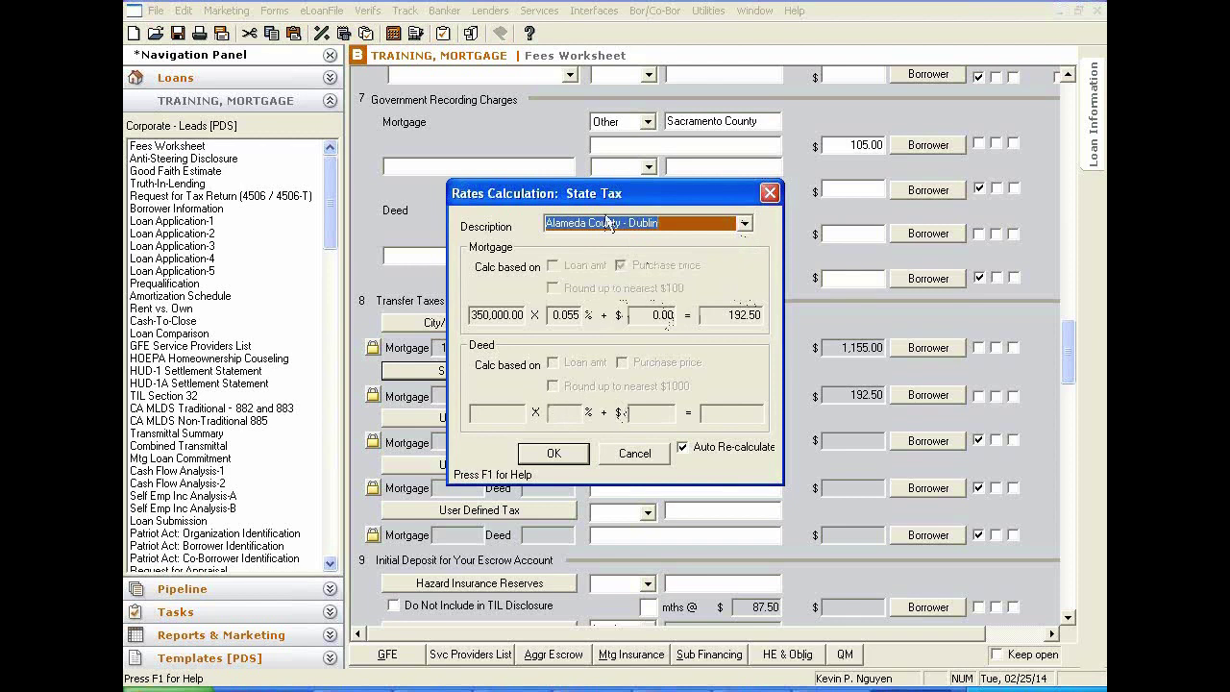
pyautogui.click(576, 456)
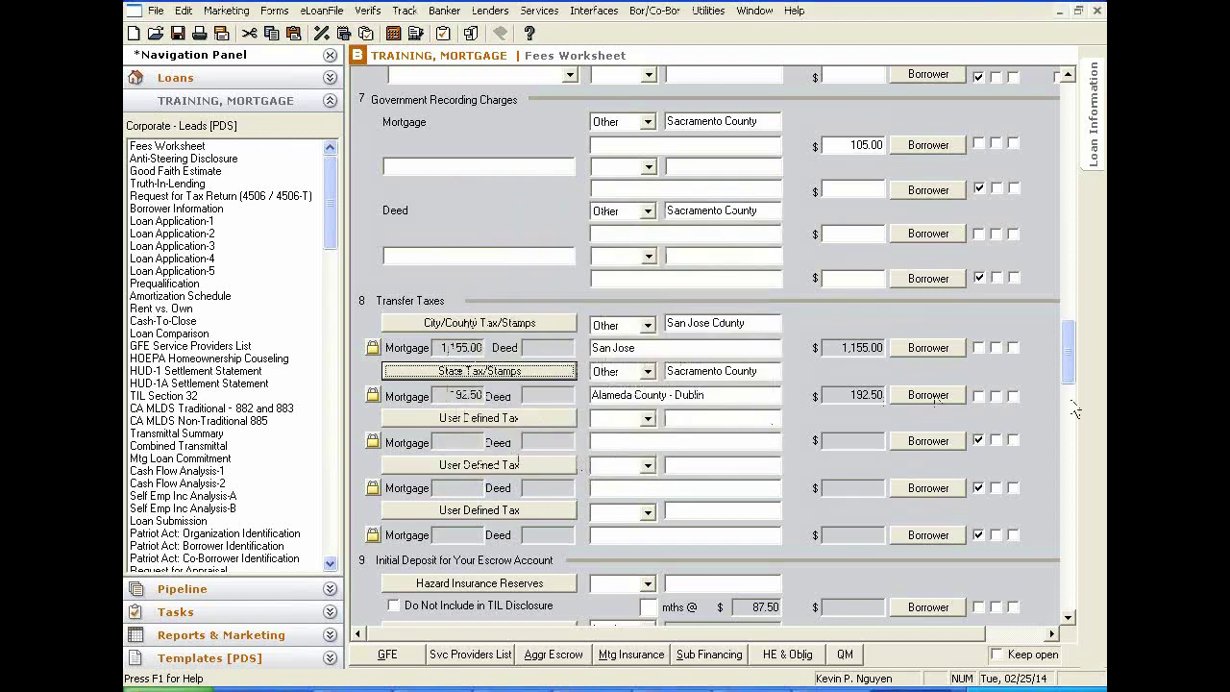
# Step: Restore the Sacramento city tax (962.50) and Sacramento County state tax (192.50)
pyautogui.click(495, 324)
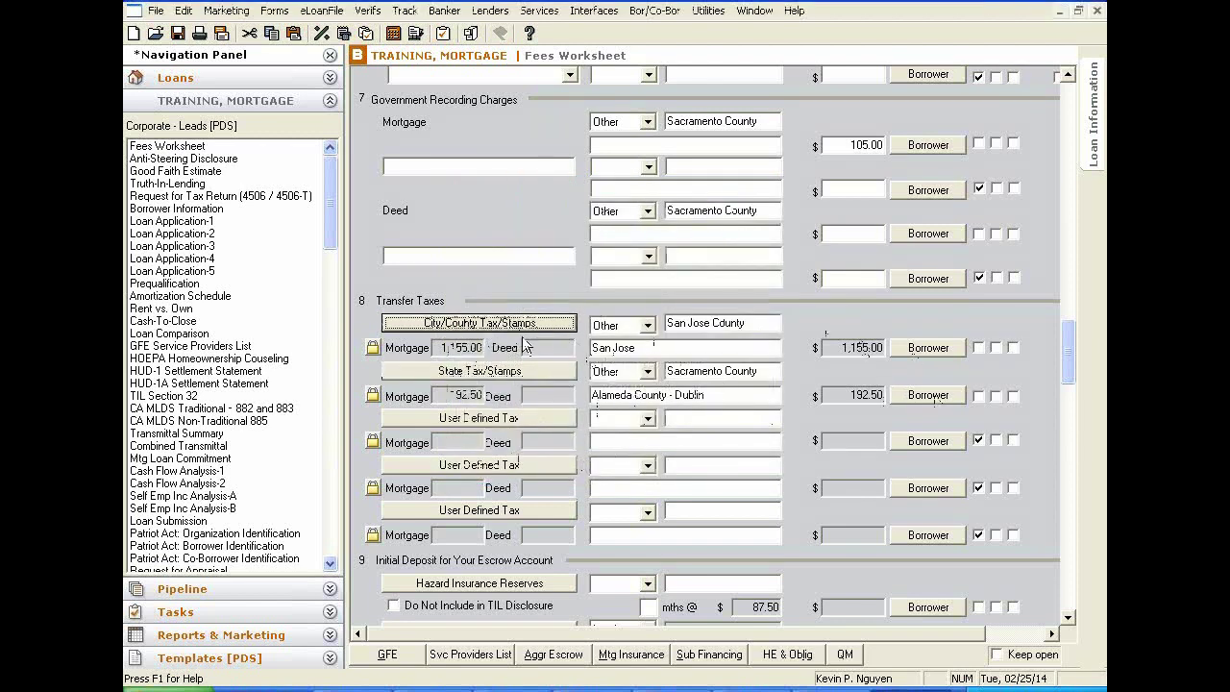
pyautogui.write('sacramento')
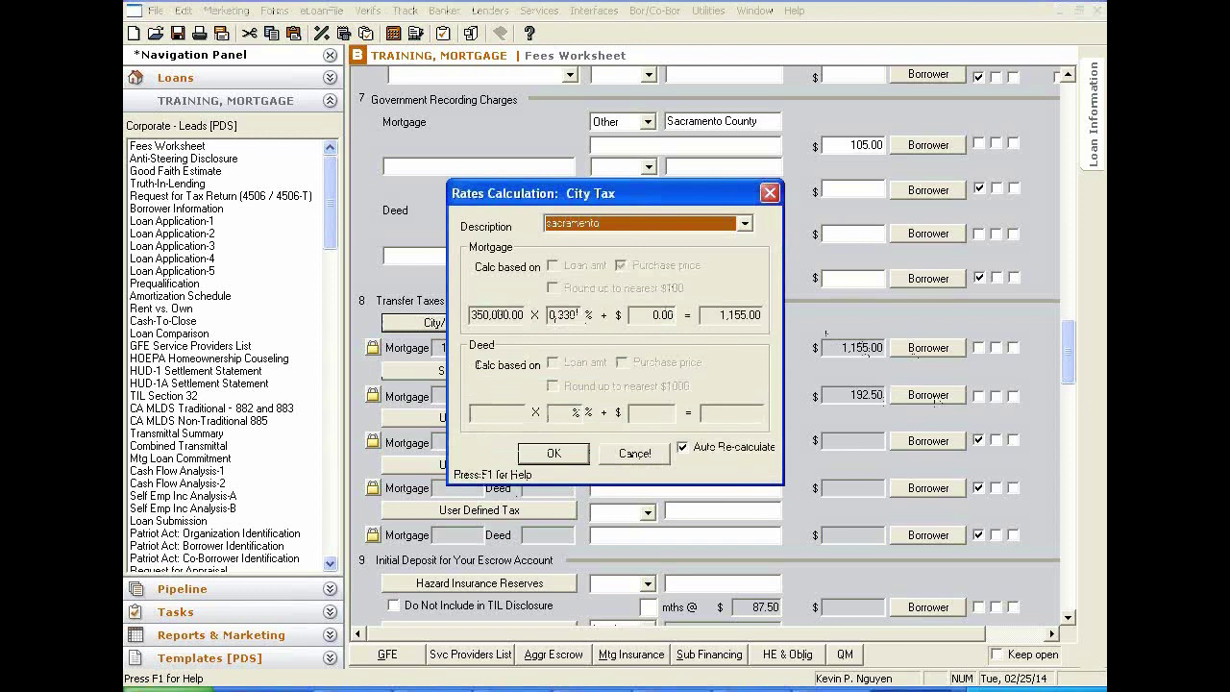
pyautogui.press('Return')
pyautogui.press('Return')
pyautogui.click(528, 374)
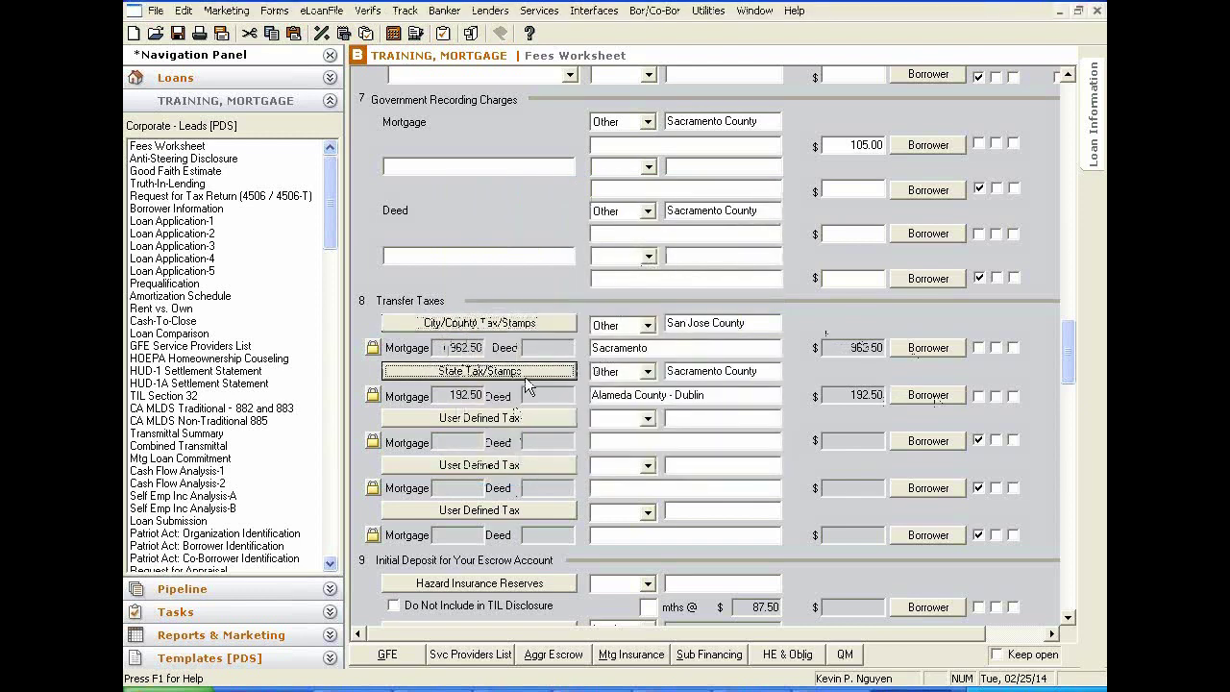
pyautogui.write('sacrament')
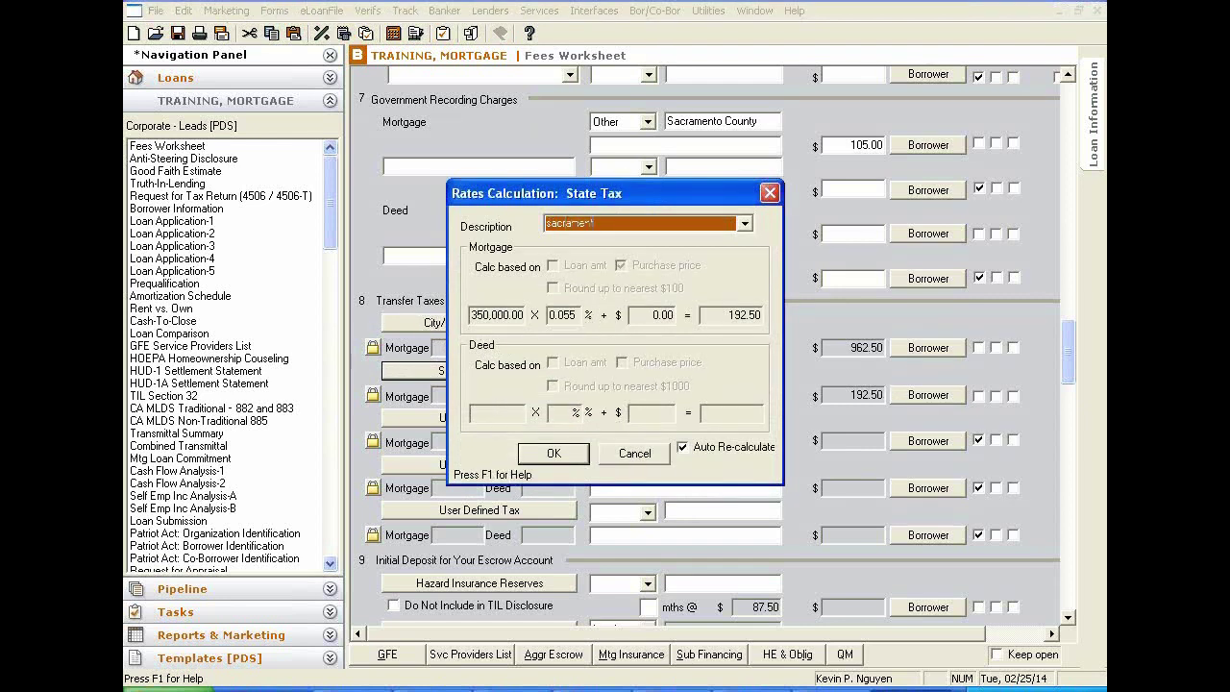
pyautogui.write('o')
pyautogui.press('Tab')
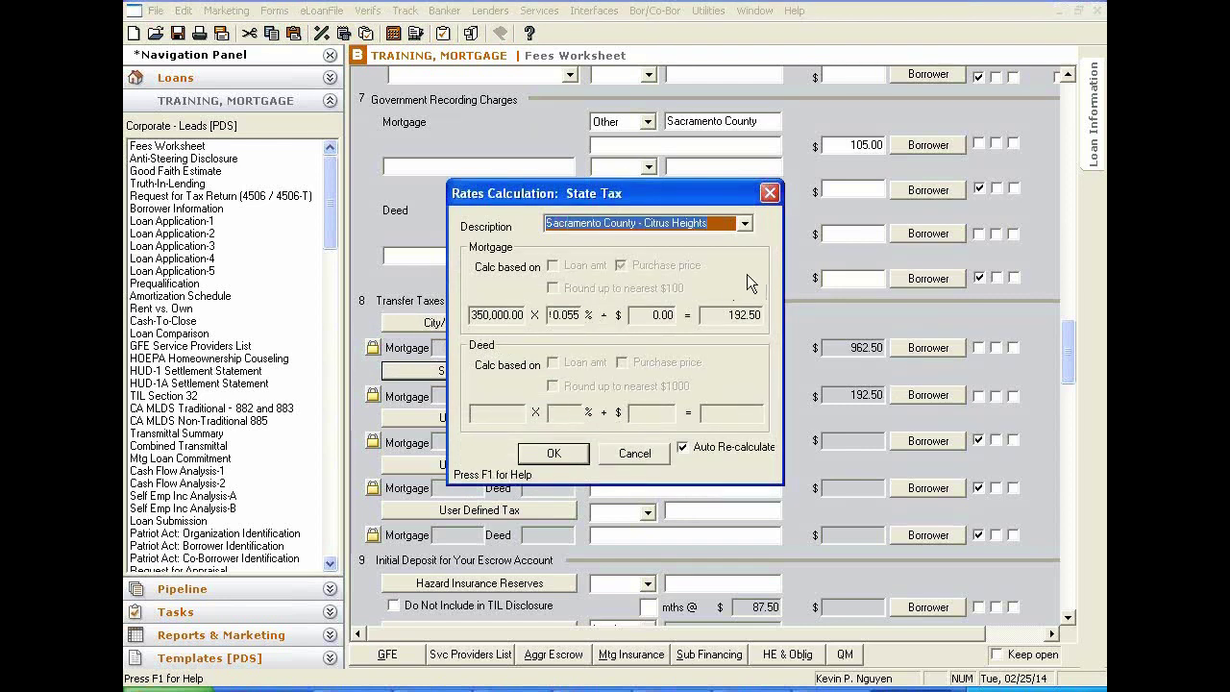
pyautogui.click(745, 224)
pyautogui.scroll(-2, 634, 288)
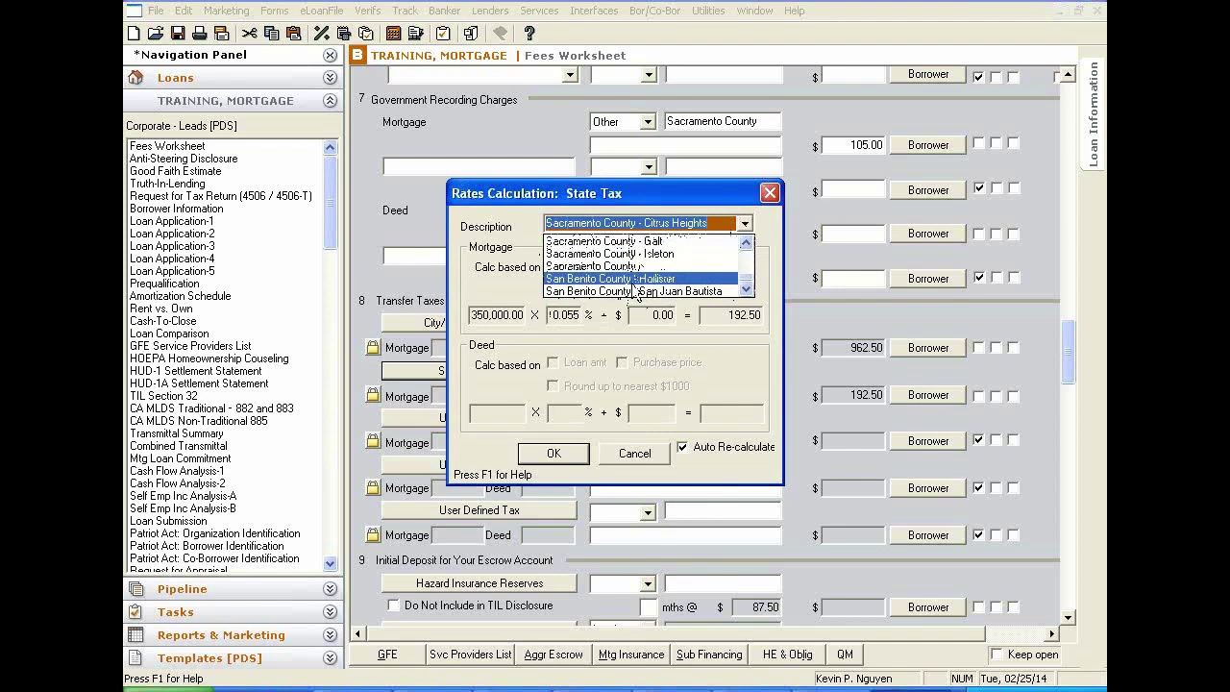
pyautogui.click(634, 288)
pyautogui.click(554, 453)
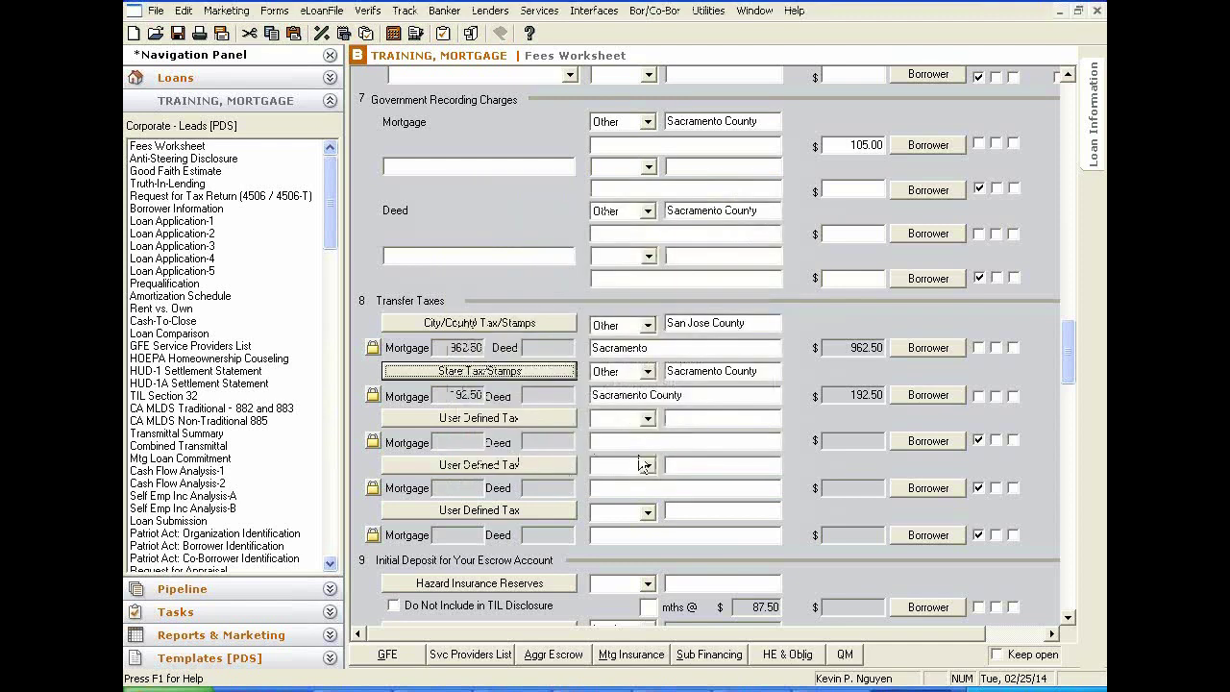
# Step: Move down to the Hazard Insurance Reserves months entry in the escrow deposit section
pyautogui.click(673, 465)
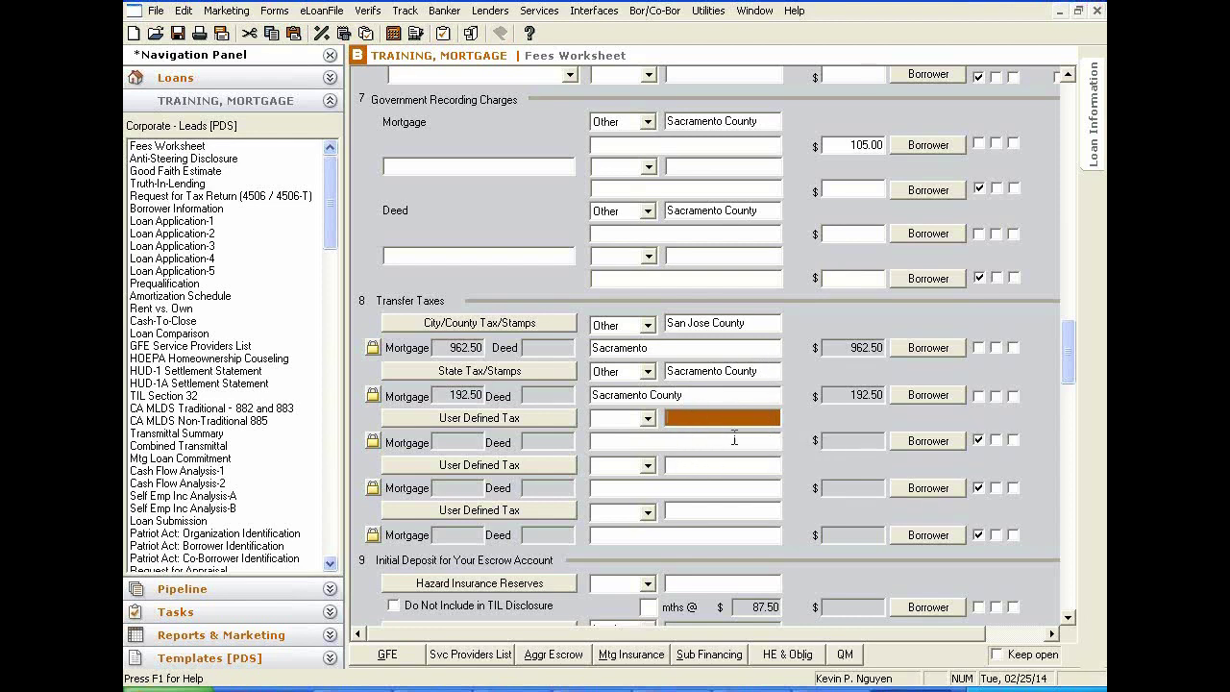
pyautogui.scroll(-3, 733, 439)
pyautogui.scroll(-4, 685, 343)
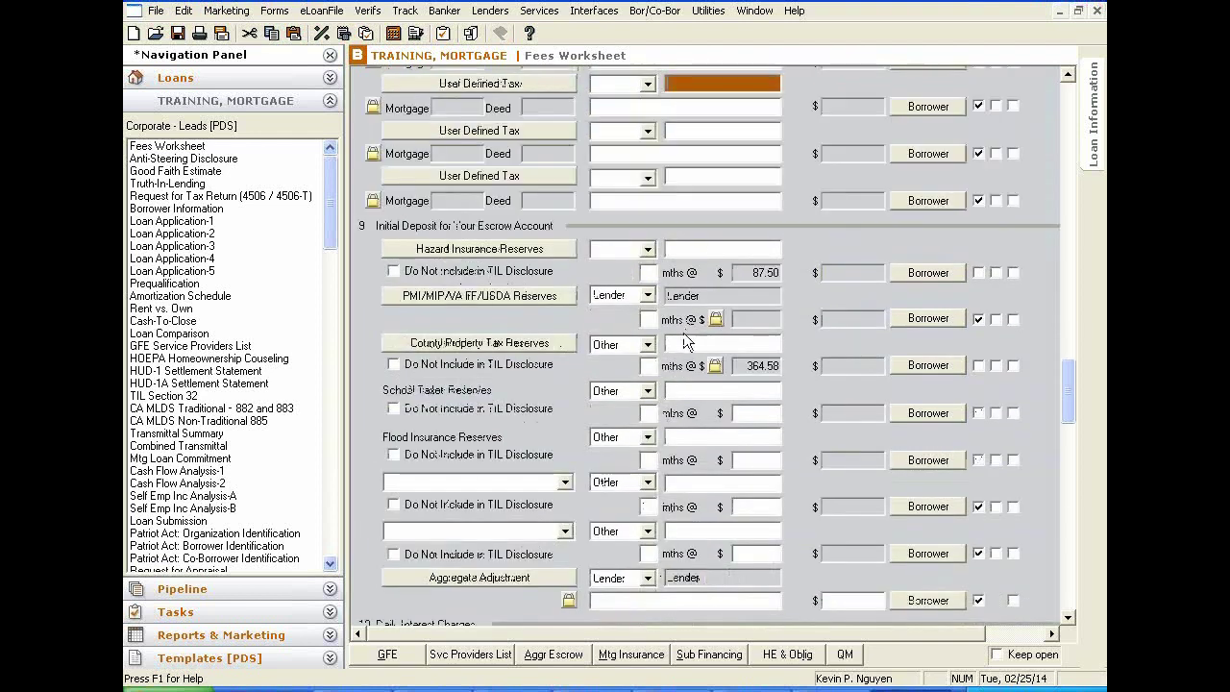
pyautogui.click(649, 273)
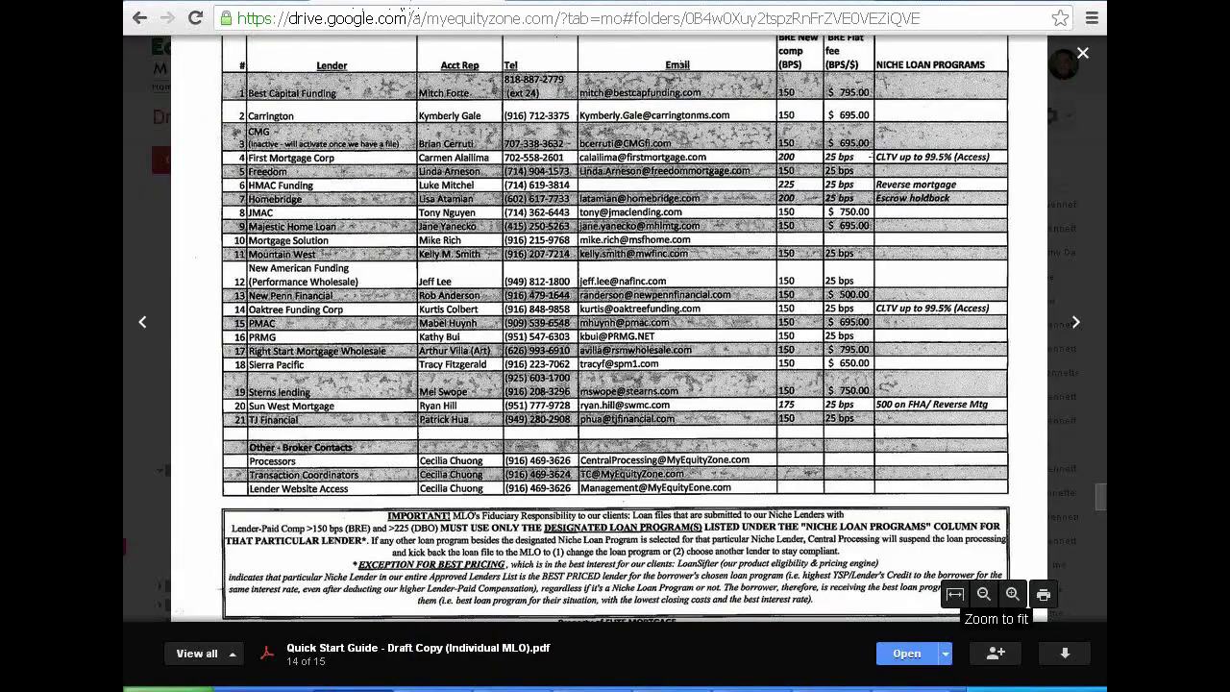
# Step: In the Central Processing folder, preview Impound Calculation - Monthly Insurance.pdf
pyautogui.scroll(5, 1067, 322)
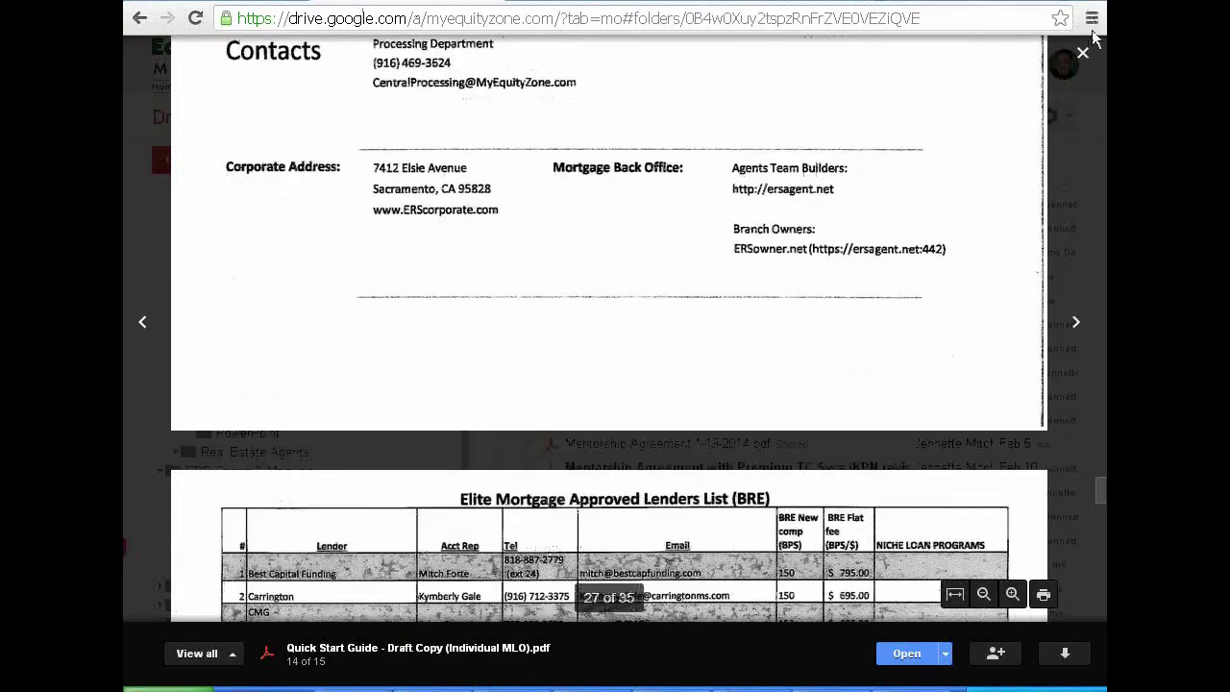
pyautogui.click(1083, 54)
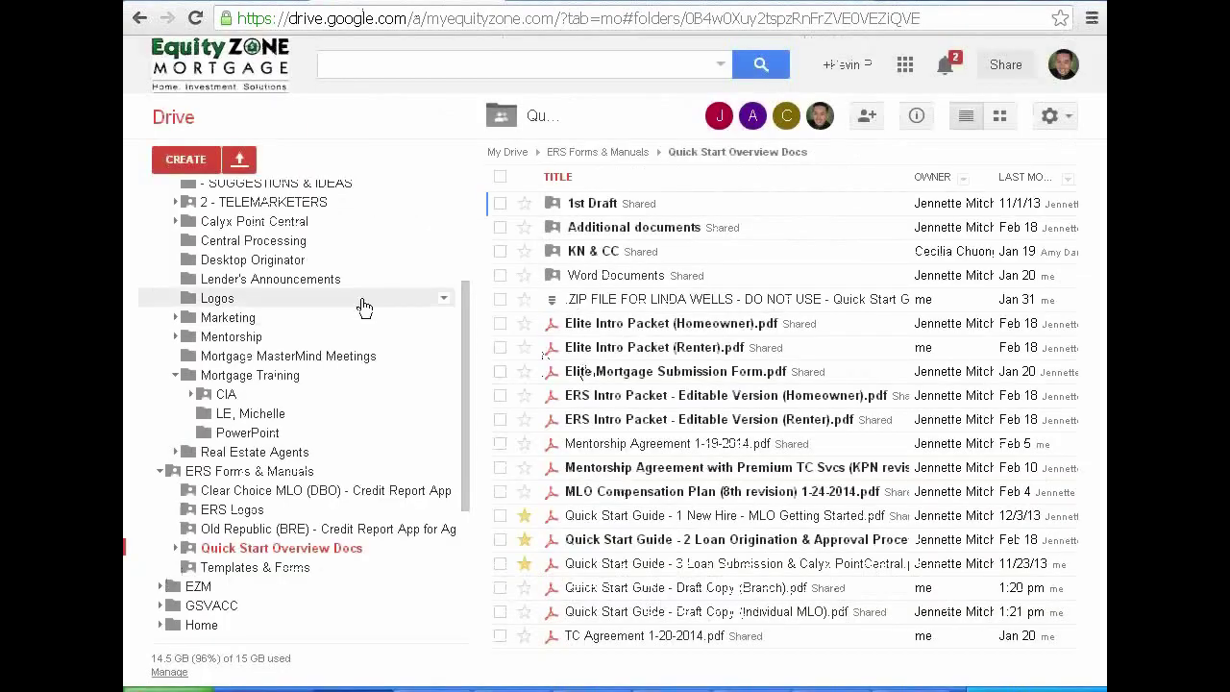
pyautogui.click(242, 242)
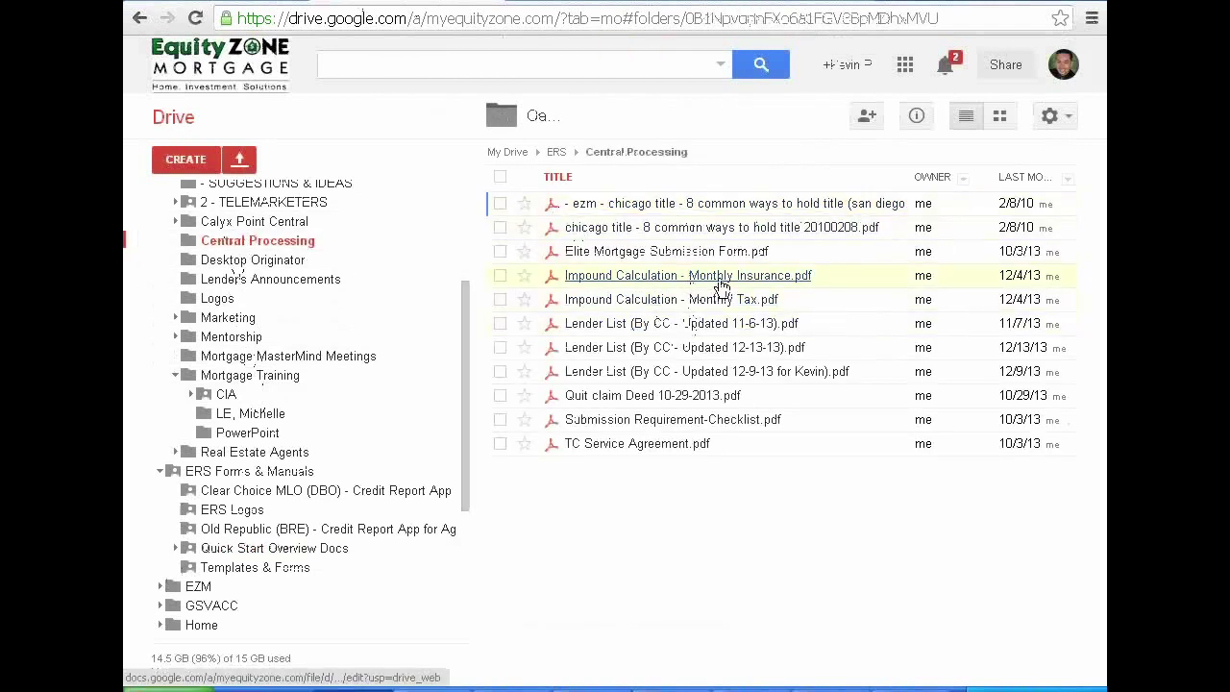
pyautogui.click(720, 277)
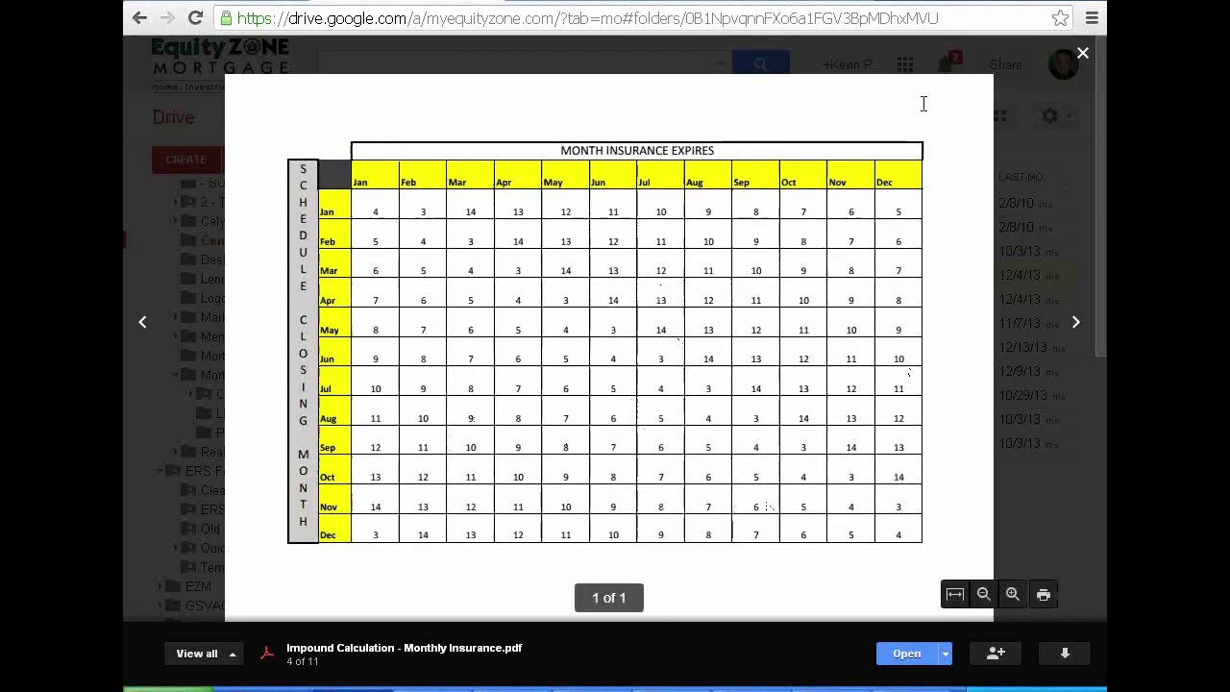
pyautogui.click(1083, 53)
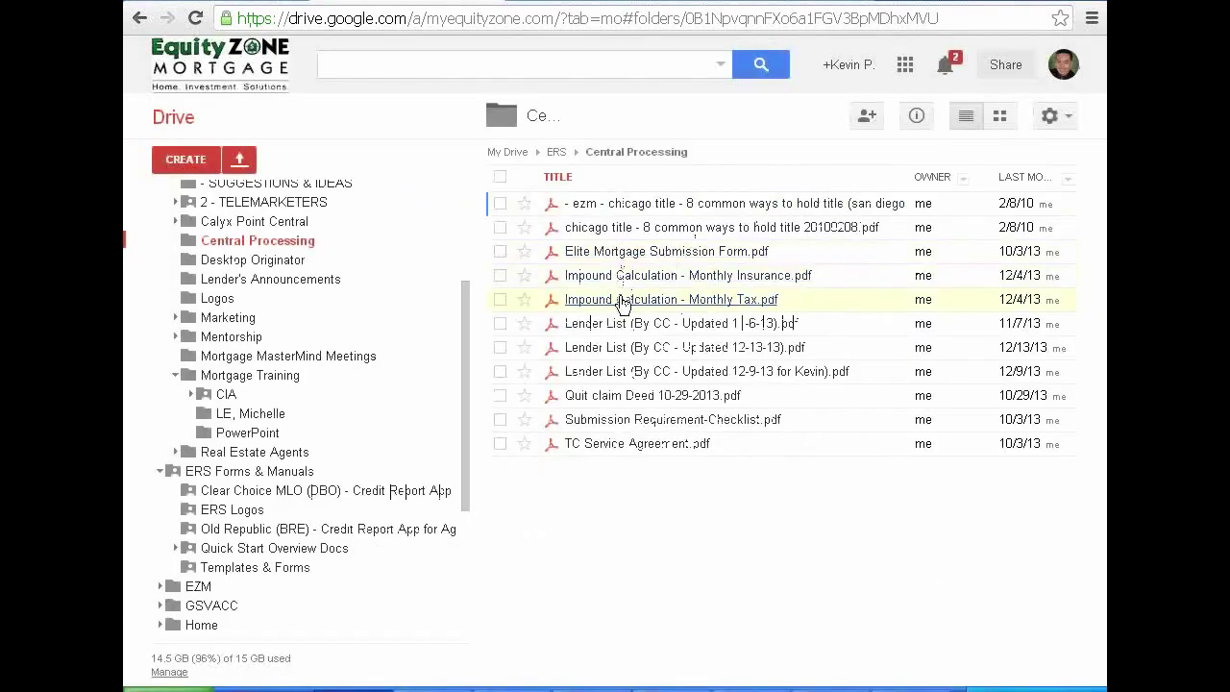
# Step: Preview Impound Calculation - Monthly Tax.pdf and zoom to read the tax impound table
pyautogui.click(622, 304)
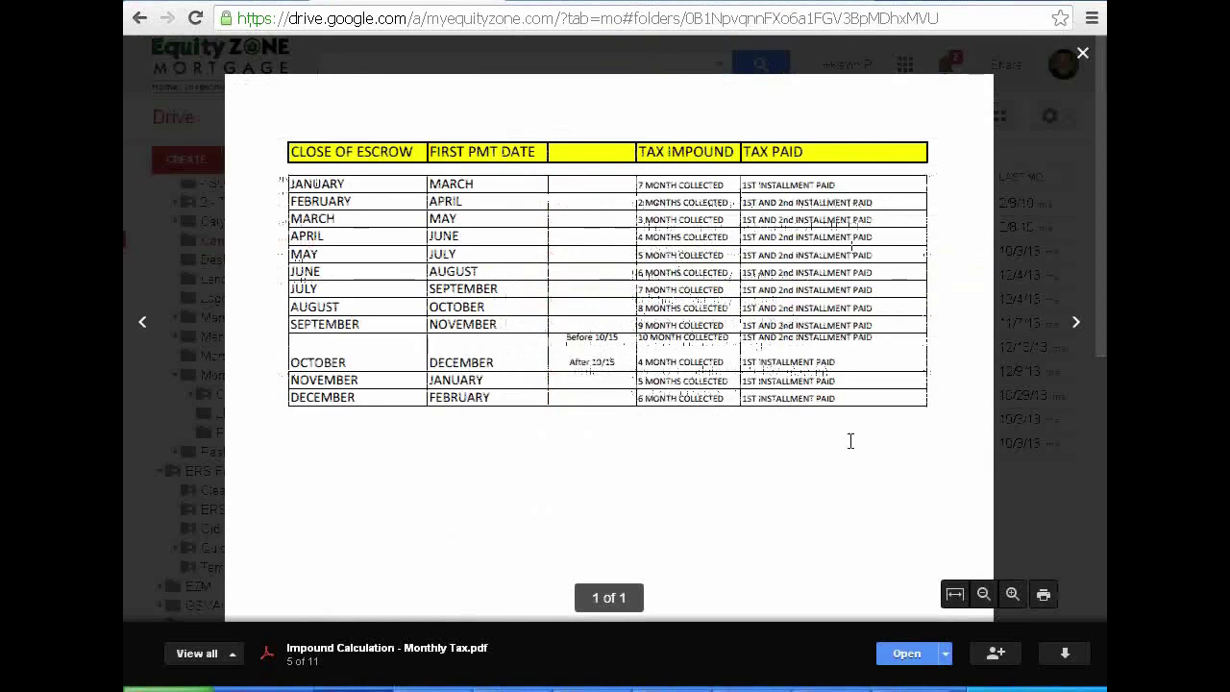
pyautogui.click(954, 596)
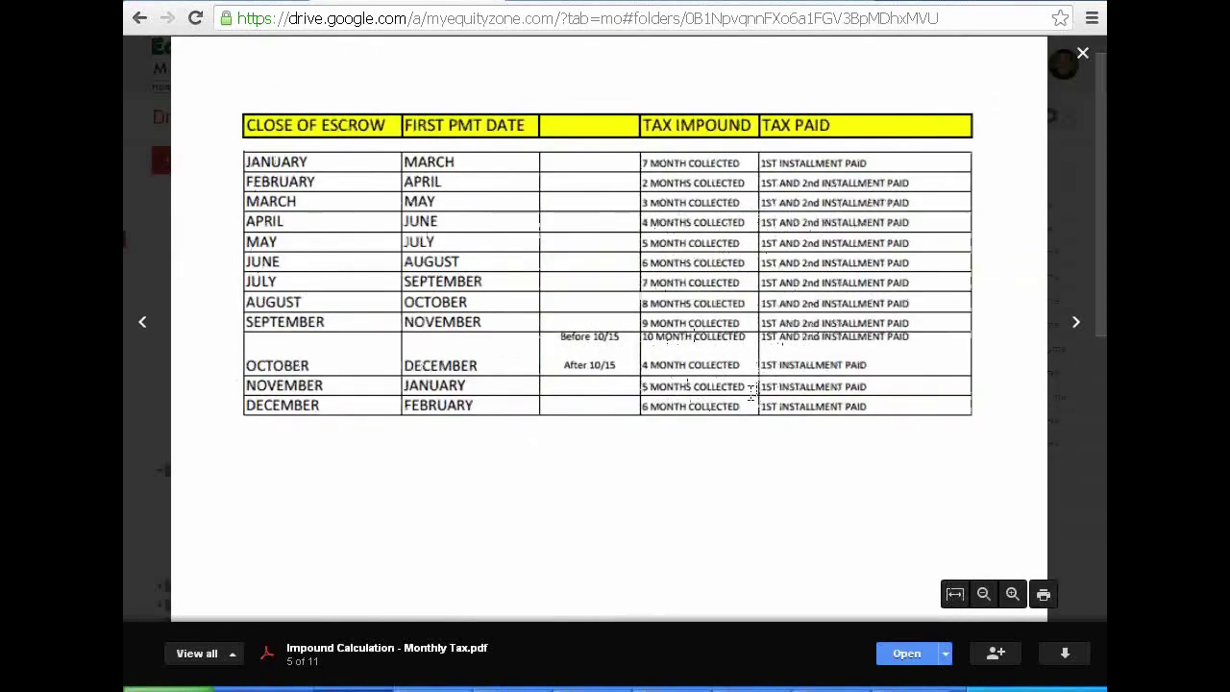
pyautogui.click(1023, 595)
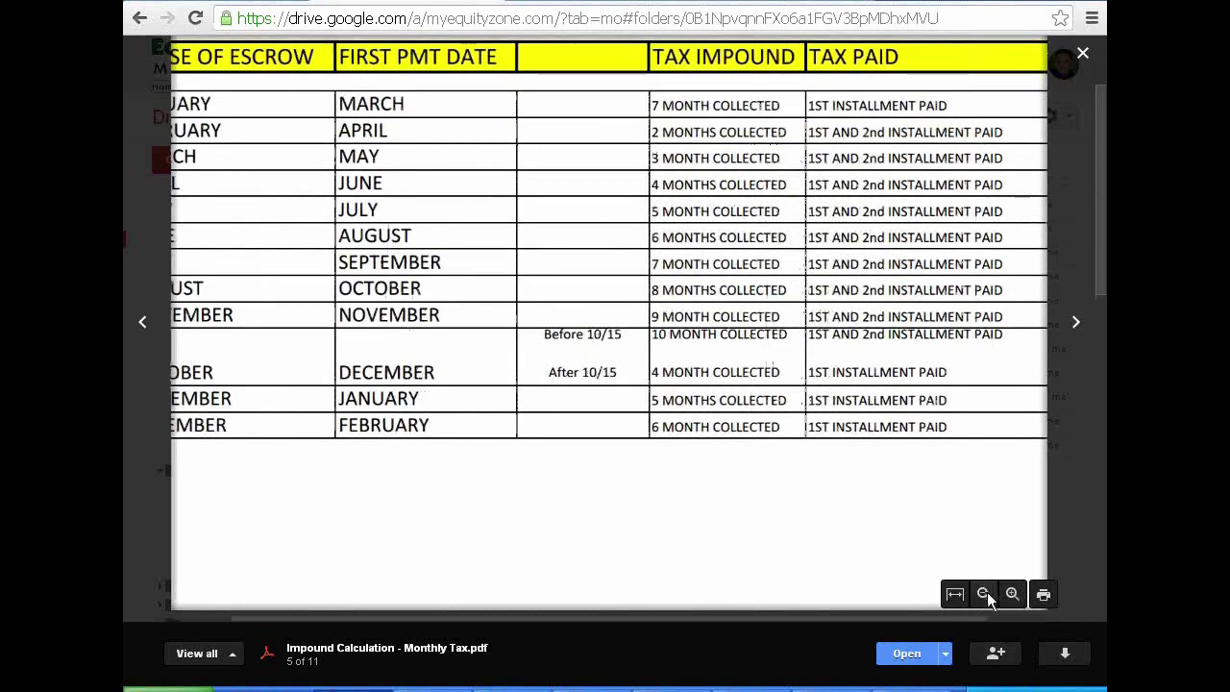
pyautogui.click(984, 594)
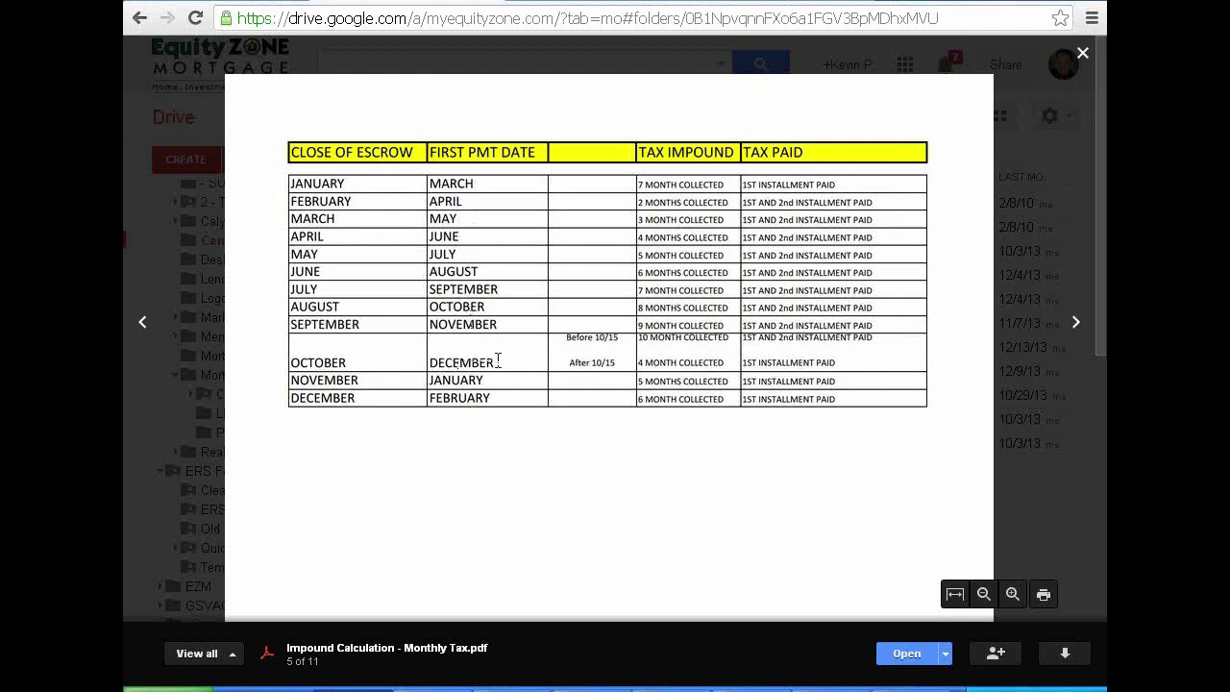
pyautogui.click(932, 689)
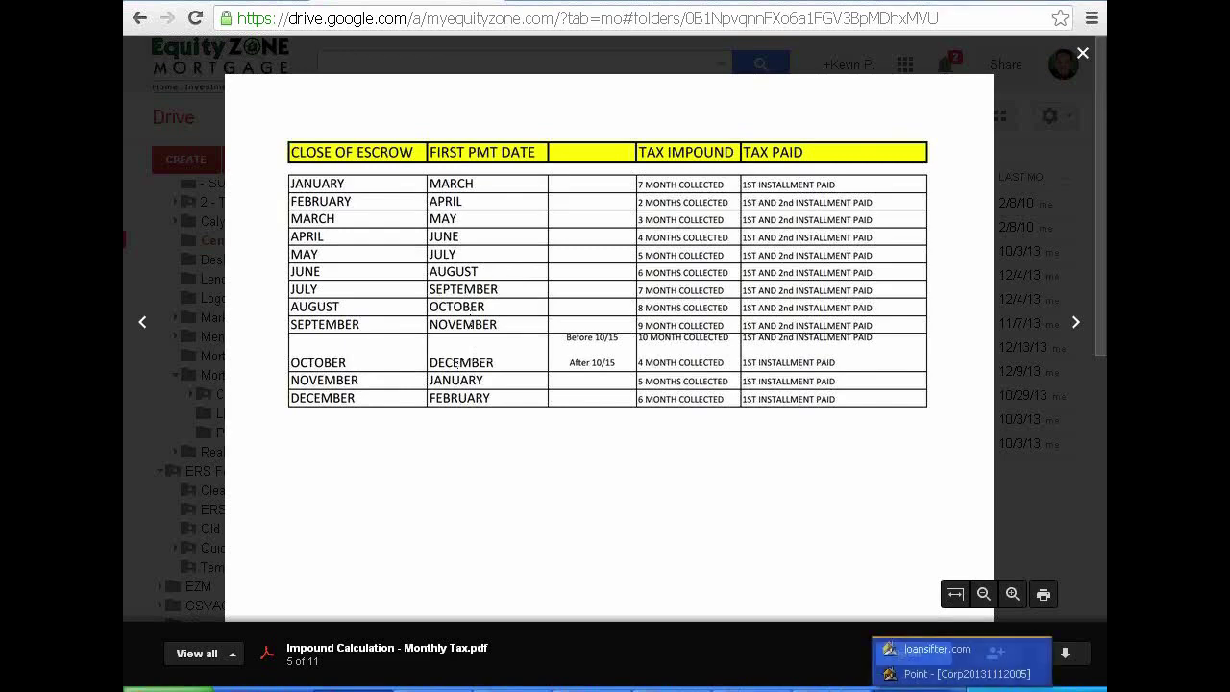
# Step: Enter 2 months for Hazard Insurance Reserves (175.00), alongside 1,093.74 county property tax
pyautogui.click(936, 677)
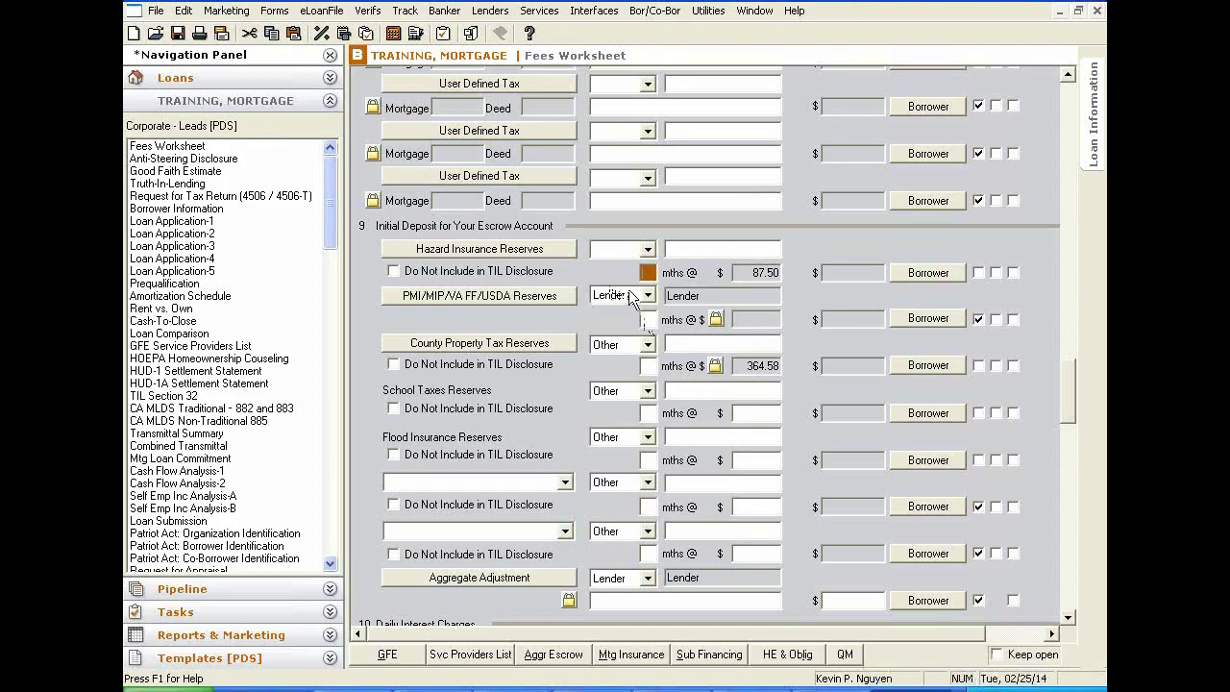
pyautogui.click(645, 366)
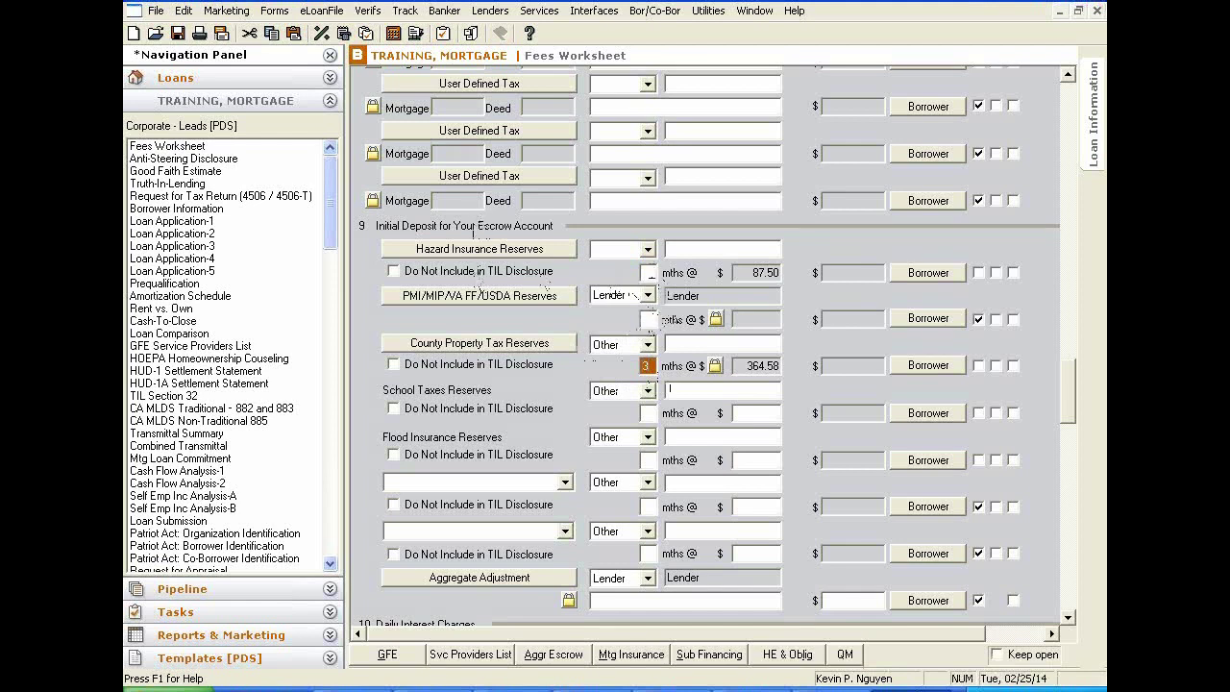
pyautogui.click(648, 273)
pyautogui.write('2')
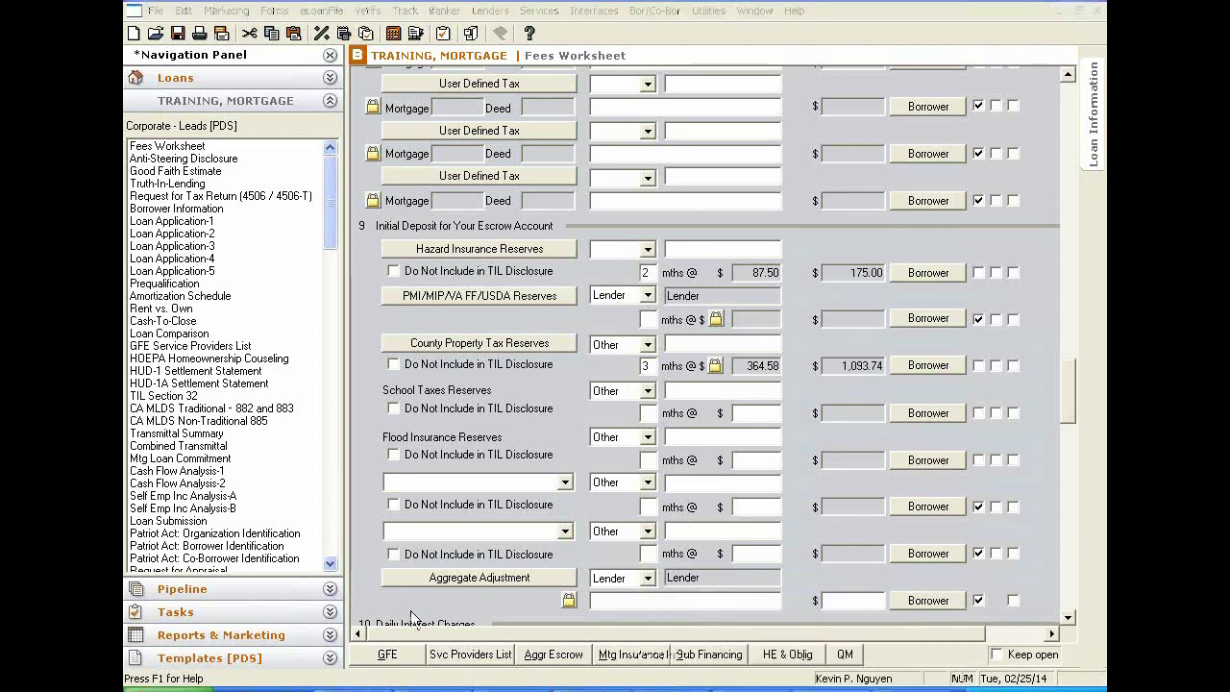
pyautogui.click(384, 684)
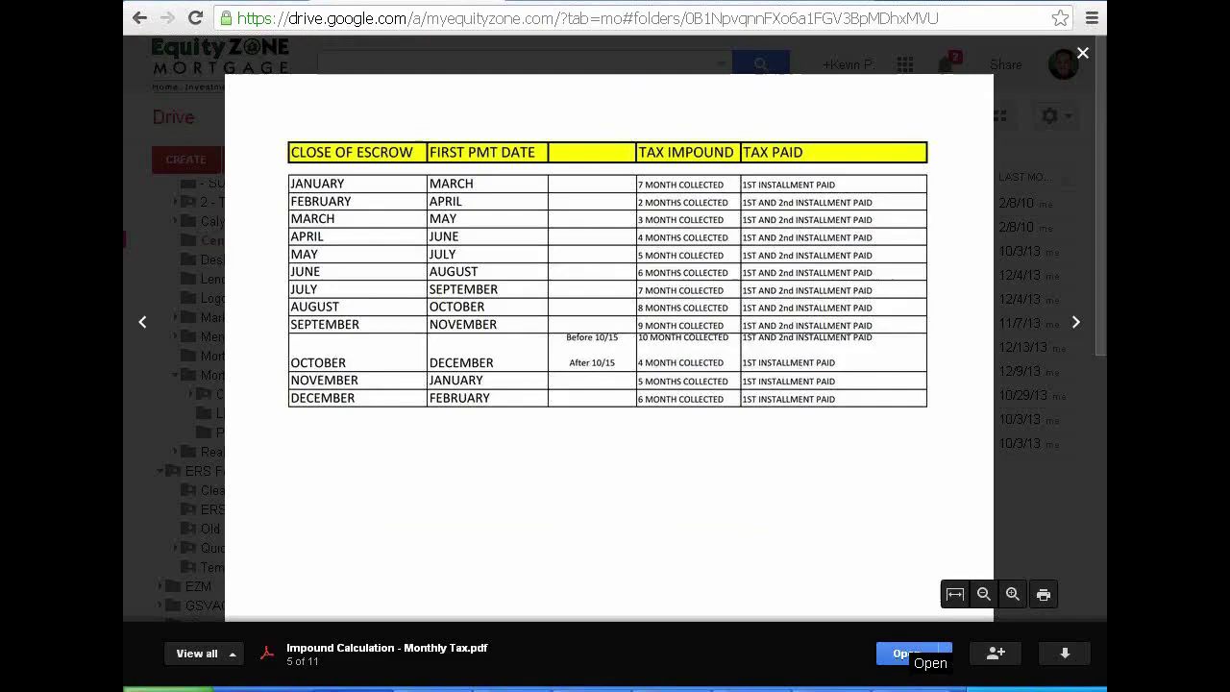
# Step: Swap the preview to Impound Calculation - Monthly Insurance.pdf, then return to the Point Fees Worksheet
pyautogui.click(1081, 53)
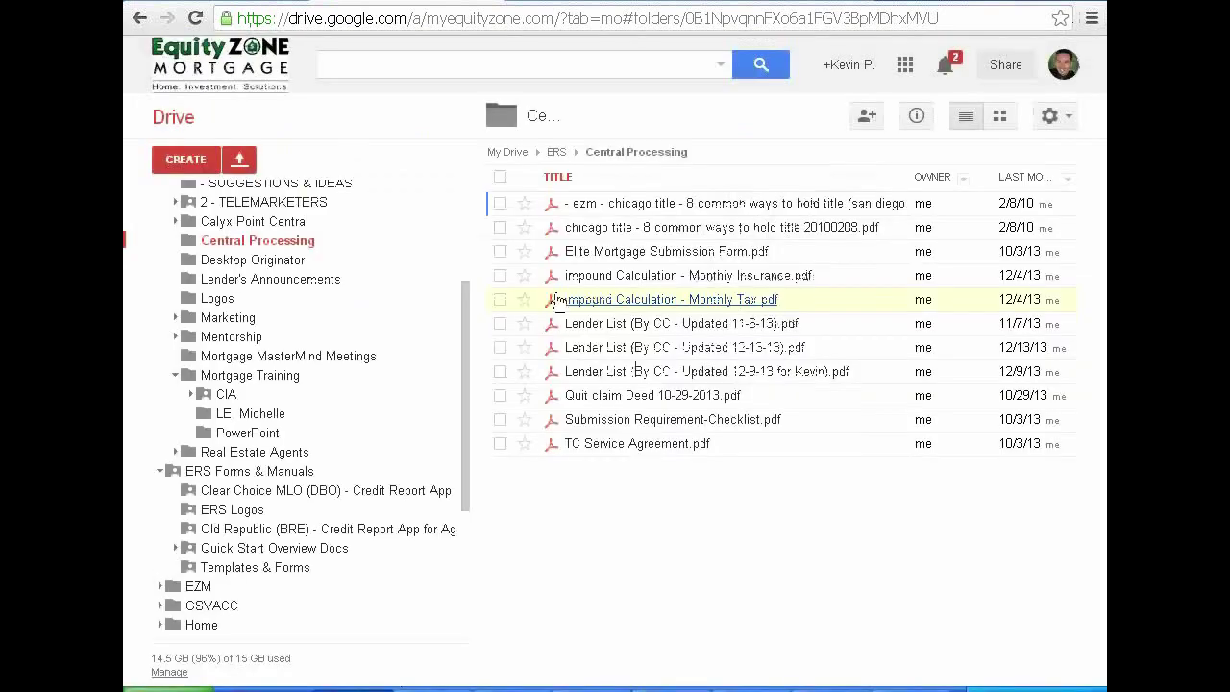
pyautogui.click(612, 279)
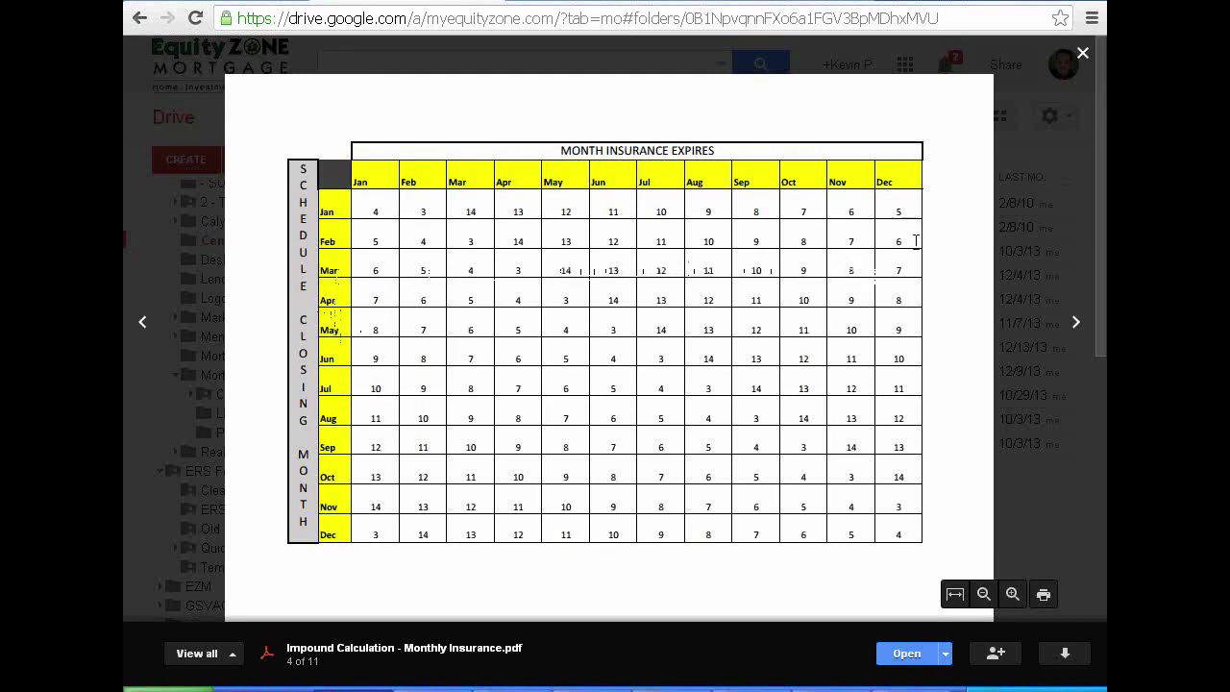
pyautogui.click(913, 688)
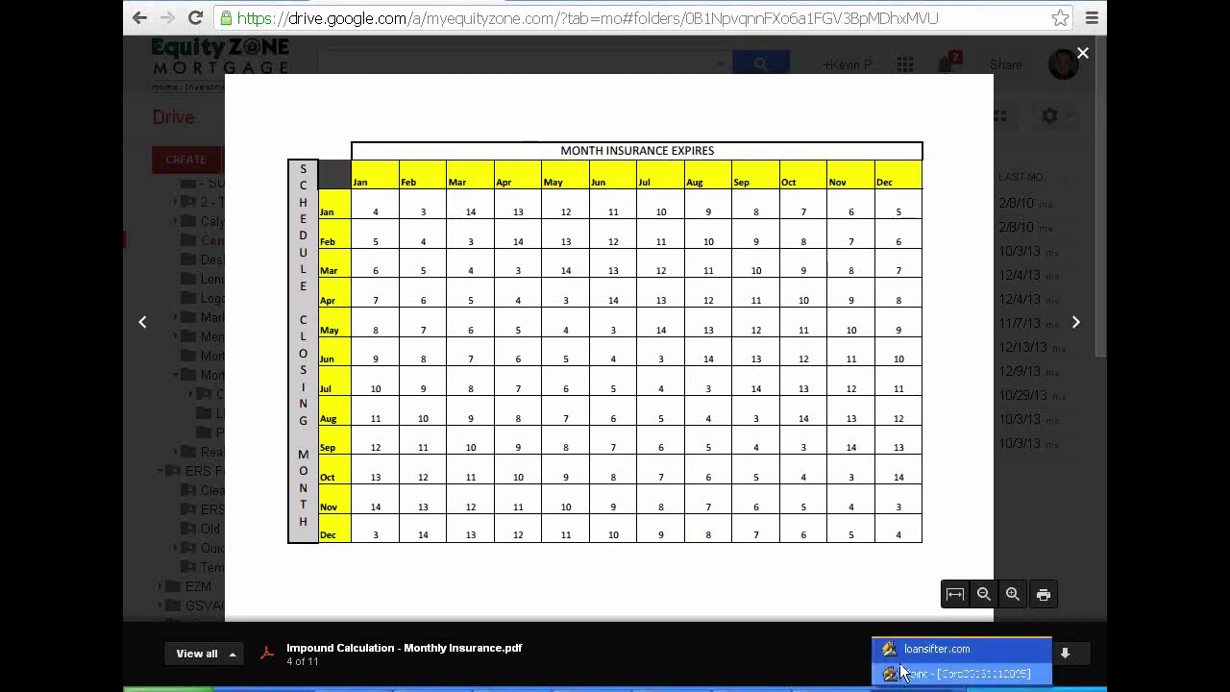
pyautogui.click(923, 675)
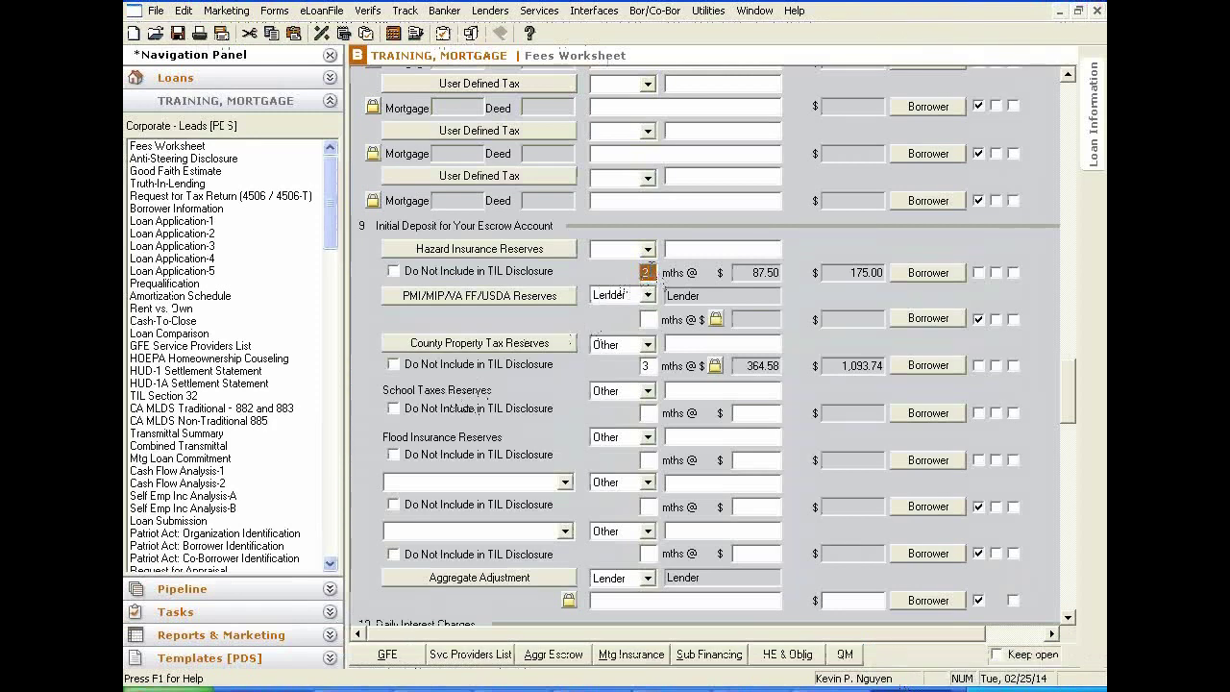
# Step: Enter 12 months at 87.50 for the Hazard Insurance Premium, totalling 1,050.00
pyautogui.scroll(-3, 654, 438)
pyautogui.scroll(1, 653, 438)
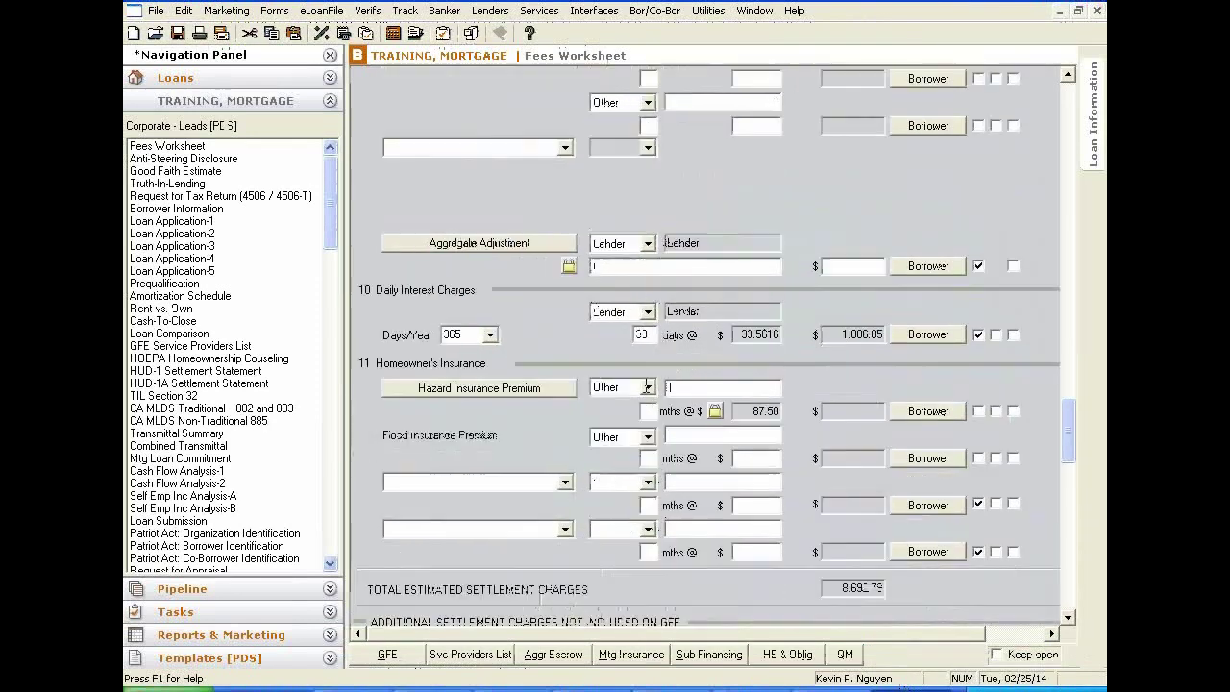
pyautogui.write('12')
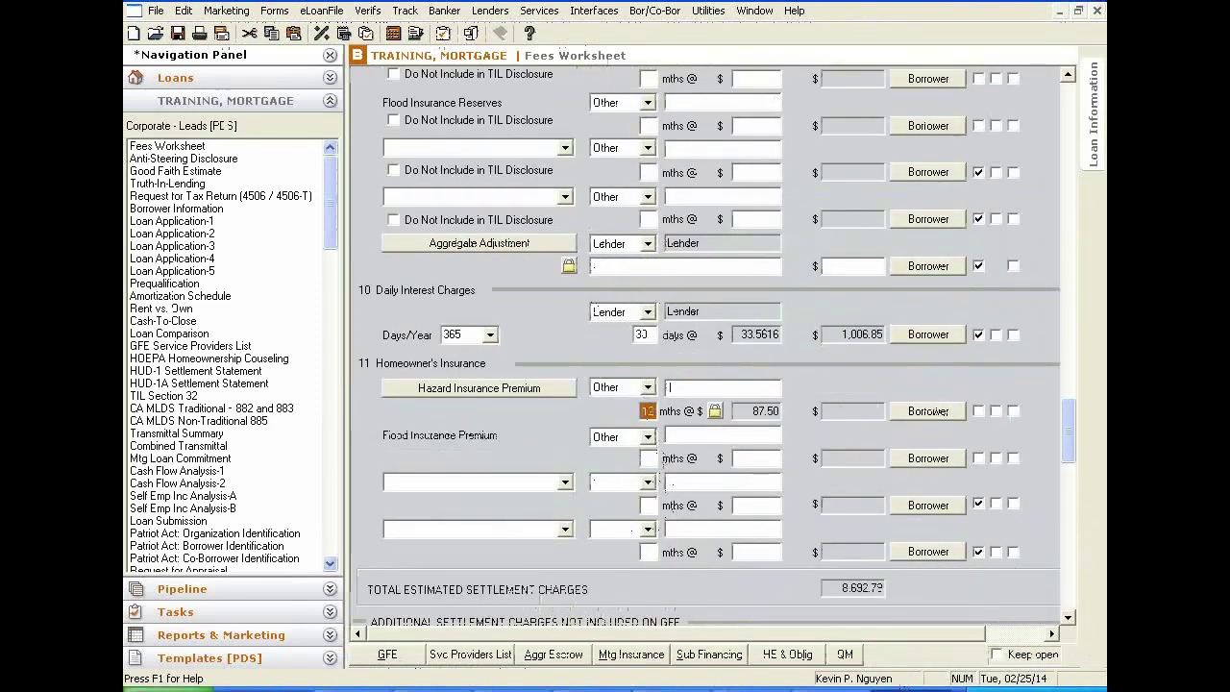
pyautogui.click(689, 434)
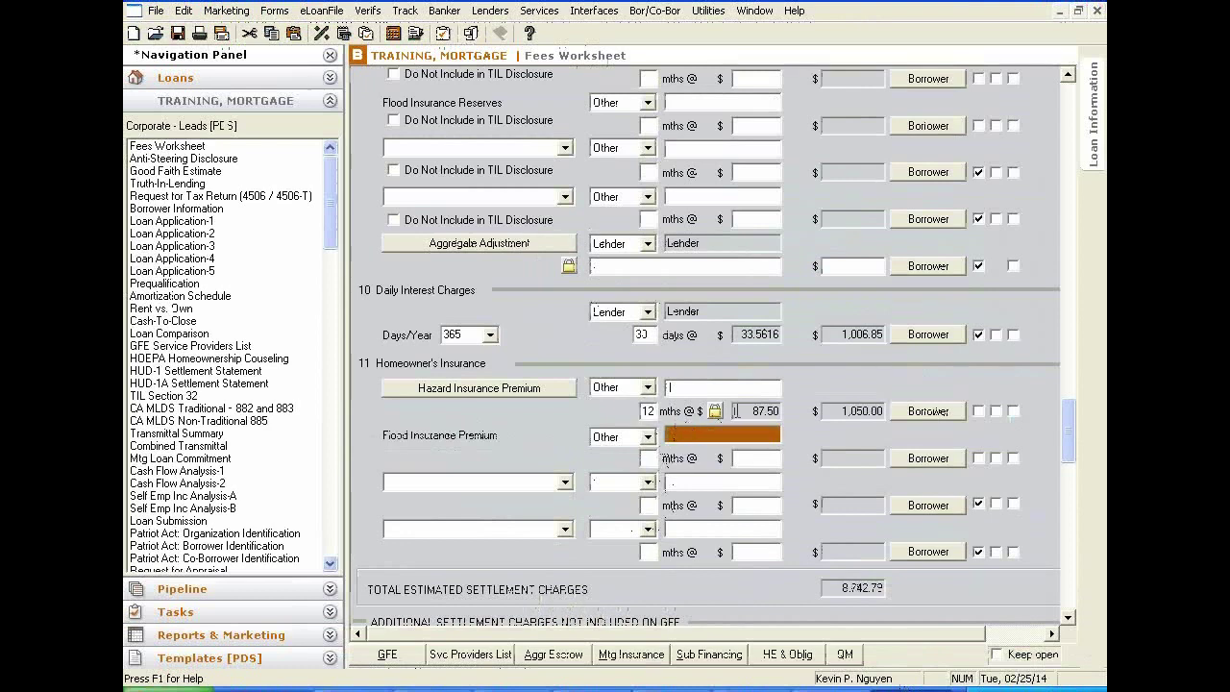
pyautogui.moveTo(1064, 449); pyautogui.dragTo(1063, 417)
pyautogui.click(646, 209)
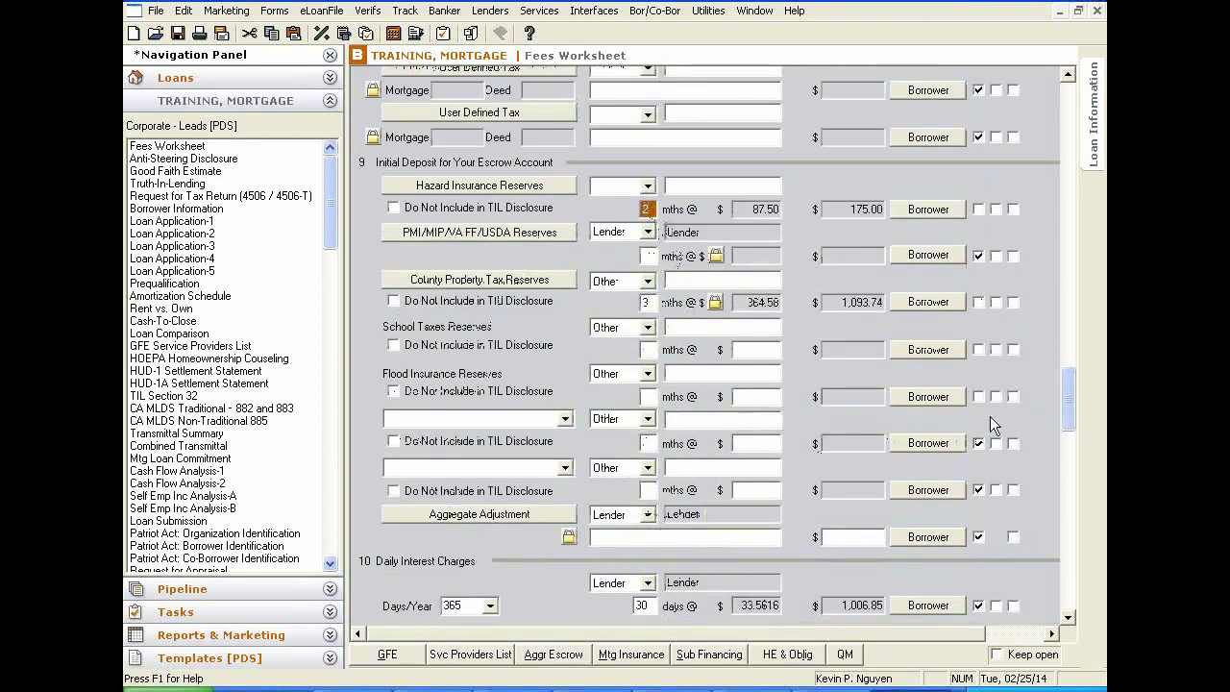
pyautogui.moveTo(1070, 402); pyautogui.dragTo(1074, 459)
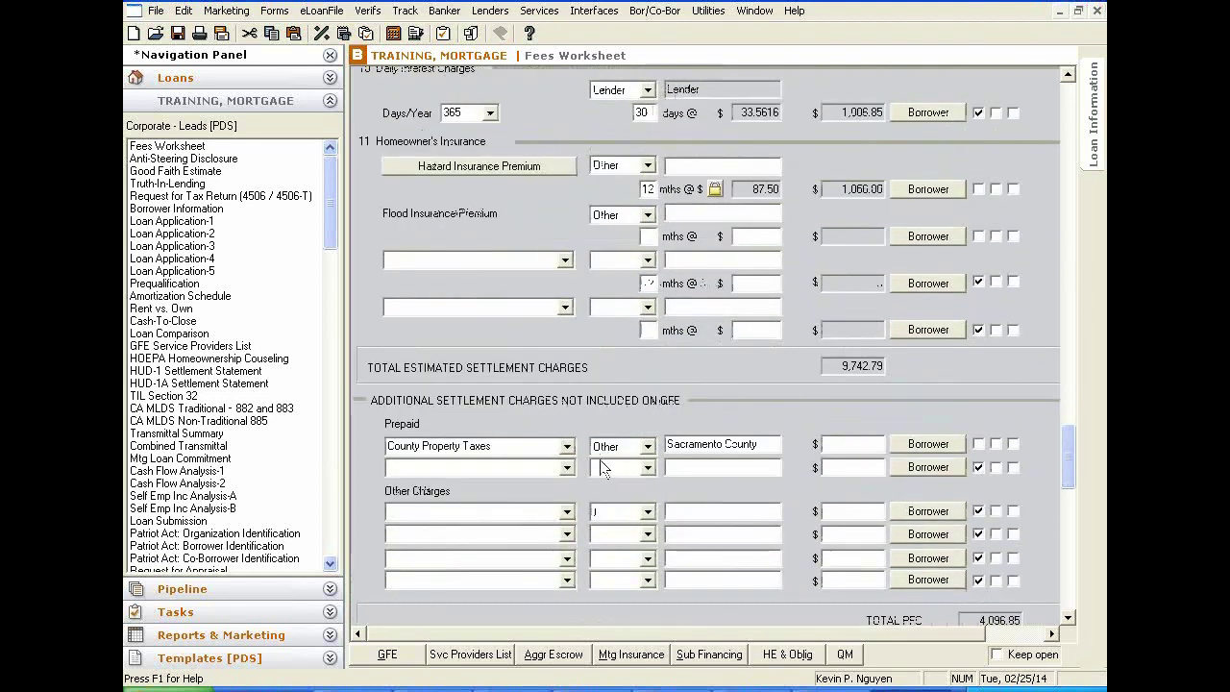
# Step: Add a 350.00 Home Inspection Report charge and exclude it from the prepaid finance total
pyautogui.click(845, 448)
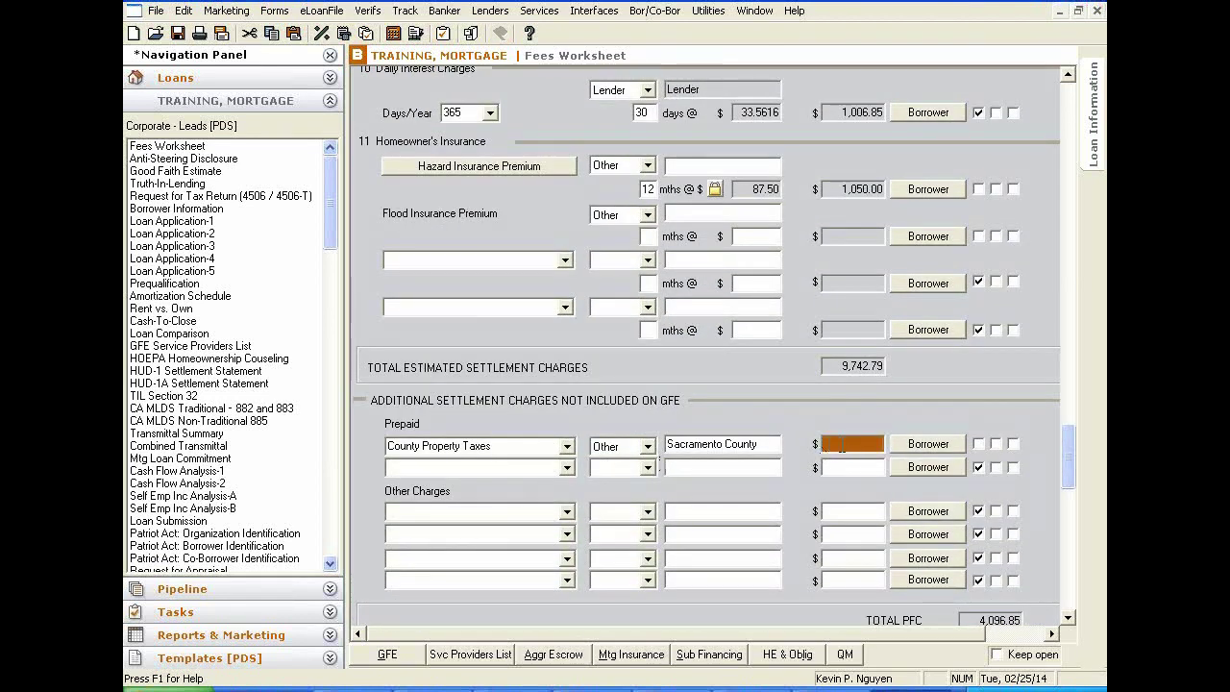
pyautogui.click(526, 468)
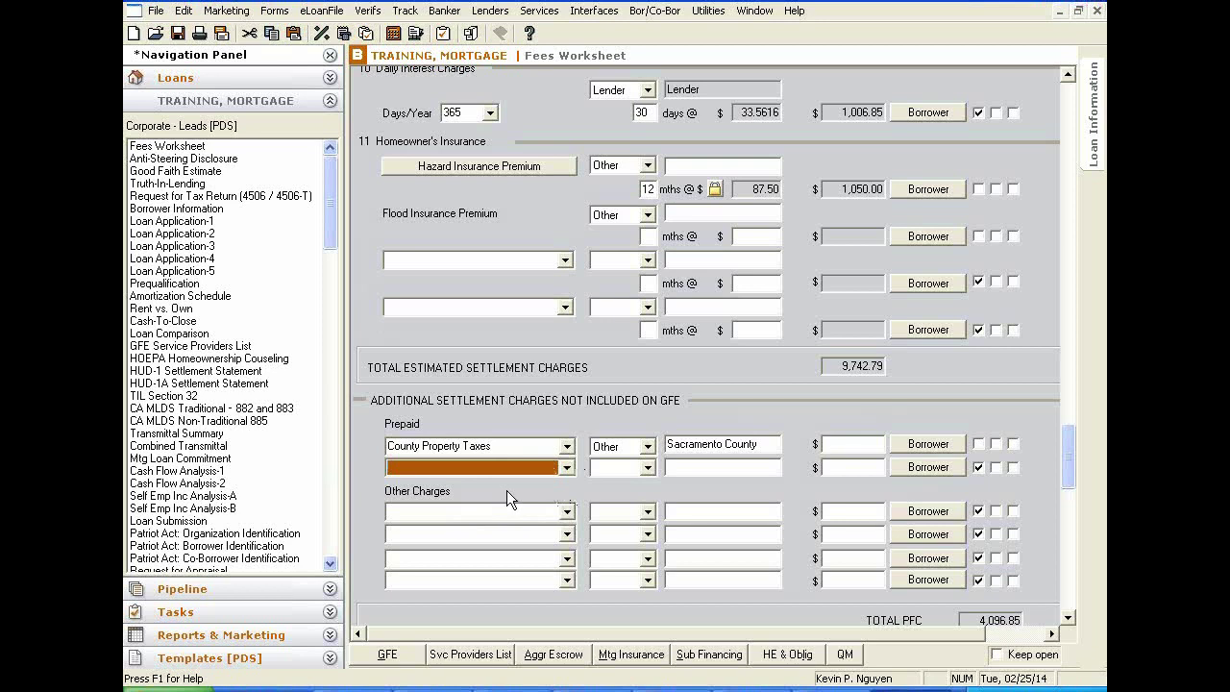
pyautogui.write('Pest')
pyautogui.press('BackSpace')
pyautogui.write('Home Inspection Feport')
pyautogui.press('Tab')
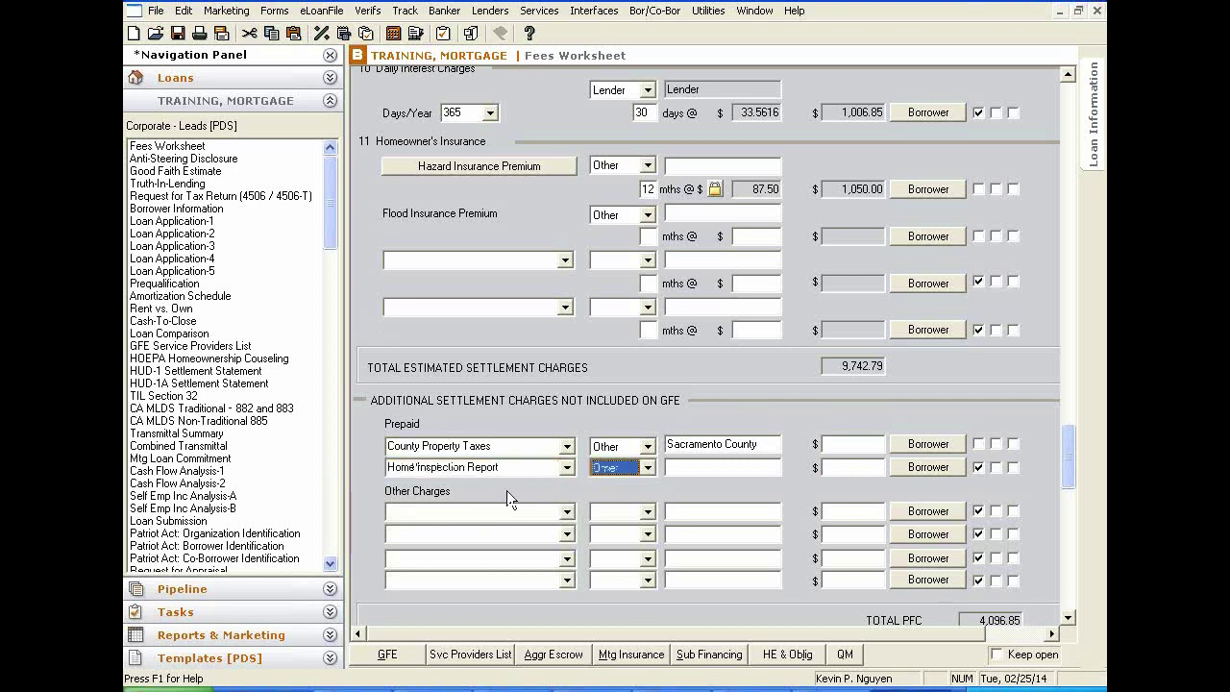
pyautogui.press('Tab')
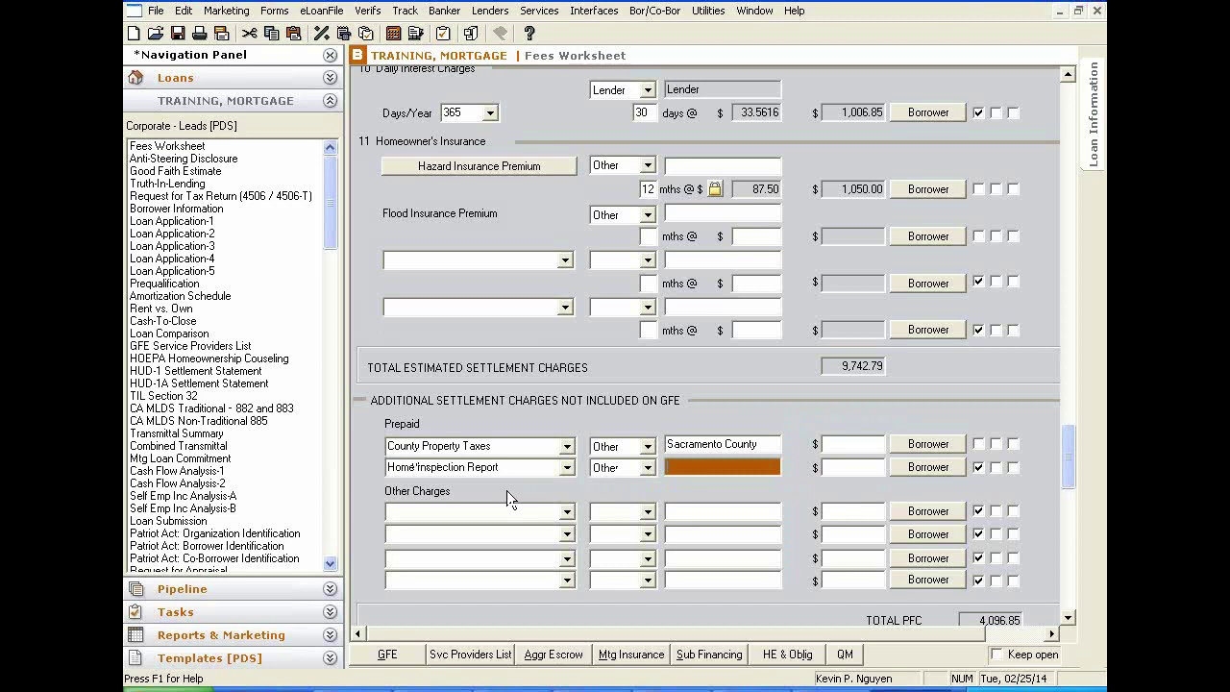
pyautogui.write('Pest Company')
pyautogui.press('Tab')
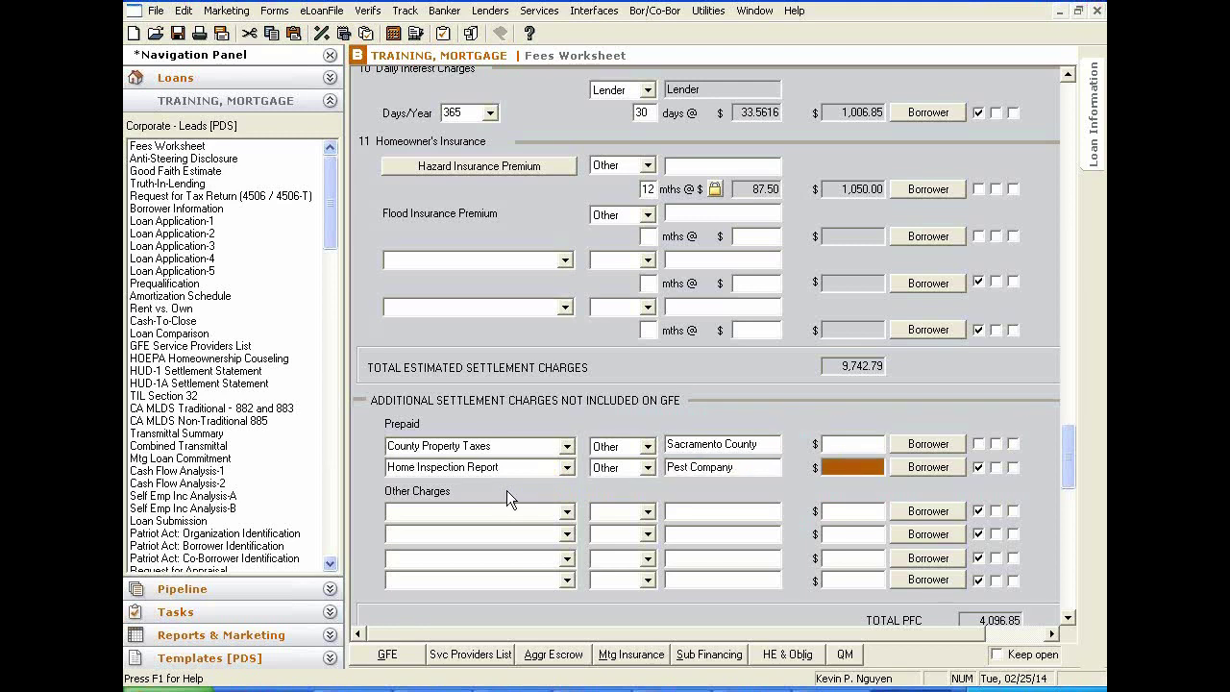
pyautogui.press('Tab')
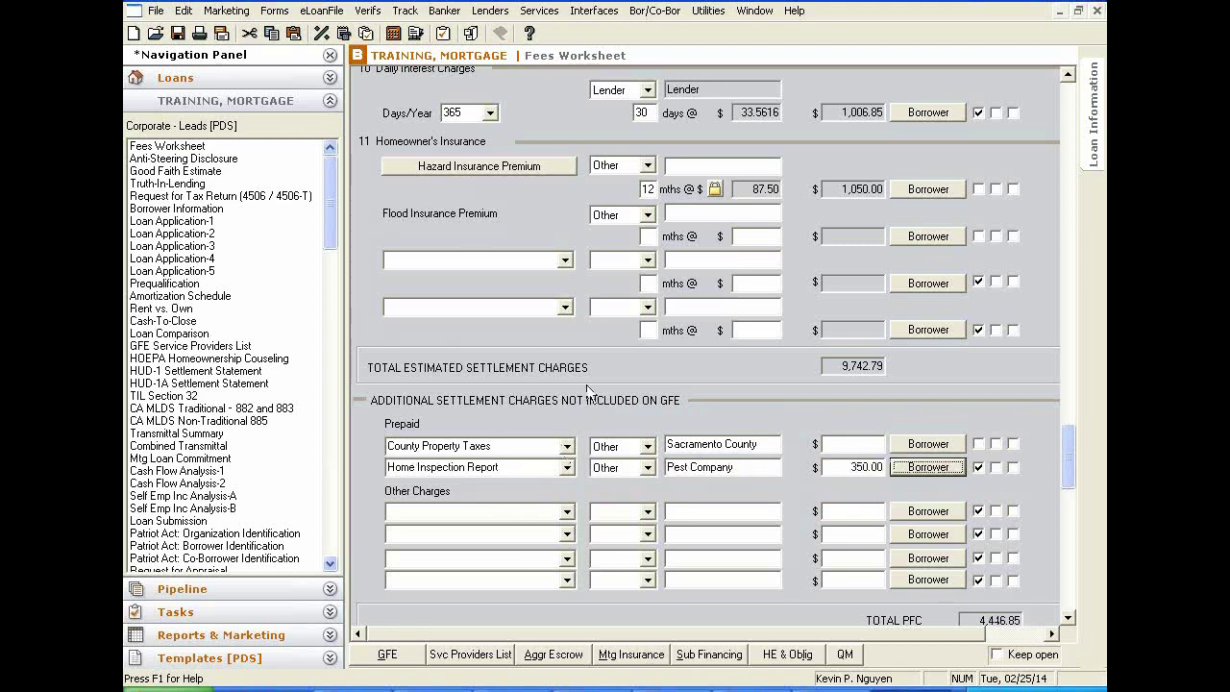
pyautogui.click(979, 467)
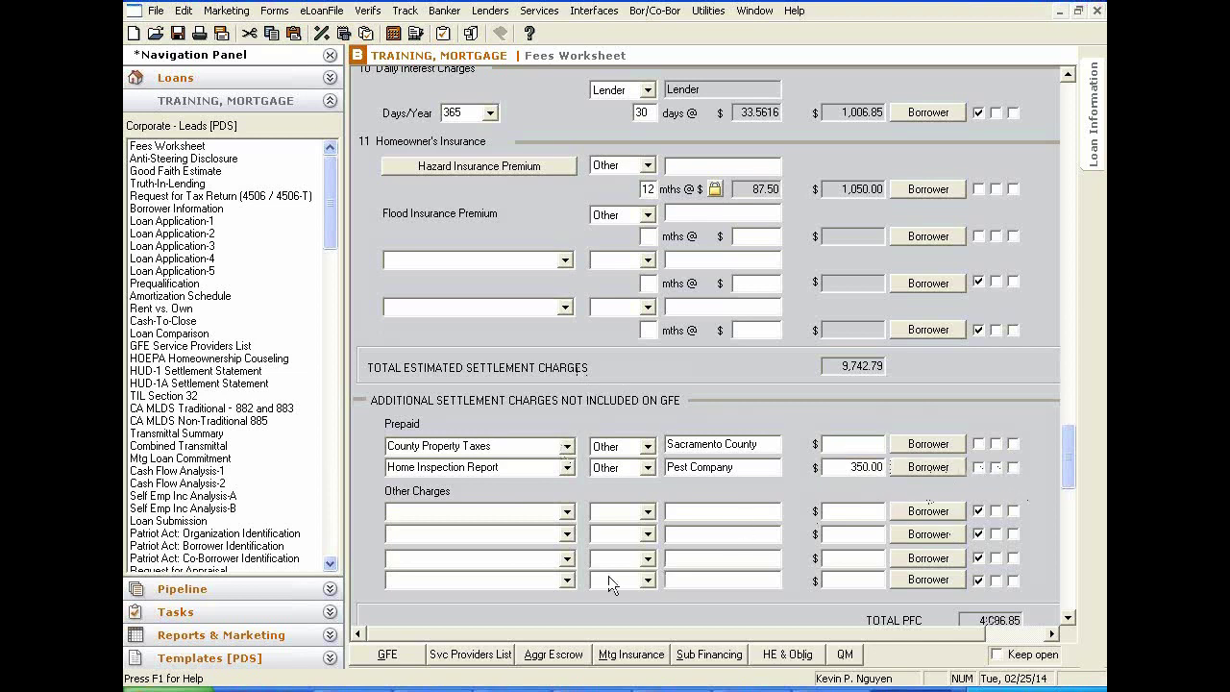
# Step: Start a termite report line under Other Charges with payee type Other
pyautogui.click(524, 512)
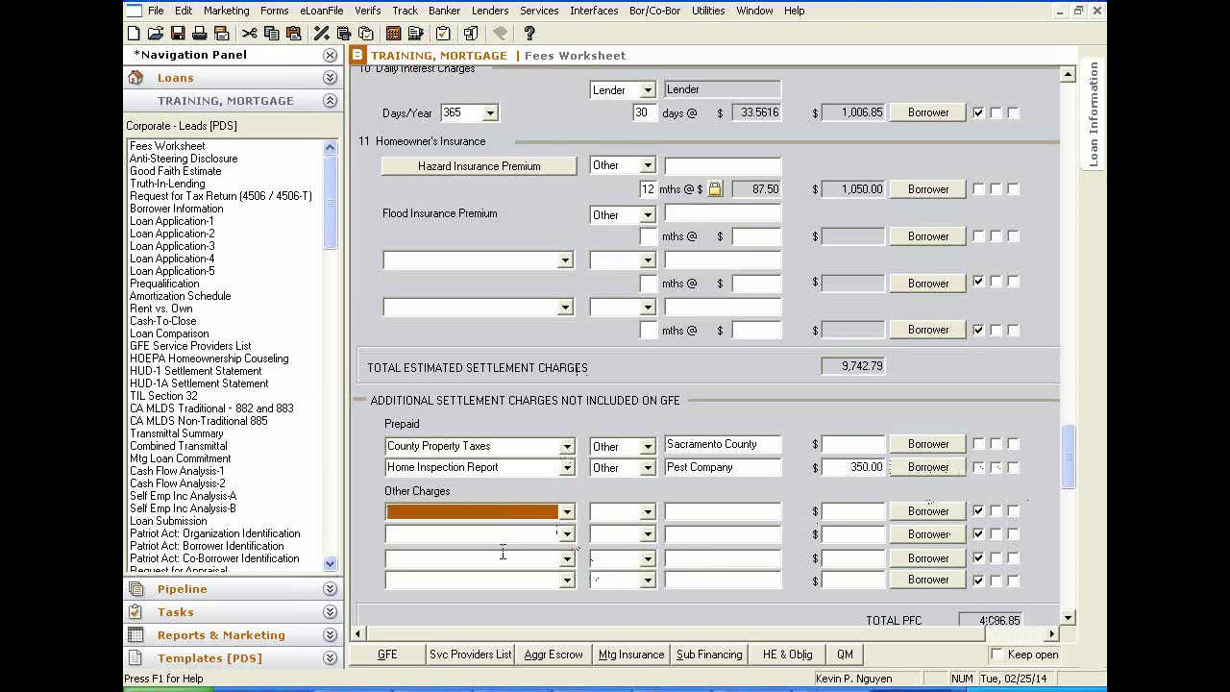
pyautogui.write('Exam')
pyautogui.write(' Report')
pyautogui.press('Tab')
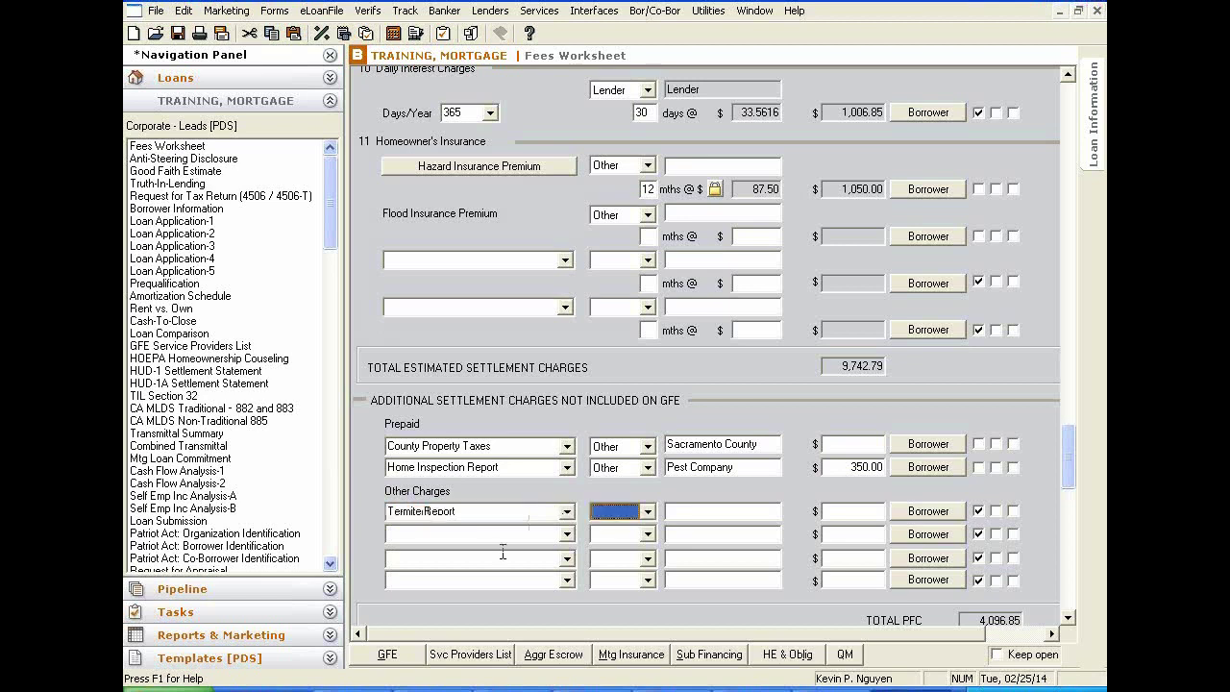
pyautogui.write('Other')
pyautogui.press('Tab')
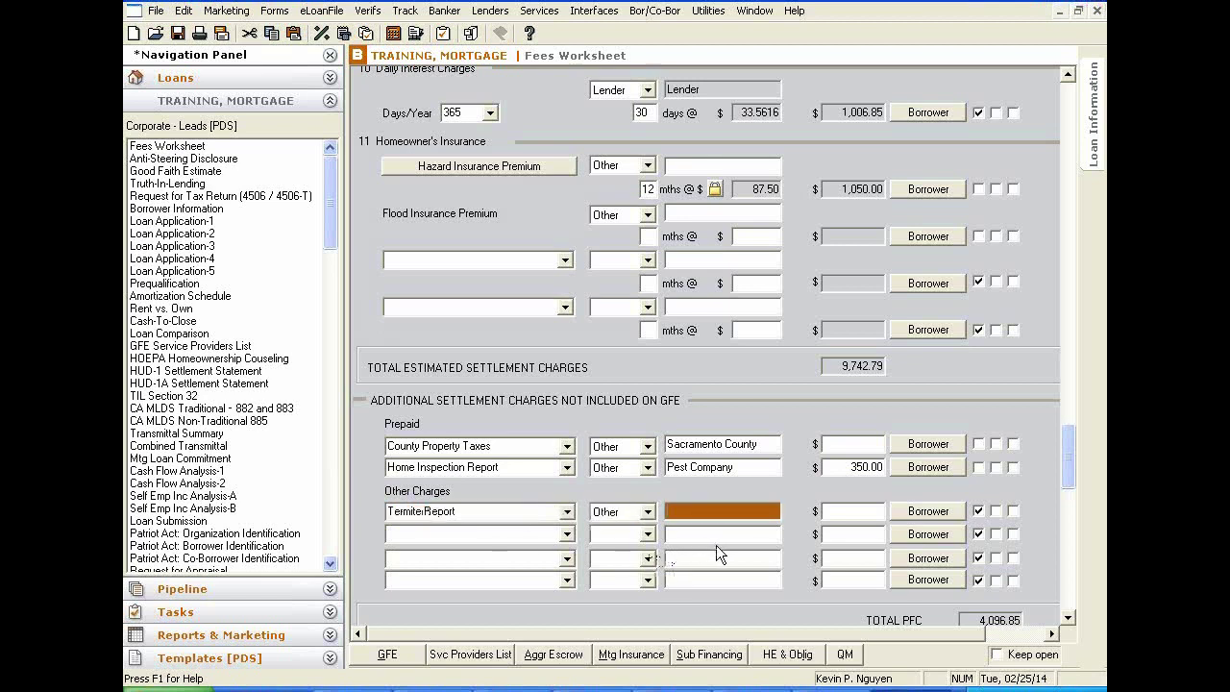
pyautogui.write('Termite Company')
# Step: Correct the payees to Home Inspection Company and Pest Company
pyautogui.doubleClick(685, 467)
pyautogui.write('Home')
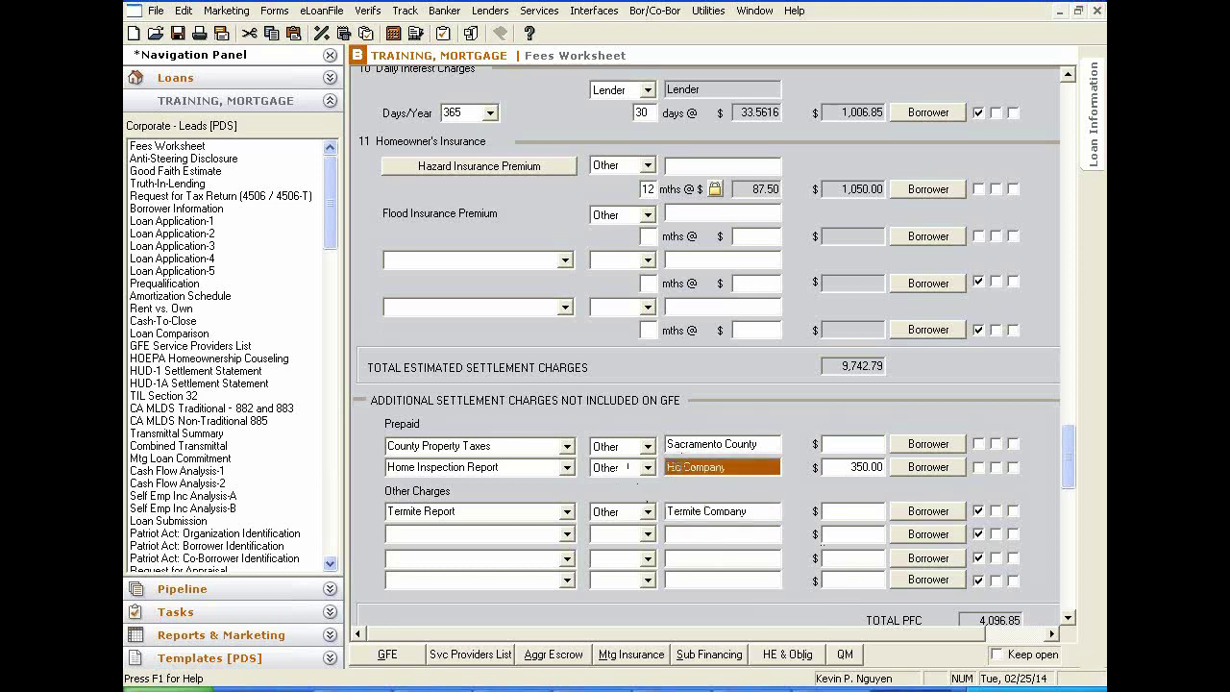
pyautogui.write(' Inspection')
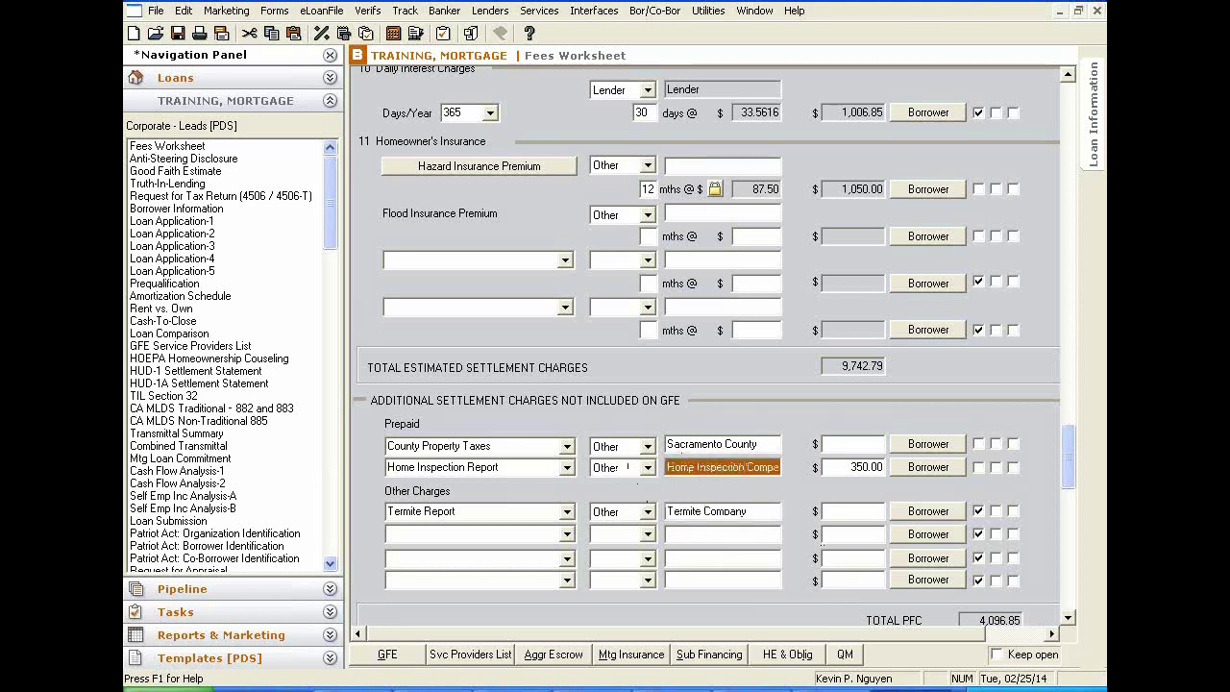
pyautogui.doubleClick(694, 511)
pyautogui.write('Pes')
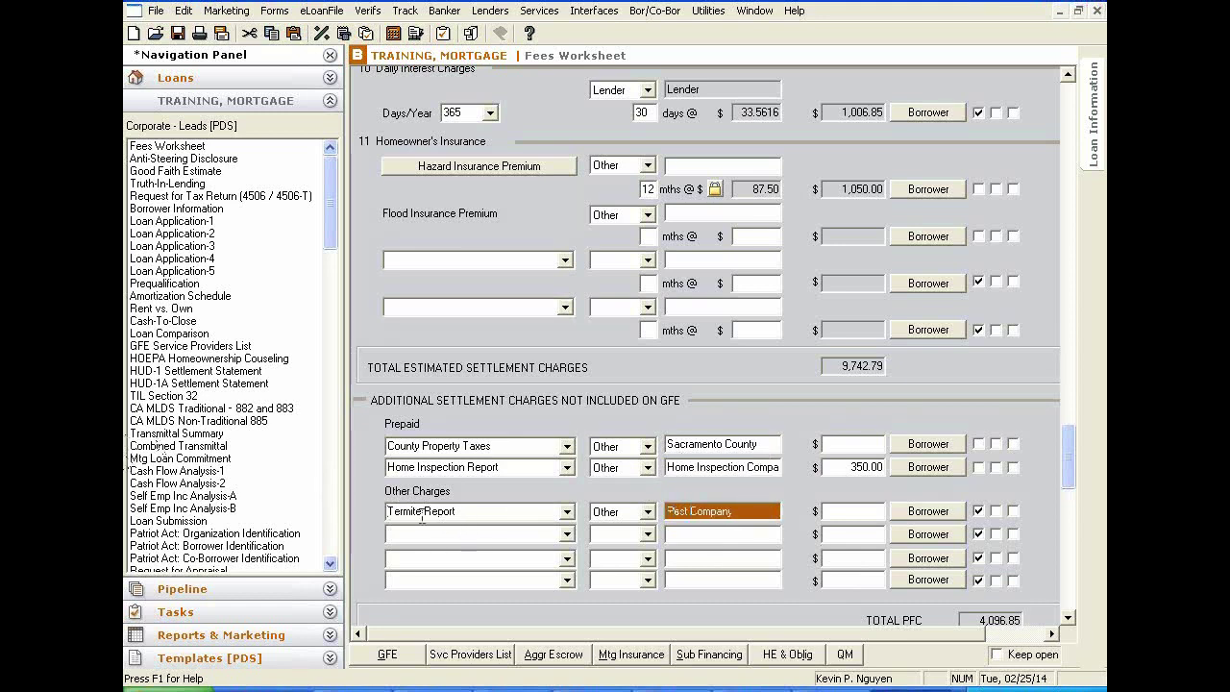
pyautogui.click(423, 516)
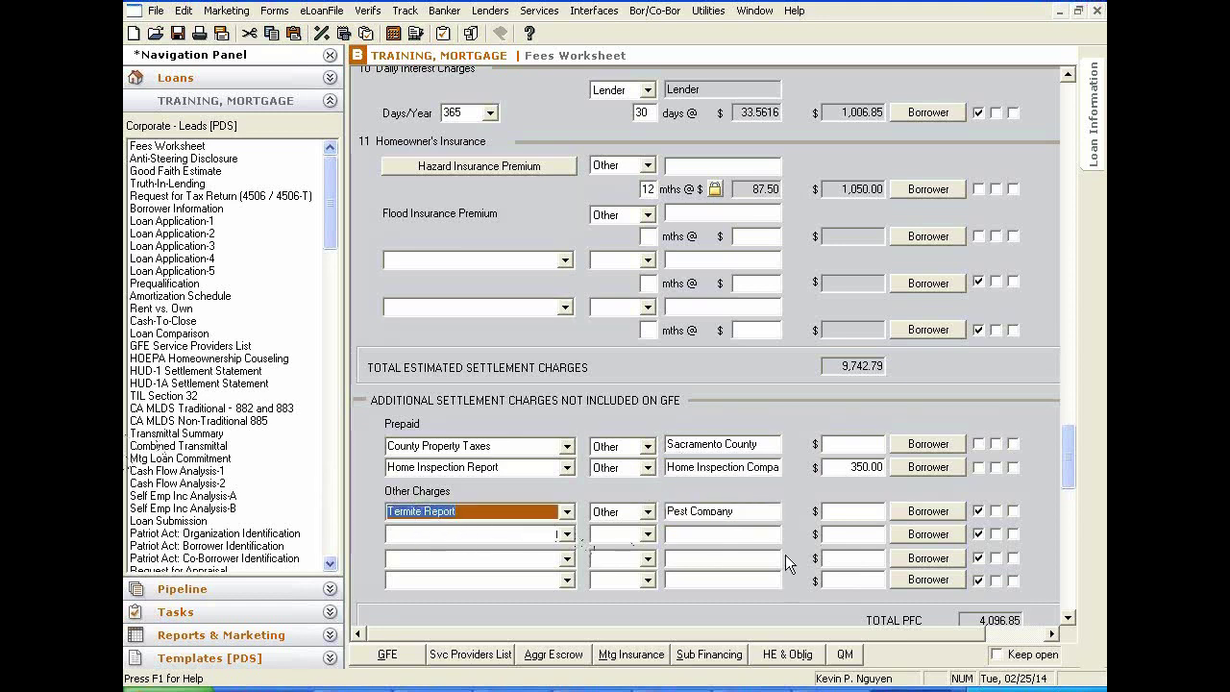
# Step: Enter the 175.00 termite charge amount and review the worksheet
pyautogui.click(865, 516)
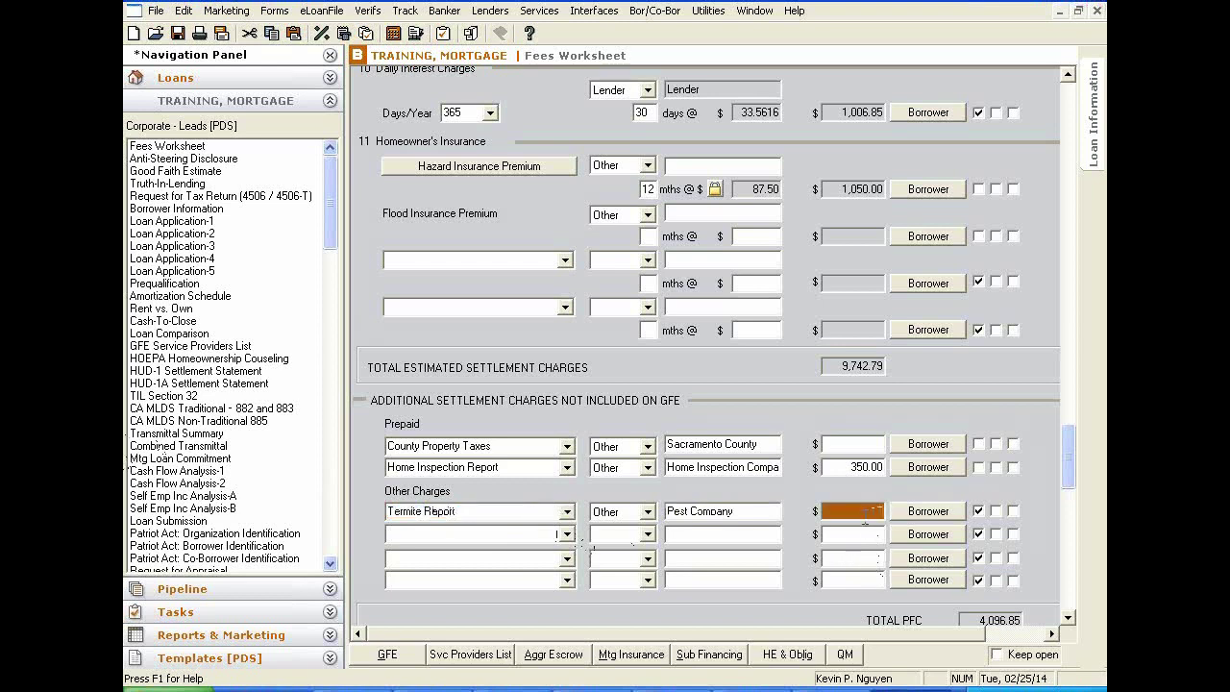
pyautogui.click(979, 511)
pyautogui.click(849, 536)
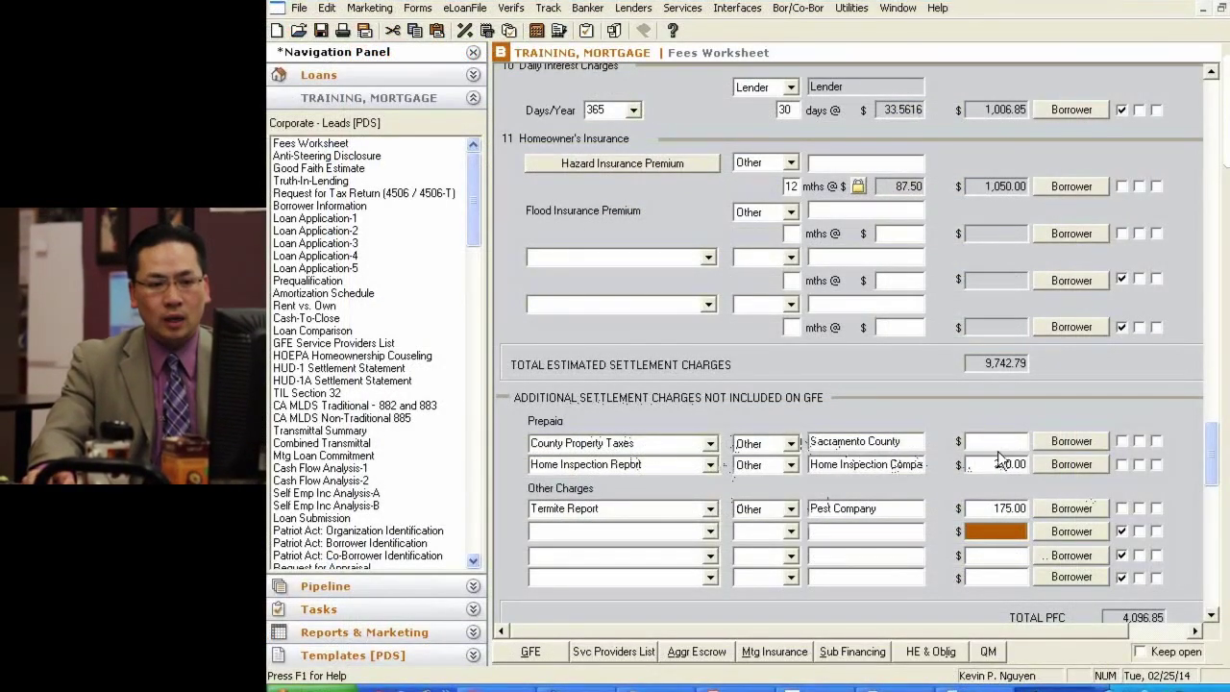
pyautogui.scroll(3, 769, 288)
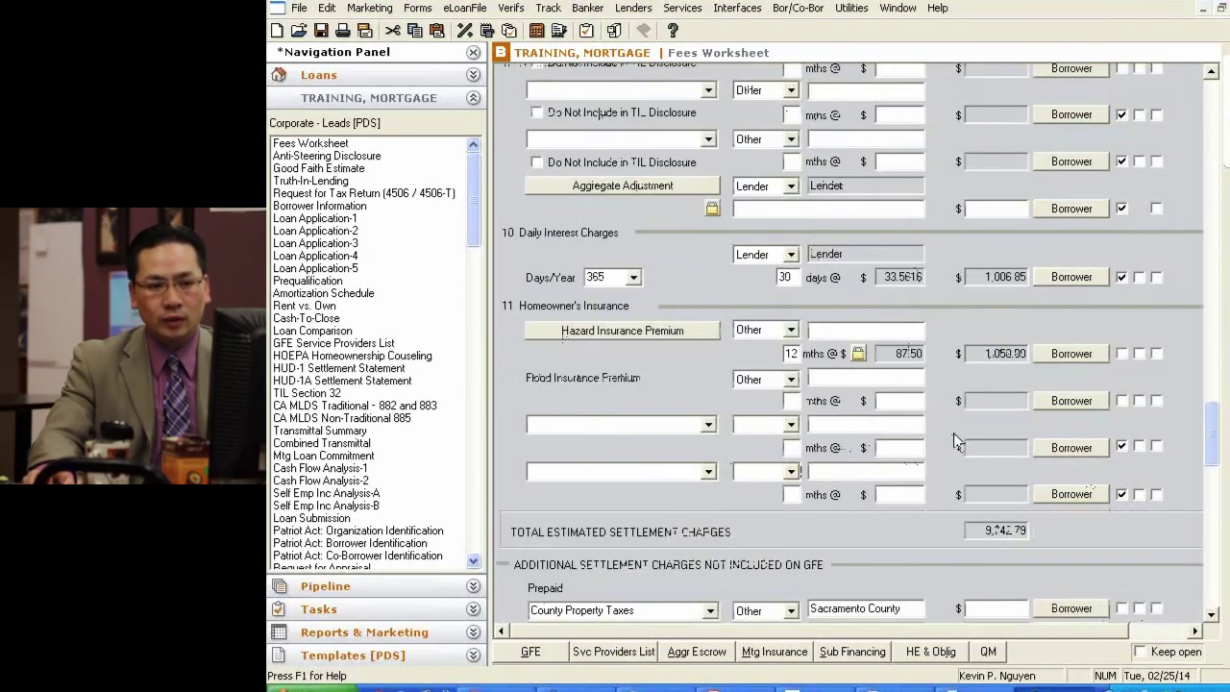
pyautogui.scroll(17, 975, 413)
pyautogui.scroll(-3, 975, 420)
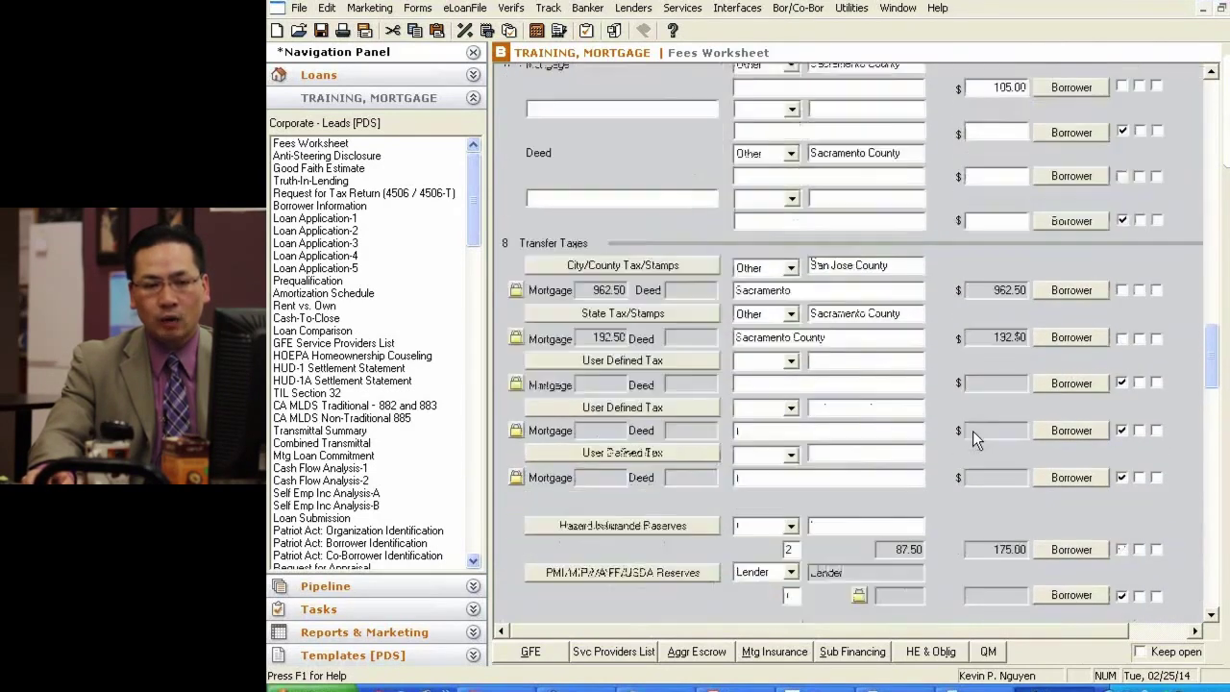
pyautogui.scroll(-14, 972, 431)
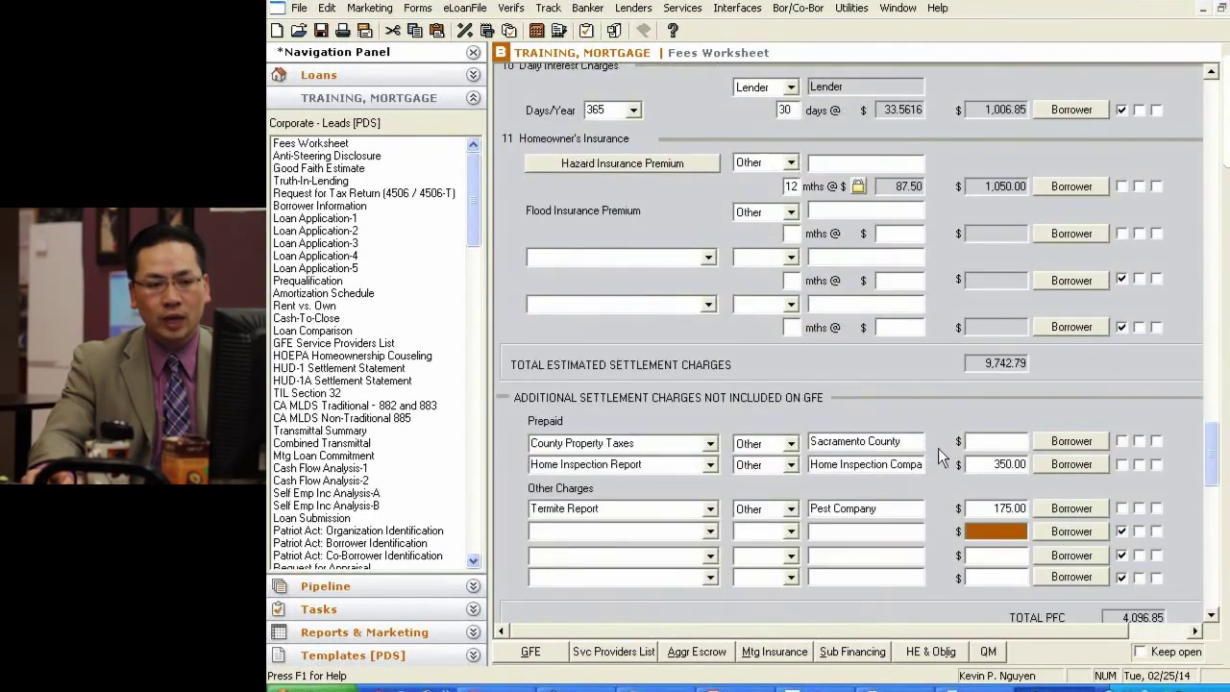
pyautogui.scroll(9, 939, 457)
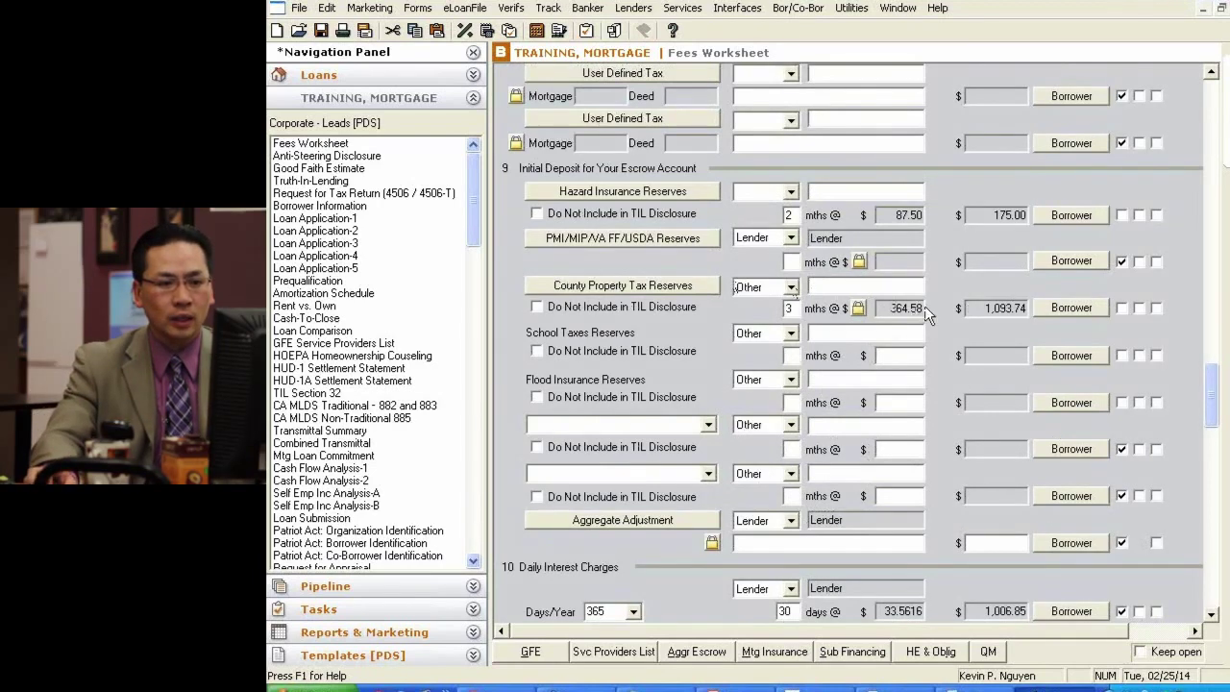
pyautogui.scroll(3, 924, 306)
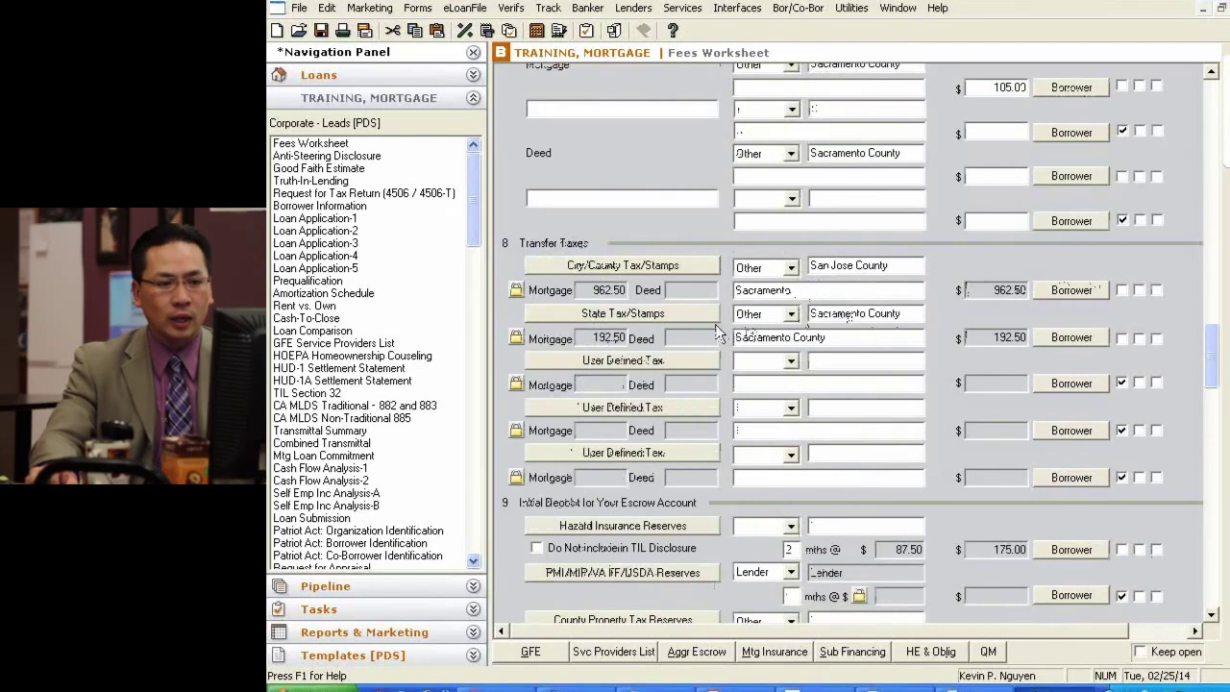
# Step: Move the State Tax/Stamps 100.00% share from the borrower to the seller
pyautogui.click(1072, 337)
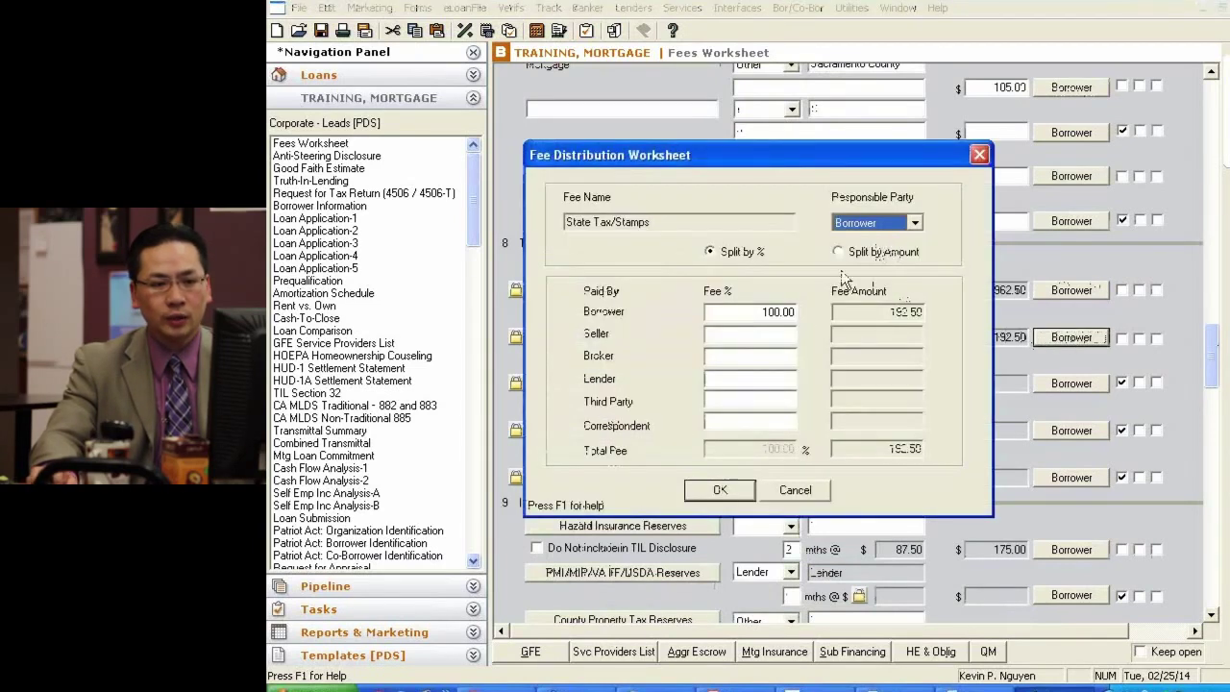
pyautogui.click(914, 222)
pyautogui.click(874, 252)
pyautogui.click(914, 222)
pyautogui.click(855, 240)
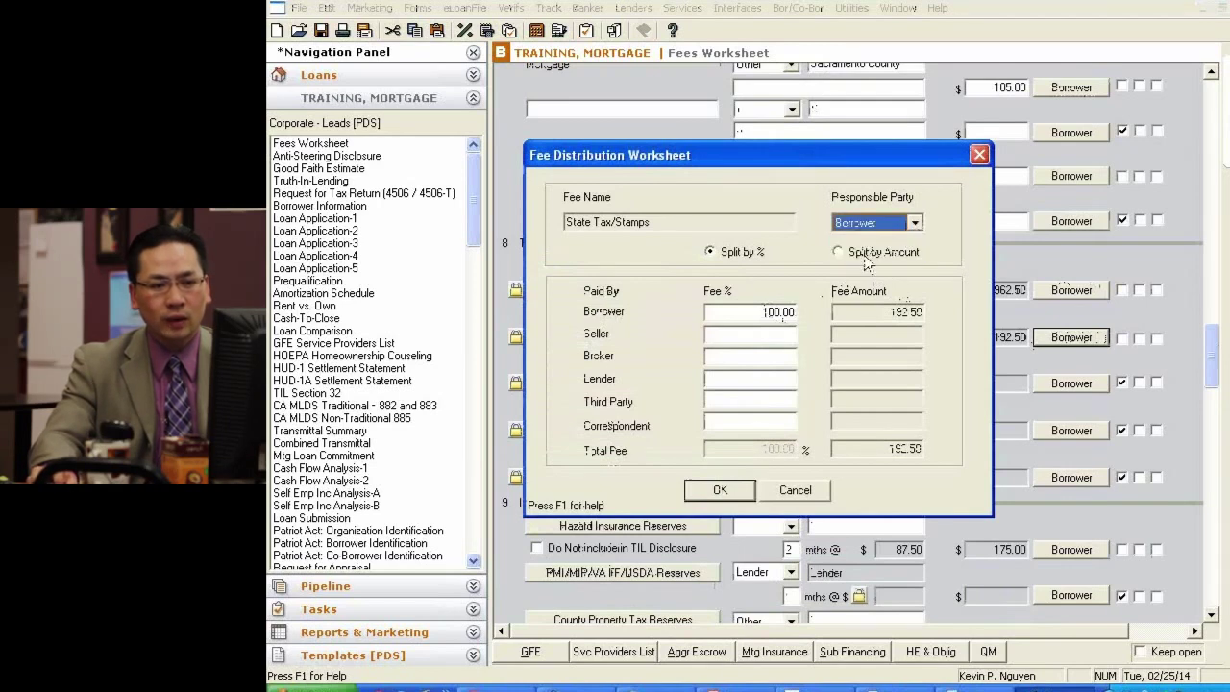
pyautogui.click(761, 315)
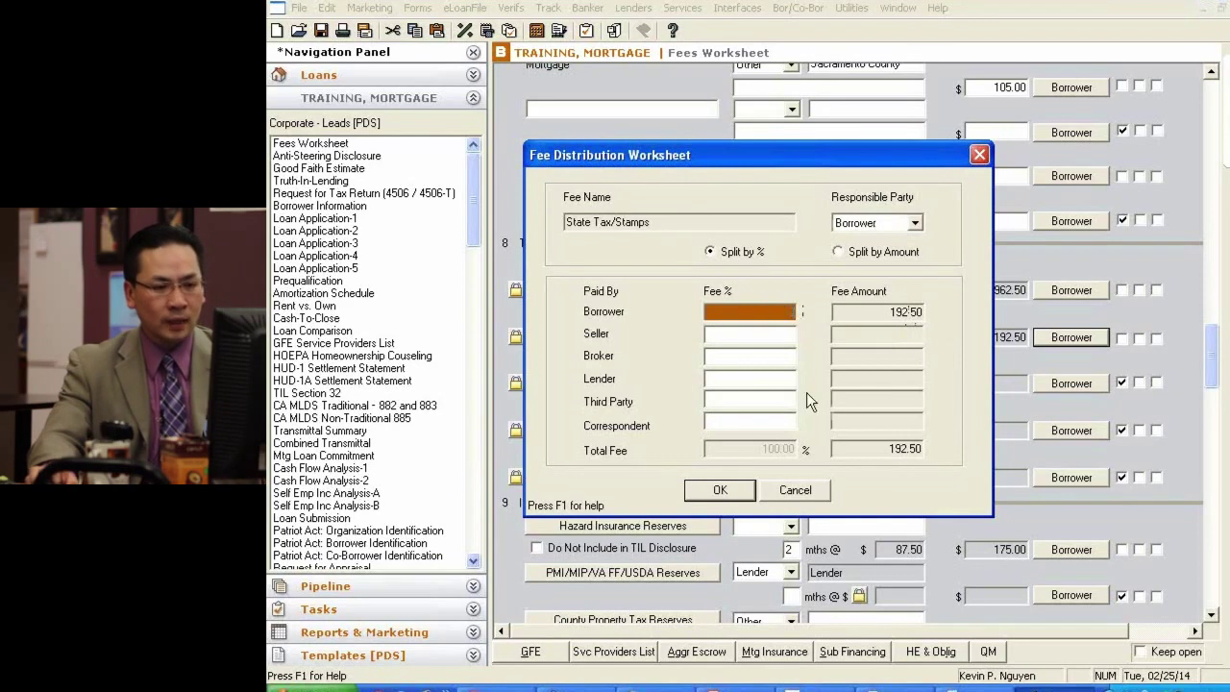
pyautogui.click(773, 337)
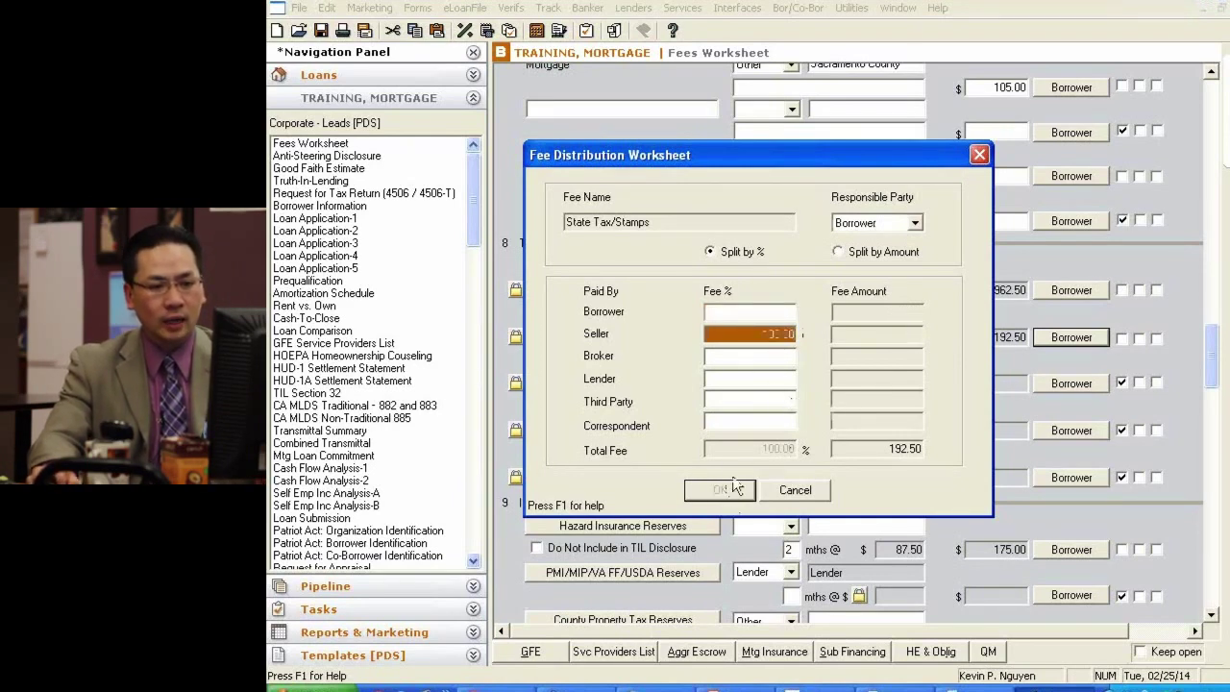
pyautogui.click(768, 356)
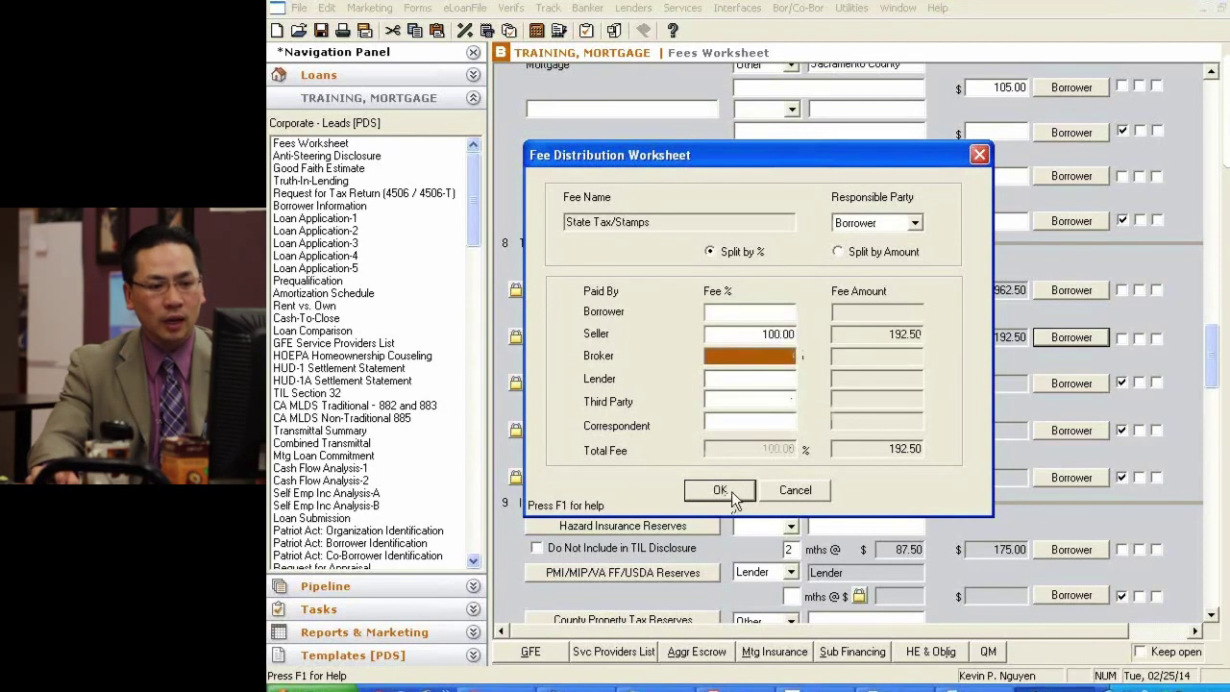
pyautogui.click(731, 491)
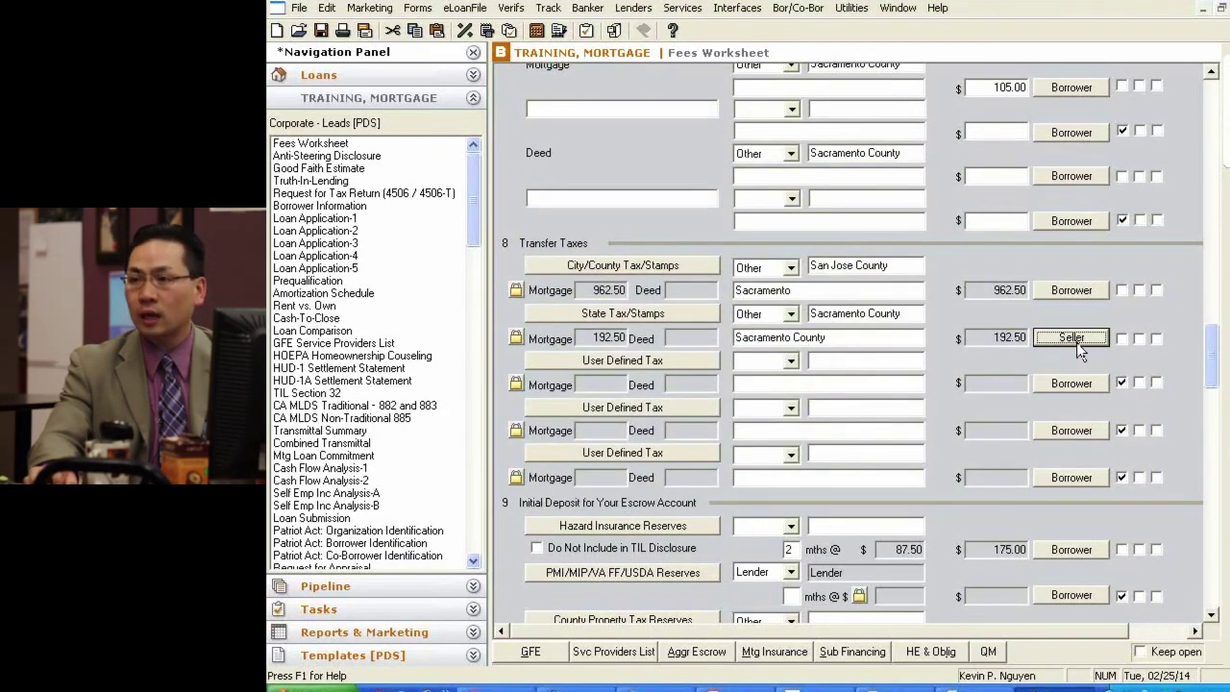
# Step: Assign 100% of the City/County Tax/Stamps (962.50) to the seller
pyautogui.click(1071, 290)
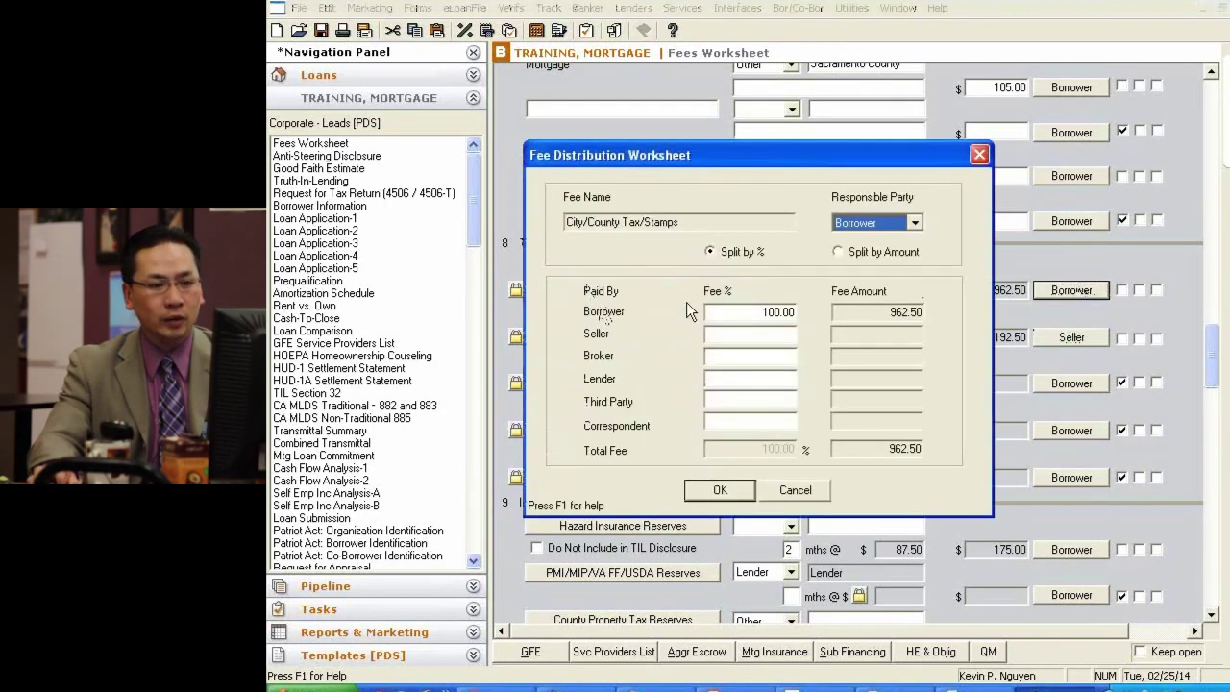
pyautogui.moveTo(706, 312); pyautogui.dragTo(797, 312)
pyautogui.press('Delete')
pyautogui.press('Tab')
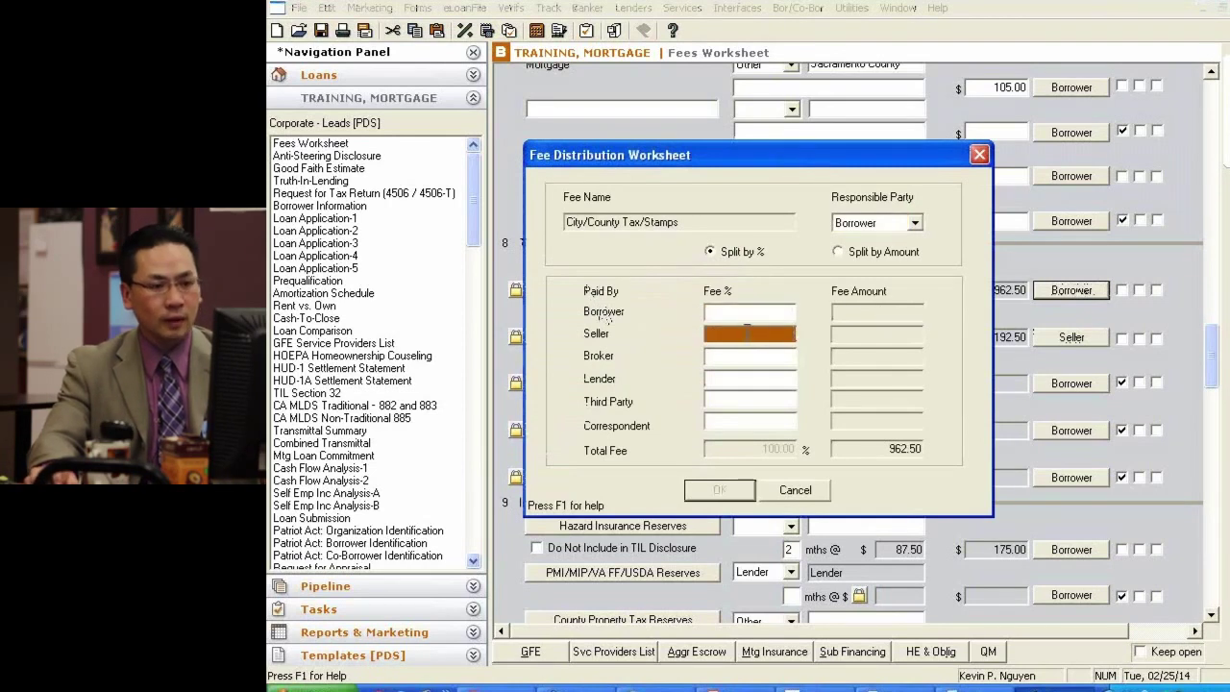
pyautogui.click(764, 357)
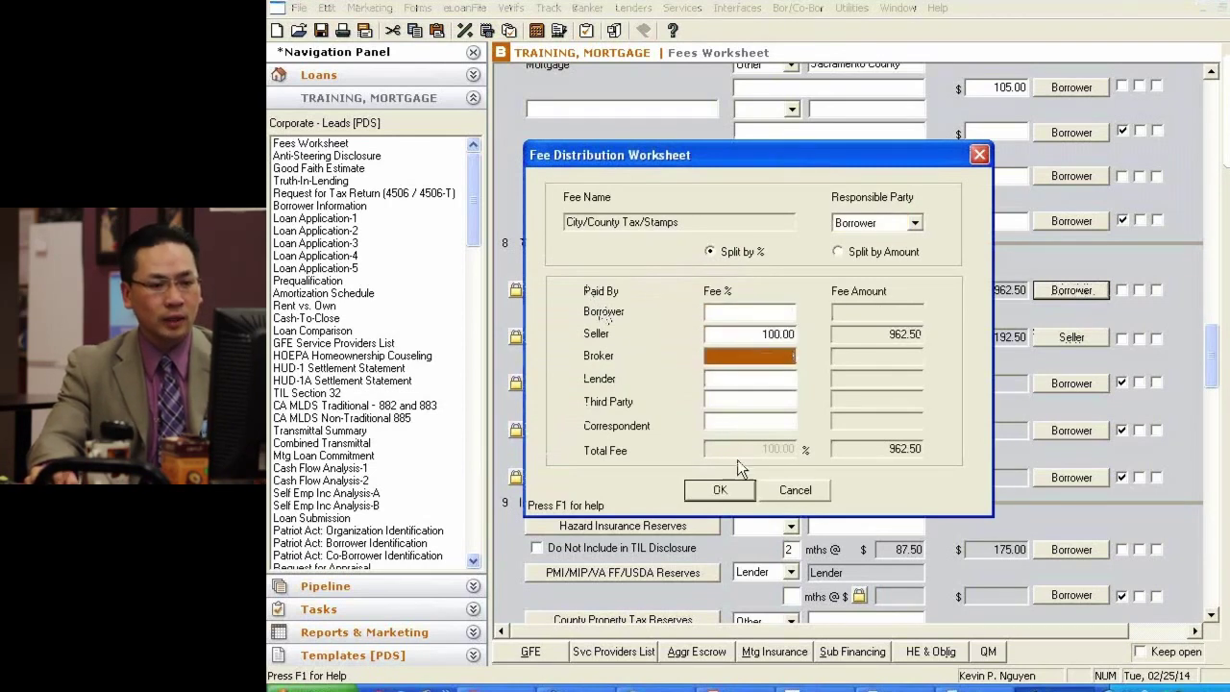
pyautogui.click(735, 490)
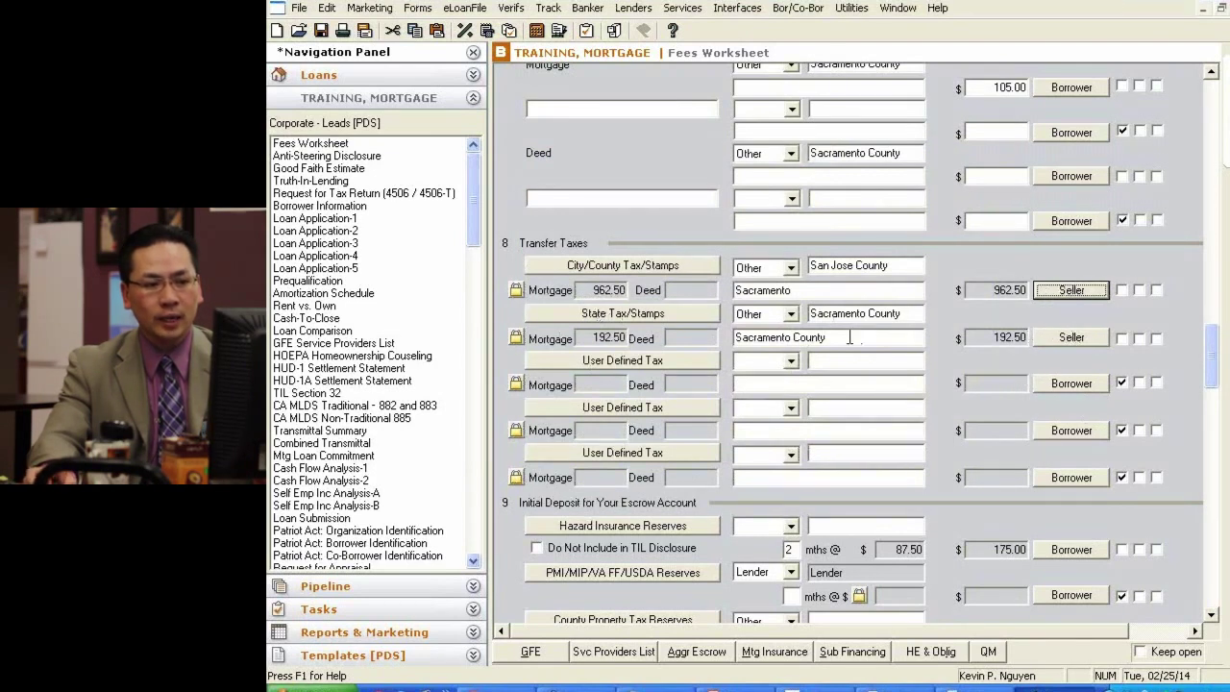
pyautogui.scroll(2, 928, 365)
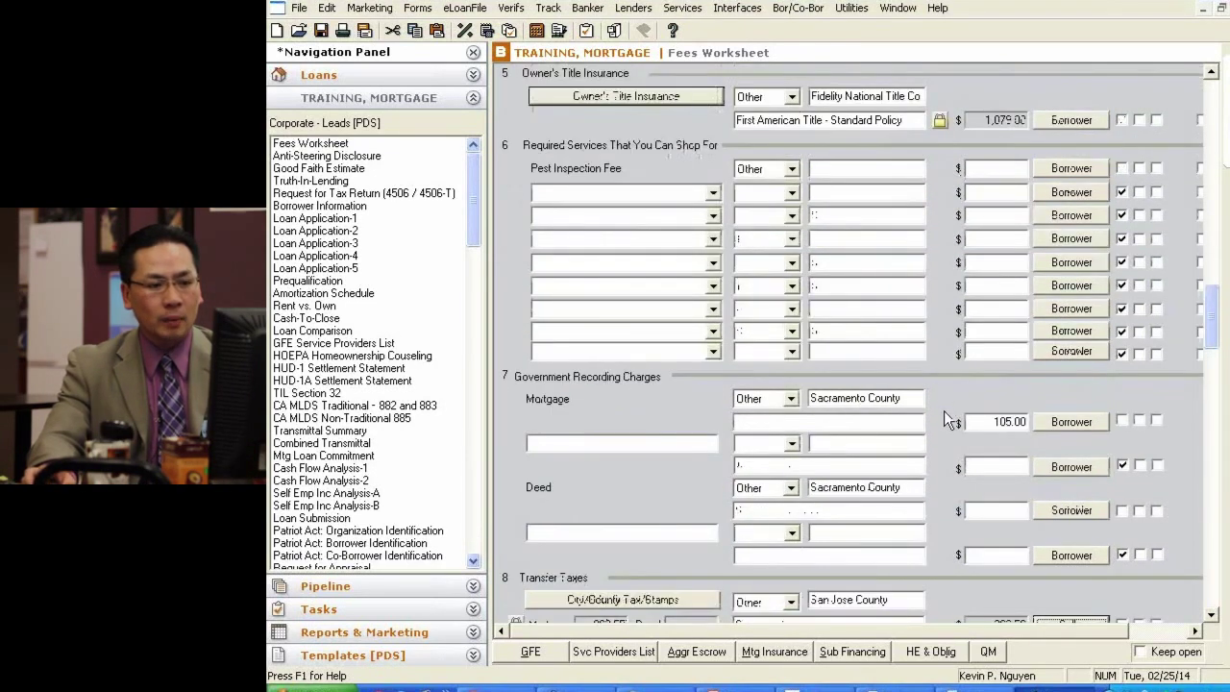
# Step: Make the seller pay 100% of the Owner's Title Insurance
pyautogui.scroll(1, 940, 384)
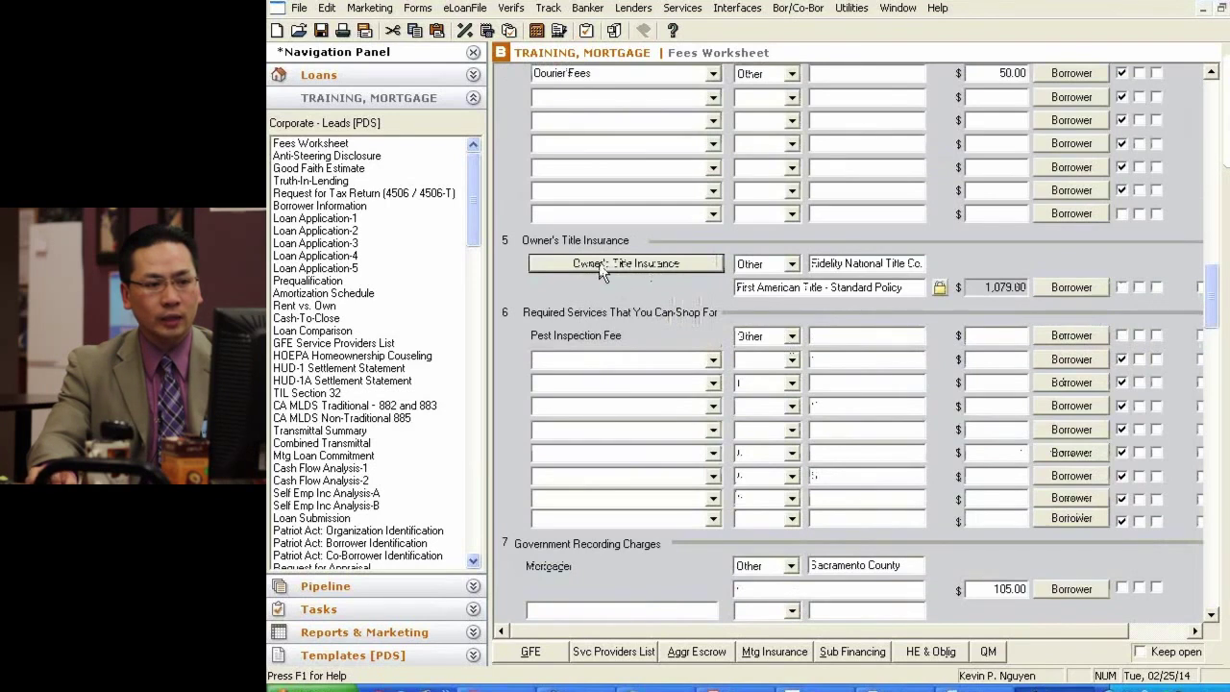
pyautogui.click(1061, 288)
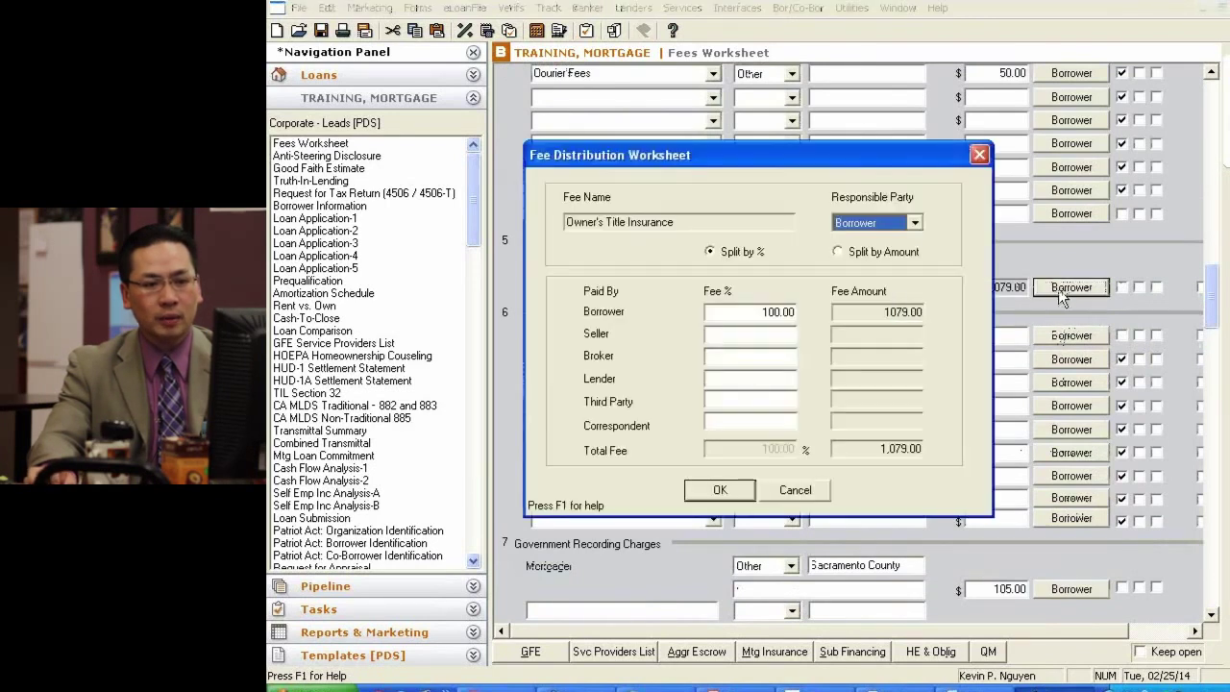
pyautogui.click(741, 312)
pyautogui.press('Delete')
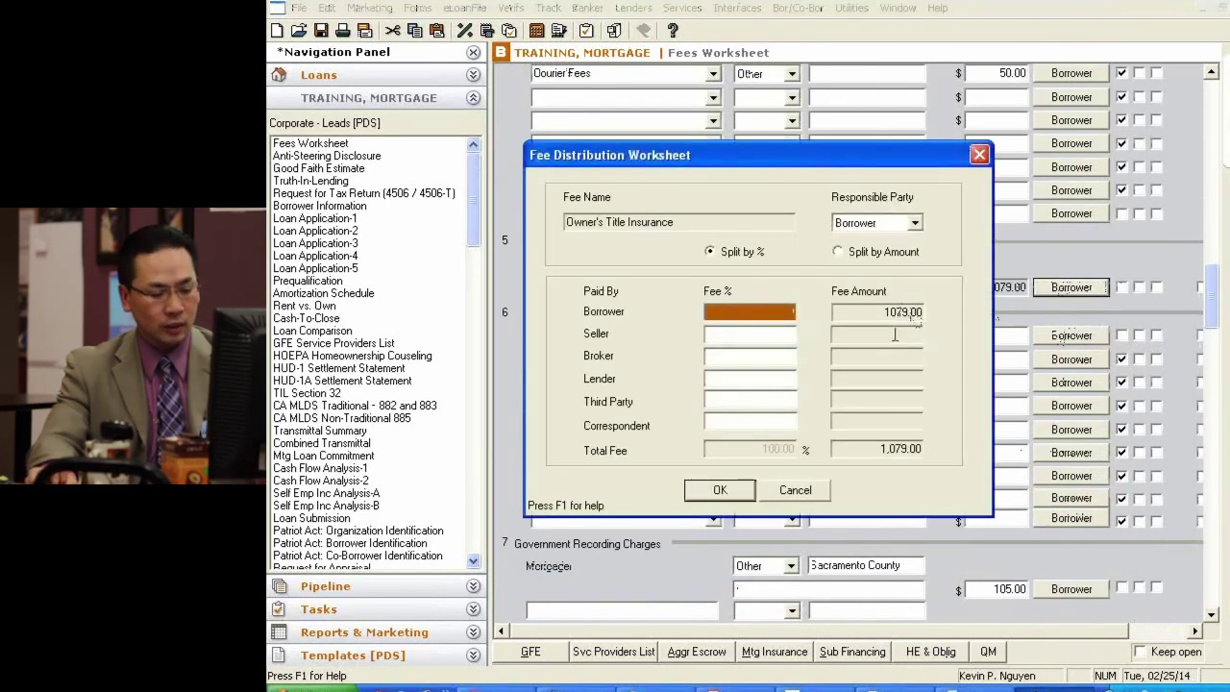
pyautogui.click(771, 336)
pyautogui.write('100')
pyautogui.click(757, 380)
pyautogui.click(724, 493)
# Step: Set the Closing/Escrow Fee split to 50% borrower and 50% seller, 632.50 each
pyautogui.scroll(5, 1065, 379)
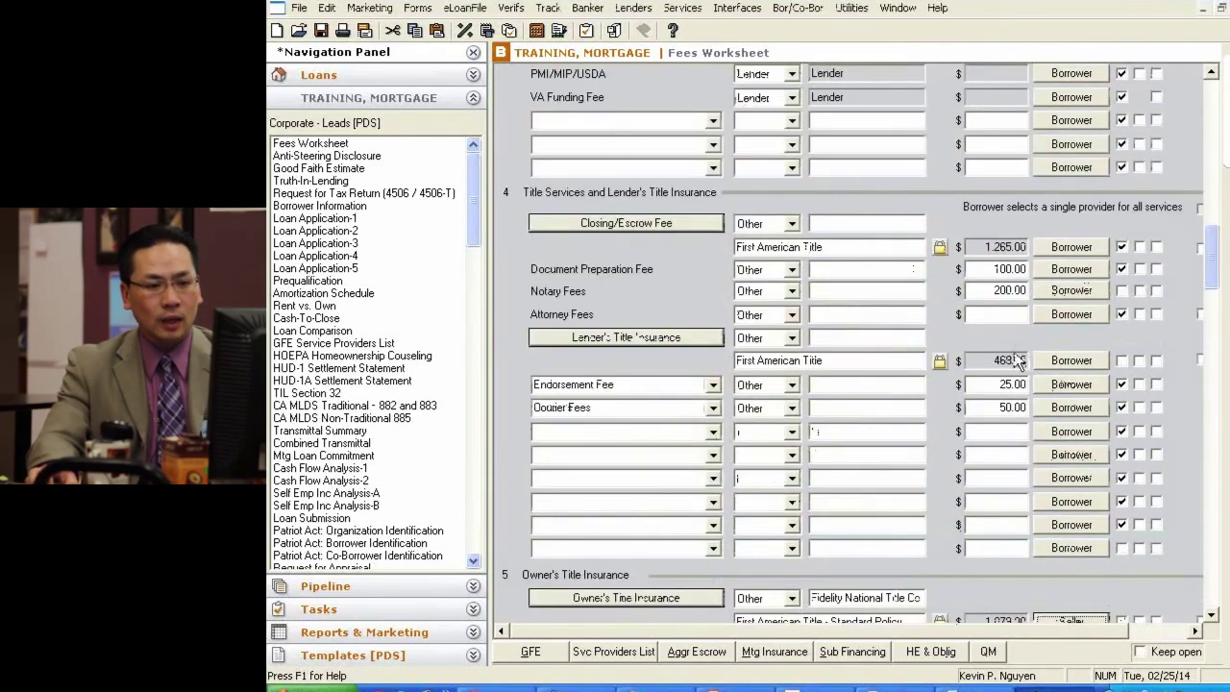
pyautogui.click(1074, 248)
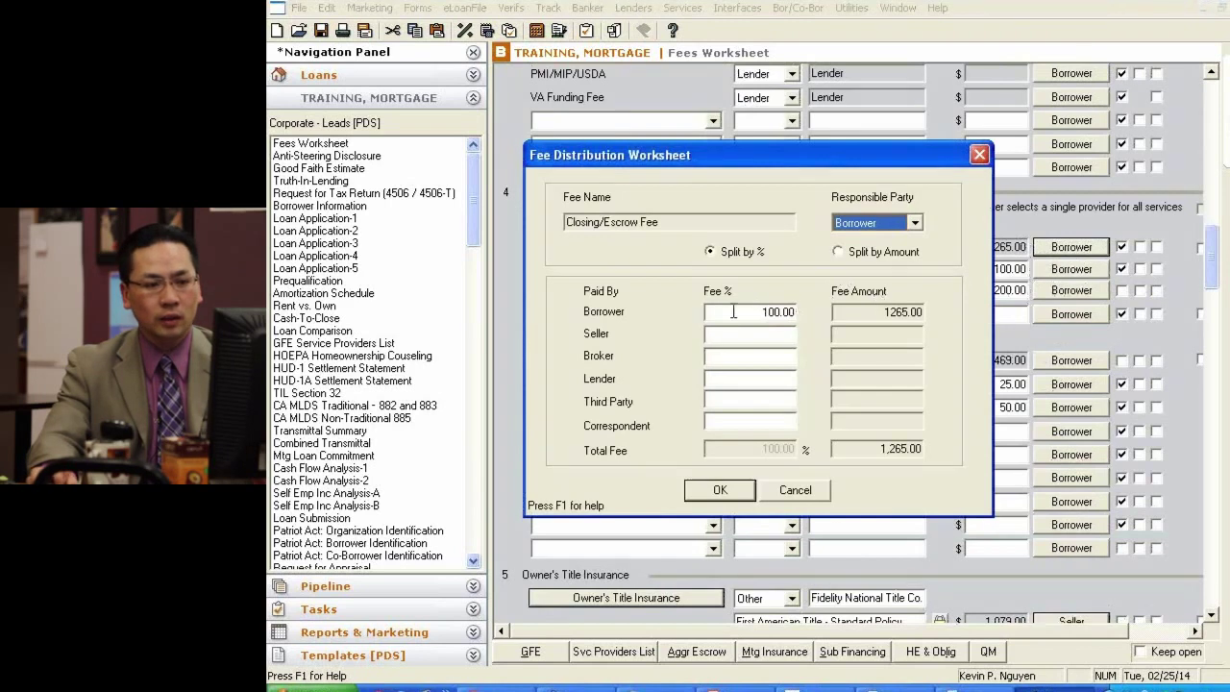
pyautogui.click(744, 310)
pyautogui.write('50')
pyautogui.press('Tab')
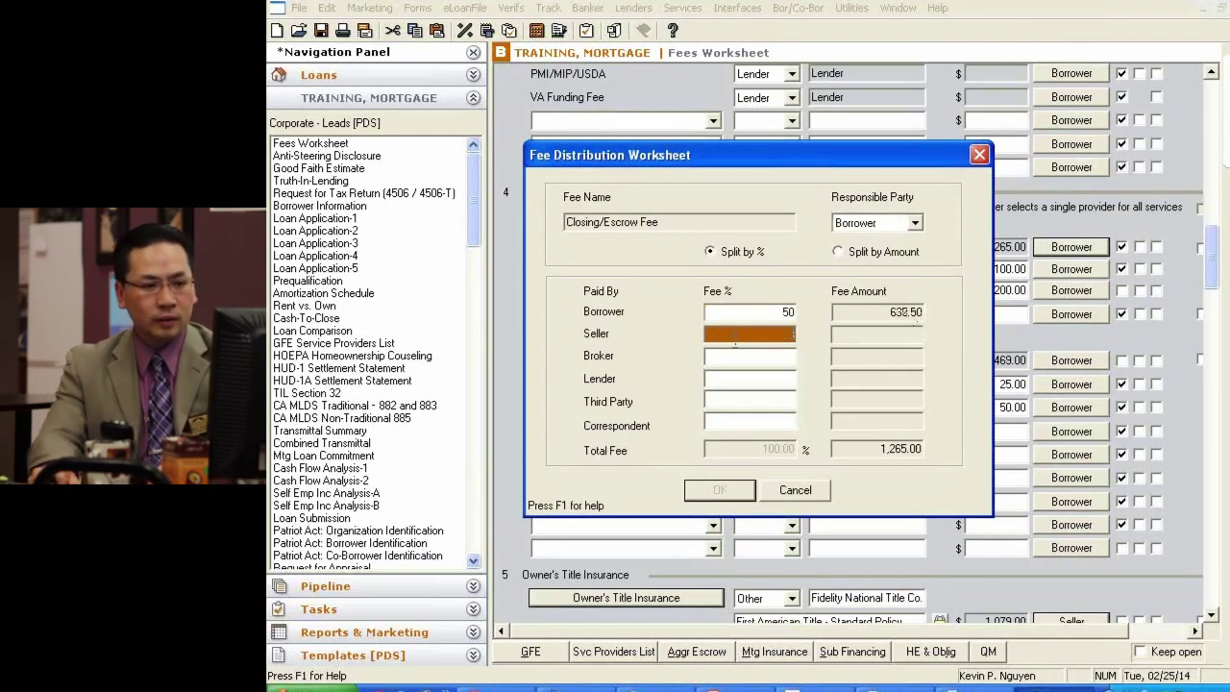
pyautogui.click(767, 355)
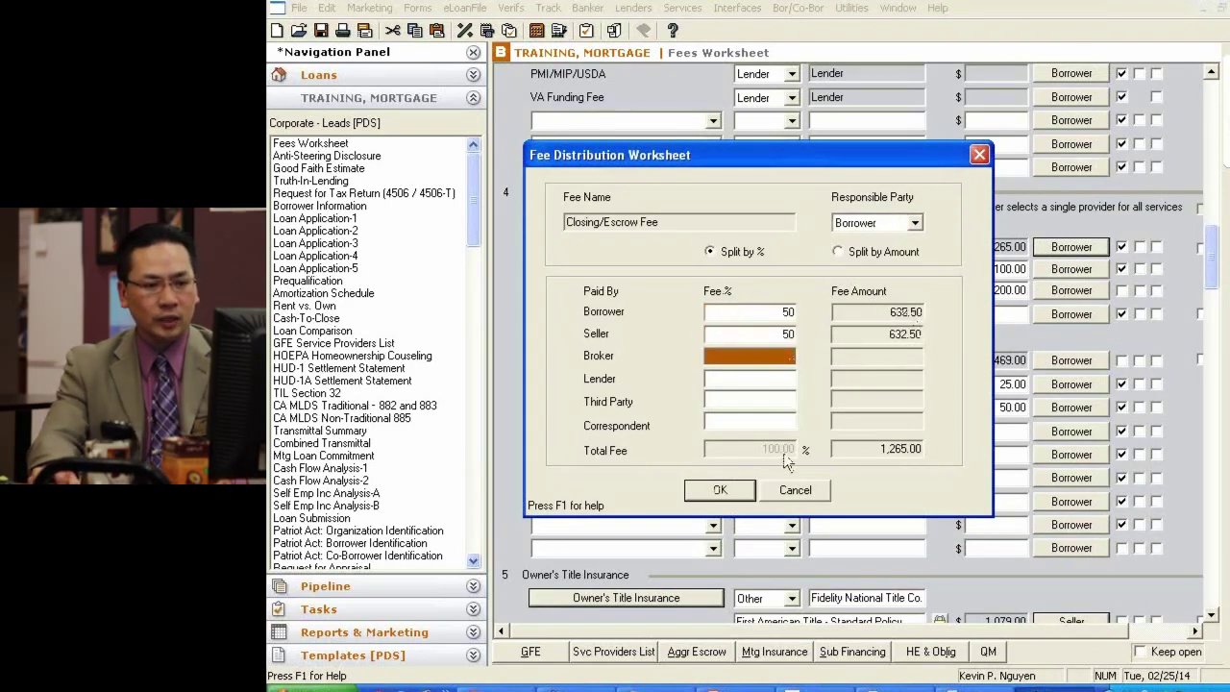
pyautogui.click(717, 492)
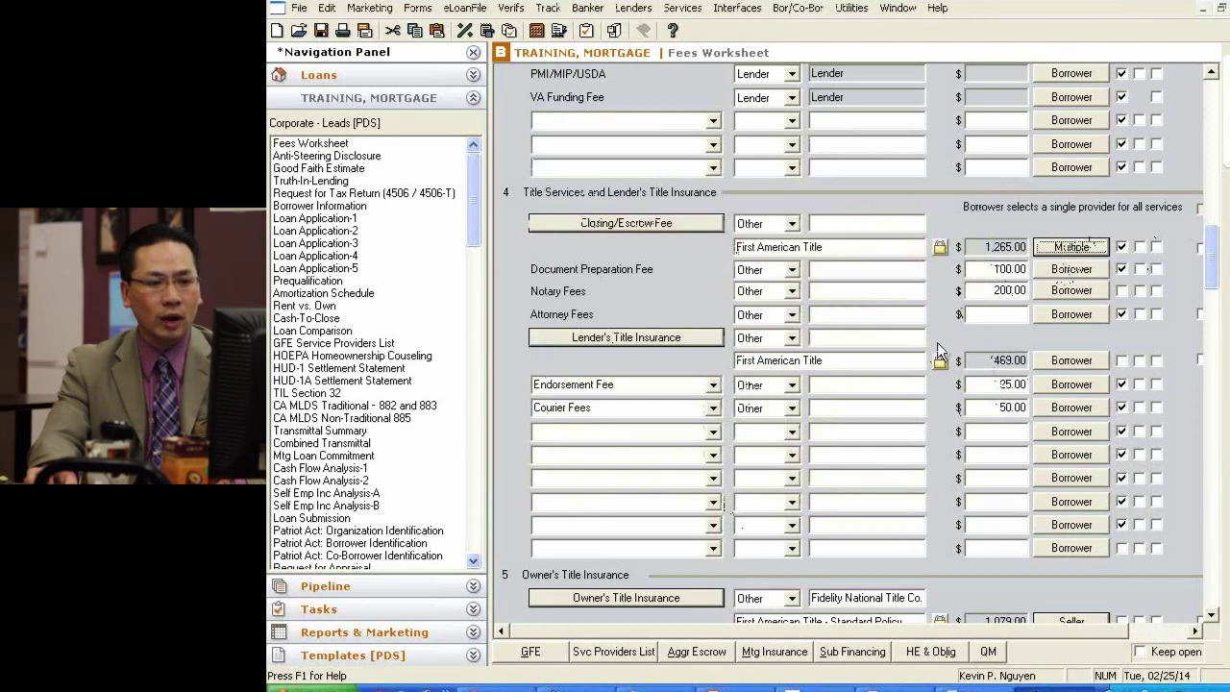
pyautogui.scroll(3, 940, 351)
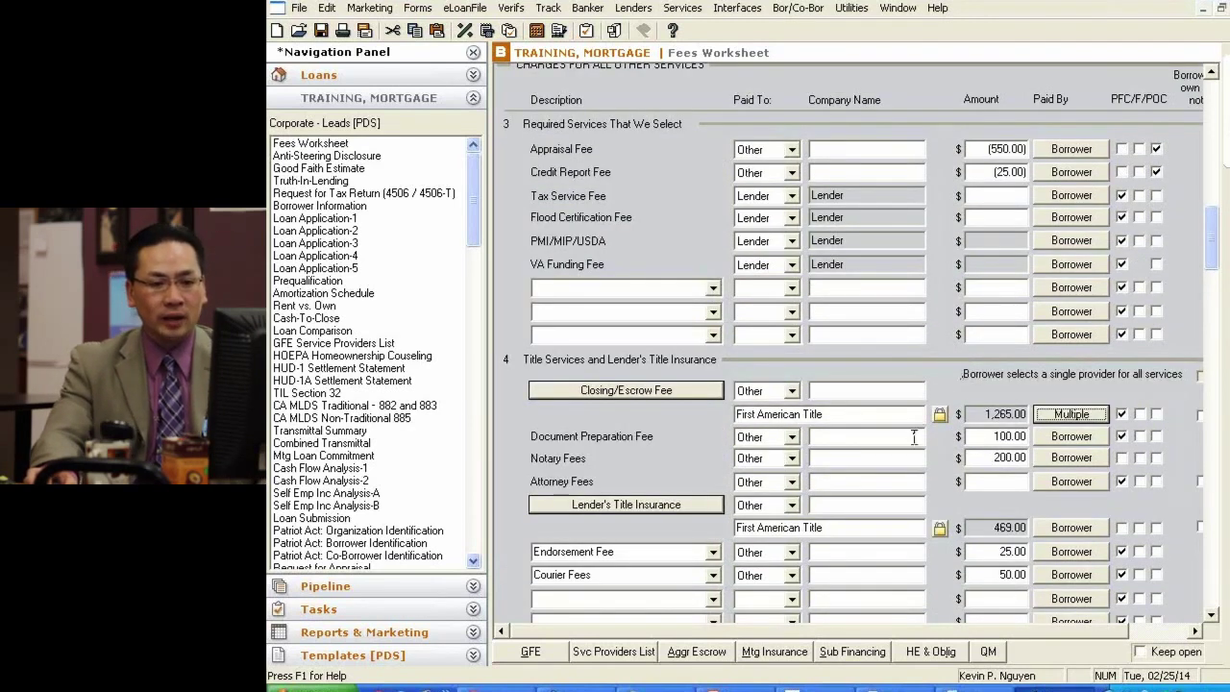
pyautogui.scroll(-20, 913, 439)
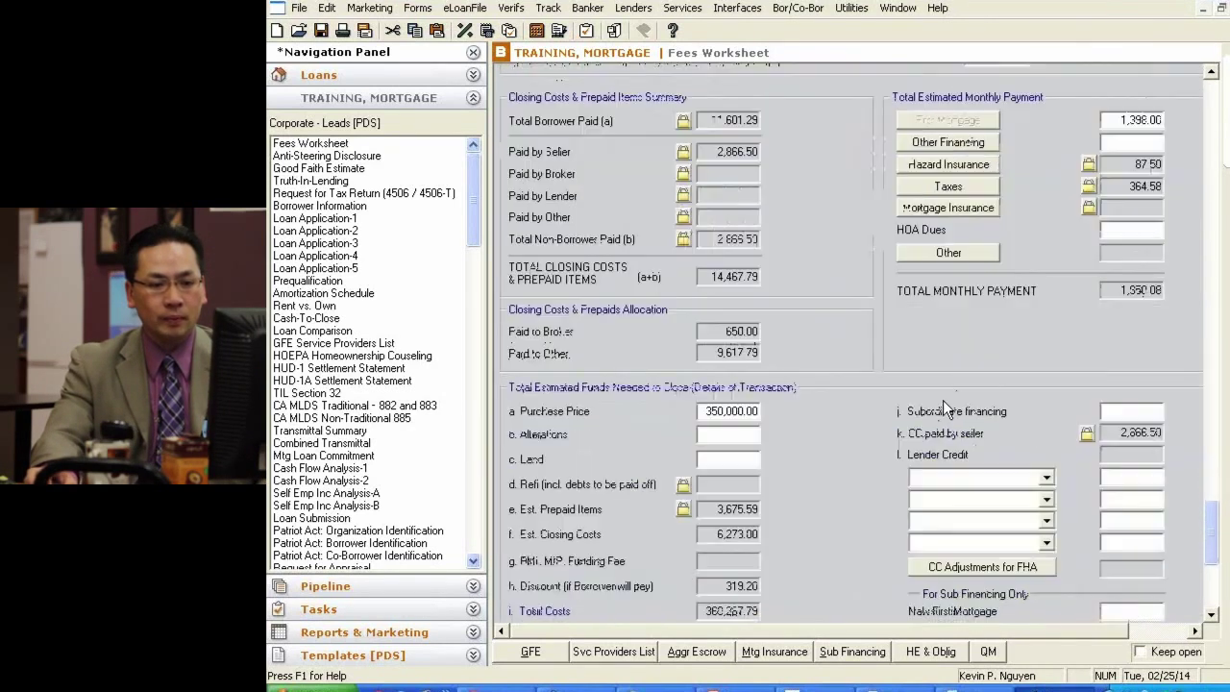
pyautogui.scroll(-6, 908, 409)
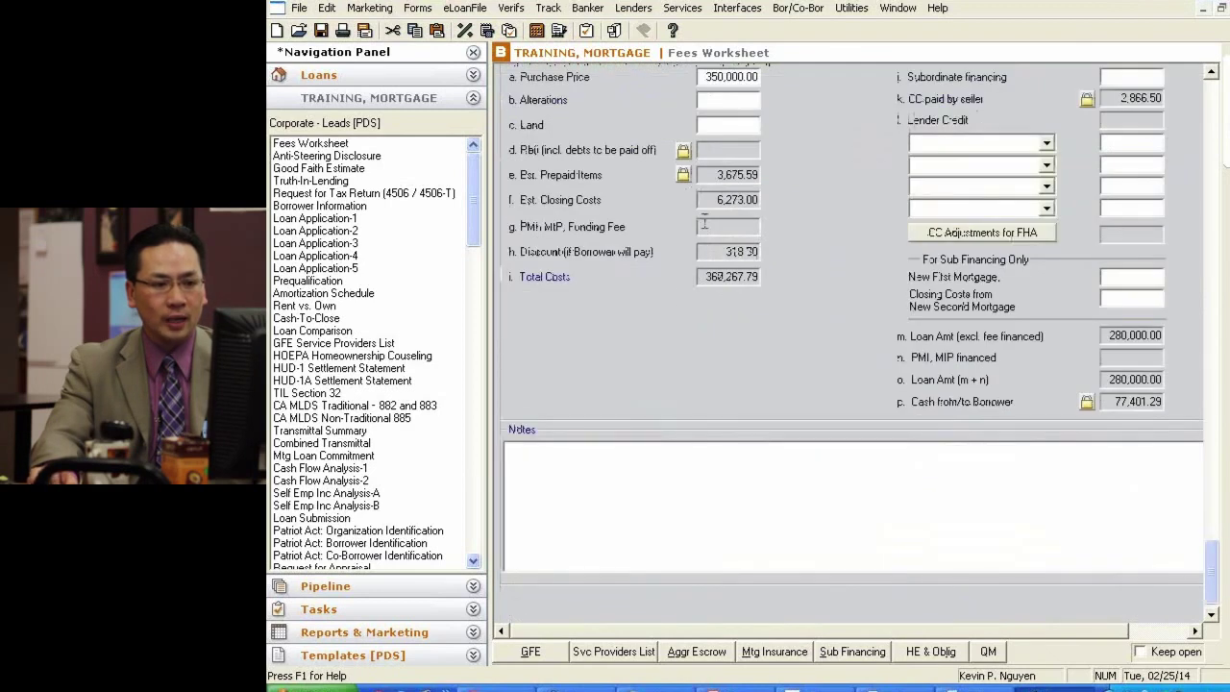
pyautogui.scroll(3, 824, 276)
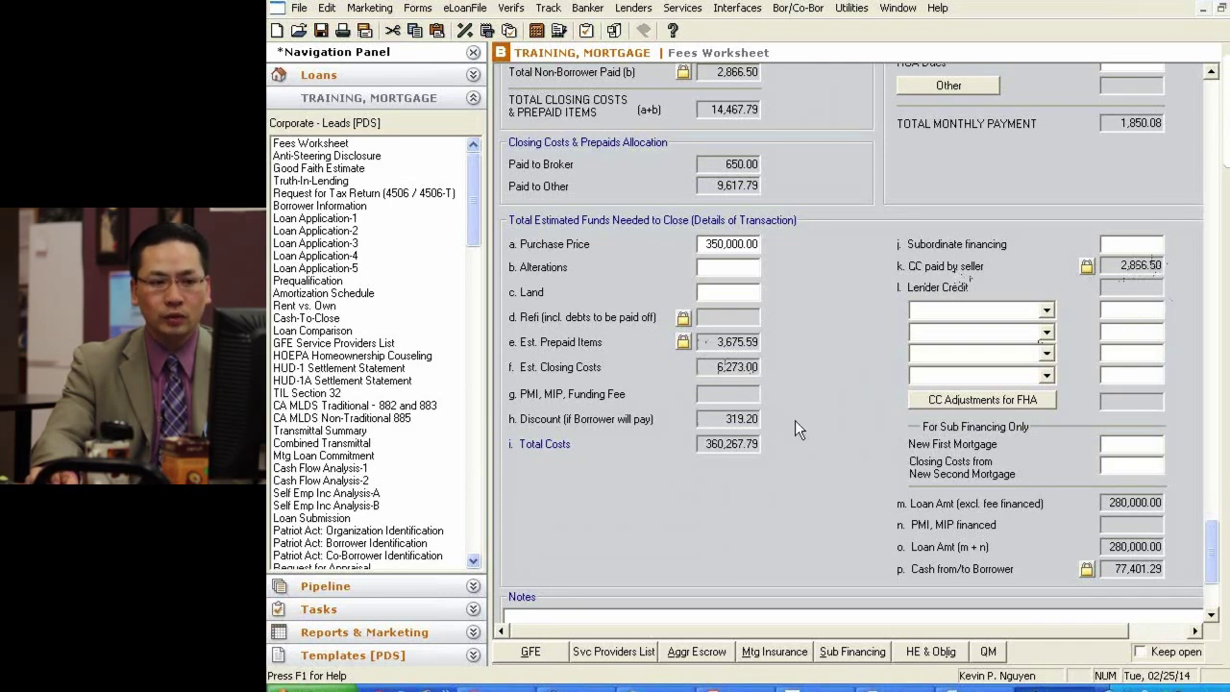
pyautogui.scroll(-3, 906, 448)
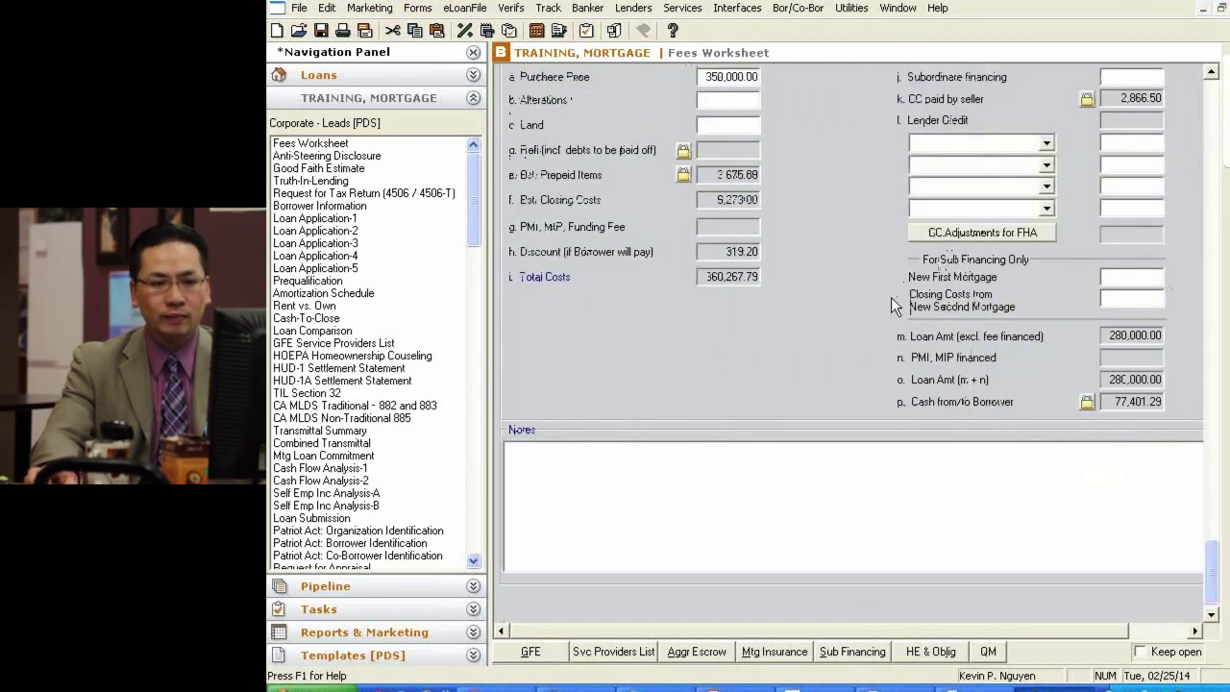
# Step: Print the Fees Worksheet with the Print Preview output option
pyautogui.click(345, 34)
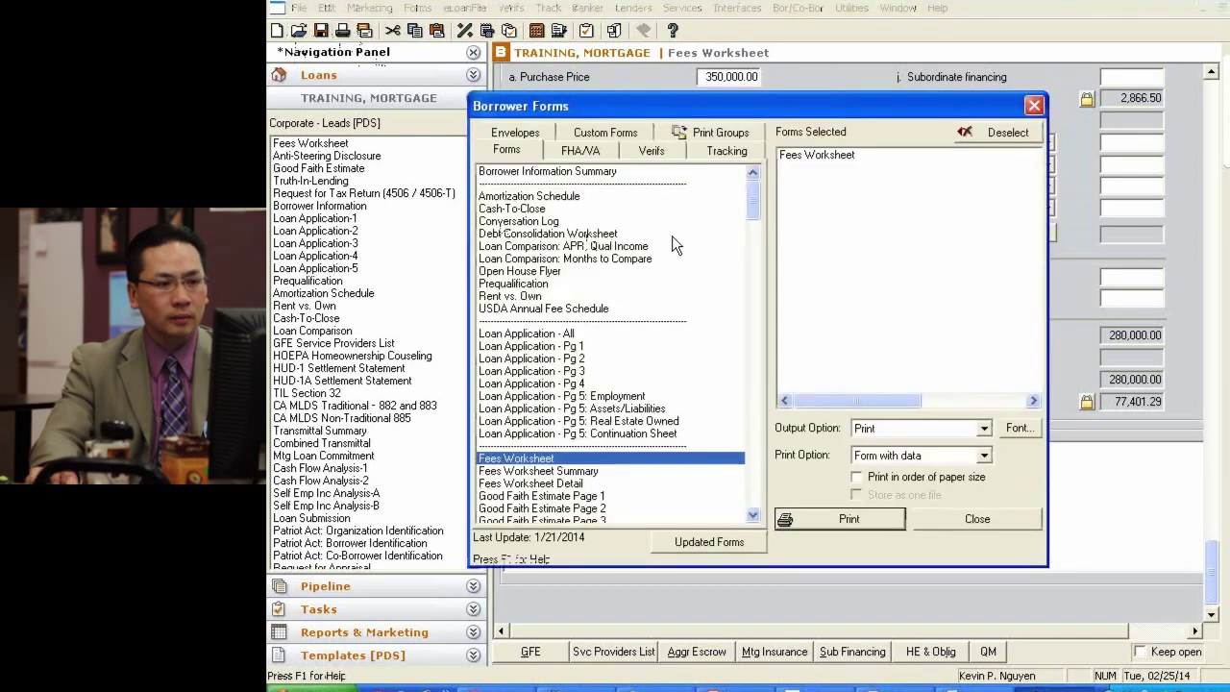
pyautogui.click(983, 429)
pyautogui.click(913, 456)
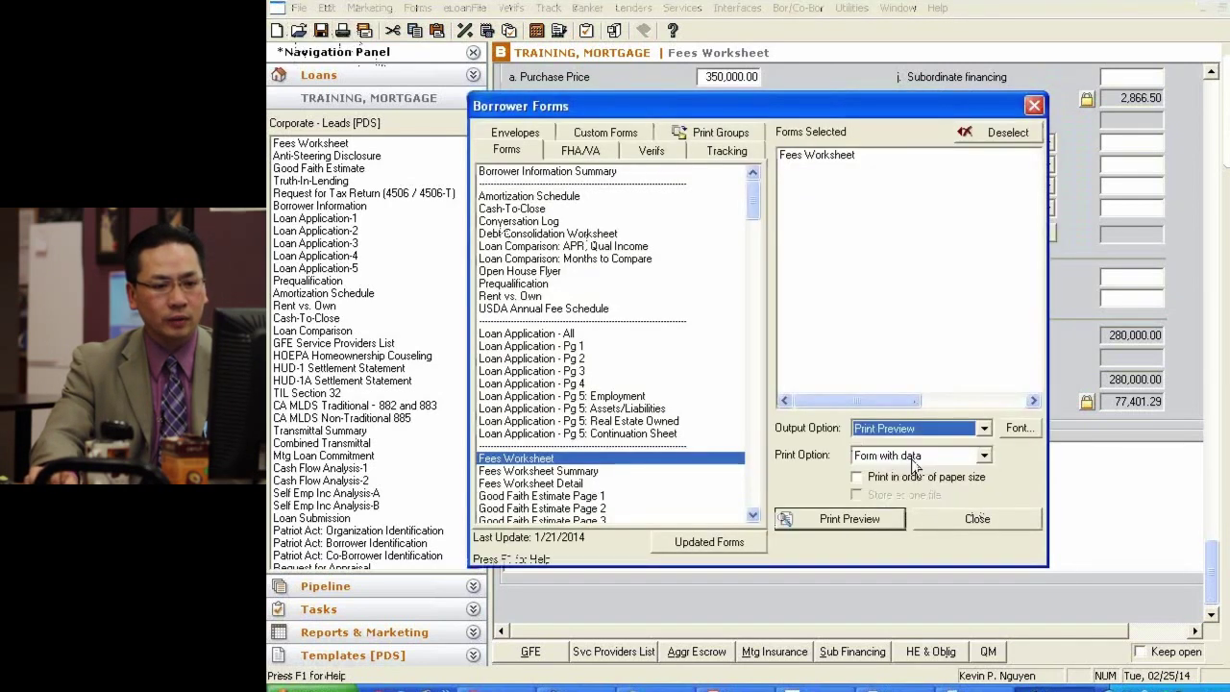
pyautogui.click(864, 519)
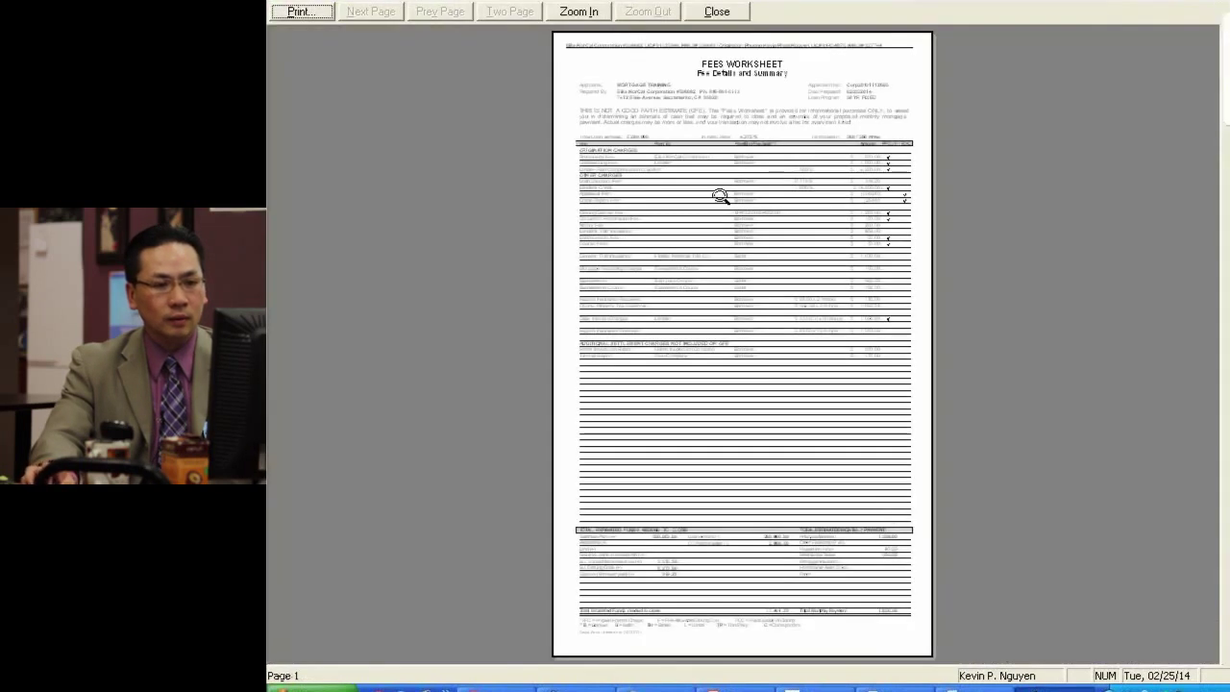
# Step: Zoom in twice on the preview and scroll down to the closing totals
pyautogui.click(719, 196)
pyautogui.click(721, 197)
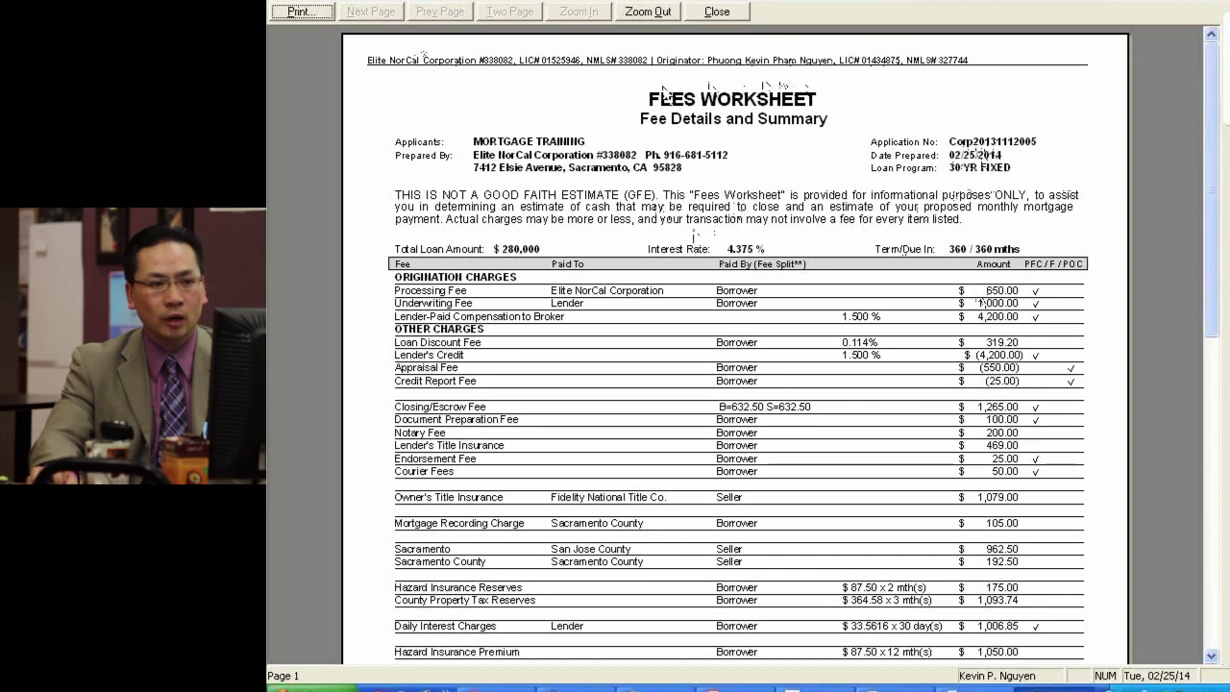
pyautogui.moveTo(1216, 77); pyautogui.dragTo(1218, 175)
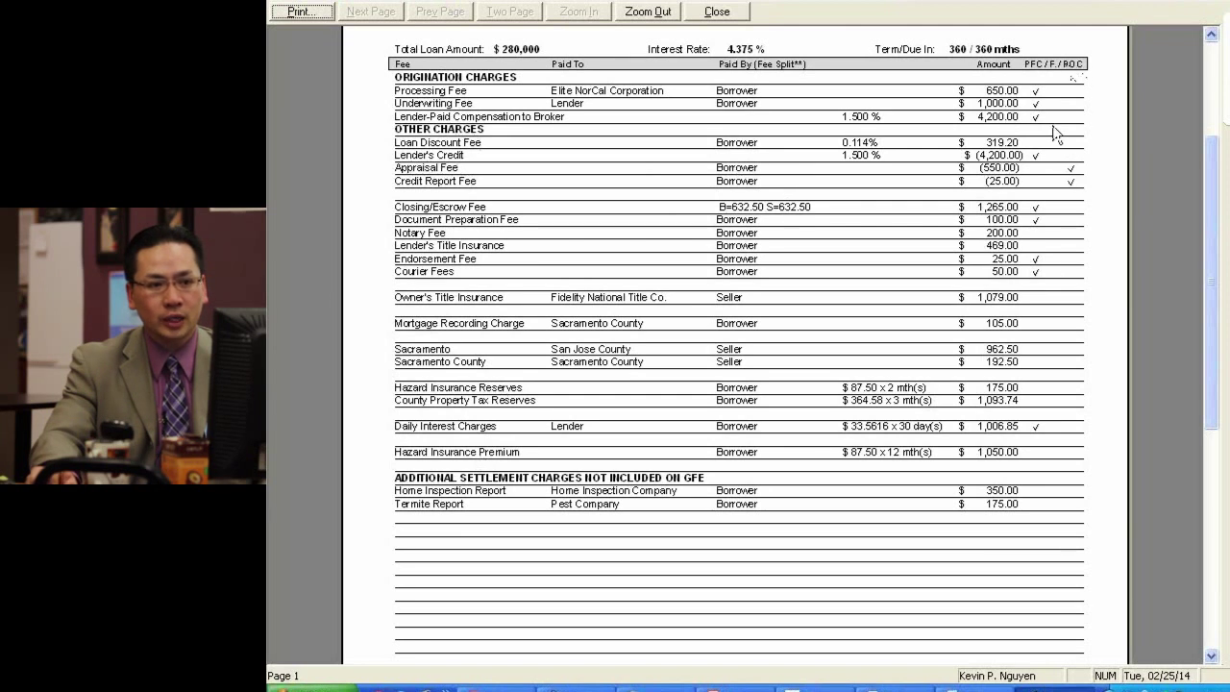
pyautogui.moveTo(1211, 183); pyautogui.dragTo(1180, 406)
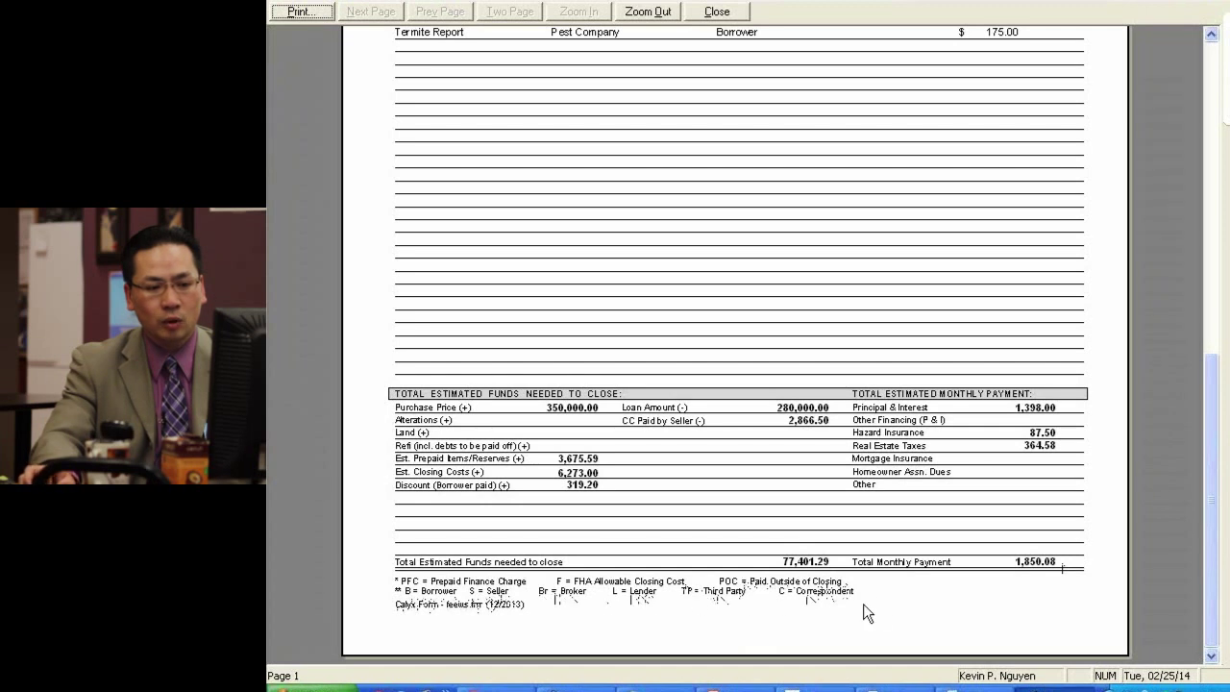
pyautogui.moveTo(1216, 522); pyautogui.dragTo(1026, 206)
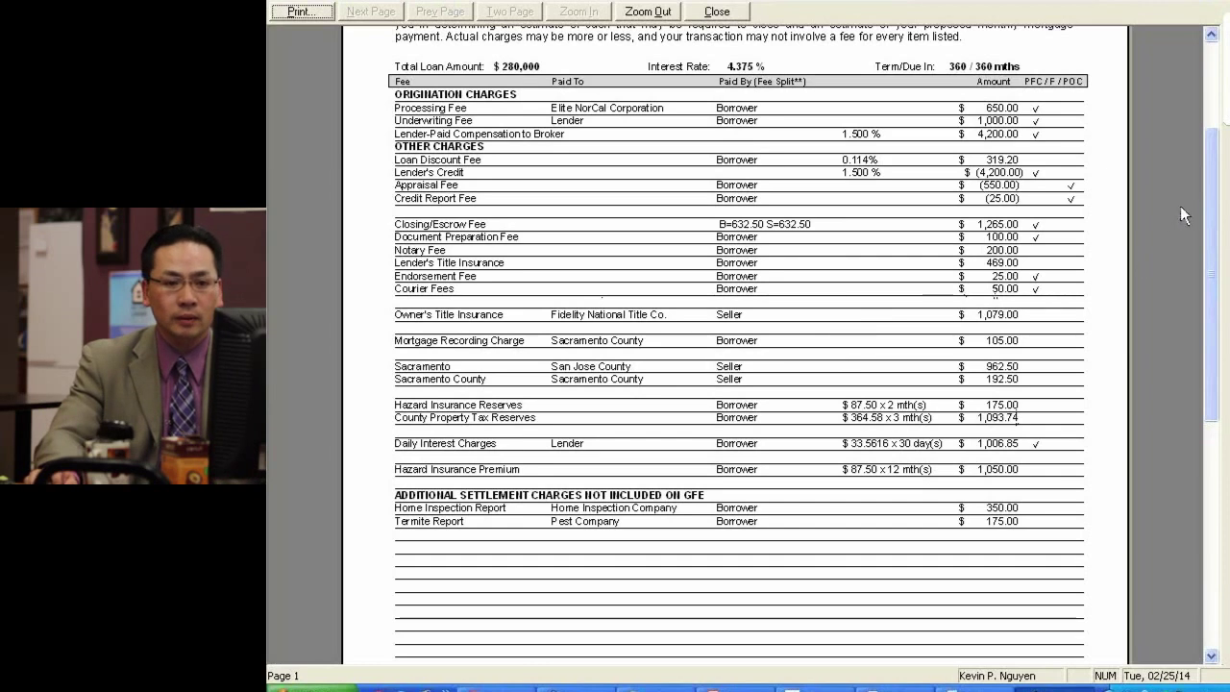
pyautogui.moveTo(1211, 205); pyautogui.dragTo(1226, 403)
pyautogui.scroll(10, 888, 139)
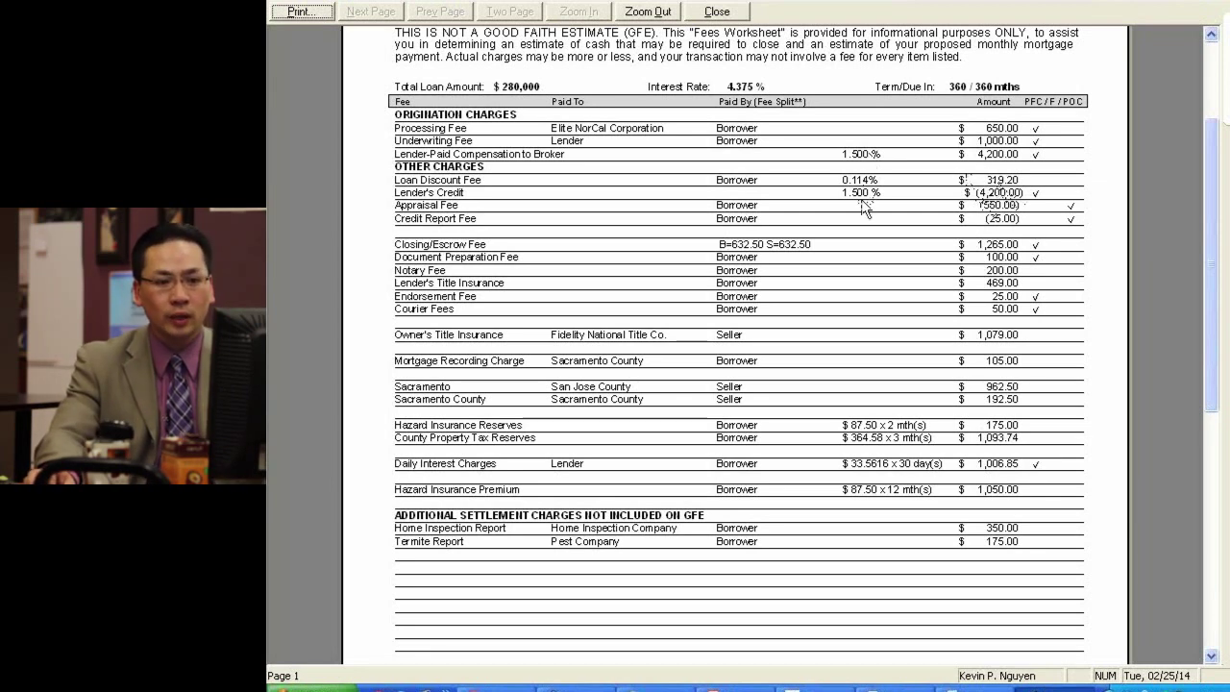
pyautogui.scroll(-10, 1212, 240)
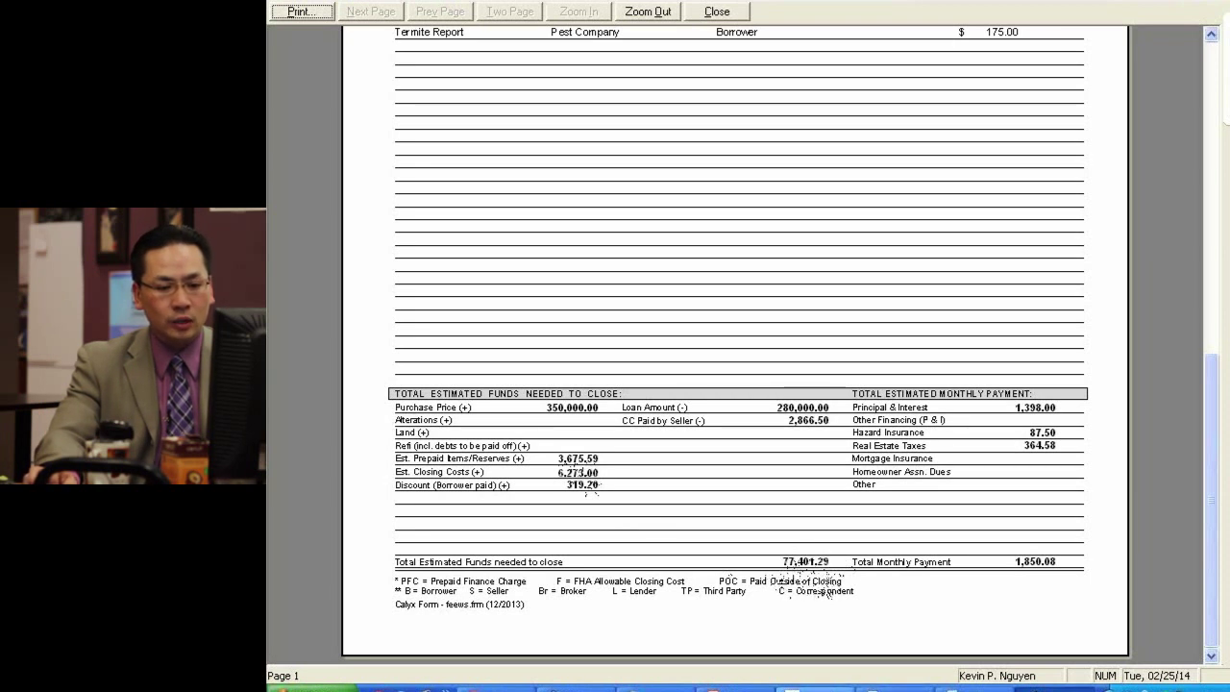
# Step: Open and minimize Calculator, then switch to Document1 in Word and scroll to the rate caps
pyautogui.click(946, 687)
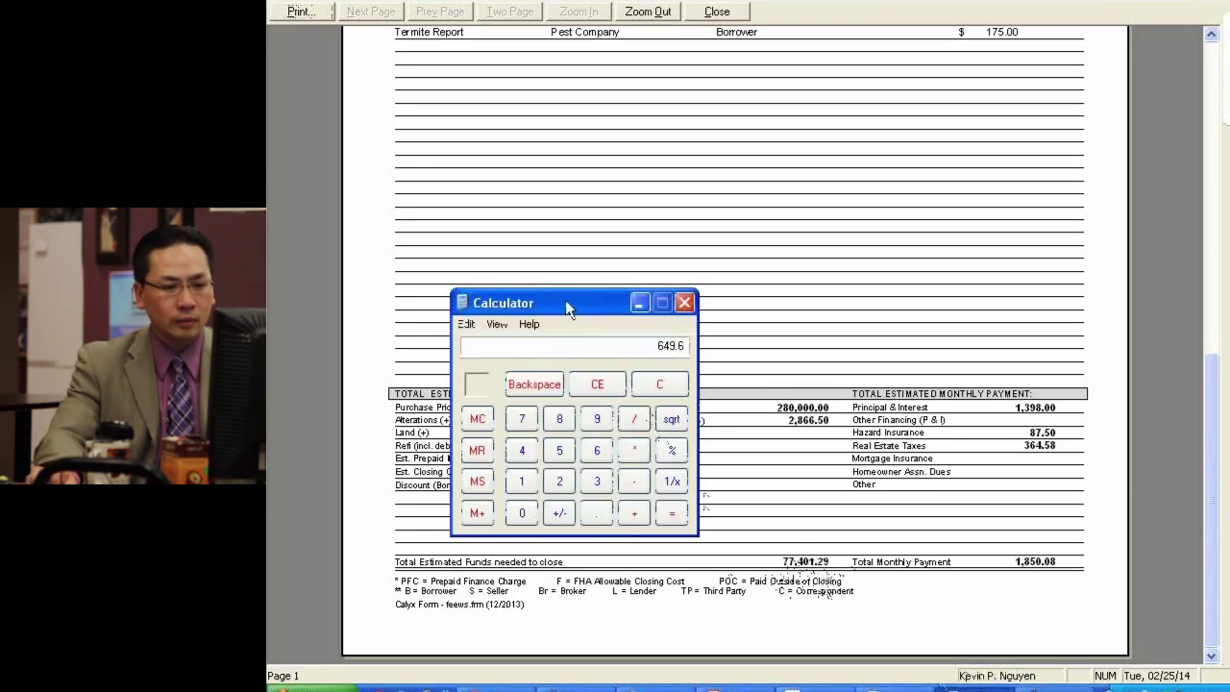
pyautogui.click(639, 303)
pyautogui.click(895, 688)
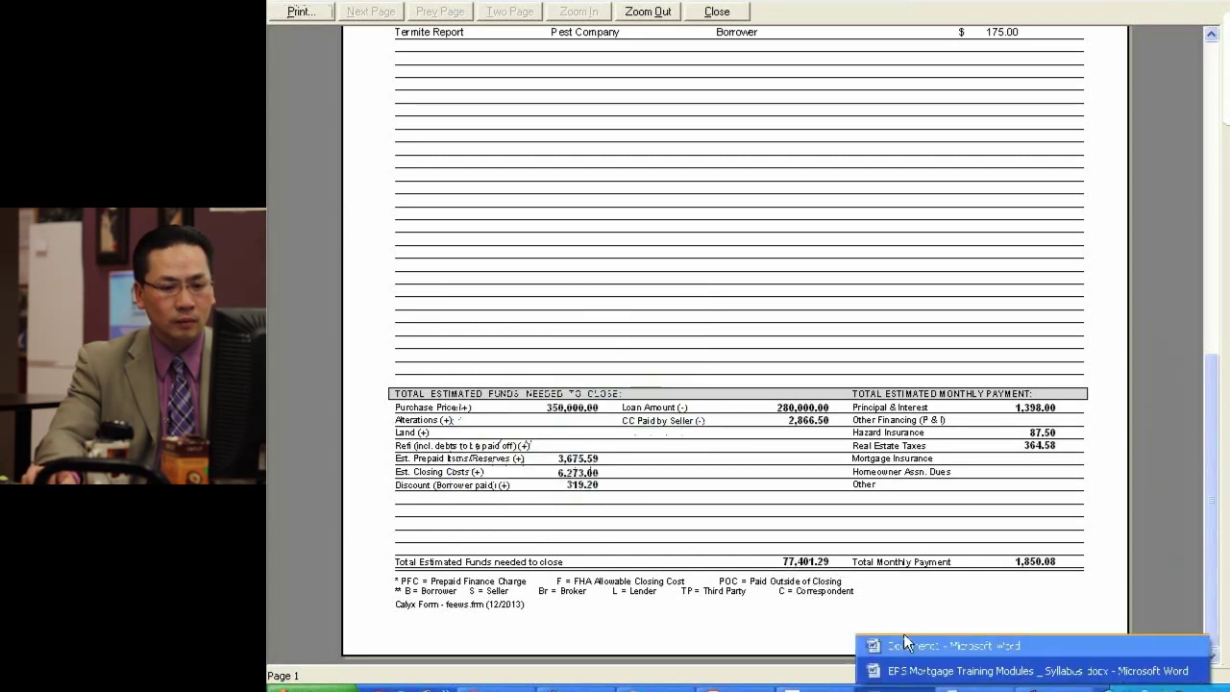
pyautogui.click(918, 651)
pyautogui.scroll(-6, 714, 472)
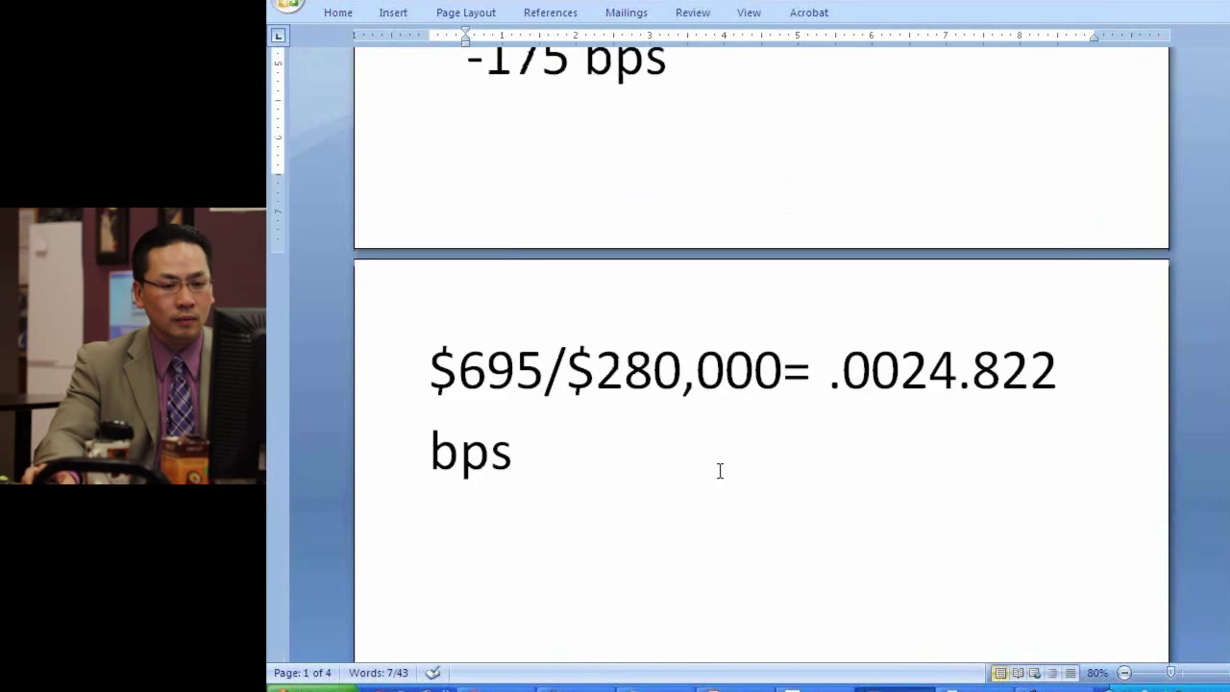
pyautogui.scroll(-10, 635, 480)
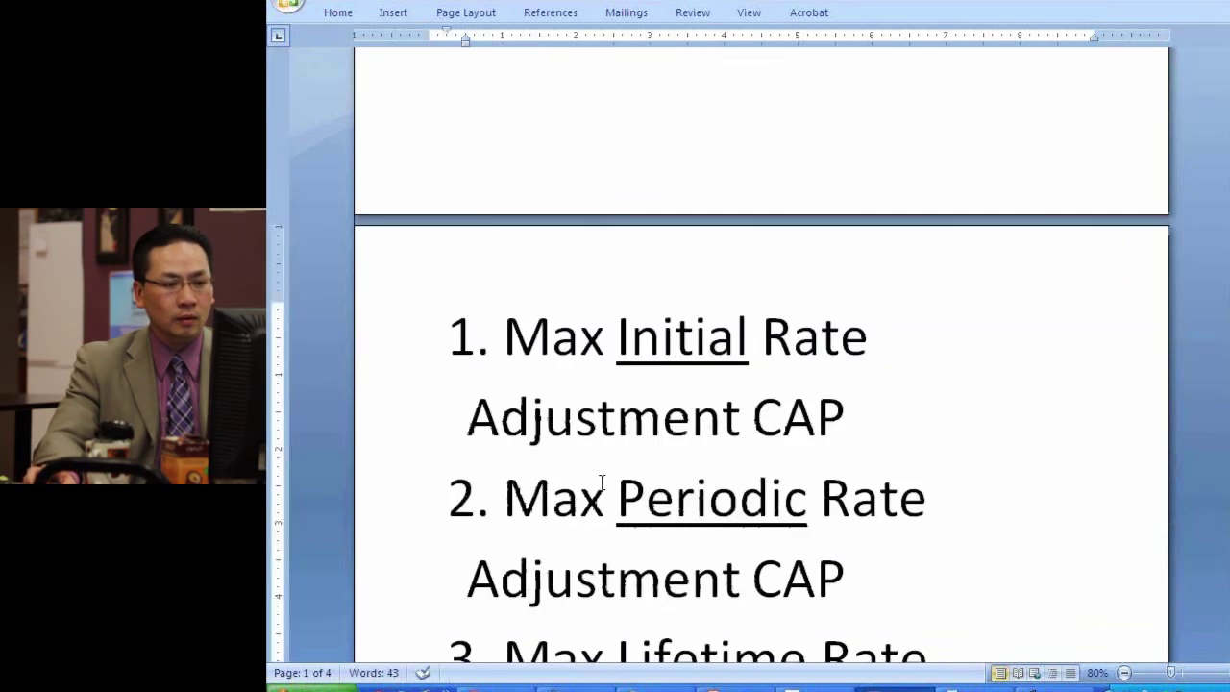
# Step: Enter $77,401.29 on the blank Word page, checking it against the Calyx preview
pyautogui.click(733, 686)
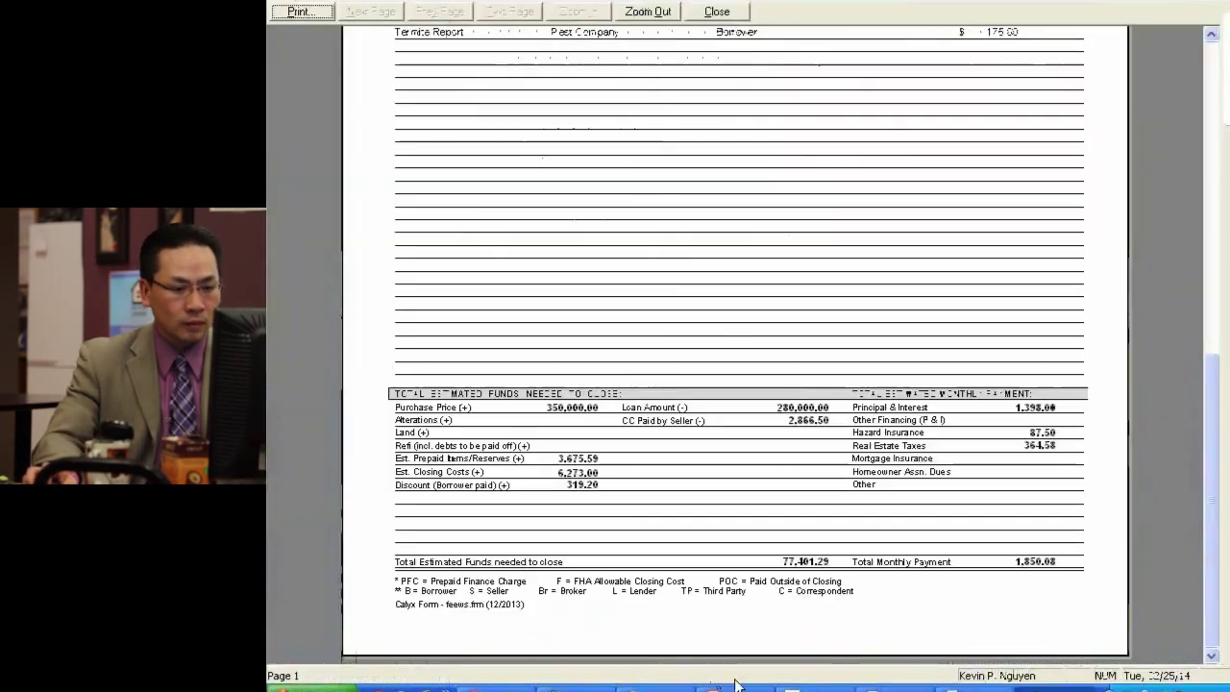
pyautogui.hotkey('alt', 'Tab')
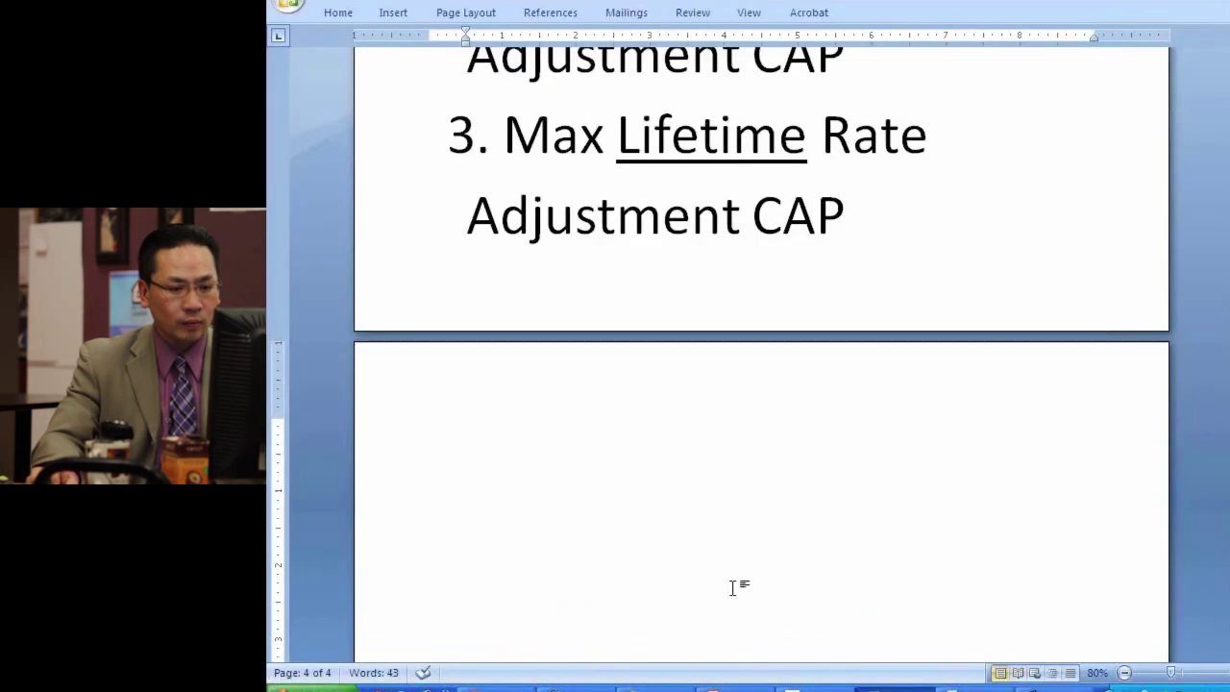
pyautogui.write('$77,401')
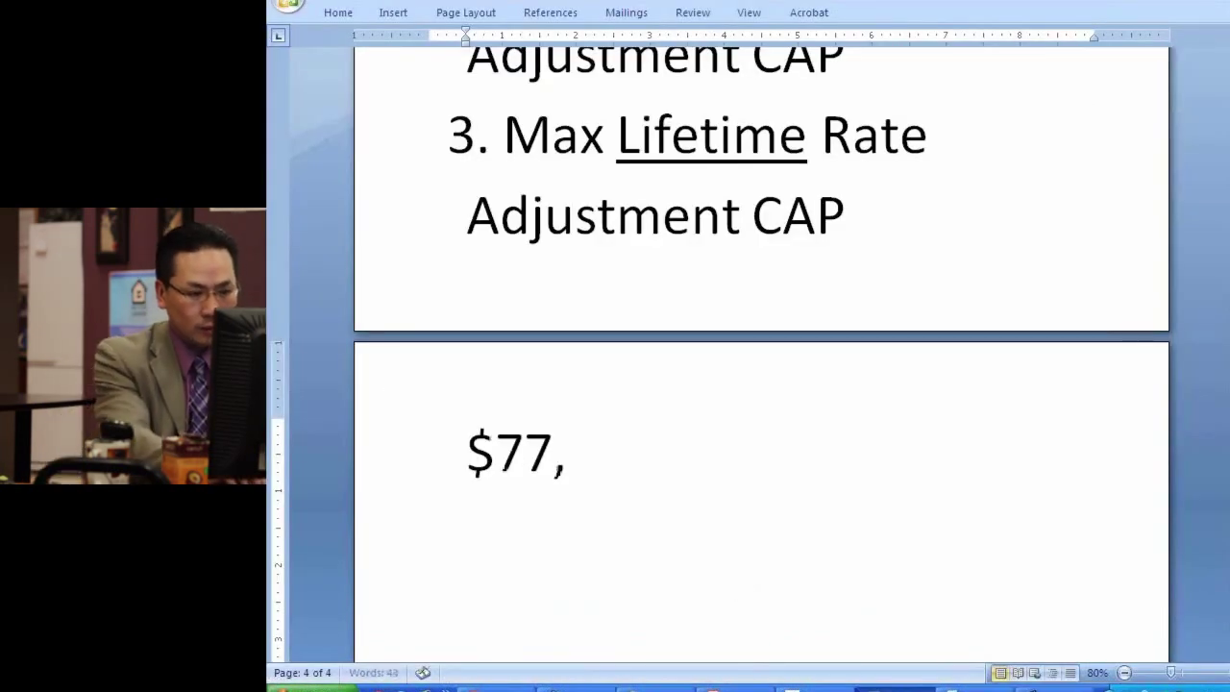
pyautogui.write('.29')
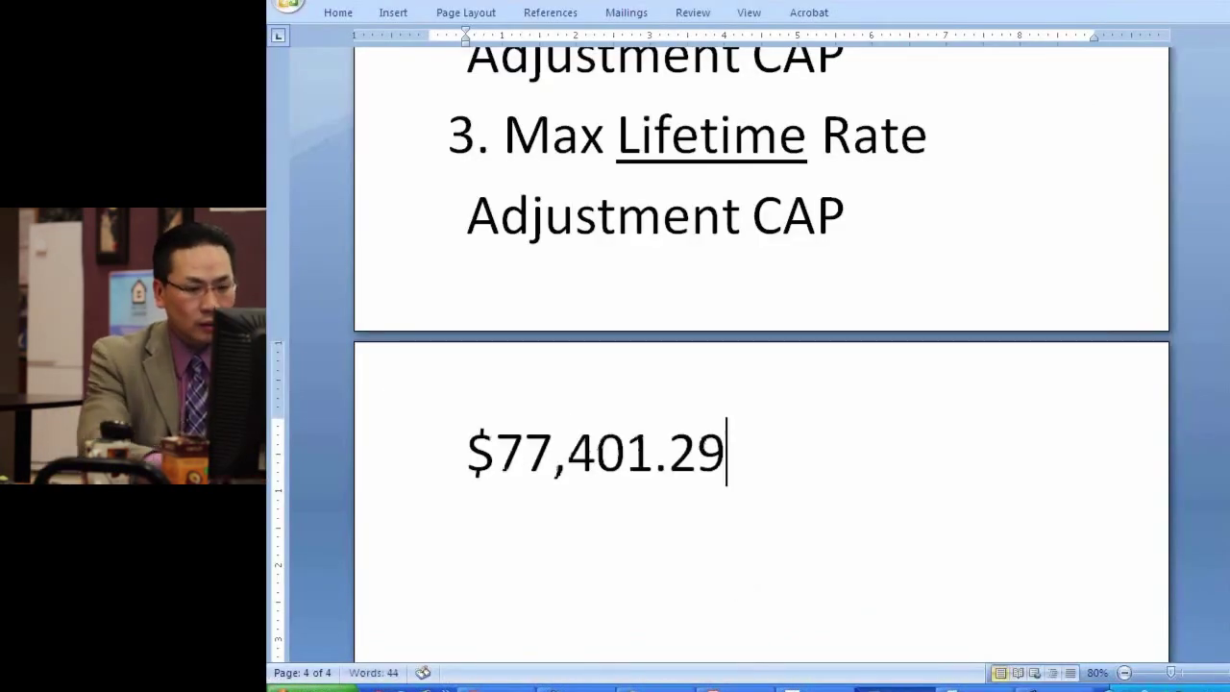
pyautogui.hotkey('alt', 'Tab')
pyautogui.hotkey('alt', 'Tab')
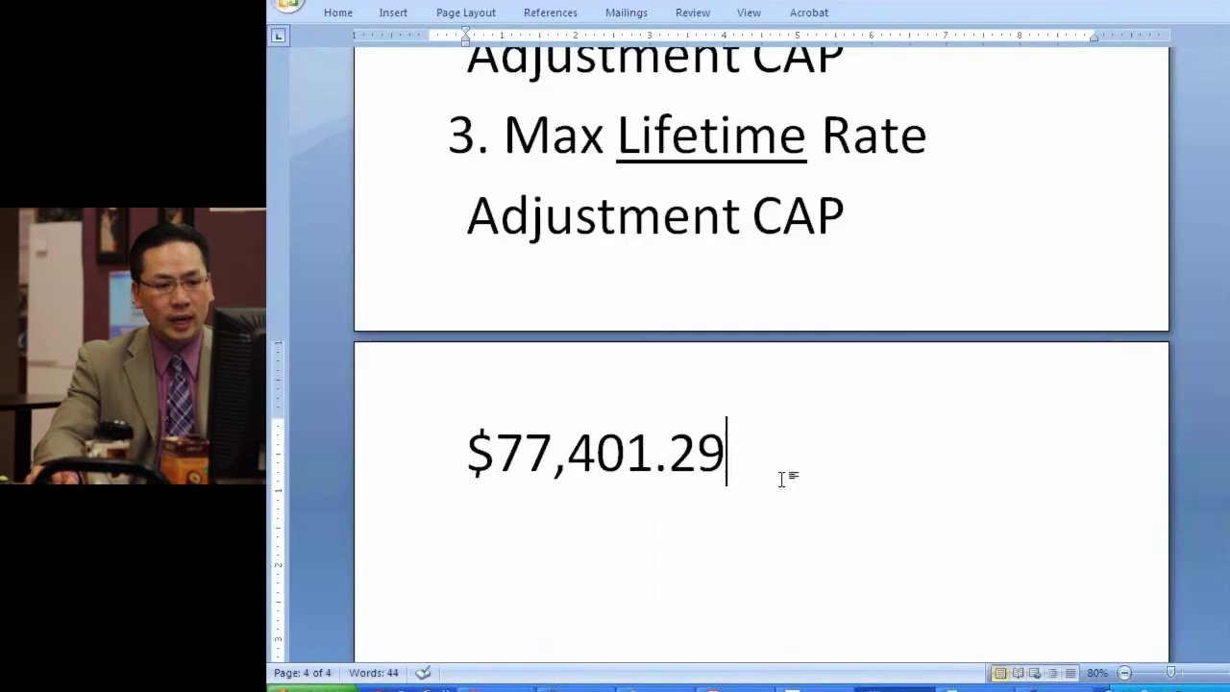
# Step: Add the label 'Cash to close' after the amount, then return to the Calyx preview
pyautogui.write('Cash')
pyautogui.press('BackSpace')
pyautogui.write('she')
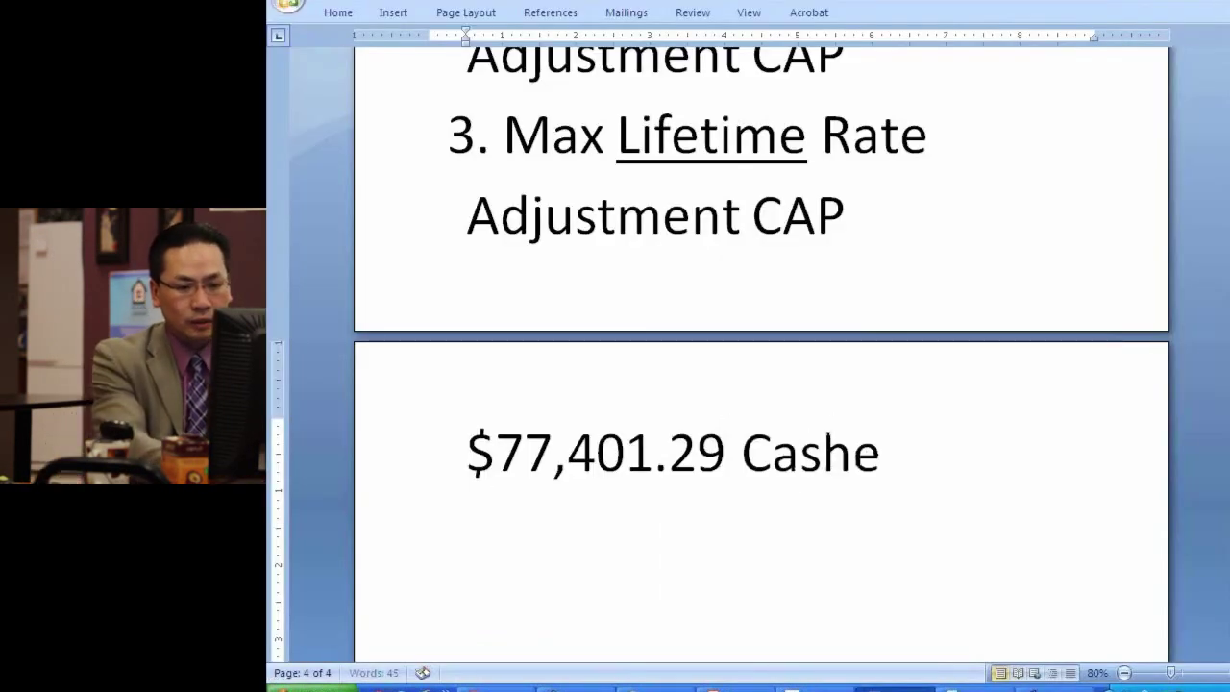
pyautogui.press('BackSpace')
pyautogui.press('BackSpace')
pyautogui.write('to ')
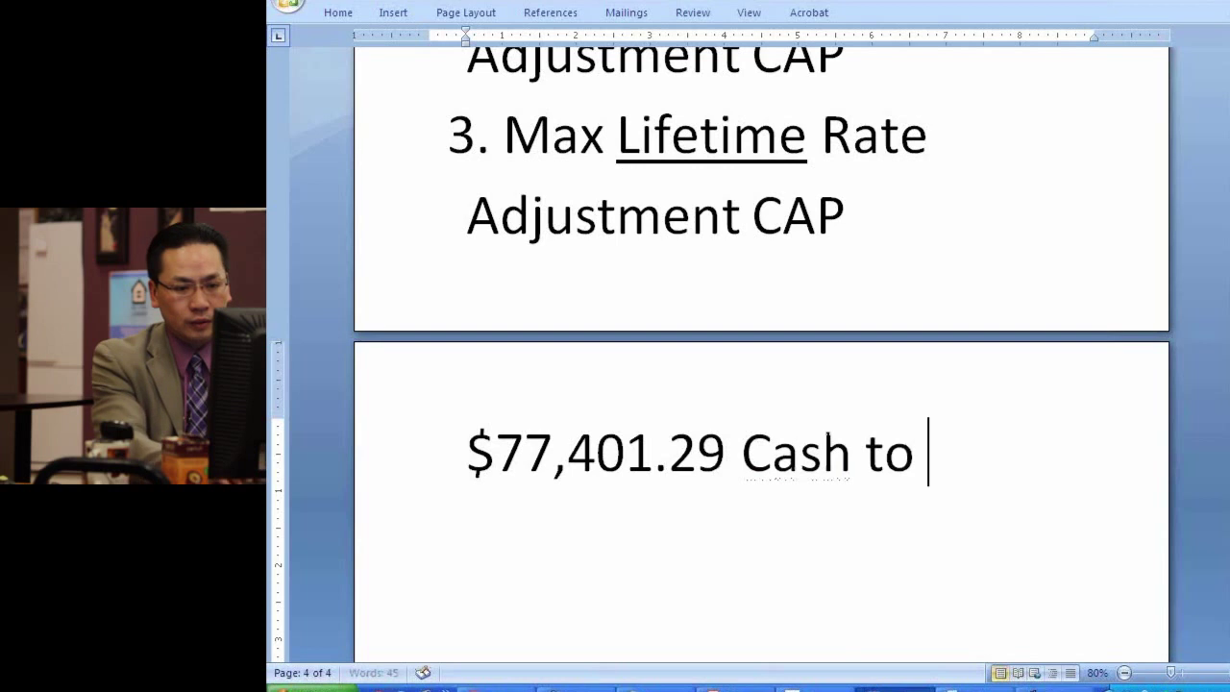
pyautogui.write('close')
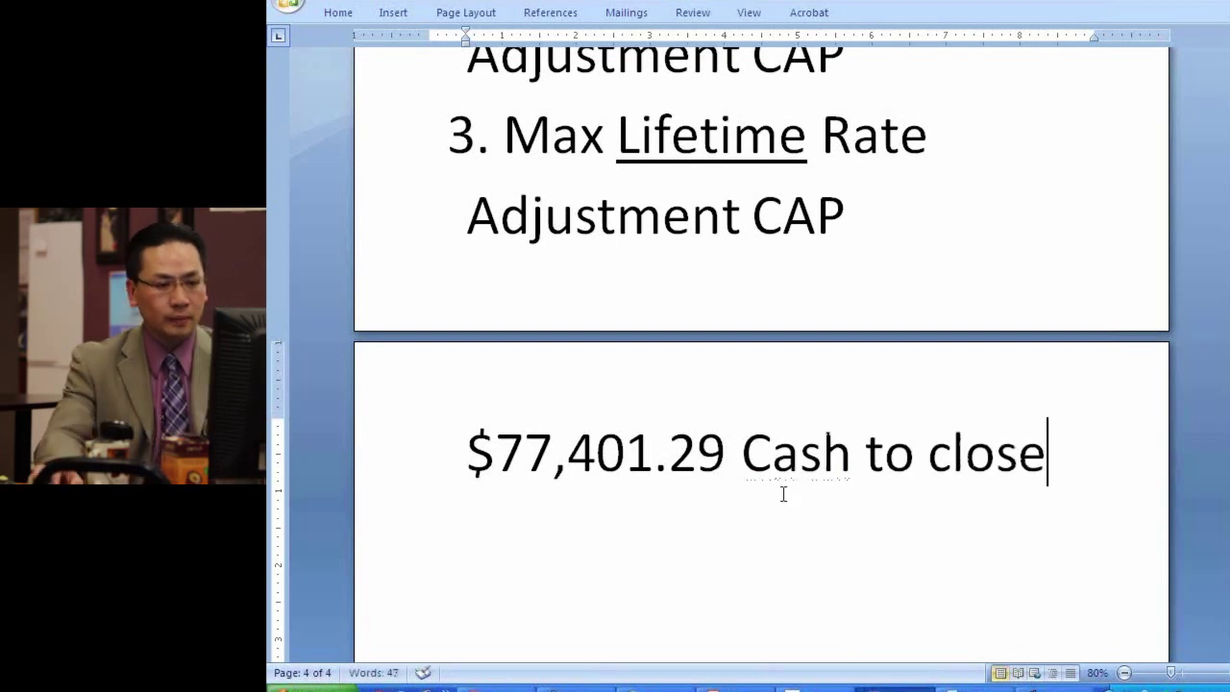
pyautogui.hotkey('alt', 'Tab')
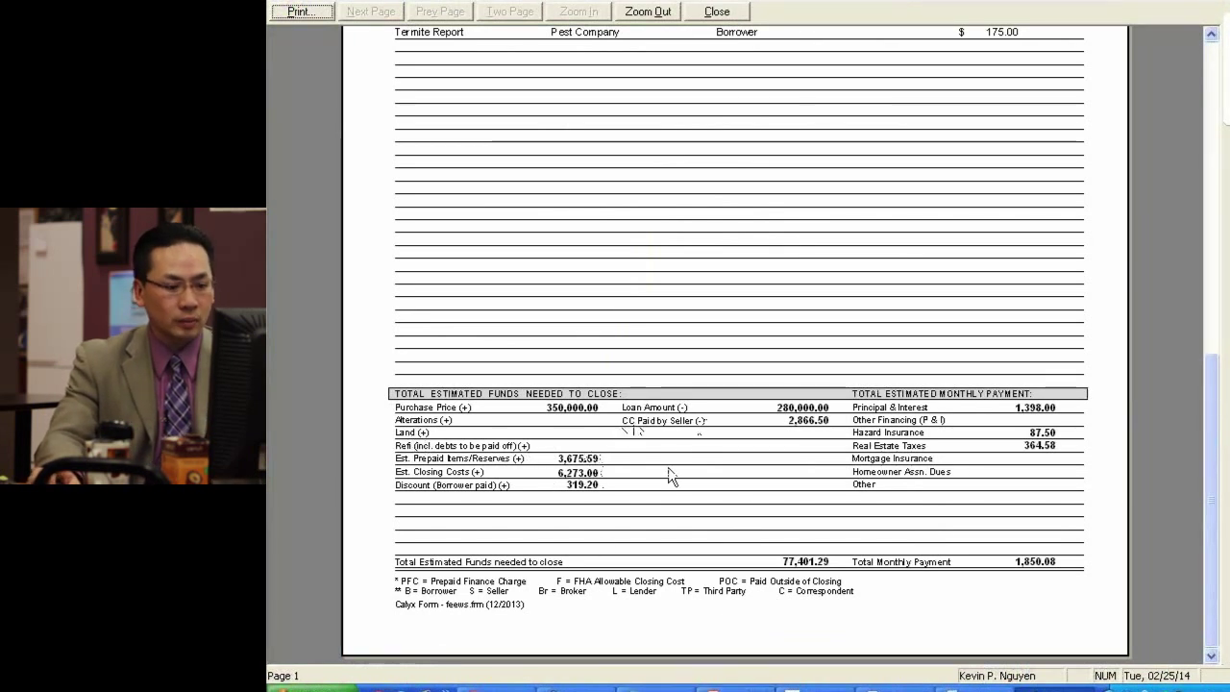
# Step: Take a screenshot of the preview totals and decline the Dropbox screenshot-sharing offer
pyautogui.press('super')
pyautogui.press('super')
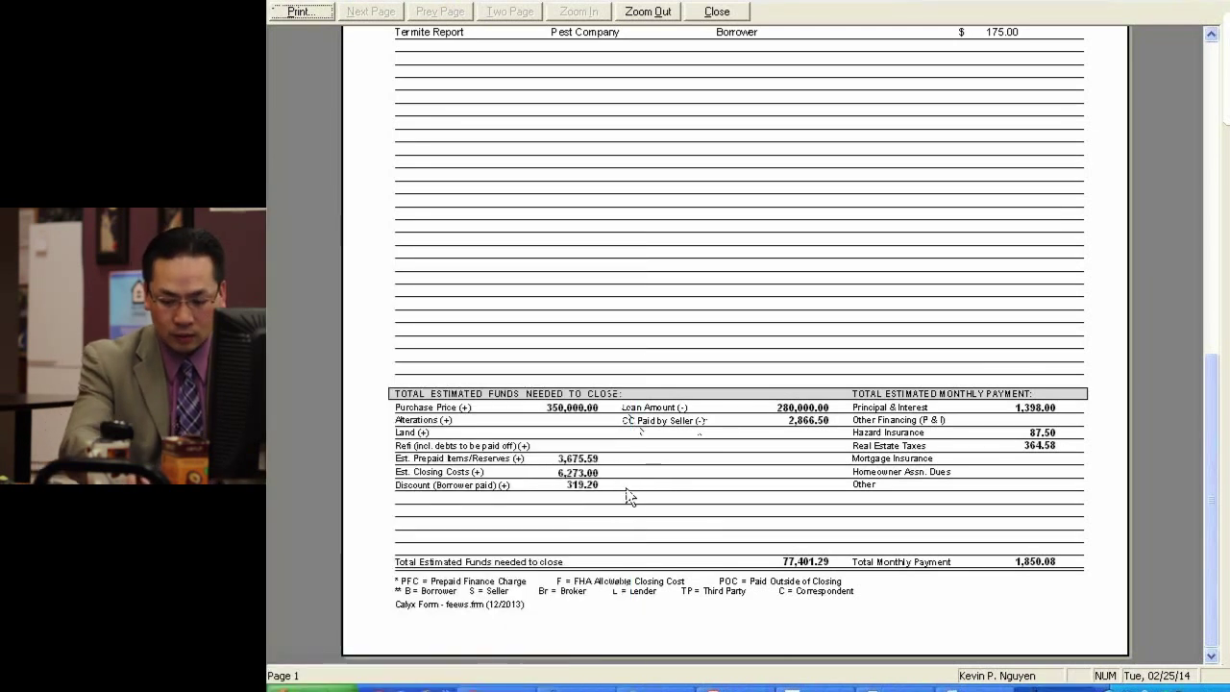
pyautogui.press('Print')
pyautogui.click(894, 687)
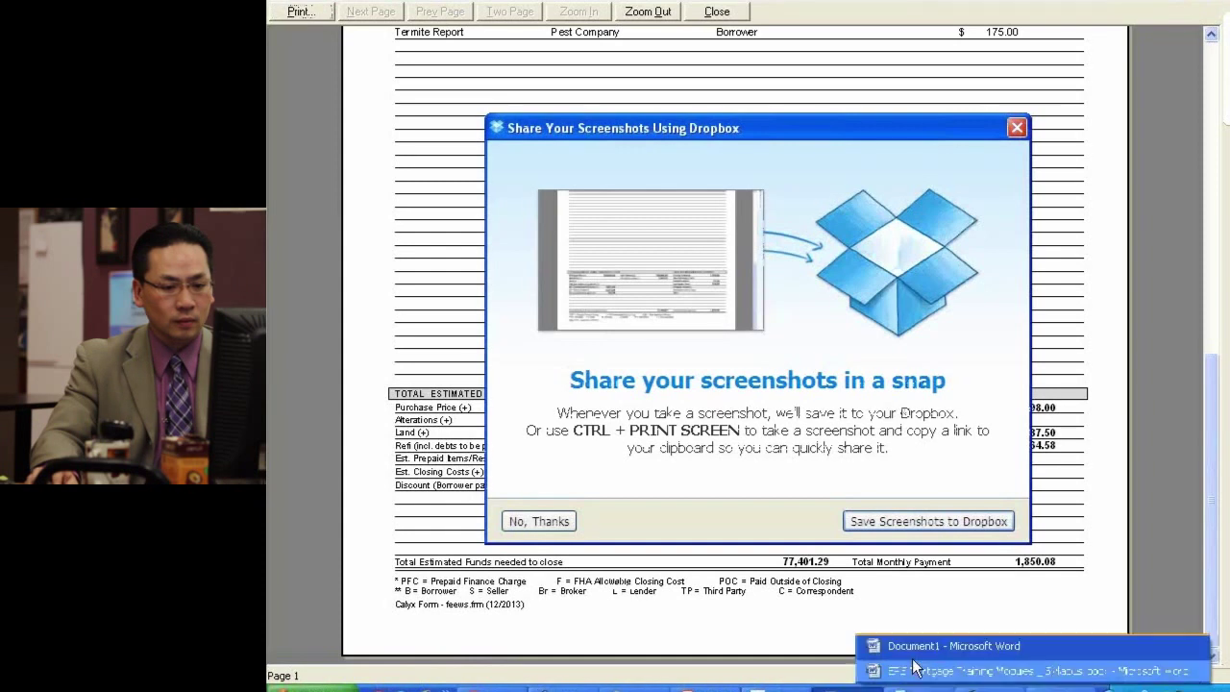
pyautogui.click(539, 521)
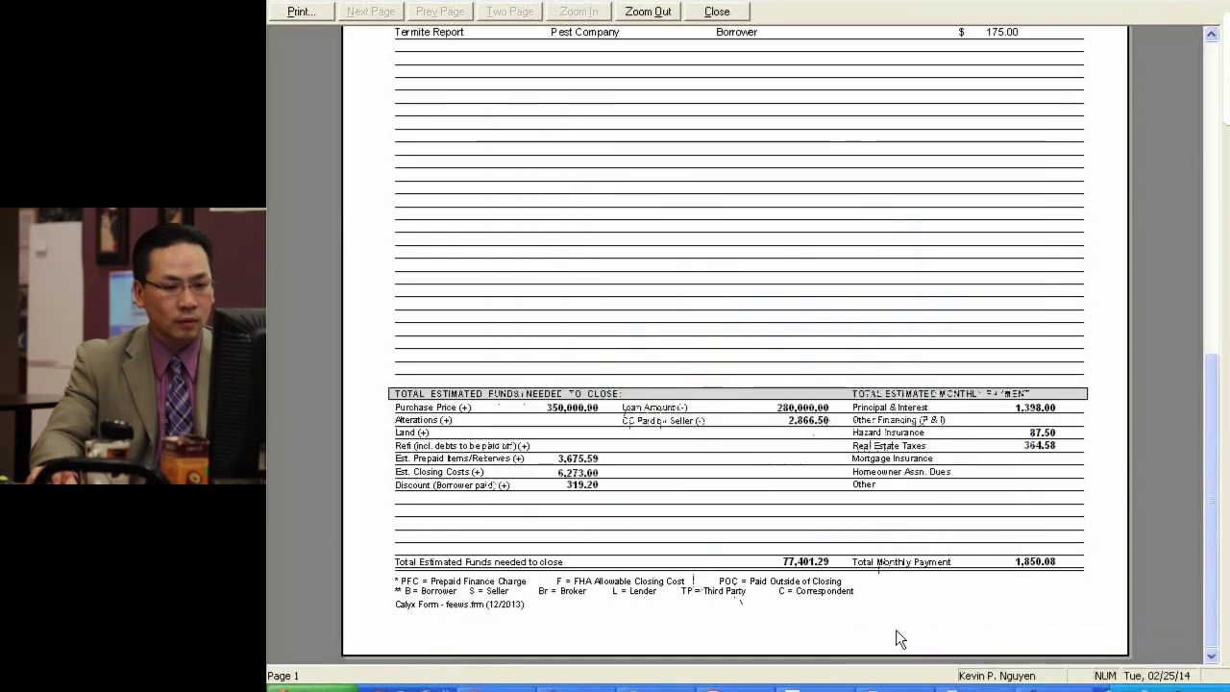
# Step: Return to the cash-to-close Word document and type then erase a trial 100.00
pyautogui.click(944, 686)
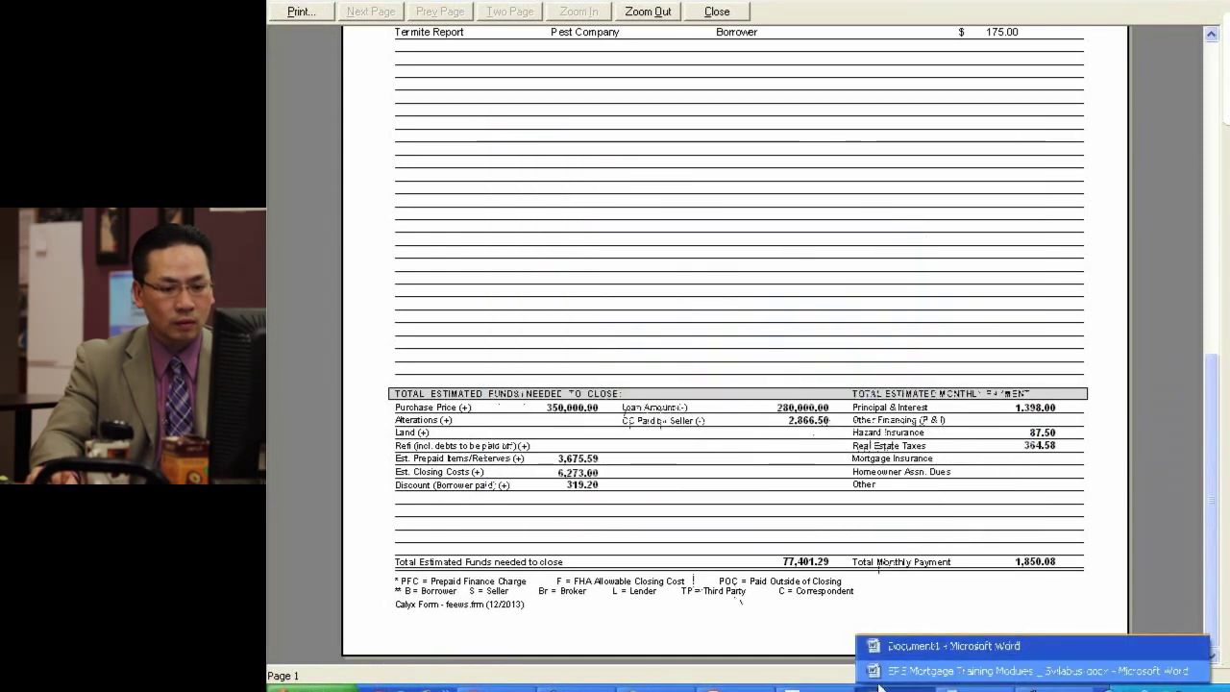
pyautogui.click(922, 646)
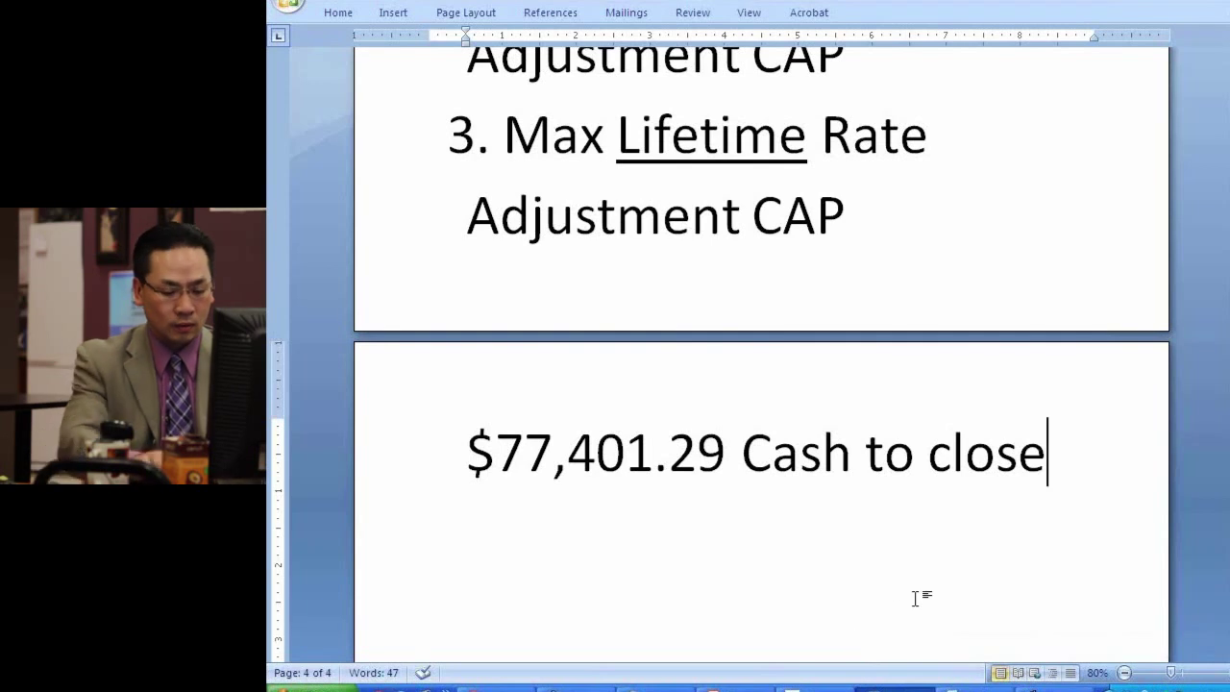
pyautogui.write('100.00')
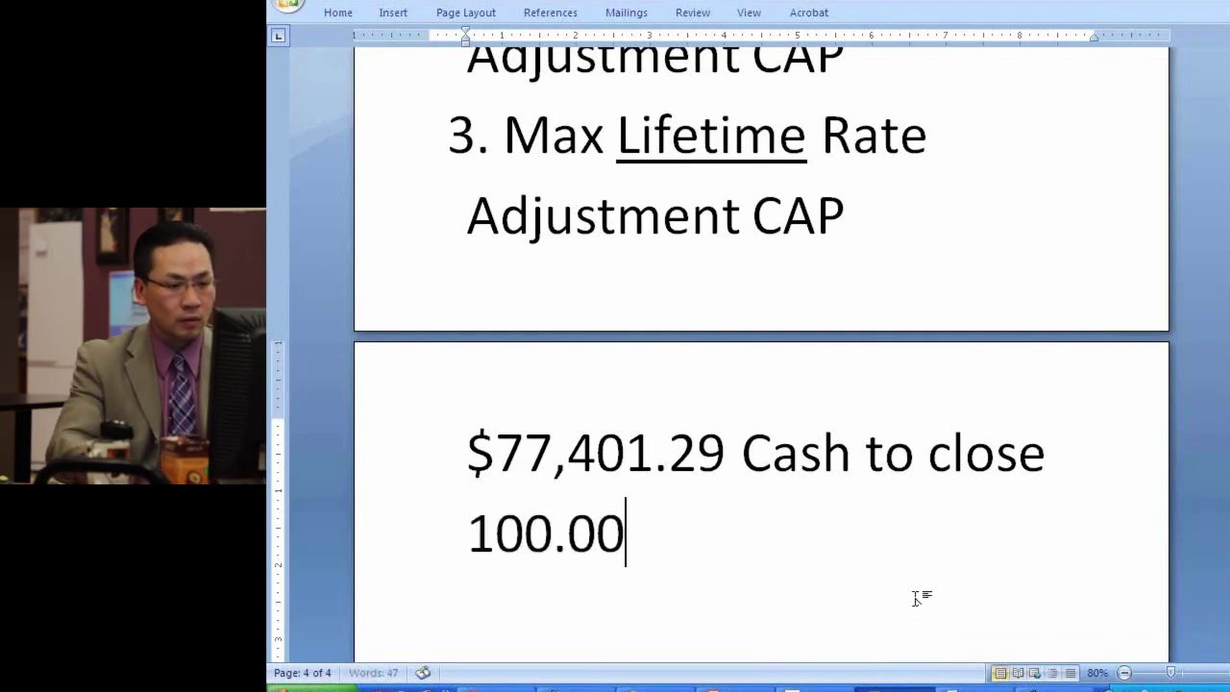
pyautogui.press('BackSpace')
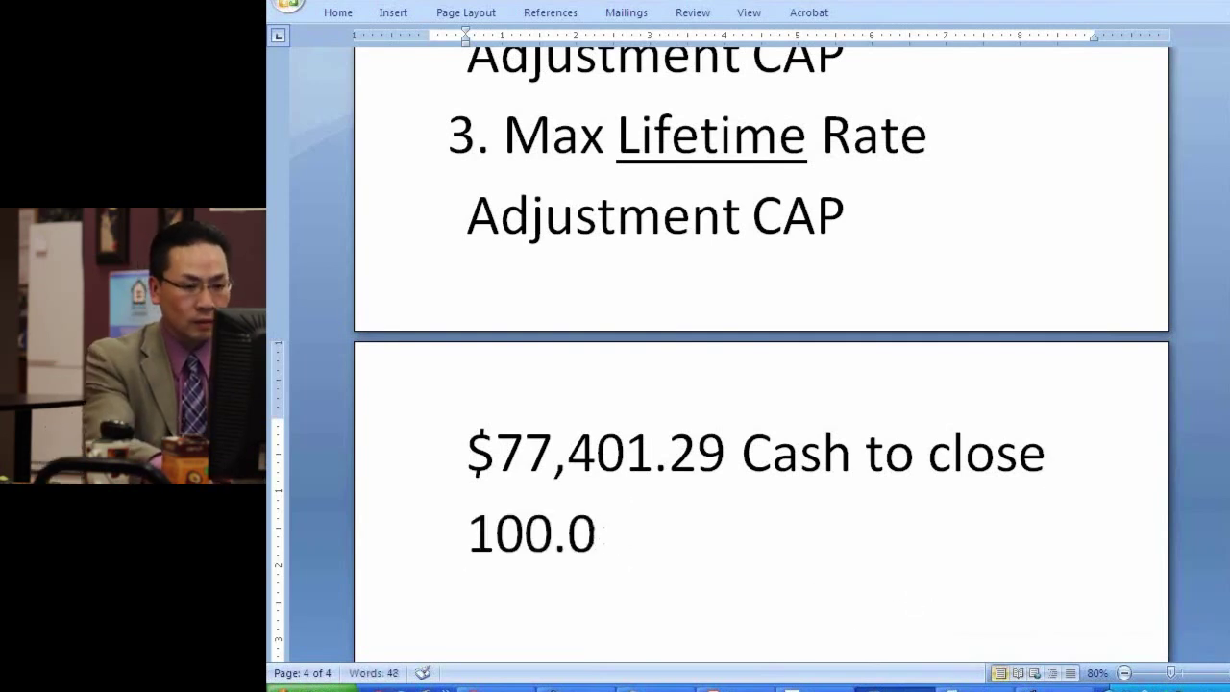
pyautogui.press('BackSpace')
pyautogui.press('BackSpace')
pyautogui.press('BackSpace')
pyautogui.press('BackSpace')
pyautogui.press('BackSpace')
# Step: Zoom the Calyx preview onto the closing-funds totals, then go back to Word
pyautogui.hotkey('alt', 'Tab')
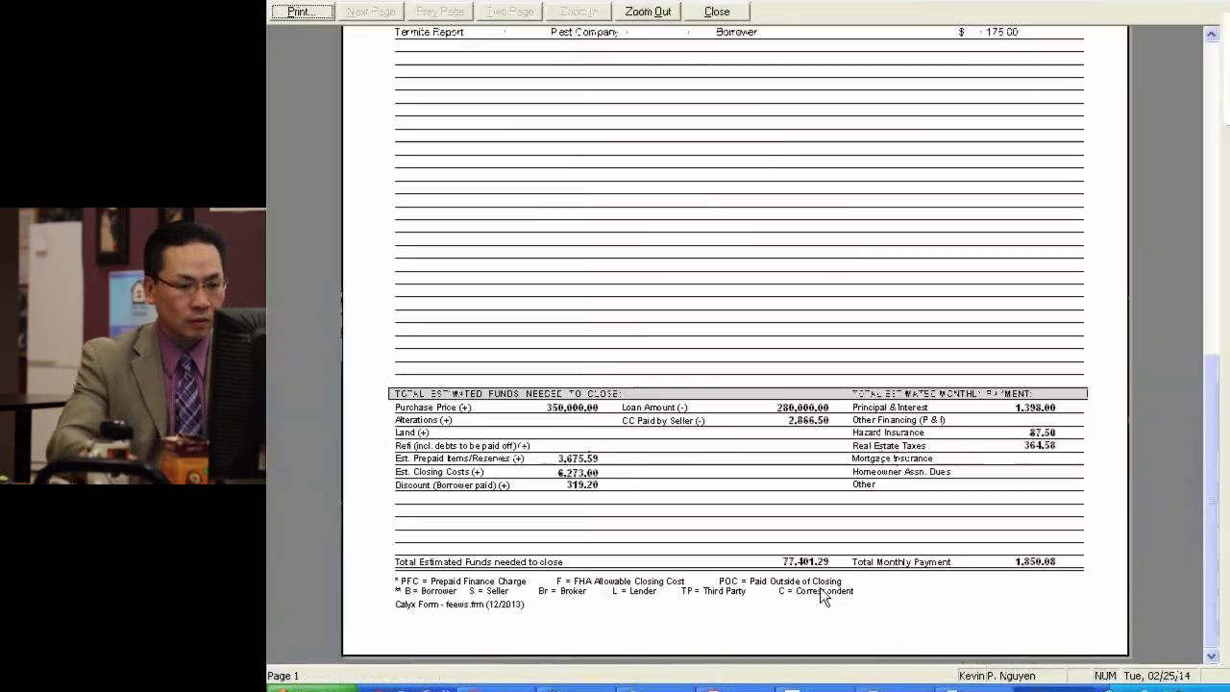
pyautogui.click(762, 530)
pyautogui.click(763, 543)
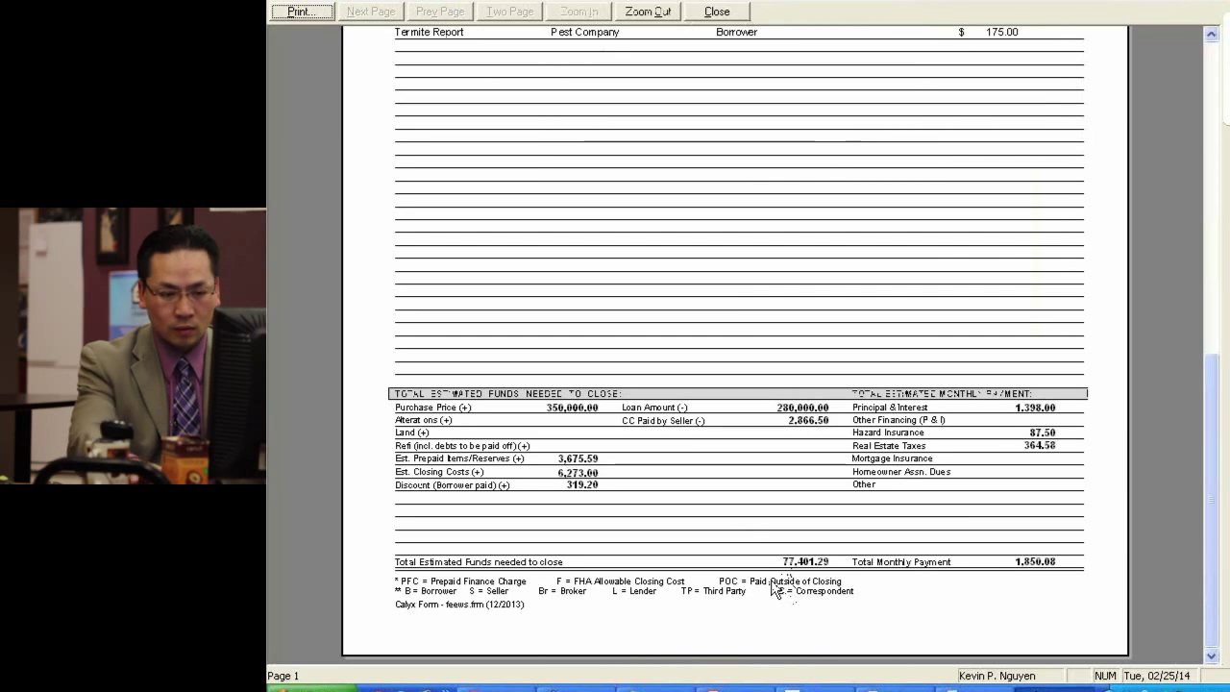
pyautogui.hotkey('alt', 'Tab')
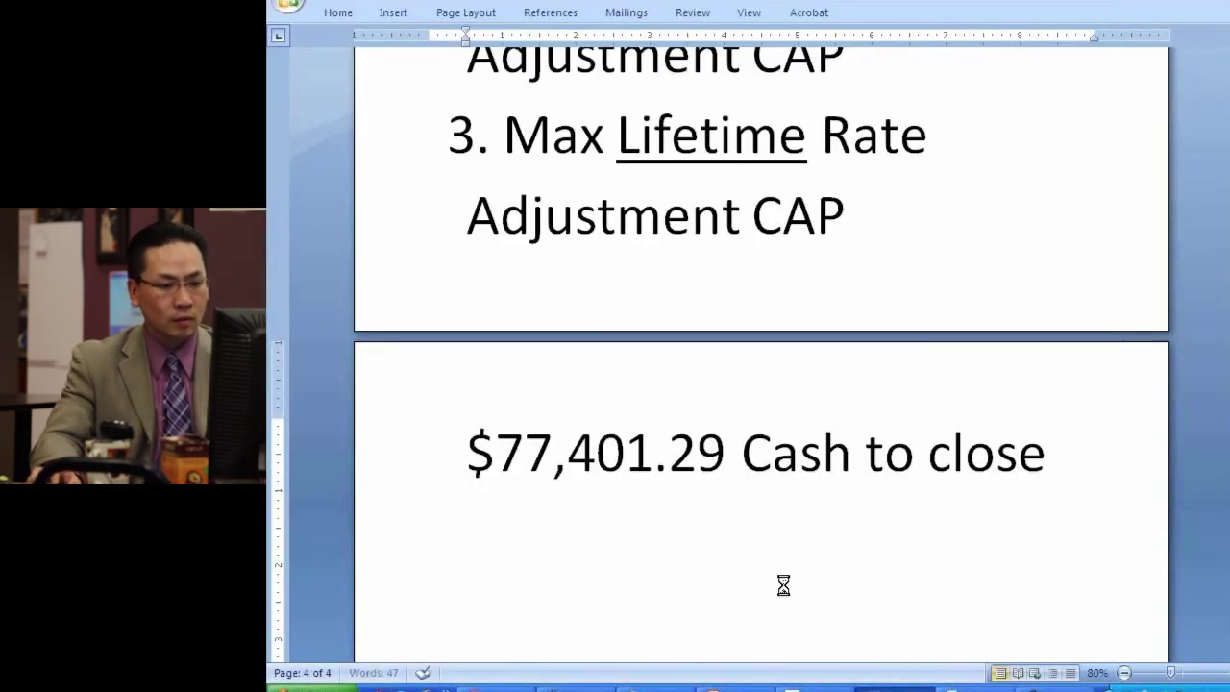
# Step: Paste the preview screenshot onto page 5 in Word and bring the Calyx Point preview forward
pyautogui.hotkey('ctrl', 'v')
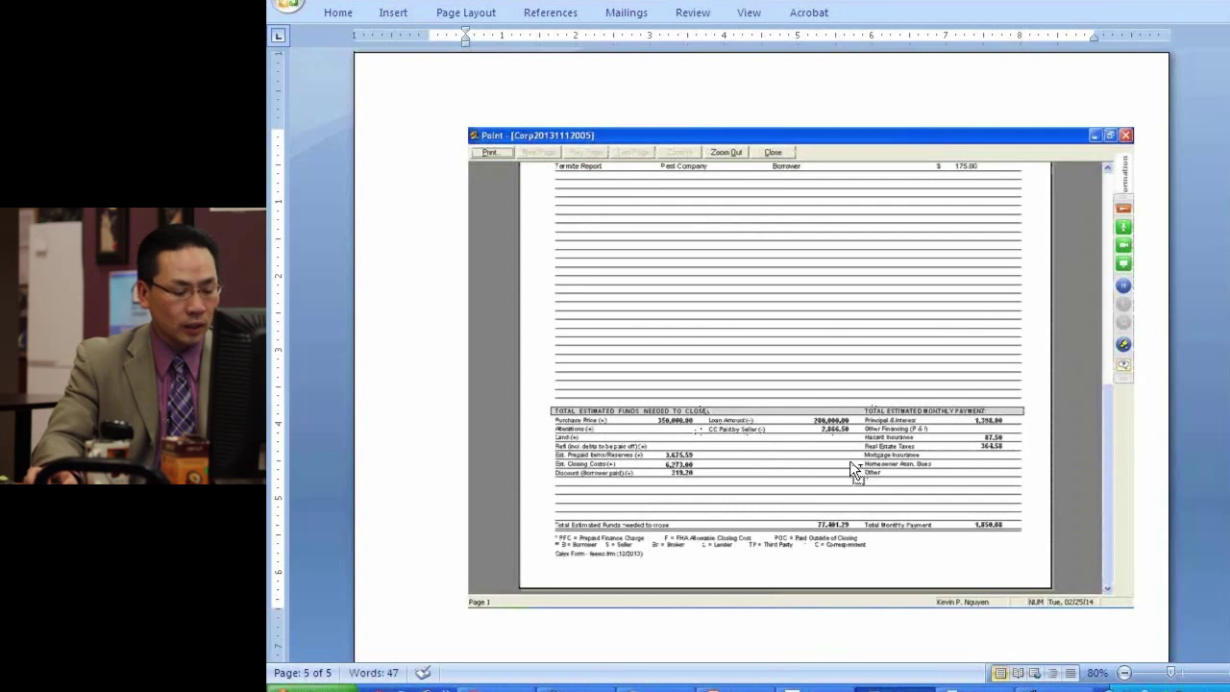
pyautogui.scroll(2, 849, 460)
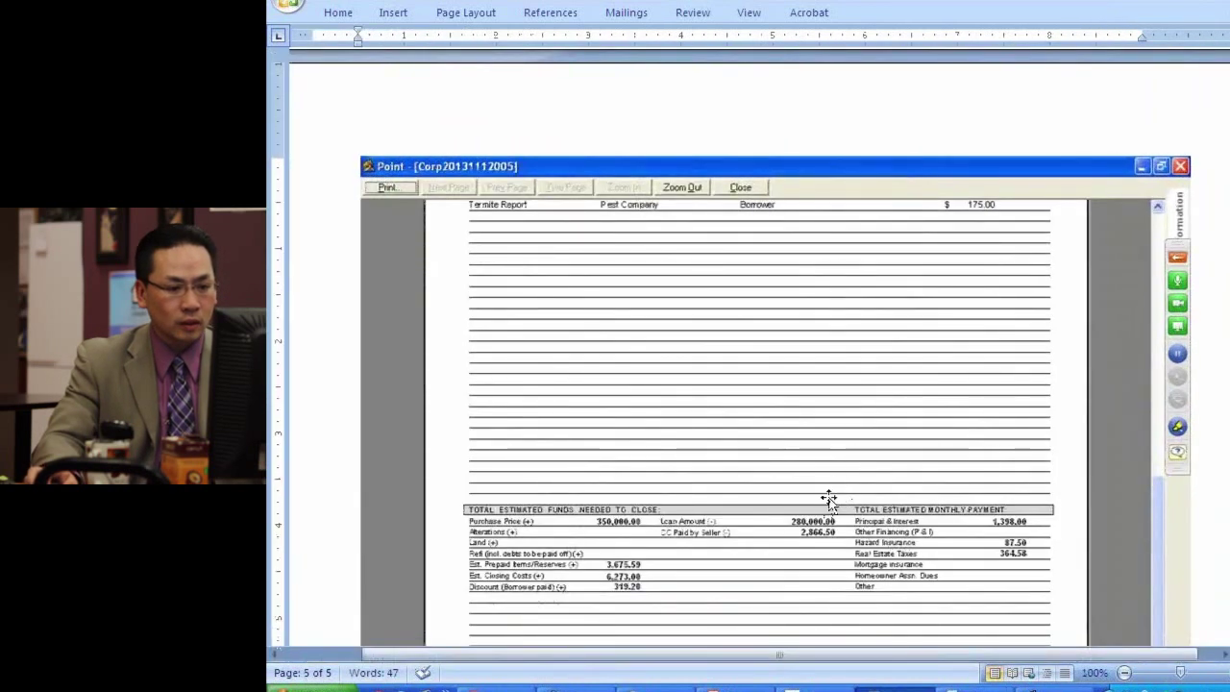
pyautogui.scroll(-1, 817, 459)
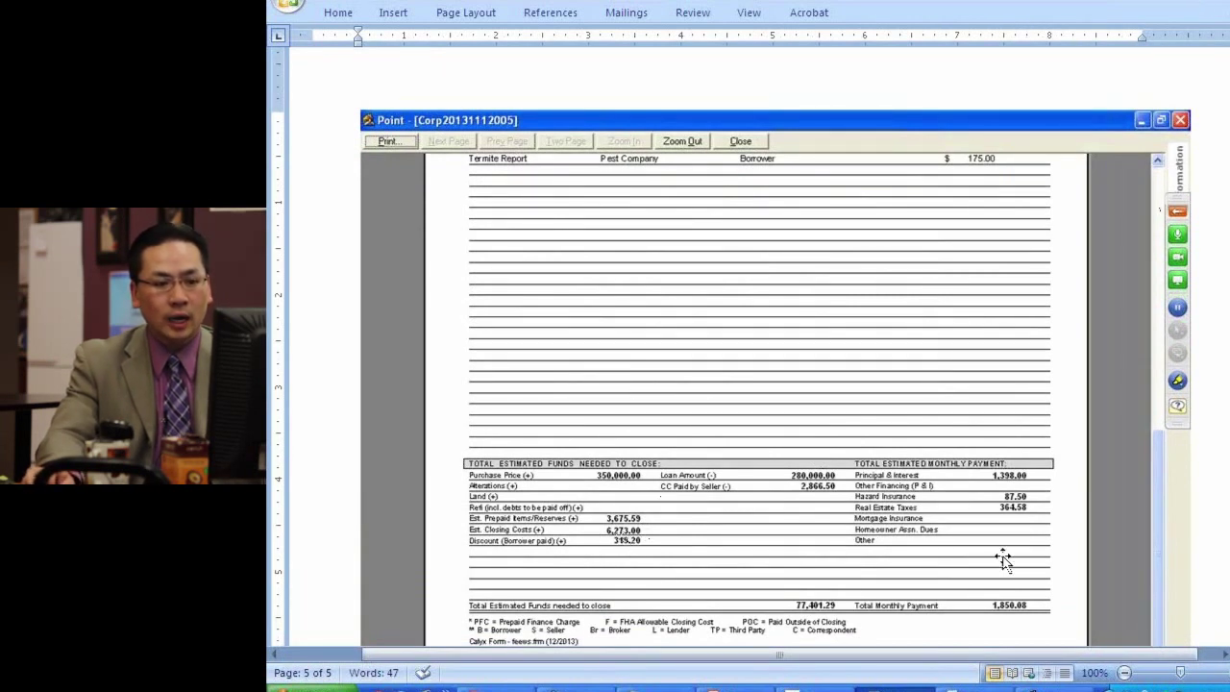
pyautogui.click(1187, 3)
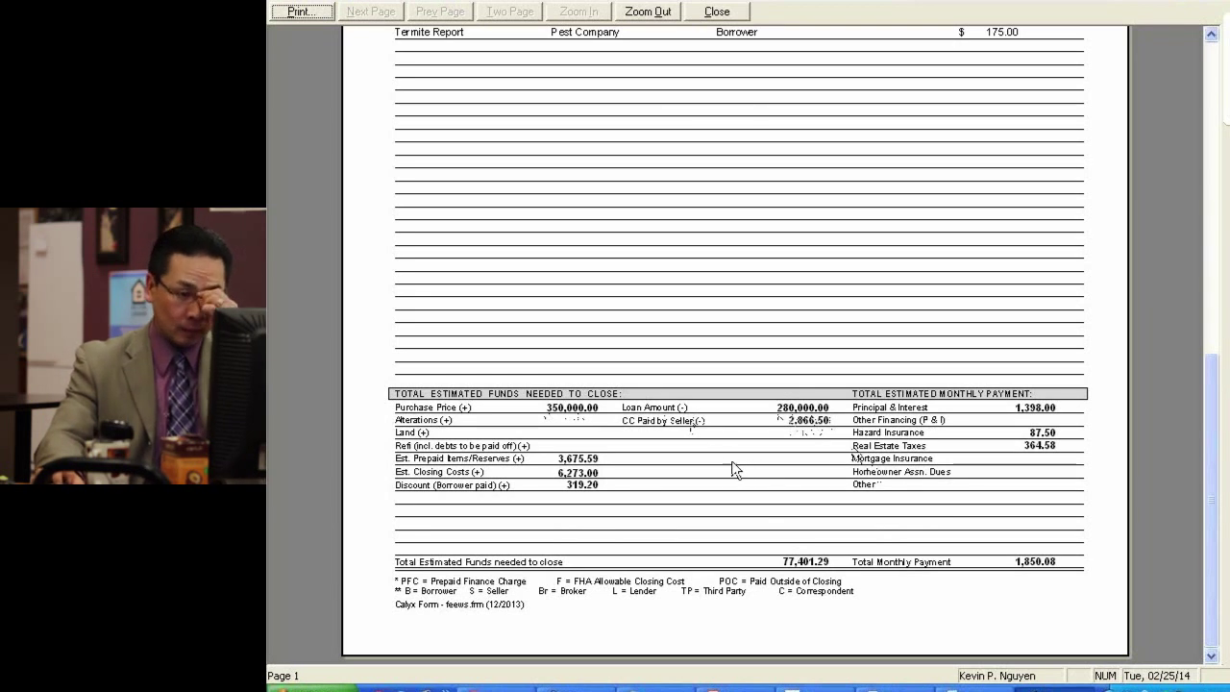
# Step: Close the fees print preview, keep the session alive, then sign out of LoanSifter and close it
pyautogui.click(700, 11)
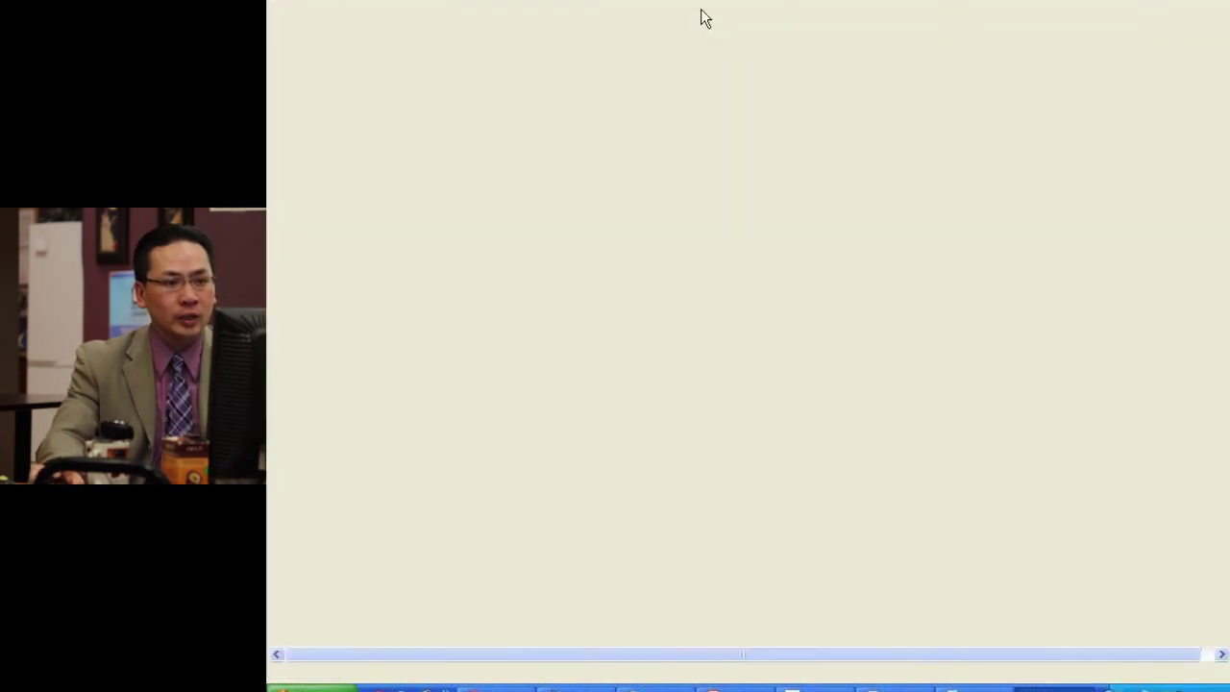
pyautogui.click(664, 396)
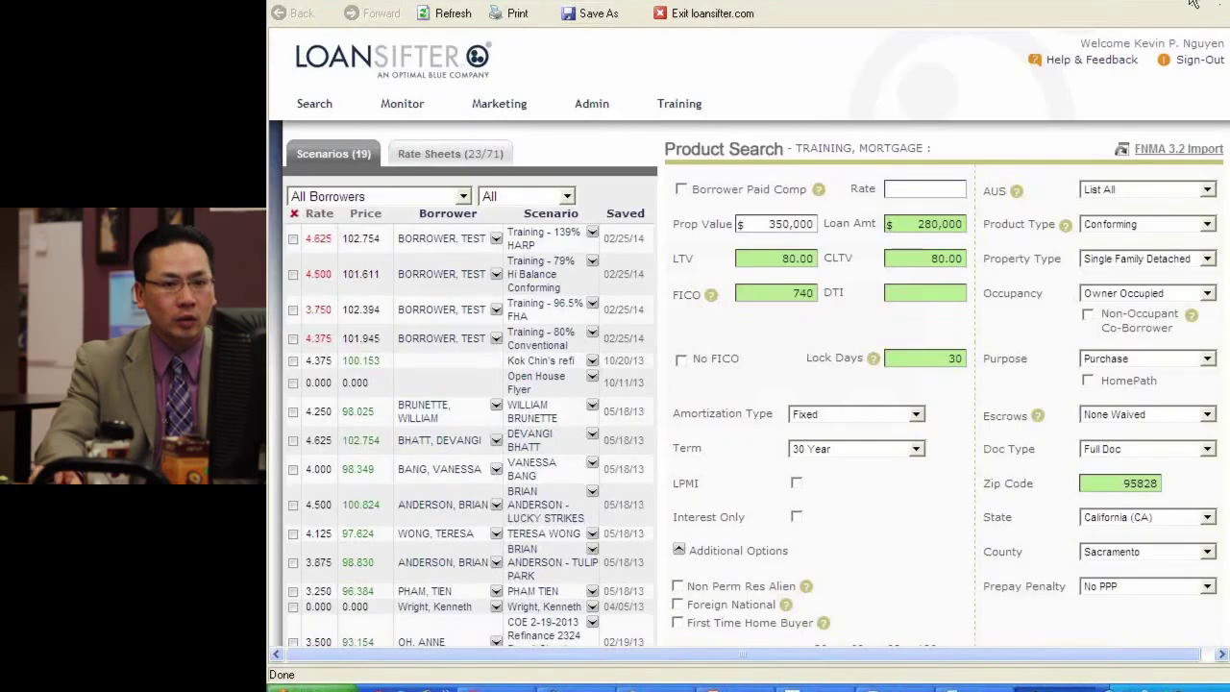
pyautogui.click(1191, 5)
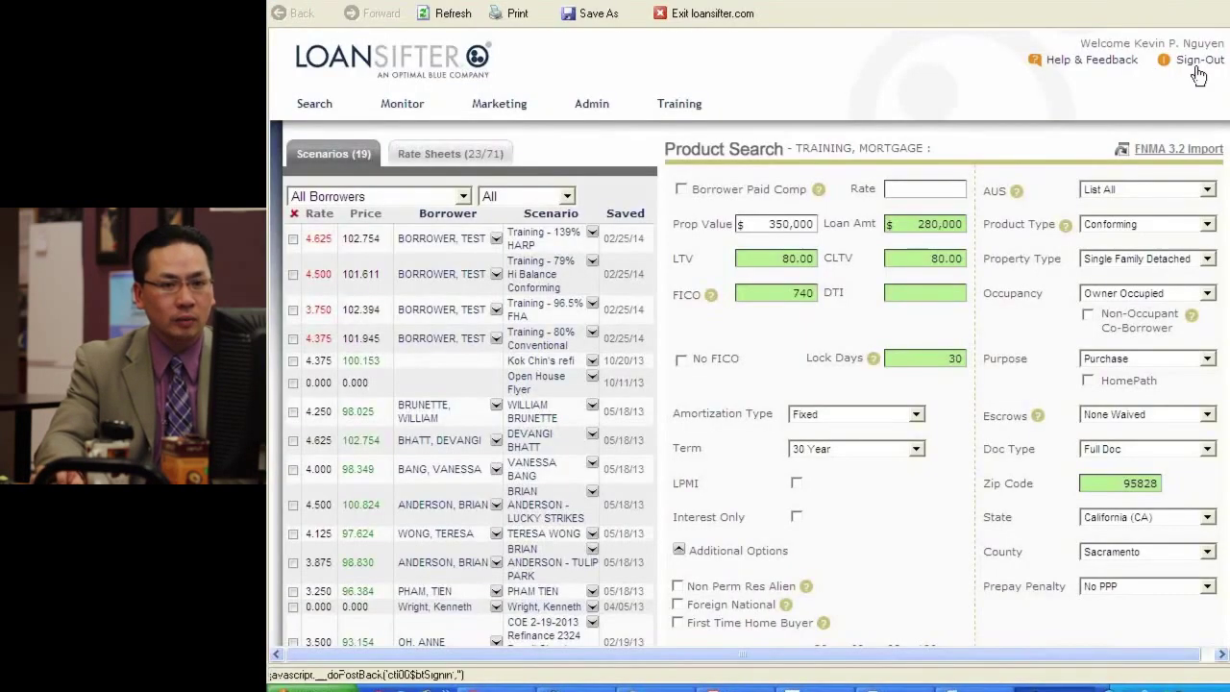
pyautogui.click(1196, 70)
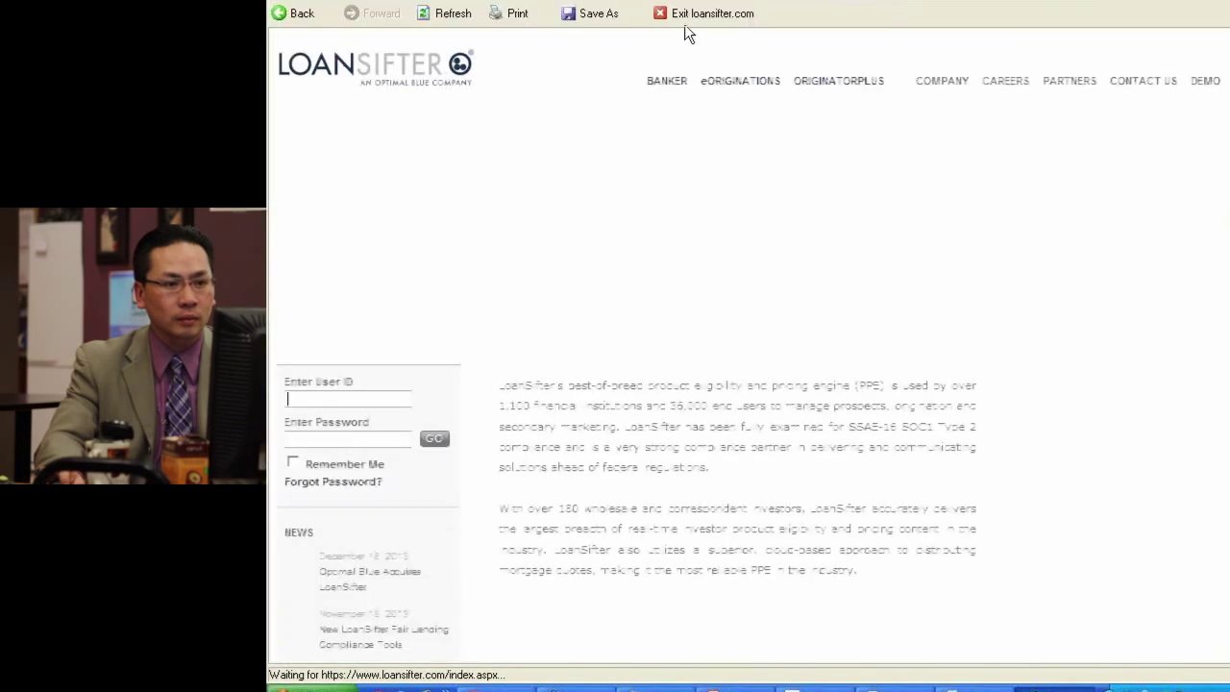
pyautogui.click(686, 23)
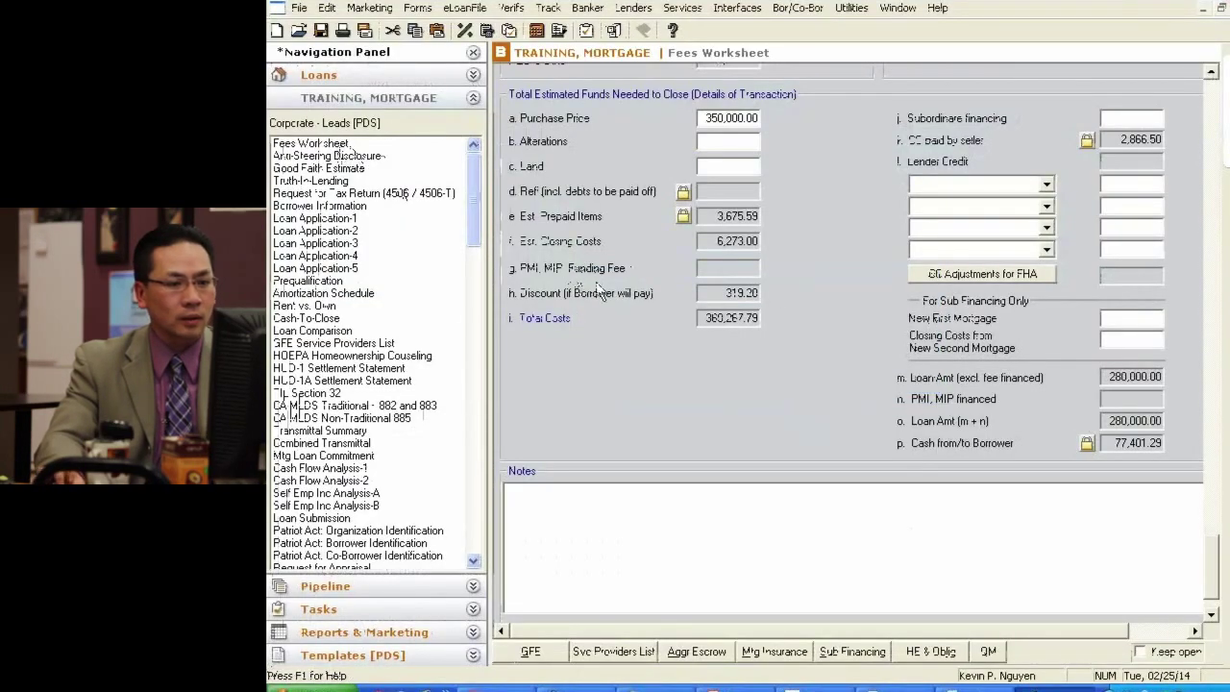
# Step: Uncheck lender-paid compensation to the broker and clear the Lender's Credit percentage and dollar fields
pyautogui.scroll(20, 613, 413)
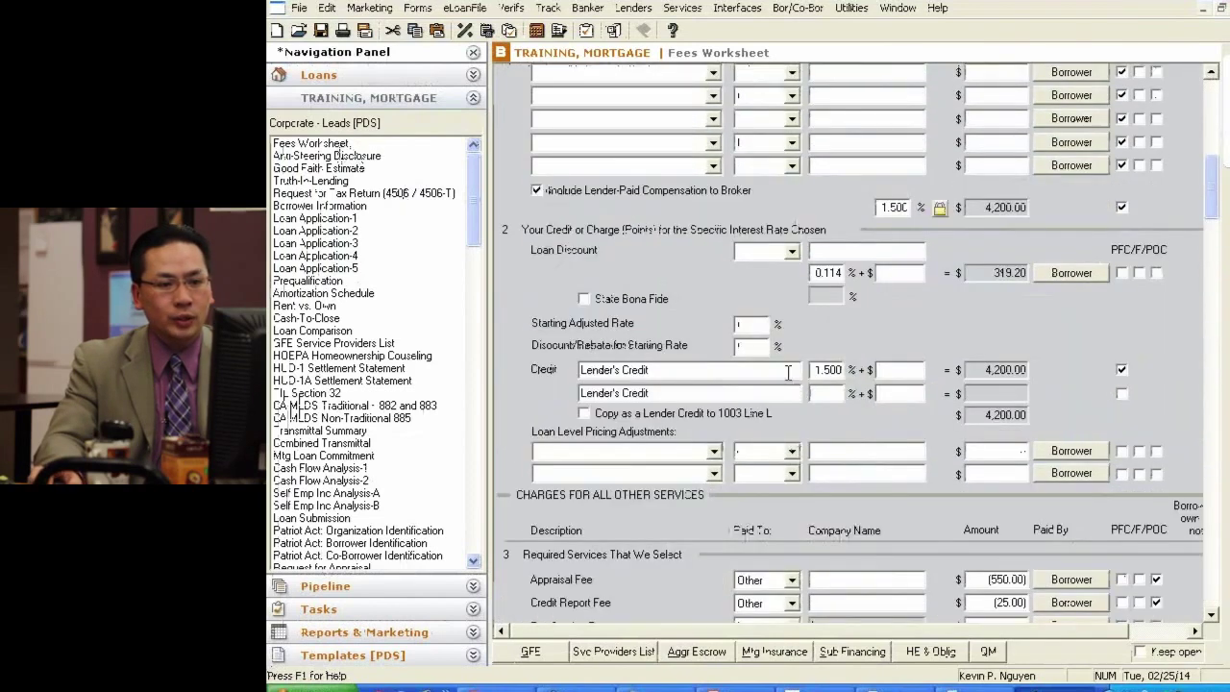
pyautogui.click(624, 191)
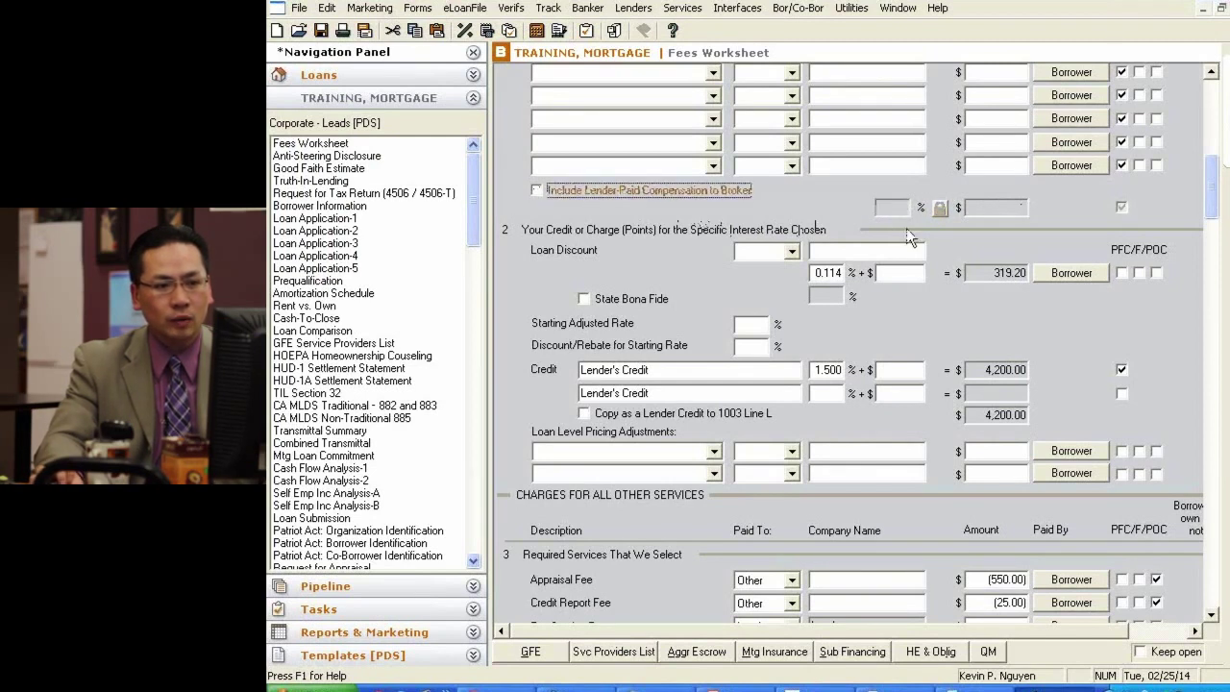
pyautogui.click(811, 370)
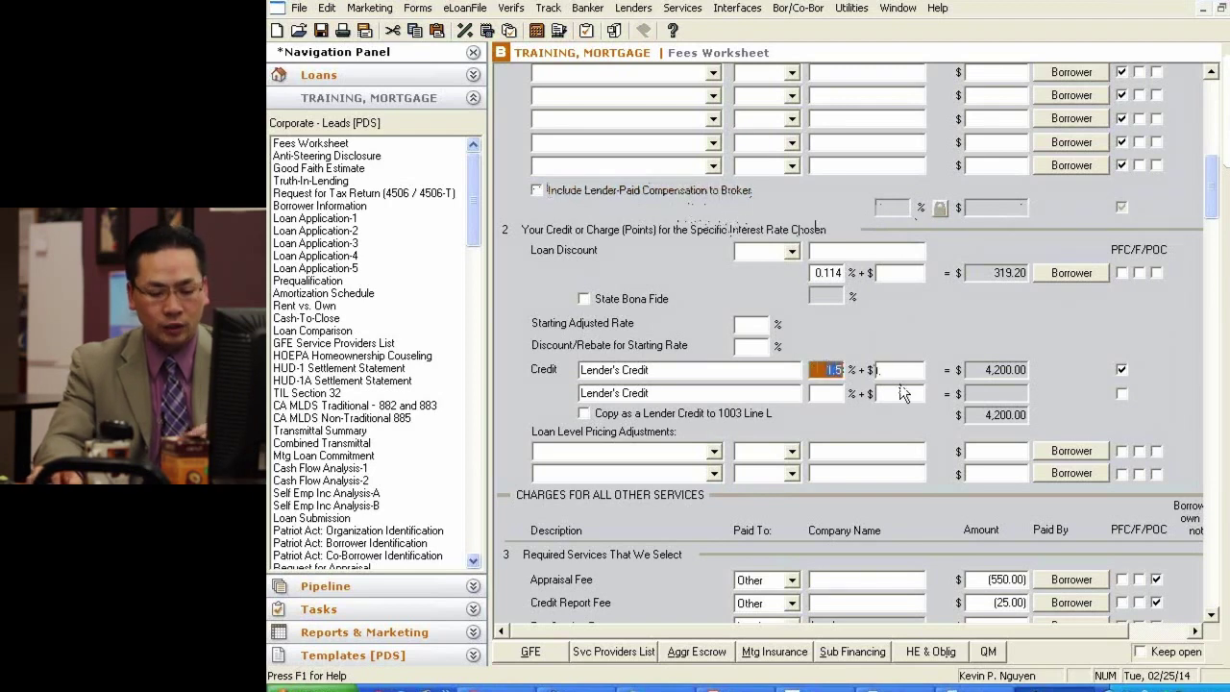
pyautogui.click(878, 370)
pyautogui.scroll(3, 845, 336)
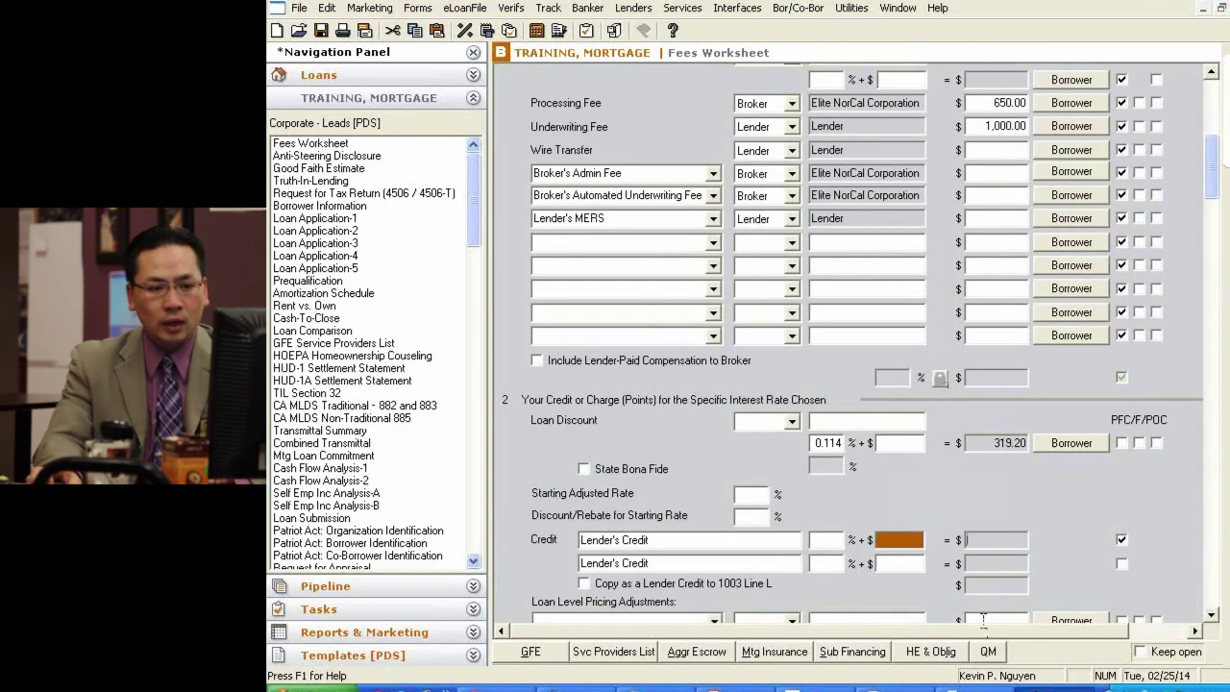
# Step: Consult the lender's rate sheet PDF, then return to edit the Processing Fee amount
pyautogui.click(893, 688)
pyautogui.click(893, 621)
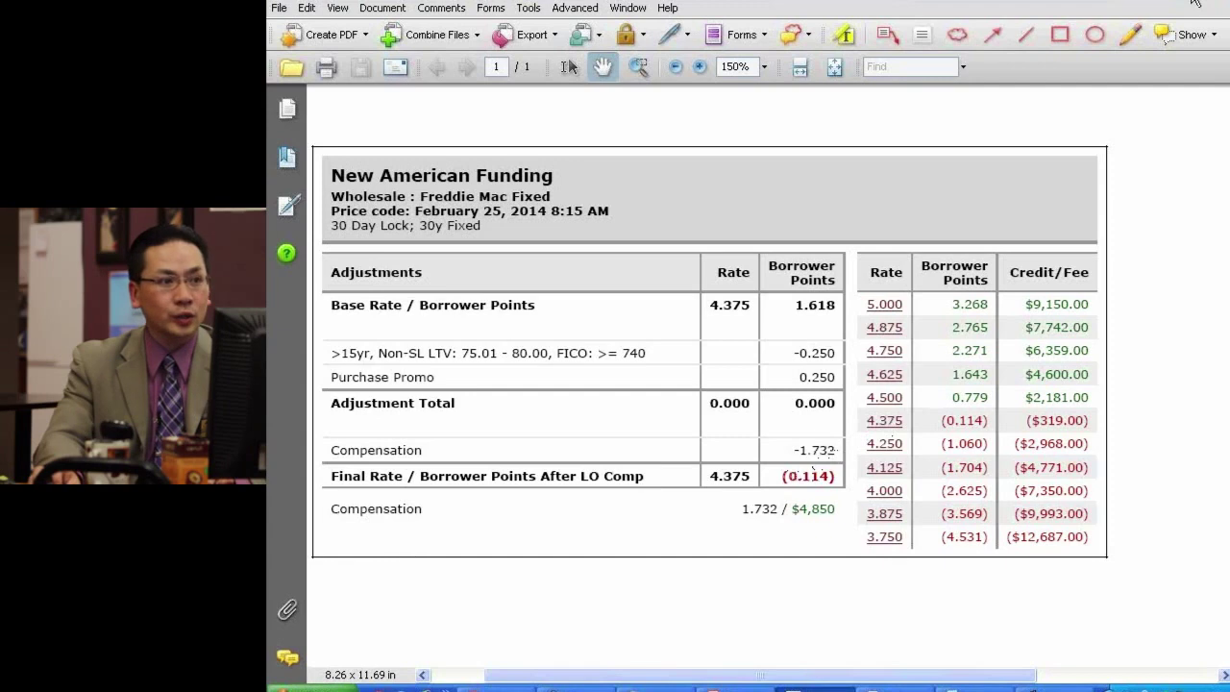
pyautogui.hotkey('alt', 'Tab')
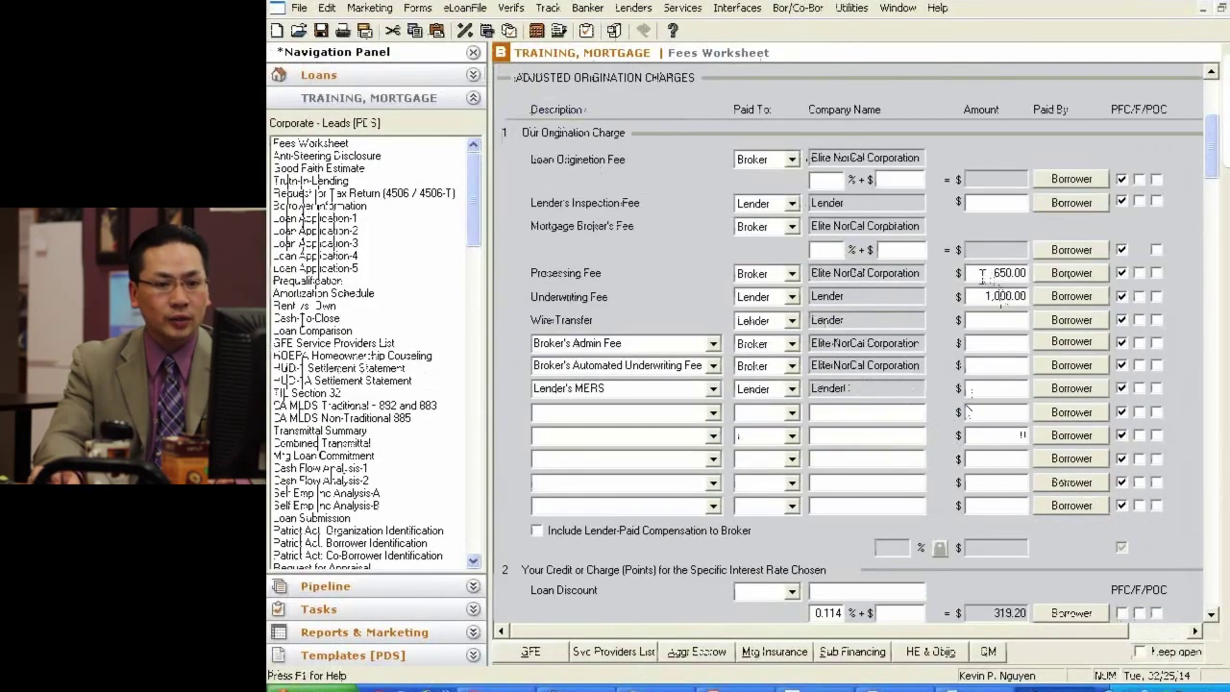
pyautogui.click(985, 275)
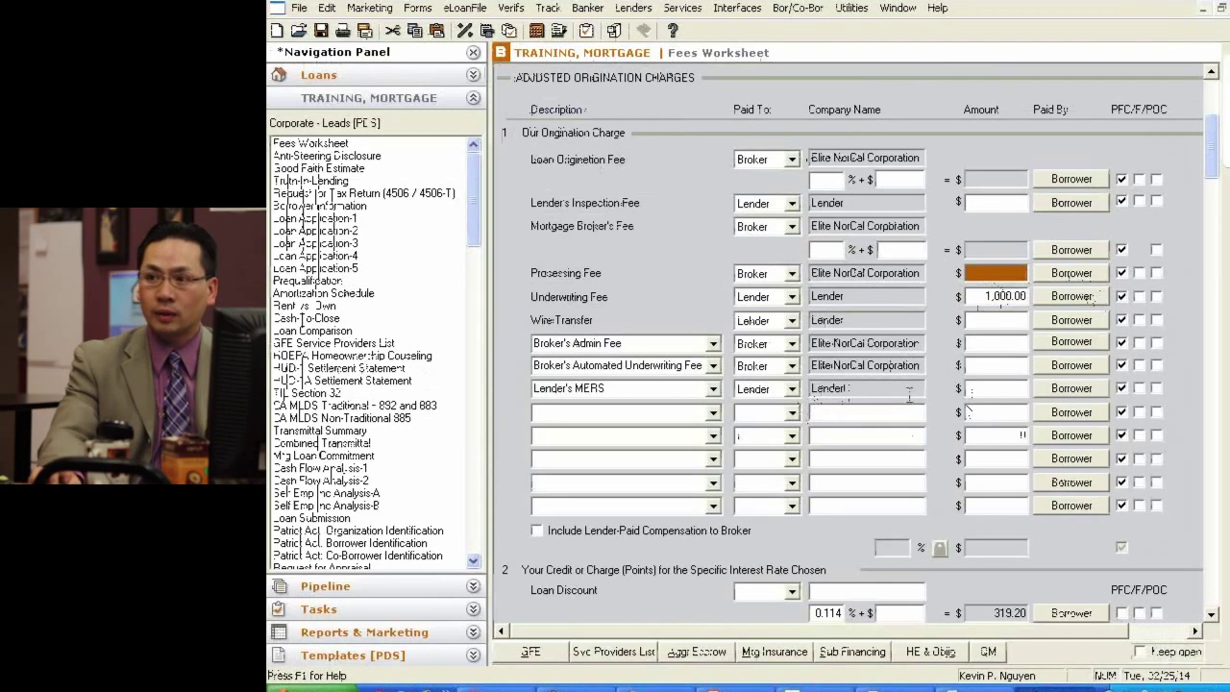
# Step: Review the Wire Transfer, loan discount, Lender's Credit and Processing Fee fields
pyautogui.click(972, 320)
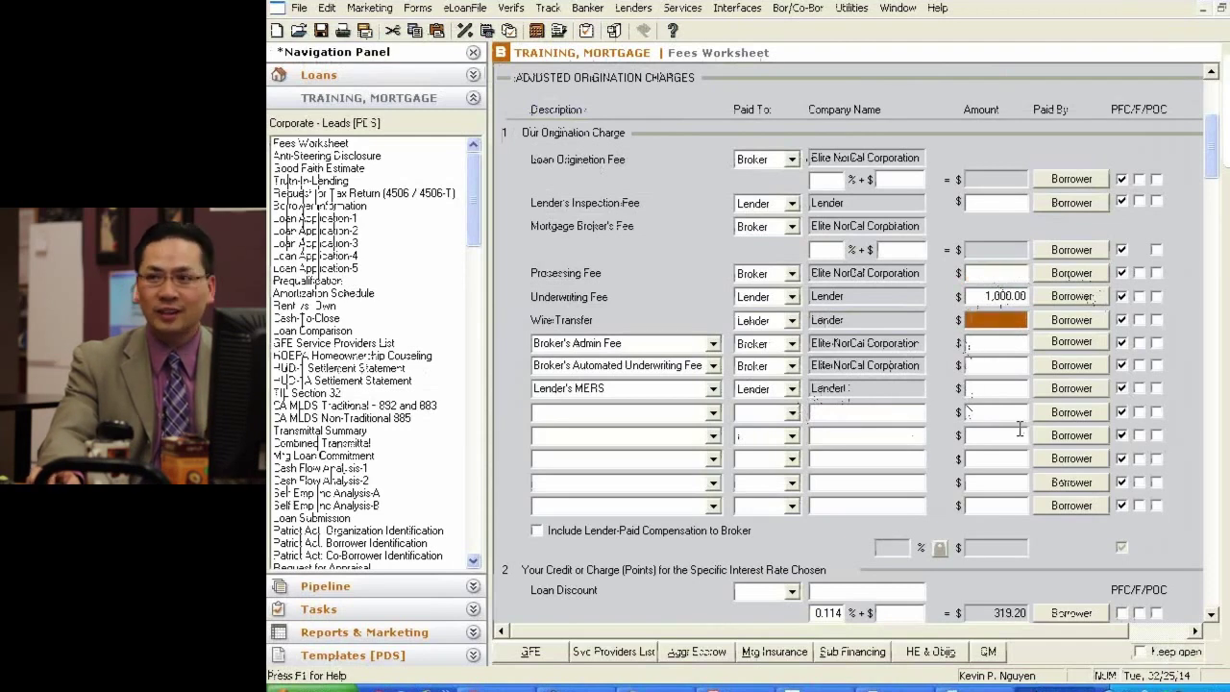
pyautogui.scroll(-3, 1021, 423)
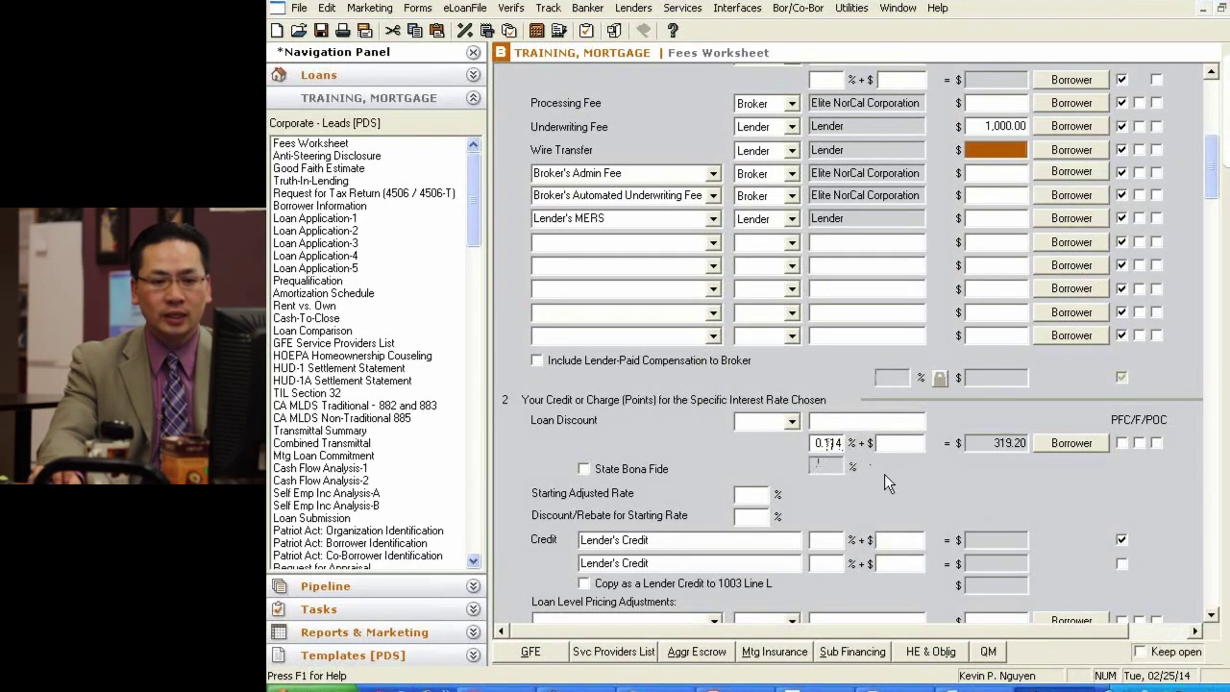
pyautogui.click(971, 289)
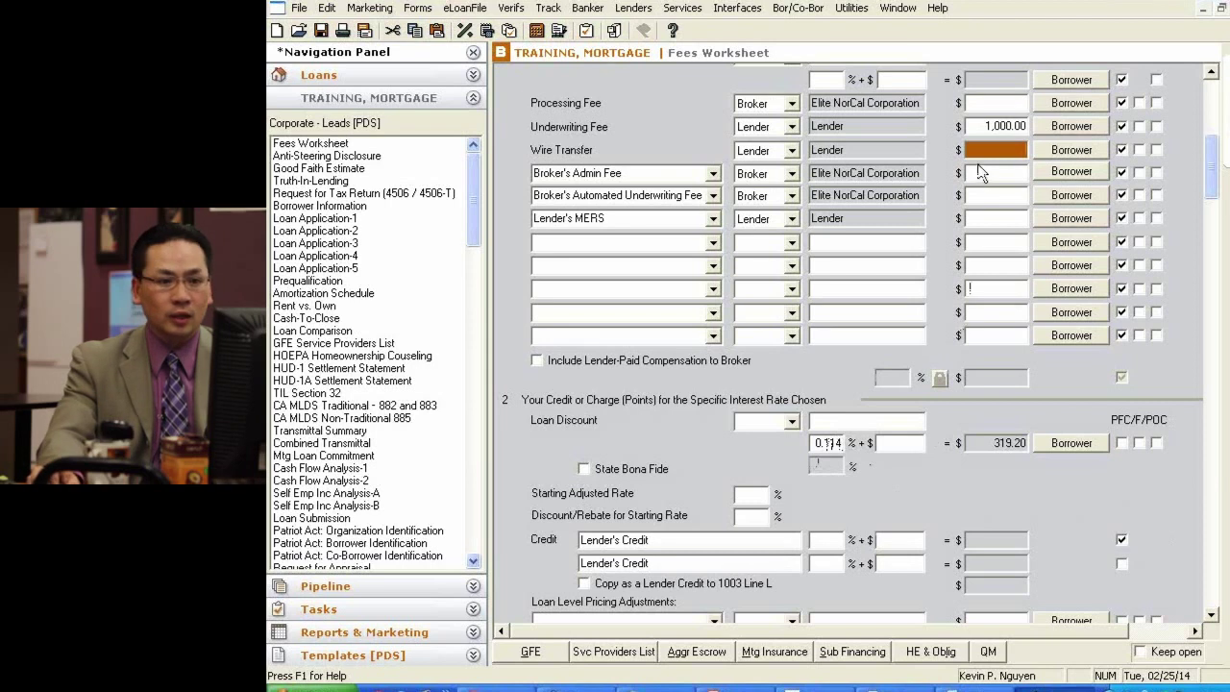
pyautogui.click(904, 450)
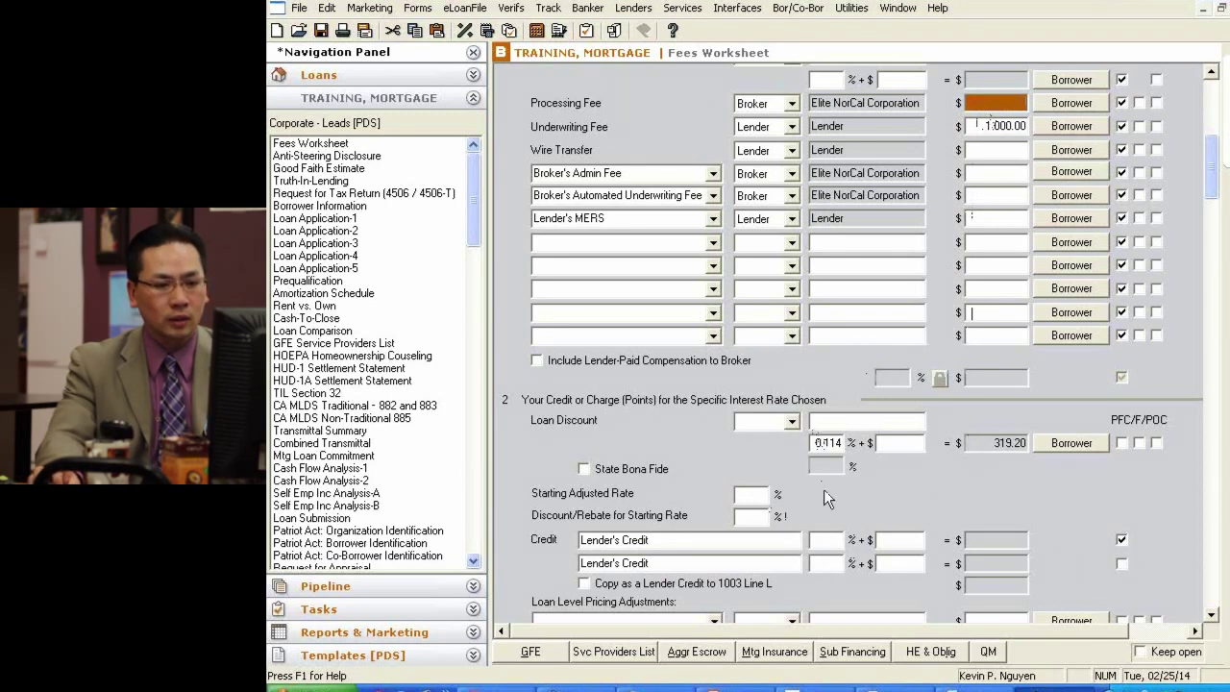
pyautogui.click(821, 563)
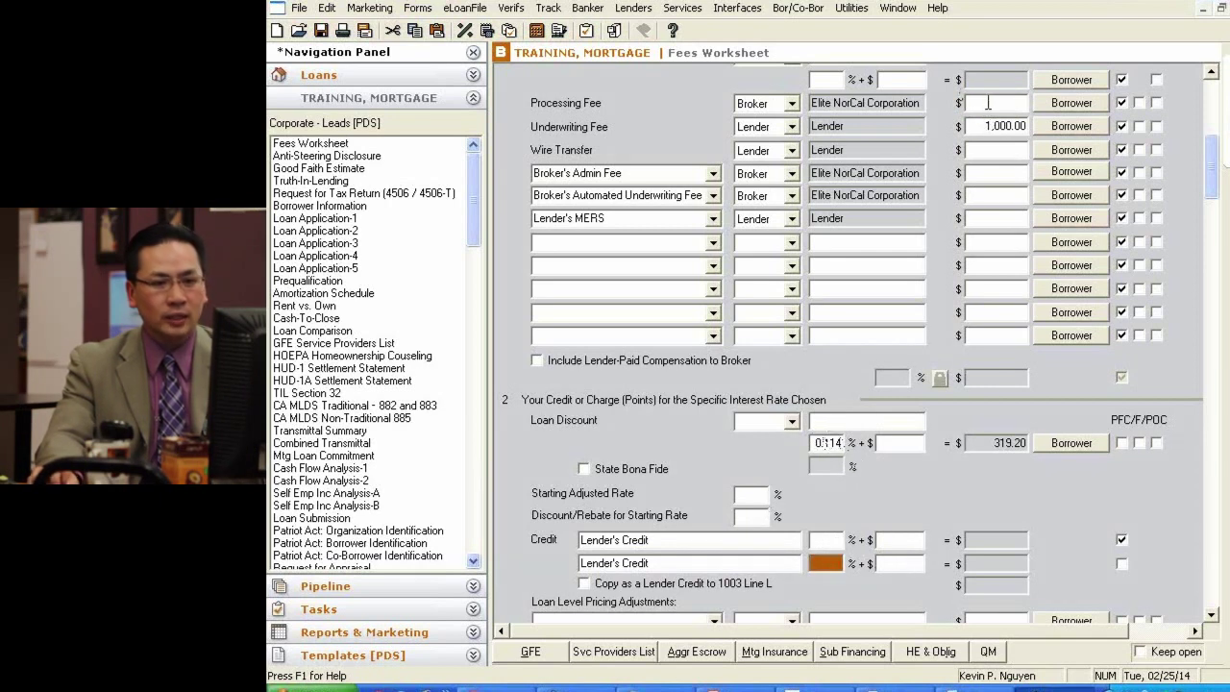
pyautogui.click(984, 110)
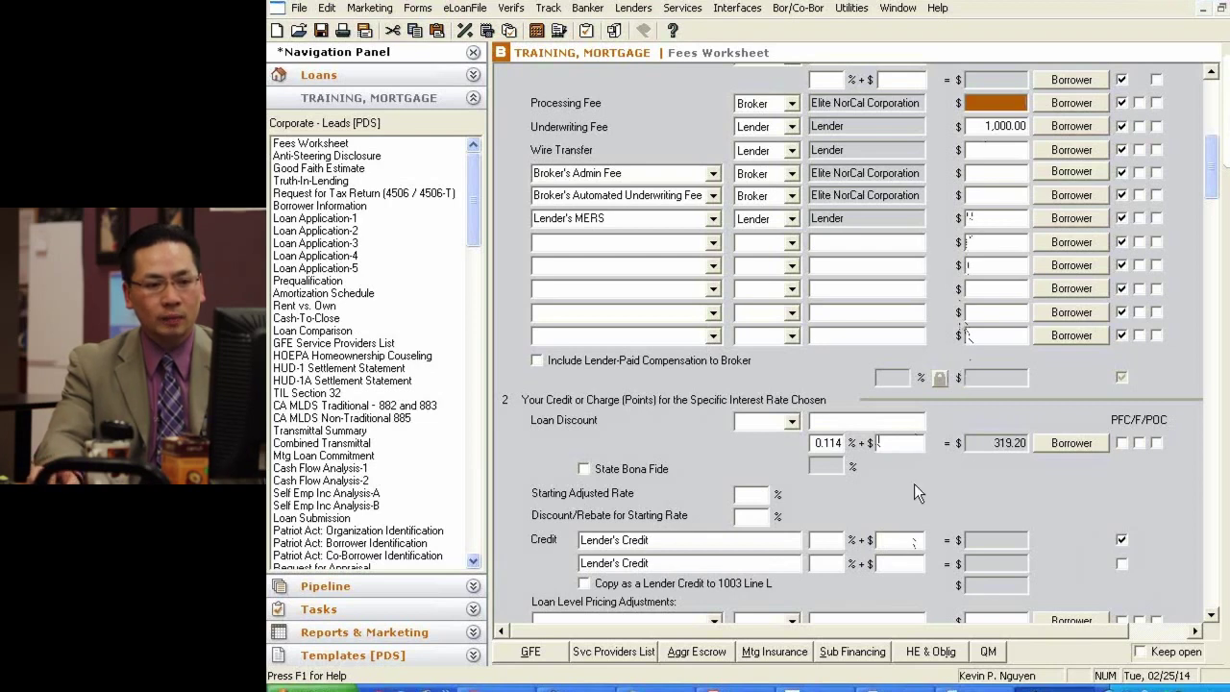
pyautogui.scroll(-3, 914, 476)
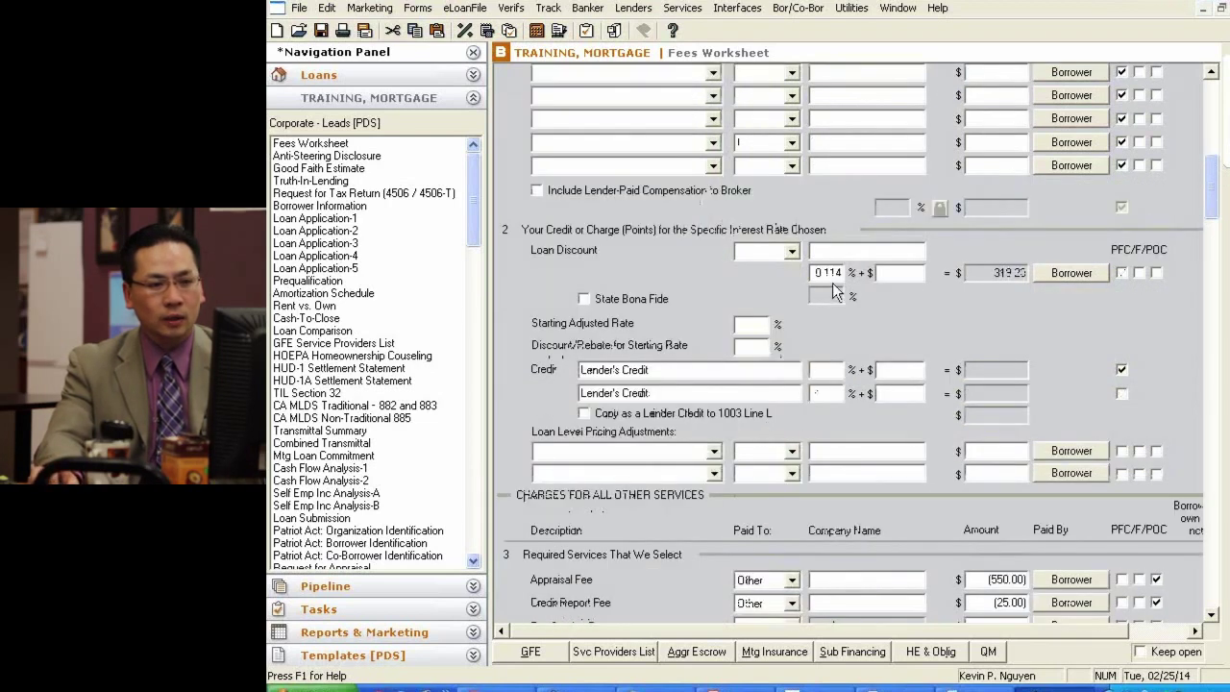
pyautogui.scroll(3, 853, 285)
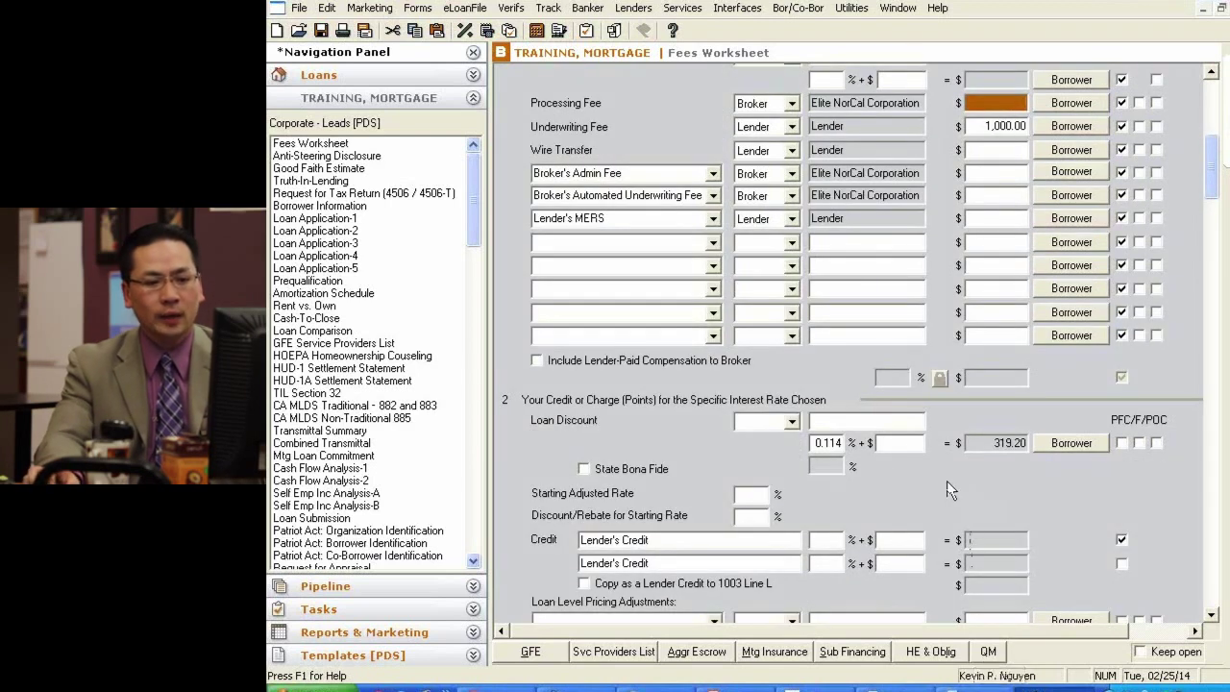
# Step: Re-include lender-paid compensation to the broker at 1.500%, then move to the Lender's Credit percentage
pyautogui.click(651, 362)
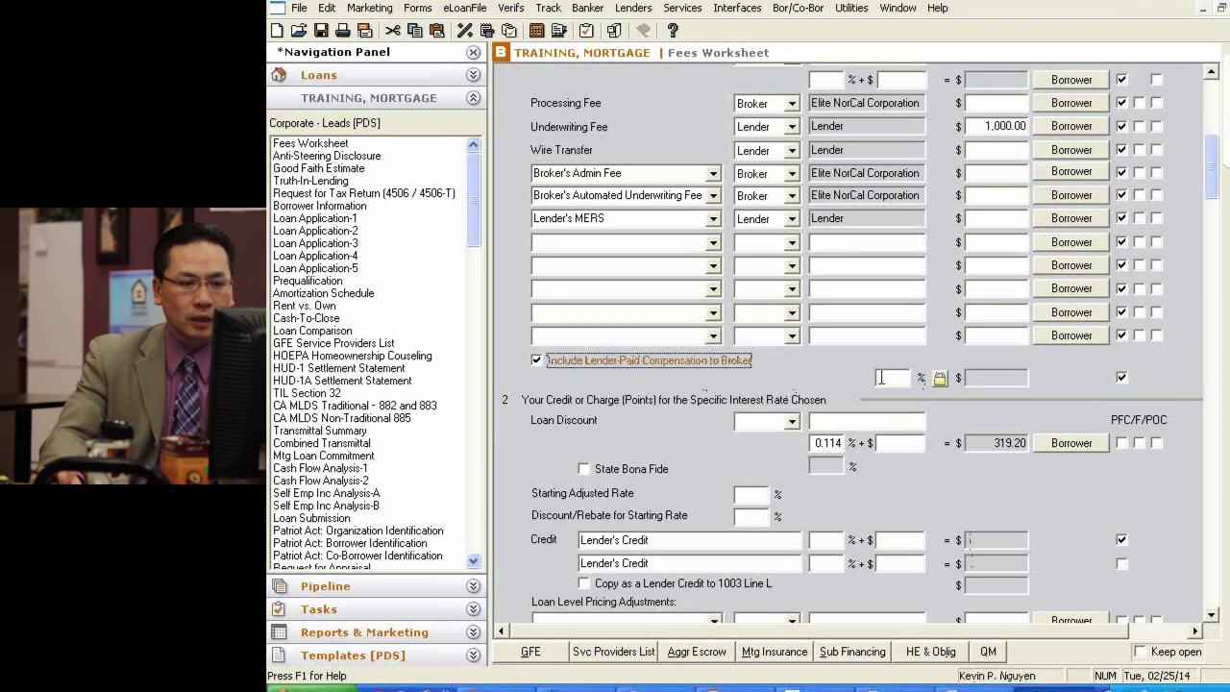
pyautogui.write('1.5')
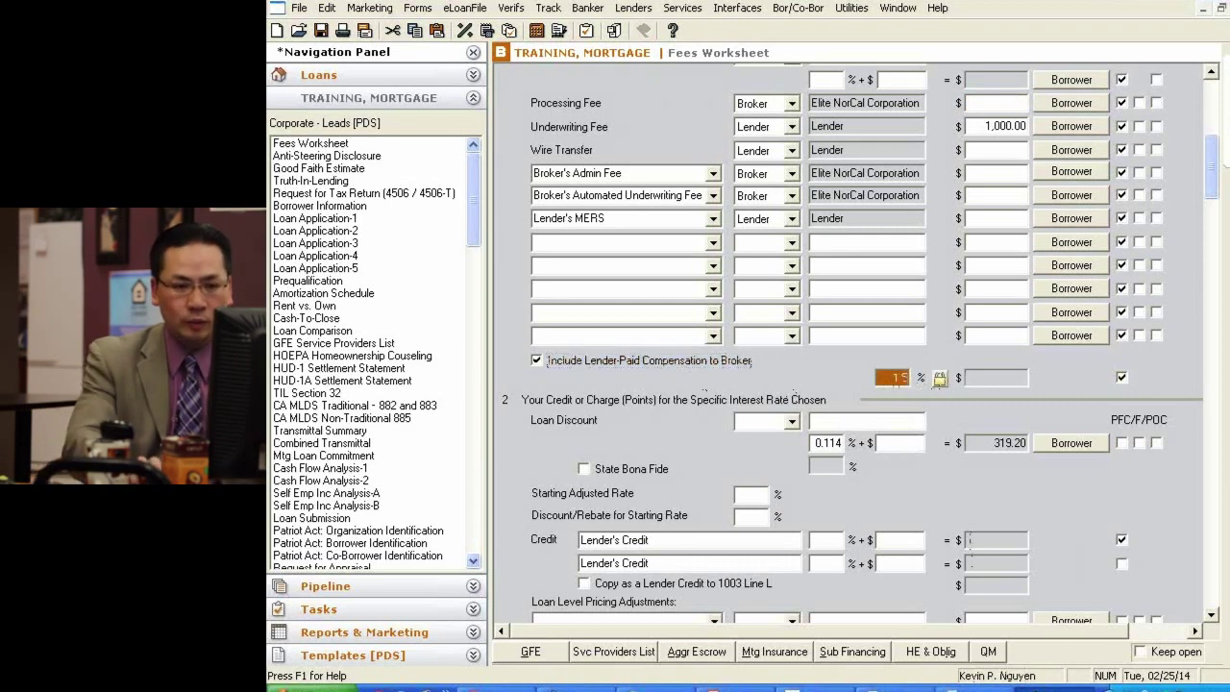
pyautogui.press('Tab')
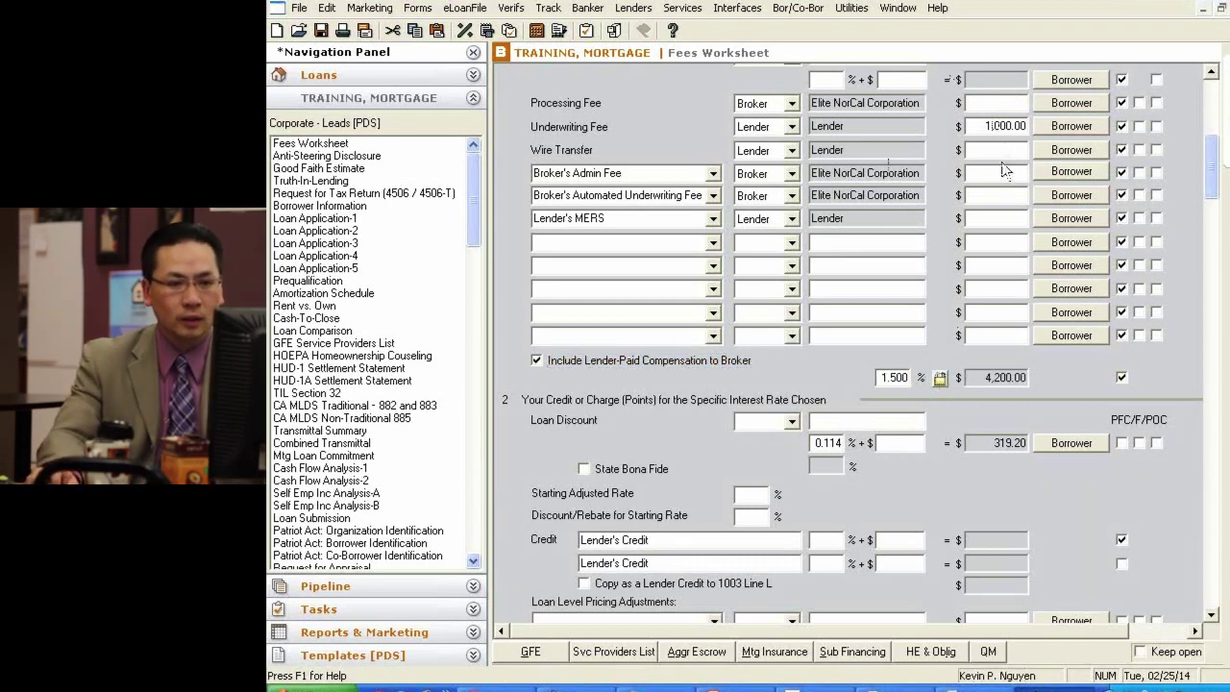
pyautogui.click(816, 541)
# Step: Enter a 1.500% lender's credit and a 650.00 Processing Fee on the Fees Worksheet
pyautogui.write('1.5')
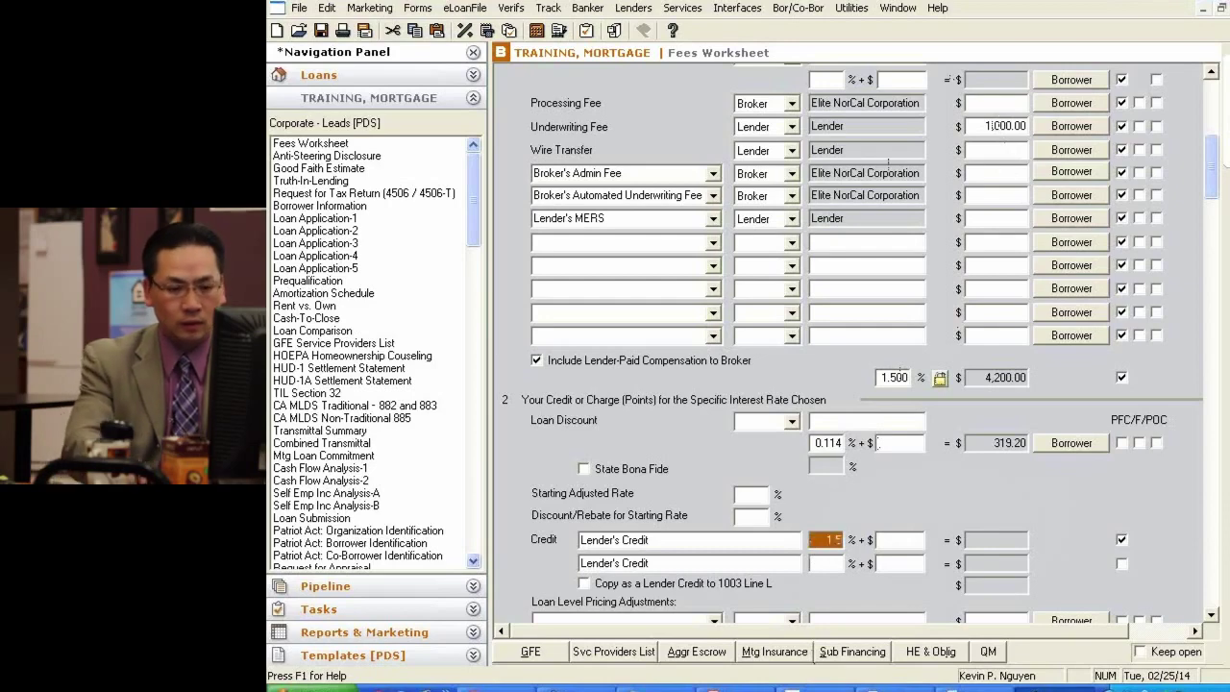
pyautogui.press('Tab')
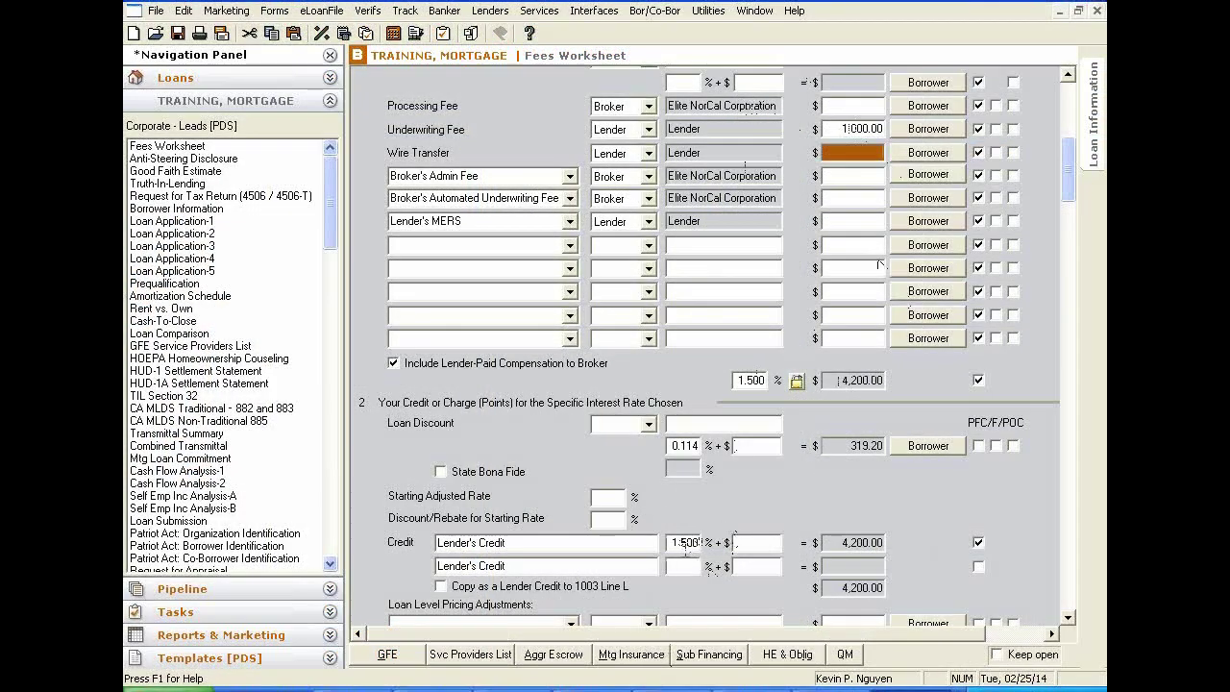
pyautogui.click(685, 543)
pyautogui.click(834, 104)
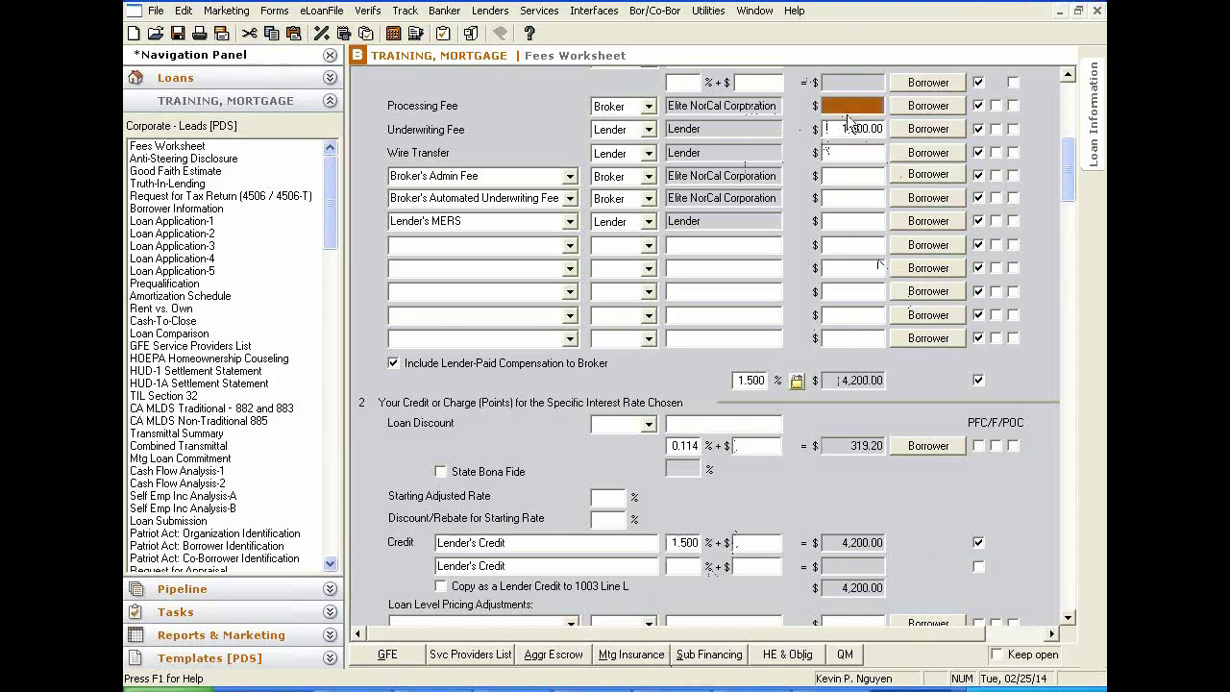
pyautogui.write('650')
pyautogui.click(836, 221)
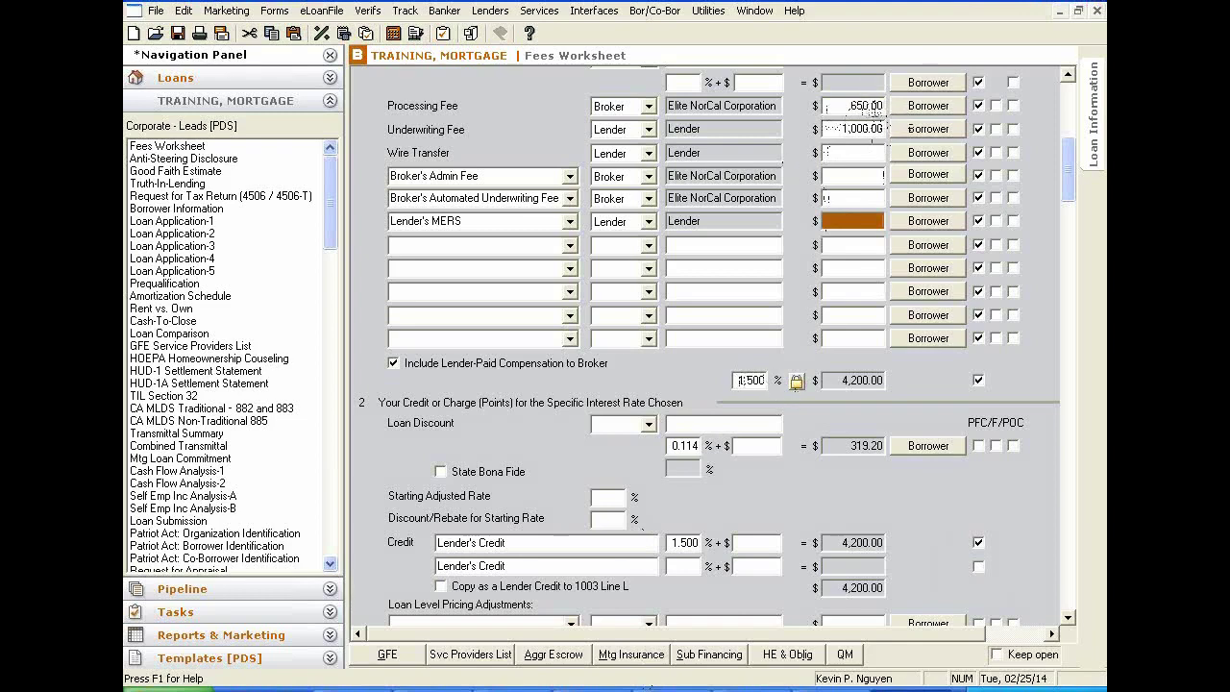
# Step: Check the New American Funding rate sheet, then change the lender's credit to 1.730% and review the totals
pyautogui.click(676, 543)
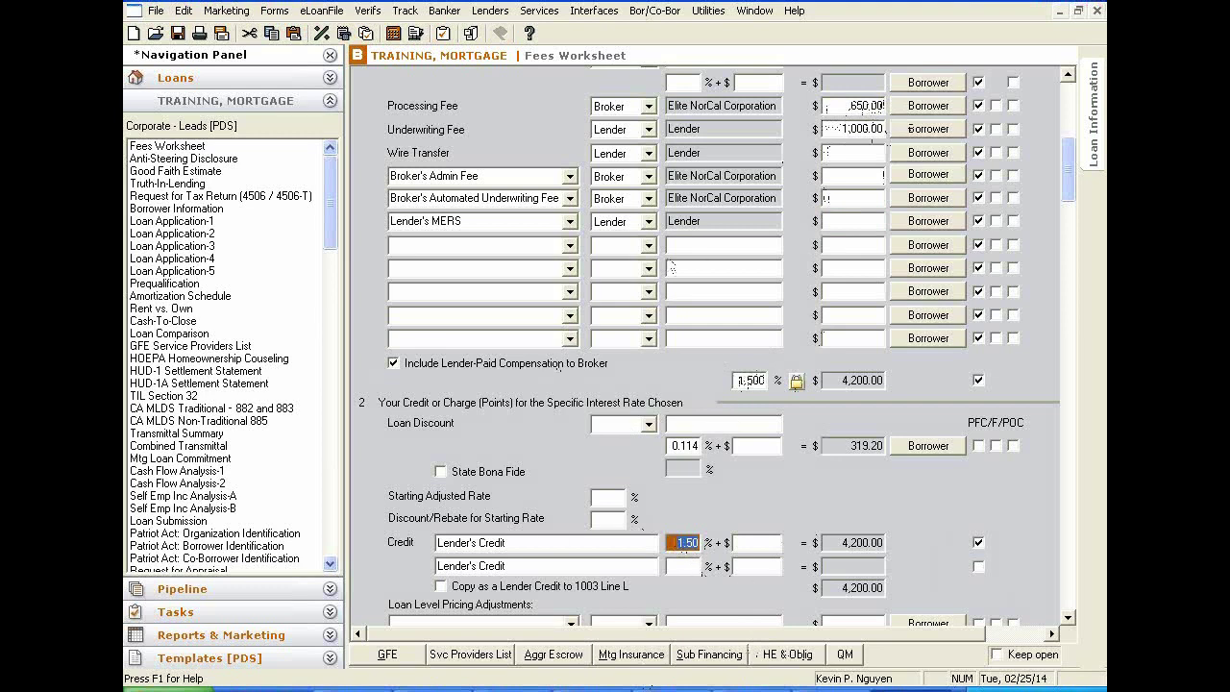
pyautogui.click(716, 688)
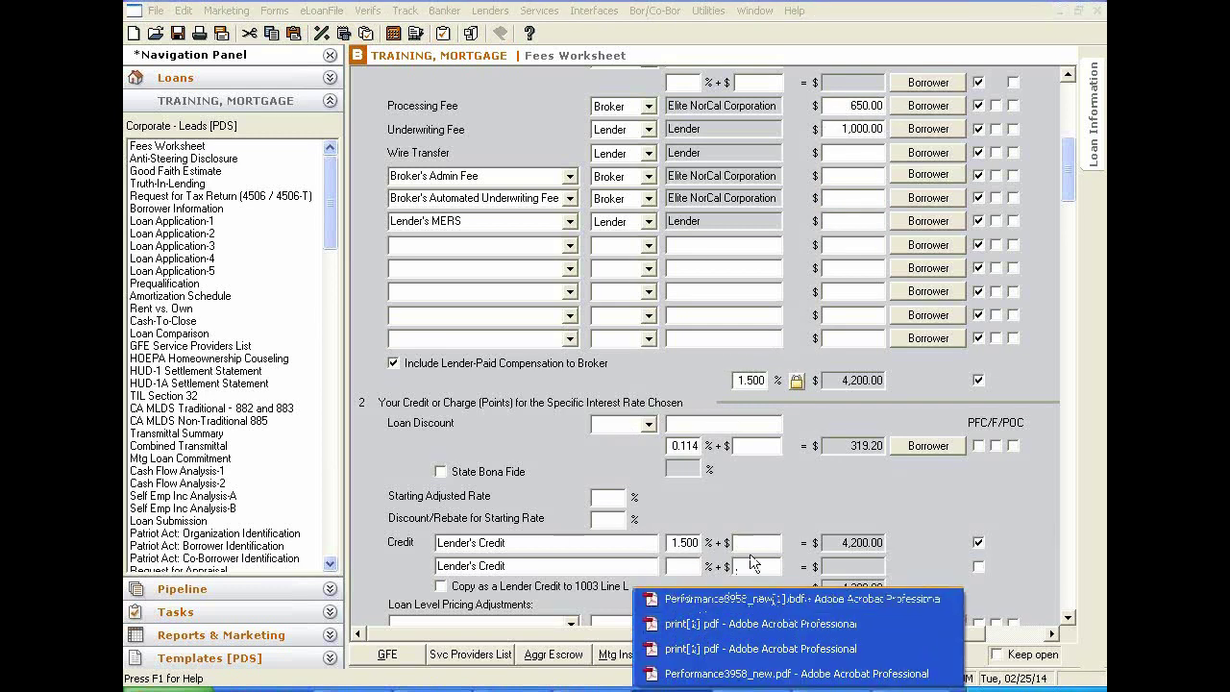
pyautogui.click(726, 674)
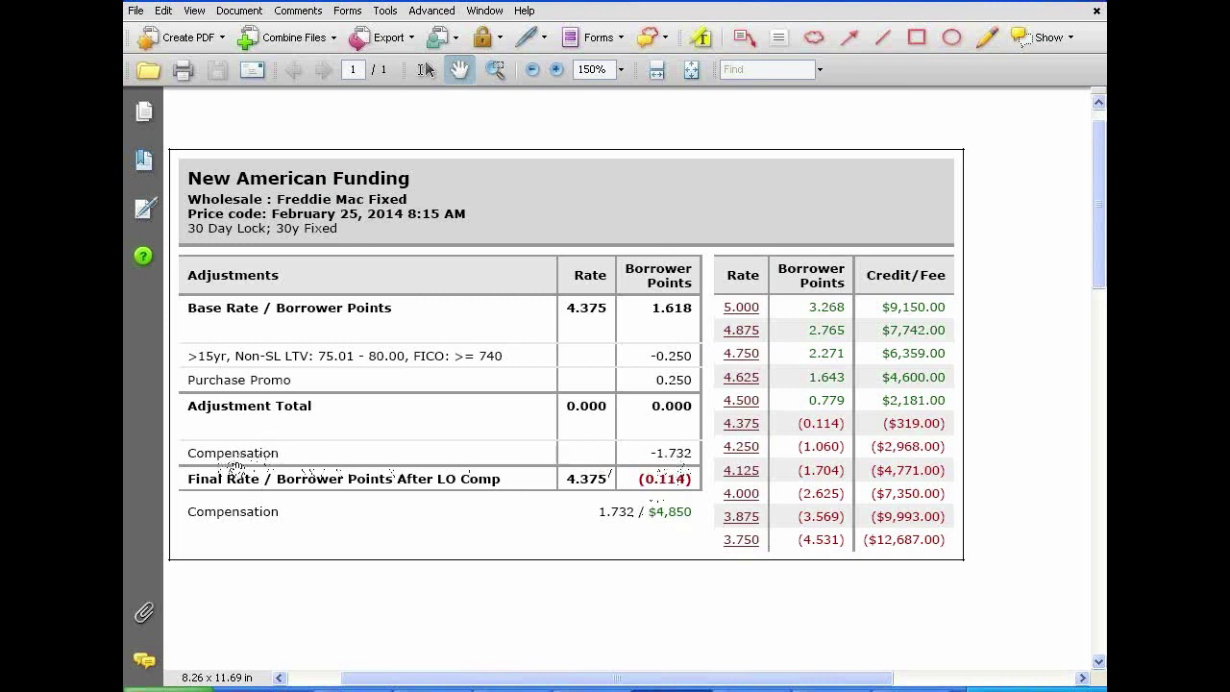
pyautogui.click(1055, 5)
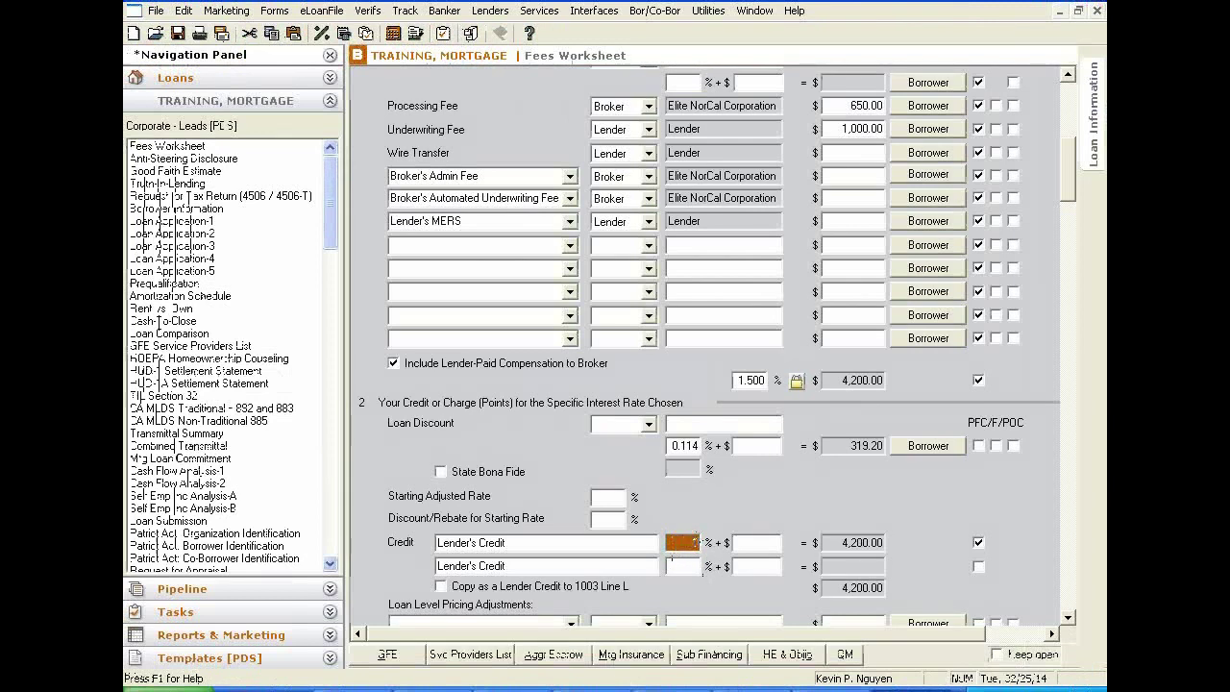
pyautogui.press('Tab')
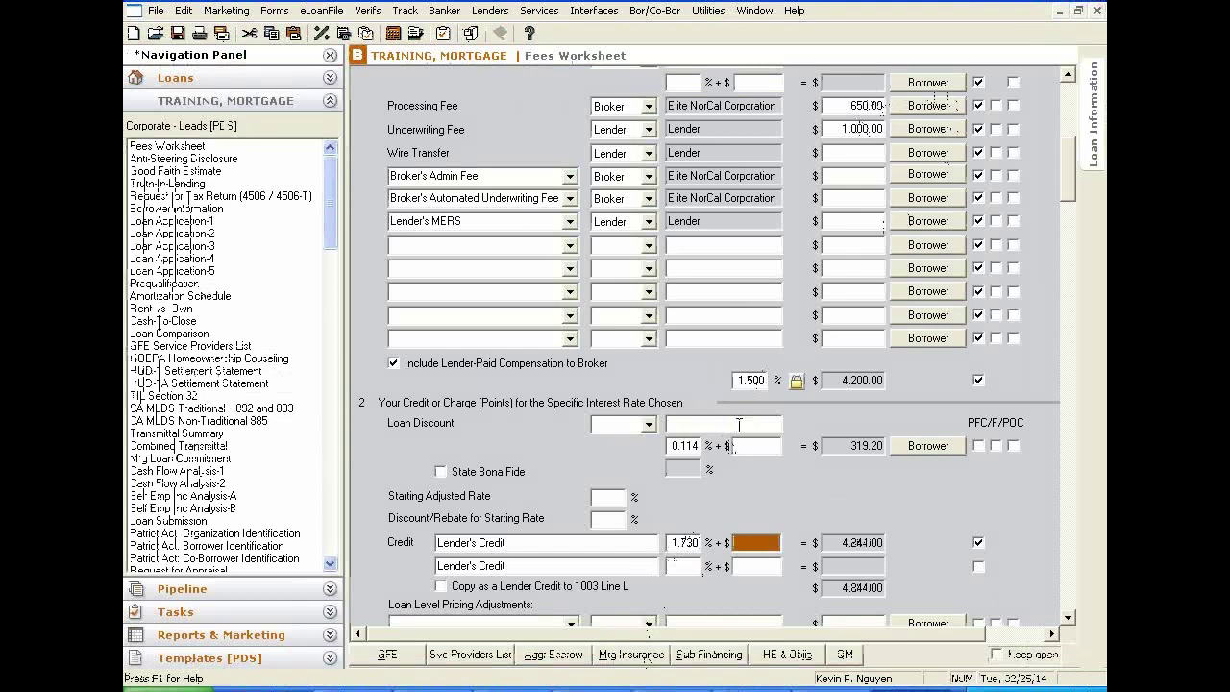
pyautogui.scroll(-20, 739, 424)
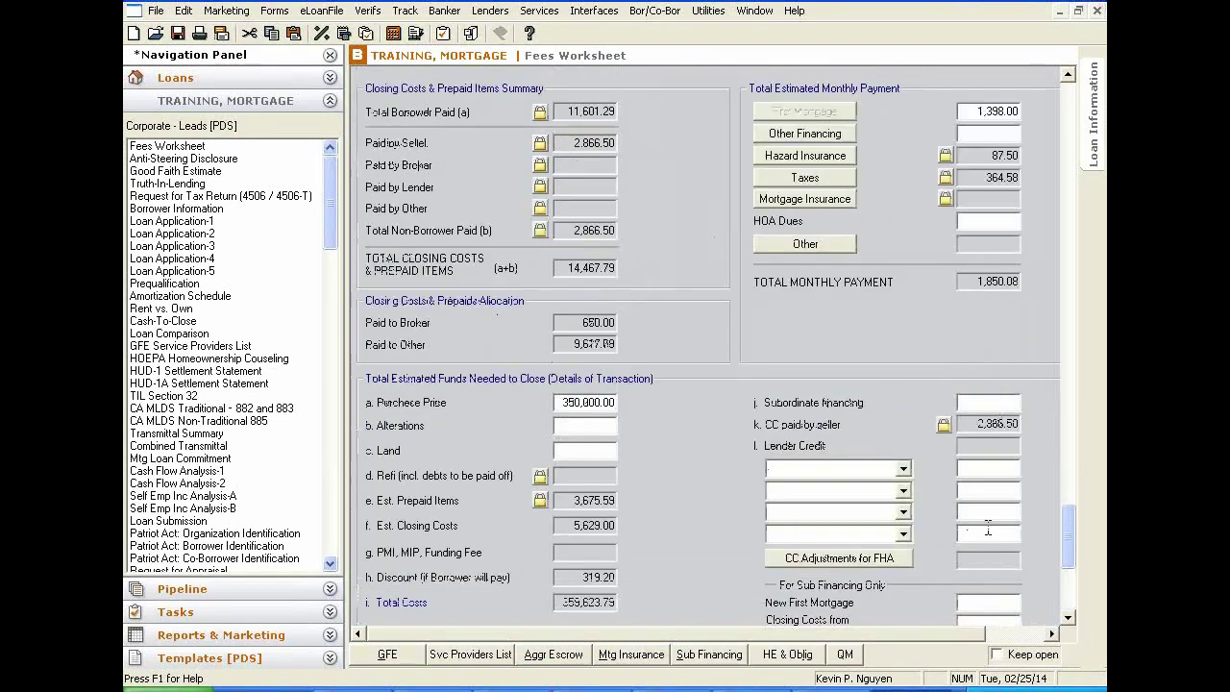
pyautogui.scroll(-4, 988, 528)
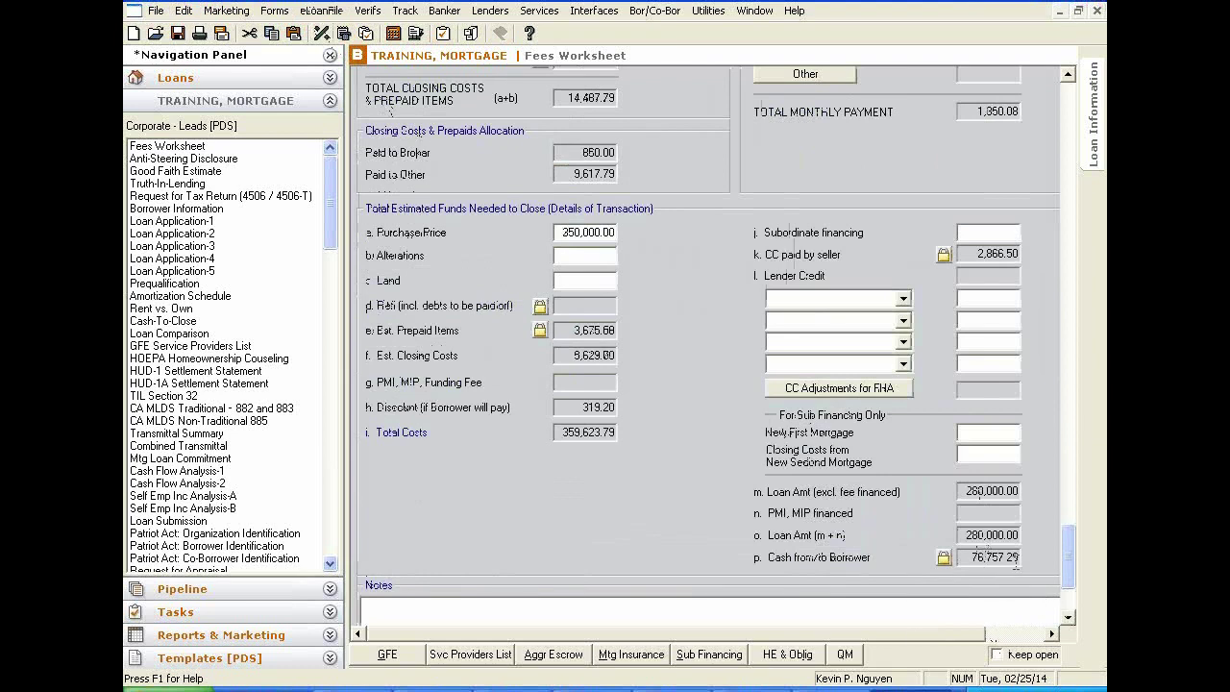
pyautogui.click(787, 688)
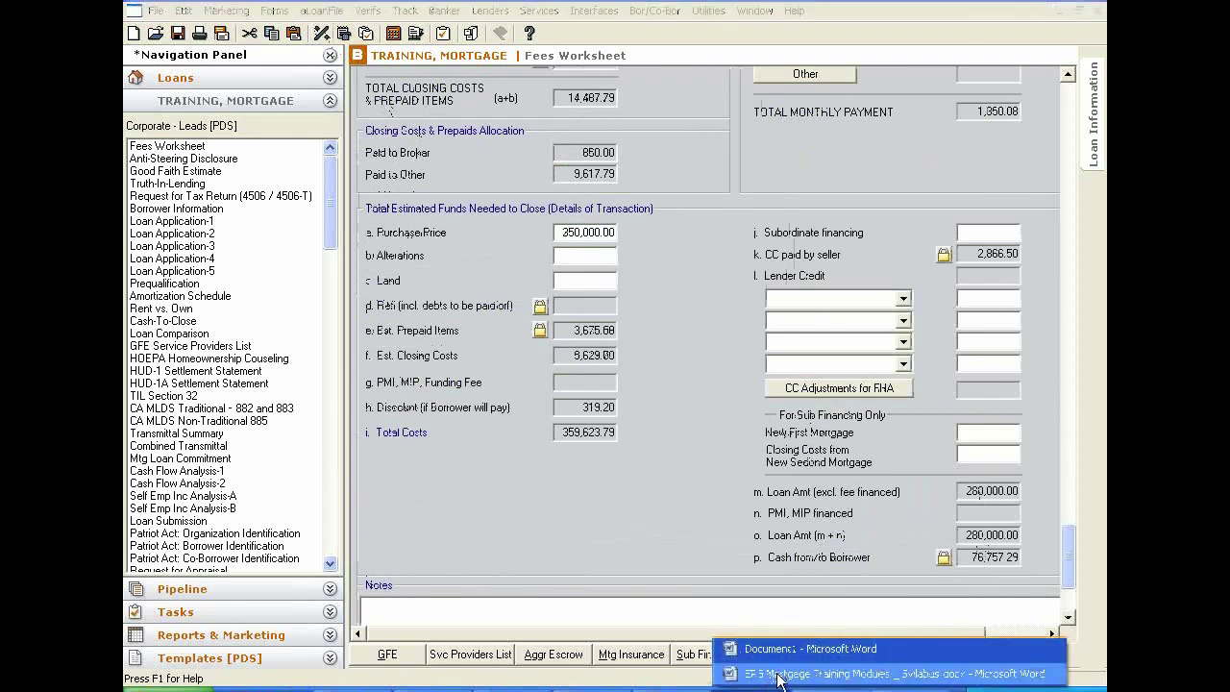
# Step: In the Word note, delete the pasted Point screenshot and remove a digit from $77,401.29
pyautogui.click(786, 675)
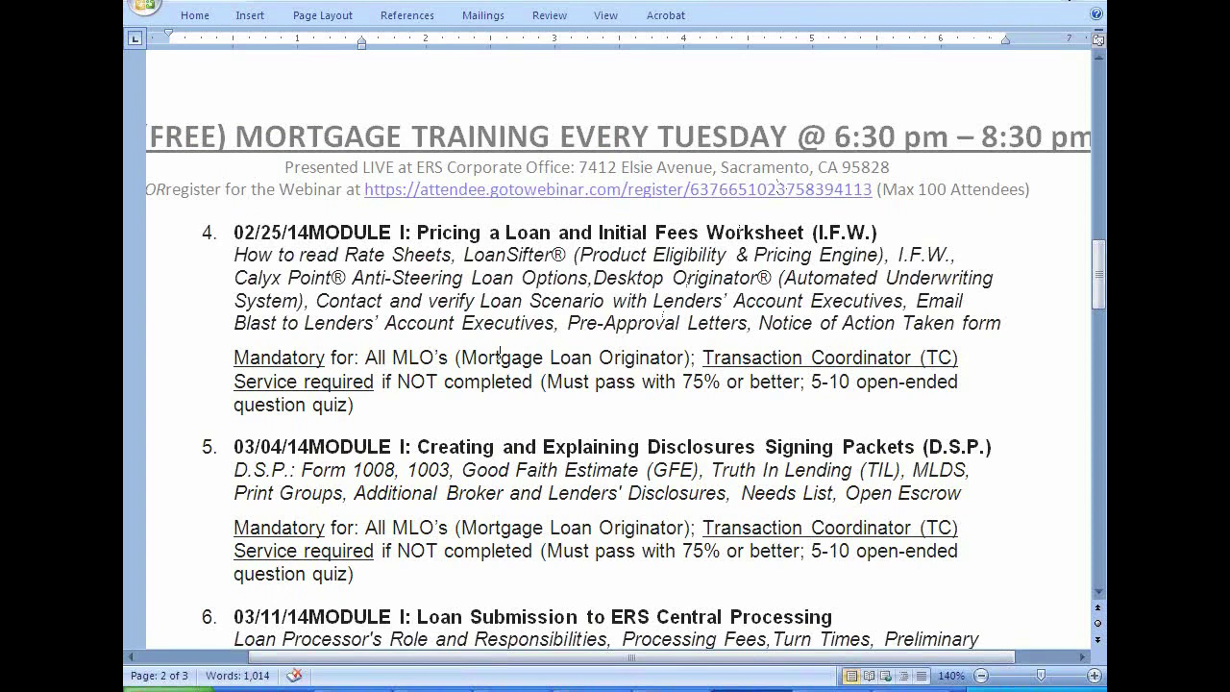
pyautogui.hotkey('alt', 'Tab')
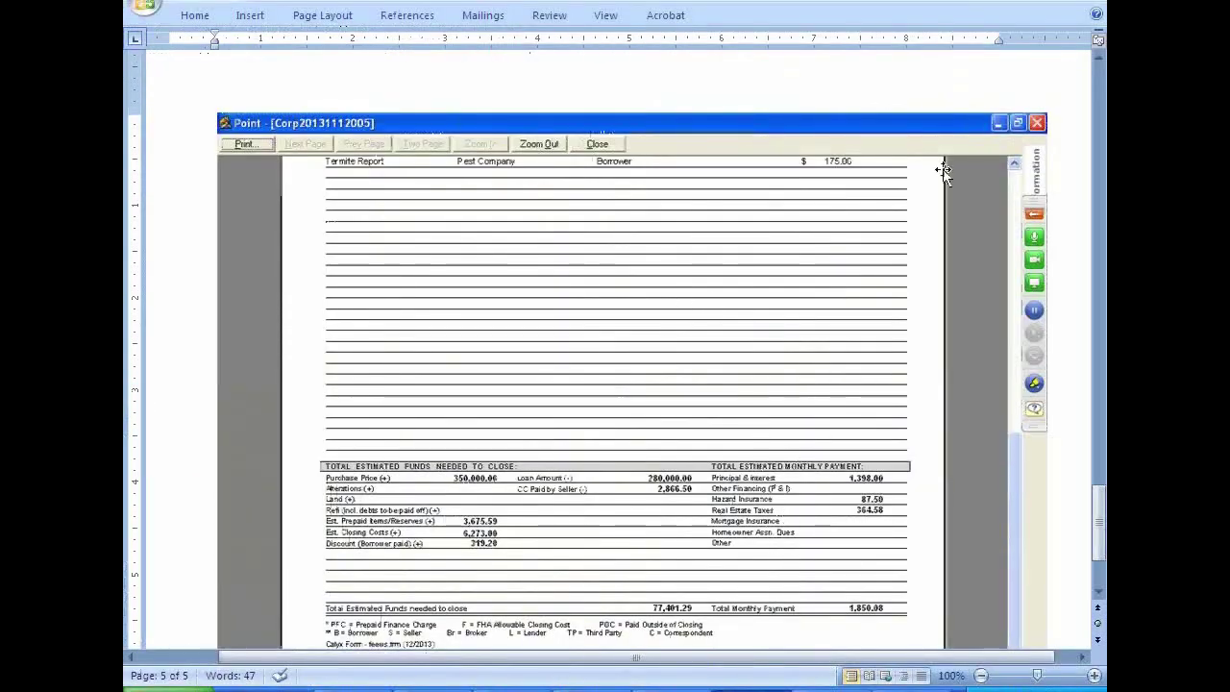
pyautogui.click(747, 267)
pyautogui.press('Delete')
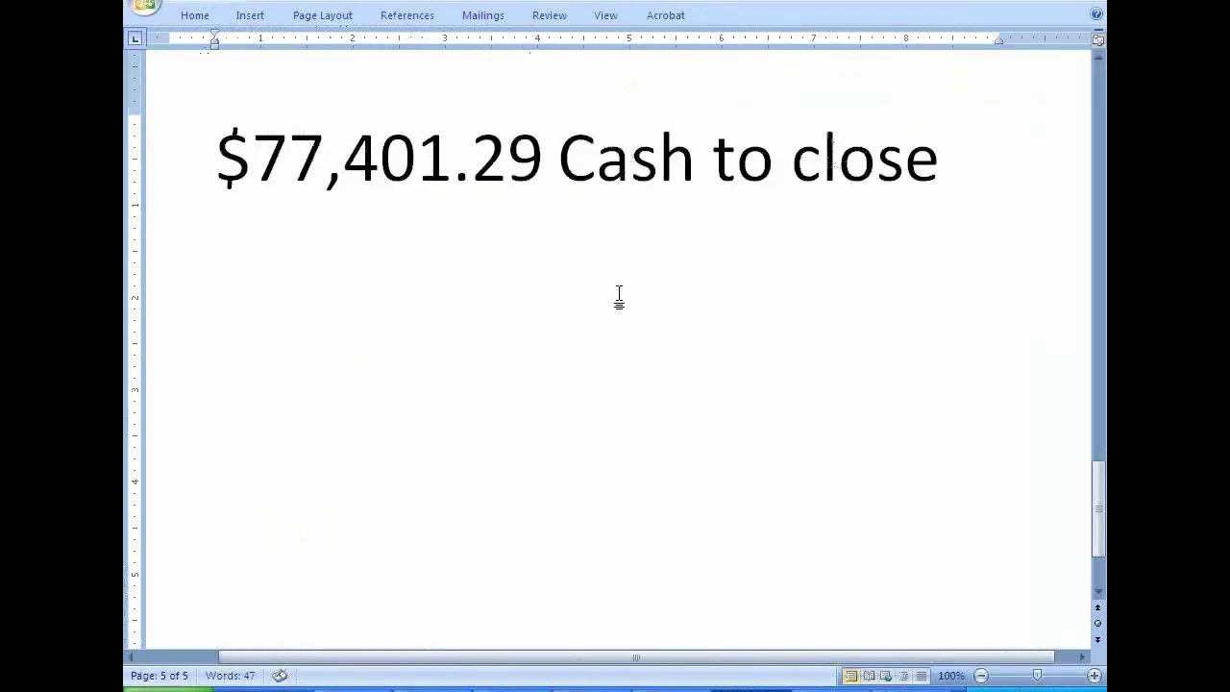
pyautogui.click(287, 154)
pyautogui.press('Delete')
pyautogui.click(911, 687)
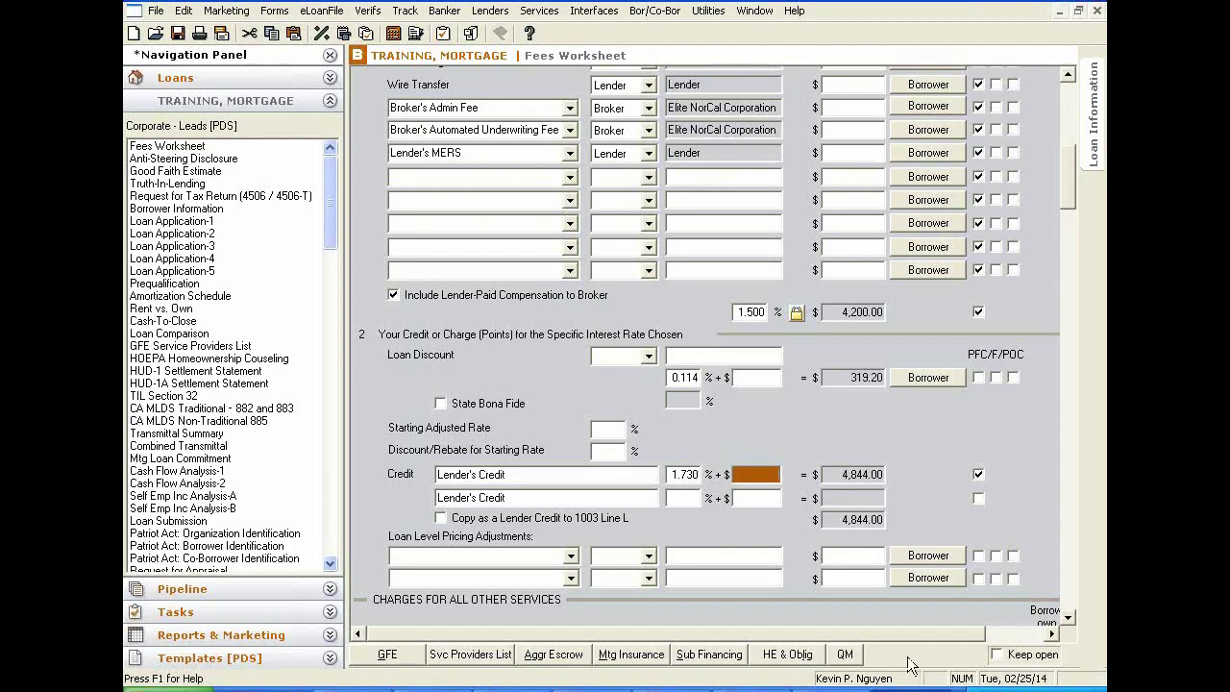
# Step: Print-preview the Fees Worksheet from Borrower Forms and zoom in to read the 76,757.29 total
pyautogui.scroll(-15, 942, 487)
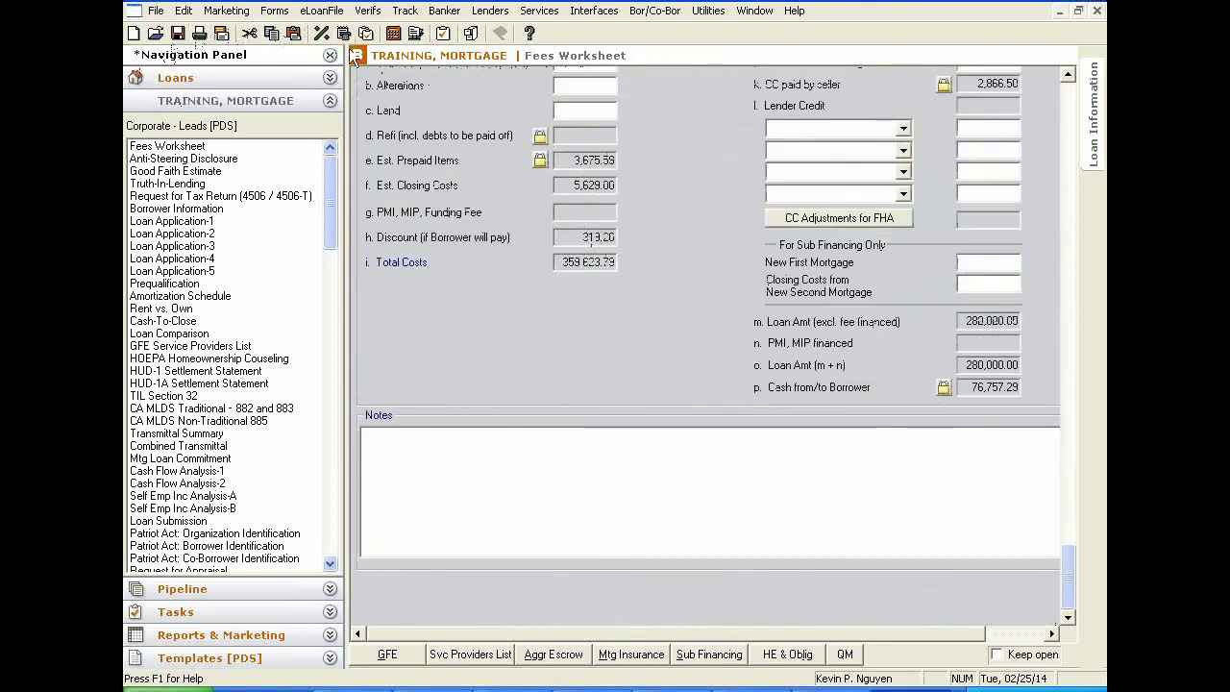
pyautogui.scroll(3, 580, 273)
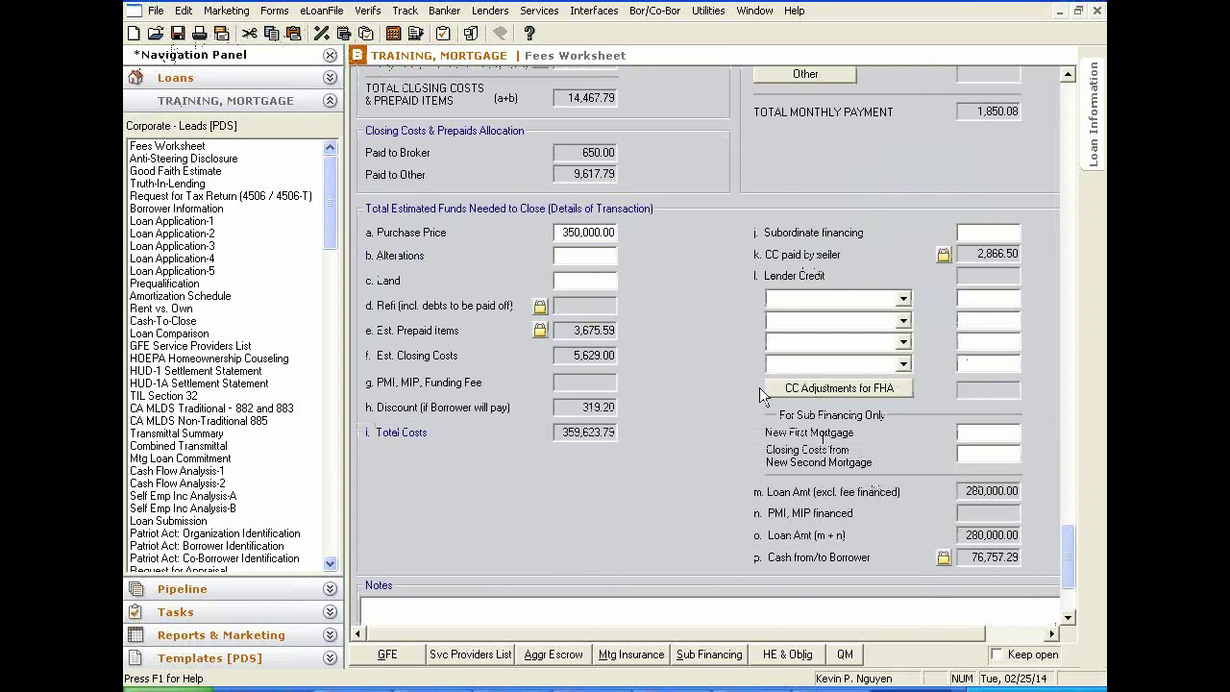
pyautogui.click(221, 33)
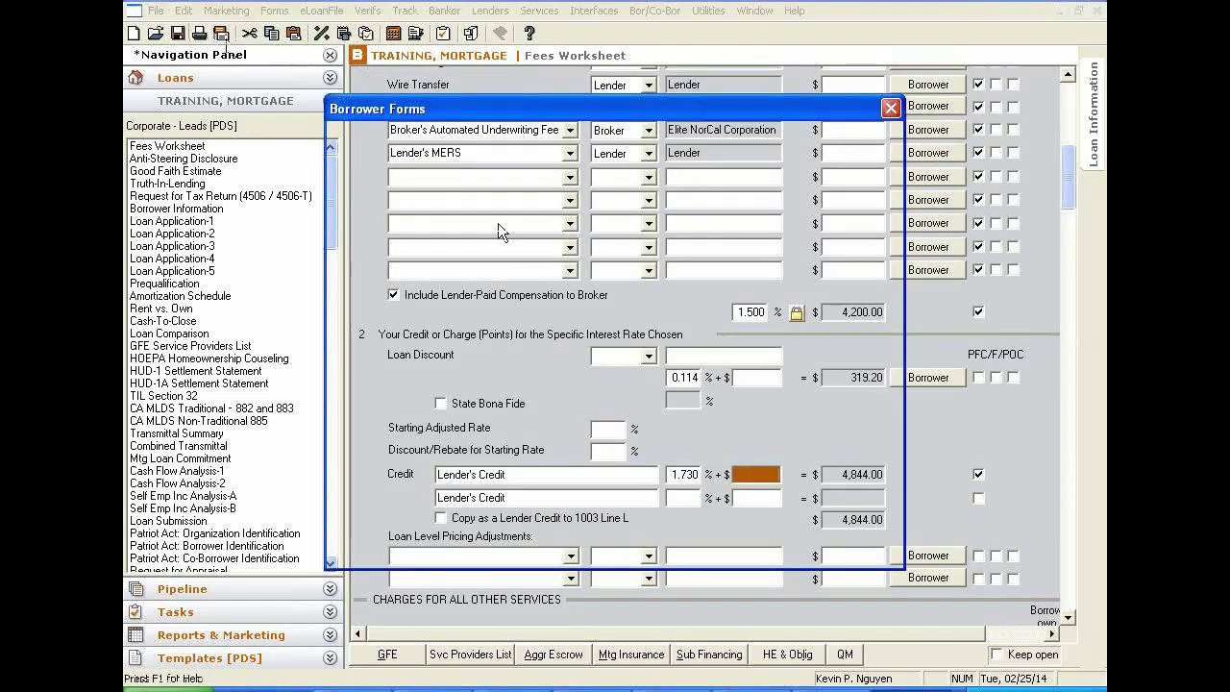
pyautogui.click(778, 431)
pyautogui.click(759, 447)
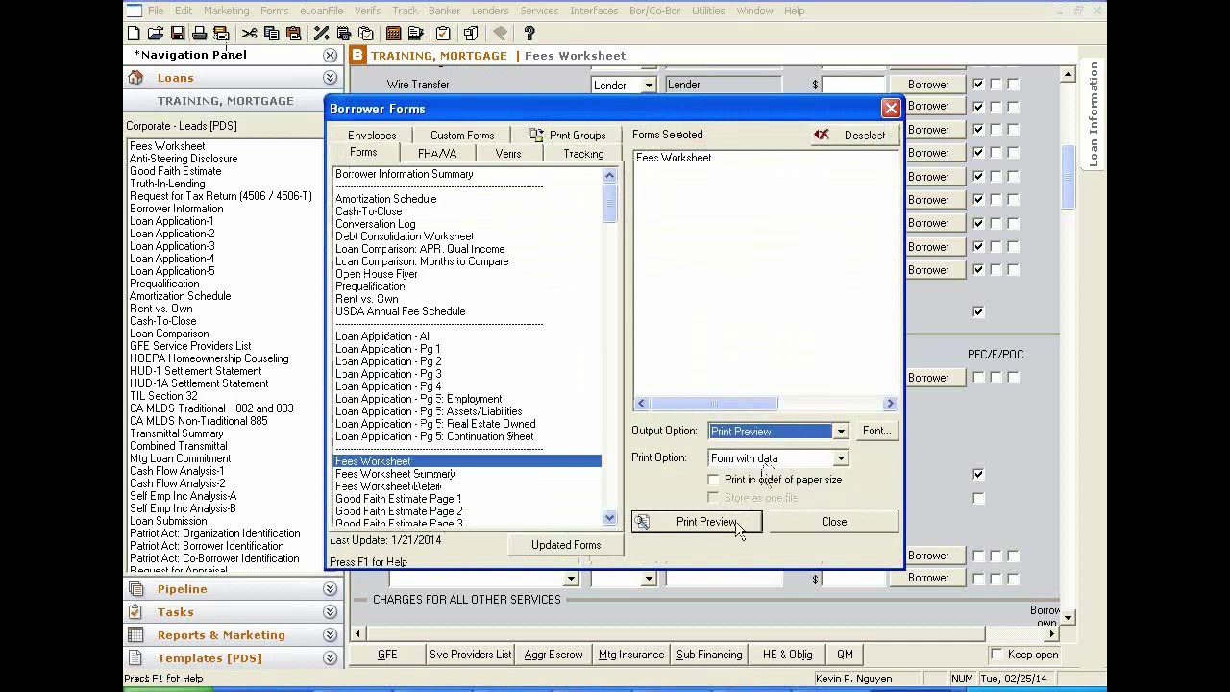
pyautogui.click(730, 522)
pyautogui.click(714, 420)
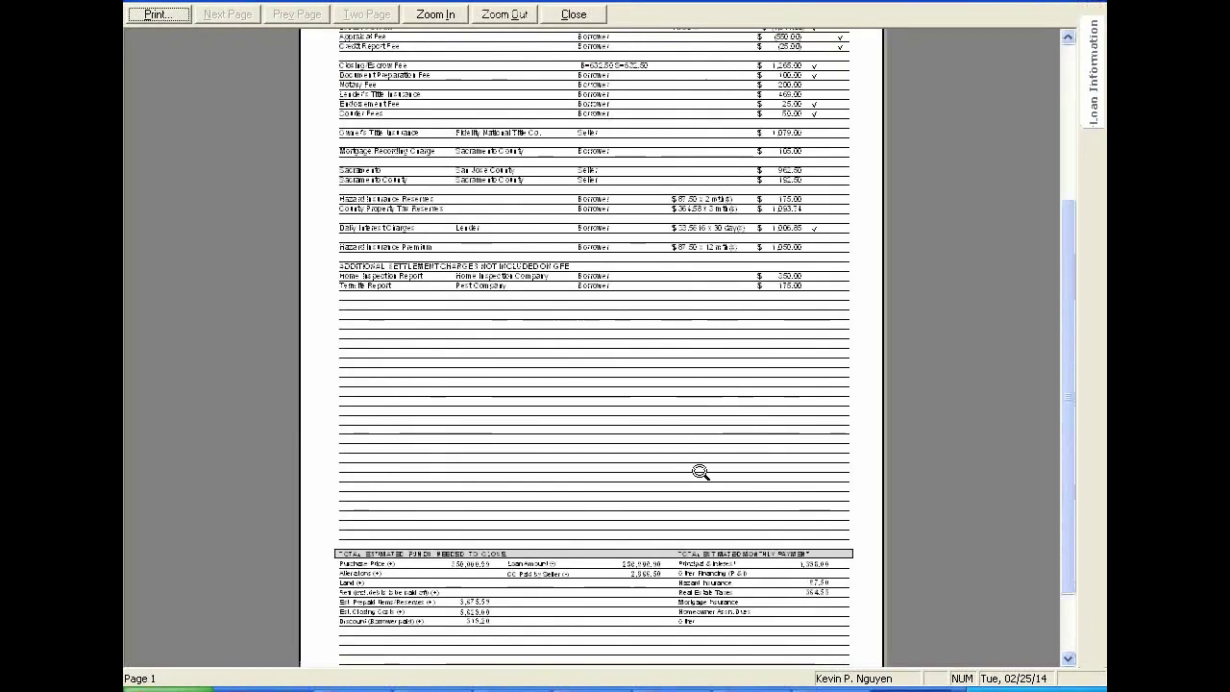
pyautogui.click(700, 471)
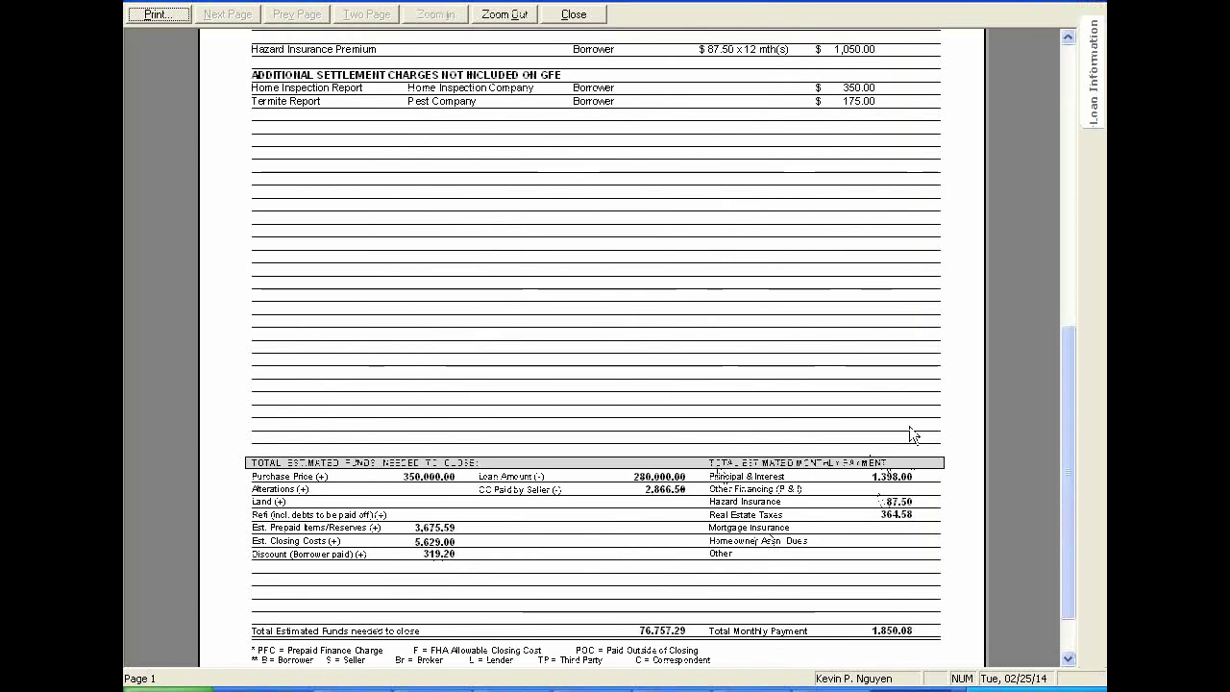
pyautogui.click(768, 678)
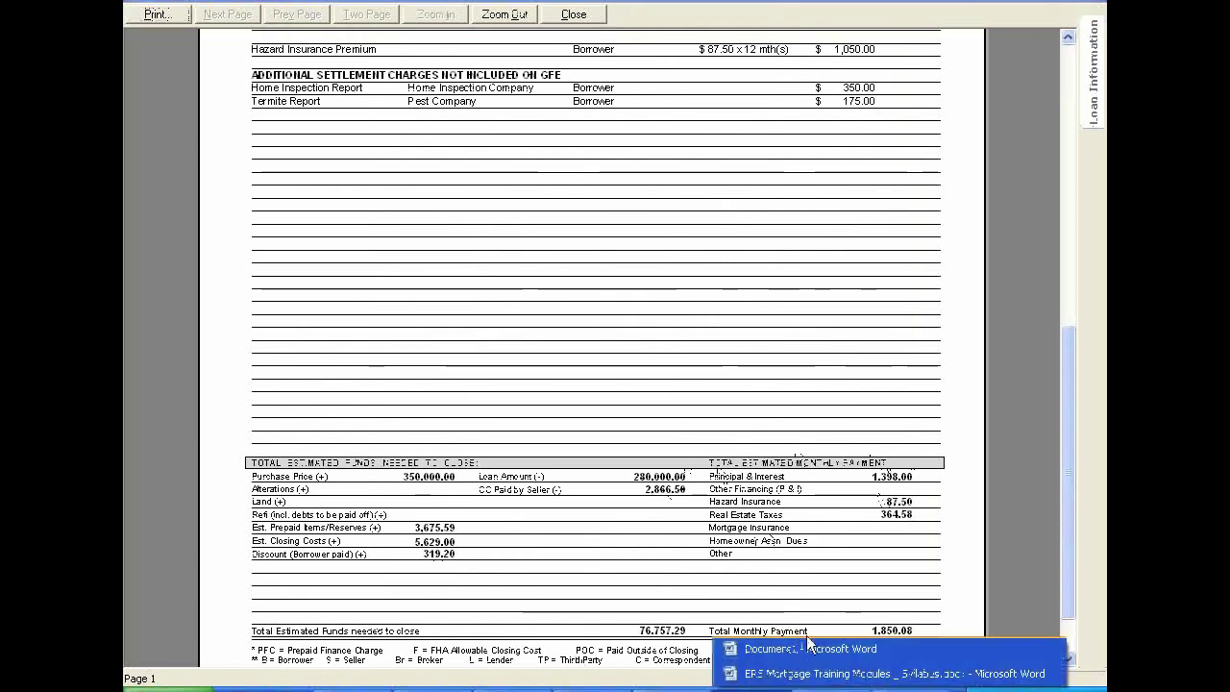
pyautogui.click(797, 649)
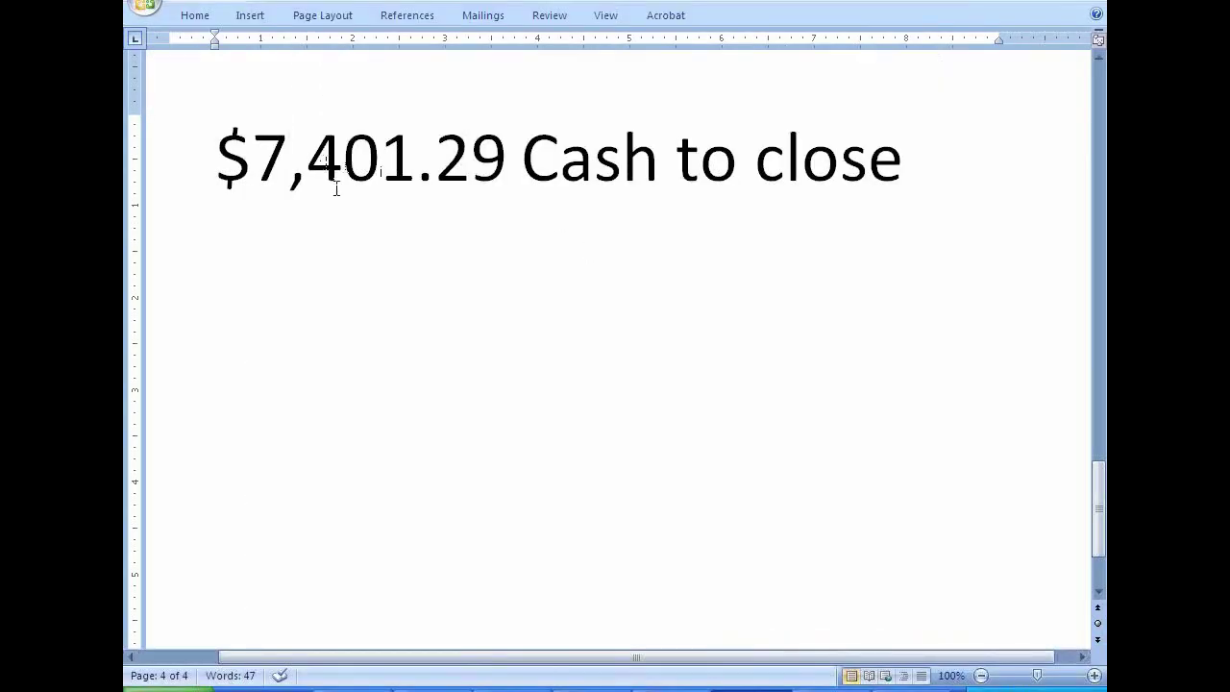
# Step: Retype the Word note's amount so it reads '$76,757.29 Cash to close', checking against the preview
pyautogui.write('6')
pyautogui.press('Right')
pyautogui.press('Delete')
pyautogui.press('Delete')
pyautogui.press('Delete')
pyautogui.press('Delete')
pyautogui.press('Delete')
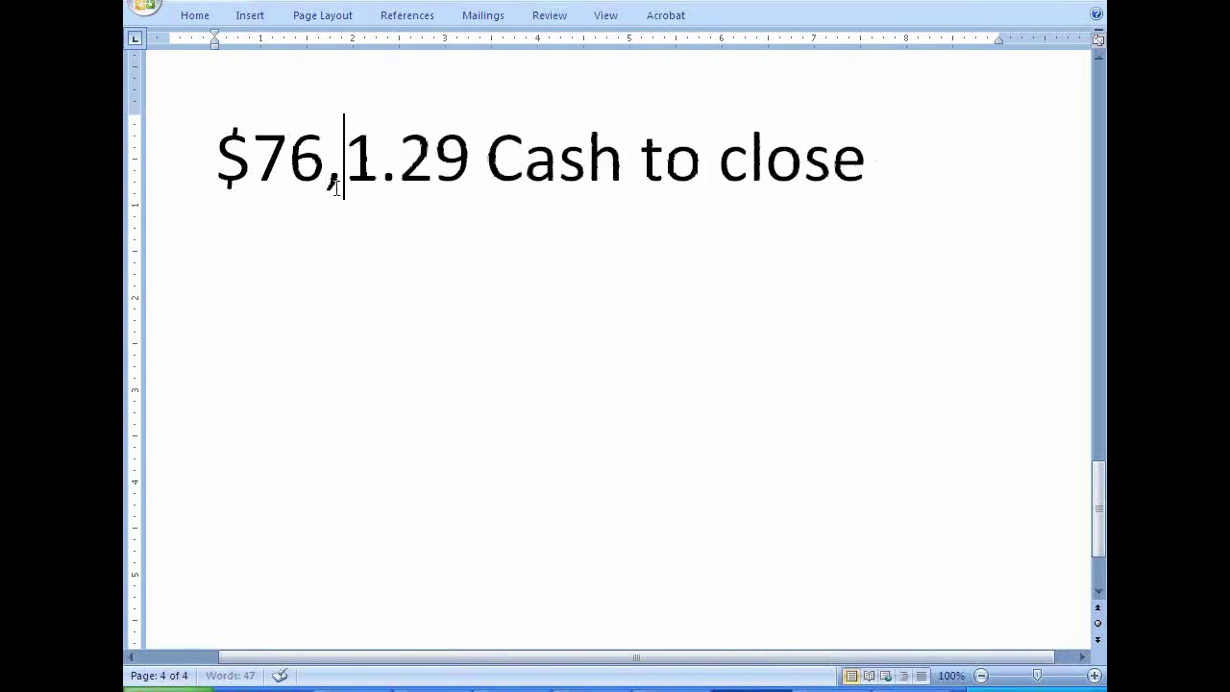
pyautogui.press('Delete')
pyautogui.hotkey('alt', 'Tab')
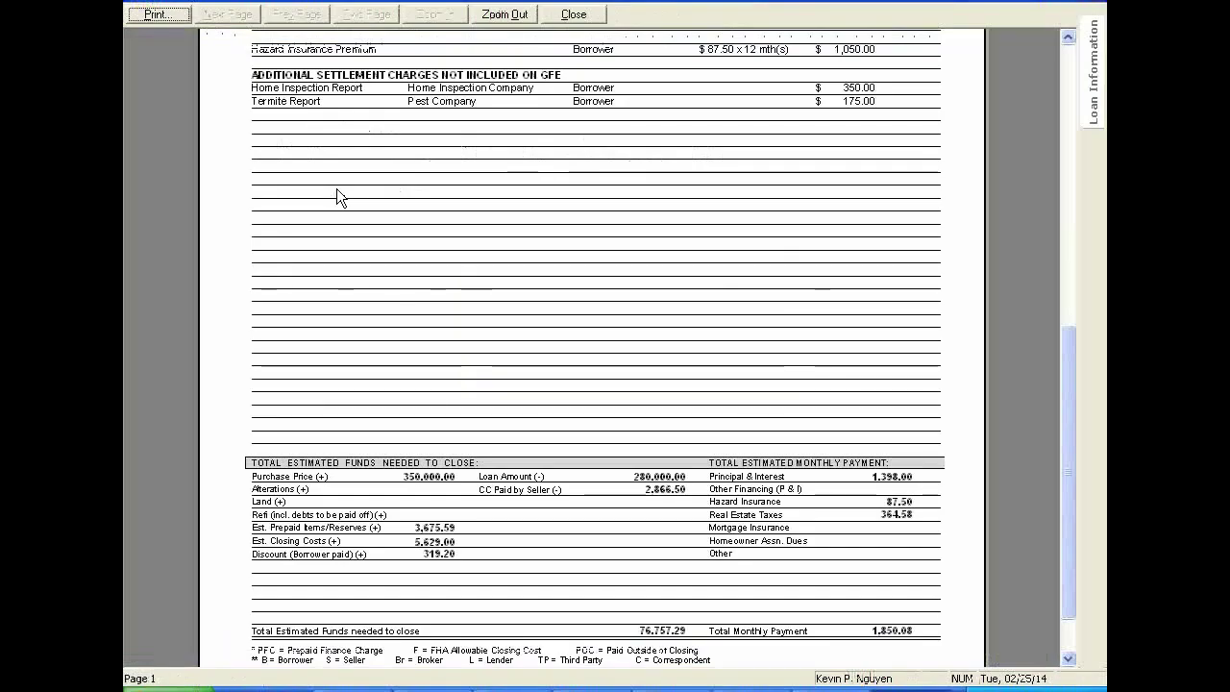
pyautogui.hotkey('alt', 'Tab')
pyautogui.write('757.')
pyautogui.hotkey('alt', 'Tab')
pyautogui.hotkey('alt', 'Tab')
pyautogui.write('29')
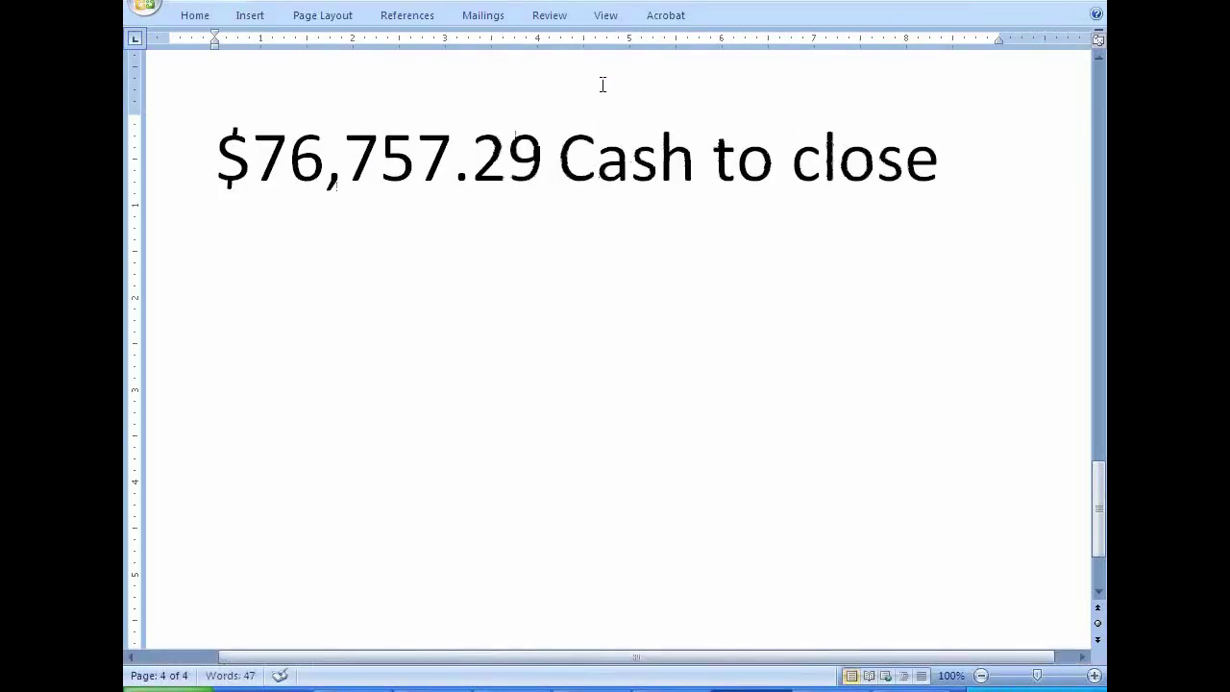
pyautogui.click(961, 170)
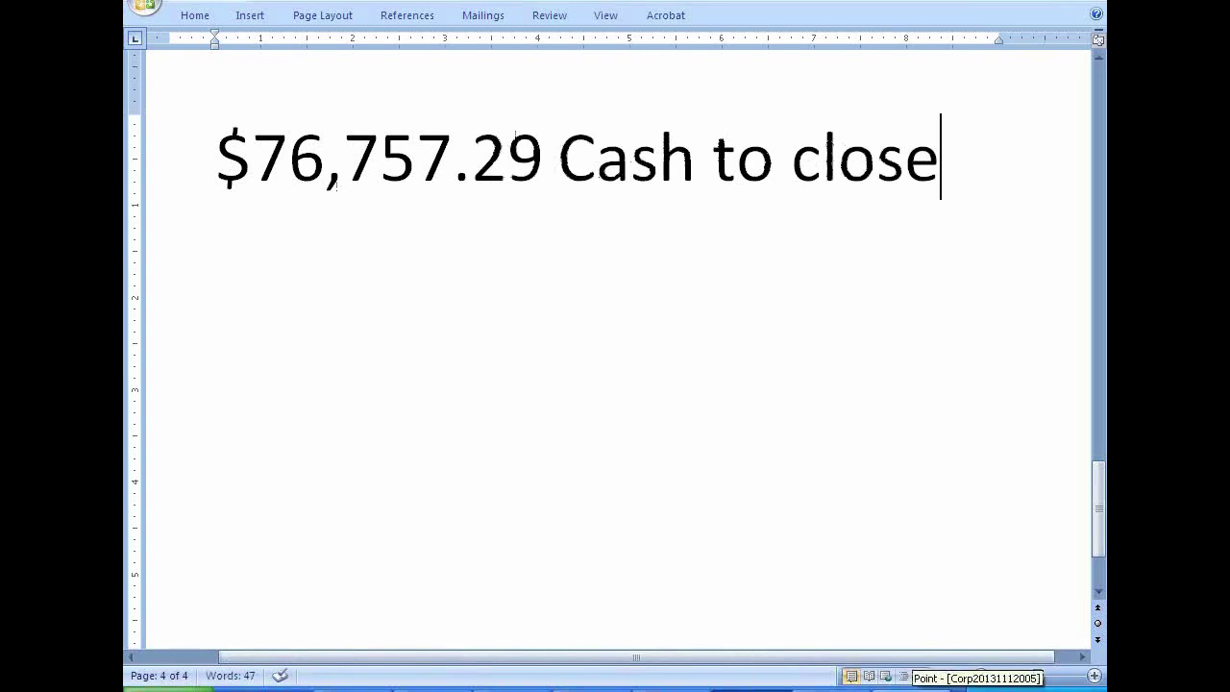
# Step: Compare the Fees Worksheet preview against the Word note and the lender rate sheet PDF
pyautogui.click(911, 690)
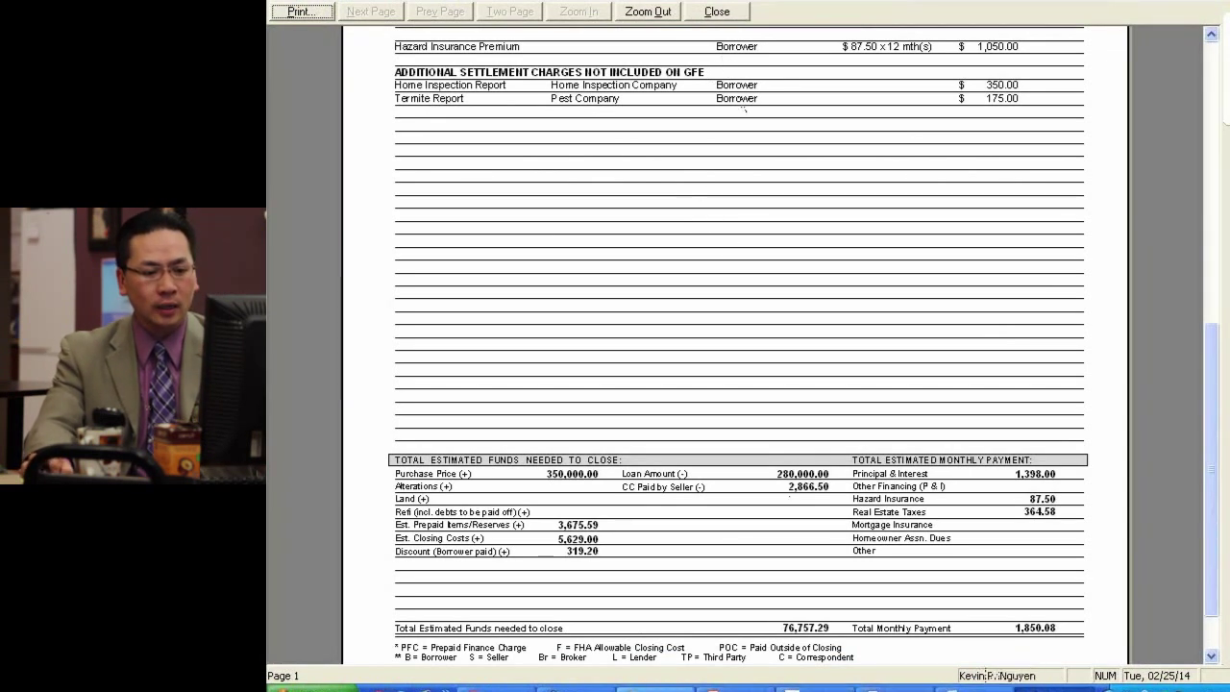
pyautogui.click(893, 687)
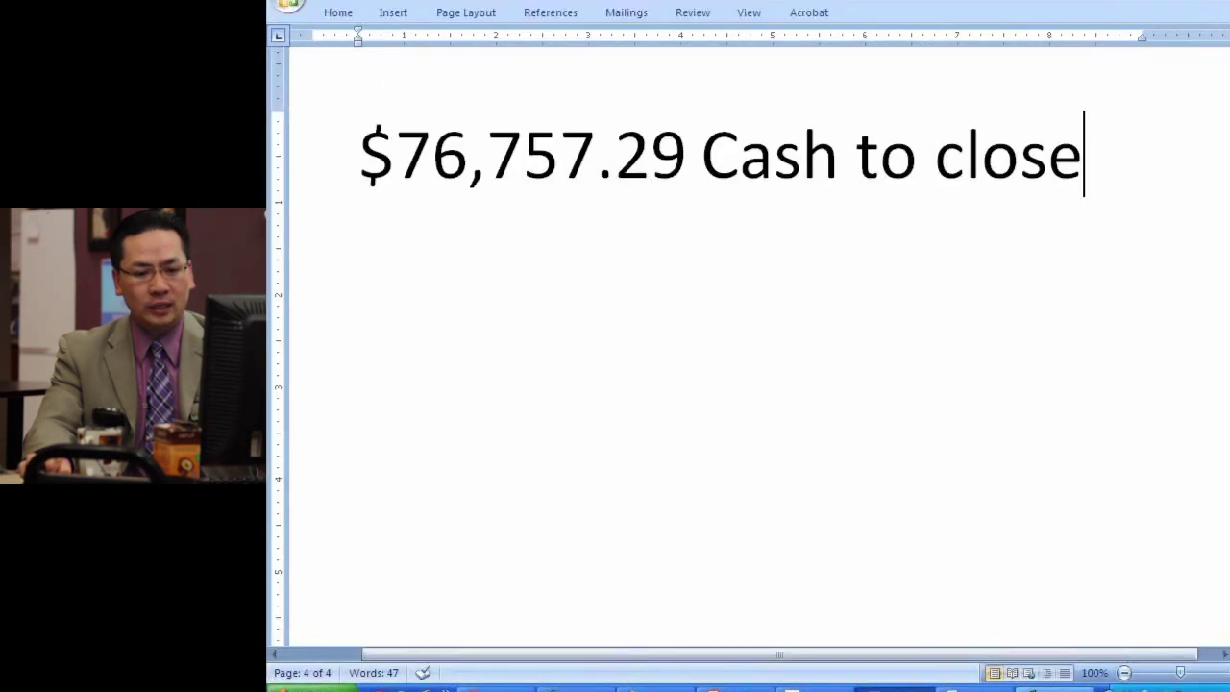
pyautogui.hotkey('alt', 'Tab')
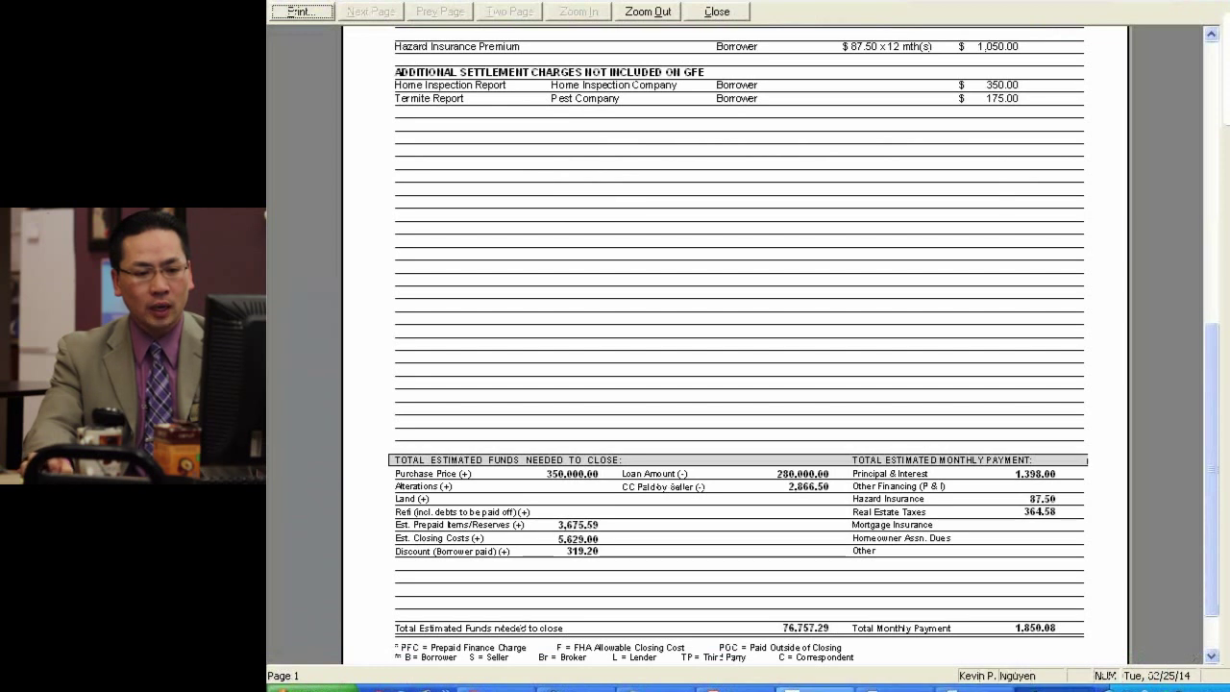
pyautogui.click(822, 686)
pyautogui.click(861, 628)
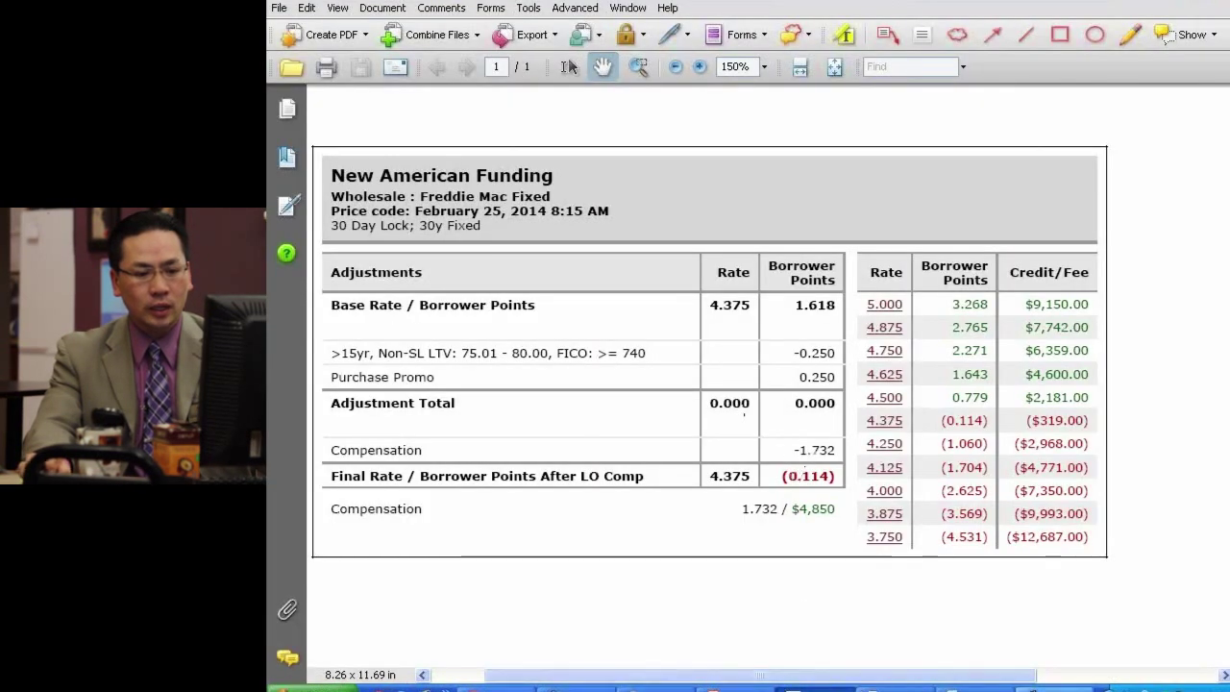
pyautogui.hotkey('alt', 'Tab')
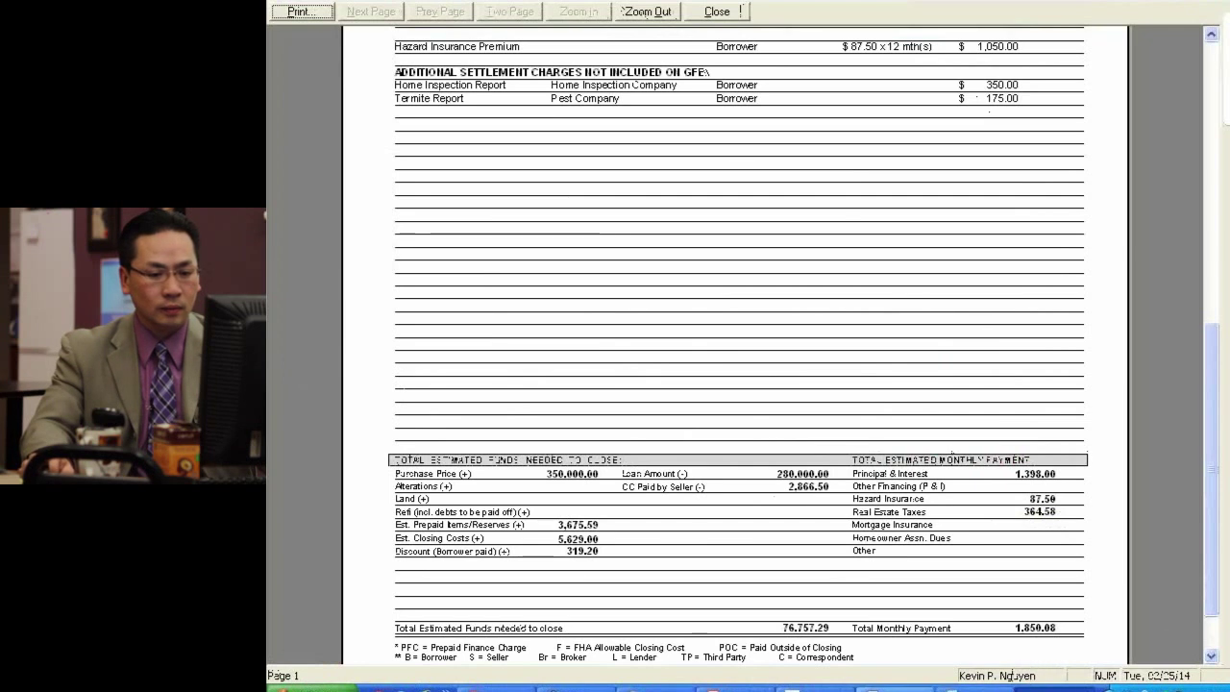
# Step: Paste the preview screenshot into the Word cash-to-close note, minimize Word, and close the preview
pyautogui.click(970, 688)
pyautogui.click(889, 644)
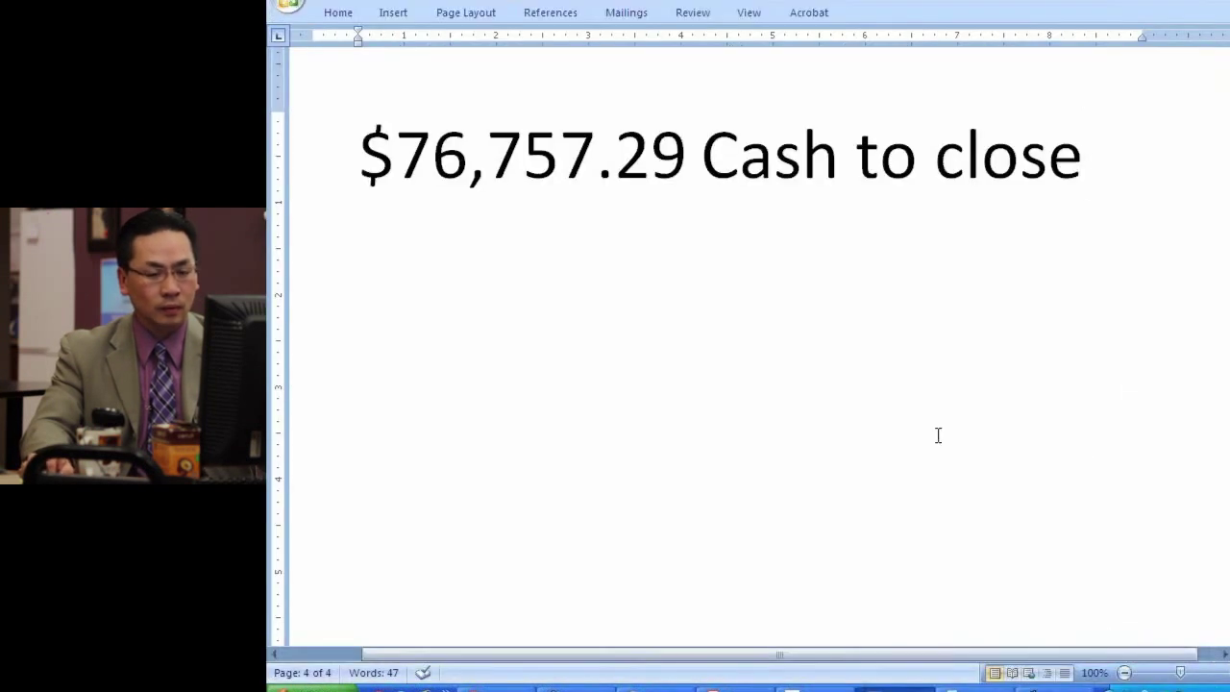
pyautogui.hotkey('ctrl', 'v')
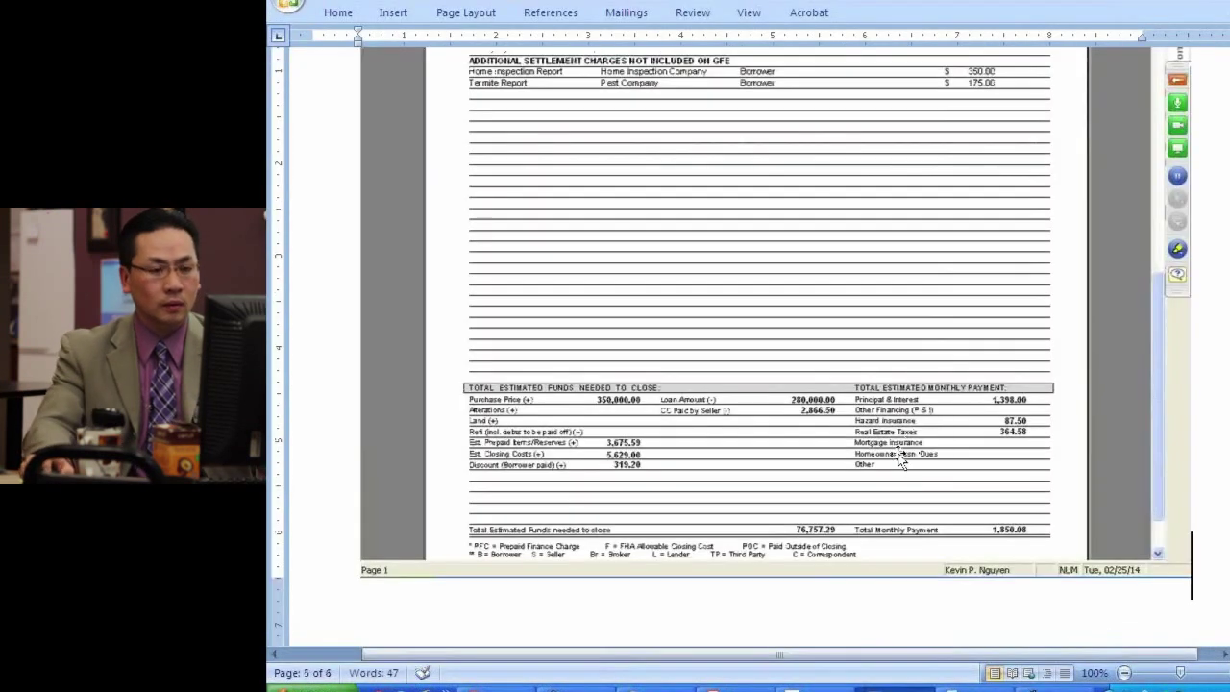
pyautogui.scroll(1, 910, 413)
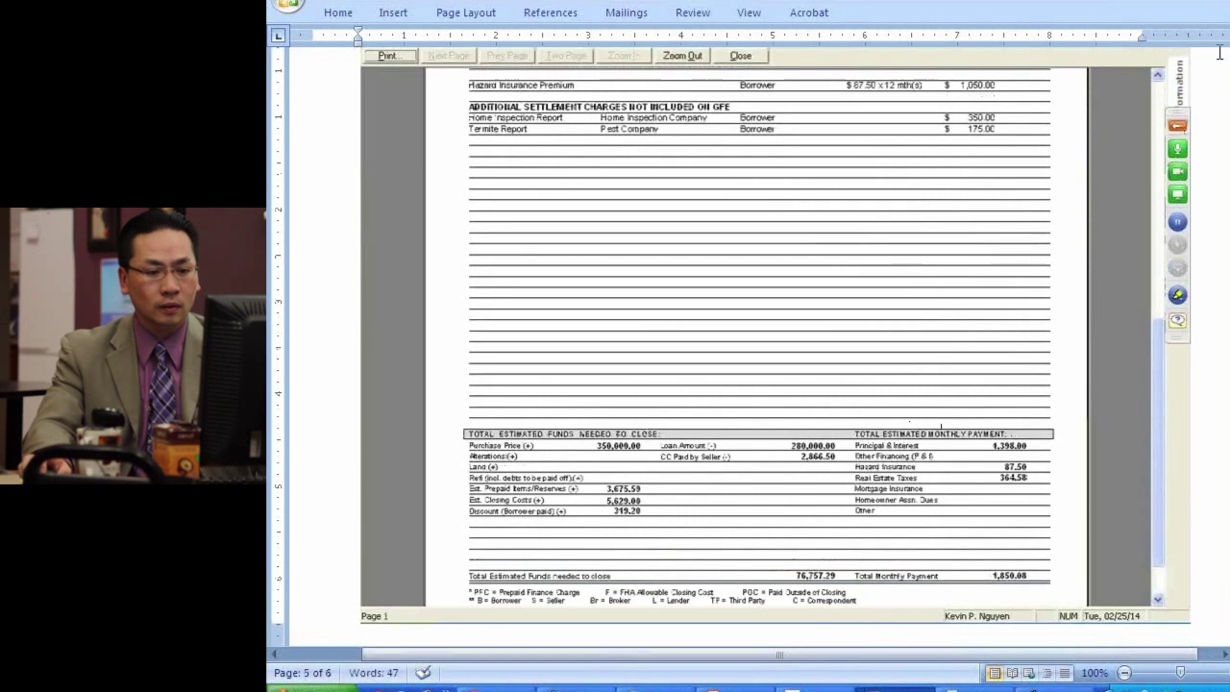
pyautogui.click(1186, 3)
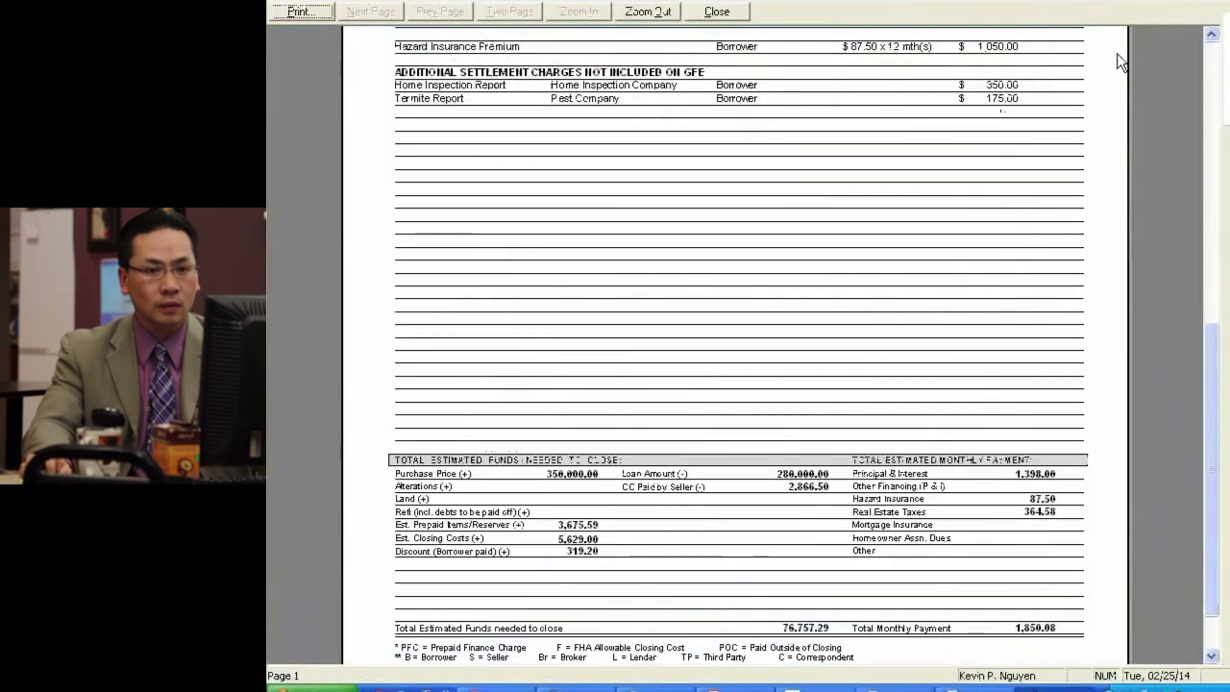
pyautogui.click(716, 13)
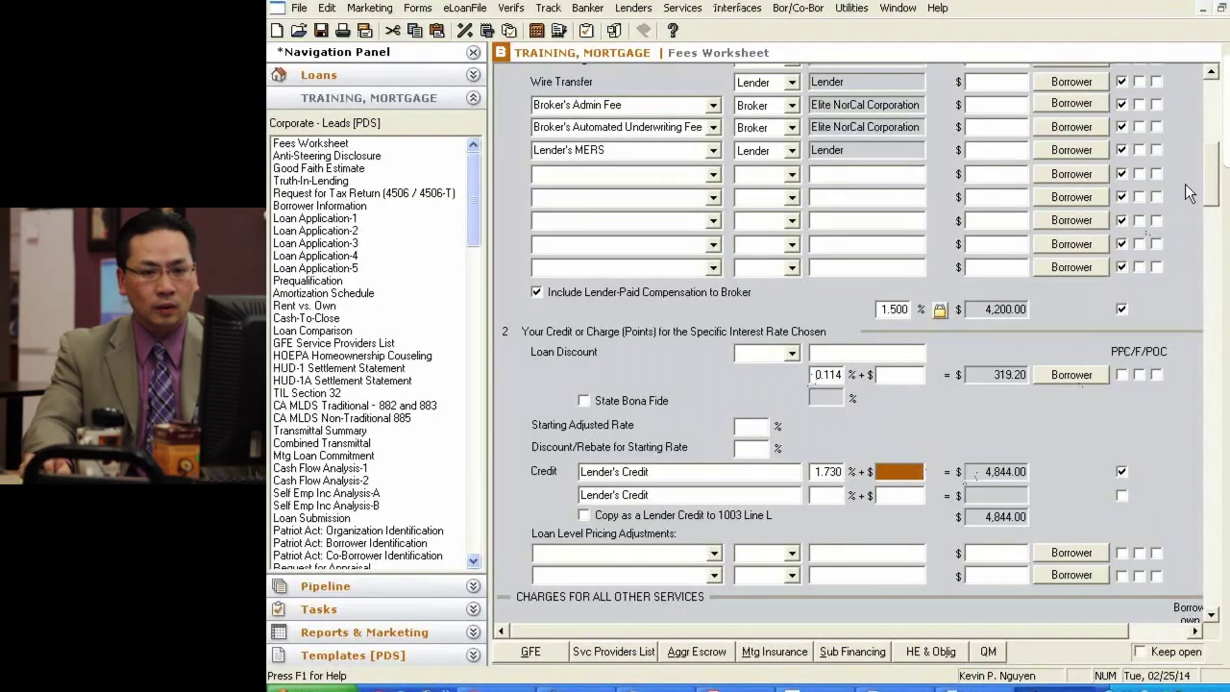
pyautogui.scroll(3, 1210, 182)
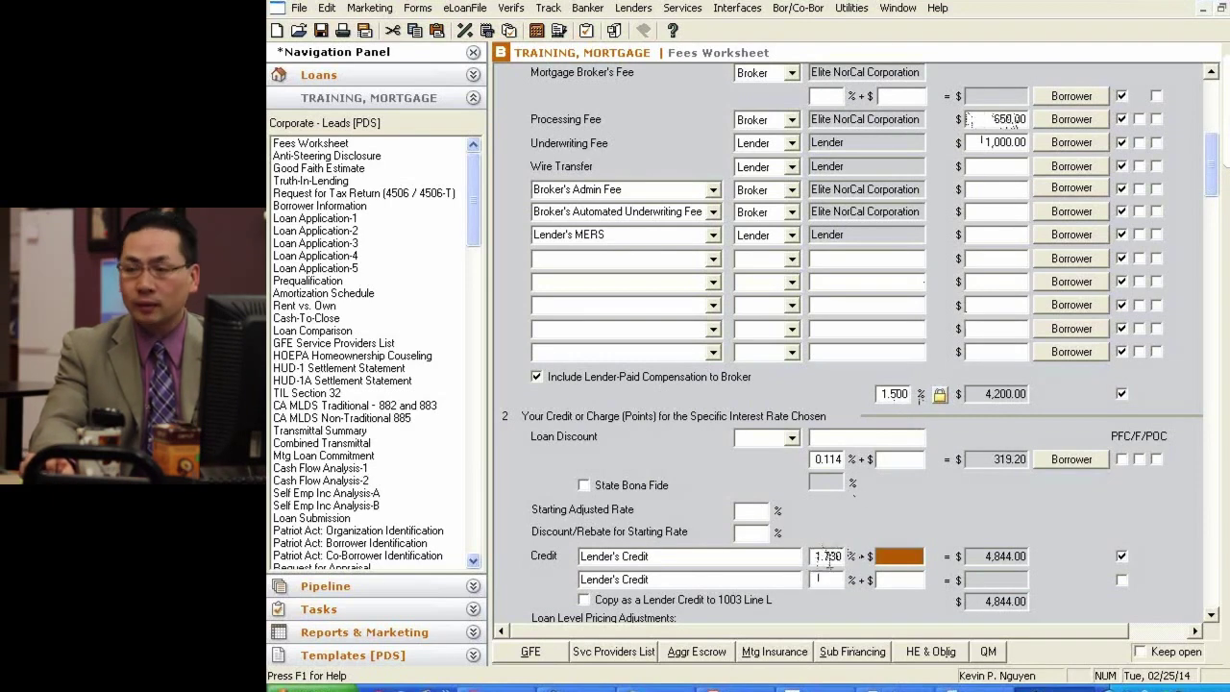
pyautogui.click(815, 688)
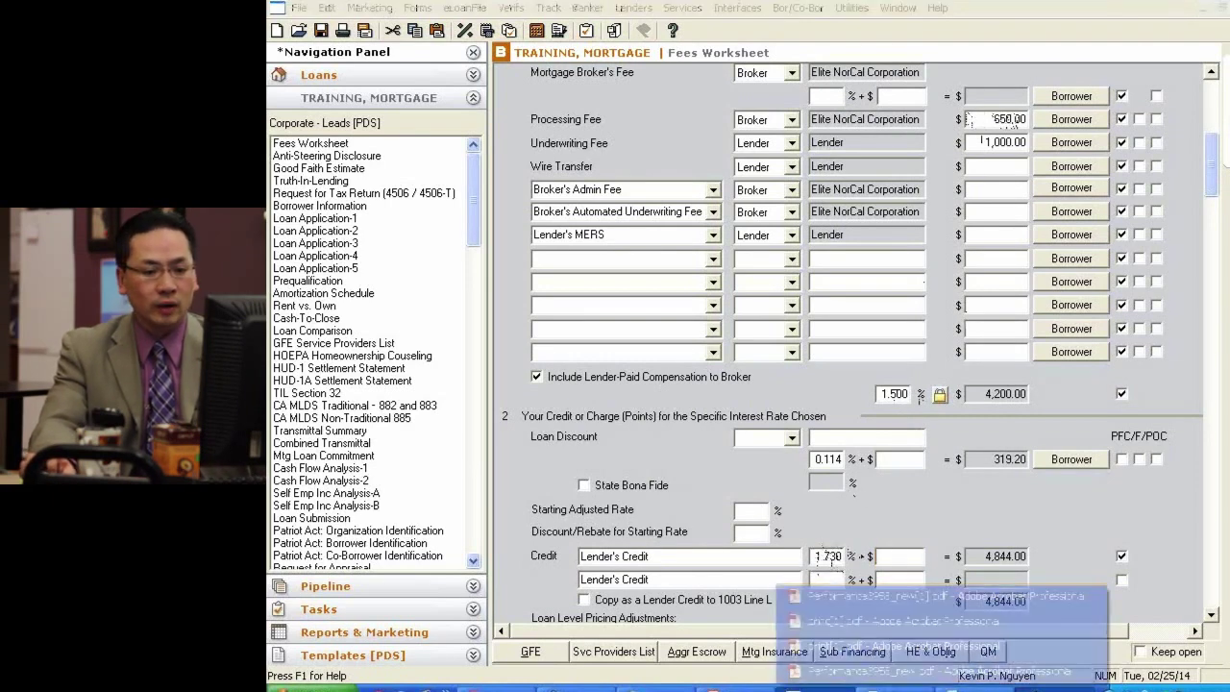
pyautogui.click(859, 620)
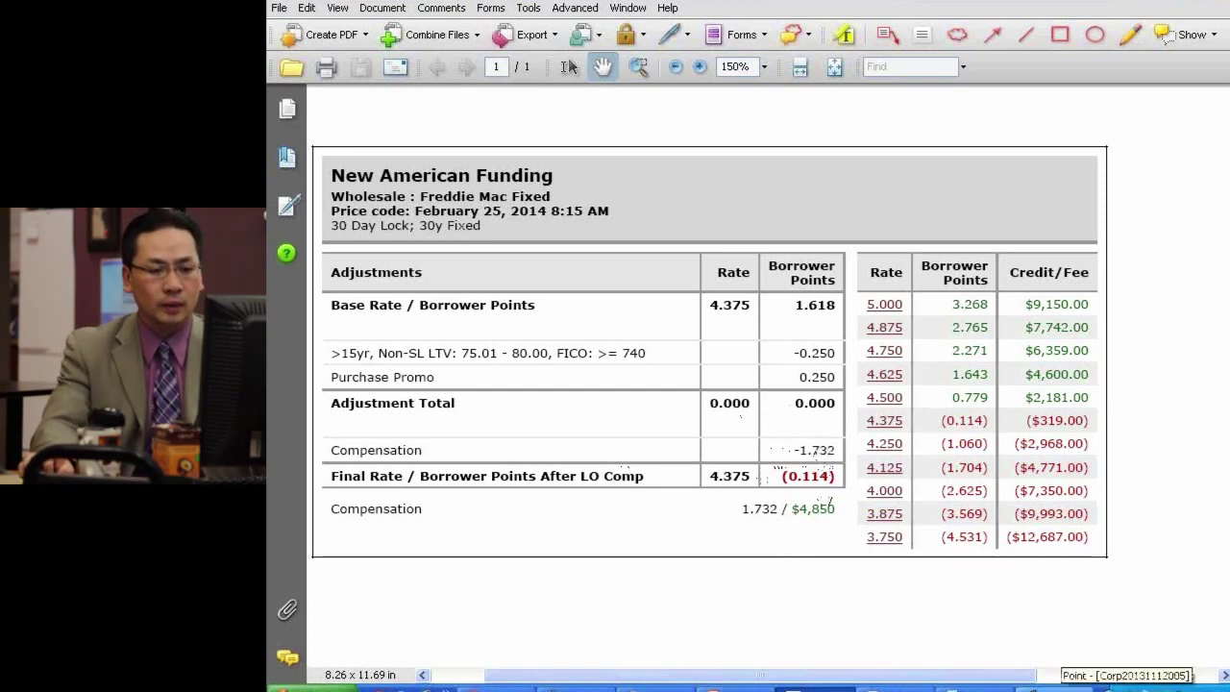
pyautogui.click(1115, 687)
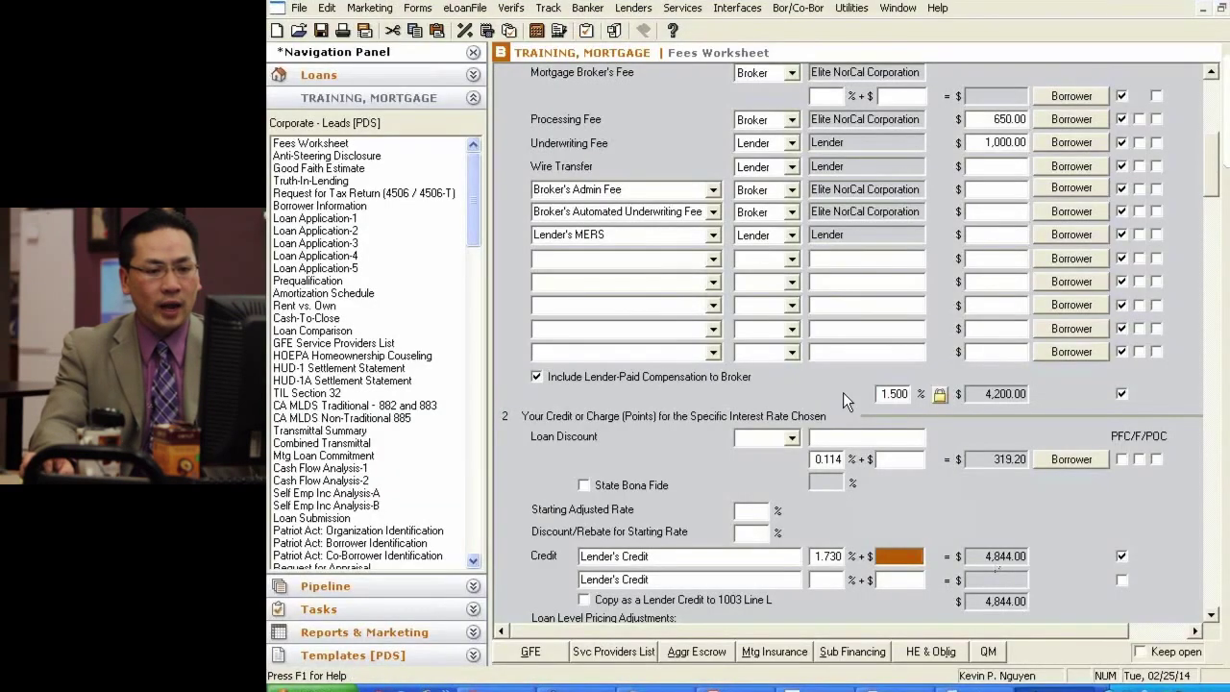
# Step: Print-preview the Fees Worksheet and zoom into the top to show the 1.730% $4,844.00 credit
pyautogui.click(342, 31)
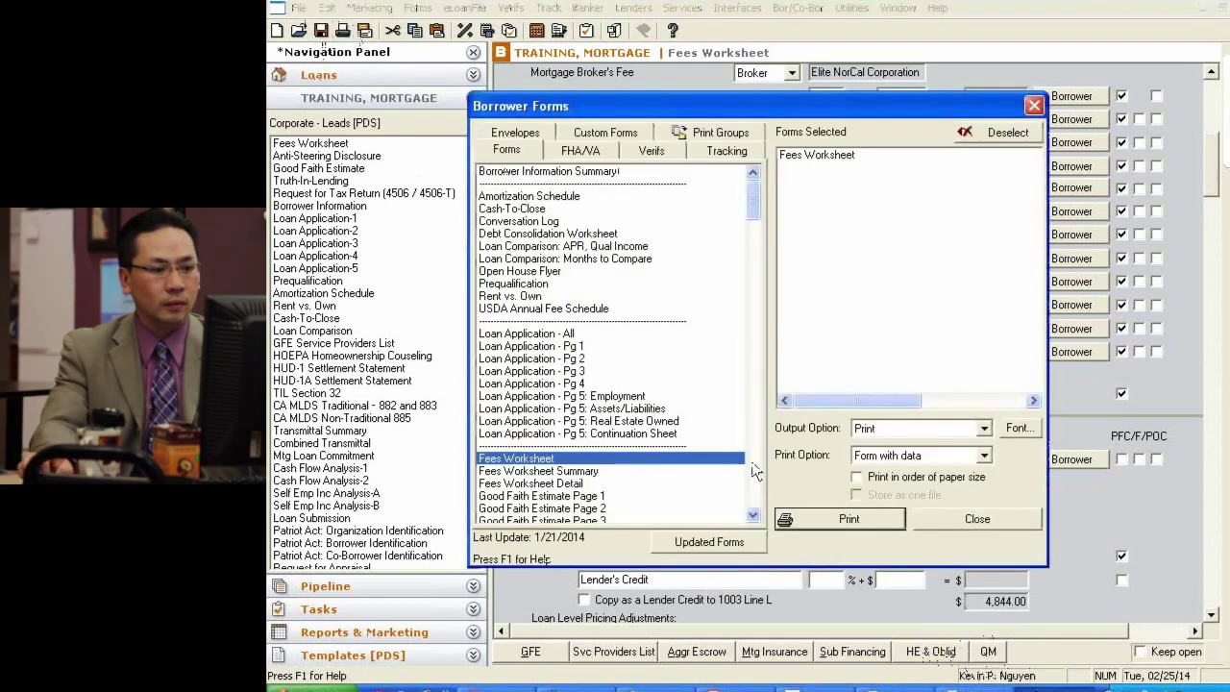
pyautogui.click(893, 428)
pyautogui.click(889, 443)
pyautogui.click(849, 518)
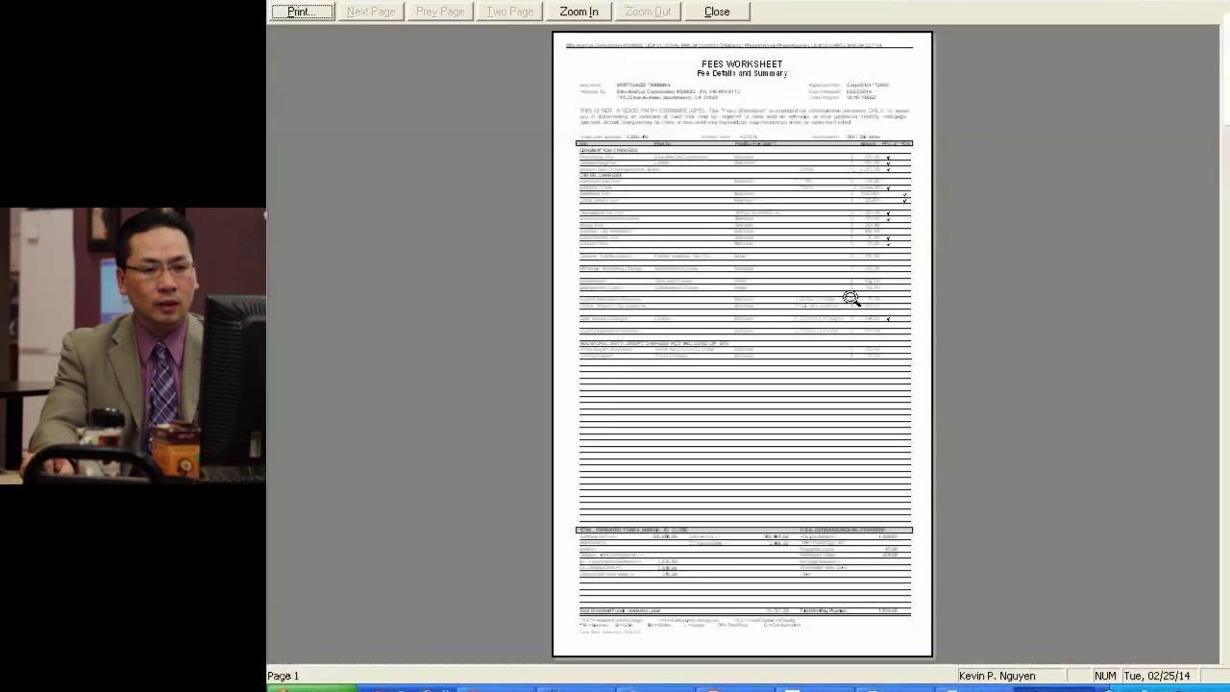
pyautogui.click(874, 206)
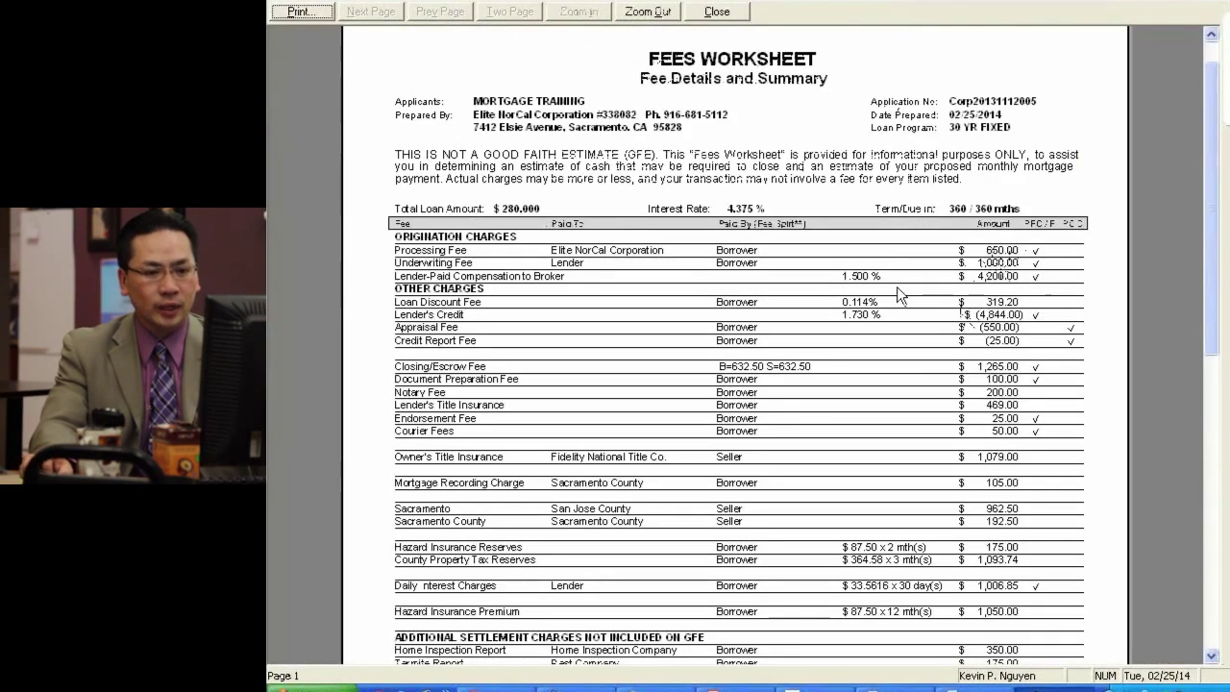
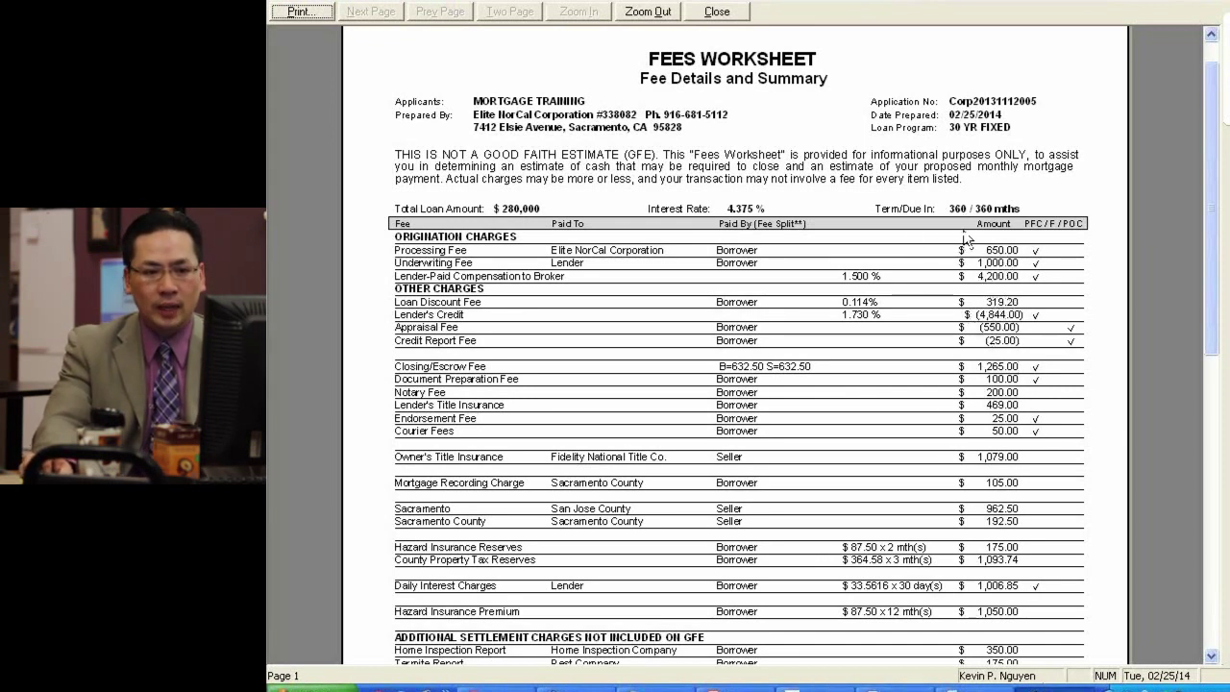
# Step: Close the preview, exclude lender-paid broker compensation and delete the 650.00 processing fee
pyautogui.click(717, 12)
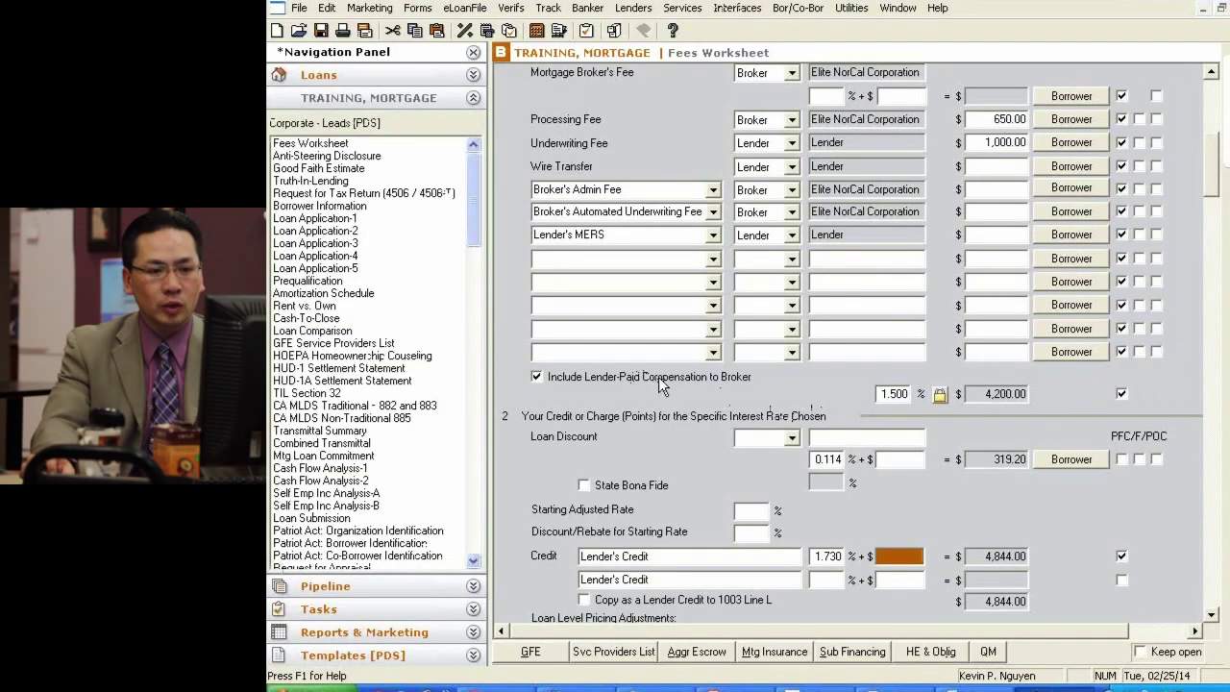
pyautogui.click(665, 376)
pyautogui.click(986, 119)
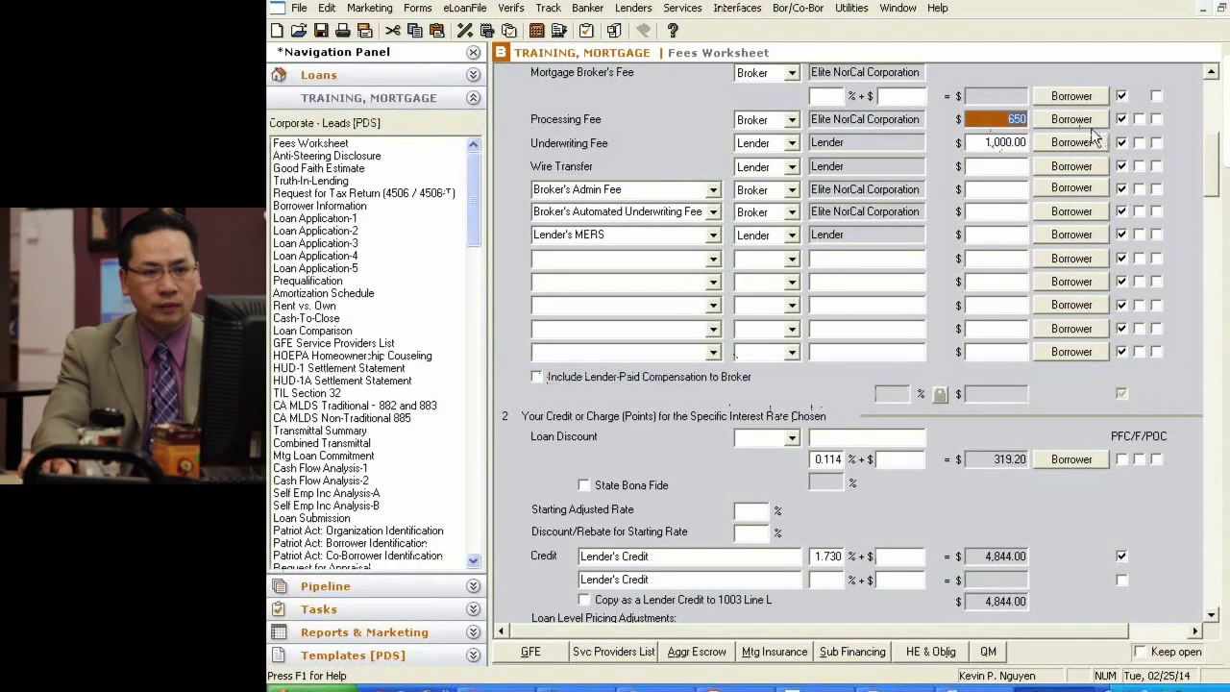
pyautogui.press('Delete')
# Step: Clear the 1.730% lender credit, then list the open Word documents
pyautogui.click(816, 555)
pyautogui.press('Delete')
pyautogui.press('Tab')
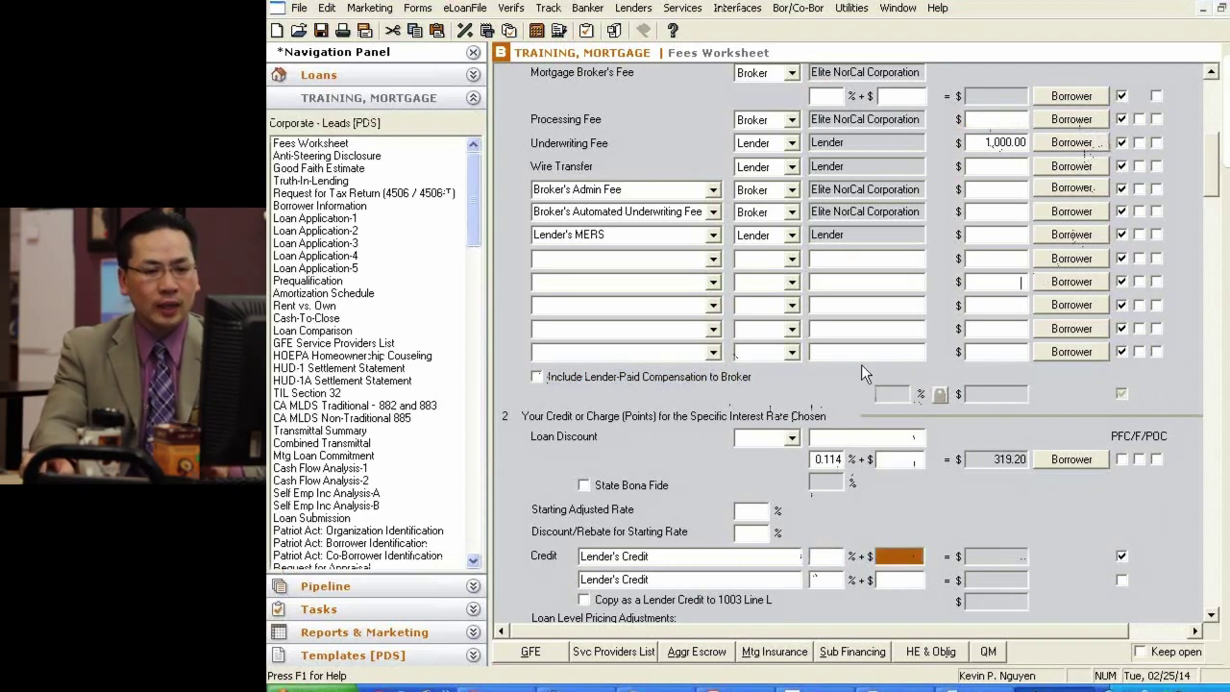
pyautogui.scroll(-15, 1033, 432)
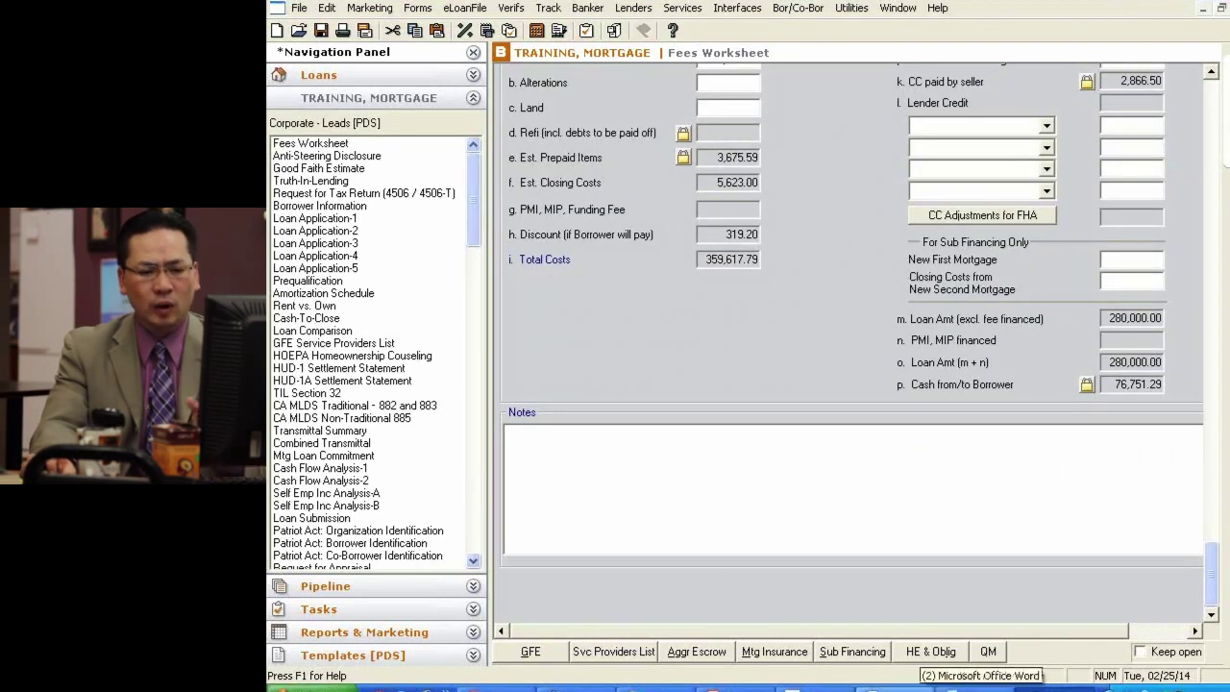
pyautogui.scroll(10, 961, 684)
pyautogui.click(946, 684)
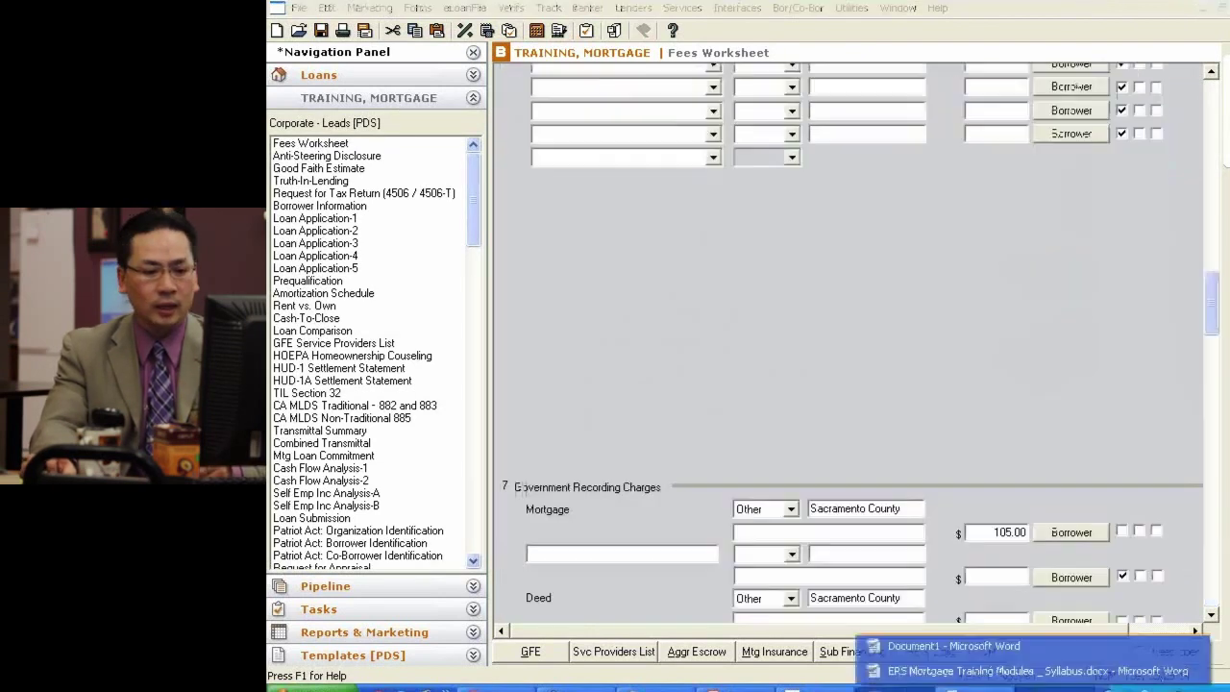
pyautogui.click(942, 646)
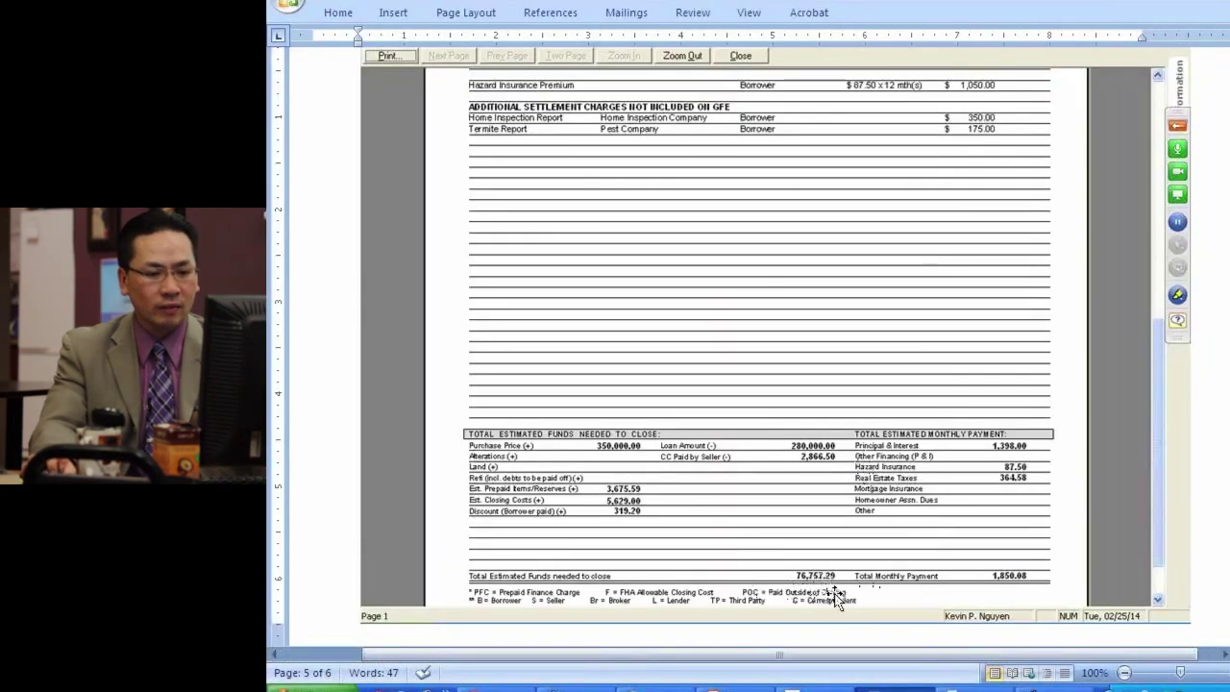
pyautogui.hotkey('alt', 'Tab')
pyautogui.scroll(-10, 1006, 493)
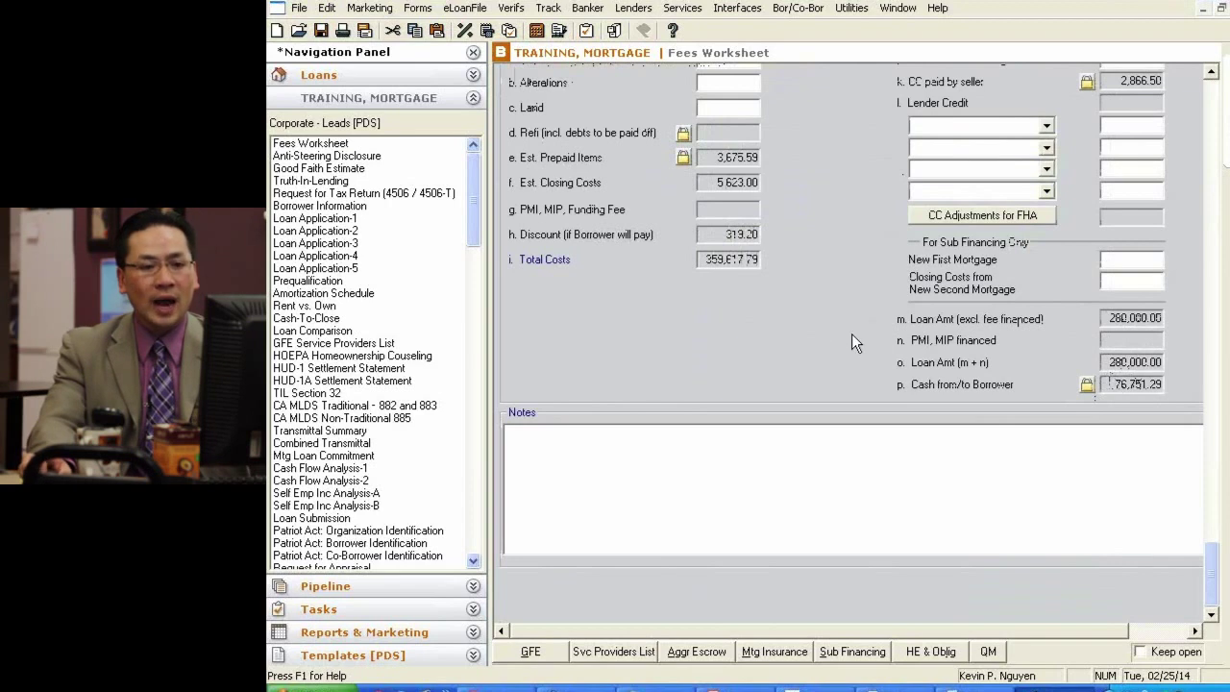
# Step: Print the Fees Worksheet to Print Preview from the Print Forms dialog
pyautogui.scroll(5, 856, 336)
pyautogui.scroll(3, 862, 341)
pyautogui.click(342, 29)
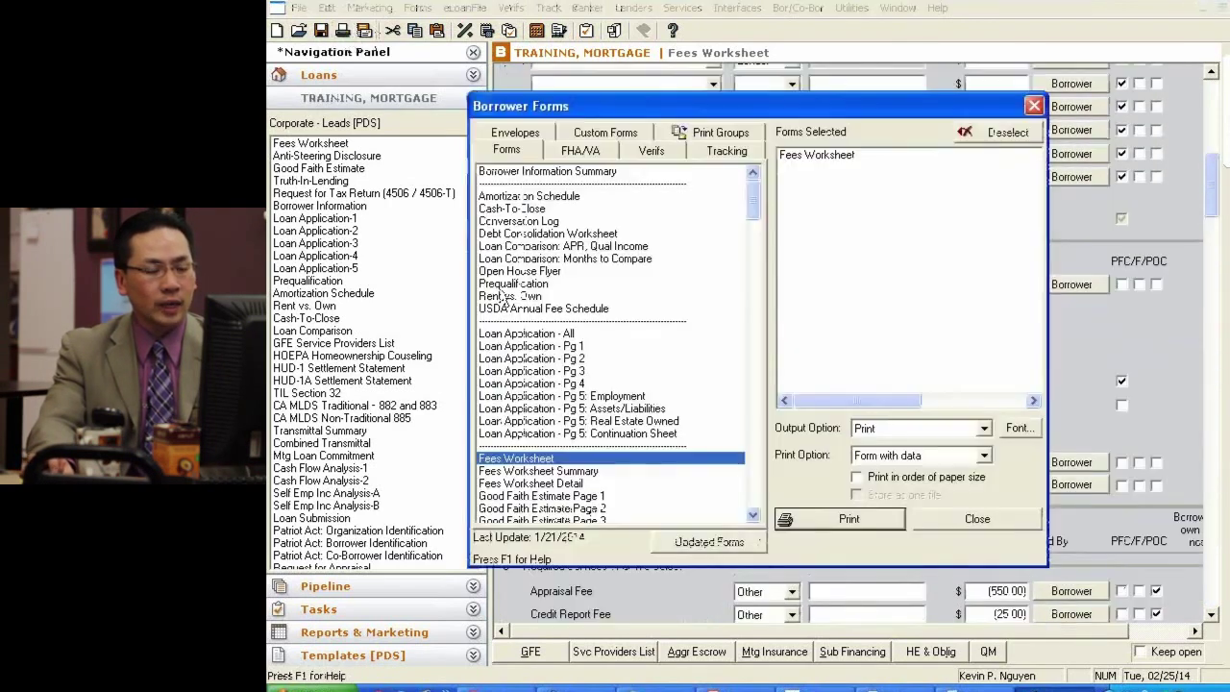
pyautogui.click(879, 429)
pyautogui.click(877, 465)
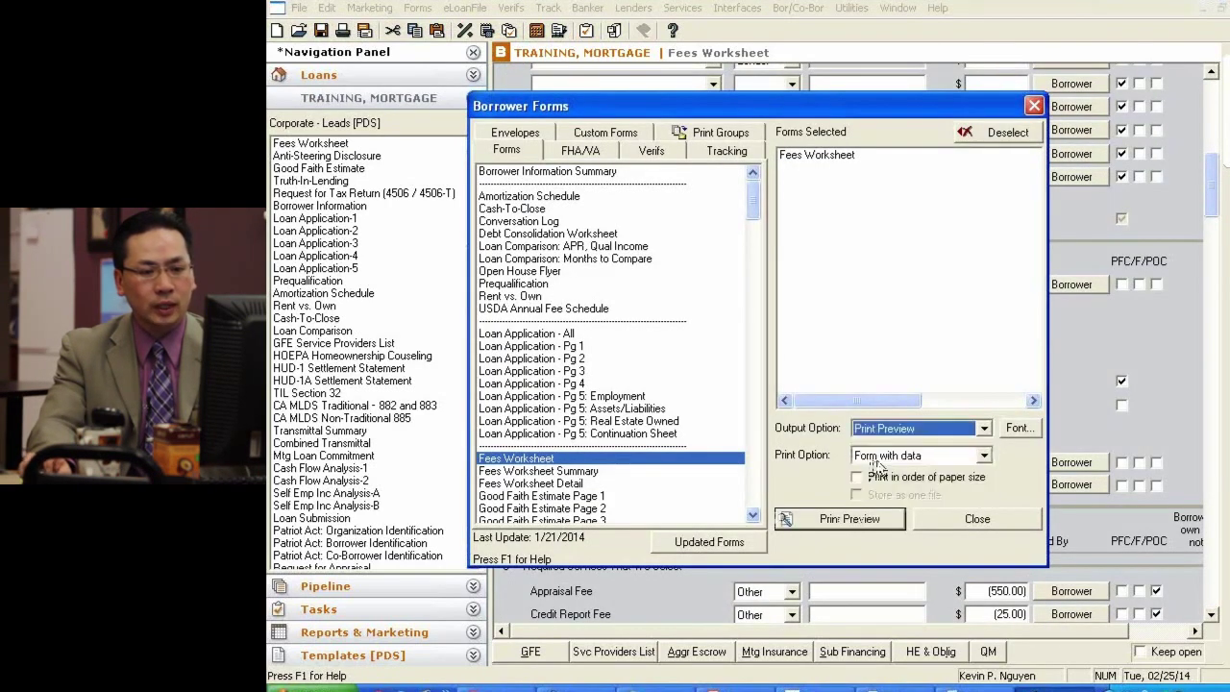
pyautogui.click(849, 519)
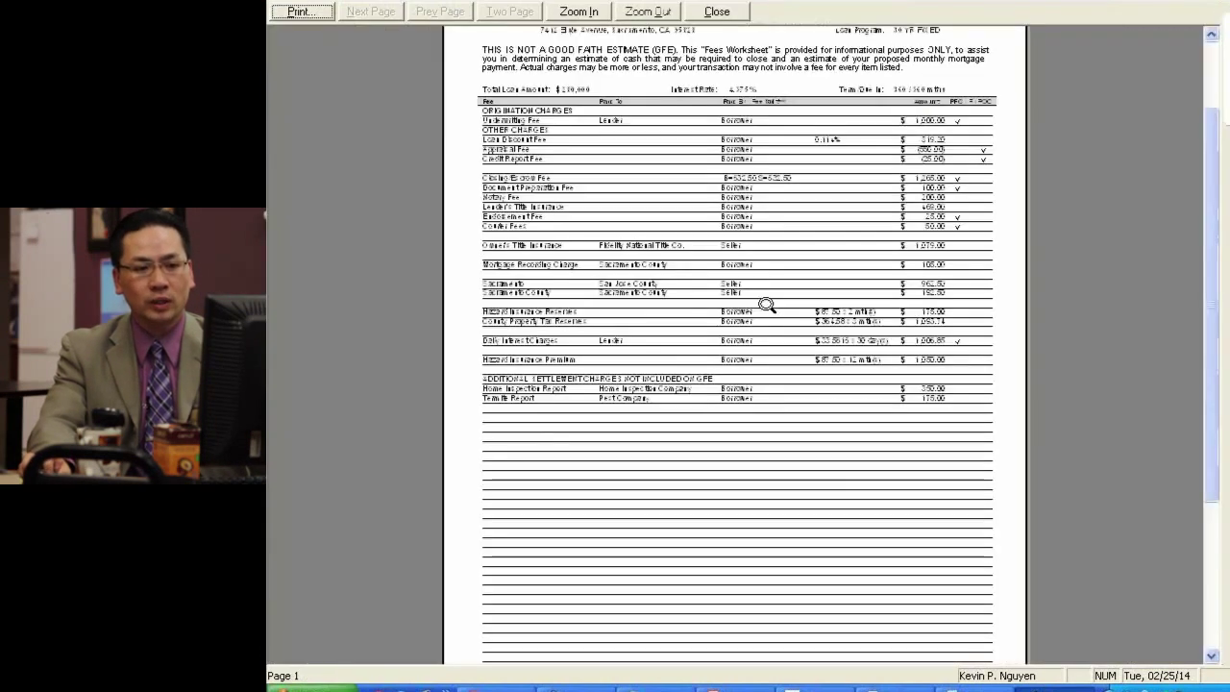
# Step: Zoom through the preview, checking 76,751.29 to close and a 1,850.08 payment, then close it
pyautogui.click(767, 305)
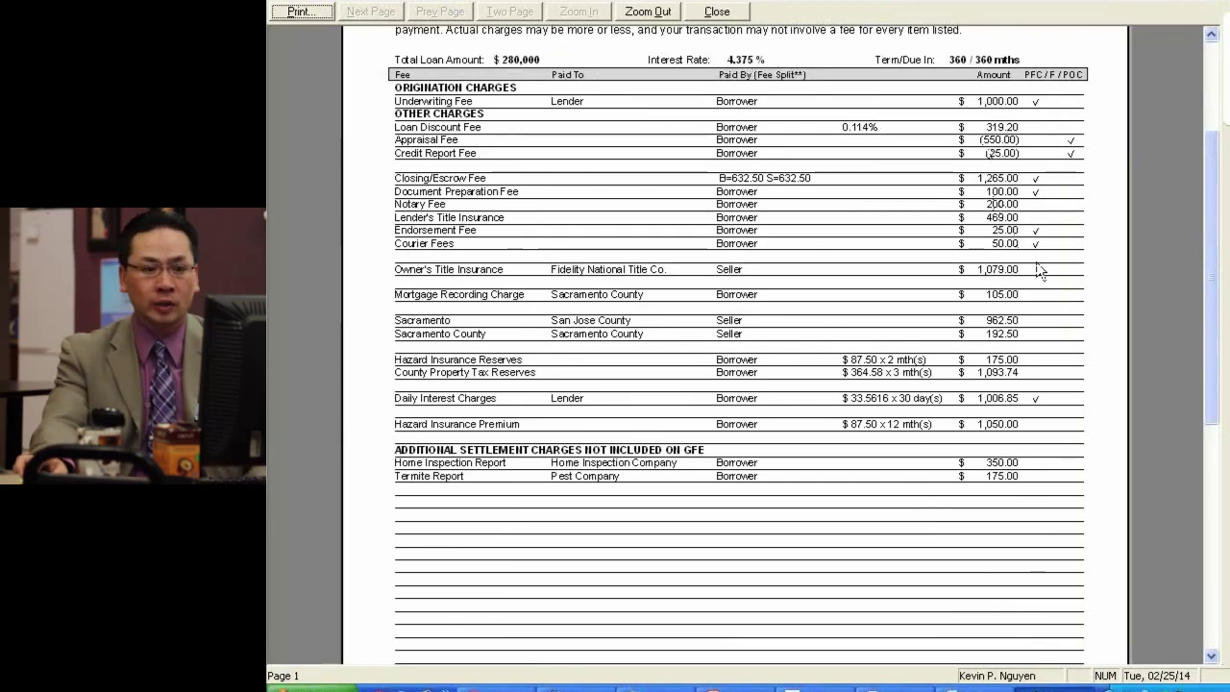
pyautogui.moveTo(1215, 401); pyautogui.dragTo(1215, 604)
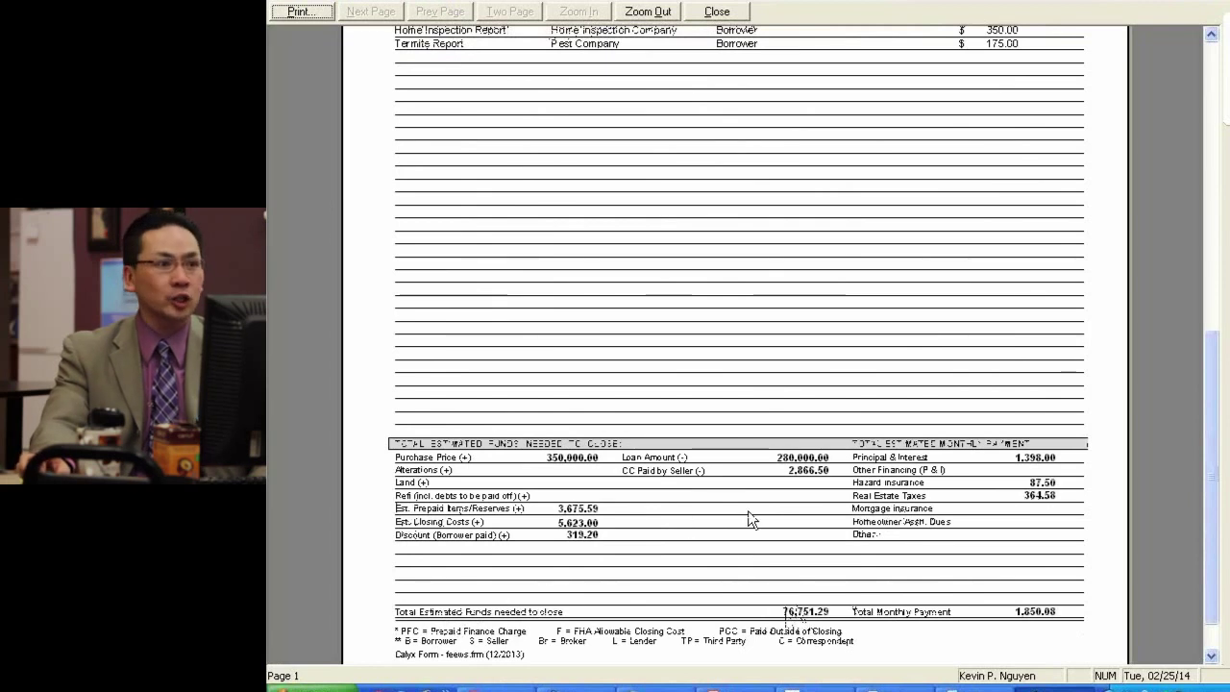
pyautogui.moveTo(1207, 485); pyautogui.dragTo(1182, 226)
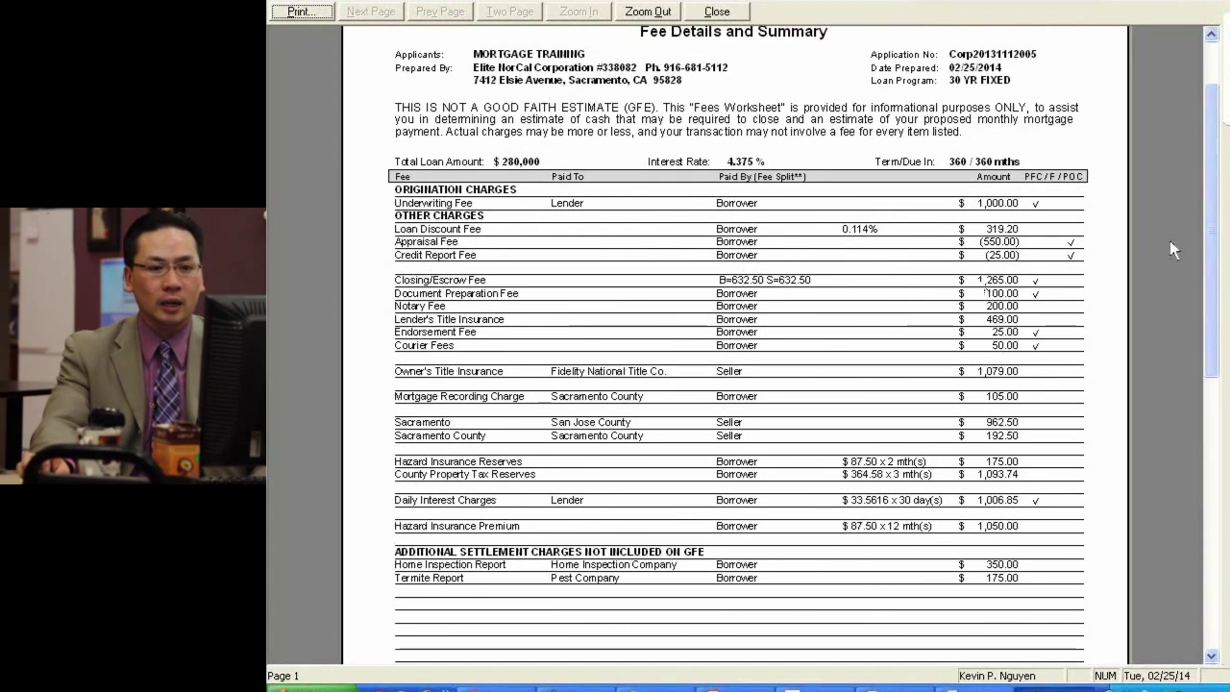
pyautogui.moveTo(1215, 221); pyautogui.dragTo(1217, 258)
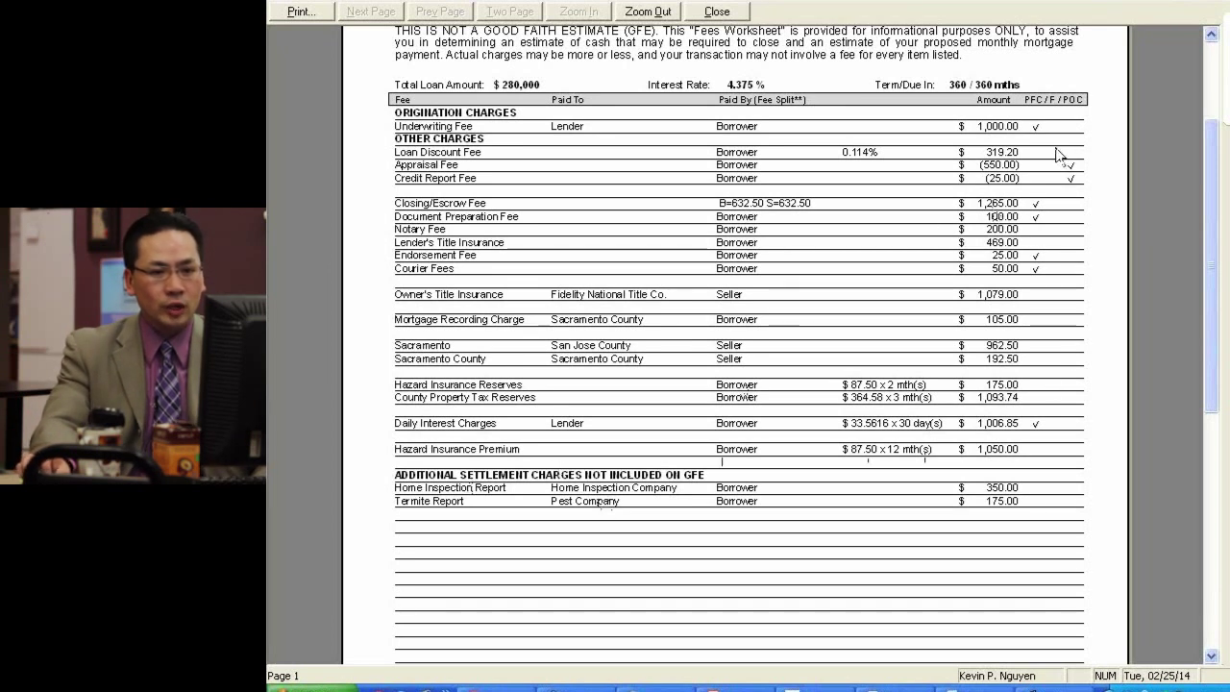
pyautogui.click(1020, 364)
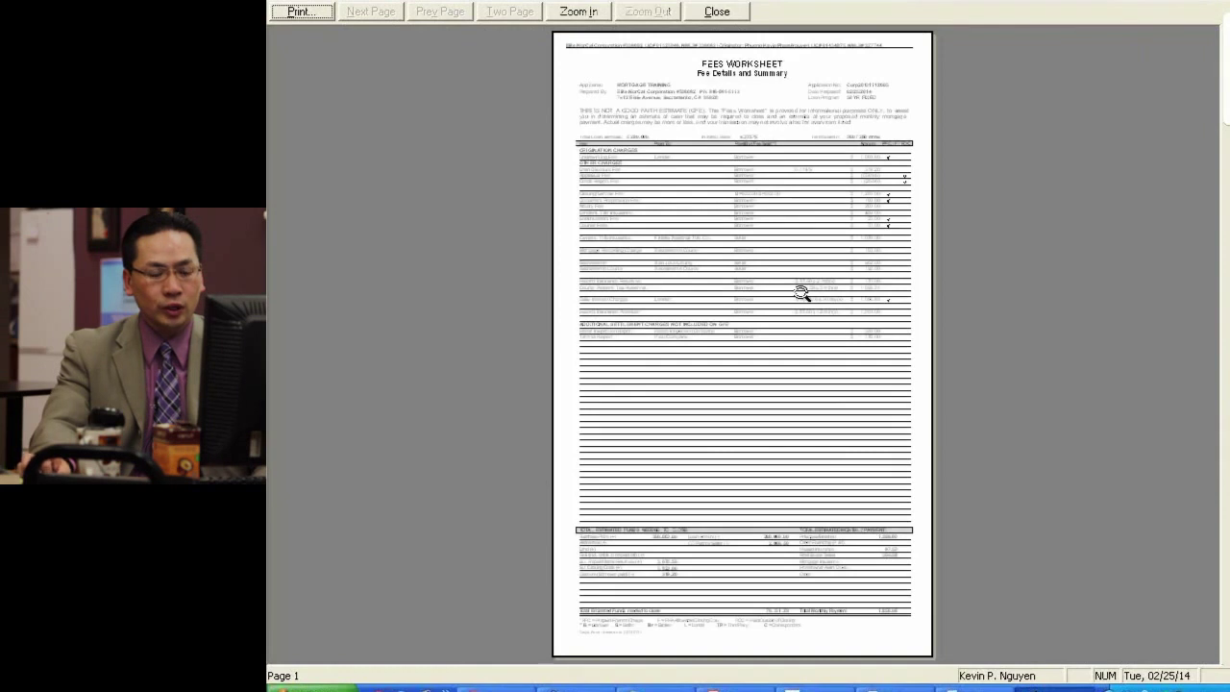
pyautogui.click(798, 292)
pyautogui.moveTo(1192, 393); pyautogui.dragTo(1191, 598)
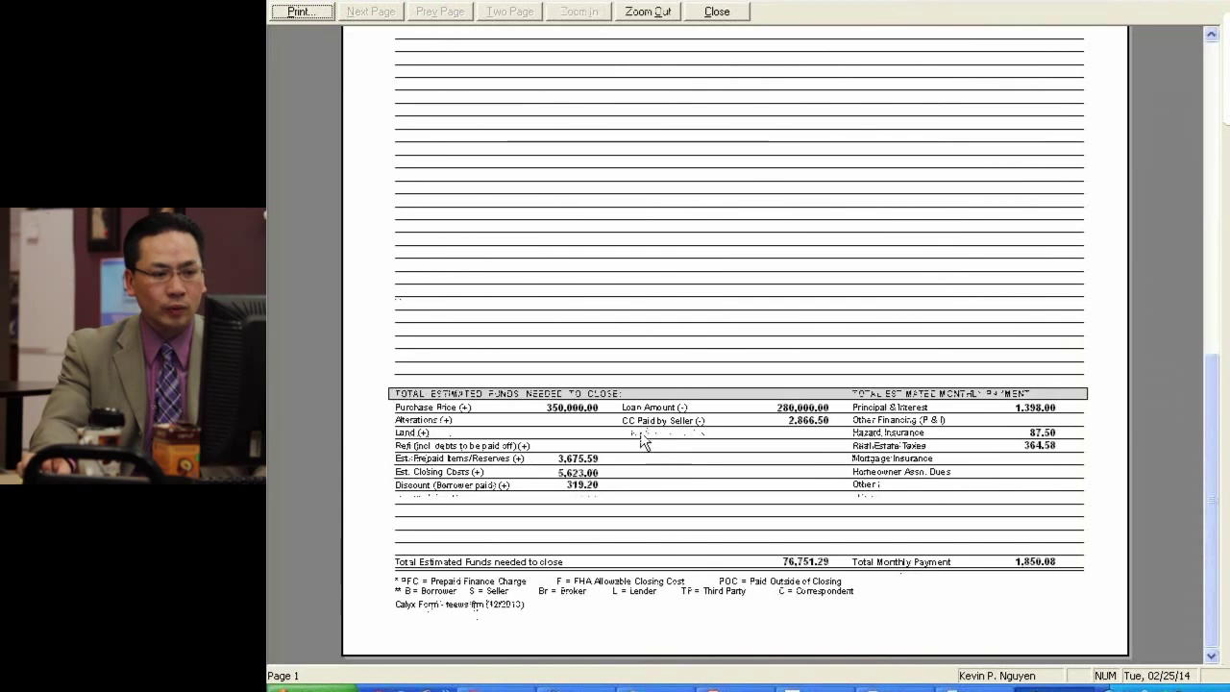
pyautogui.click(738, 11)
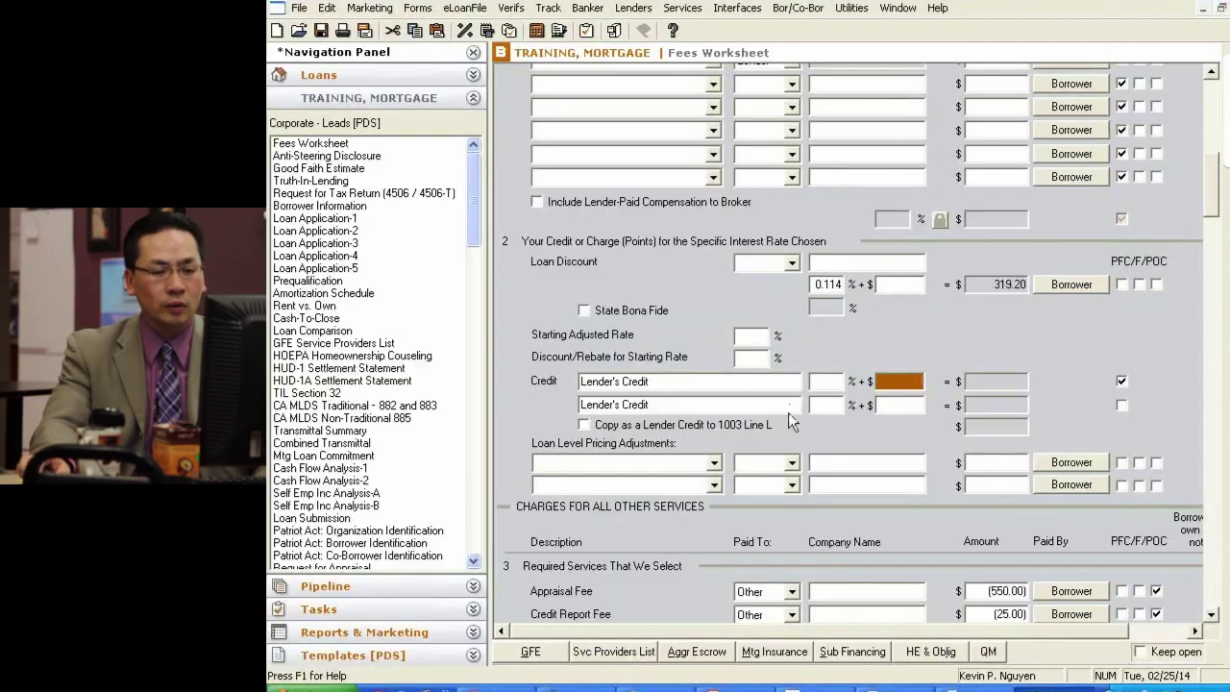
# Step: On loan application page 3, add a 5,000 cash deposit held by Title Company
pyautogui.scroll(-10, 788, 412)
pyautogui.scroll(-15, 826, 448)
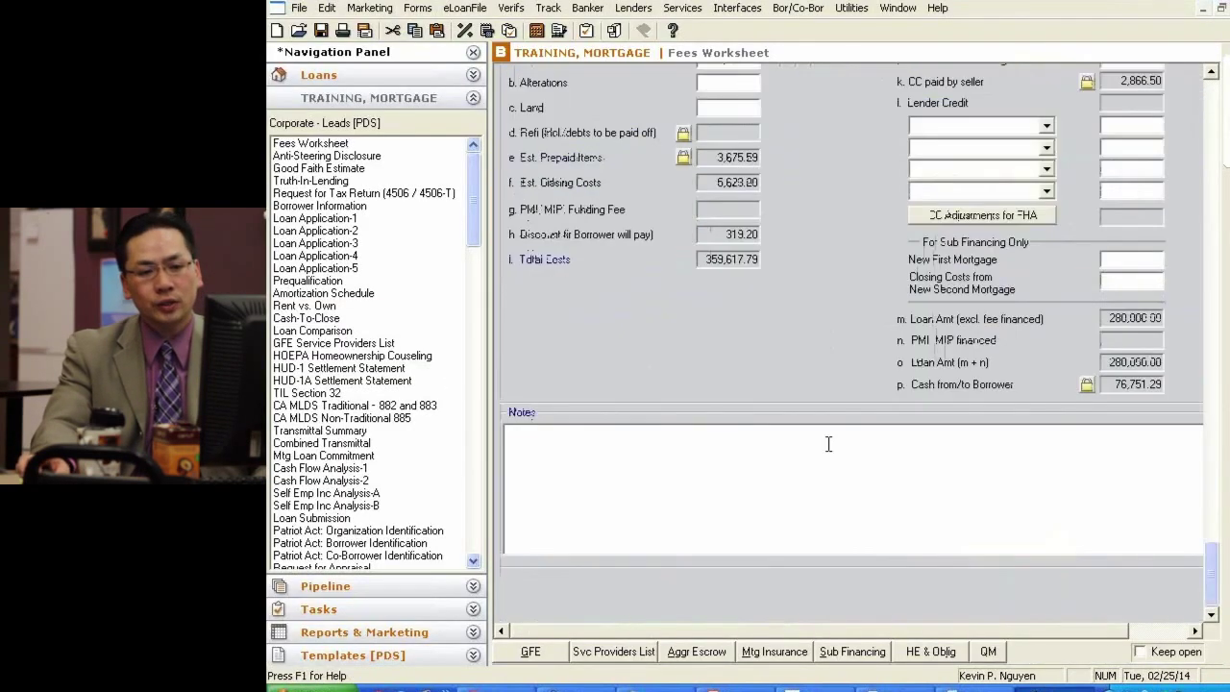
pyautogui.scroll(5, 1011, 419)
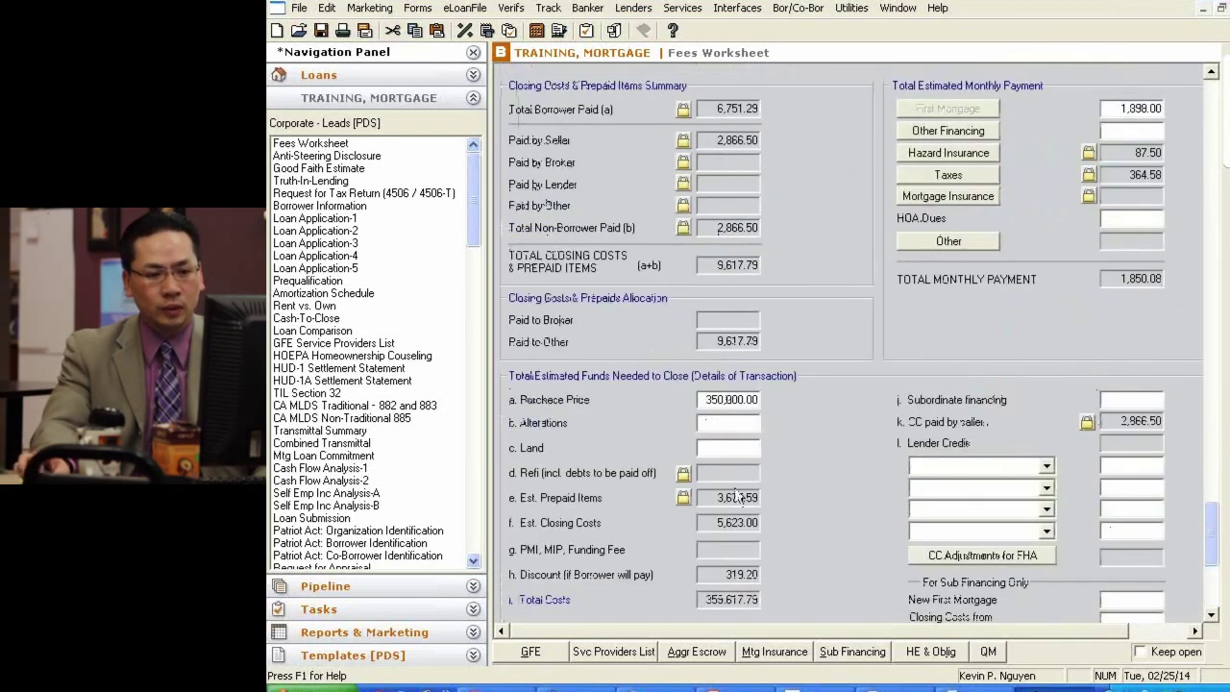
pyautogui.click(315, 243)
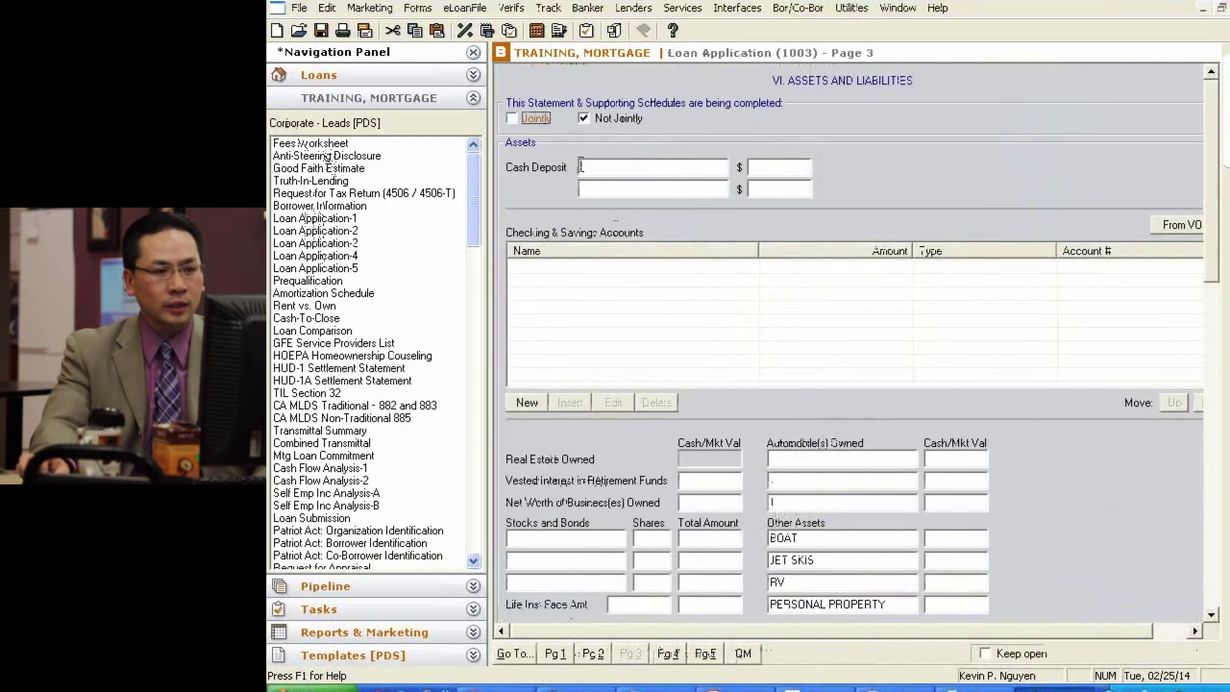
pyautogui.write('Ti')
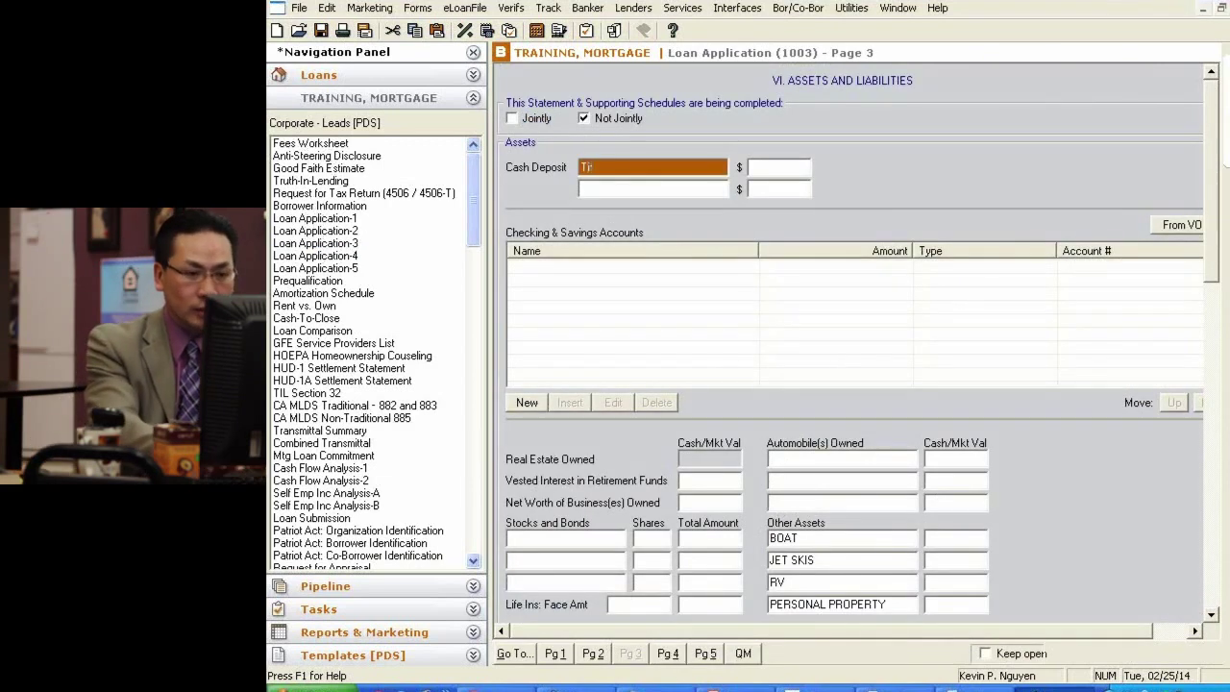
pyautogui.write('tle Company')
pyautogui.press('Tab')
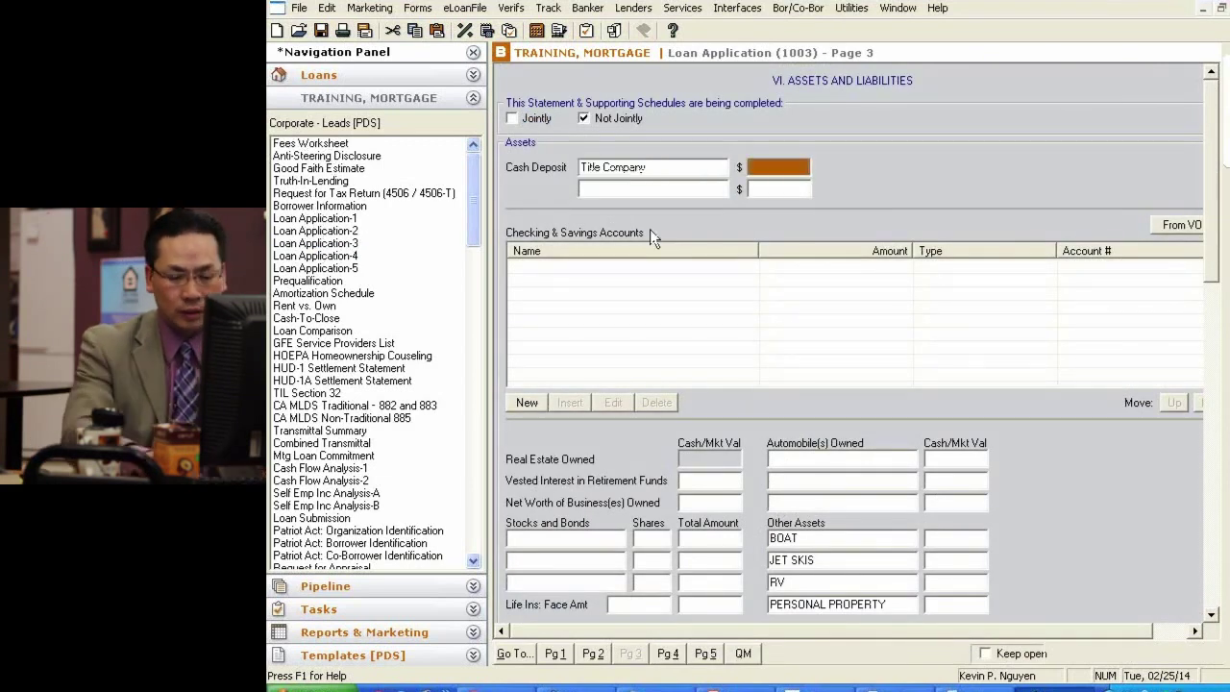
pyautogui.write('5000')
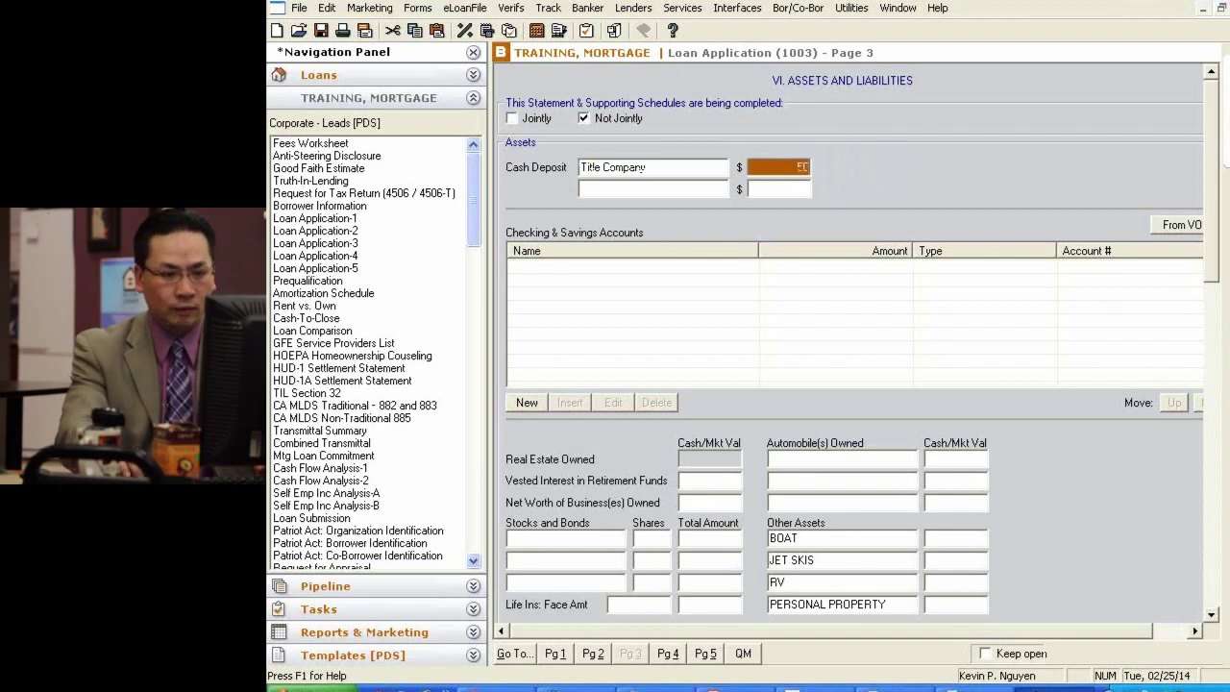
pyautogui.press('Tab')
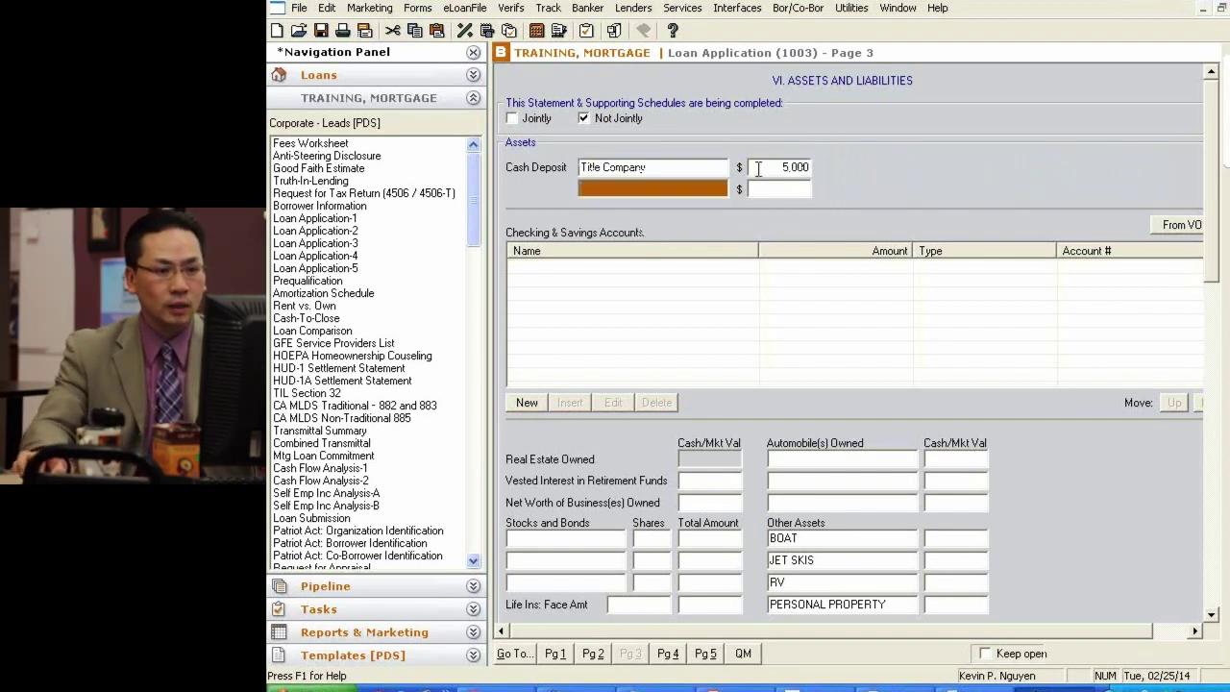
# Step: Check page 4 showing 71,751.29 cash from borrower, then return to the Fees Worksheet
pyautogui.click(317, 256)
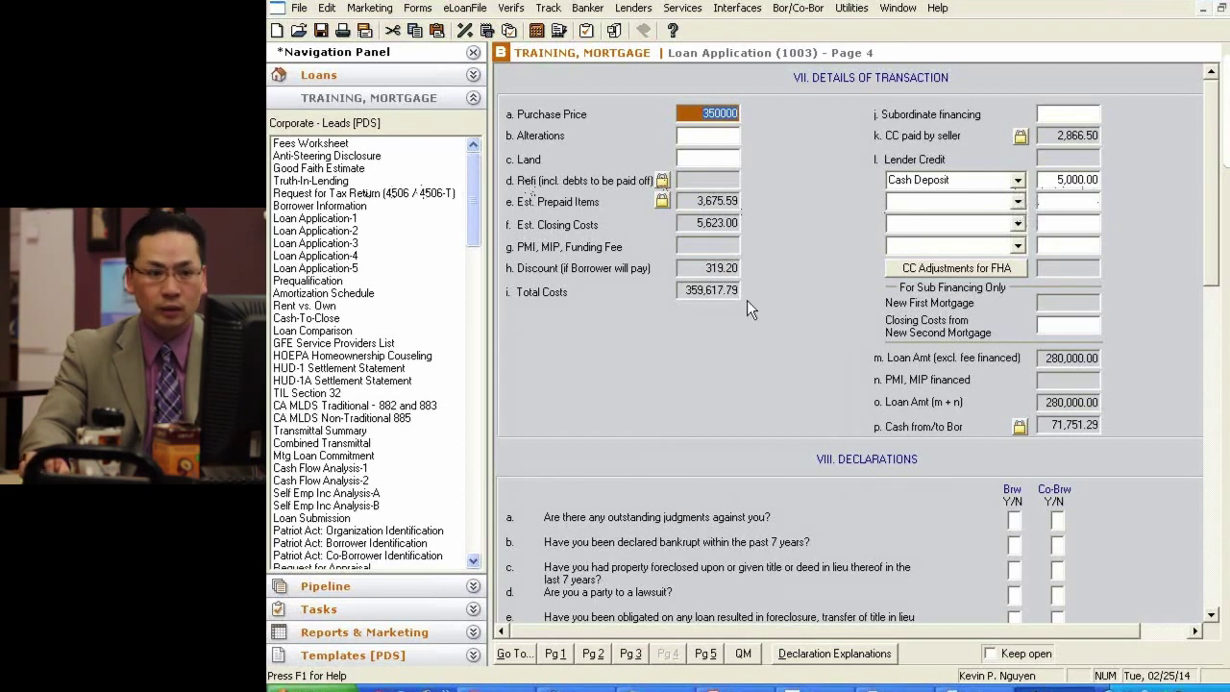
pyautogui.click(332, 244)
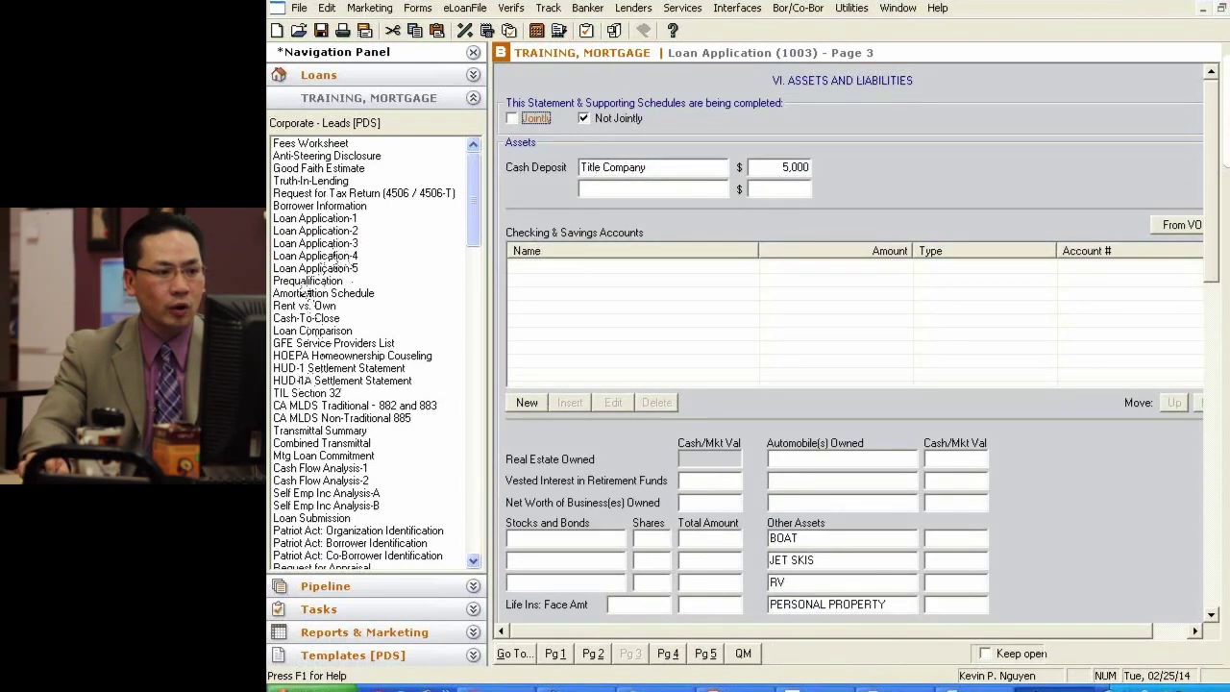
pyautogui.click(315, 255)
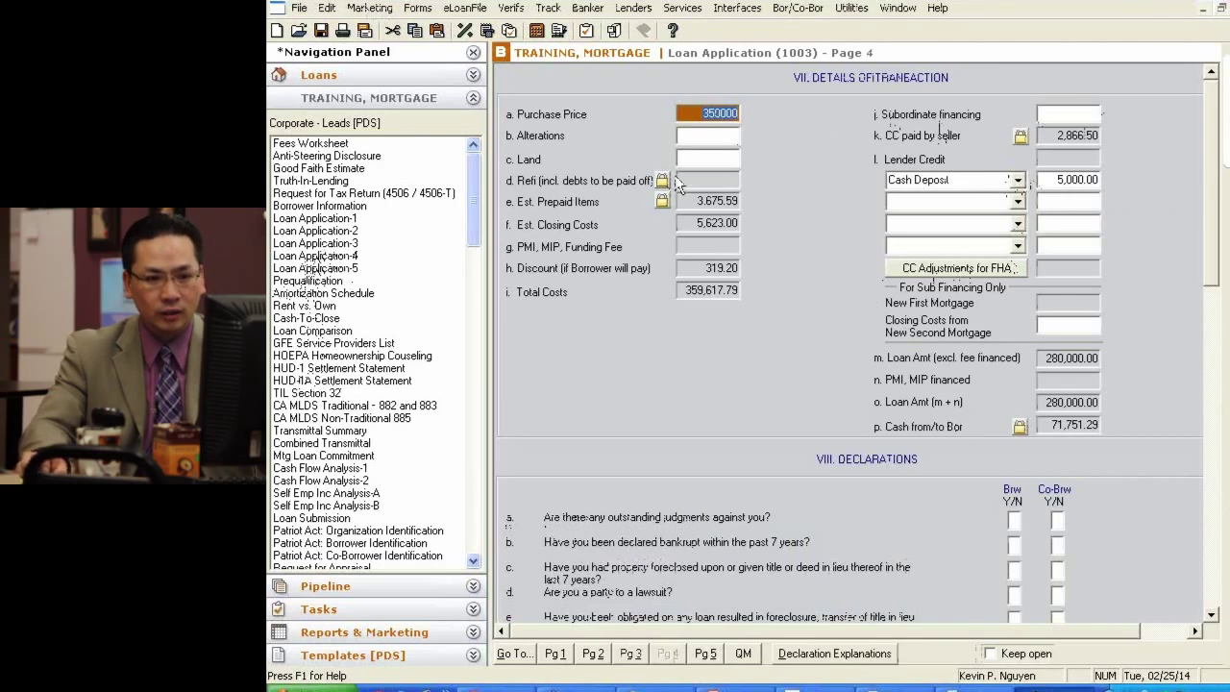
pyautogui.click(318, 143)
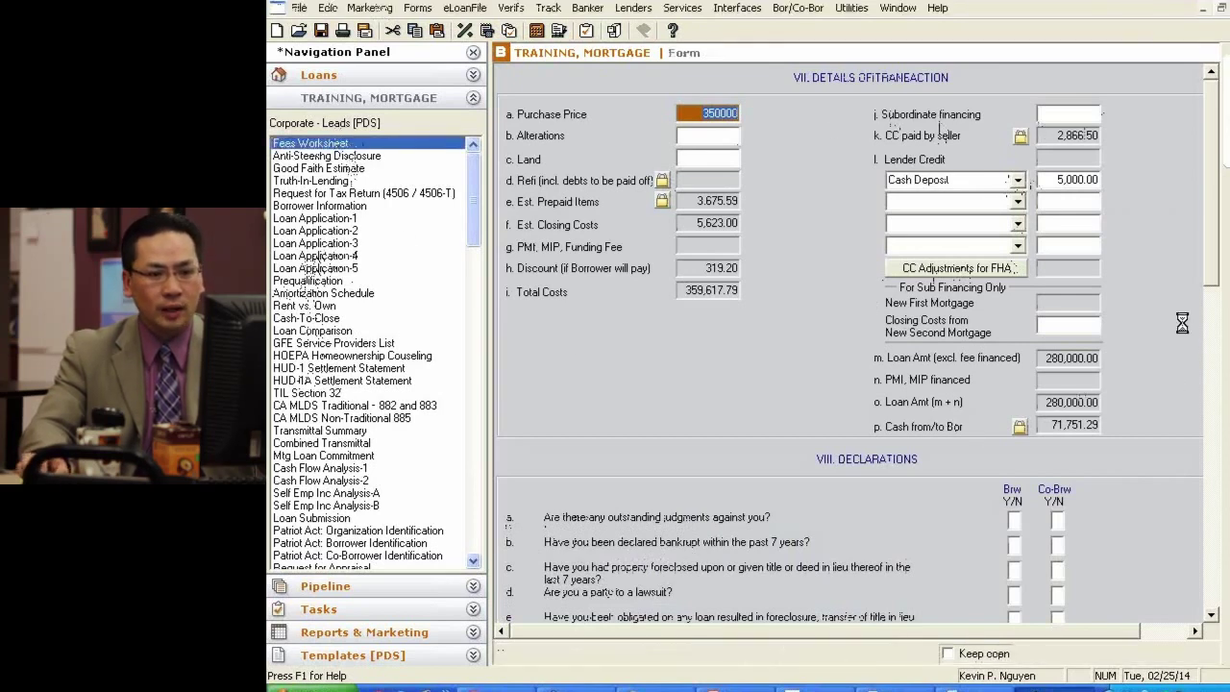
# Step: Make the second lender credit a Seller Credit and enter its amount
pyautogui.moveTo(1212, 107); pyautogui.dragTo(1225, 567)
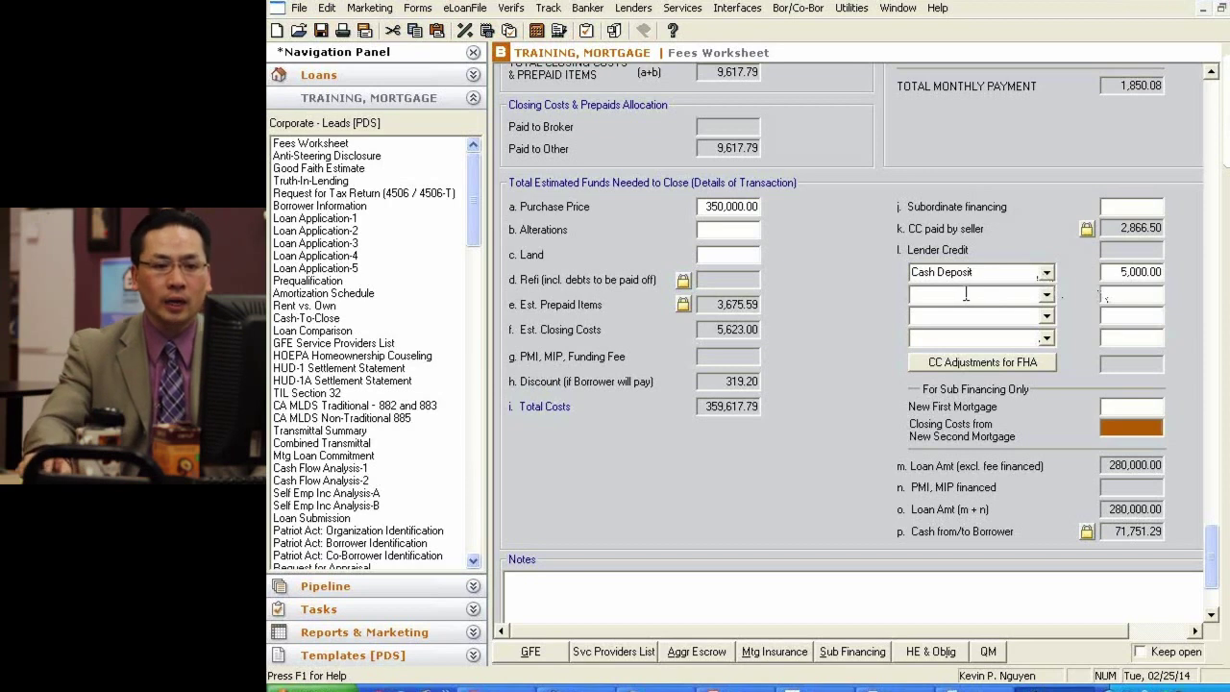
pyautogui.click(1126, 295)
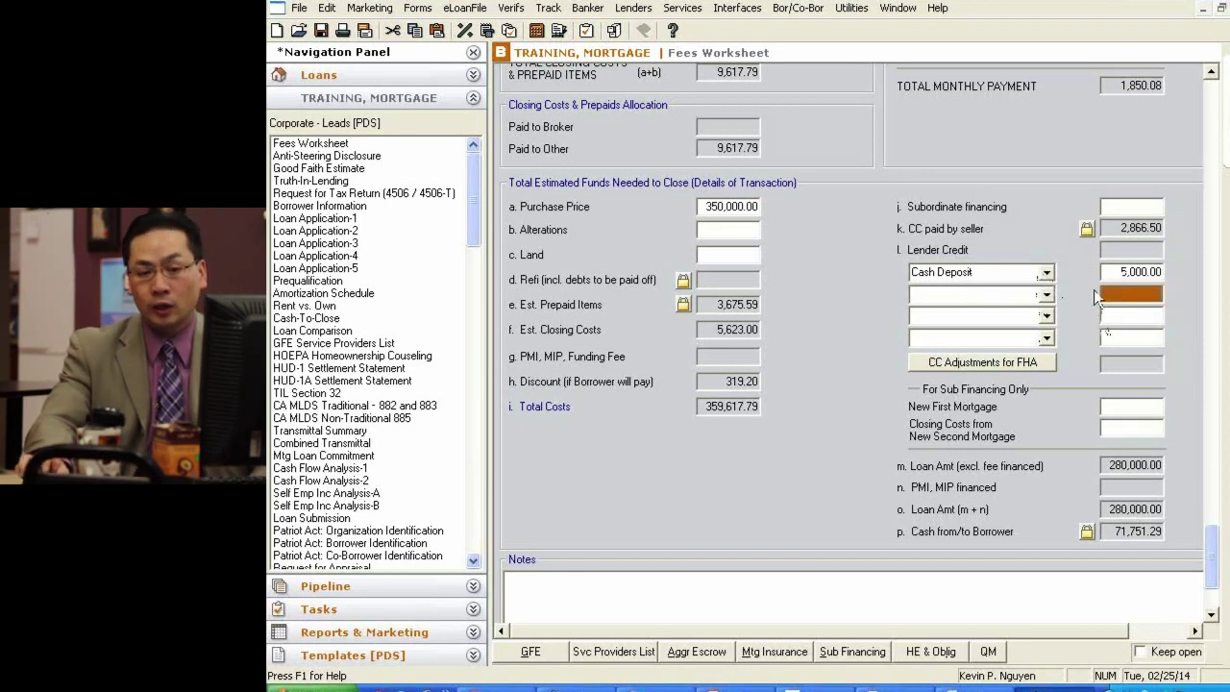
pyautogui.click(1046, 295)
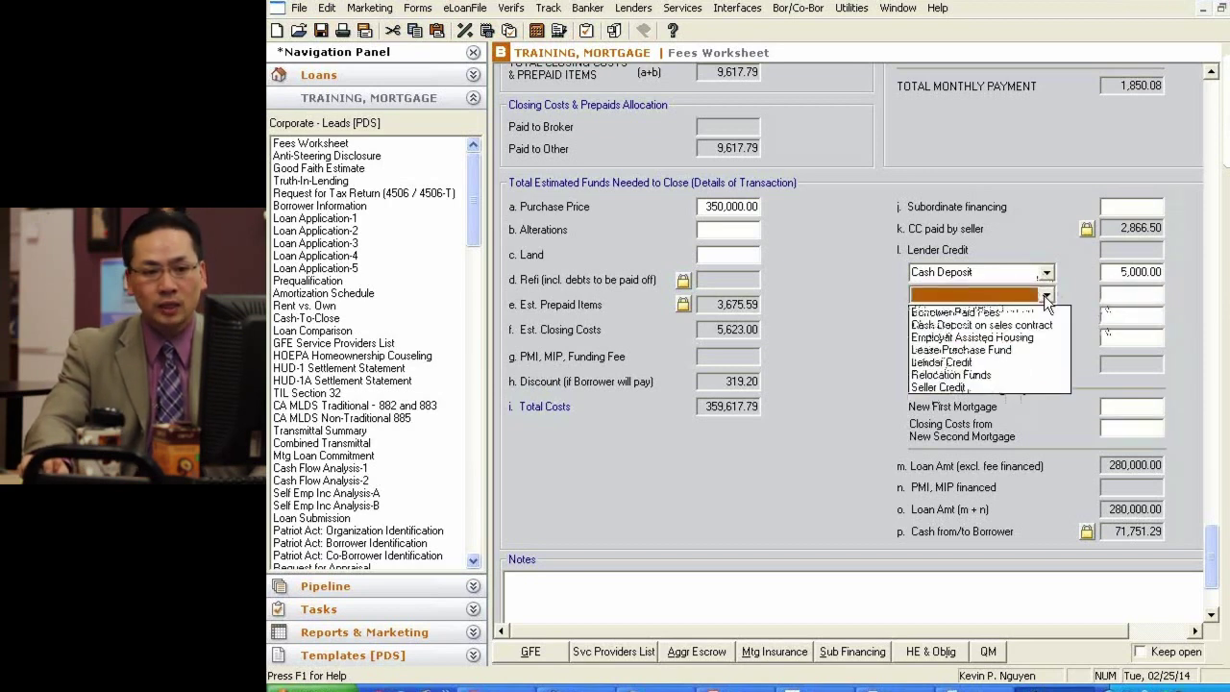
pyautogui.click(957, 387)
pyautogui.click(1128, 295)
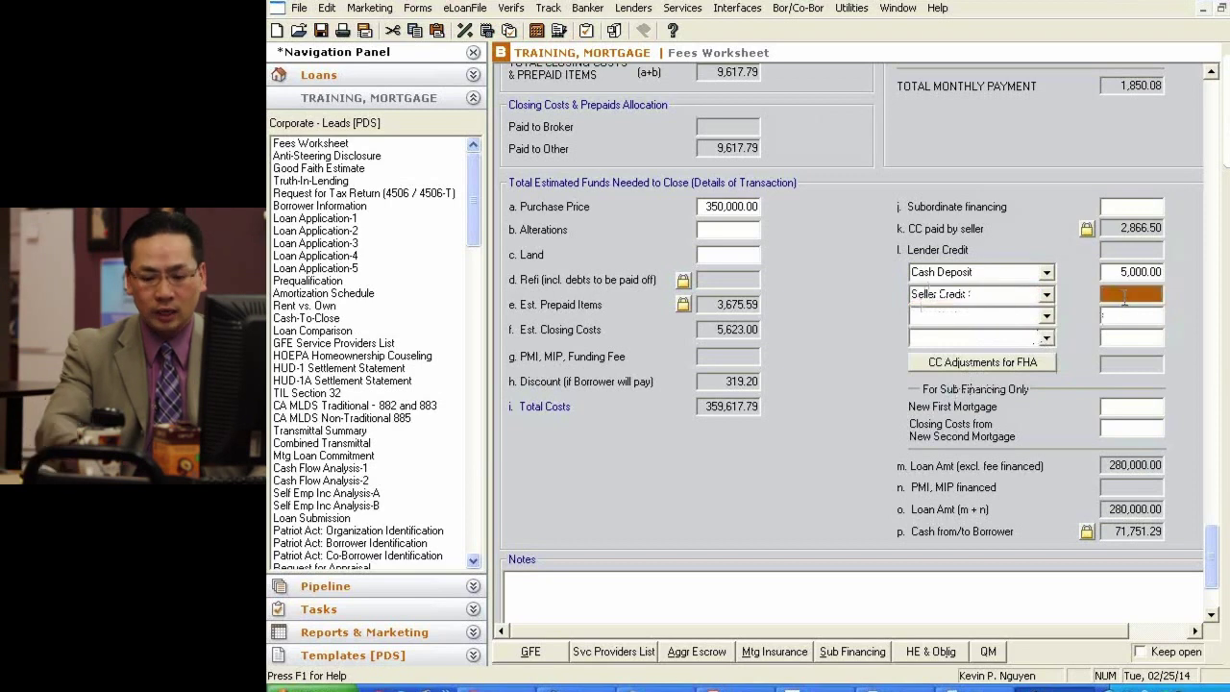
pyautogui.write('1500')
pyautogui.press('Tab')
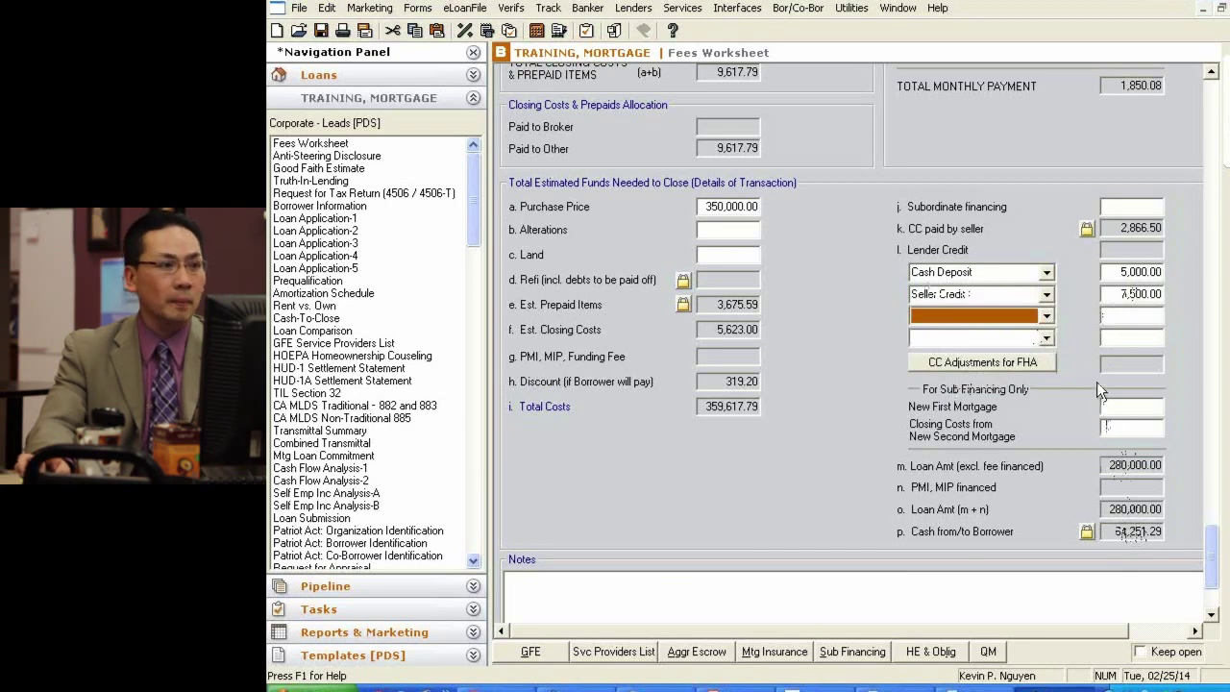
# Step: Leave the remaining credit rows unchanged and reopen the Fees Worksheet from its top
pyautogui.click(1046, 315)
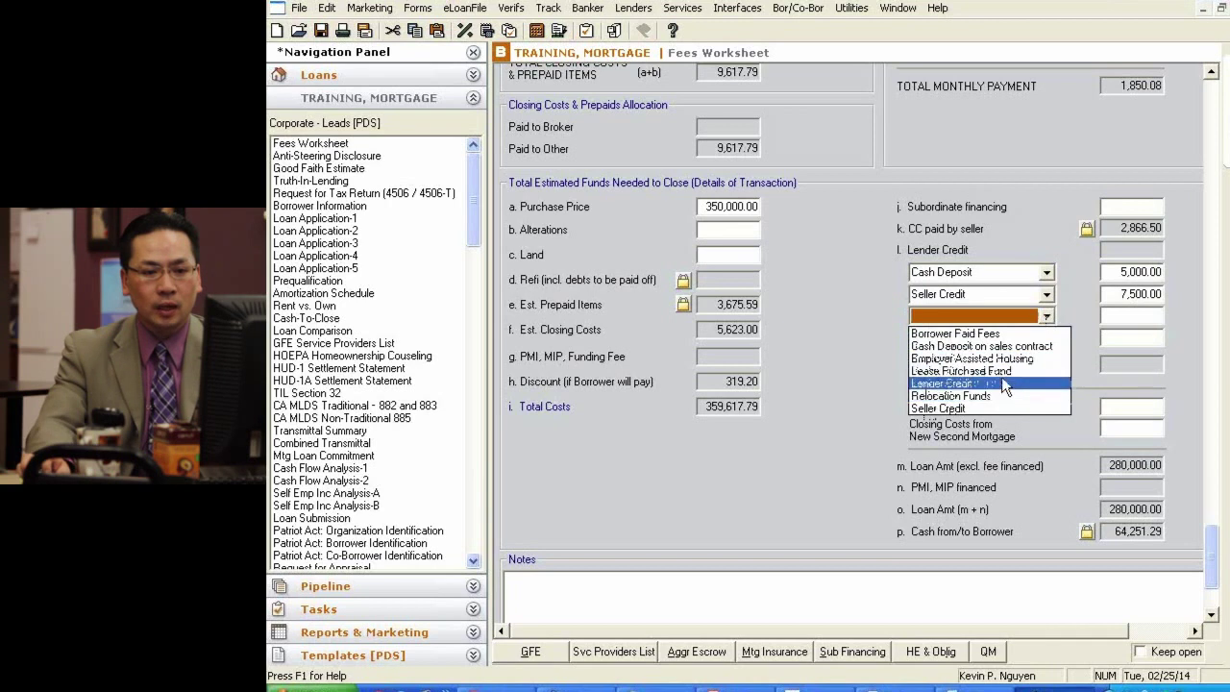
pyautogui.click(1113, 317)
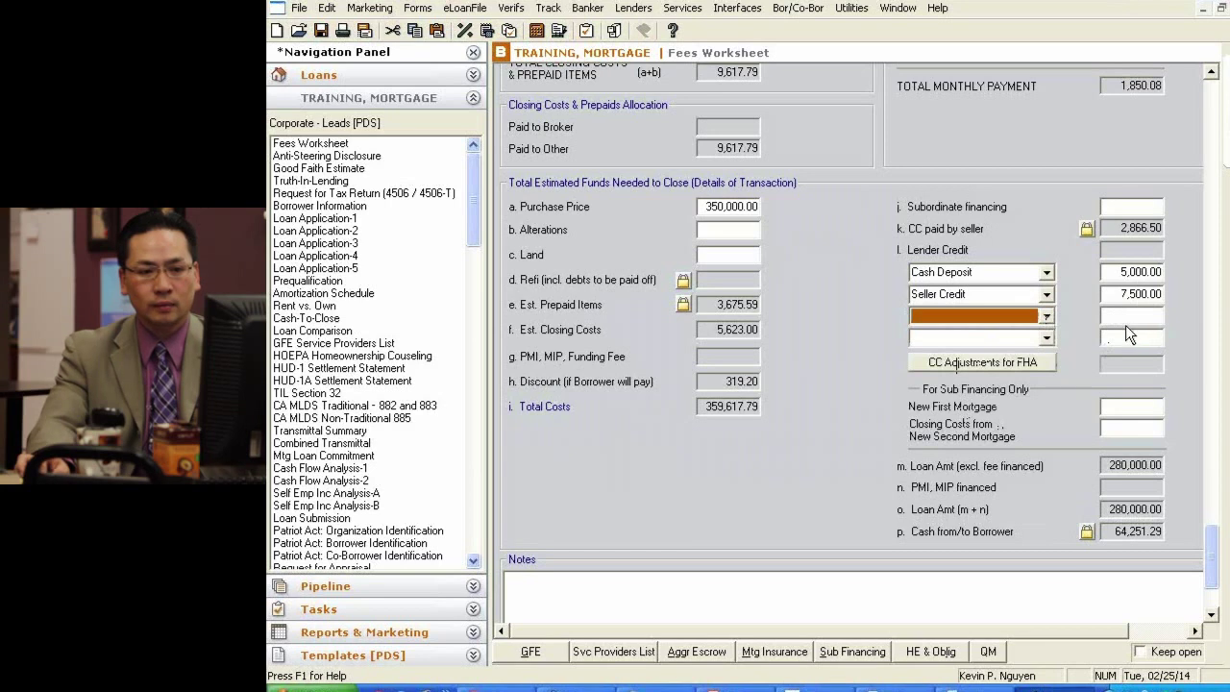
pyautogui.click(1133, 333)
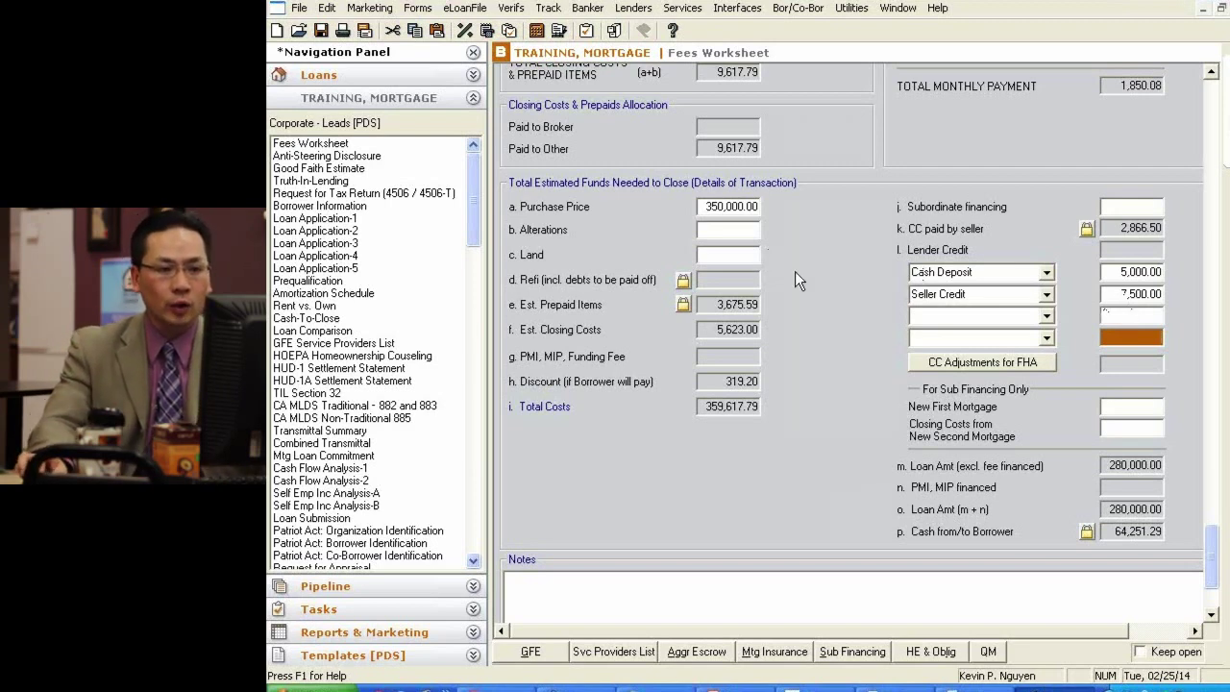
pyautogui.click(726, 235)
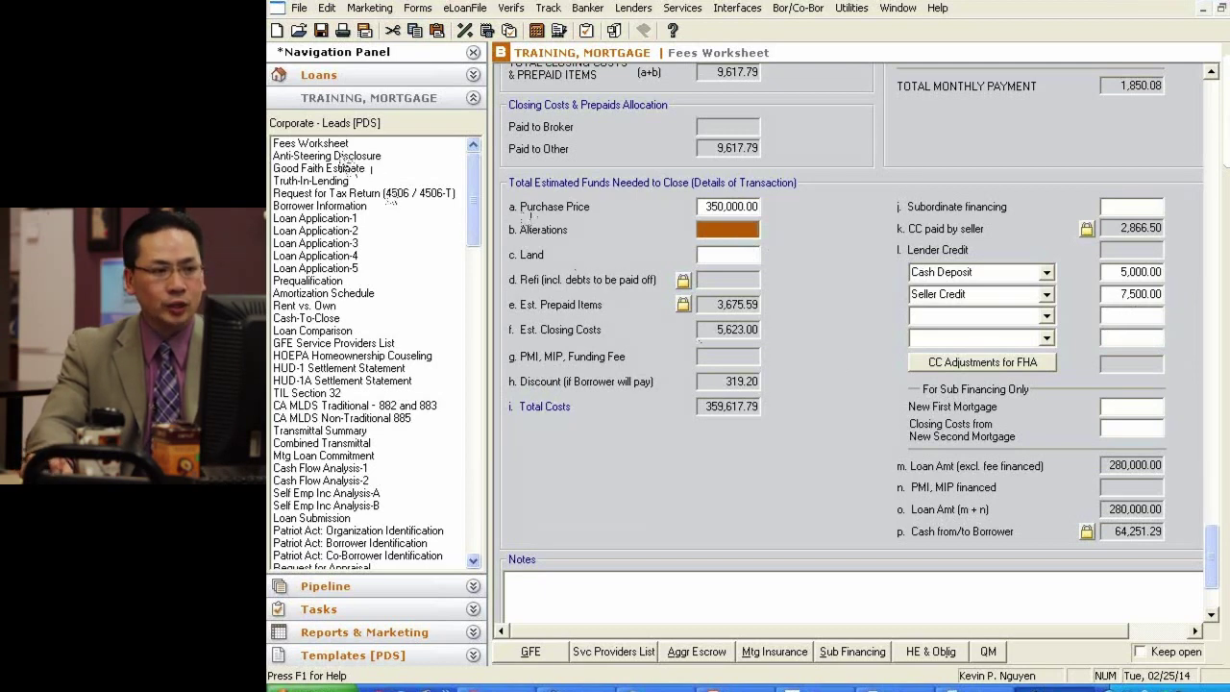
pyautogui.click(317, 143)
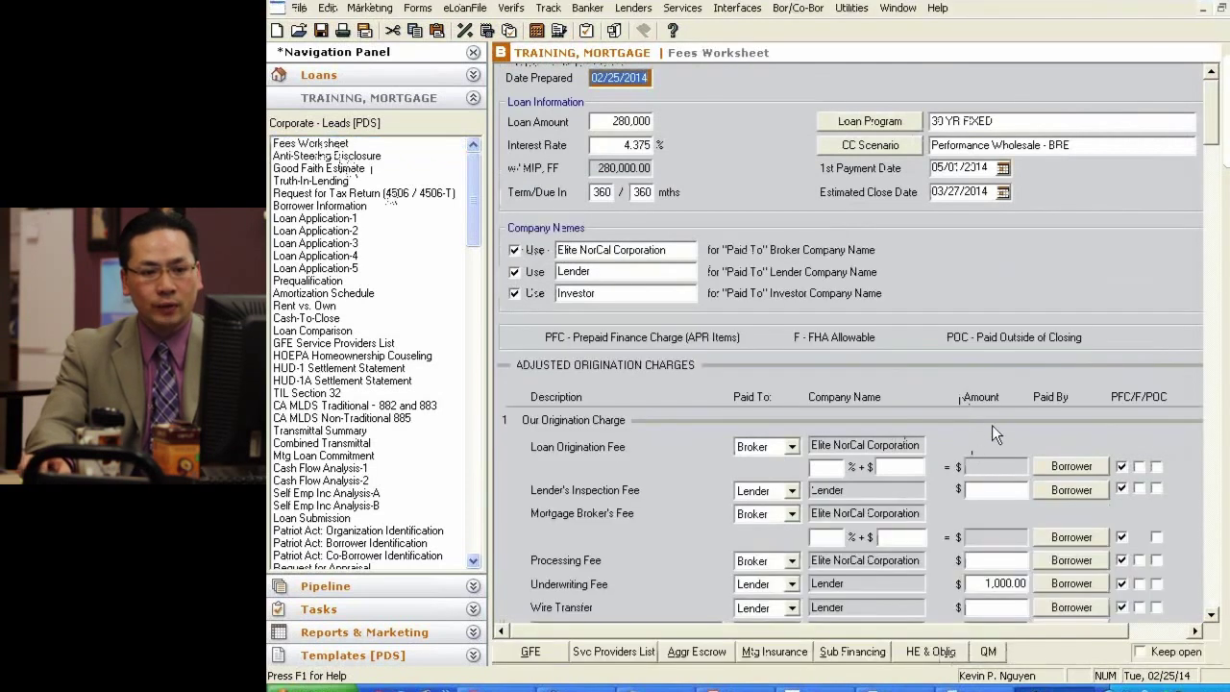
pyautogui.scroll(-20, 904, 331)
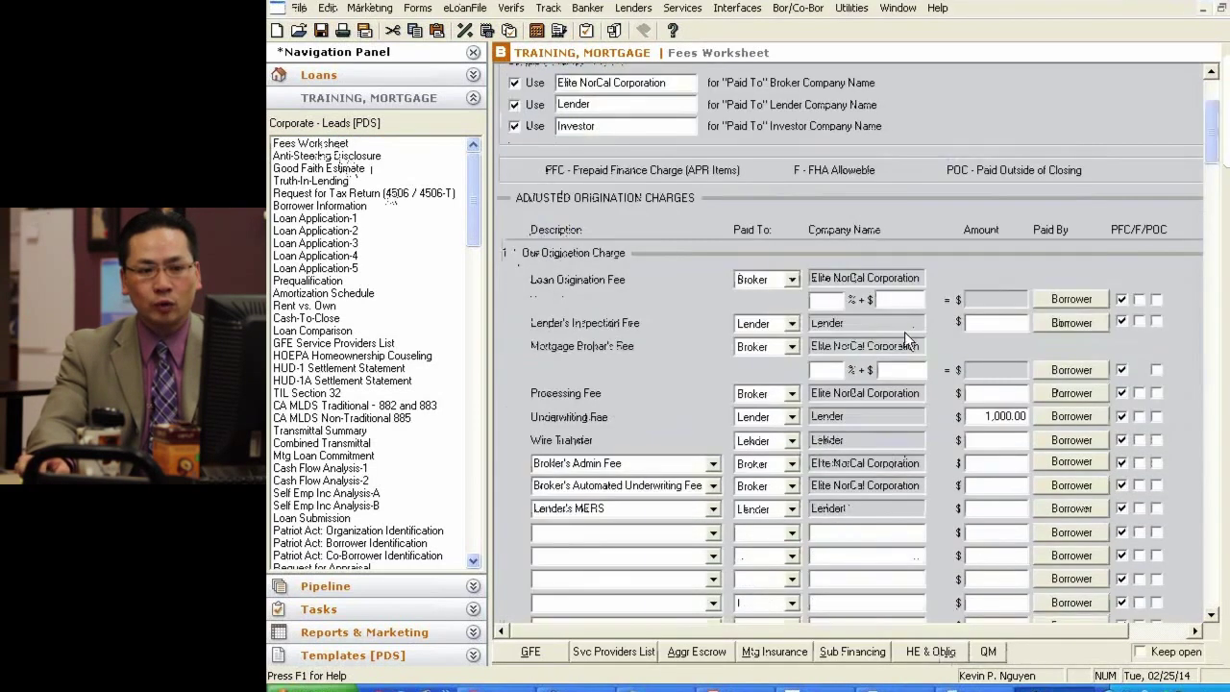
pyautogui.scroll(-10, 969, 418)
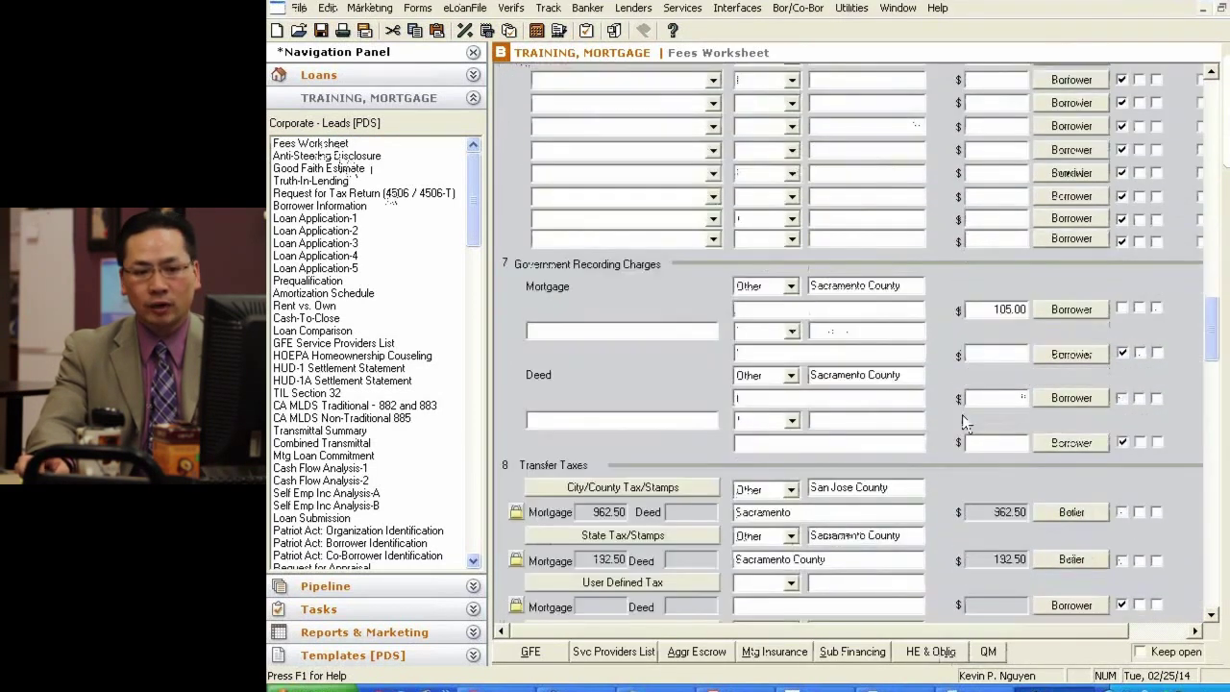
pyautogui.scroll(5, 970, 418)
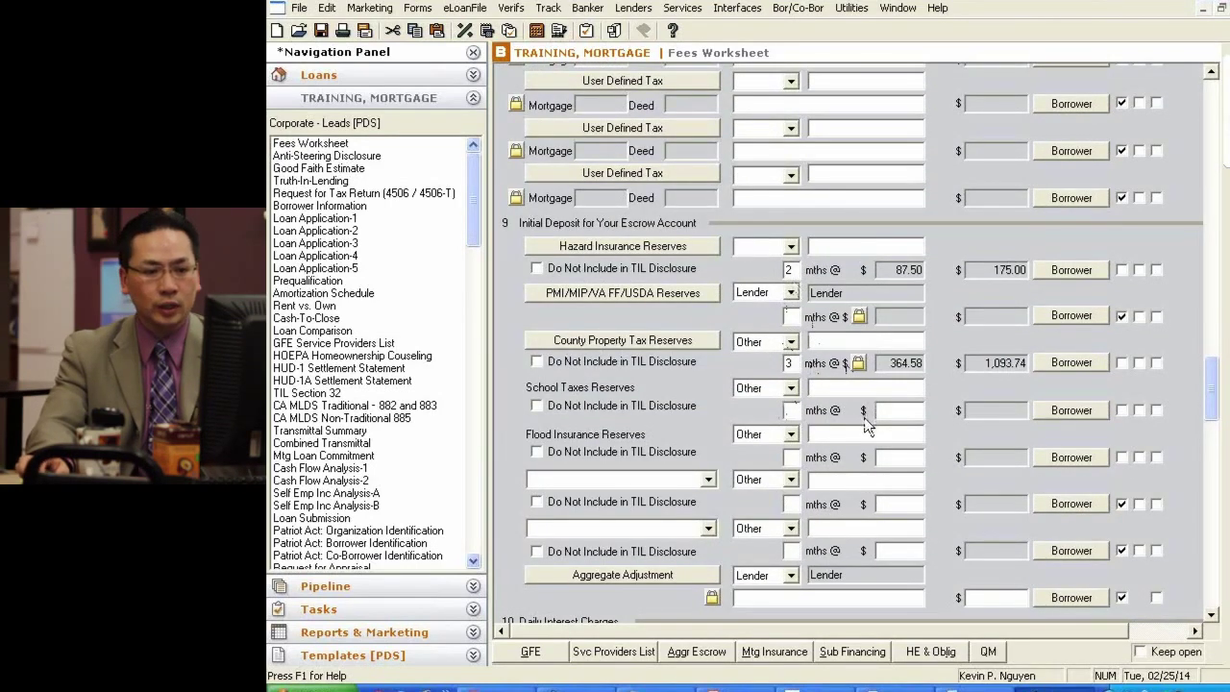
pyautogui.scroll(-6, 868, 428)
pyautogui.scroll(-6, 891, 428)
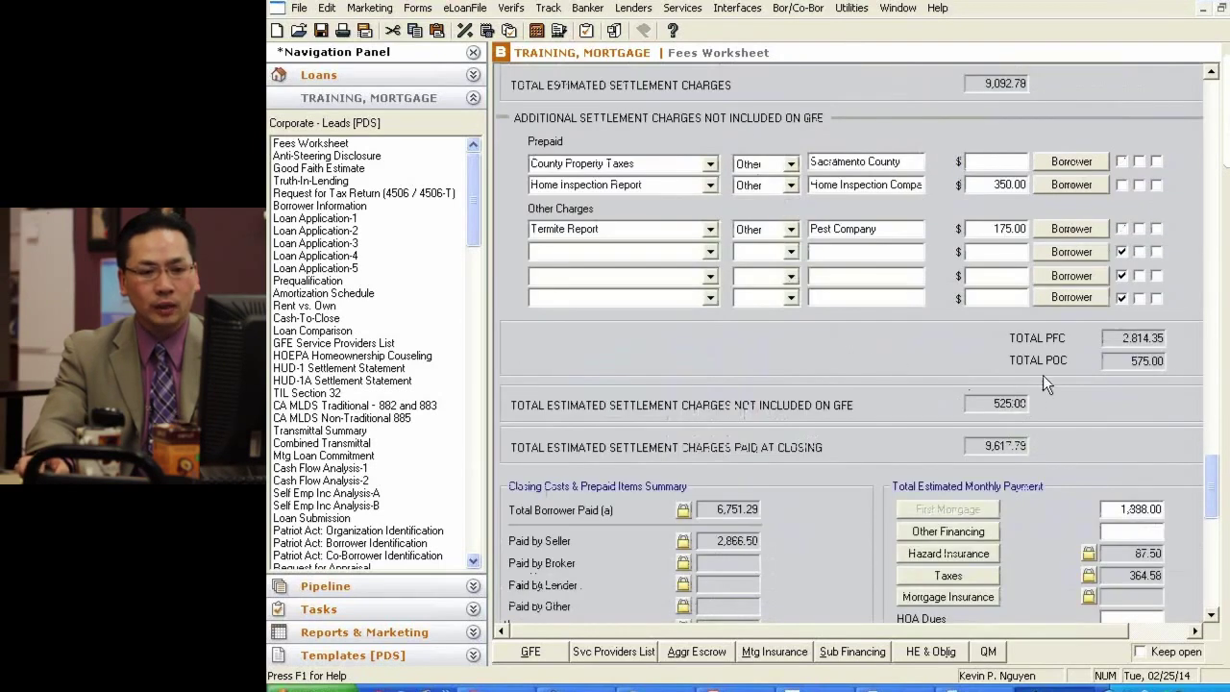
pyautogui.scroll(-6, 1064, 404)
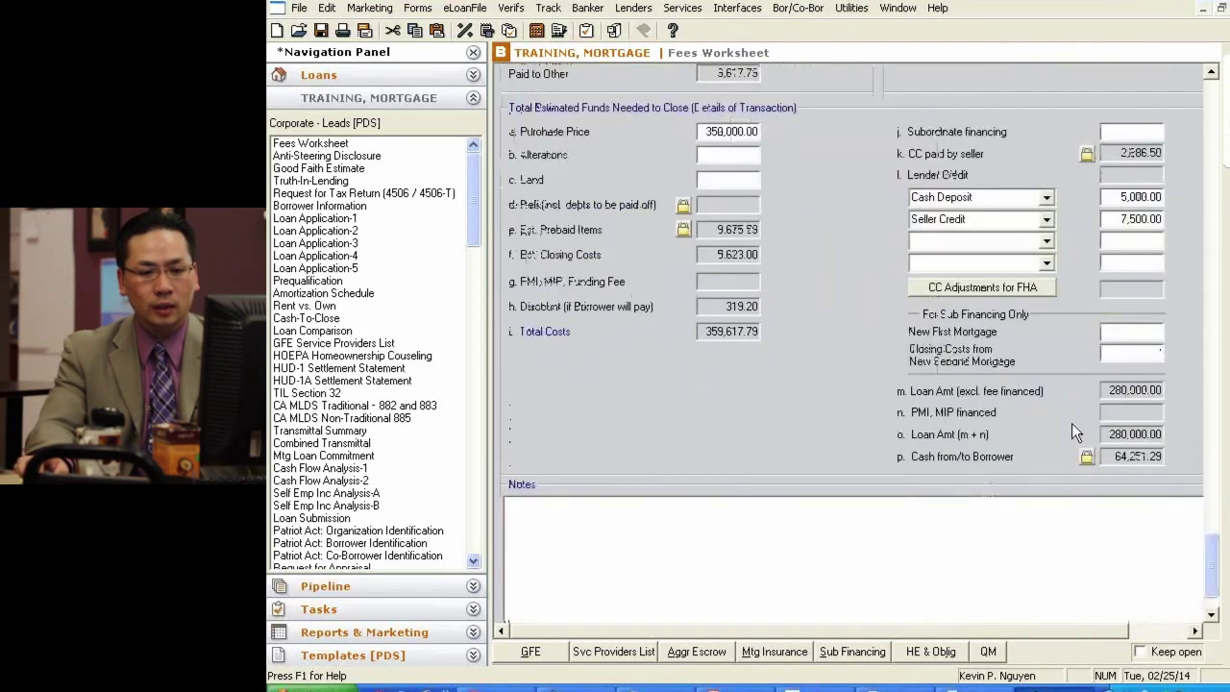
pyautogui.scroll(20, 1095, 404)
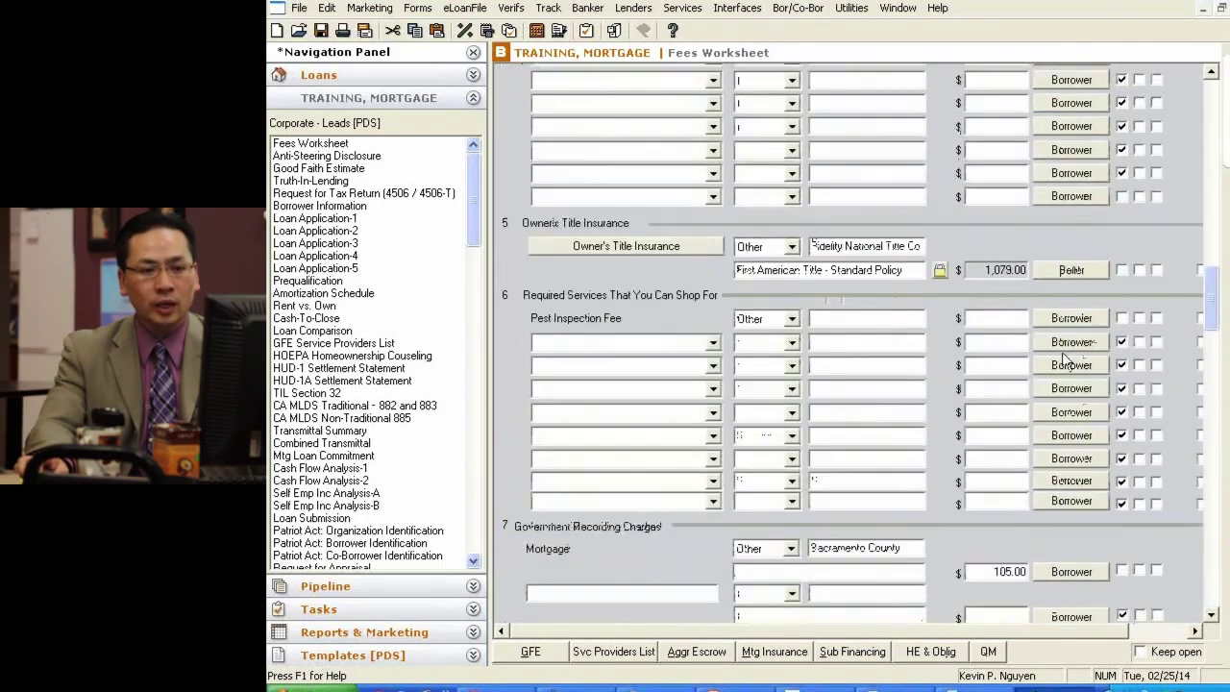
pyautogui.scroll(10, 929, 327)
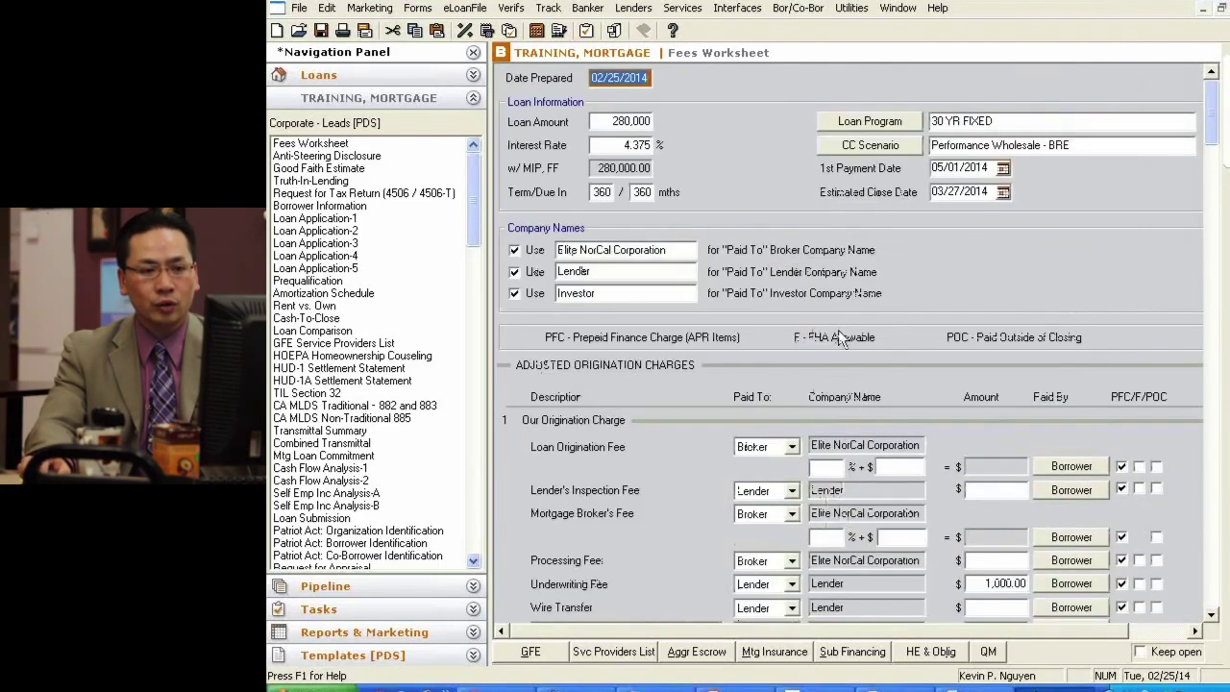
pyautogui.scroll(-8, 838, 330)
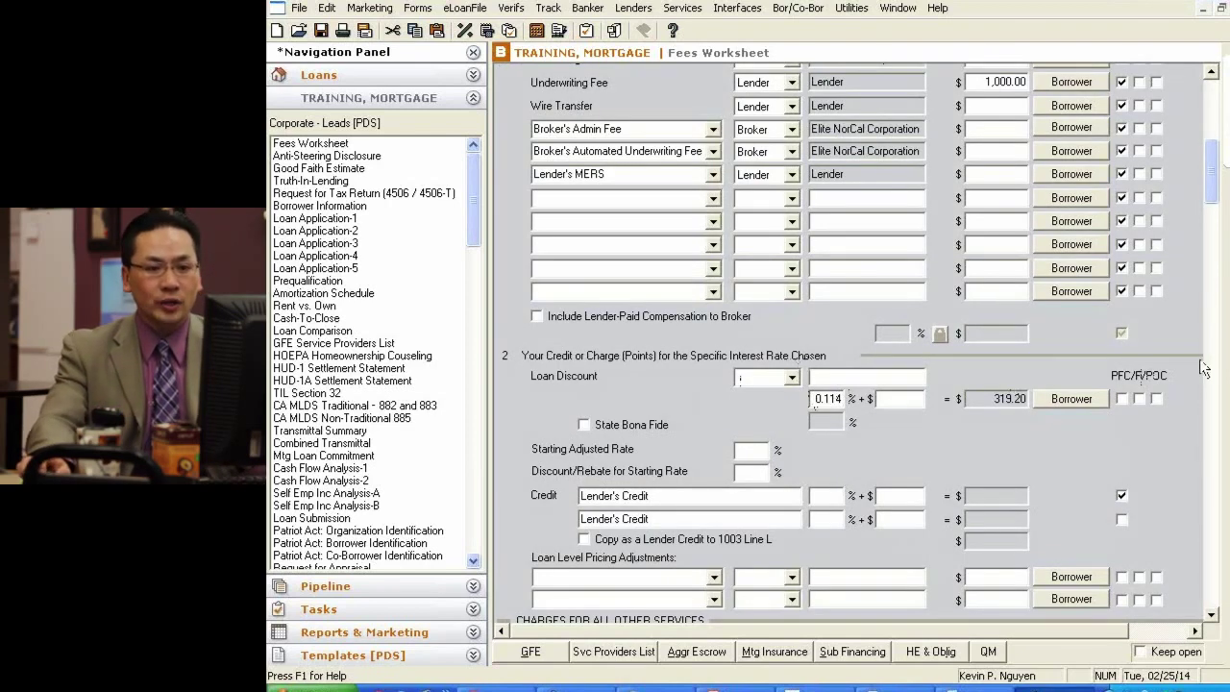
pyautogui.scroll(2, 1212, 187)
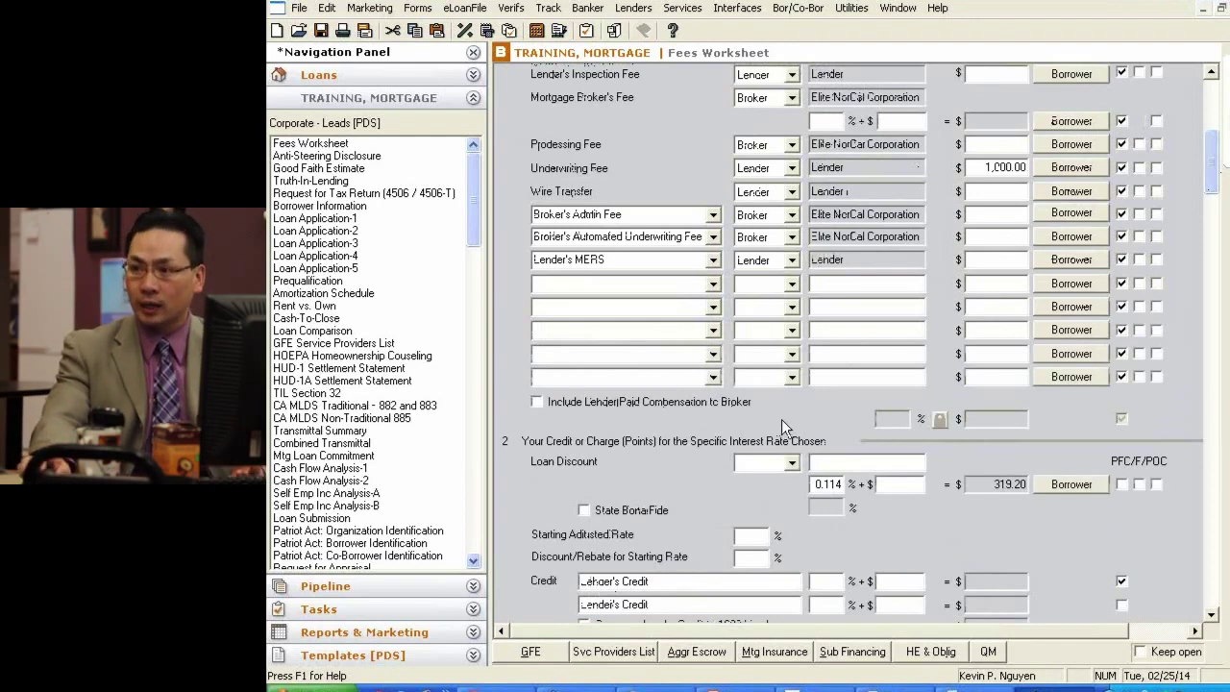
# Step: Set a 650.00 processing fee, 1.5% lender-paid broker compensation and a lender's credit percentage
pyautogui.click(967, 146)
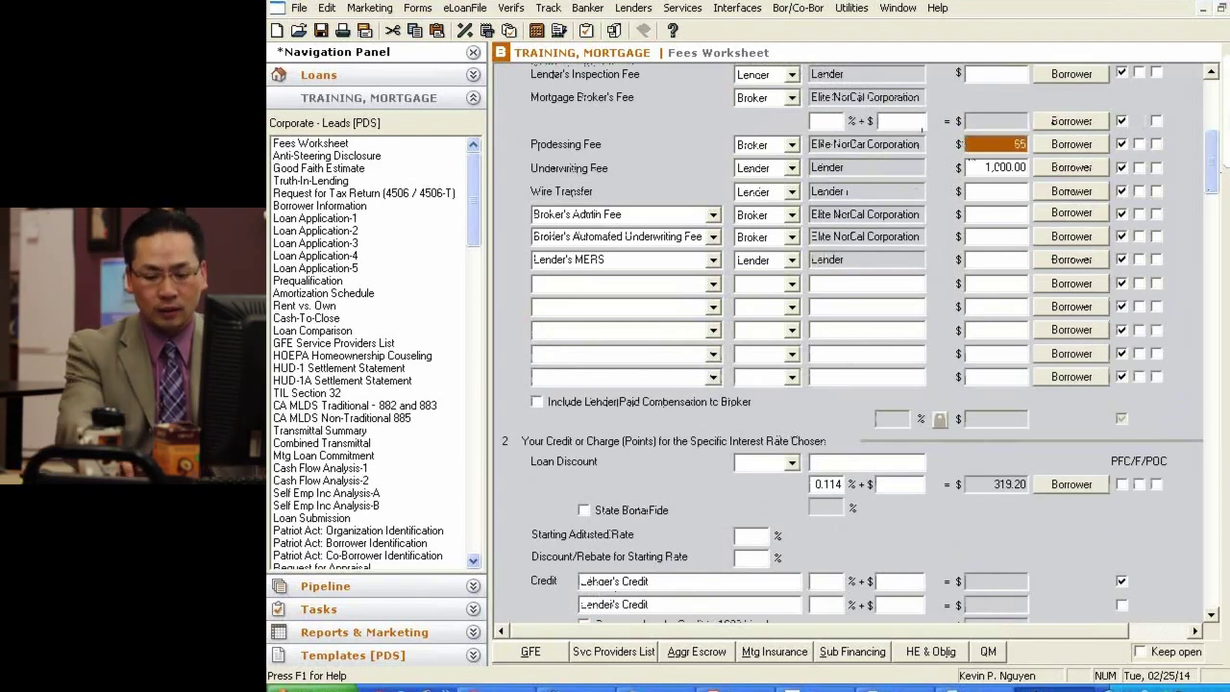
pyautogui.press('Tab')
pyautogui.click(640, 401)
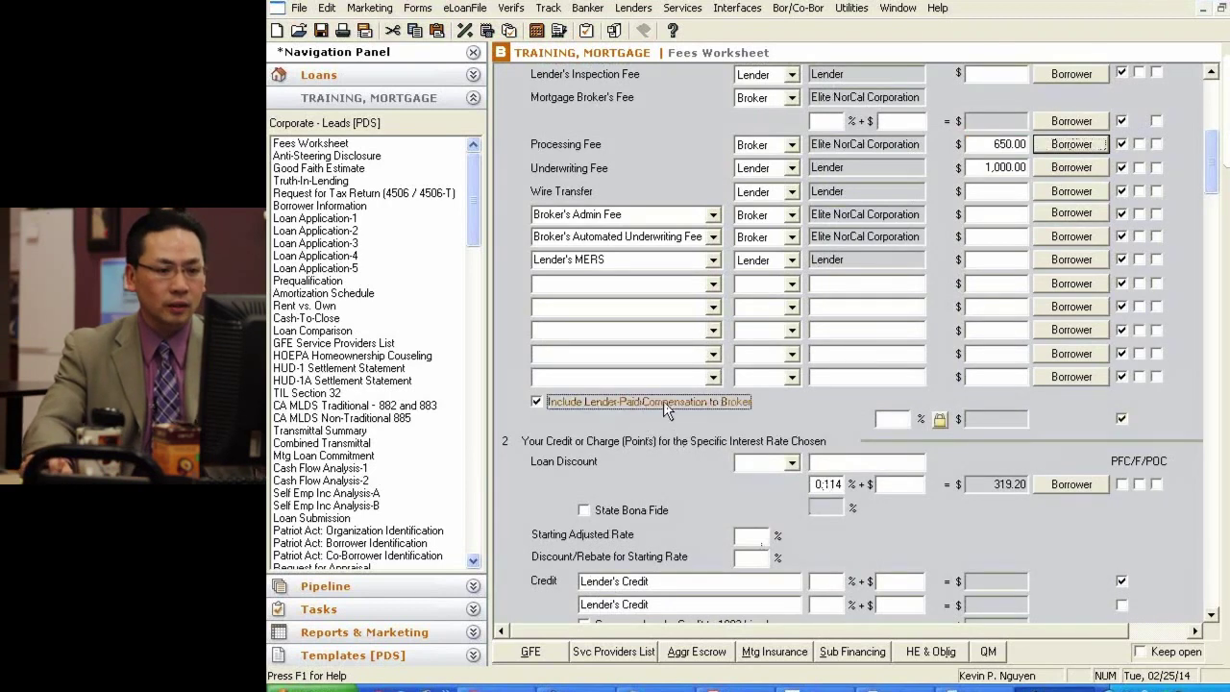
pyautogui.click(884, 421)
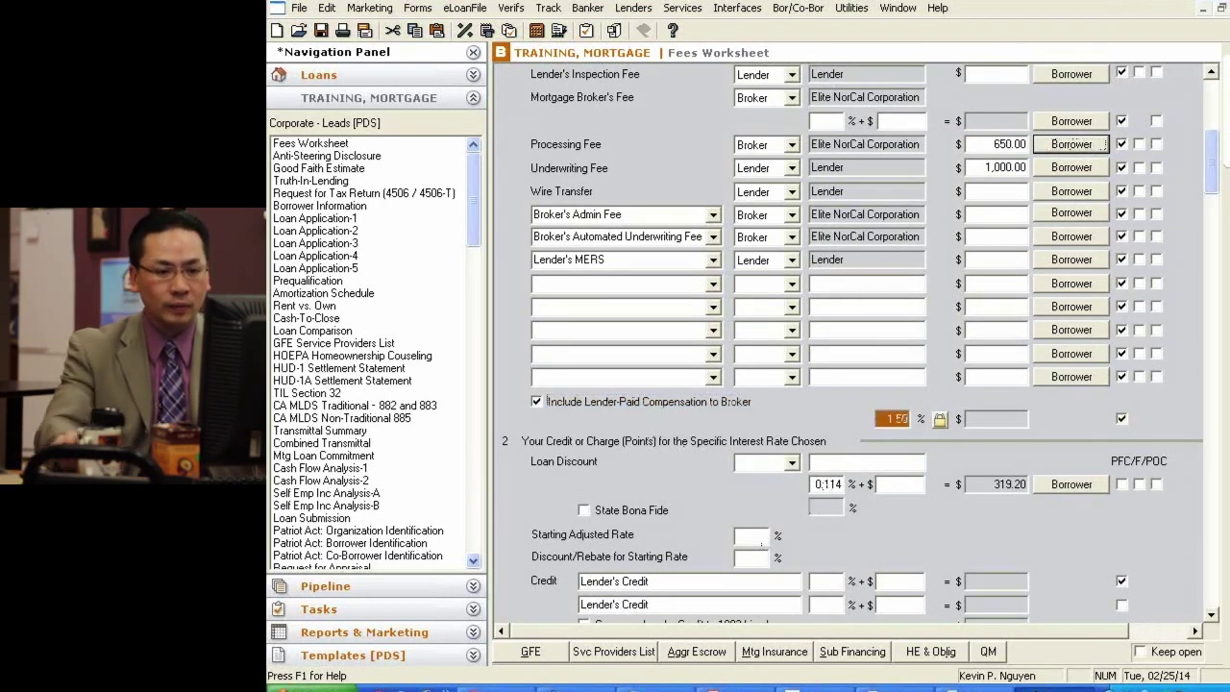
pyautogui.write('1.5')
pyautogui.click(826, 581)
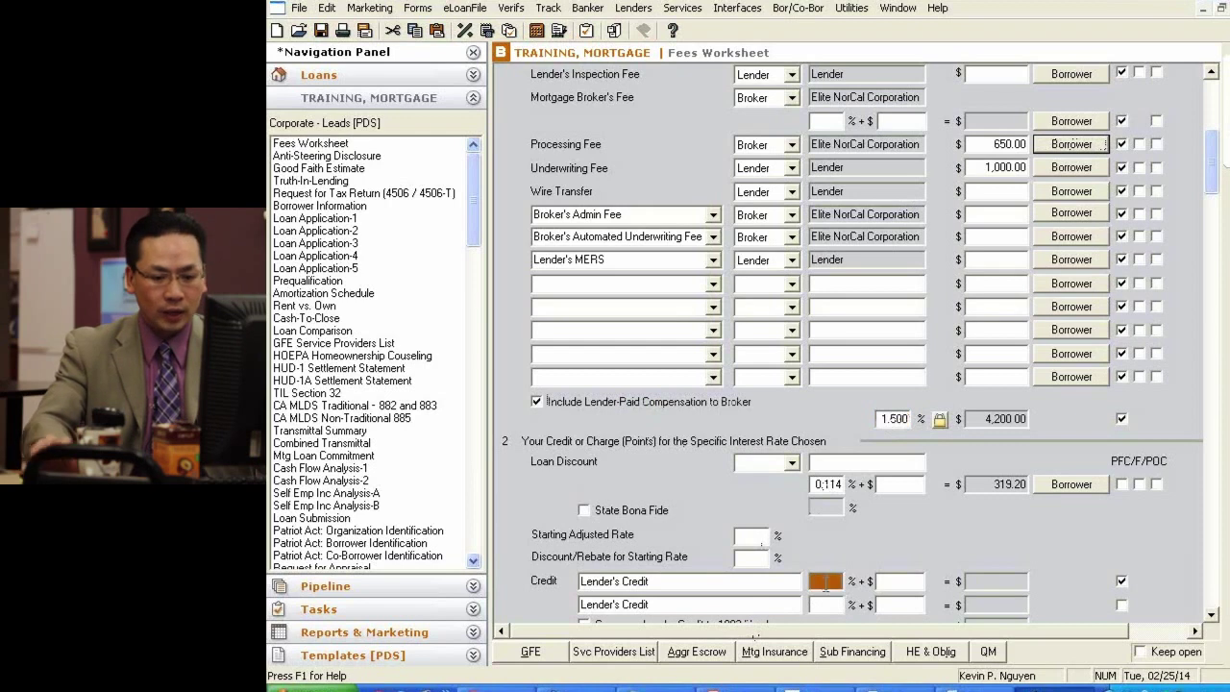
pyautogui.write('1.13')
pyautogui.press('Tab')
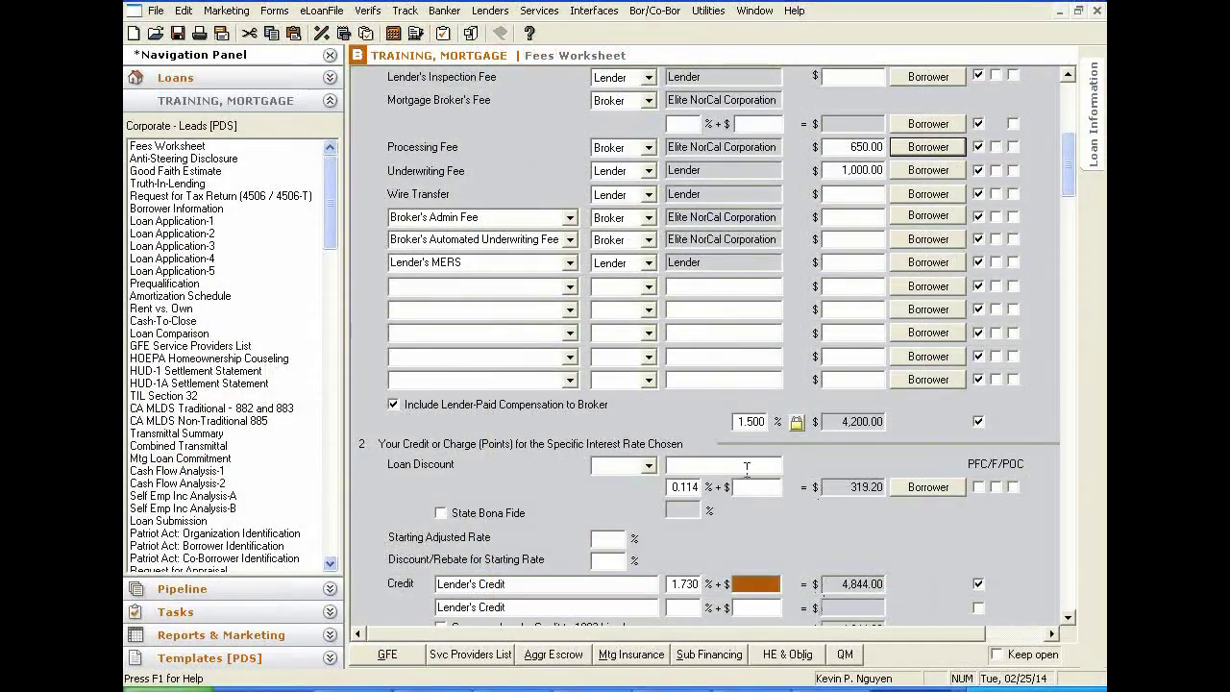
# Step: Check the Loan Discount and lender's credit fields and save the loan file
pyautogui.click(747, 466)
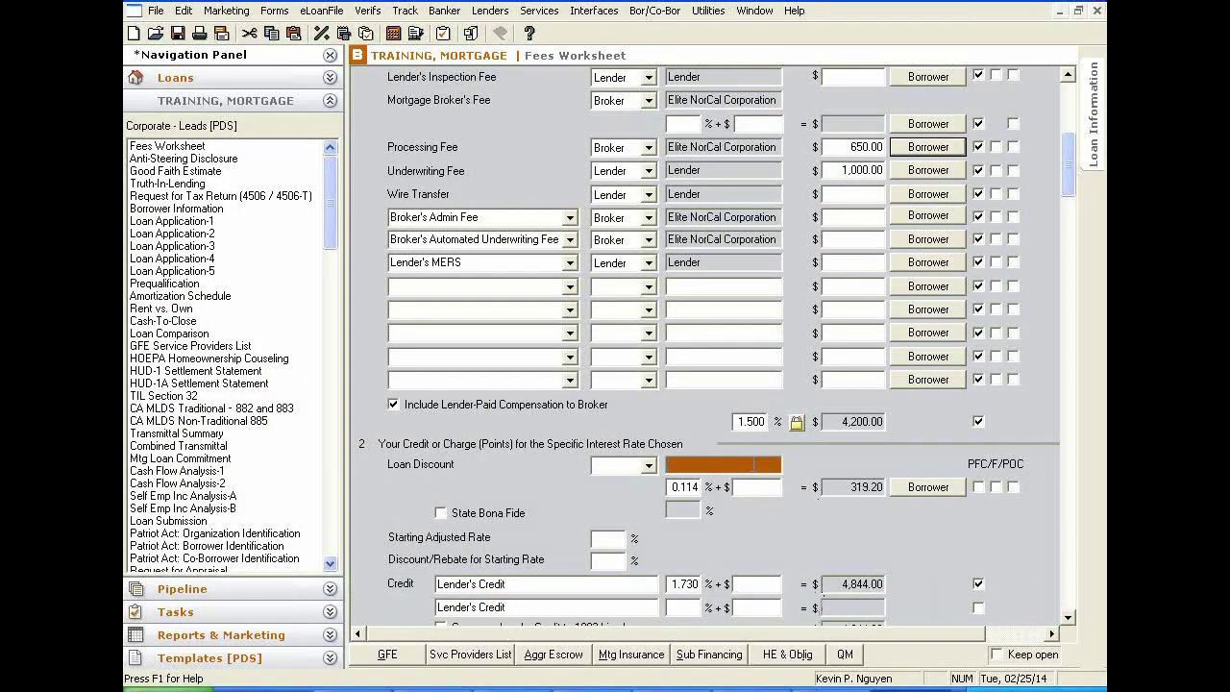
pyautogui.click(757, 488)
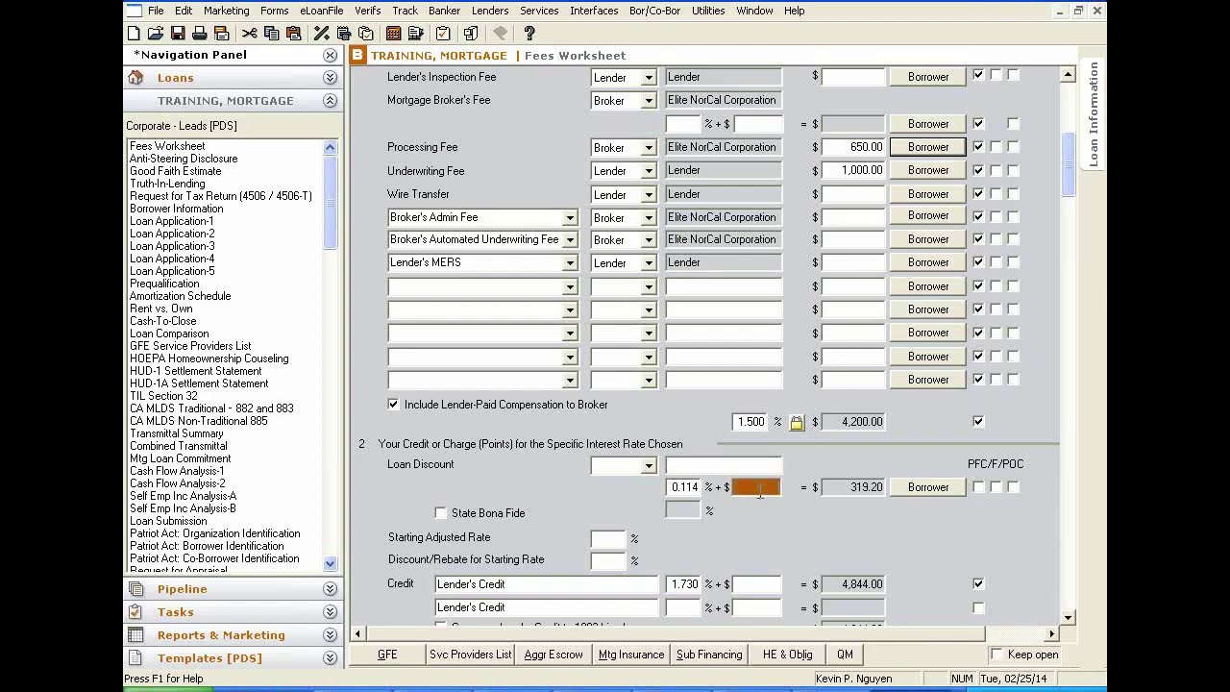
pyautogui.click(759, 466)
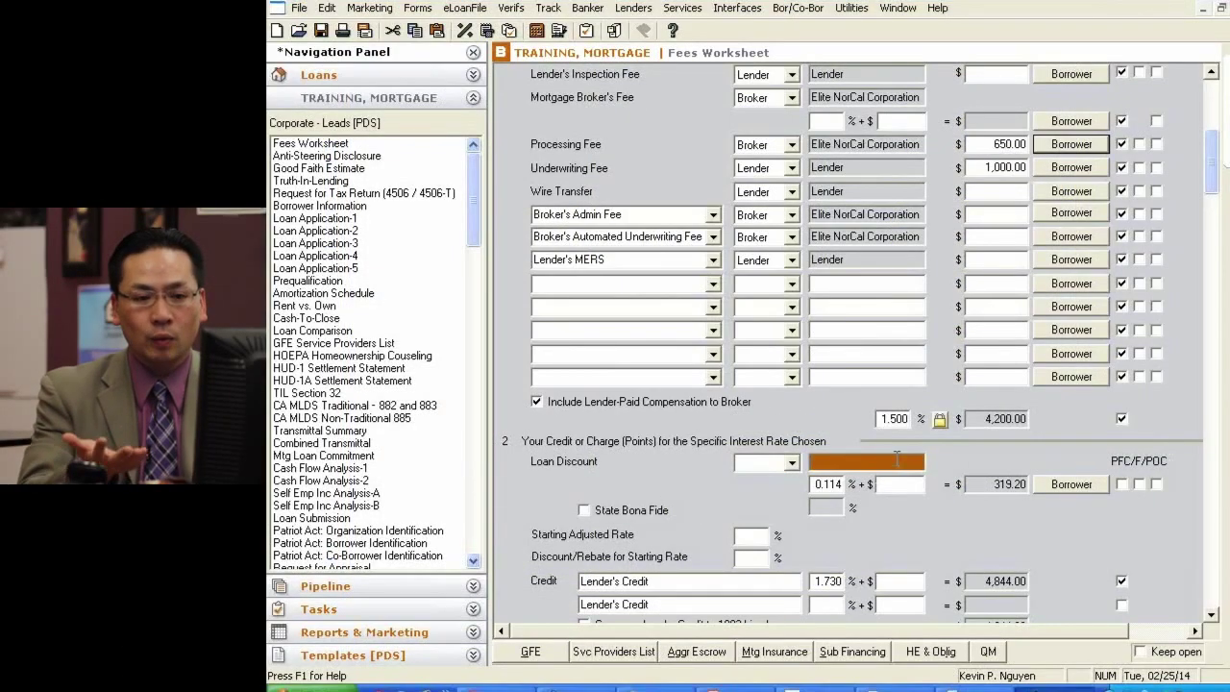
pyautogui.click(320, 31)
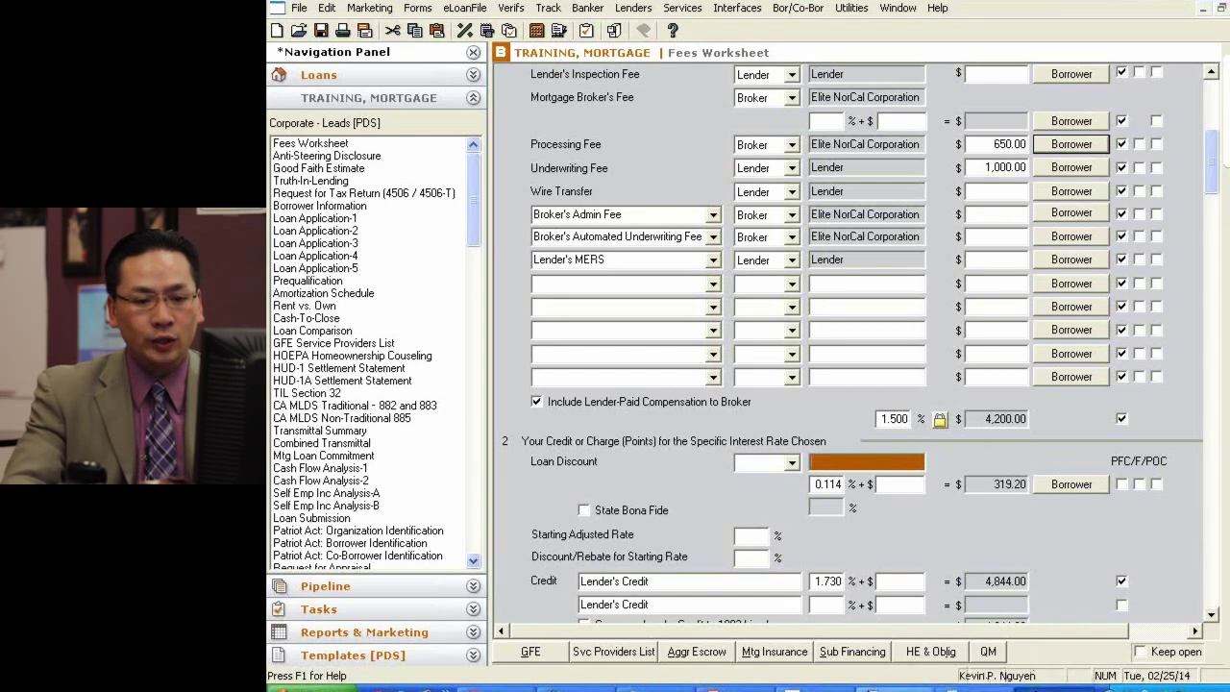
pyautogui.click(907, 586)
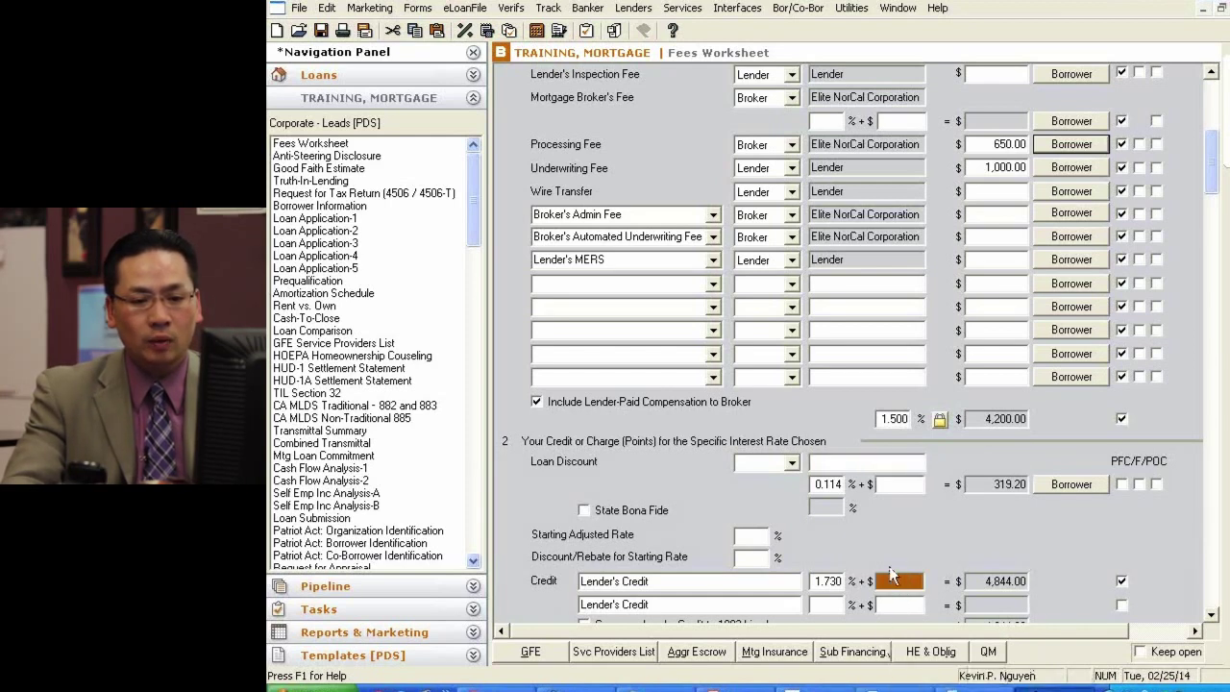
pyautogui.click(875, 463)
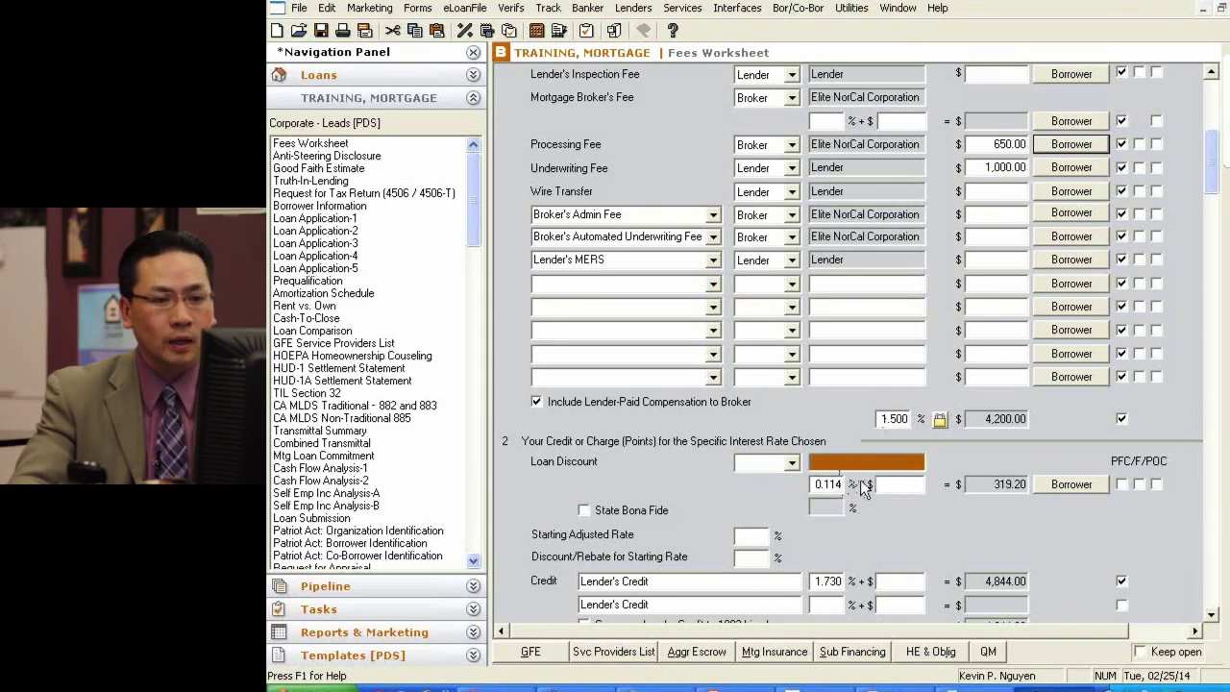
# Step: Scroll through the Fees Worksheet to review the 280,000 loan at 4.375%, 30 YR FIXED
pyautogui.scroll(6, 864, 476)
pyautogui.scroll(-2, 836, 451)
pyautogui.scroll(-15, 844, 399)
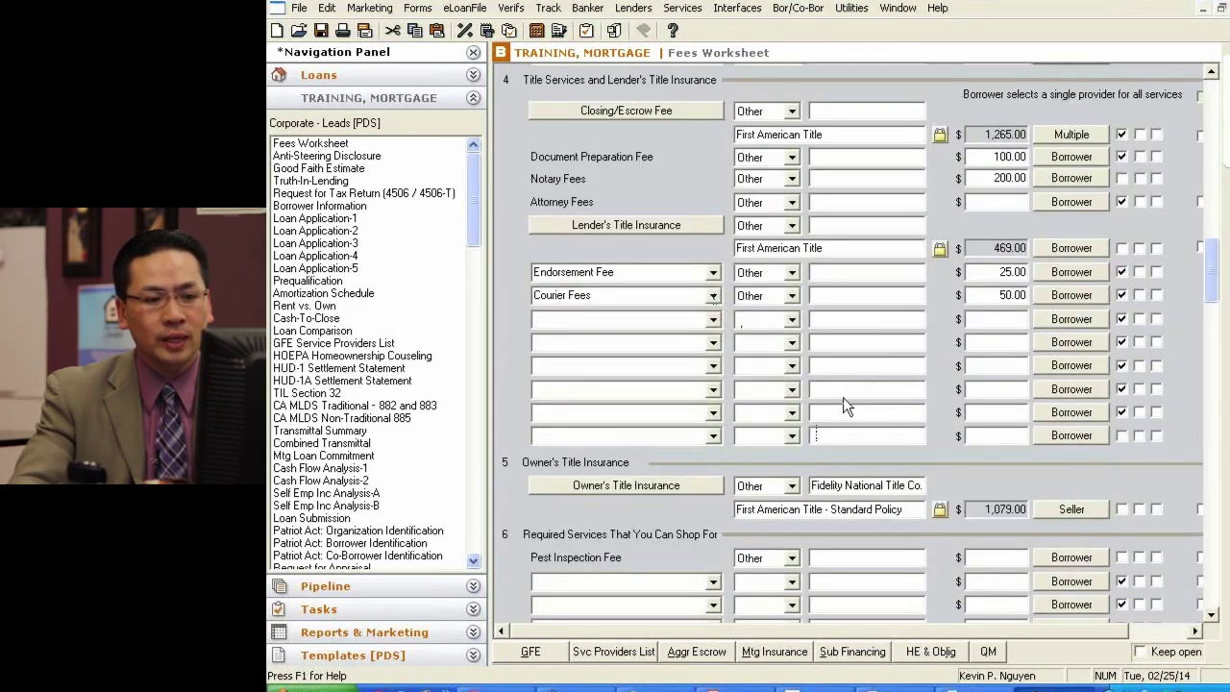
pyautogui.scroll(-3, 843, 399)
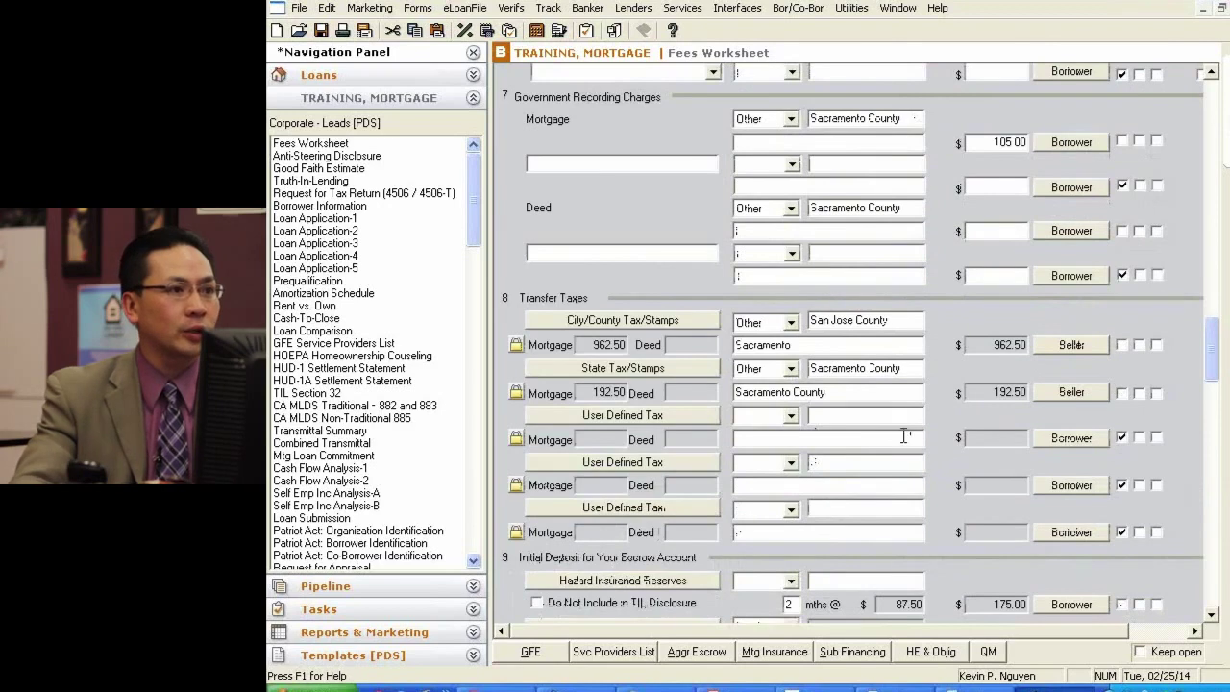
pyautogui.scroll(-3, 861, 438)
pyautogui.scroll(-10, 860, 438)
pyautogui.scroll(20, 857, 433)
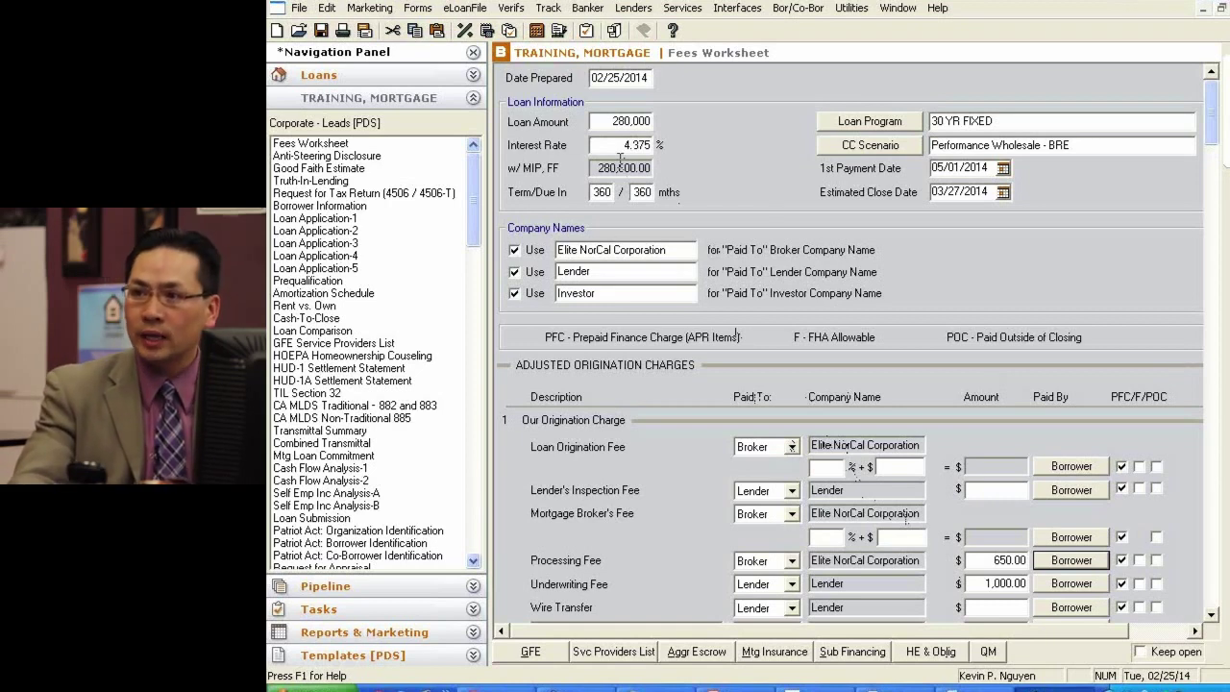
# Step: Open the Anti-Steering Disclosure and create Scenario 1 from the borrower's loan file
pyautogui.click(327, 156)
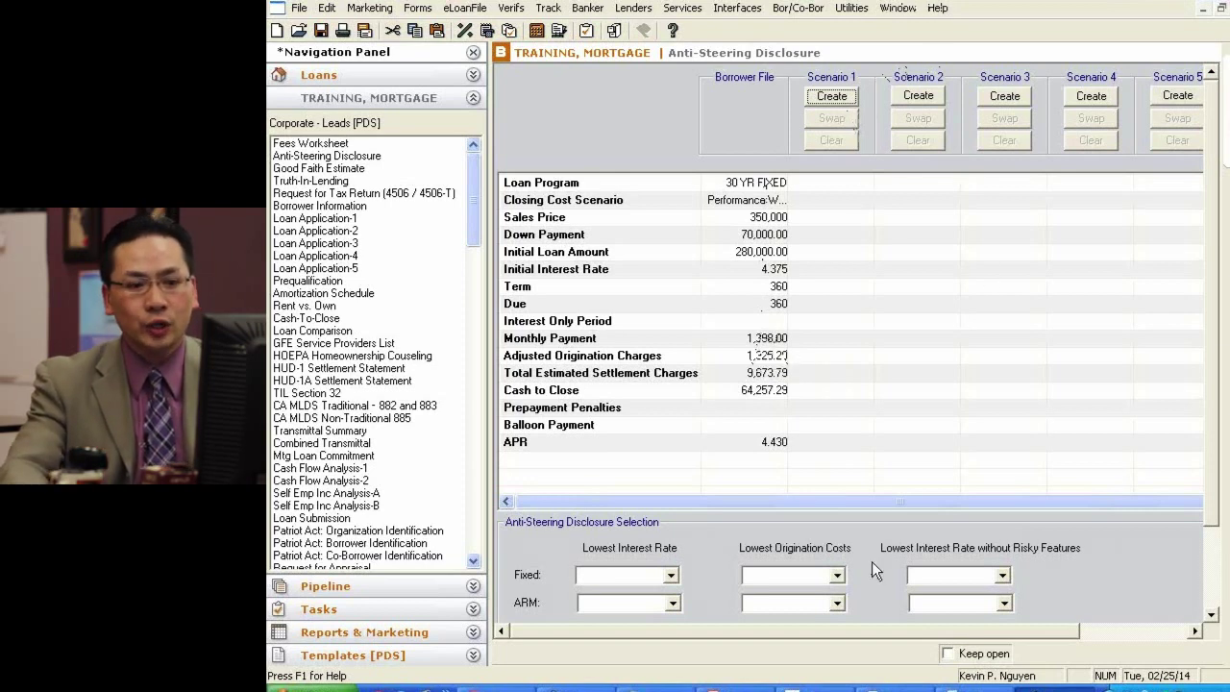
pyautogui.moveTo(887, 503); pyautogui.dragTo(966, 504)
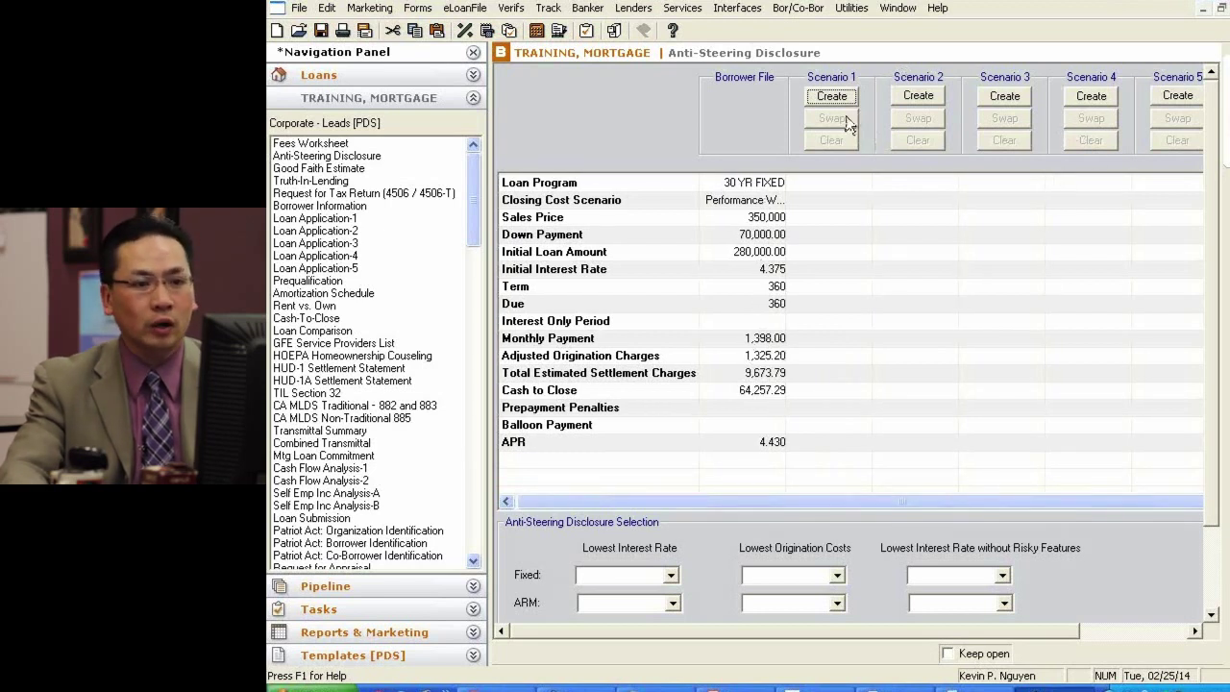
pyautogui.moveTo(1048, 635); pyautogui.dragTo(1156, 630)
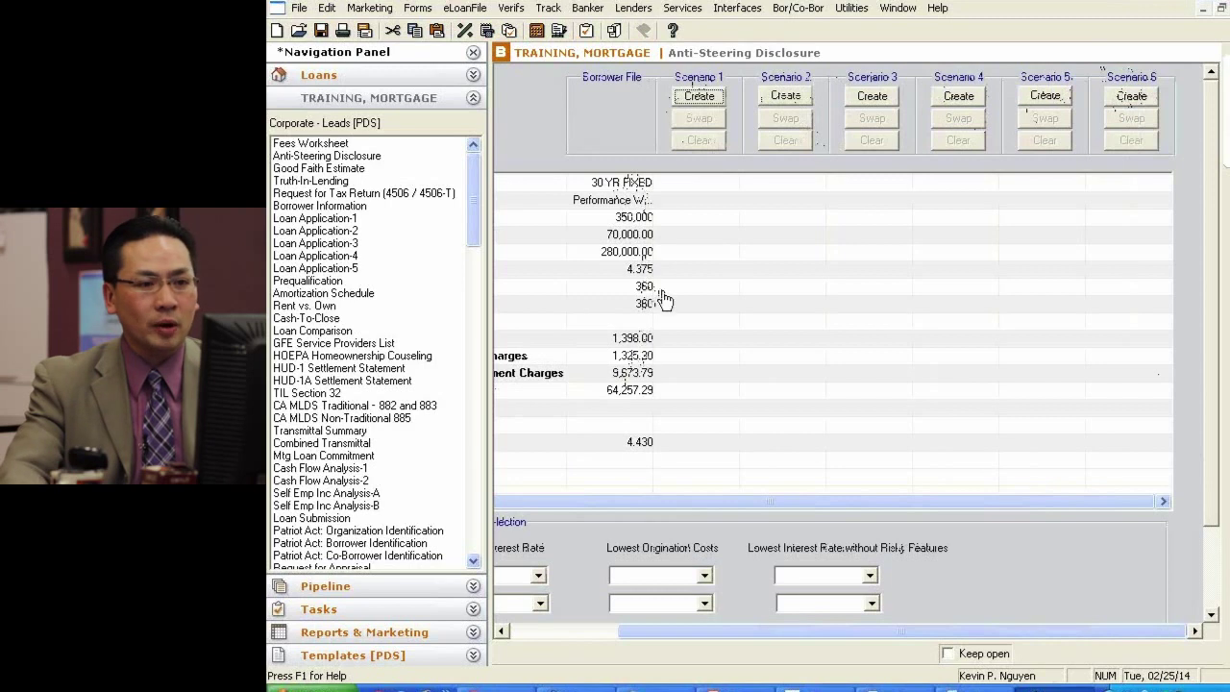
pyautogui.moveTo(930, 634); pyautogui.dragTo(821, 634)
pyautogui.scroll(-2, 796, 413)
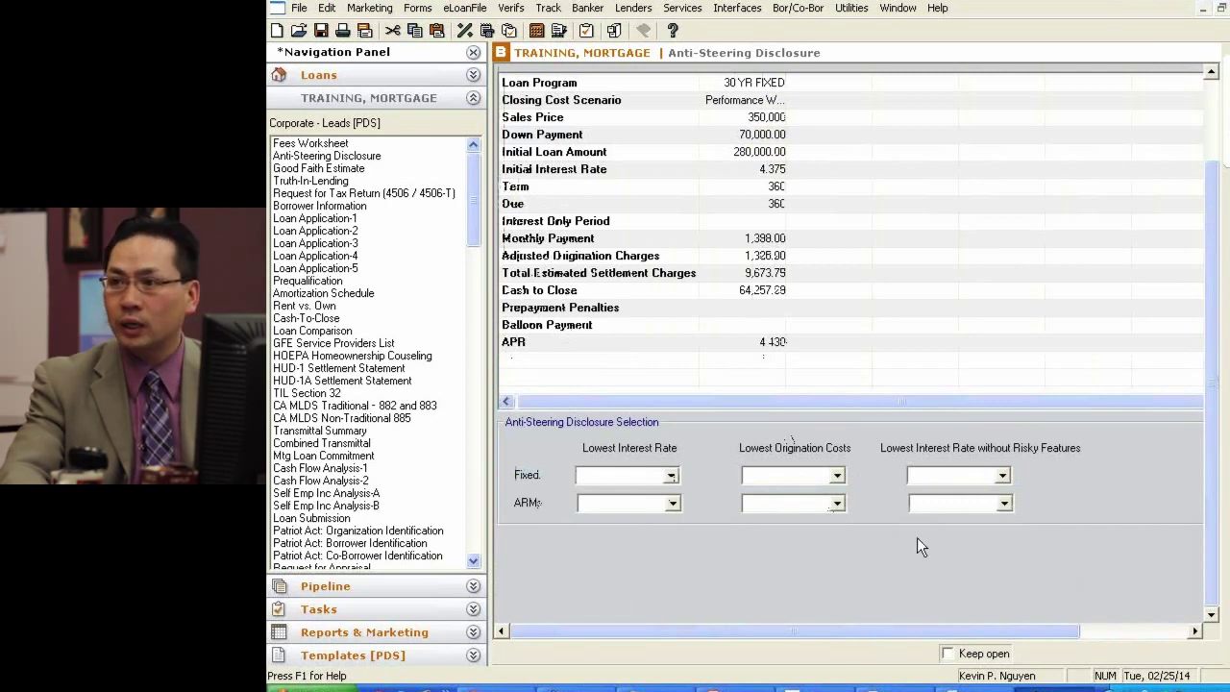
pyautogui.scroll(2, 1212, 401)
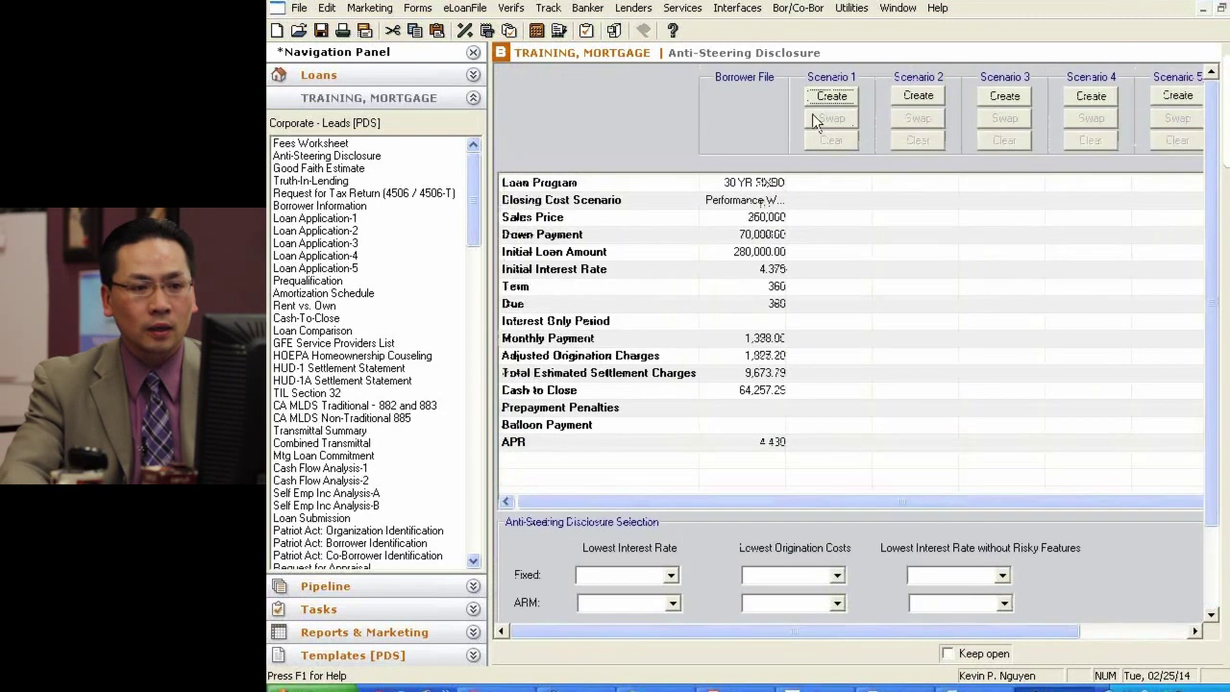
pyautogui.click(826, 98)
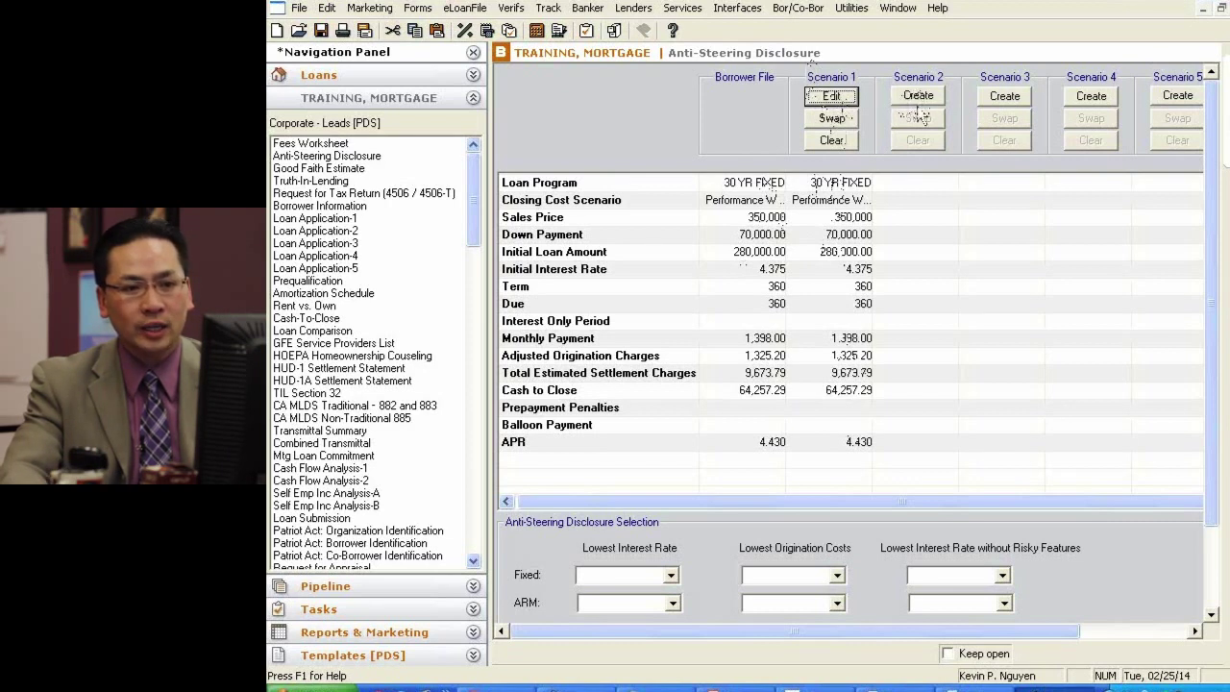
# Step: Edit Scenario 1, keep it selected, and bring up its own Fees Worksheet
pyautogui.click(828, 97)
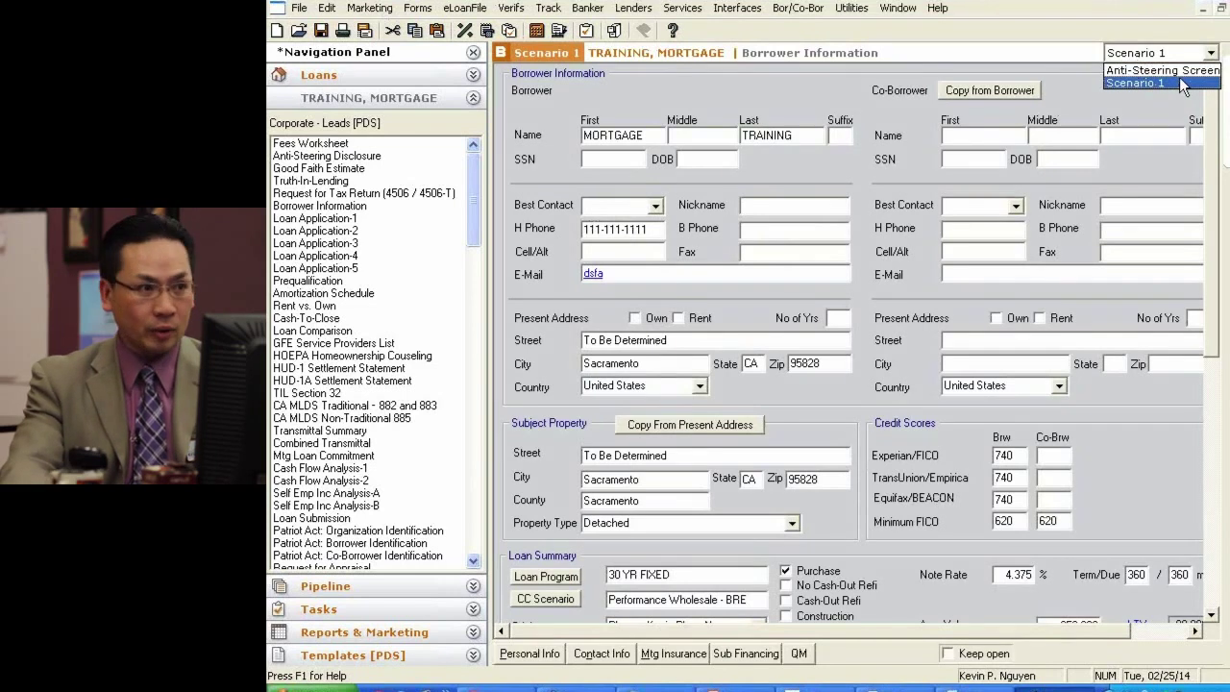
pyautogui.click(1122, 83)
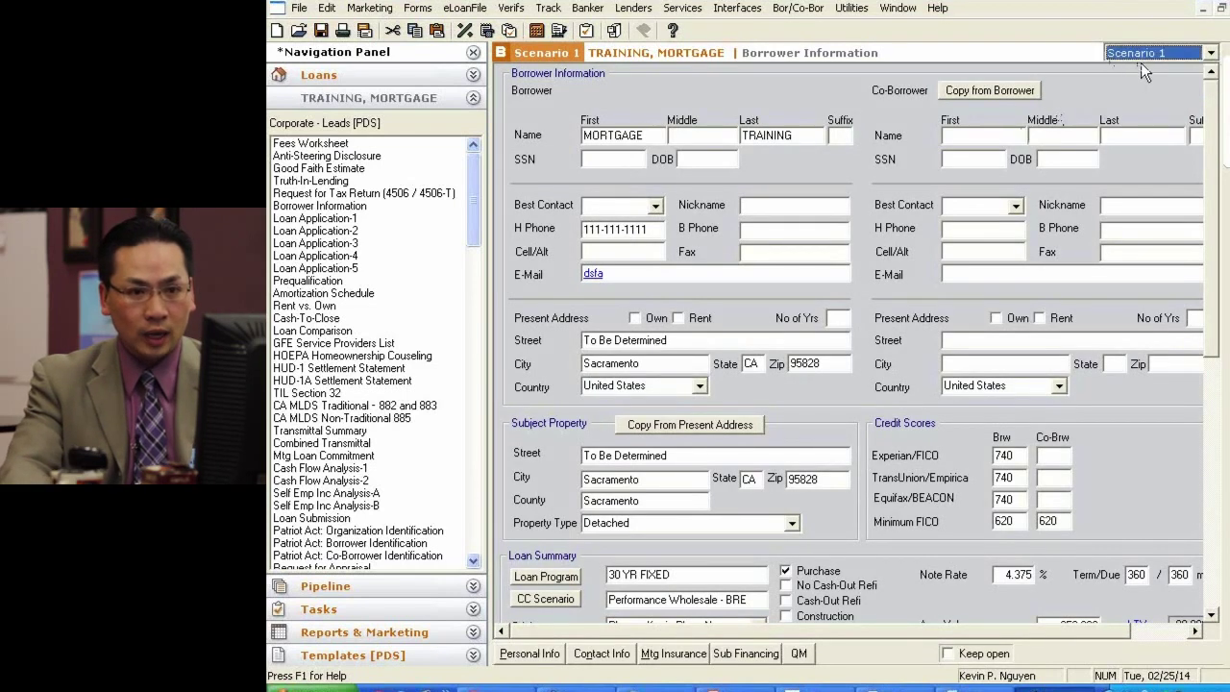
pyautogui.click(317, 144)
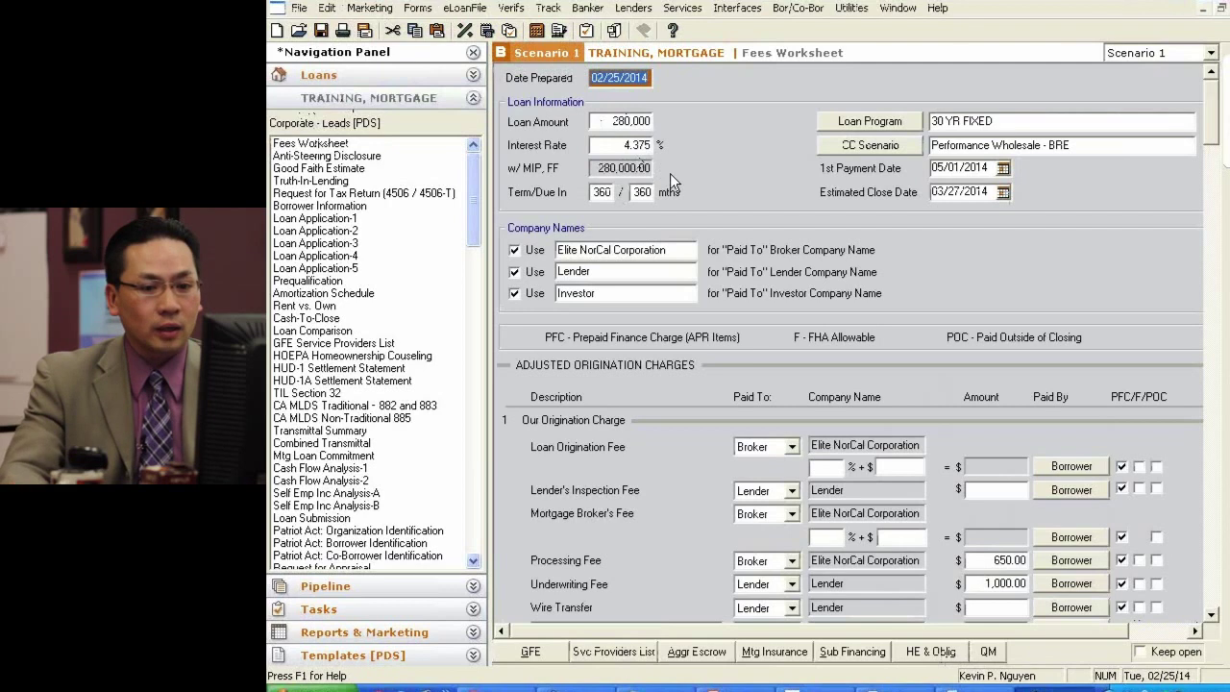
pyautogui.click(807, 688)
pyautogui.click(831, 623)
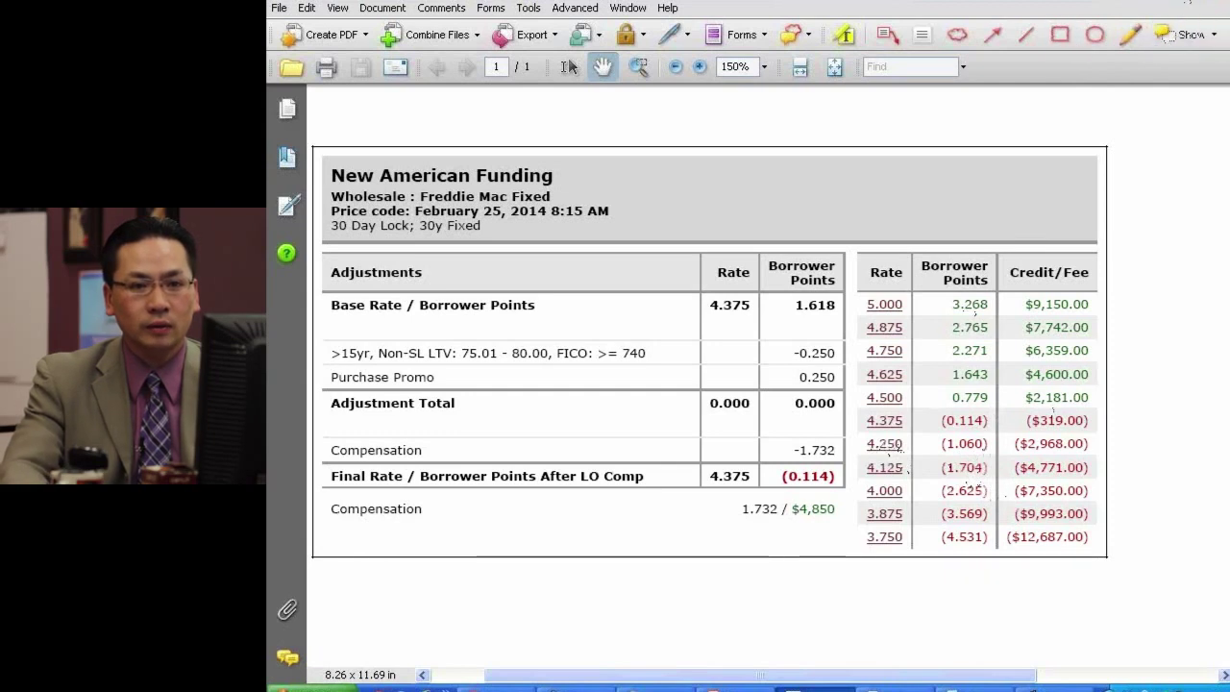
pyautogui.click(1189, 10)
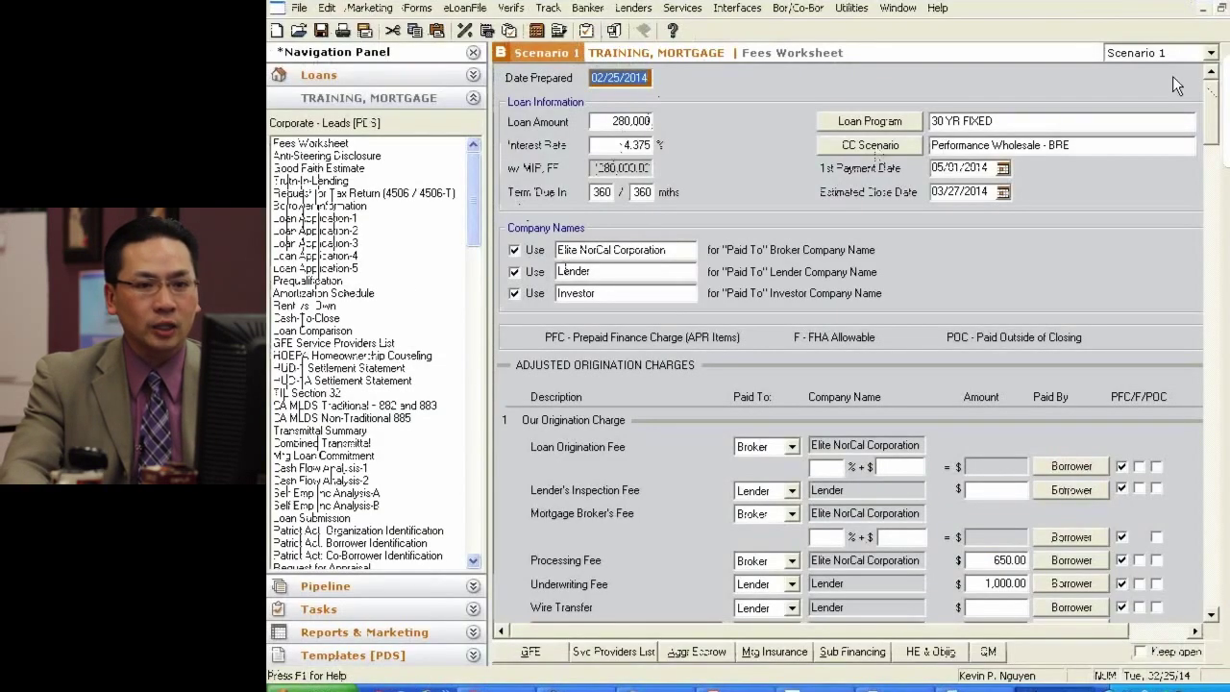
# Step: Change Scenario 1's interest rate to 4.25% and its loan discount from 0.114 to 1.060
pyautogui.click(599, 141)
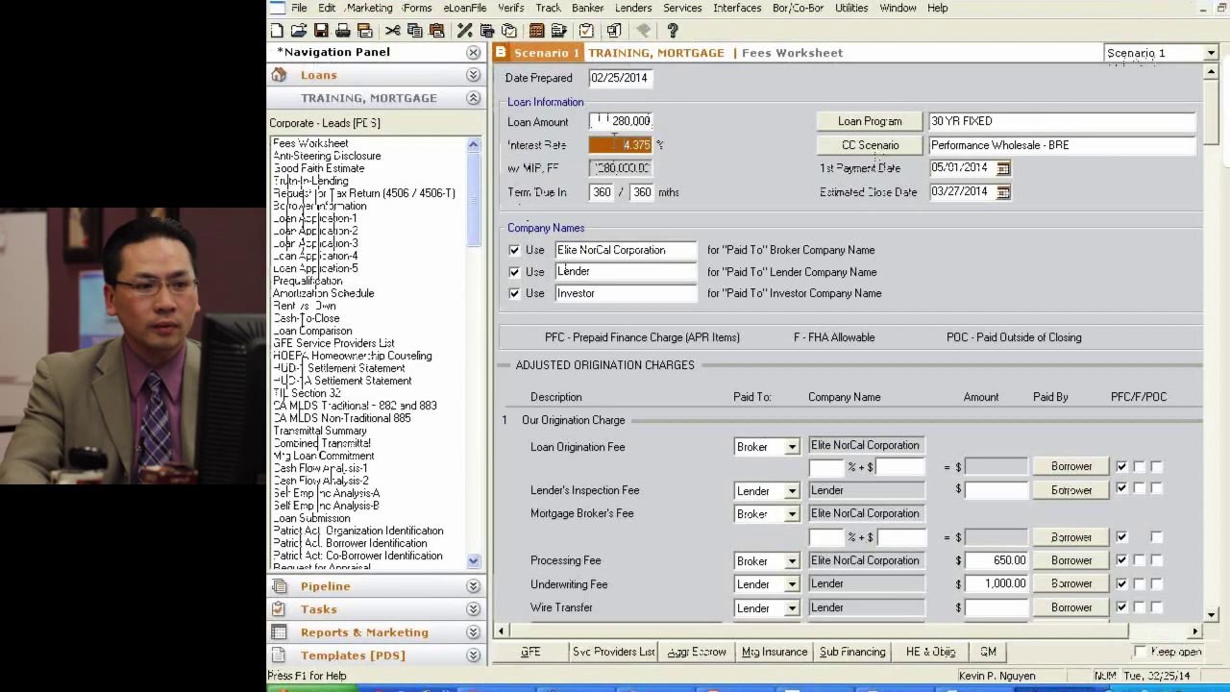
pyautogui.write('4.25')
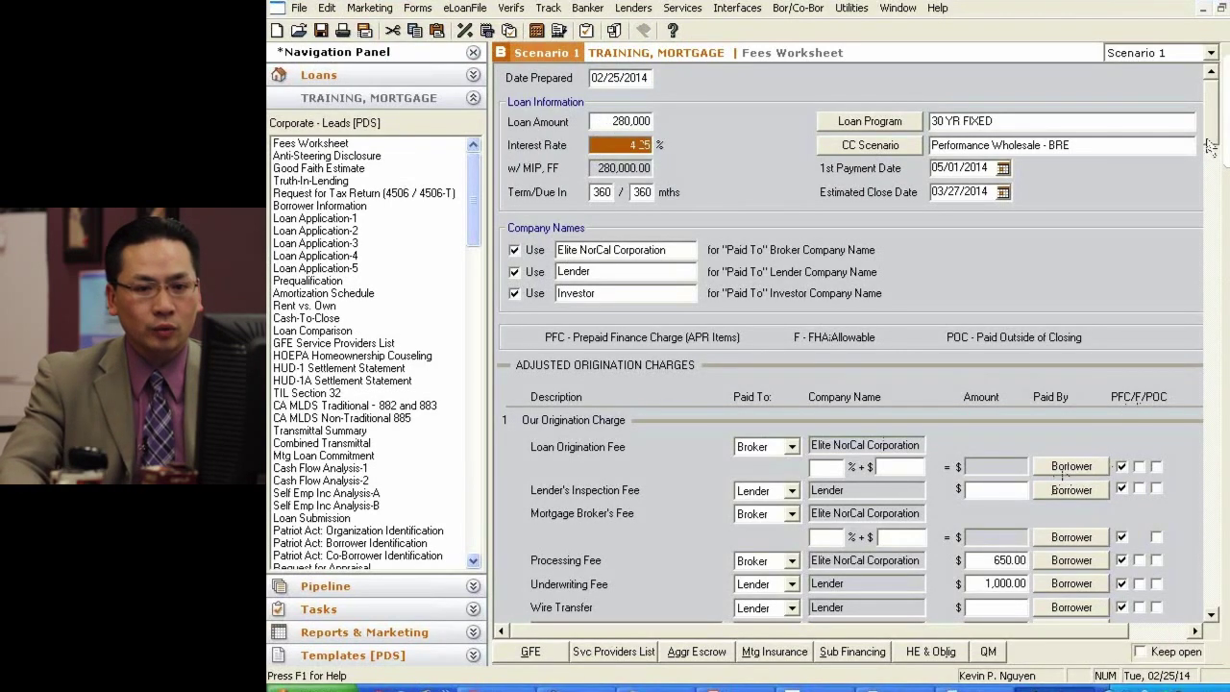
pyautogui.scroll(-10, 1209, 152)
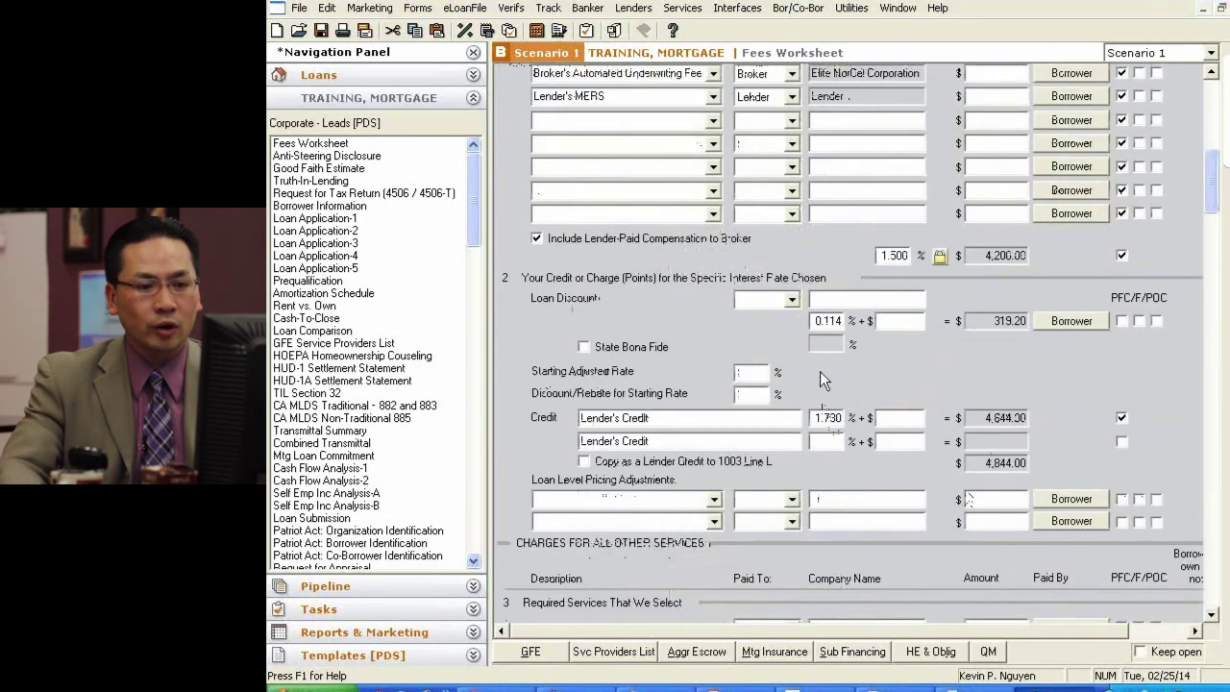
pyautogui.click(838, 321)
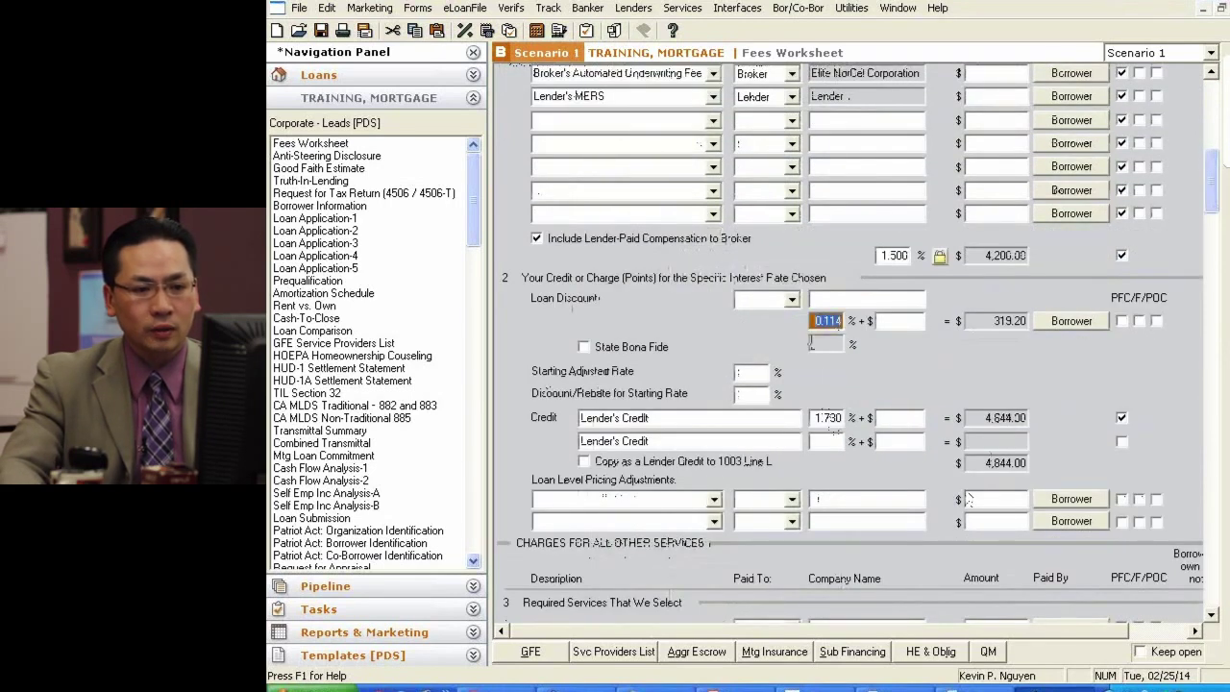
pyautogui.write('1.0')
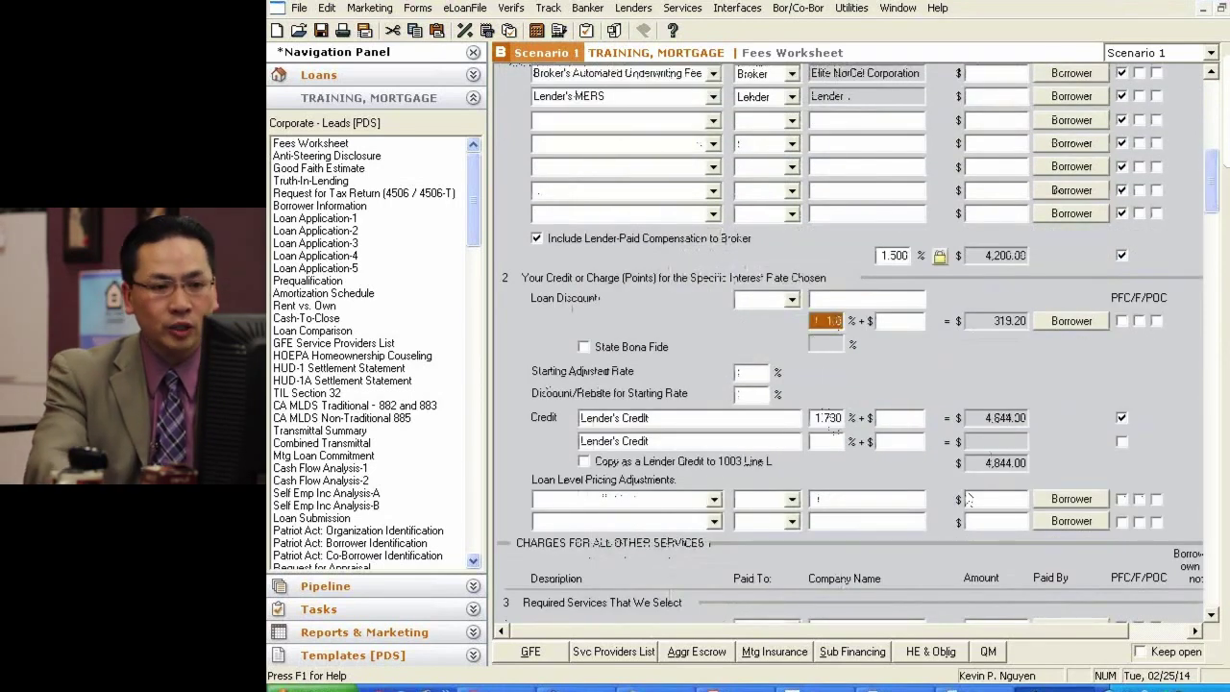
pyautogui.write('60')
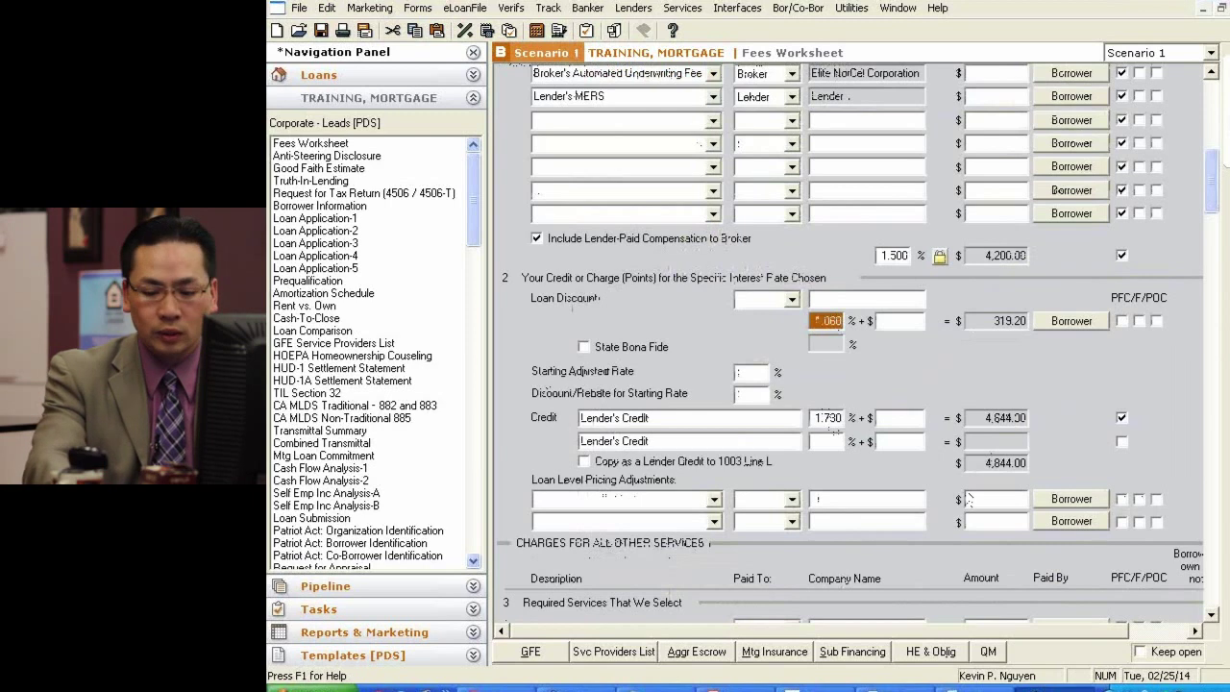
pyautogui.click(832, 300)
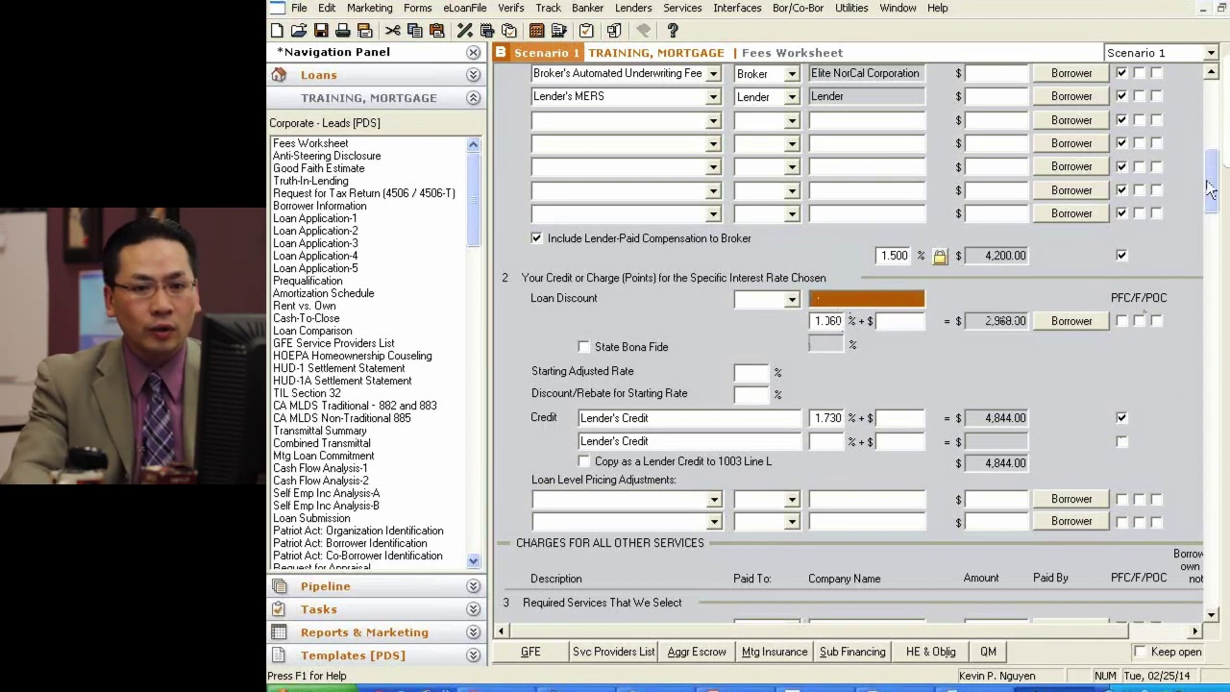
pyautogui.moveTo(1216, 182); pyautogui.dragTo(1171, 71)
# Step: On the Anti-Steering Screen, pick Scenario 1 for lowest fixed rate and borrower for lowest origination costs
pyautogui.click(1159, 54)
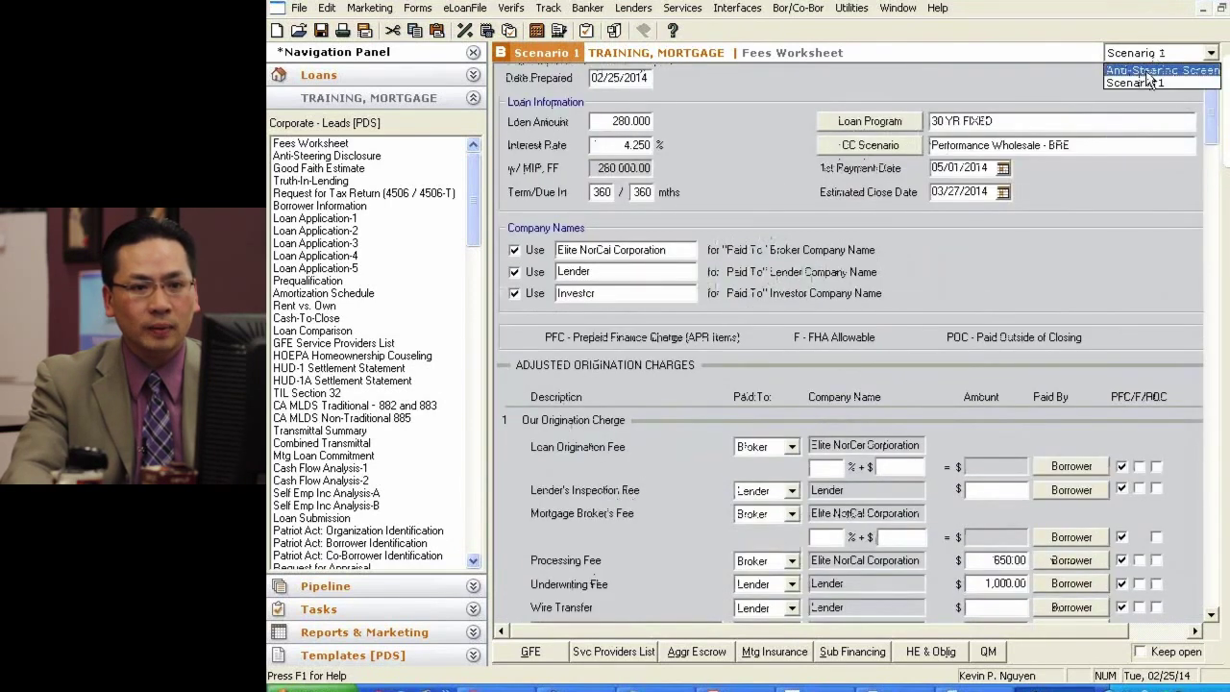
pyautogui.click(1145, 70)
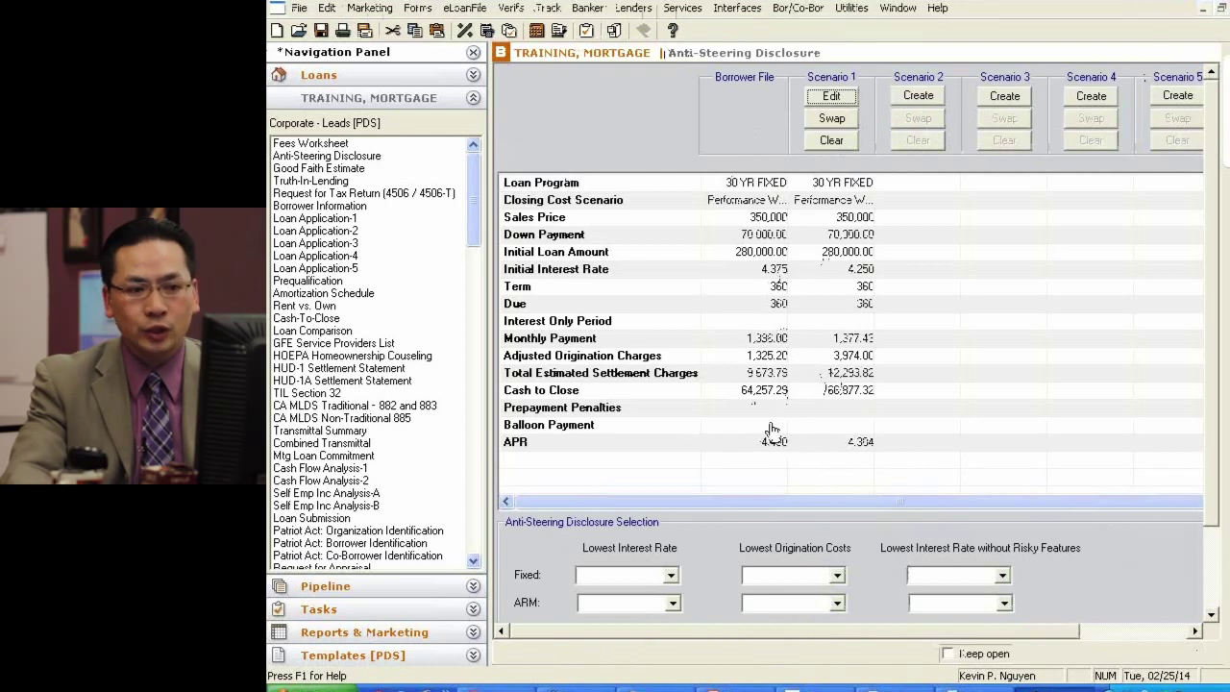
pyautogui.scroll(-2, 752, 454)
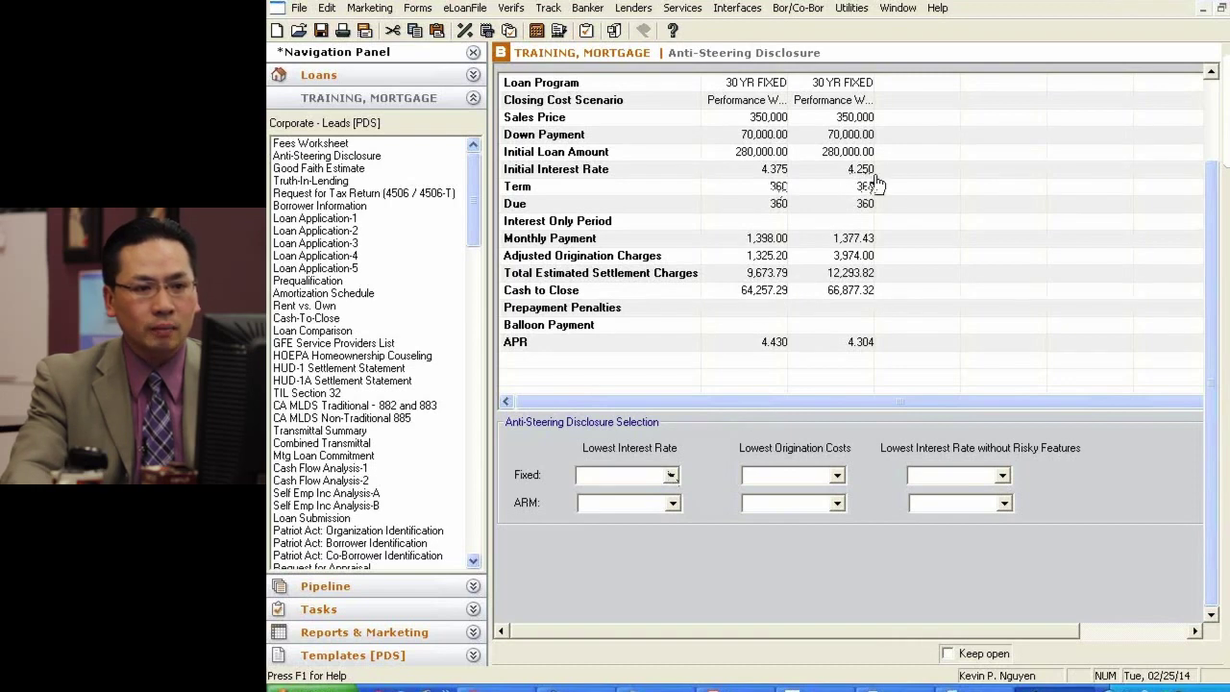
pyautogui.moveTo(1219, 231); pyautogui.dragTo(1221, 149)
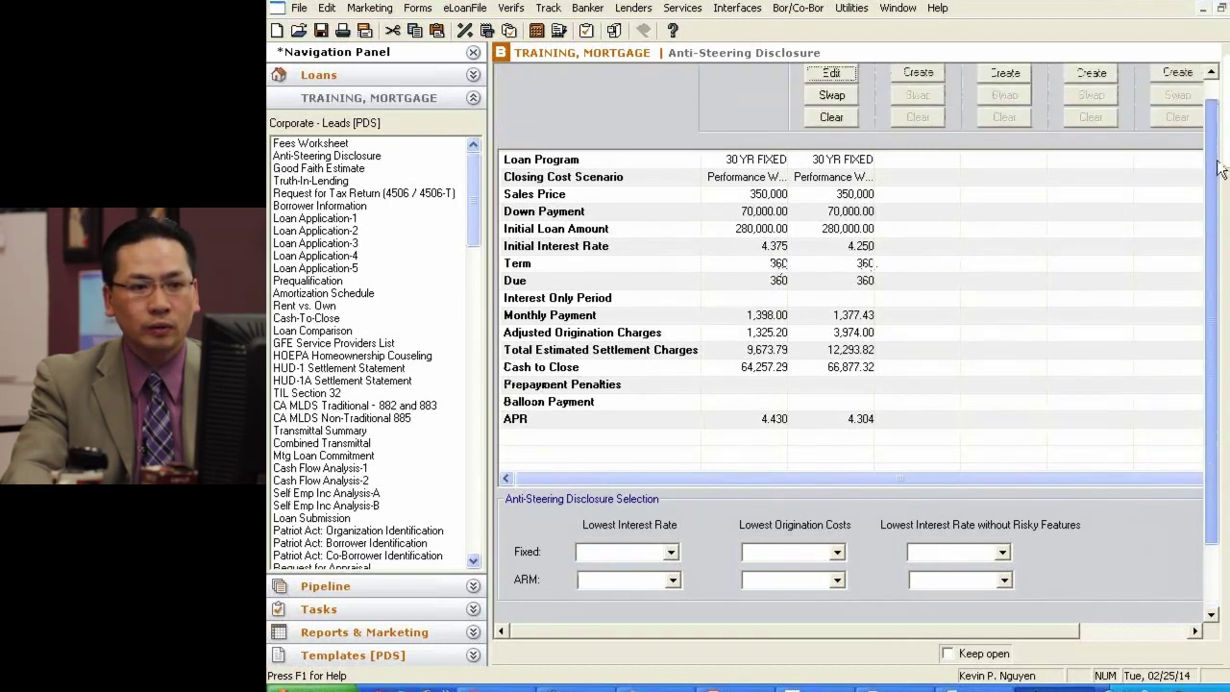
pyautogui.click(670, 571)
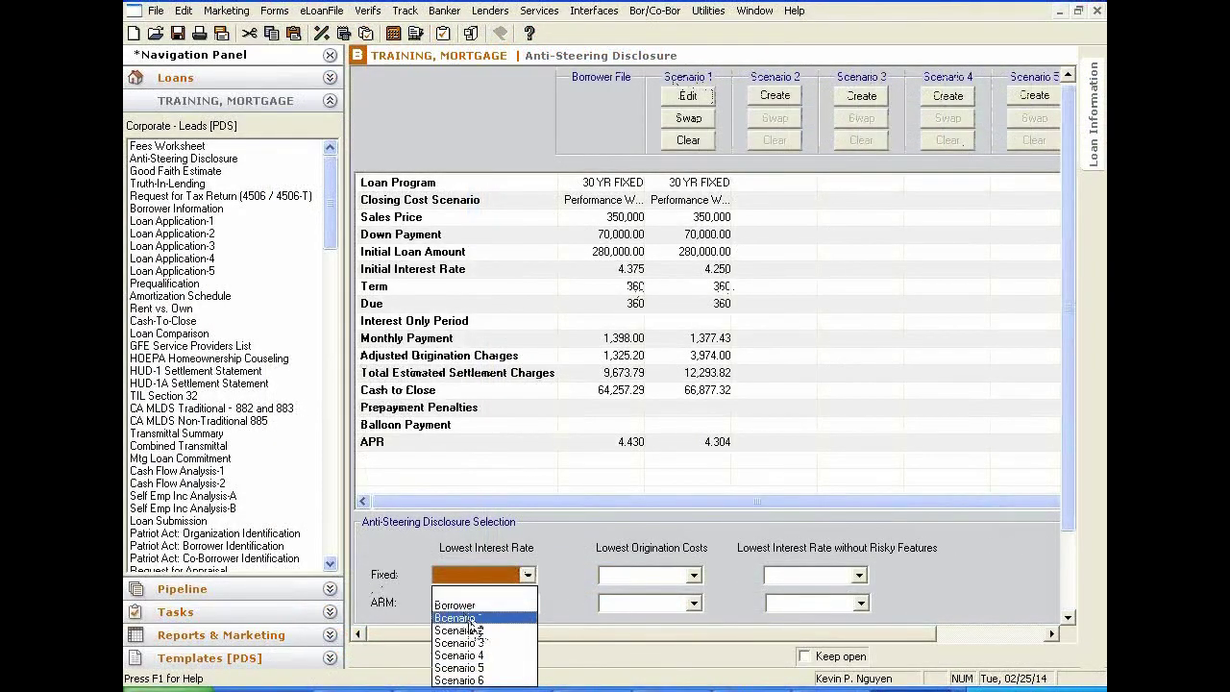
pyautogui.click(471, 619)
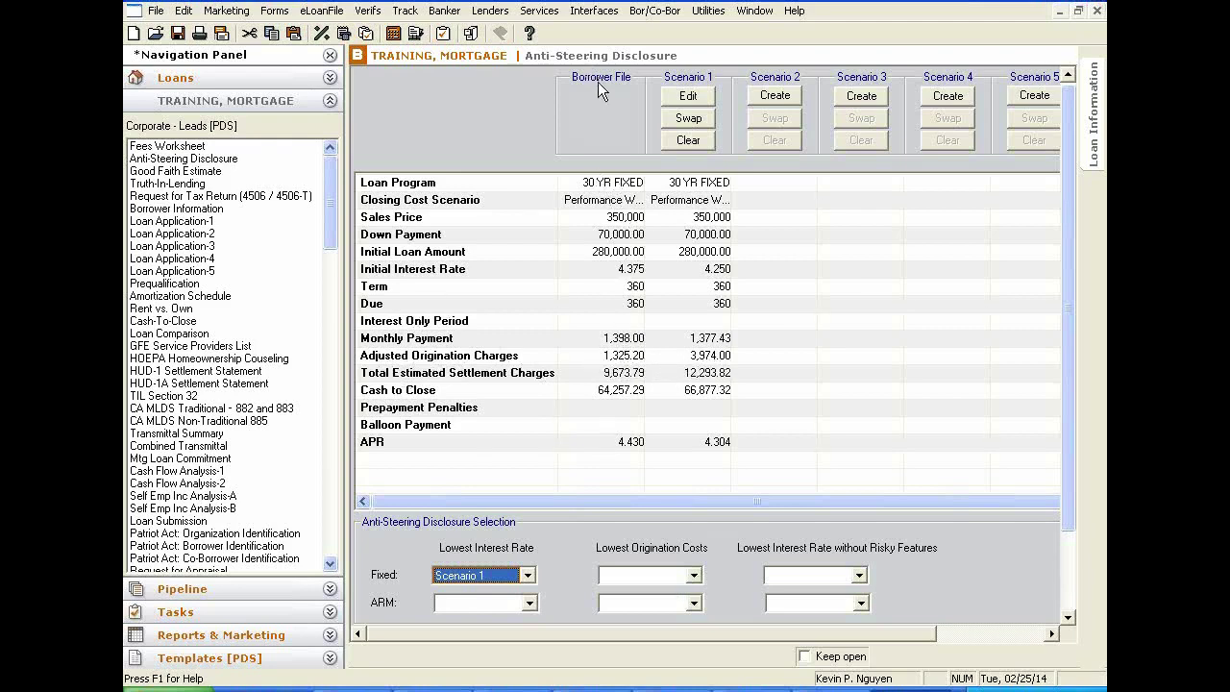
pyautogui.click(694, 575)
pyautogui.click(660, 603)
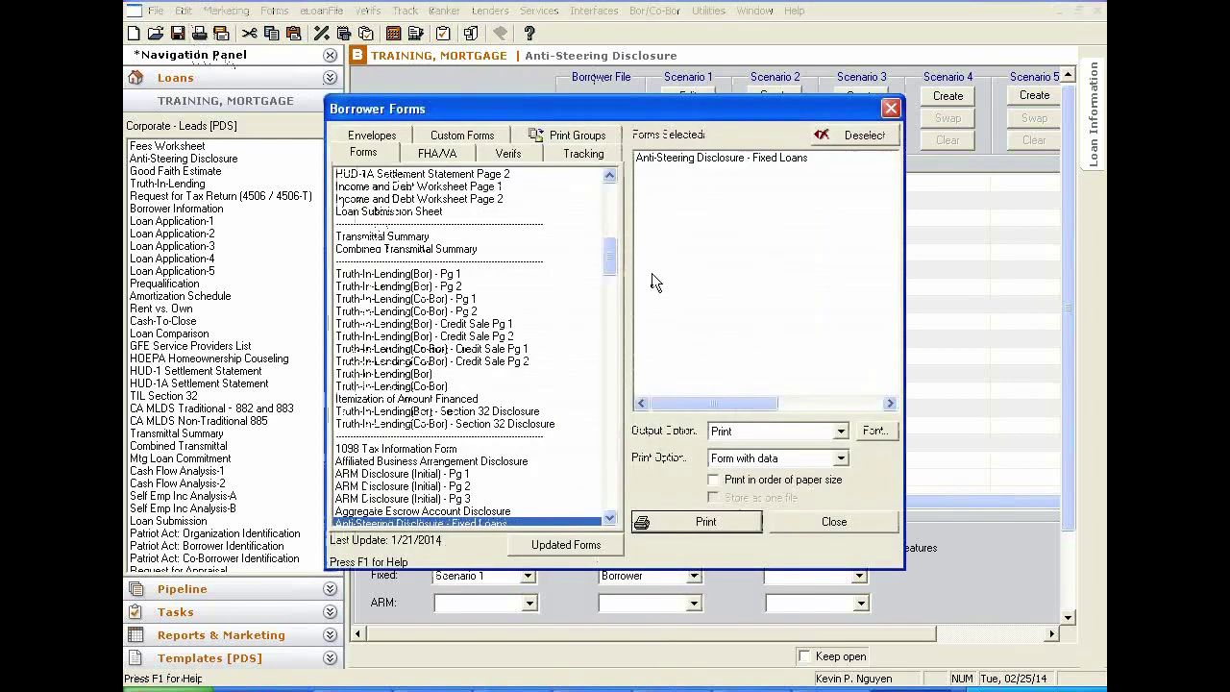
# Step: Print-preview the fixed-loan Anti-Steering Disclosure comparing the 4.250% and 4.375% options, zoomed in
pyautogui.click(747, 431)
pyautogui.click(740, 459)
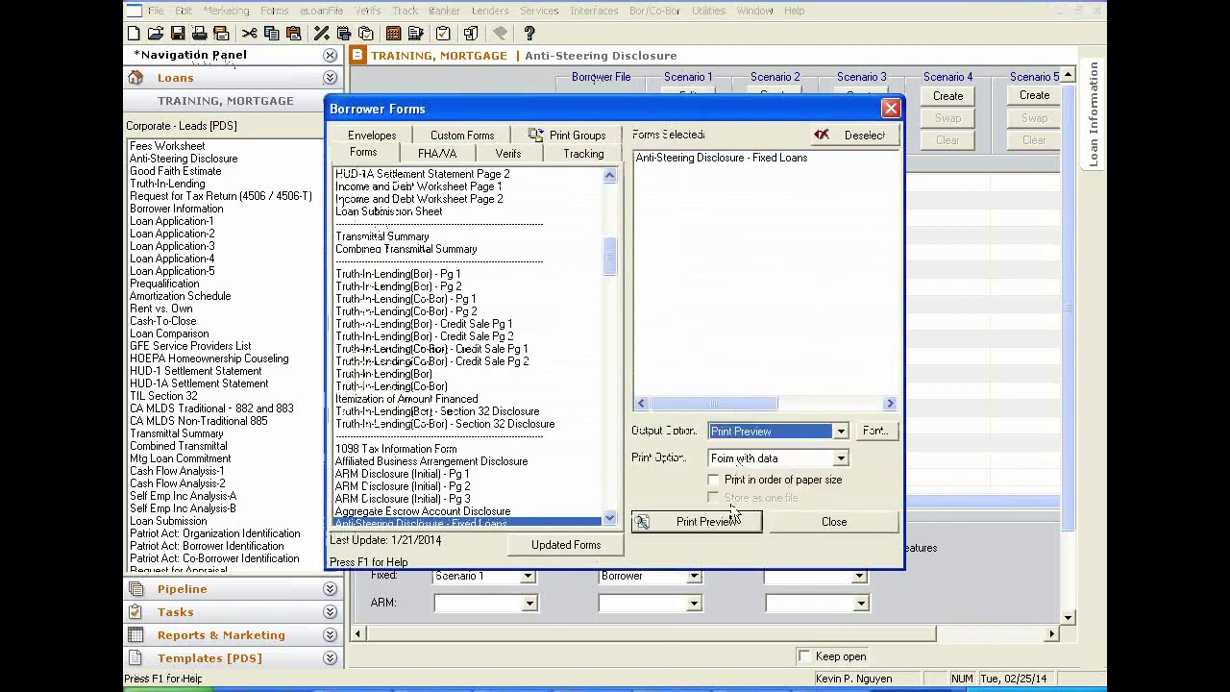
pyautogui.click(735, 524)
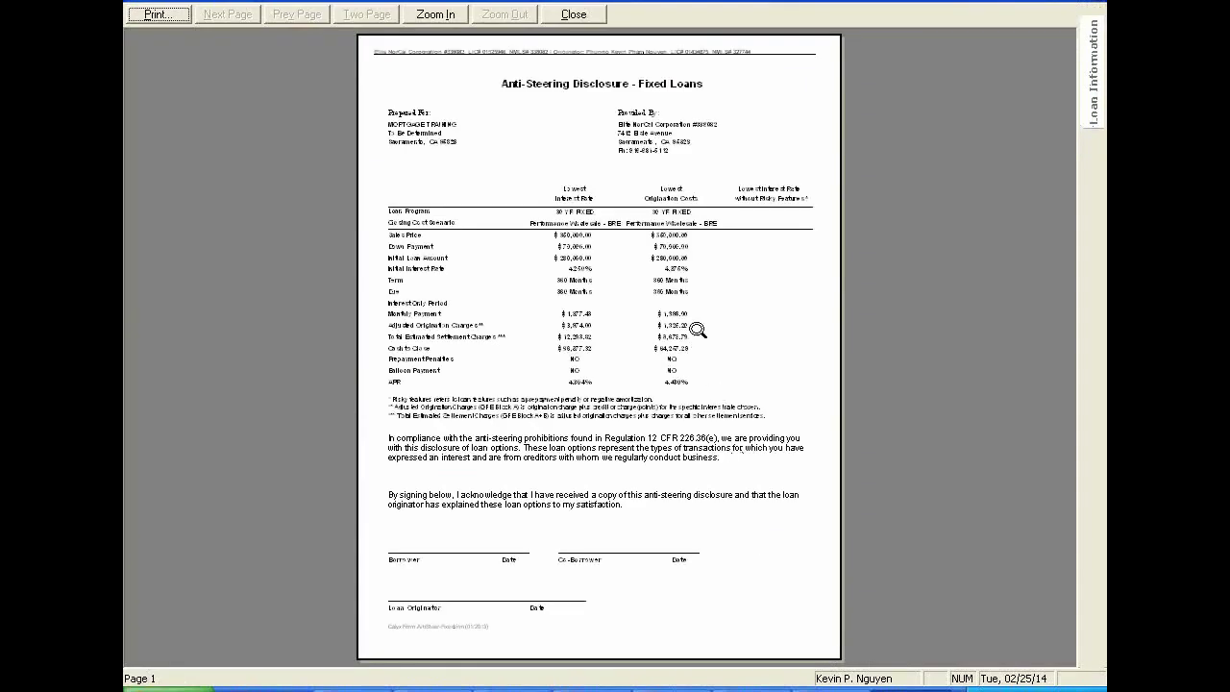
pyautogui.click(694, 322)
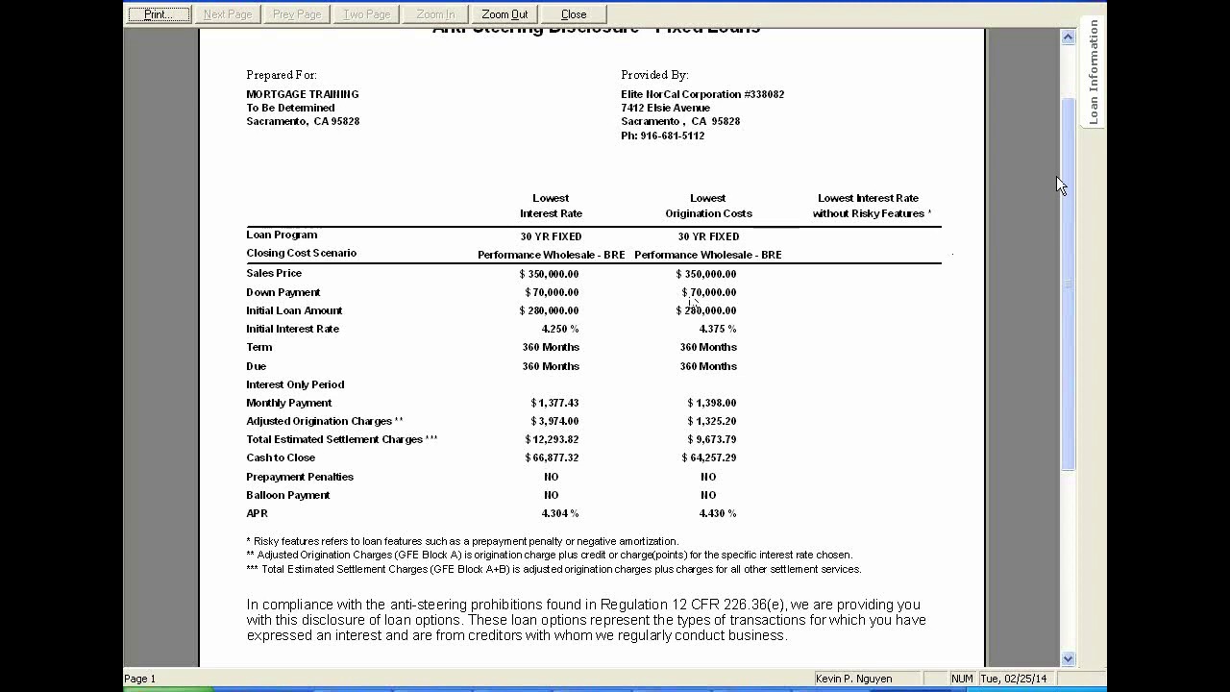
pyautogui.moveTo(1061, 148); pyautogui.dragTo(1063, 100)
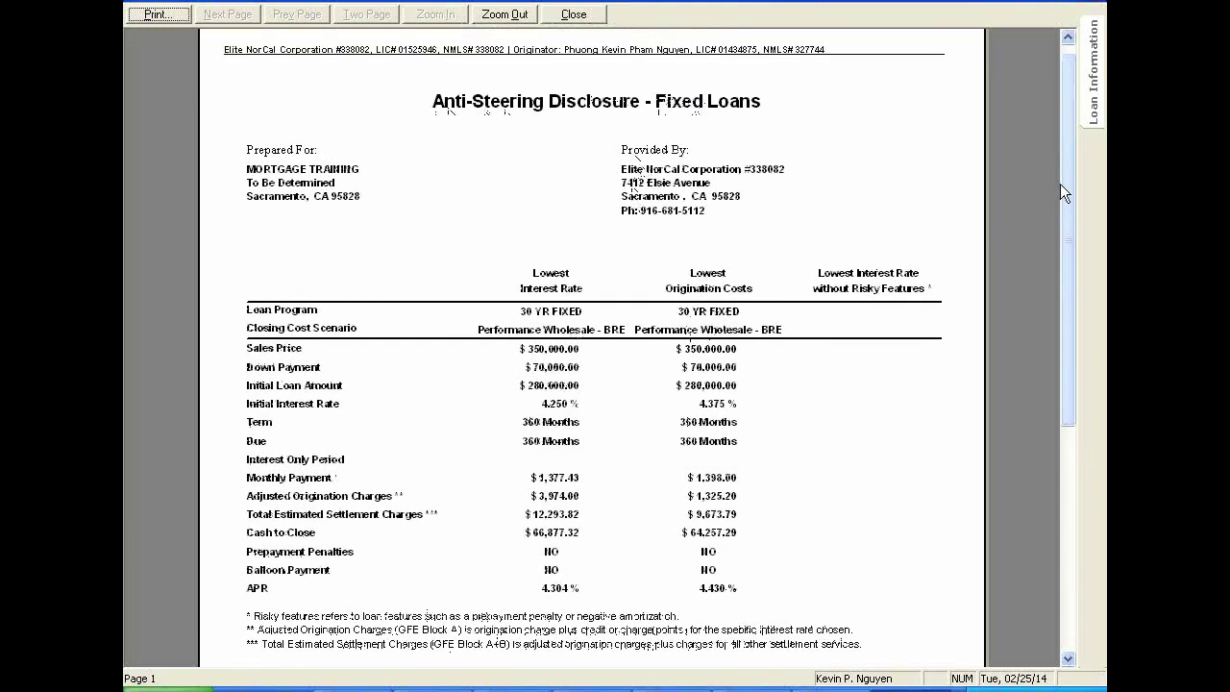
pyautogui.moveTo(1059, 175); pyautogui.dragTo(1047, 248)
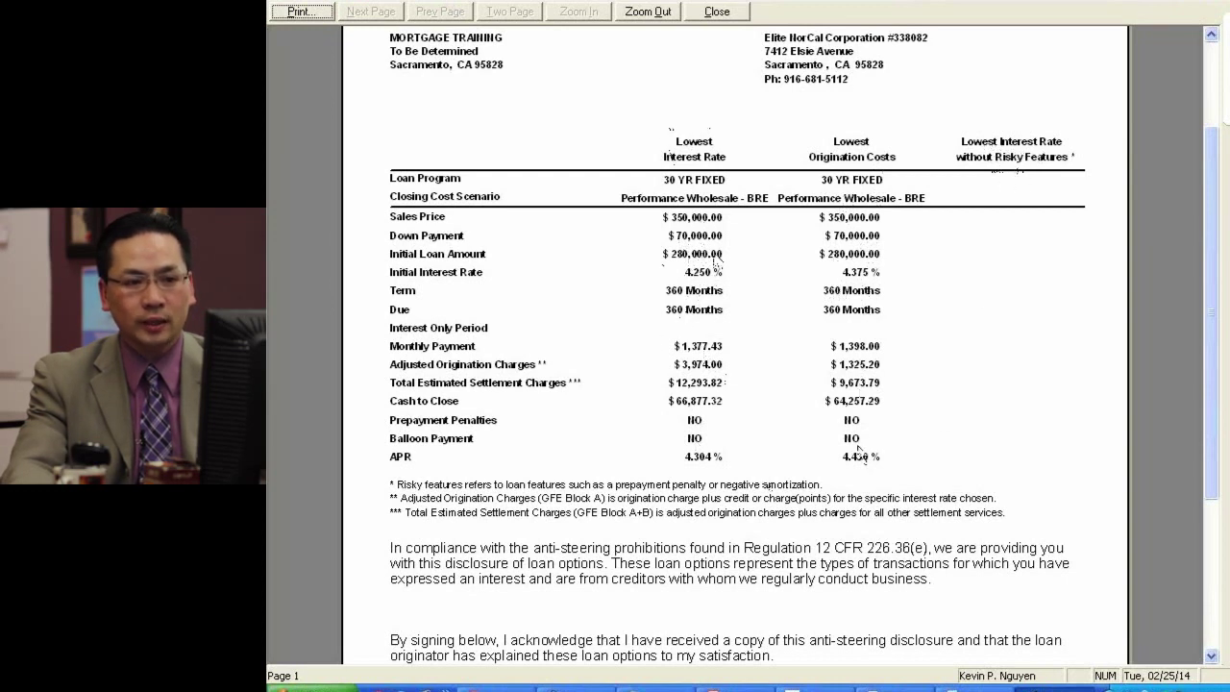
# Step: Set Scenario 1 (4.250%) as the lowest rate without risky features
pyautogui.click(716, 11)
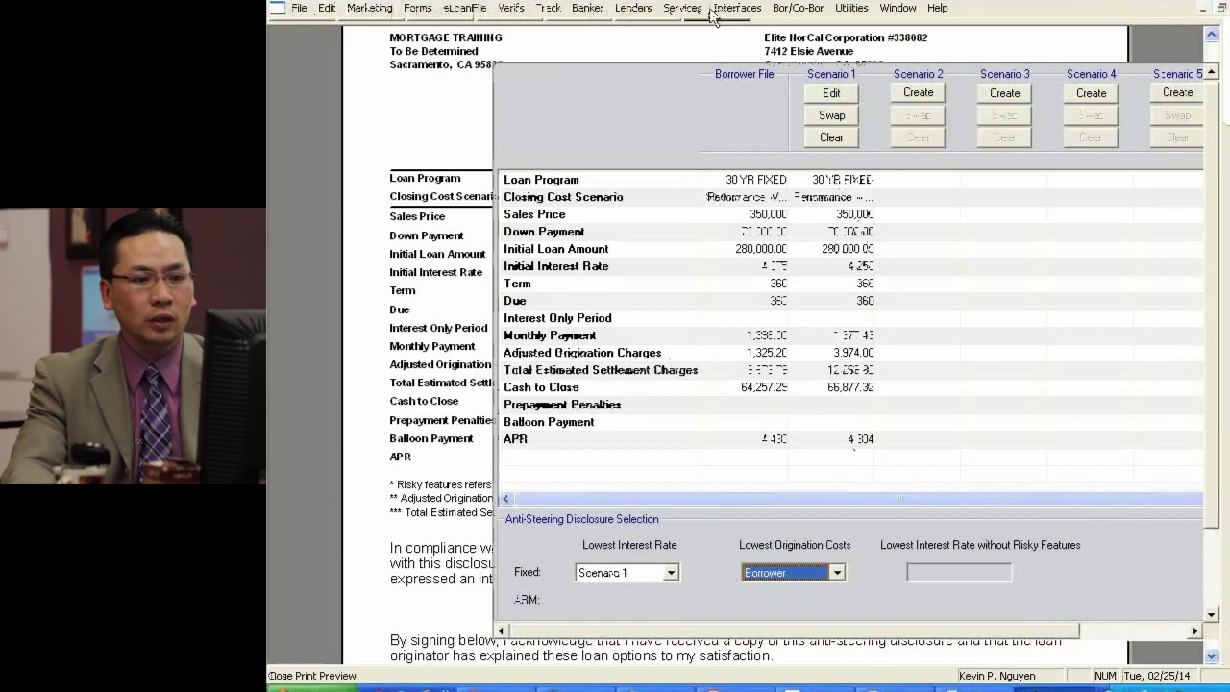
pyautogui.click(1001, 573)
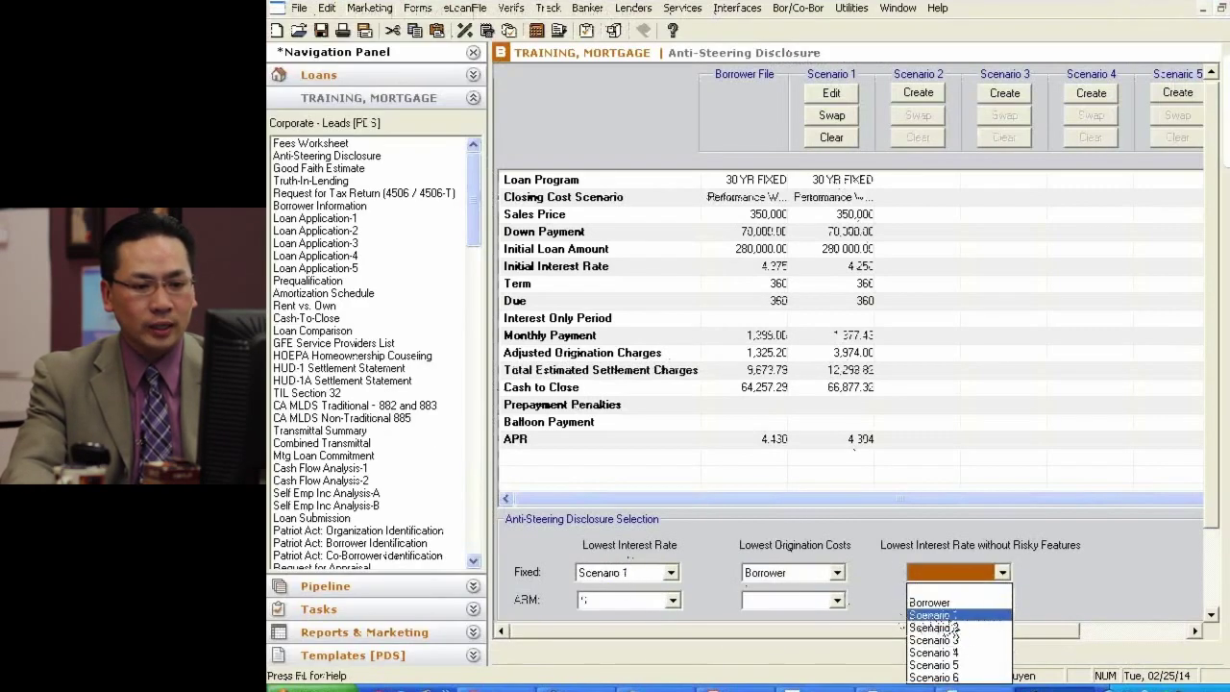
pyautogui.click(946, 615)
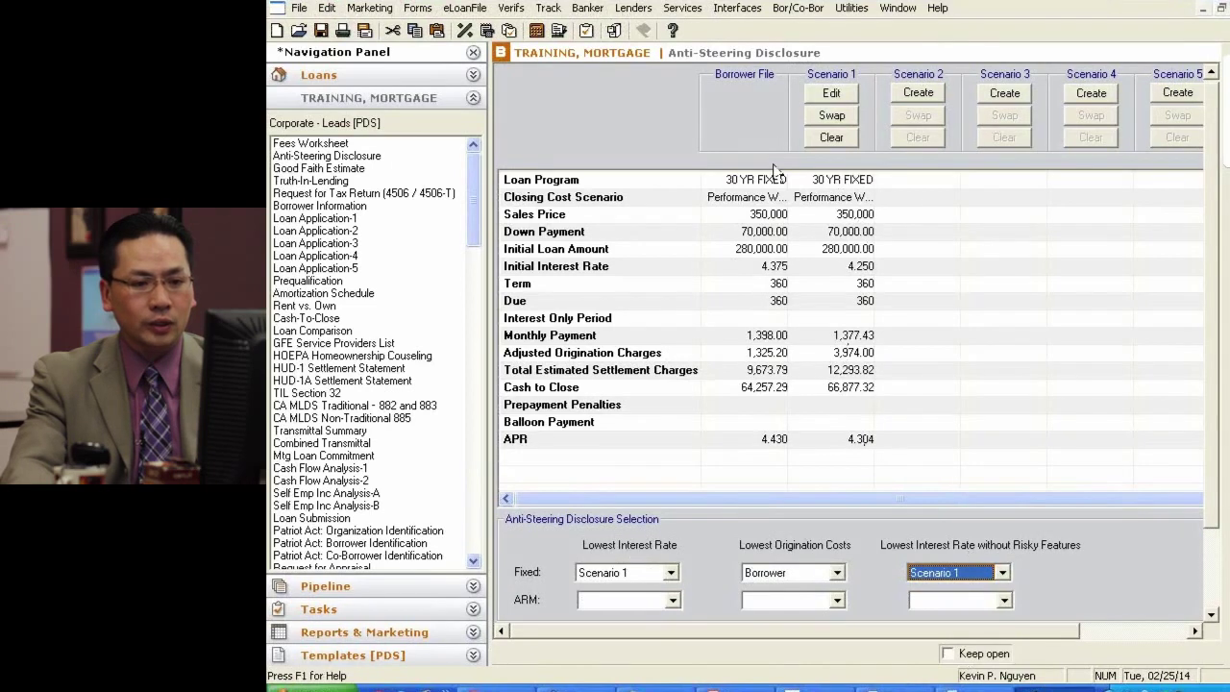
# Step: Print-preview the updated Anti-Steering Disclosure zoomed in, review it, then close the preview
pyautogui.click(342, 30)
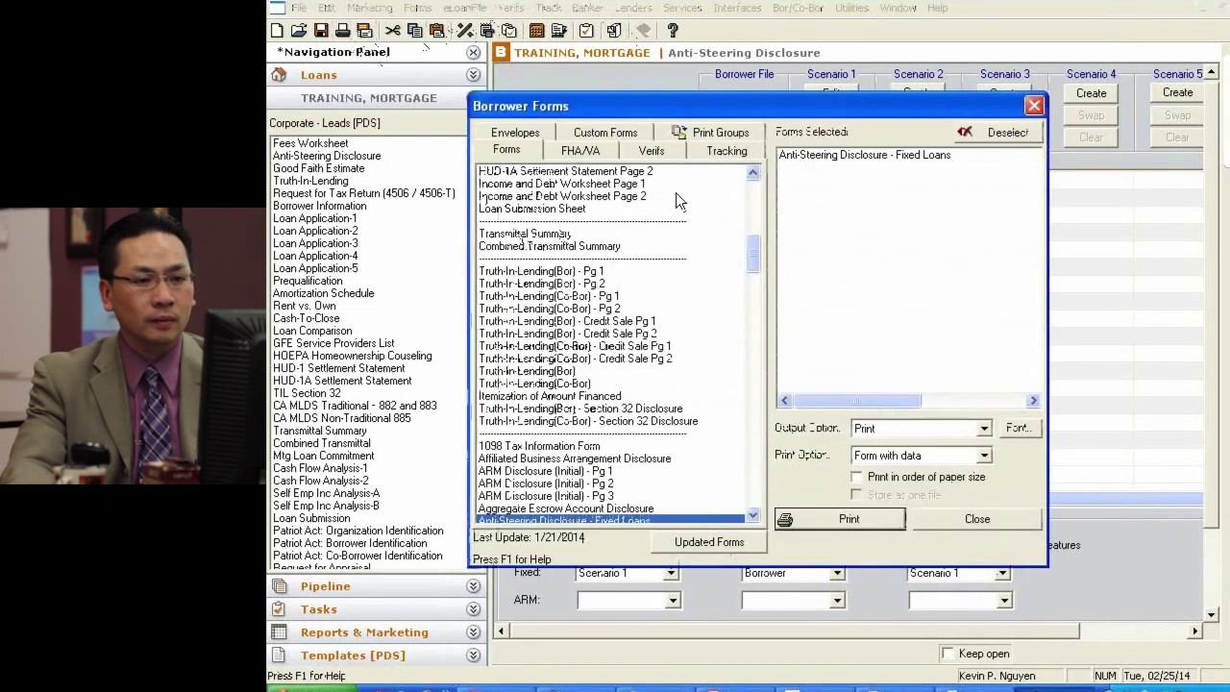
pyautogui.click(983, 429)
pyautogui.click(889, 455)
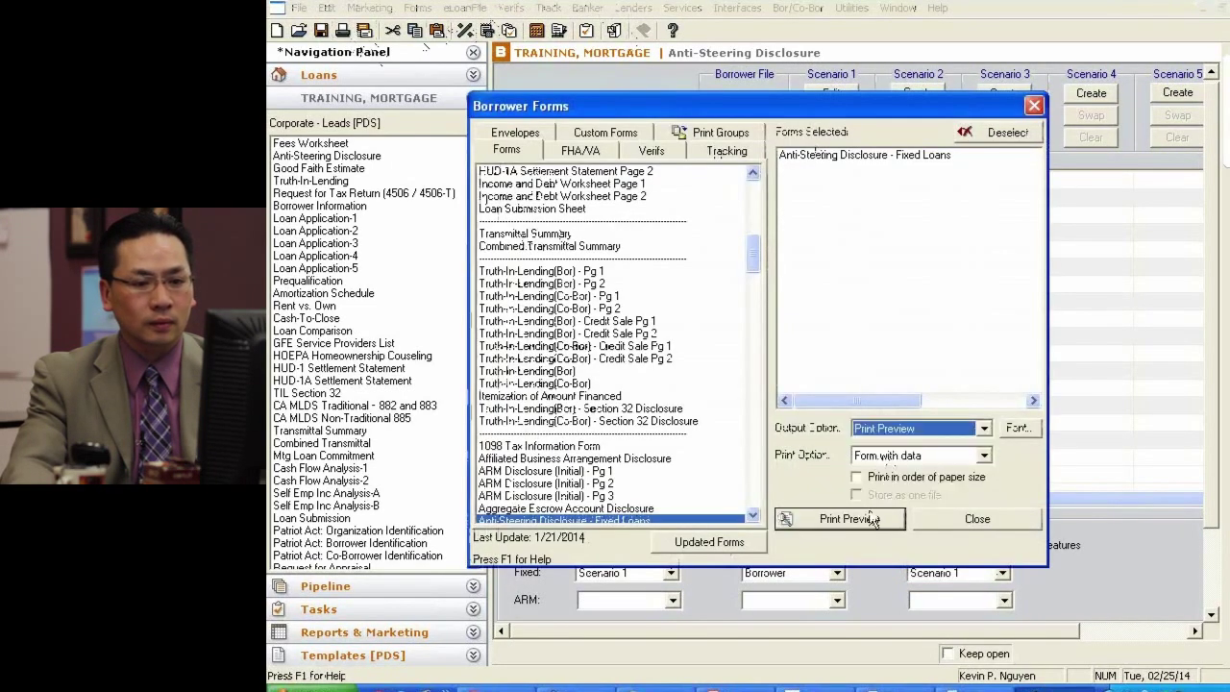
pyautogui.click(864, 520)
pyautogui.click(835, 323)
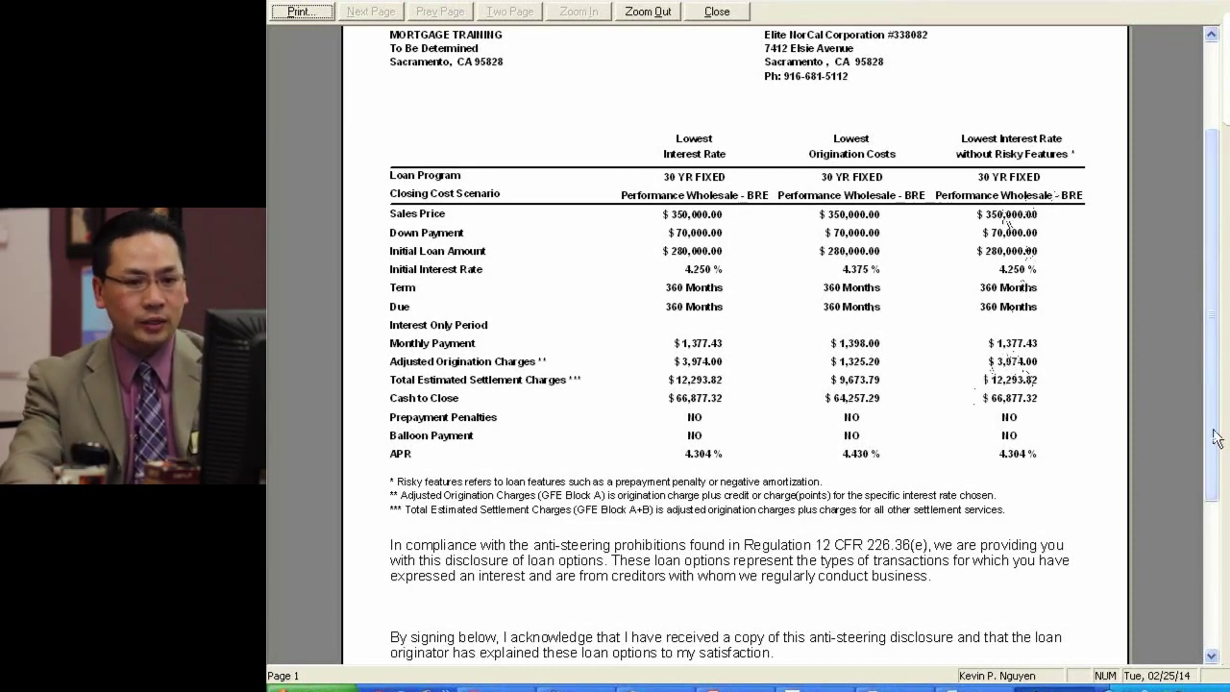
pyautogui.moveTo(1213, 437); pyautogui.dragTo(1212, 575)
pyautogui.scroll(4, 1183, 485)
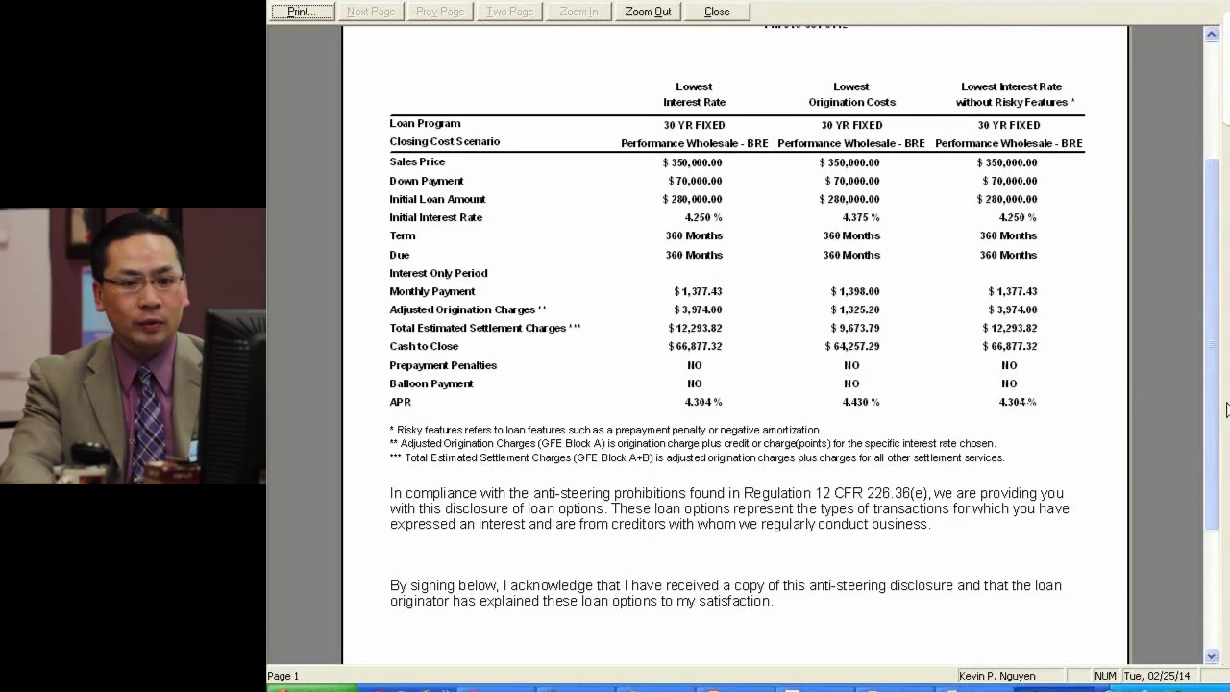
pyautogui.moveTo(1214, 417); pyautogui.dragTo(1215, 388)
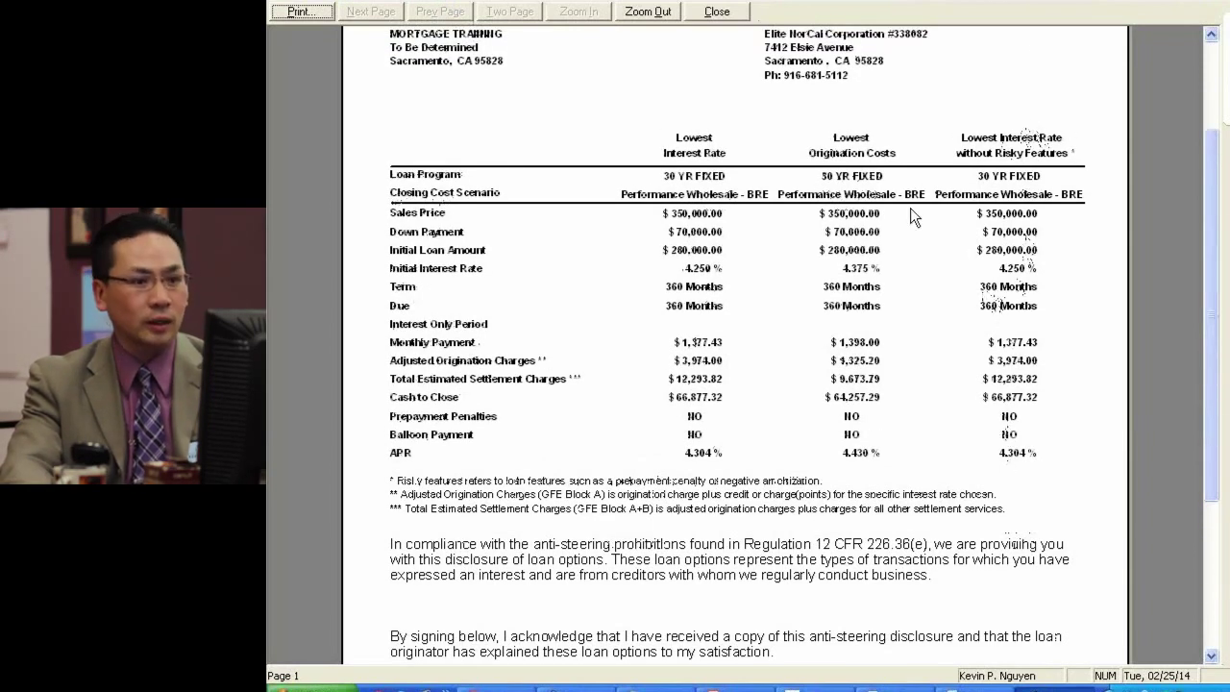
pyautogui.click(711, 11)
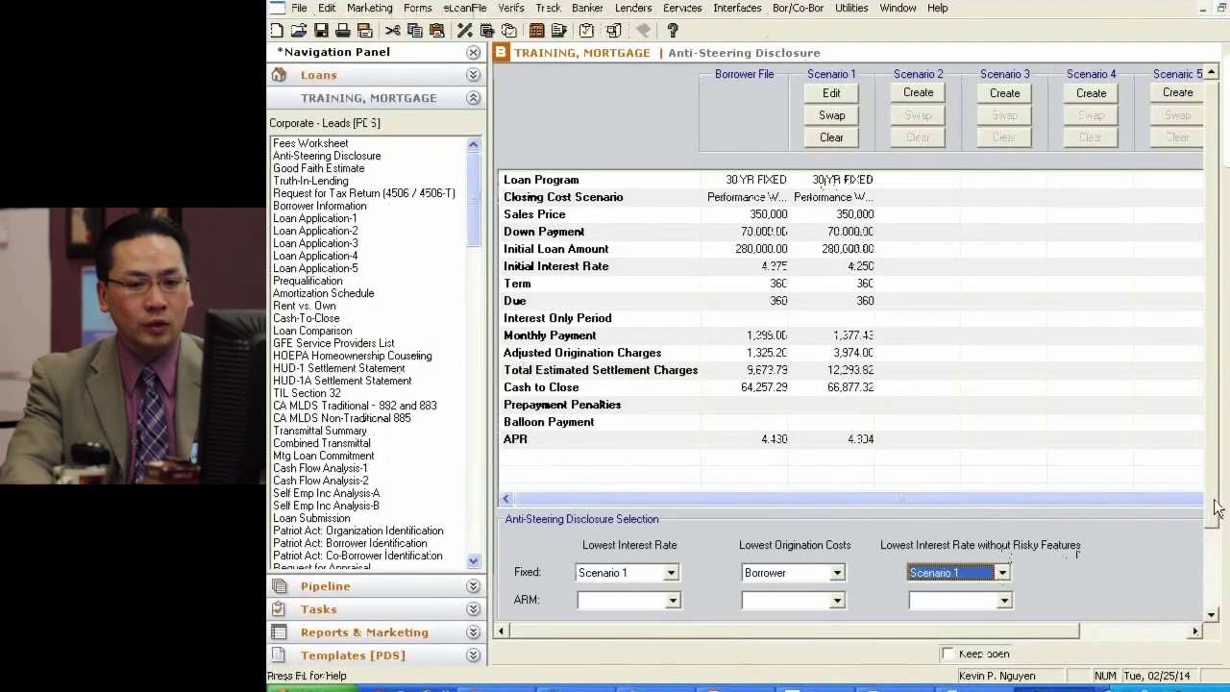
# Step: Create Scenario 2 as a copy of the 30 YR FIXED loan at 4.375%
pyautogui.moveTo(1217, 510); pyautogui.dragTo(1216, 570)
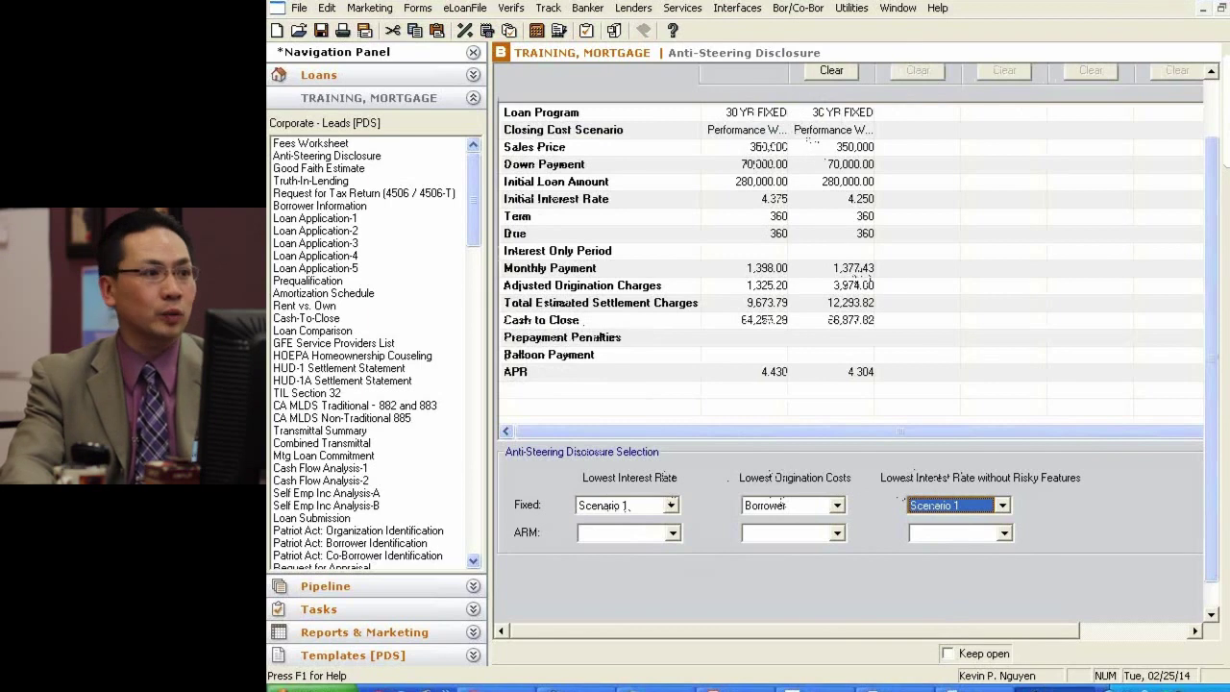
pyautogui.scroll(2, 1096, 147)
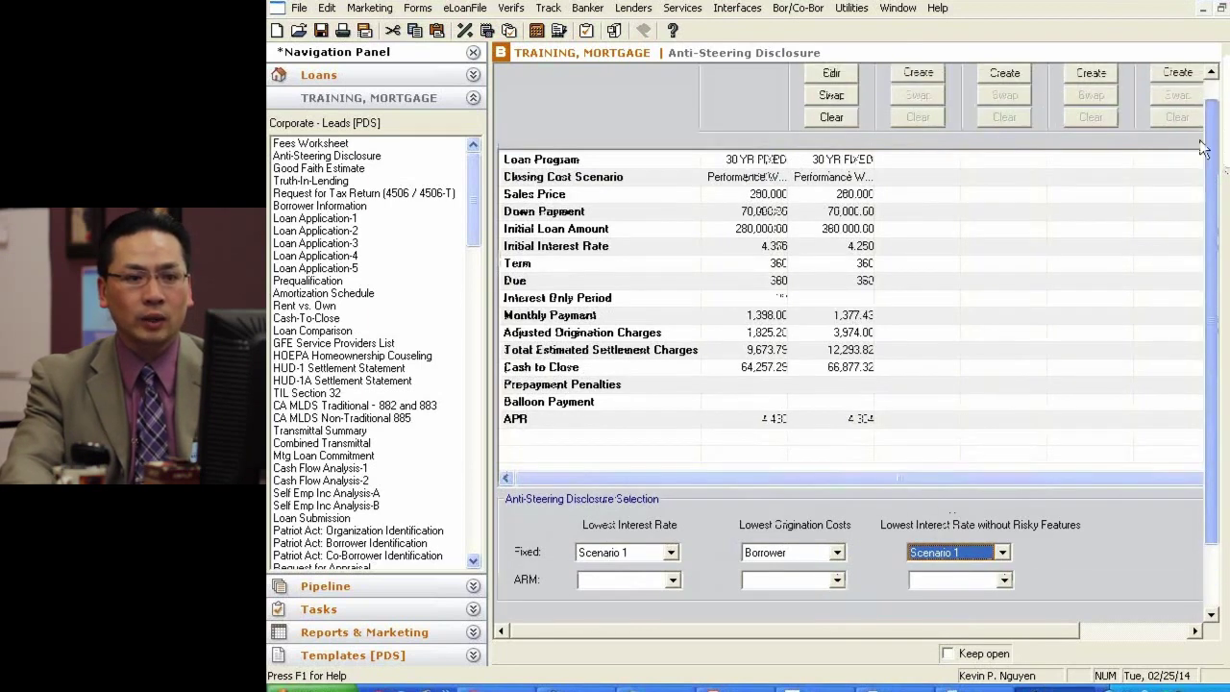
pyautogui.scroll(1, 1216, 145)
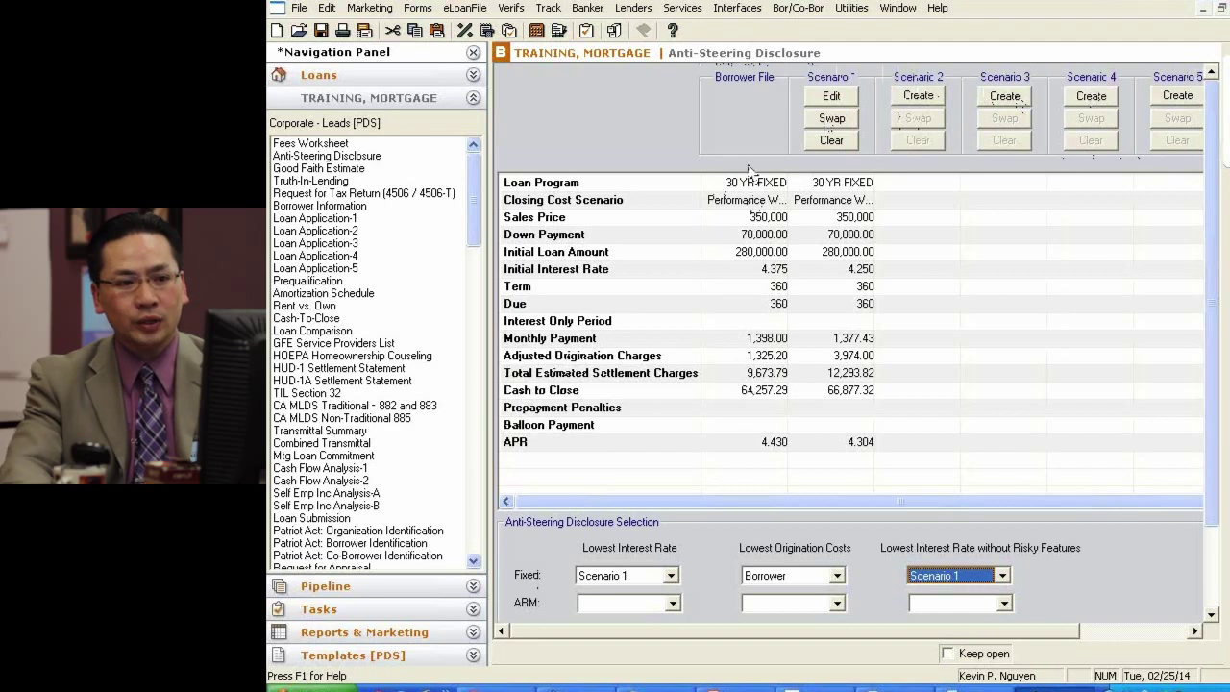
pyautogui.click(928, 98)
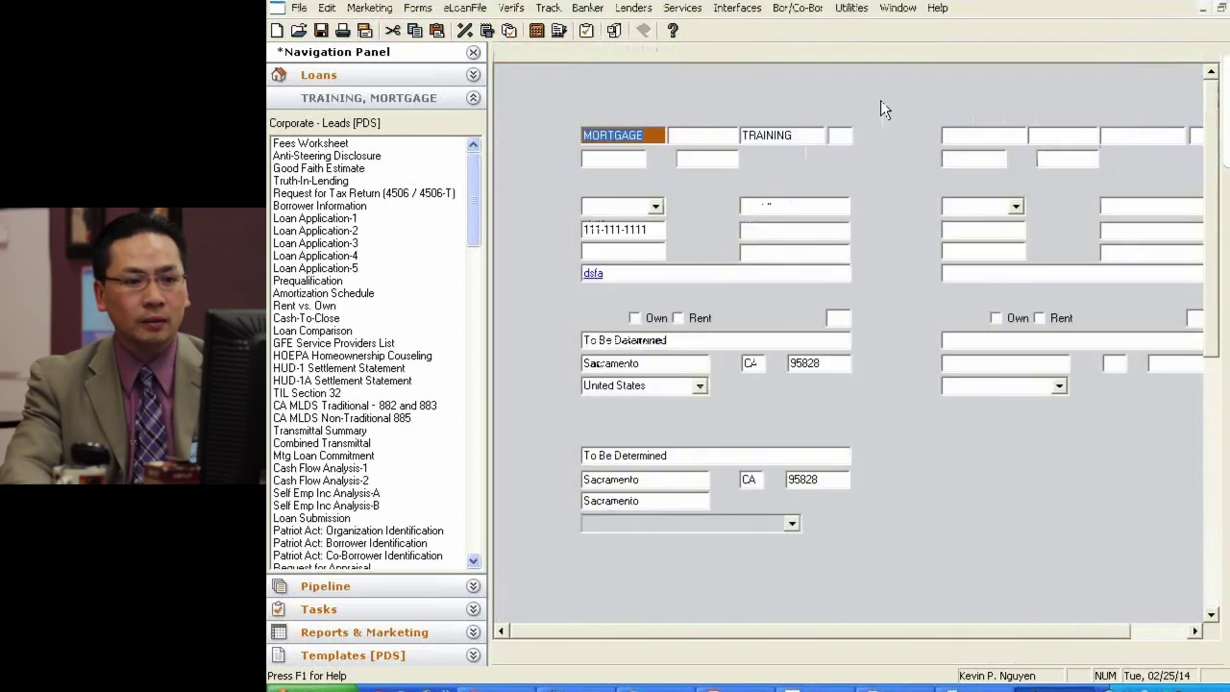
pyautogui.click(817, 688)
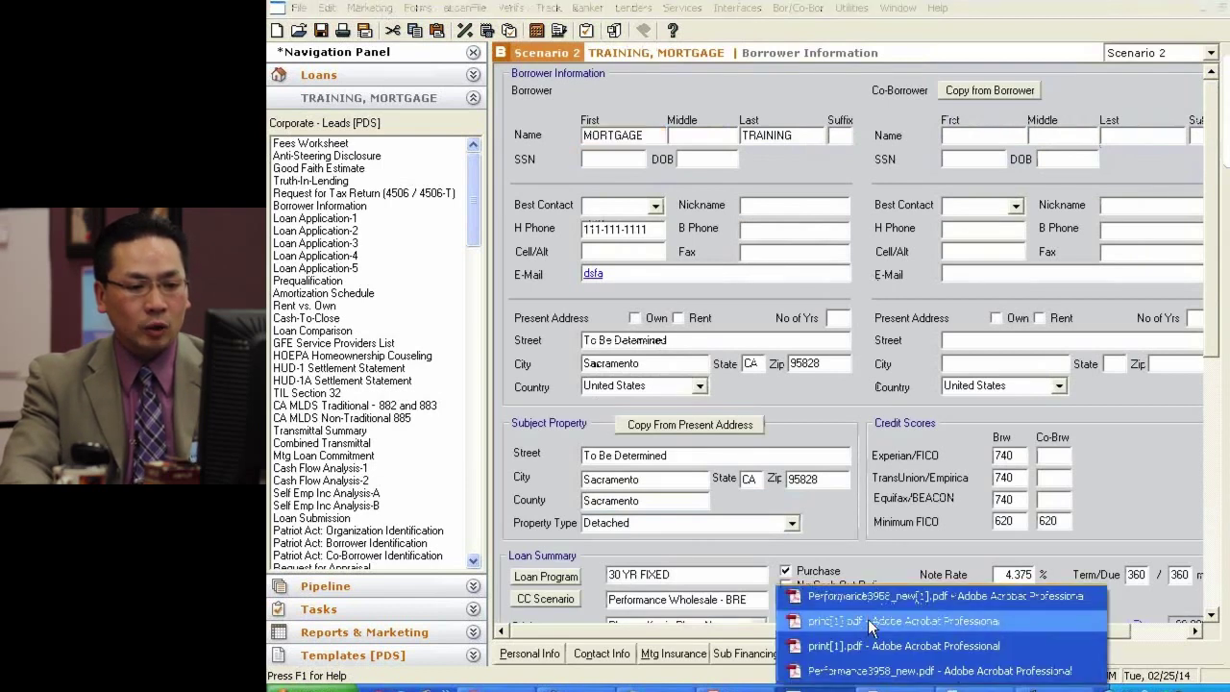
pyautogui.click(869, 622)
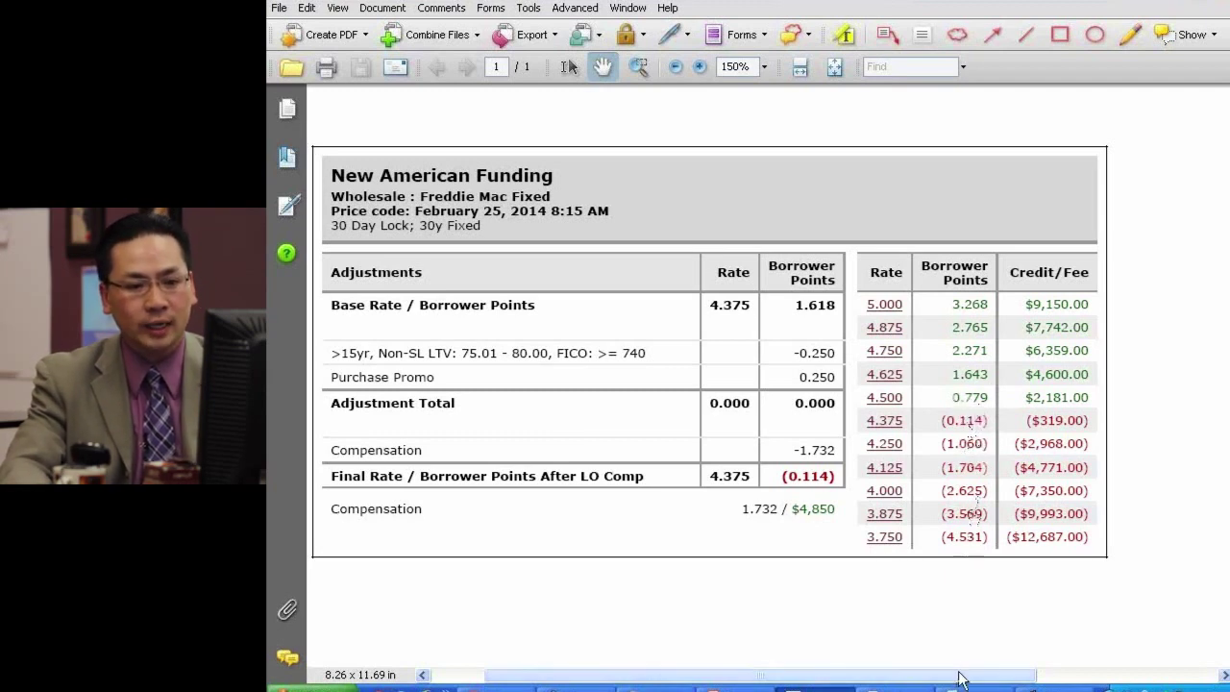
pyautogui.click(1055, 688)
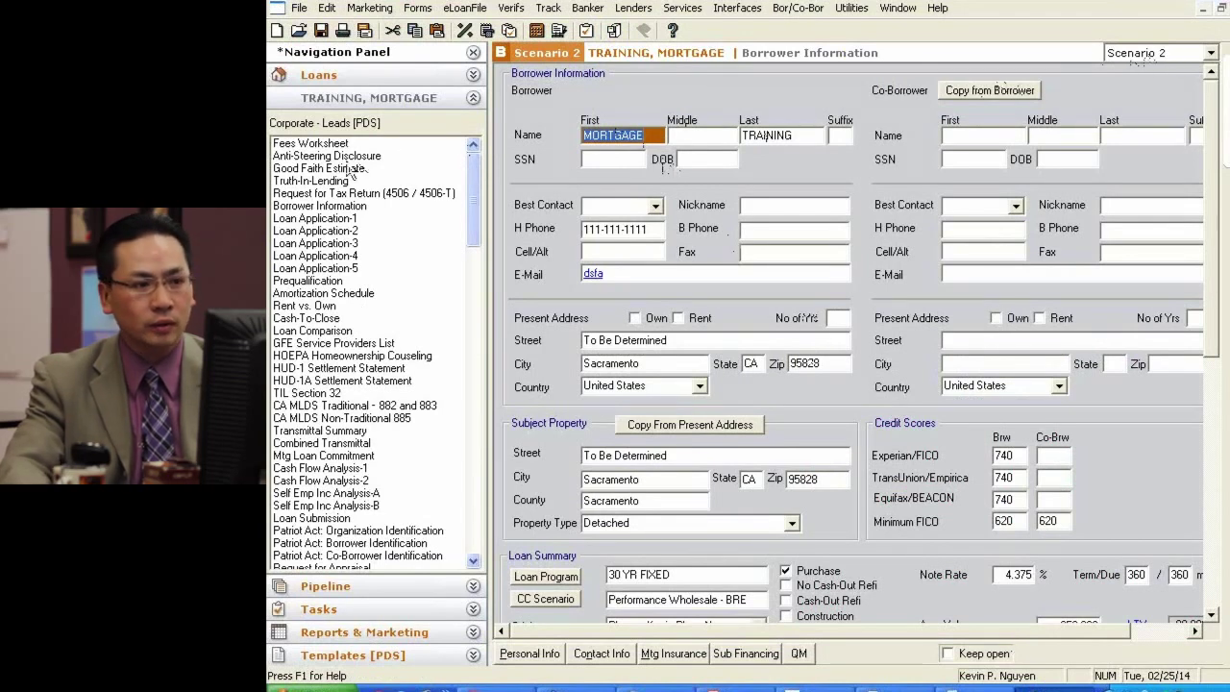
pyautogui.click(328, 143)
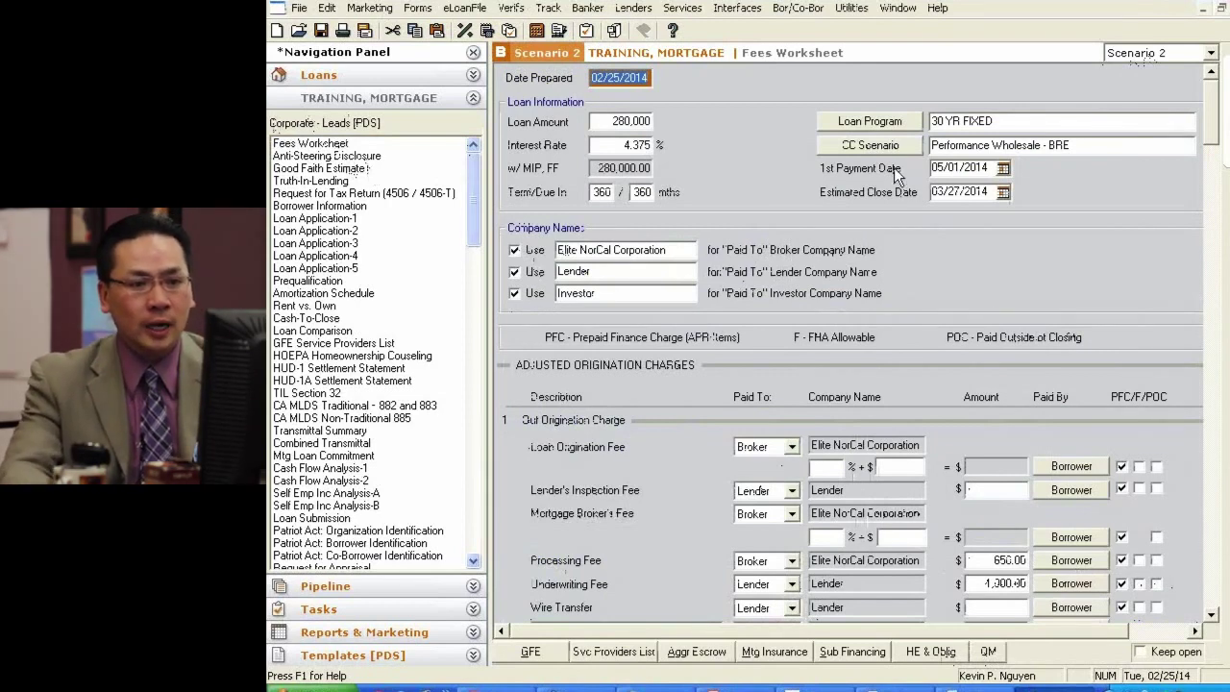
# Step: Set Scenario 2's interest rate to 4.500%
pyautogui.click(600, 146)
pyautogui.write('4.5')
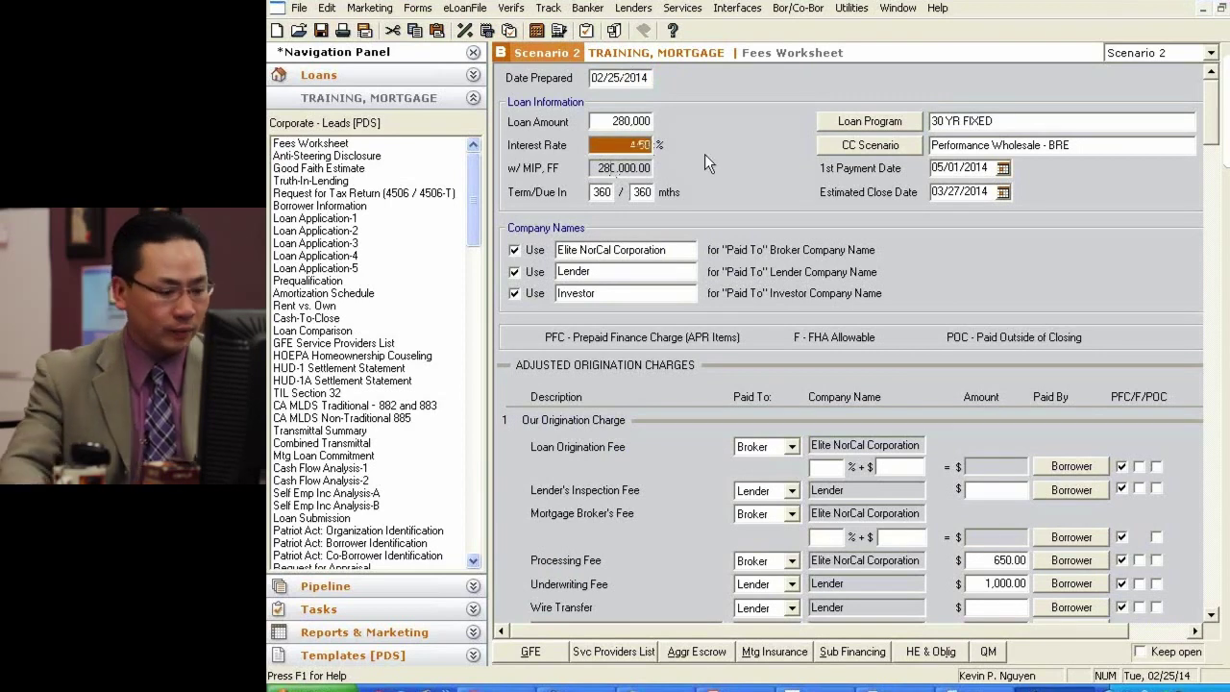
pyautogui.press('Tab')
pyautogui.scroll(-10, 1215, 130)
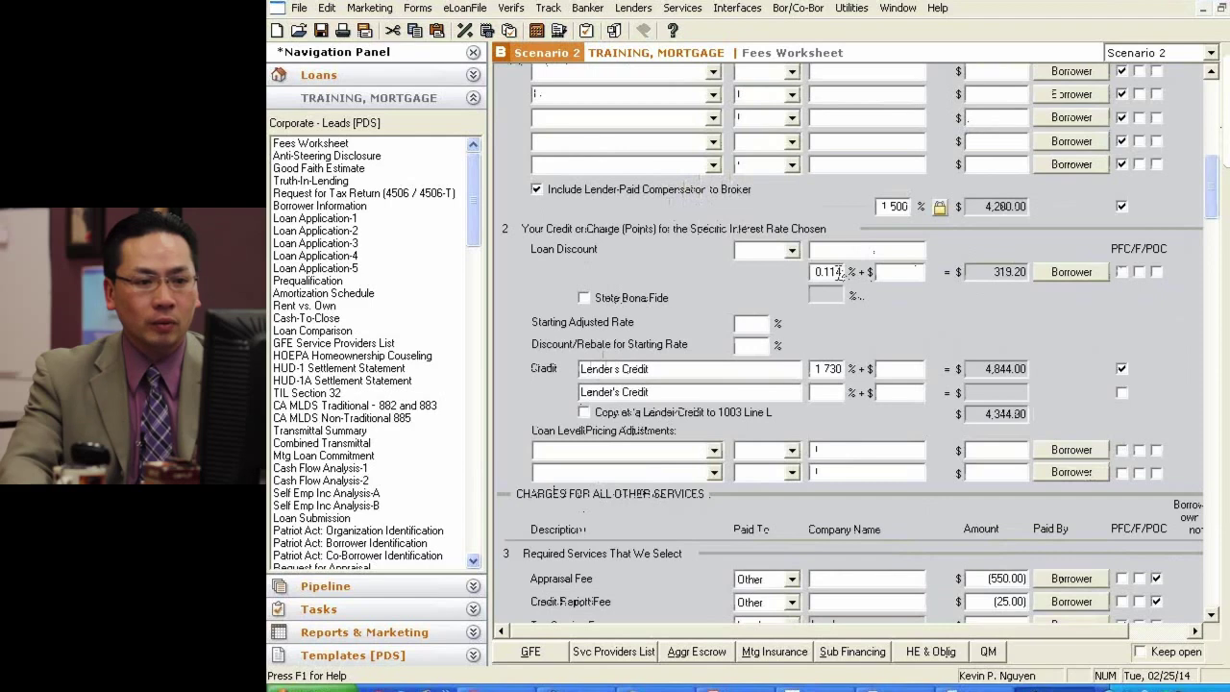
# Step: Clear the 0.114 loan discount and enter a 0.779% lender's credit, checking the rate sheet
pyautogui.click(840, 272)
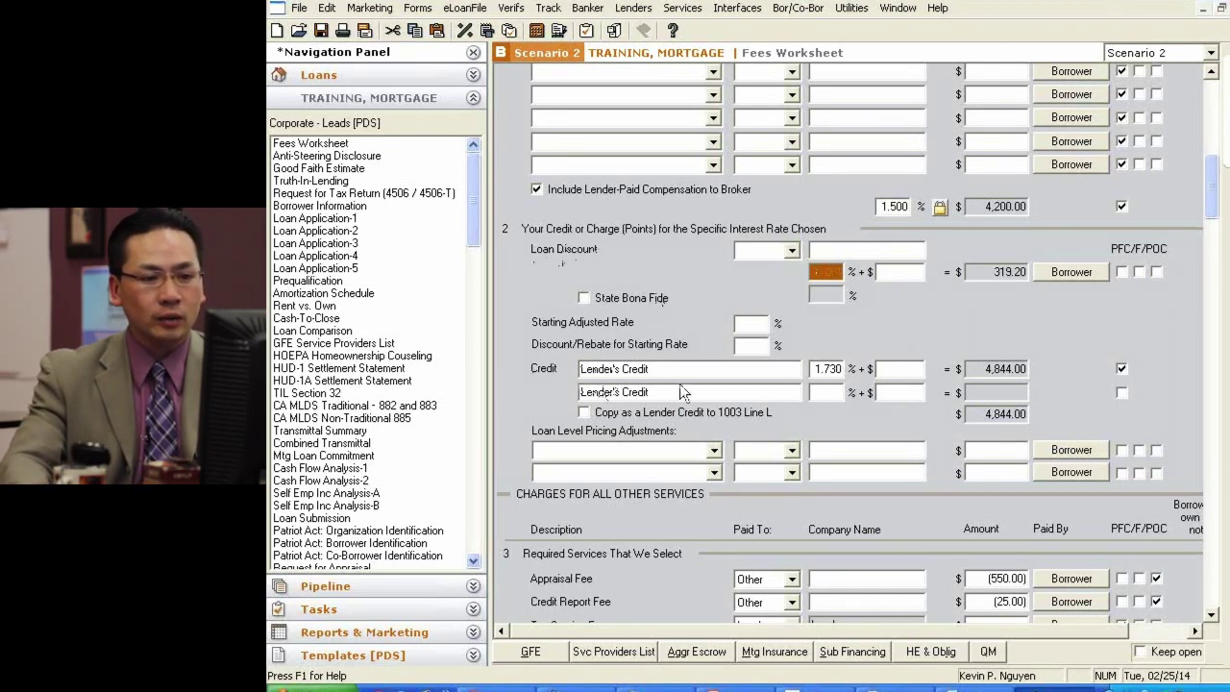
pyautogui.click(836, 393)
pyautogui.hotkey('alt', 'Tab')
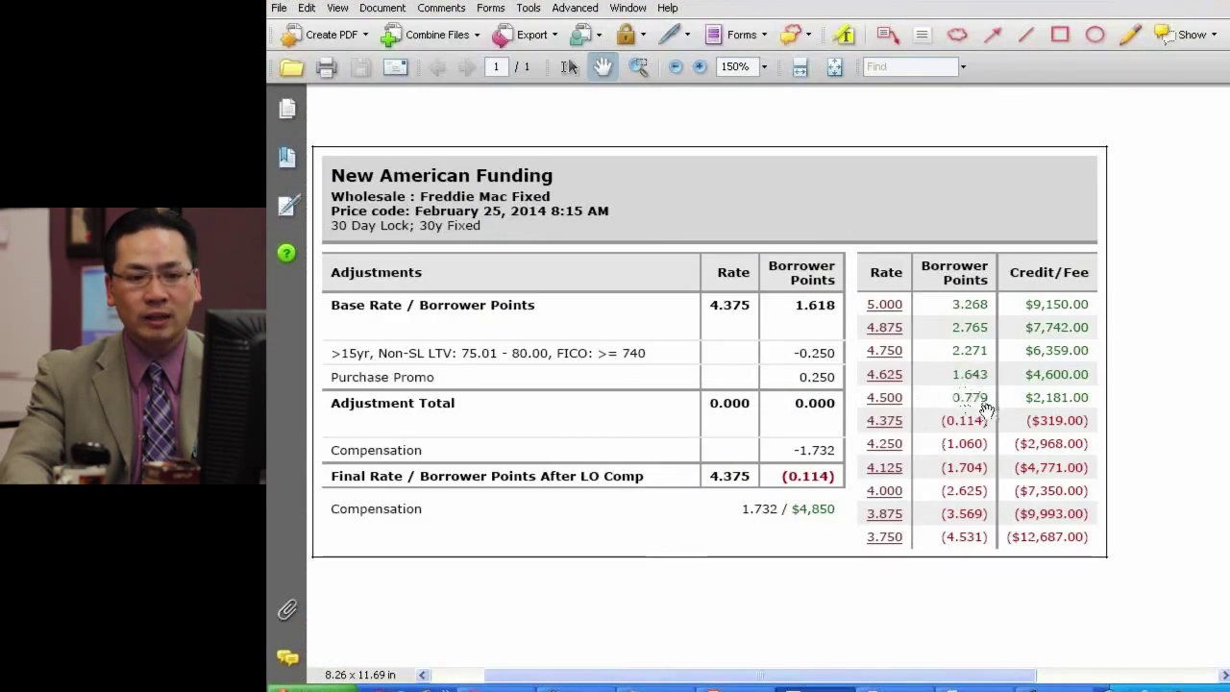
pyautogui.hotkey('alt', 'Tab')
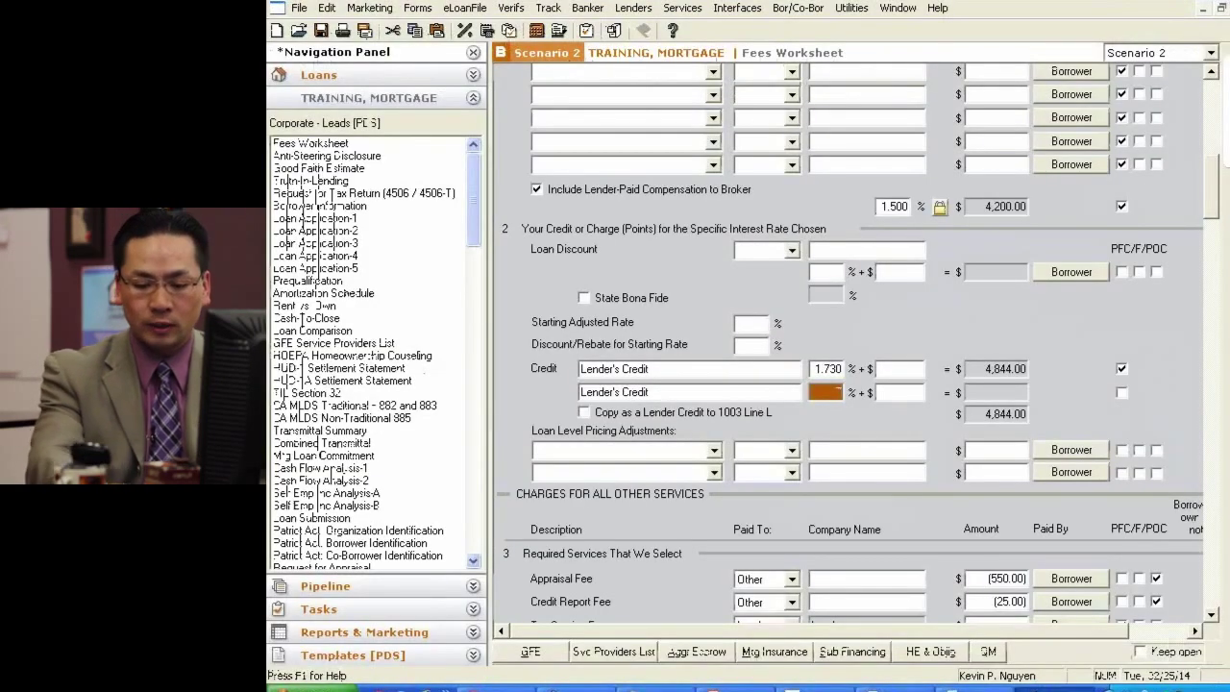
pyautogui.write('0.779')
pyautogui.press('Tab')
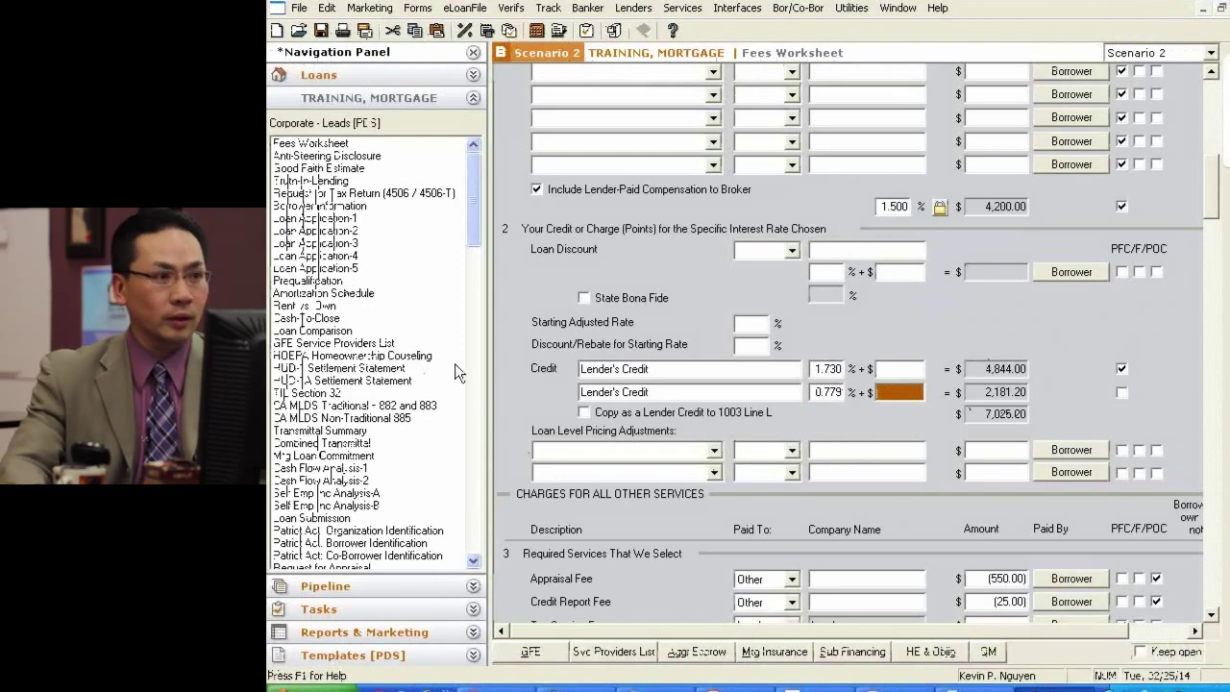
pyautogui.click(342, 30)
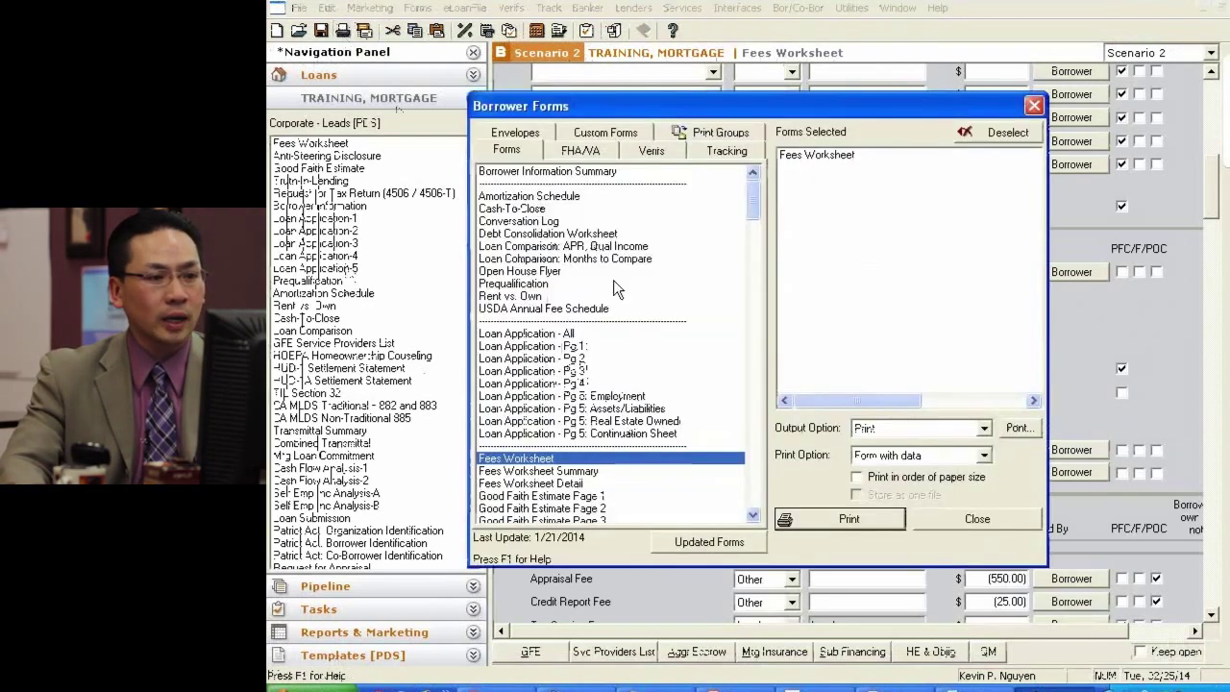
# Step: Assign Scenario 2 to lowest origination costs and the borrower file to lowest rate without risky features
pyautogui.click(977, 519)
pyautogui.click(1136, 54)
pyautogui.click(1135, 62)
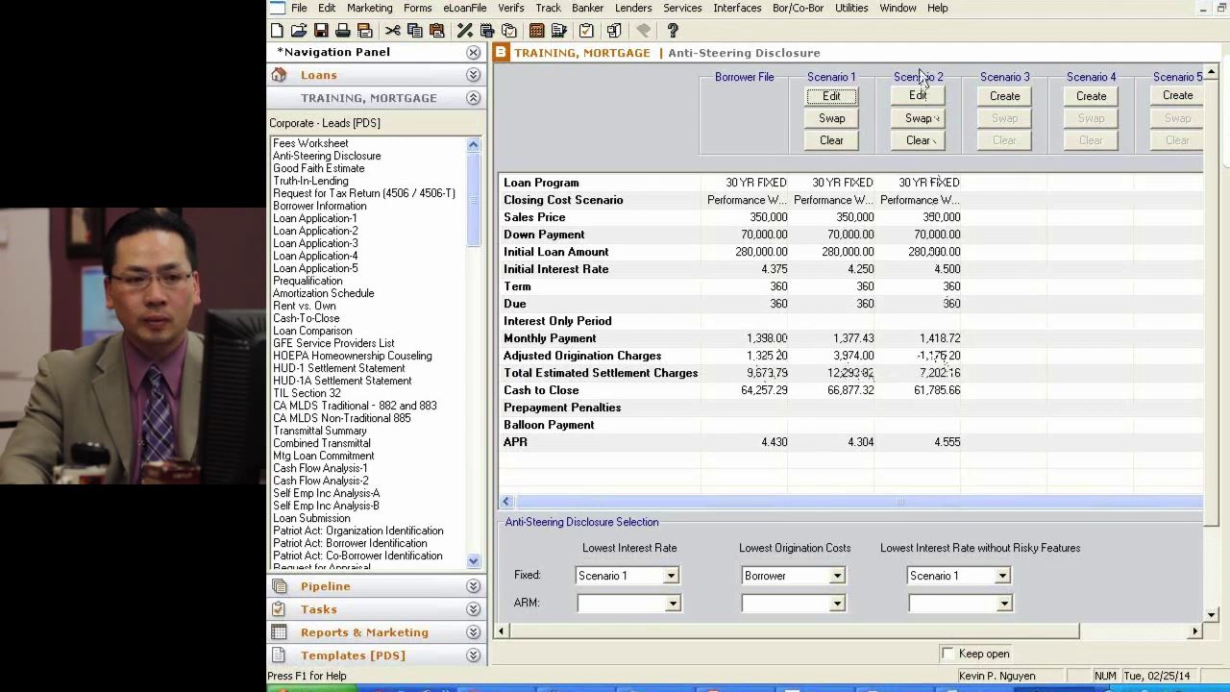
pyautogui.click(818, 578)
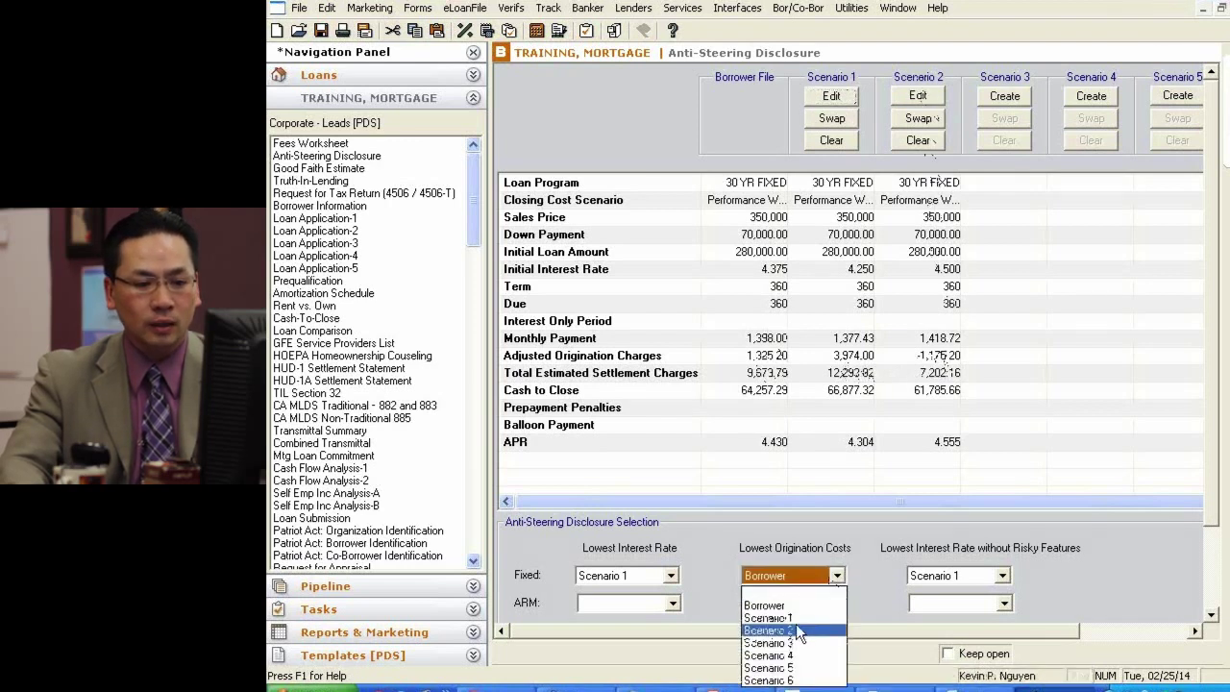
pyautogui.click(797, 629)
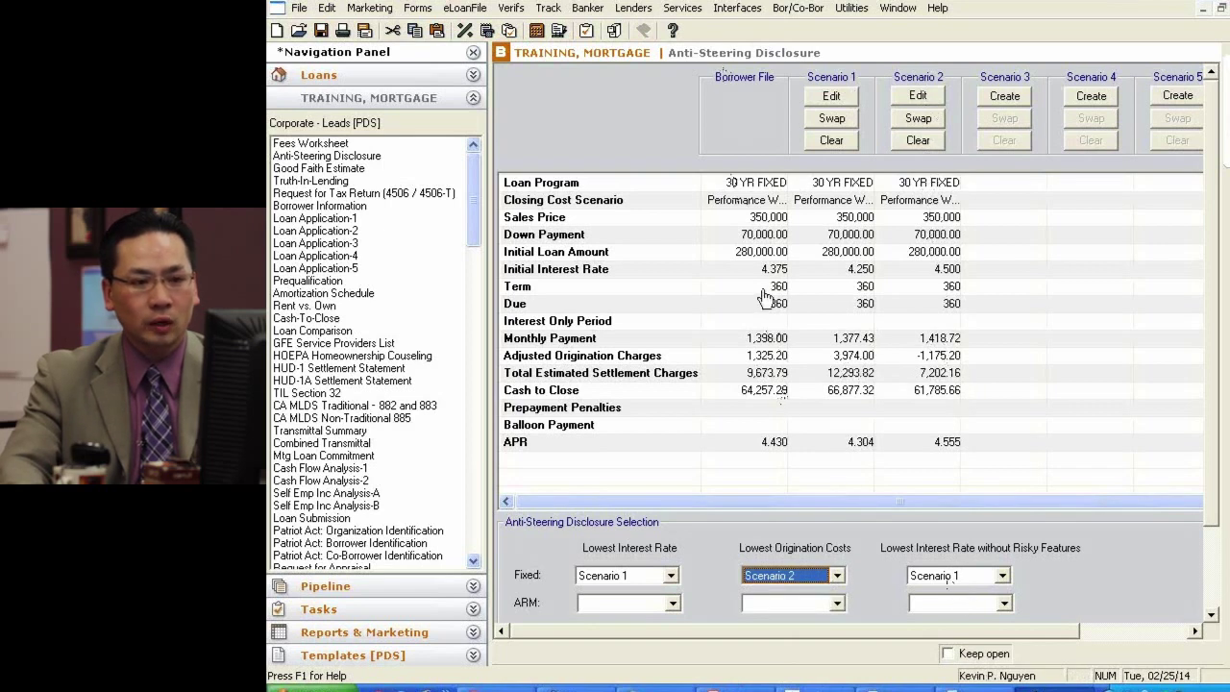
pyautogui.click(999, 575)
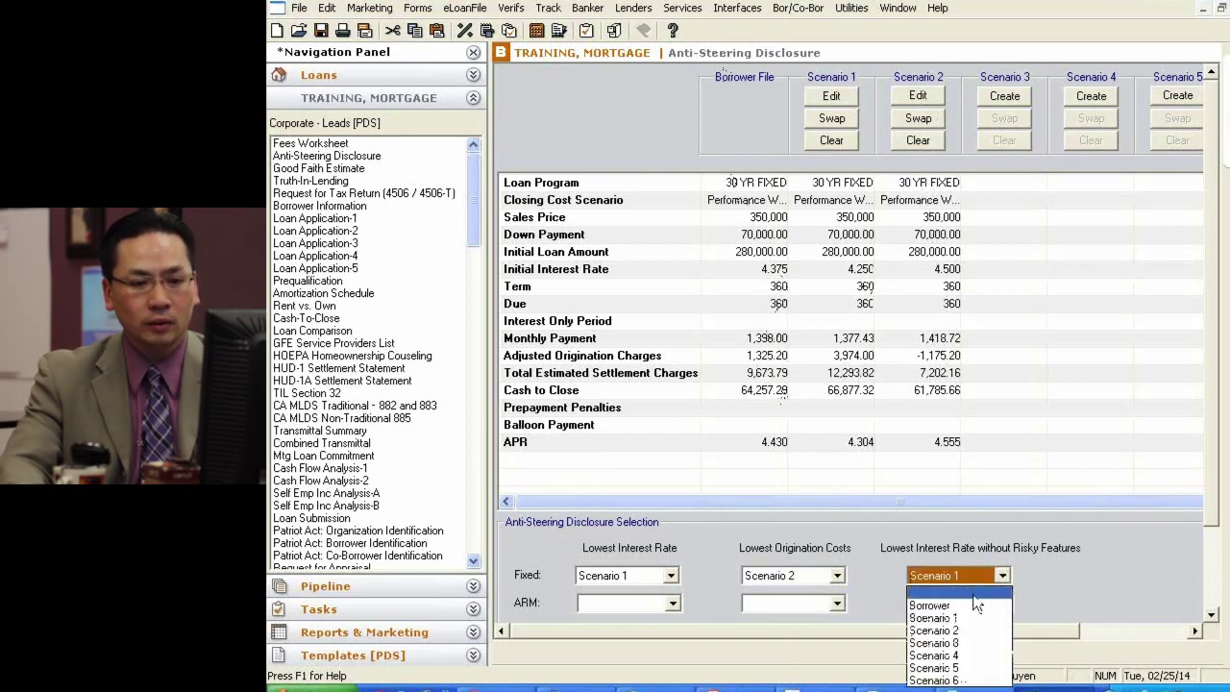
pyautogui.click(966, 605)
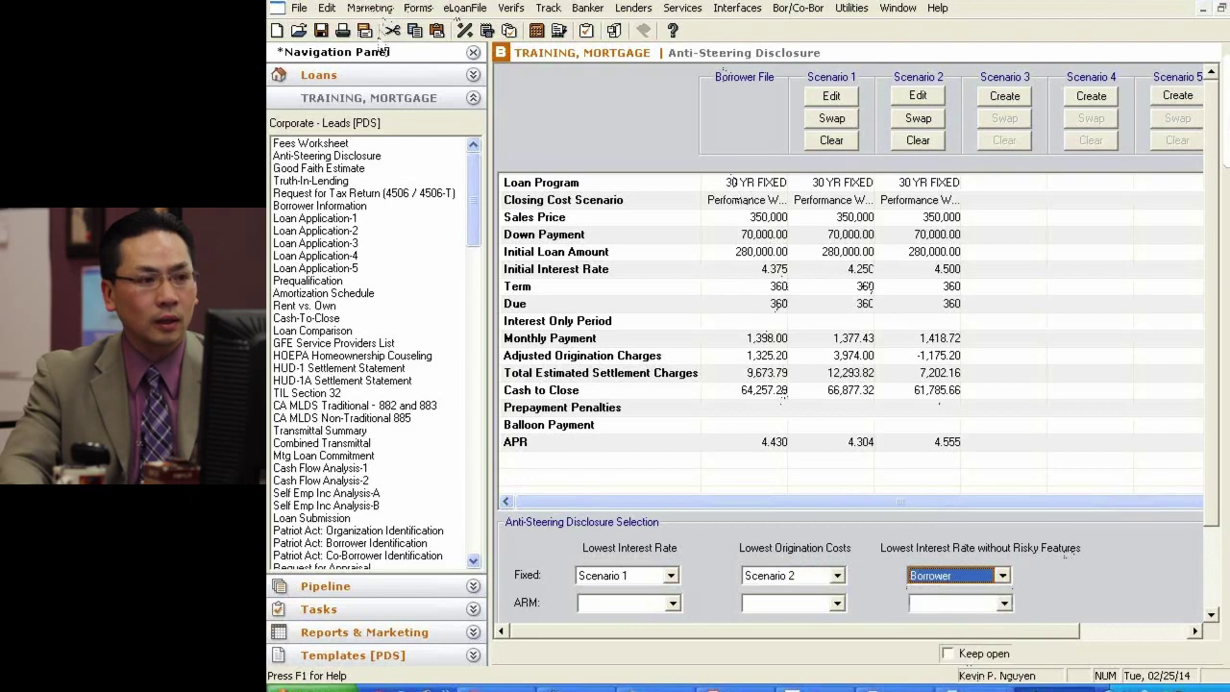
# Step: Print-preview the updated Anti-Steering Disclosure and zoom in on the page
pyautogui.click(342, 30)
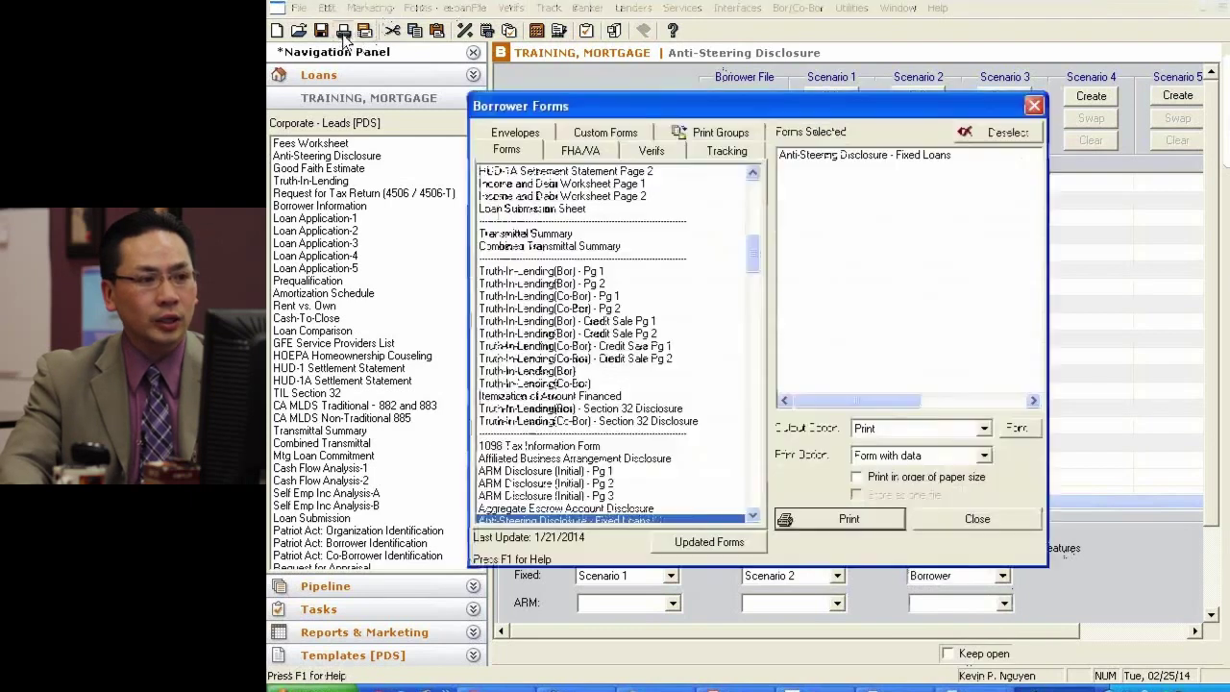
pyautogui.click(934, 428)
pyautogui.click(922, 443)
pyautogui.click(879, 520)
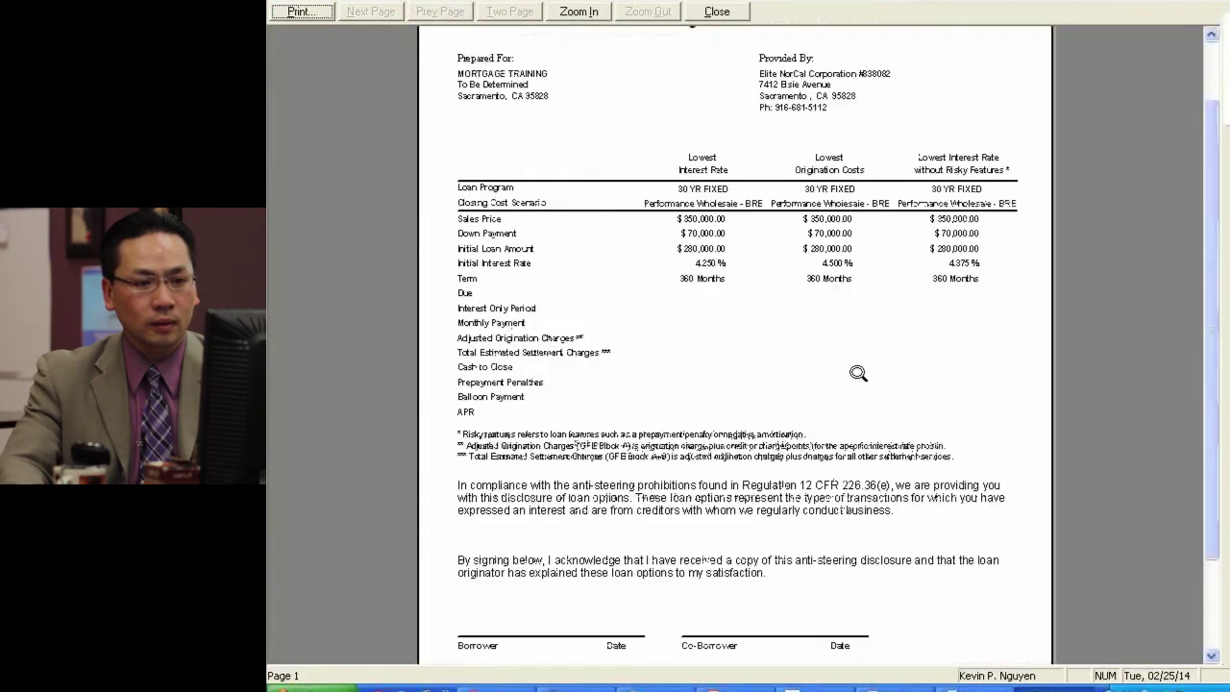
pyautogui.click(856, 371)
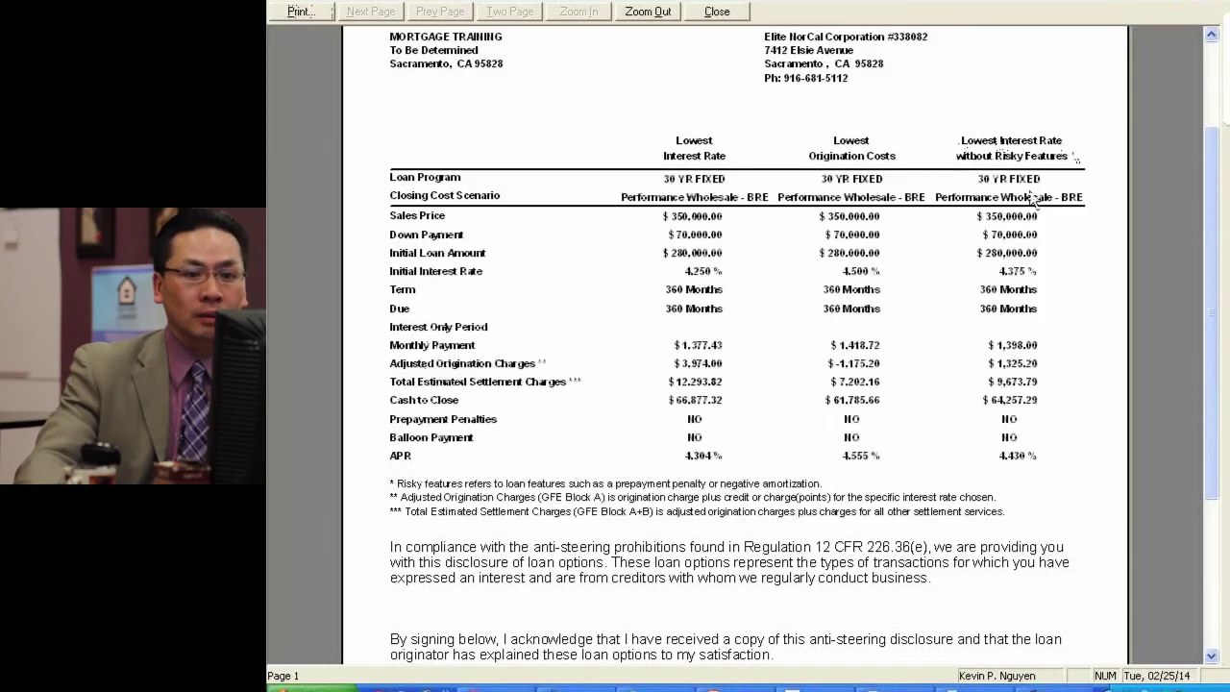
# Step: Review the preview comparing 4.250%, 4.500% and 4.375% options at 4.304, 4.555 and 4.430 APR
pyautogui.click(906, 406)
pyautogui.click(777, 340)
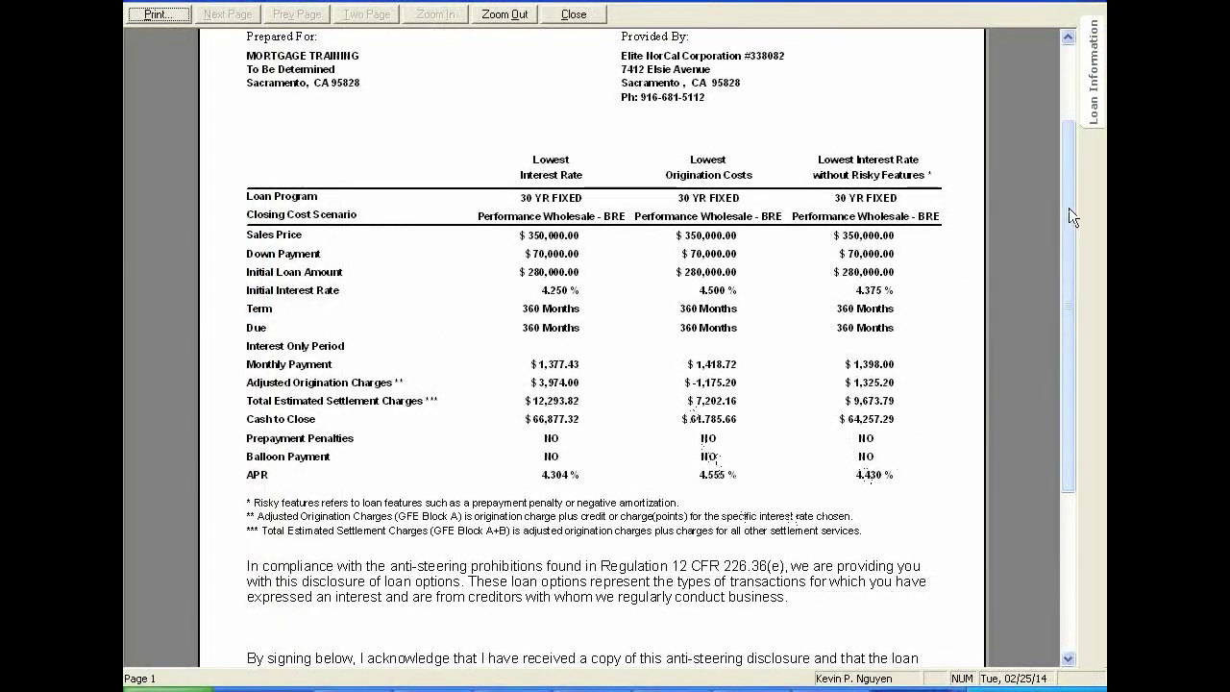
pyautogui.moveTo(1068, 207); pyautogui.dragTo(1068, 297)
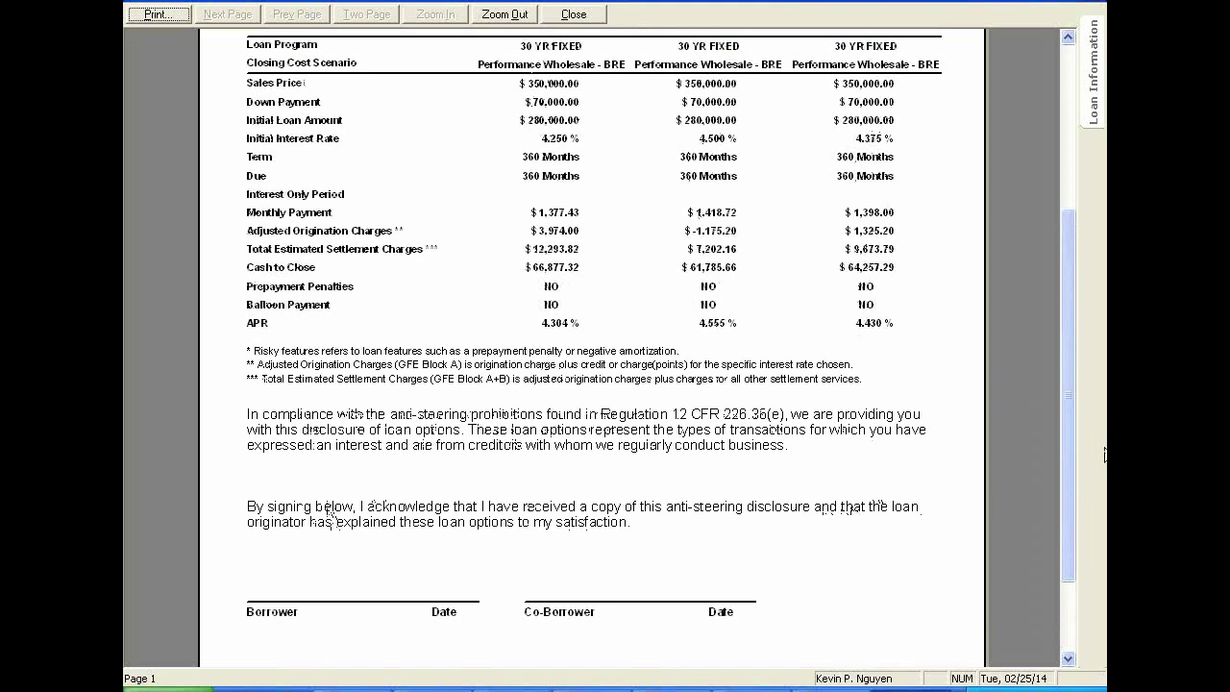
pyautogui.moveTo(1066, 461); pyautogui.dragTo(1057, 508)
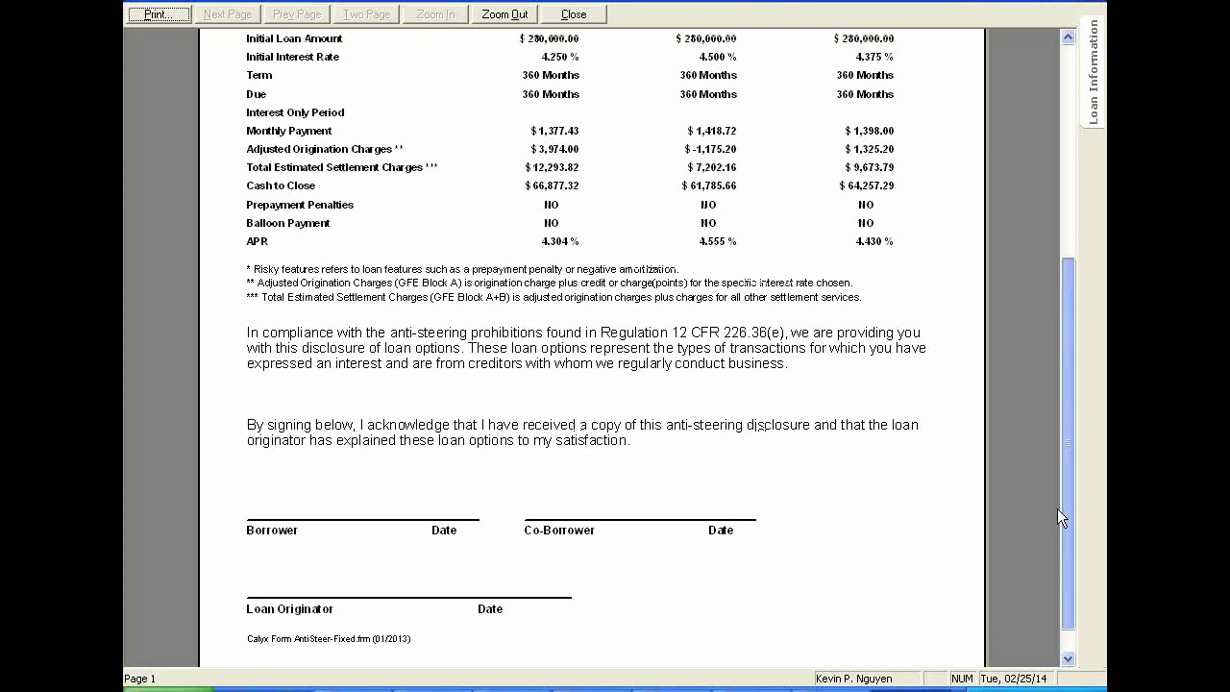
pyautogui.moveTo(1057, 509); pyautogui.dragTo(1057, 510)
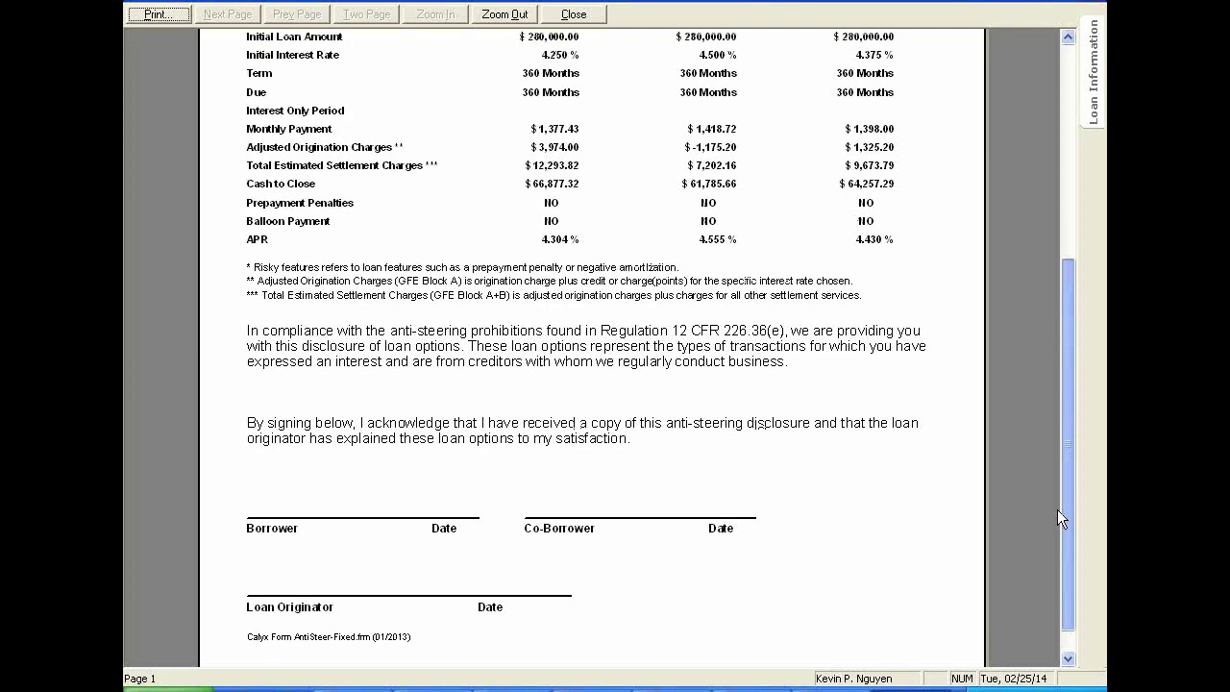
pyautogui.moveTo(1057, 510); pyautogui.dragTo(1050, 379)
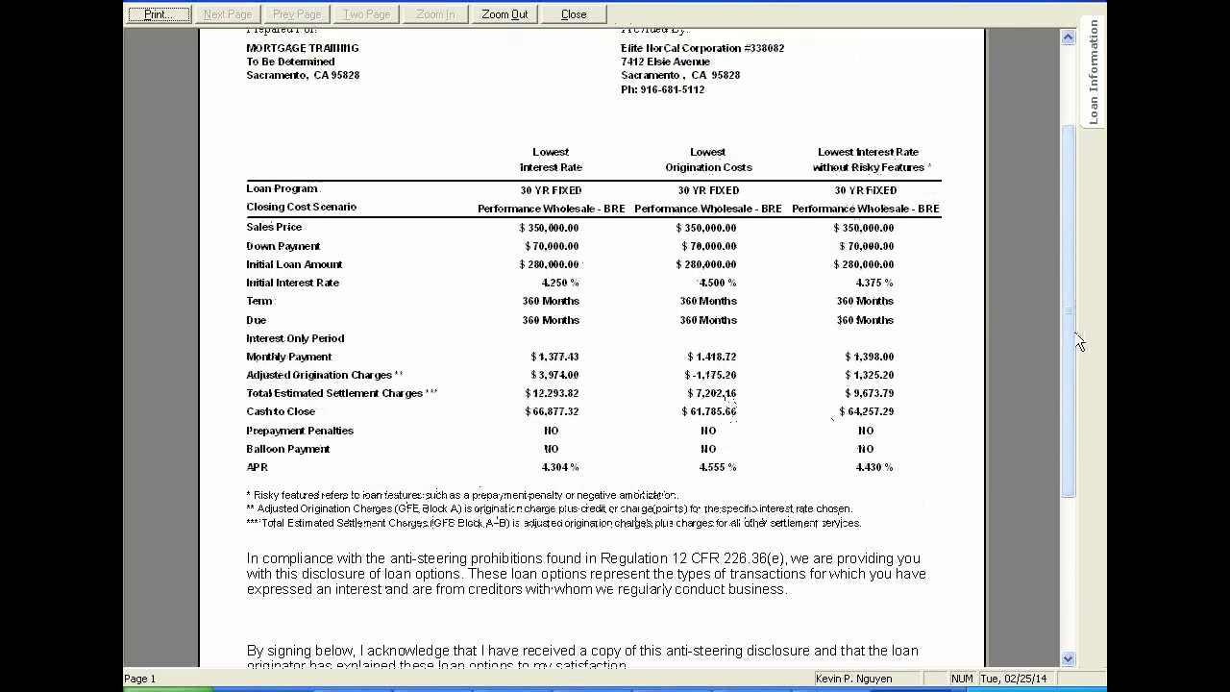
pyautogui.scroll(1, 1070, 343)
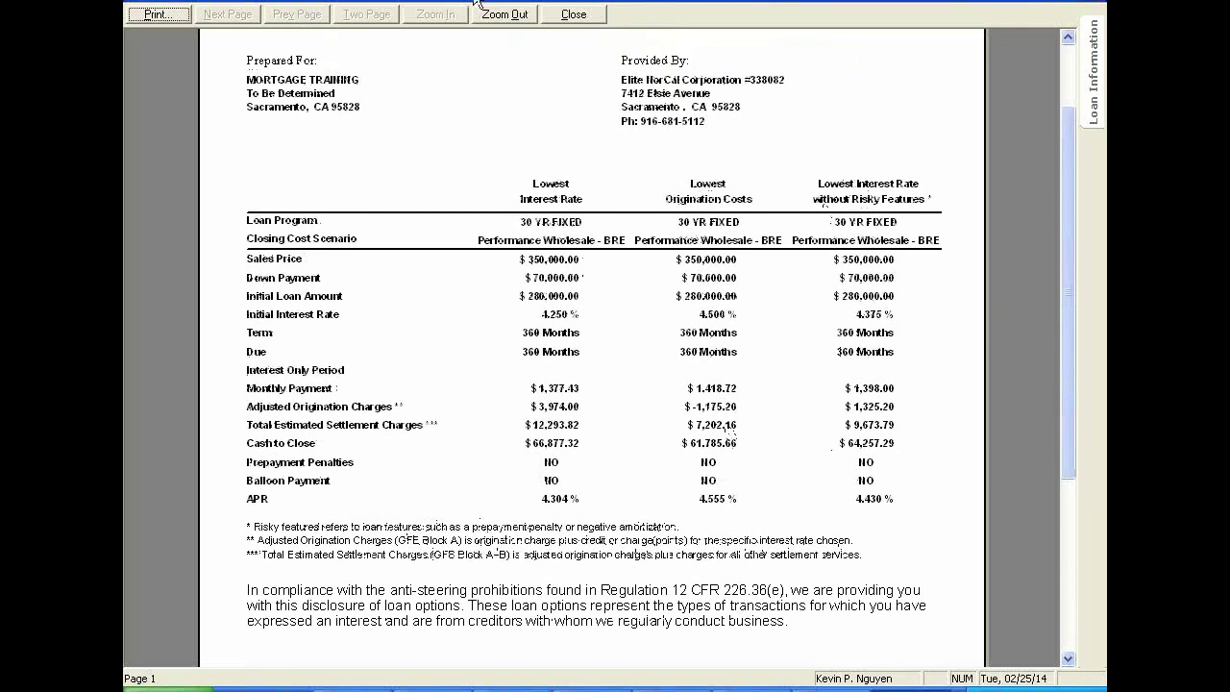
# Step: Close the disclosure preview and present the Module I Part 3 agenda slide as a slide show
pyautogui.click(576, 15)
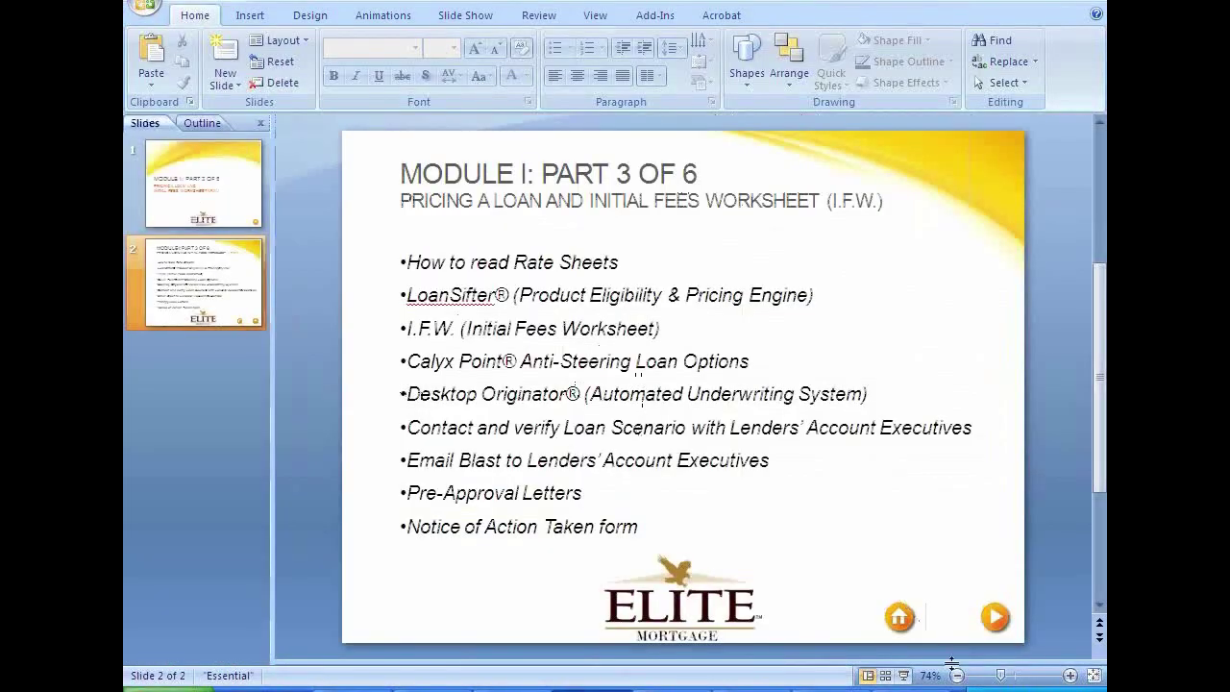
pyautogui.click(903, 676)
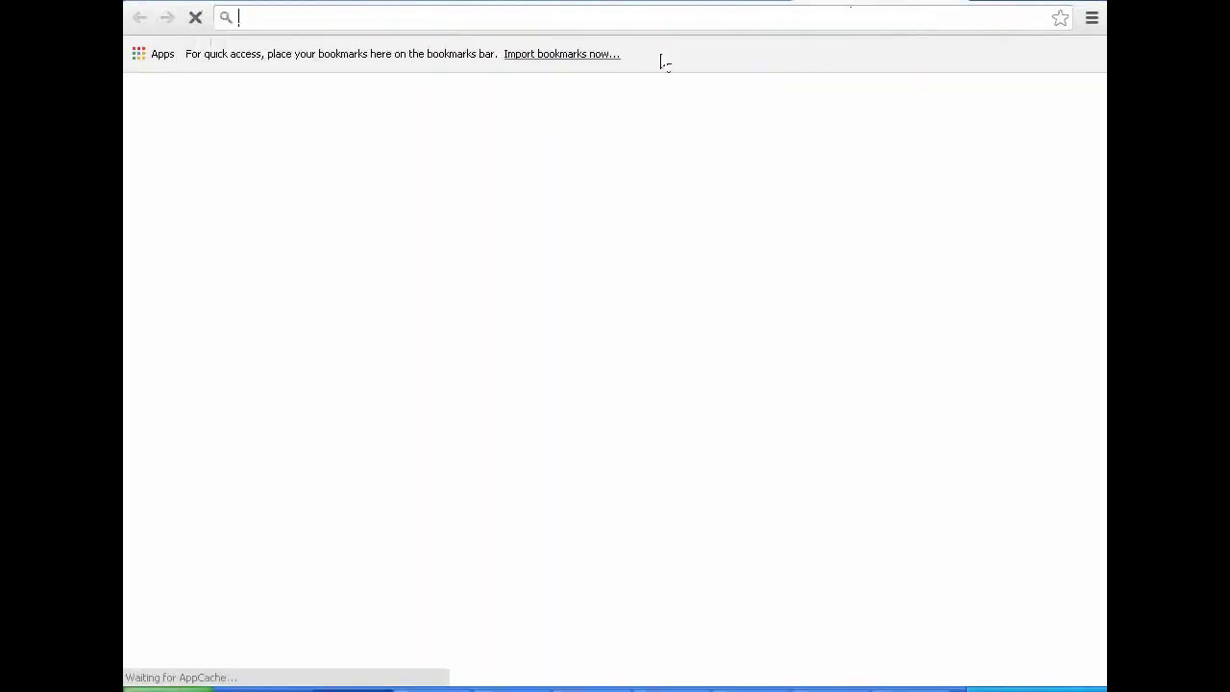
# Step: Search Google for 'desktop originator broker sign up'
pyautogui.write('g')
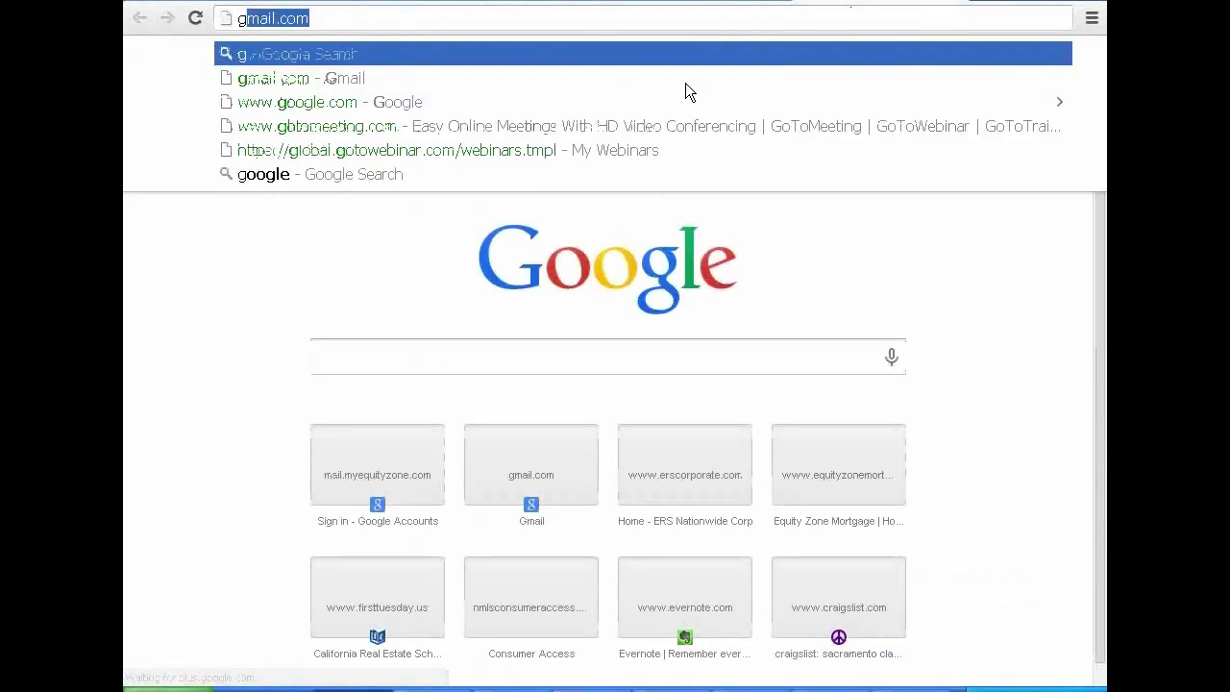
pyautogui.write('google')
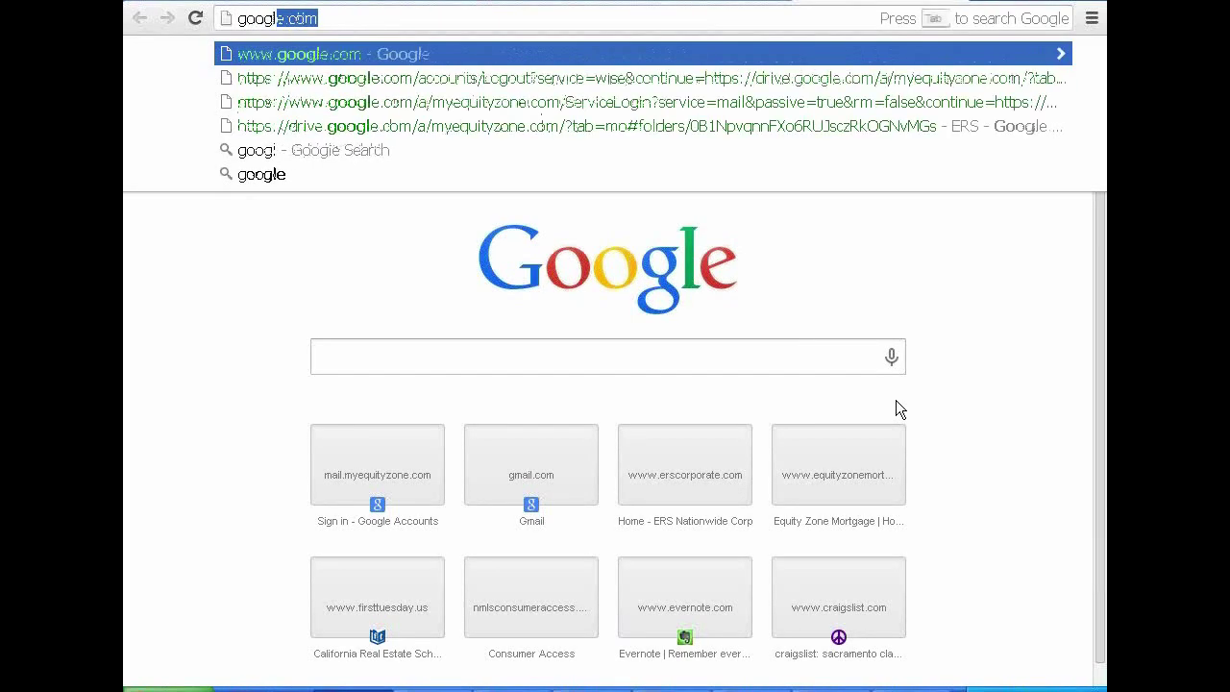
pyautogui.press('Return')
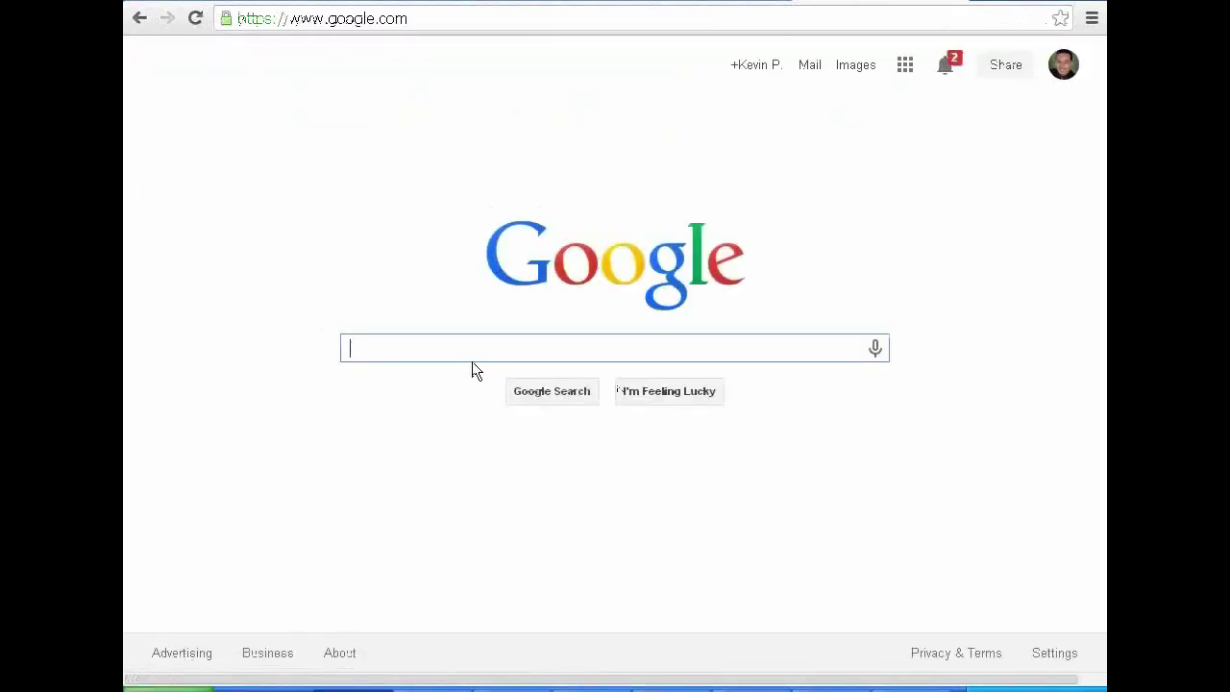
pyautogui.write('des')
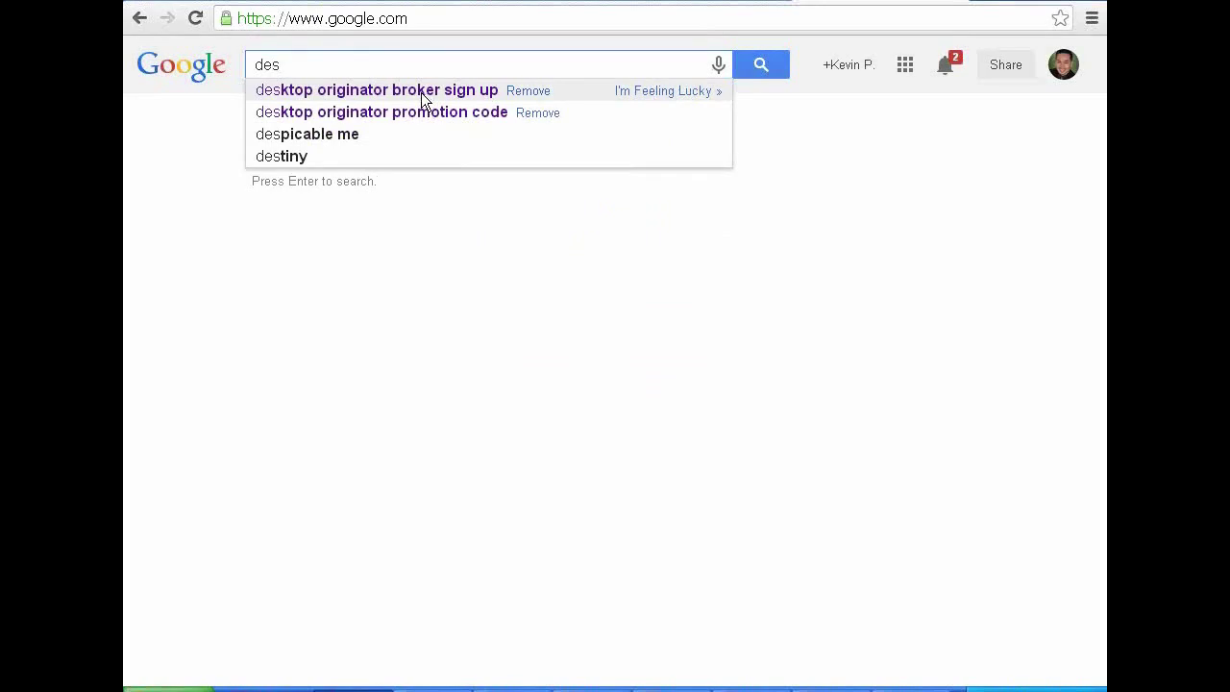
pyautogui.click(462, 92)
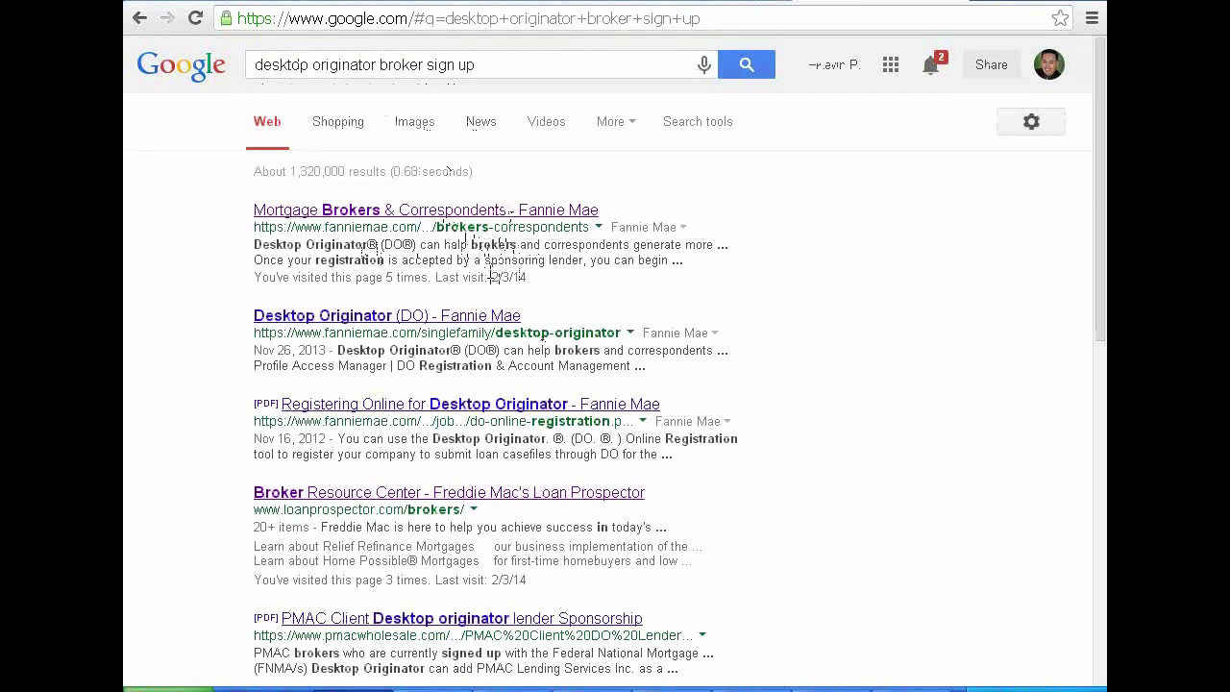
# Step: Copy the first result's link and open Fannie Mae's Mortgage Brokers & Correspondents page
pyautogui.rightClick(492, 231)
pyautogui.rightClick(489, 217)
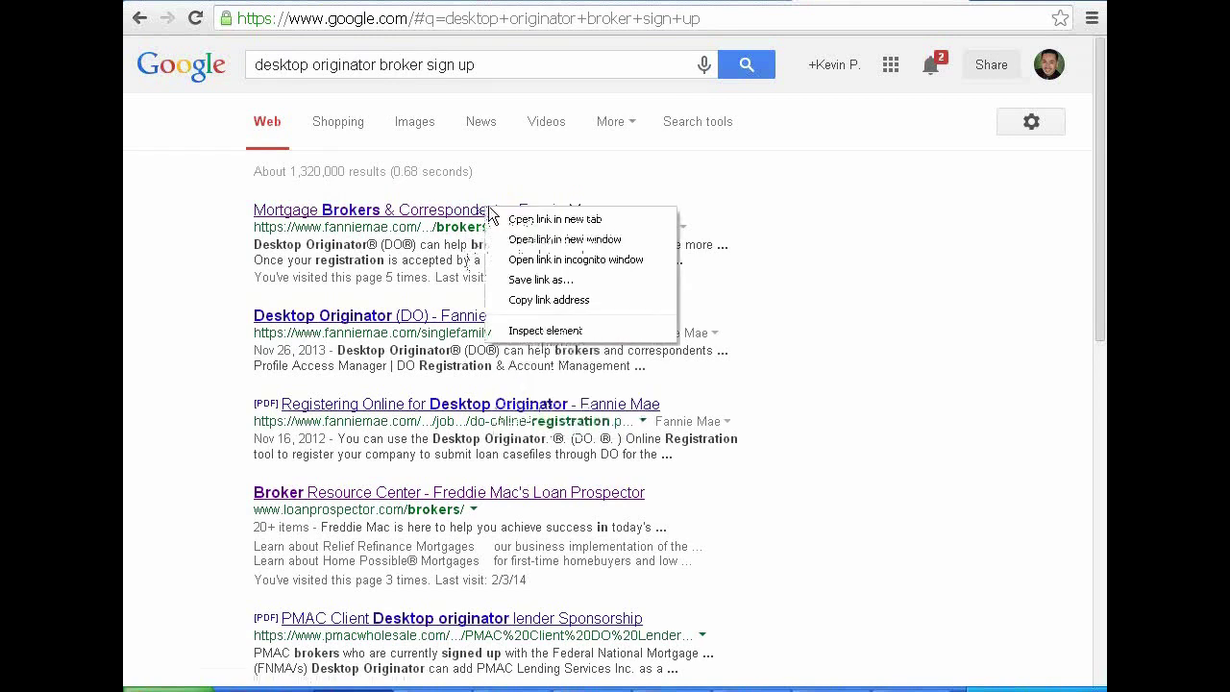
pyautogui.click(540, 298)
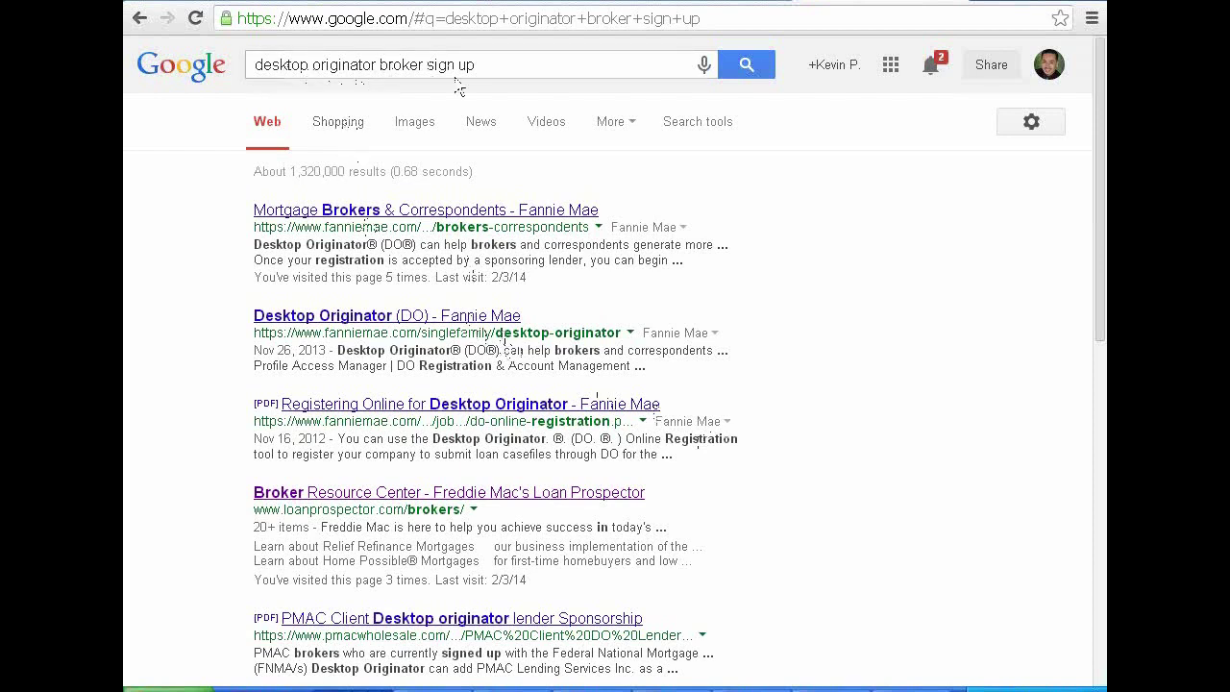
pyautogui.click(427, 219)
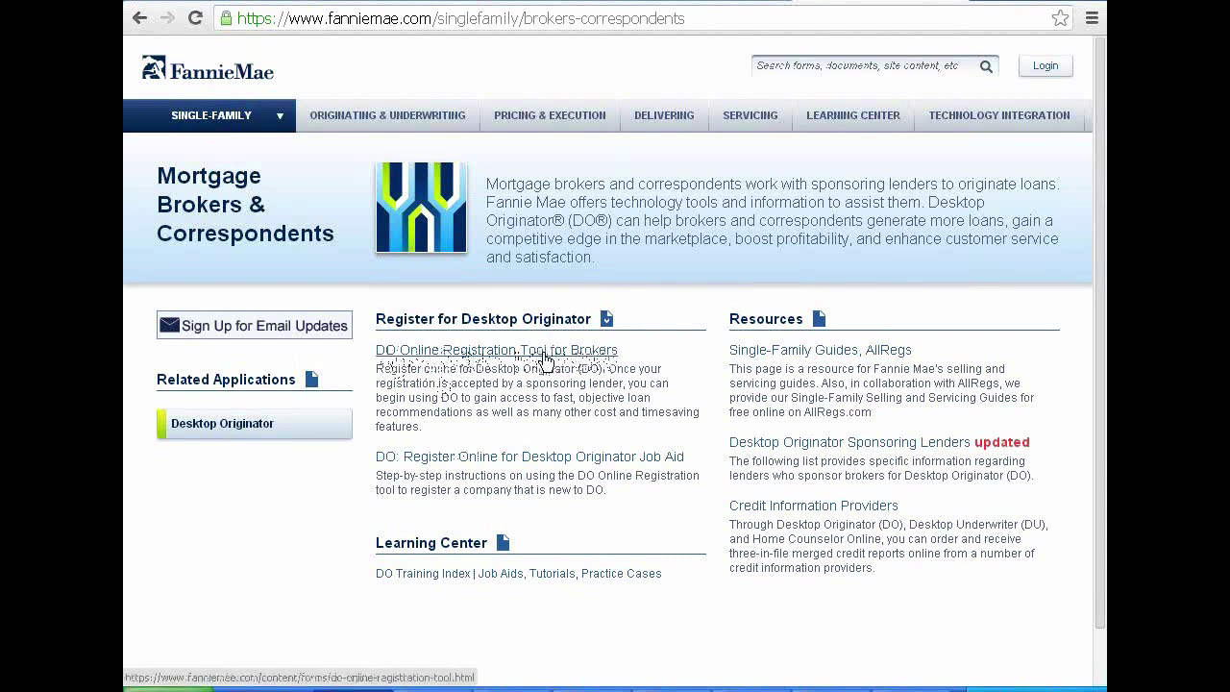
# Step: Open the DO Online Registration Tool for Brokers, read through the user agreement, and agree to it
pyautogui.rightClick(488, 354)
pyautogui.click(519, 424)
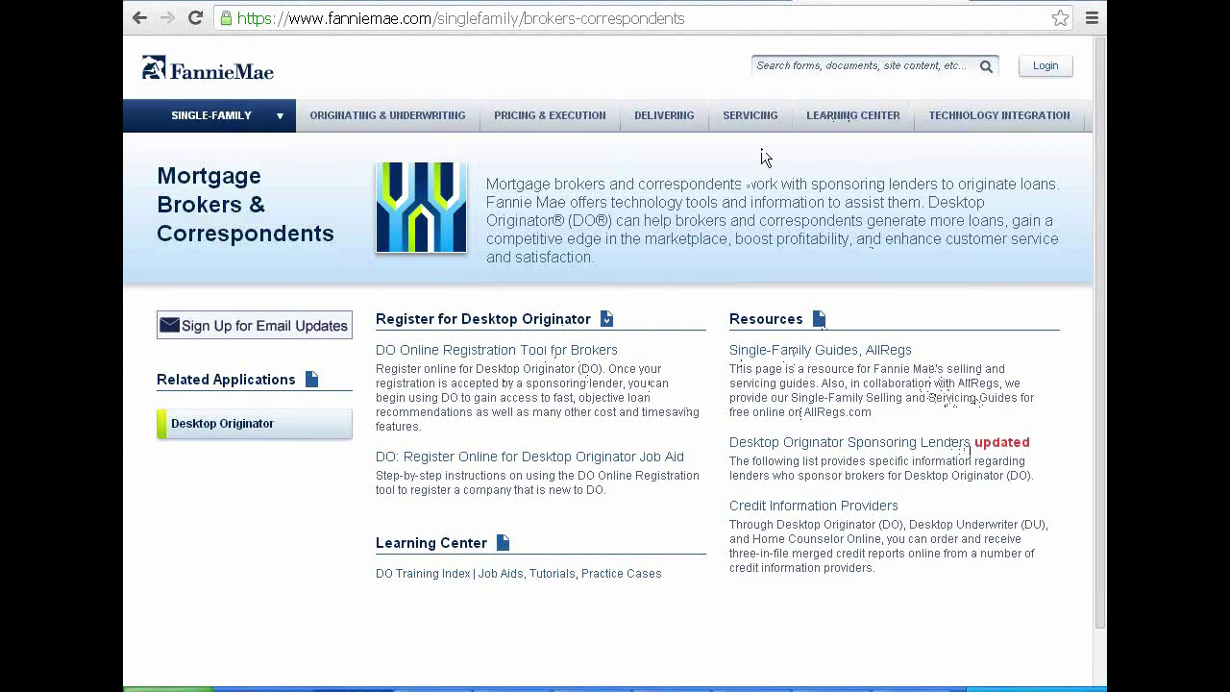
pyautogui.click(487, 356)
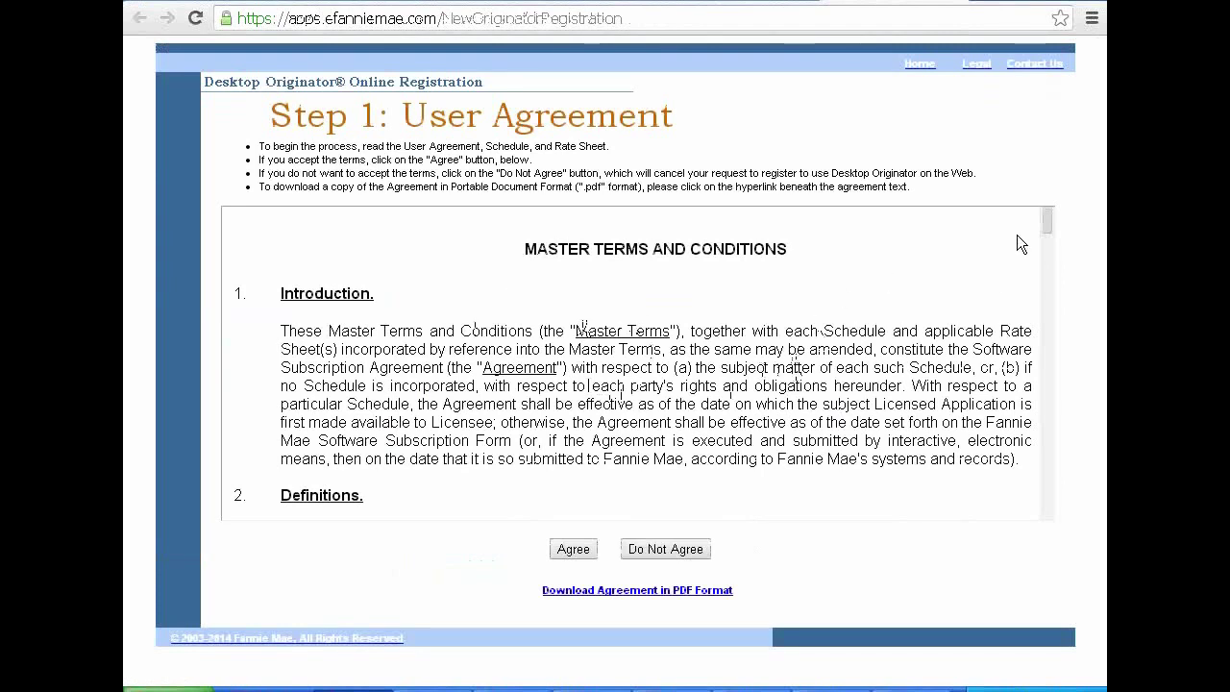
pyautogui.moveTo(1045, 221); pyautogui.dragTo(1047, 504)
pyautogui.moveTo(543, 413); pyautogui.dragTo(238, 411)
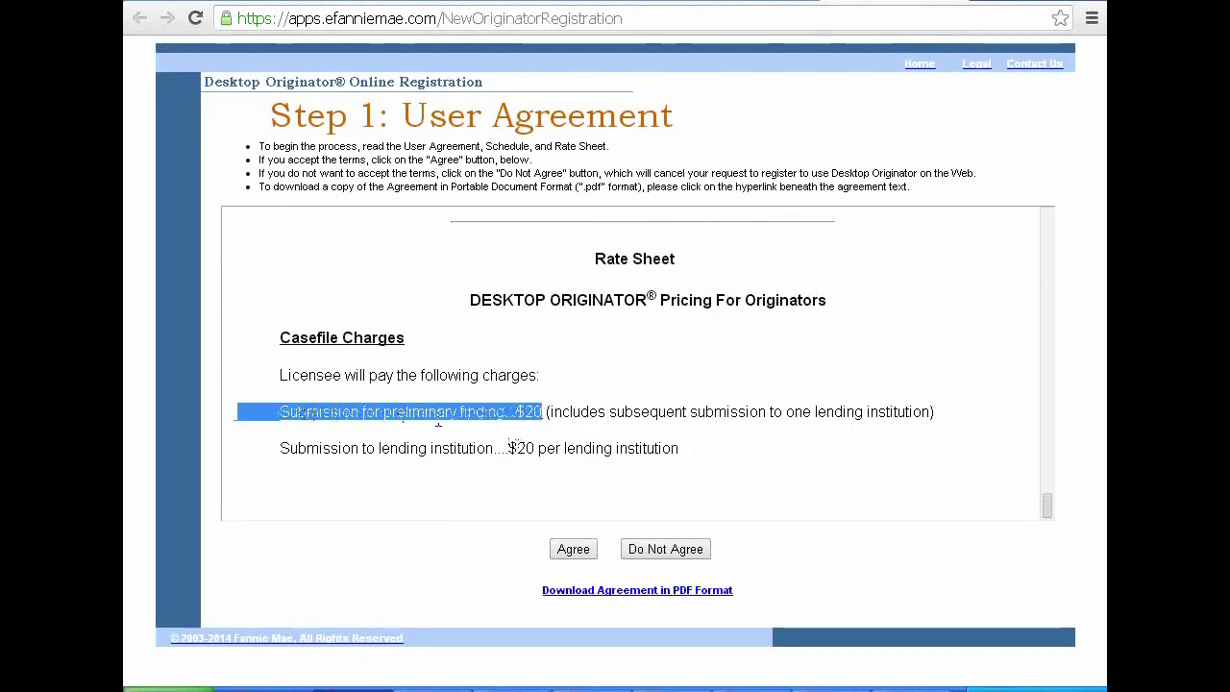
pyautogui.click(533, 439)
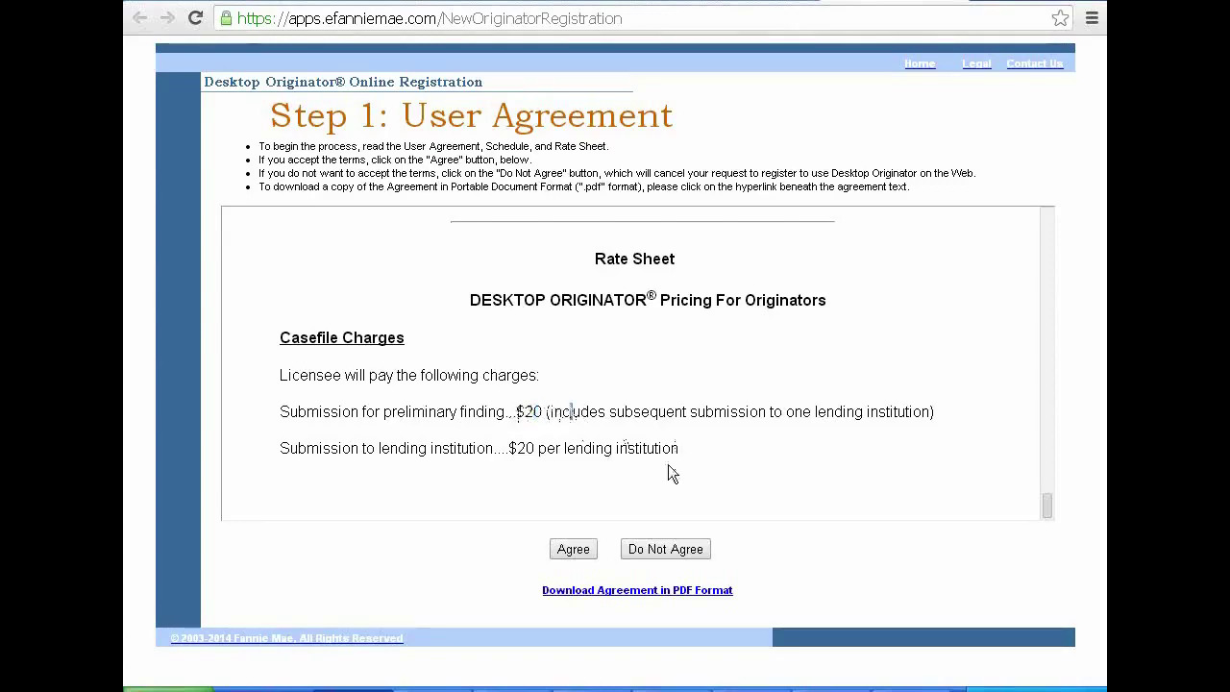
pyautogui.click(573, 553)
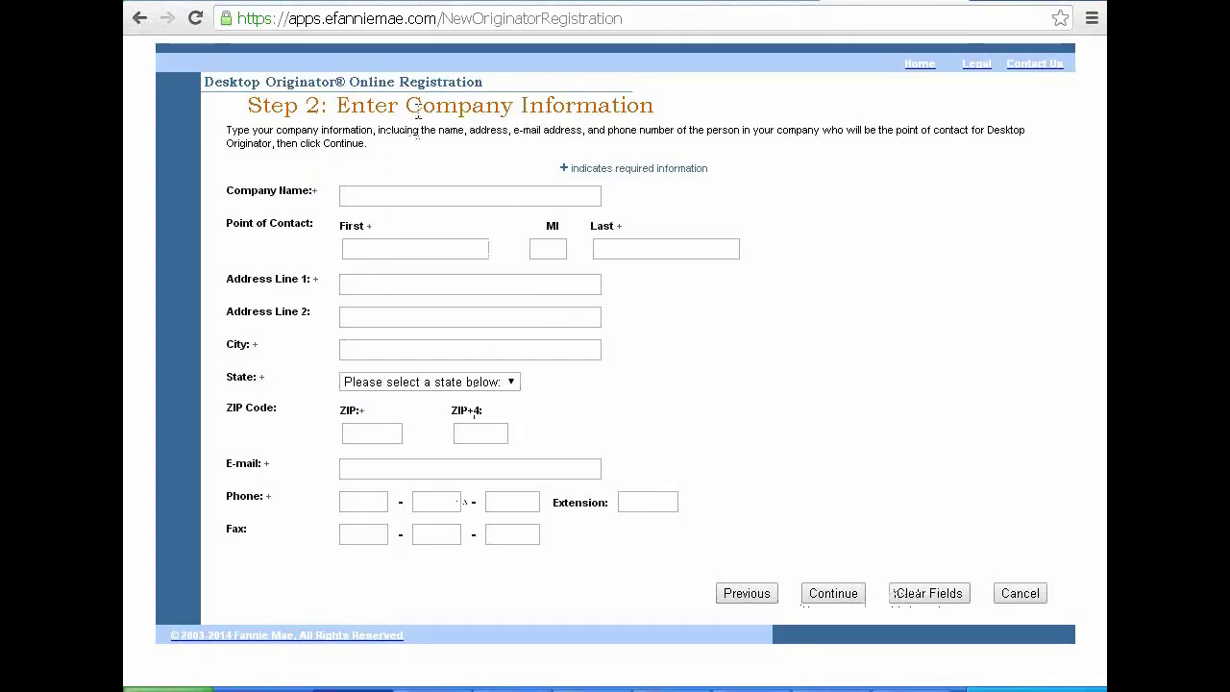
# Step: Fill in Company Name as 'ERS Nationwide Incorporated' and select it for copying
pyautogui.click(395, 196)
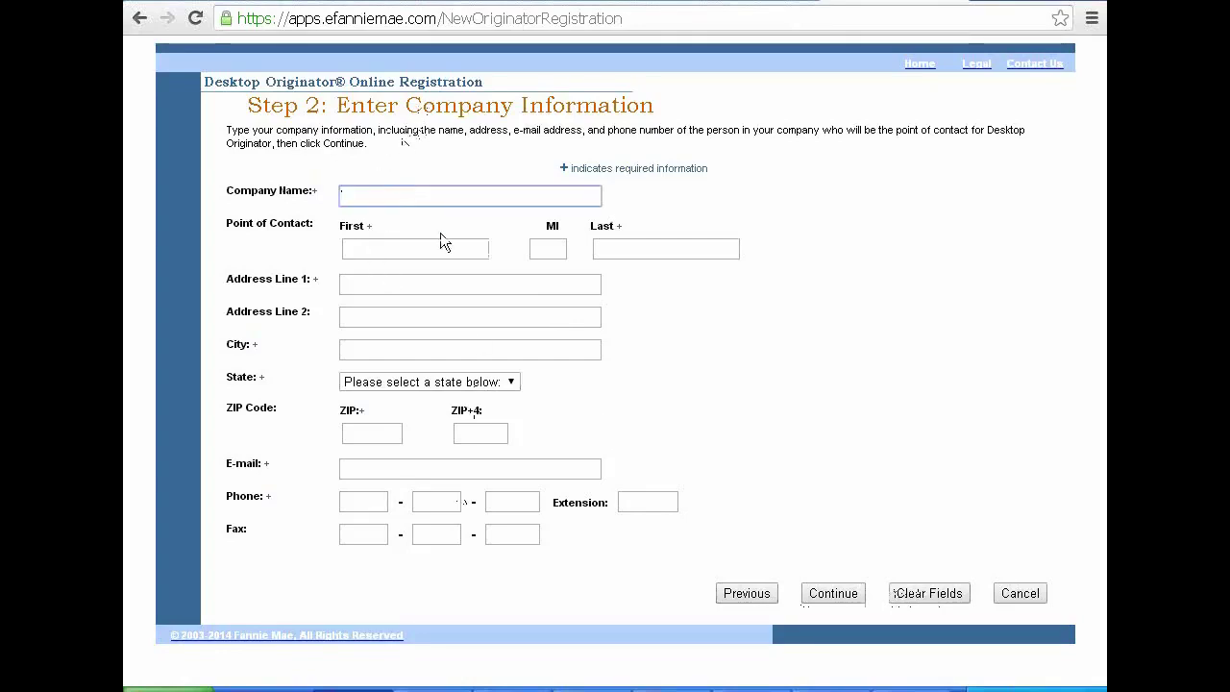
pyautogui.write('Eli')
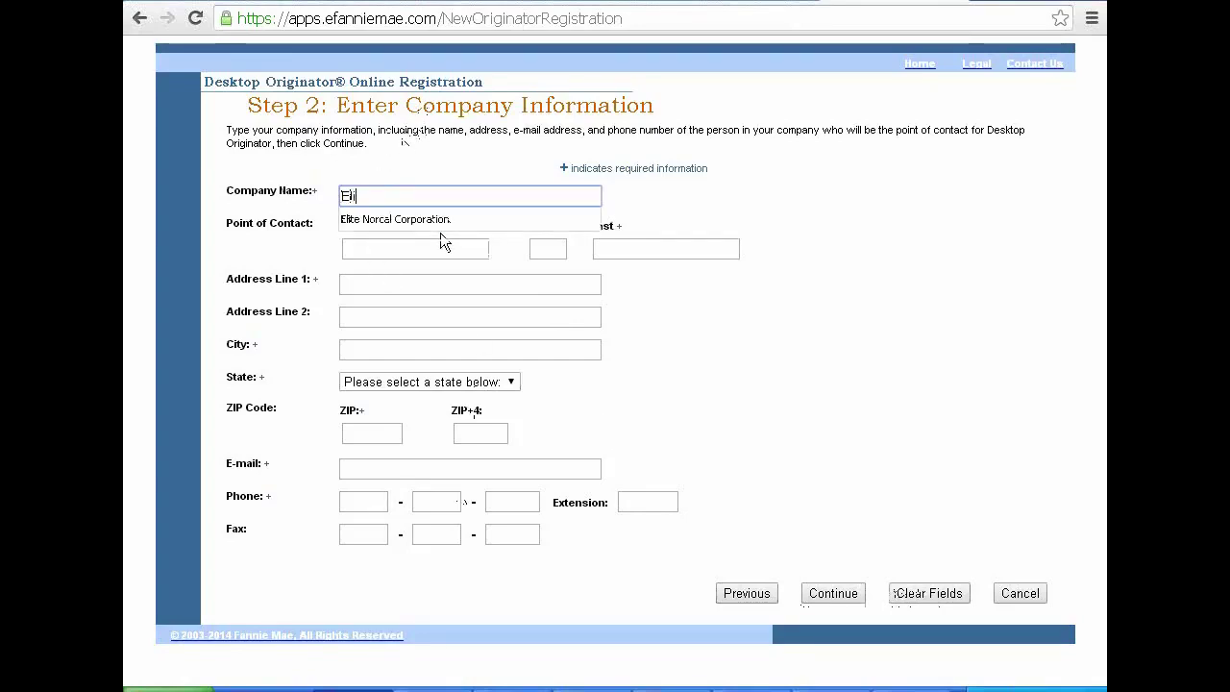
pyautogui.click(440, 231)
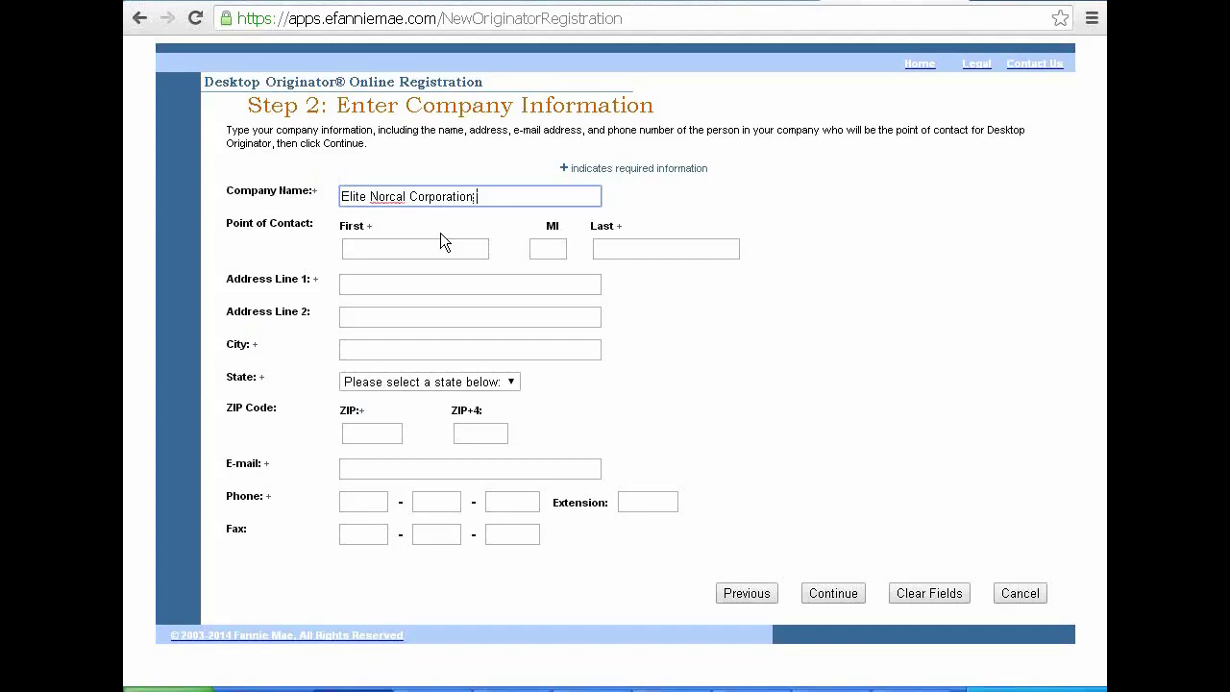
pyautogui.press('Down')
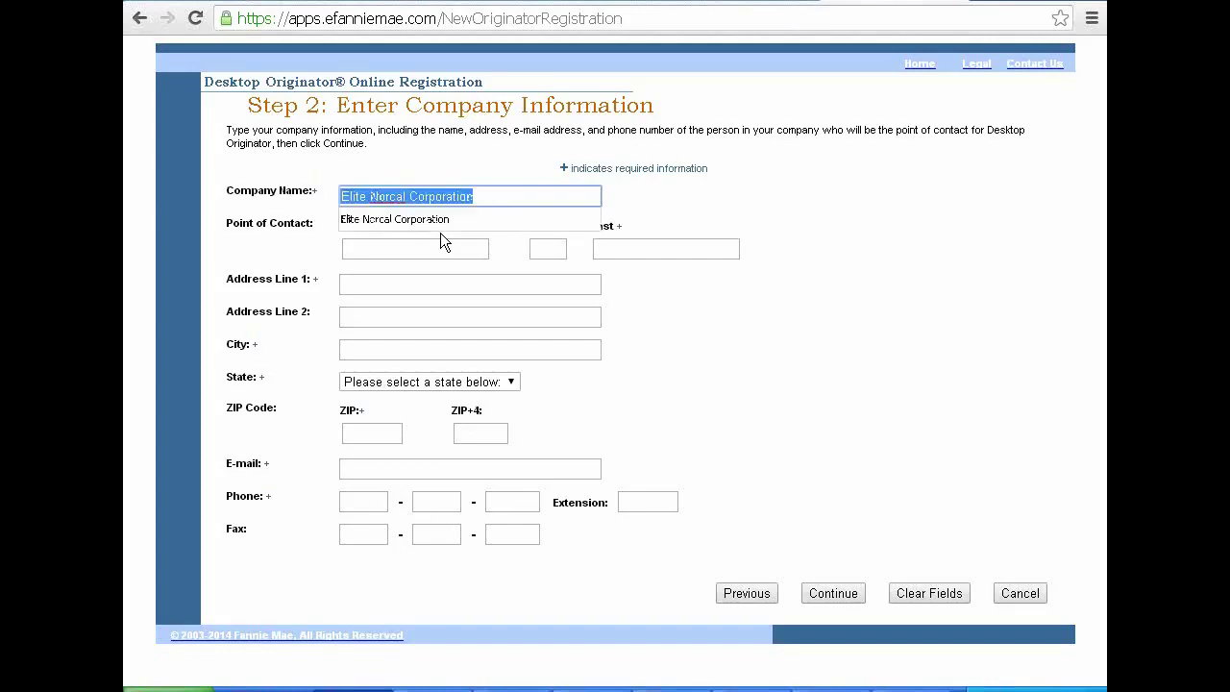
pyautogui.write('ERS Nationwi')
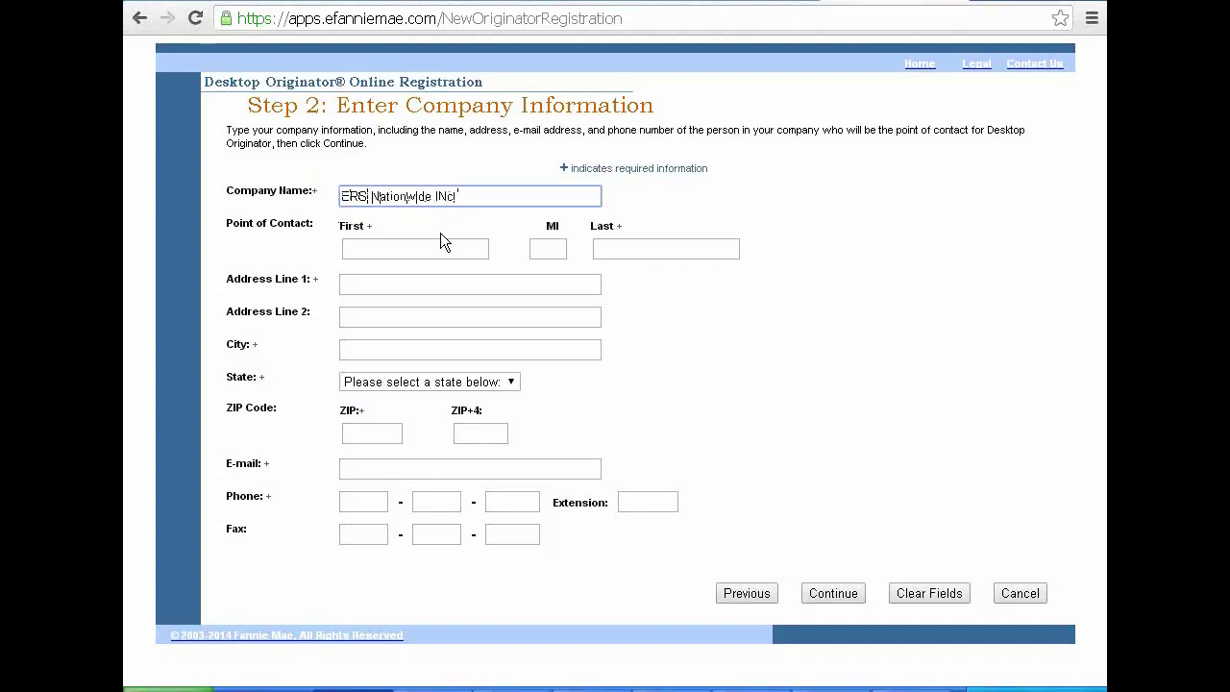
pyautogui.write('de Incorporated')
pyautogui.hotkey('ctrl', 'a')
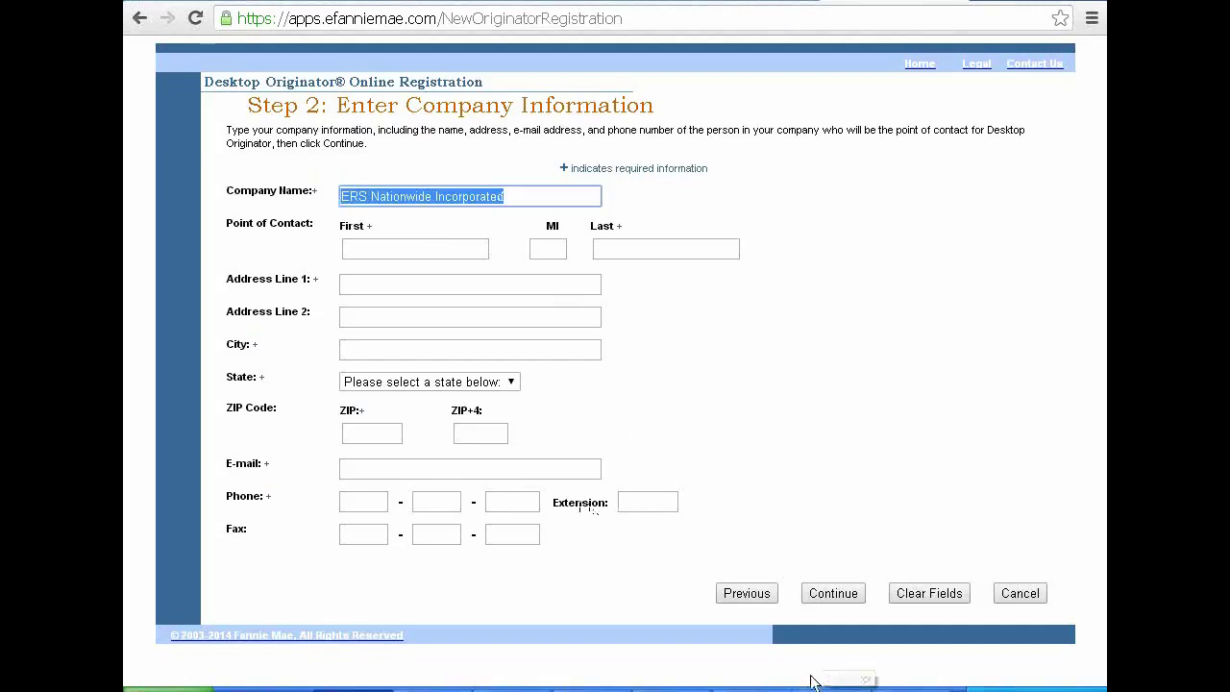
pyautogui.click(754, 687)
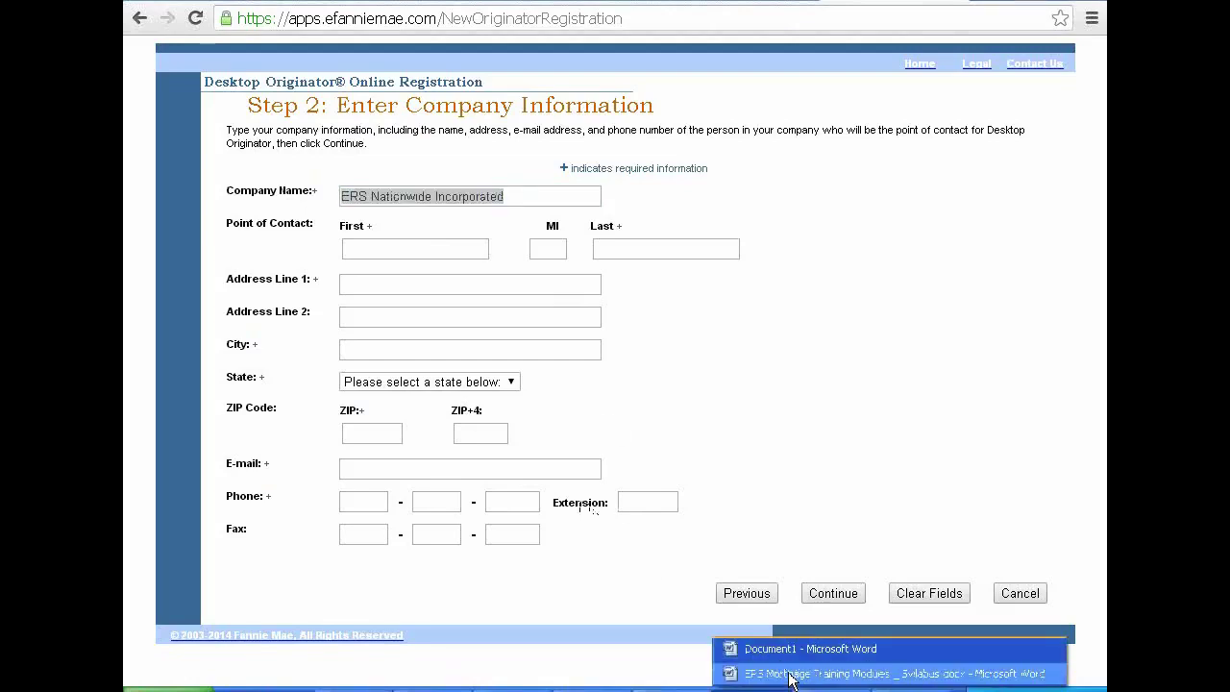
# Step: In the settlement-form Word document, paste the copied company name onto the blank last page
pyautogui.click(794, 674)
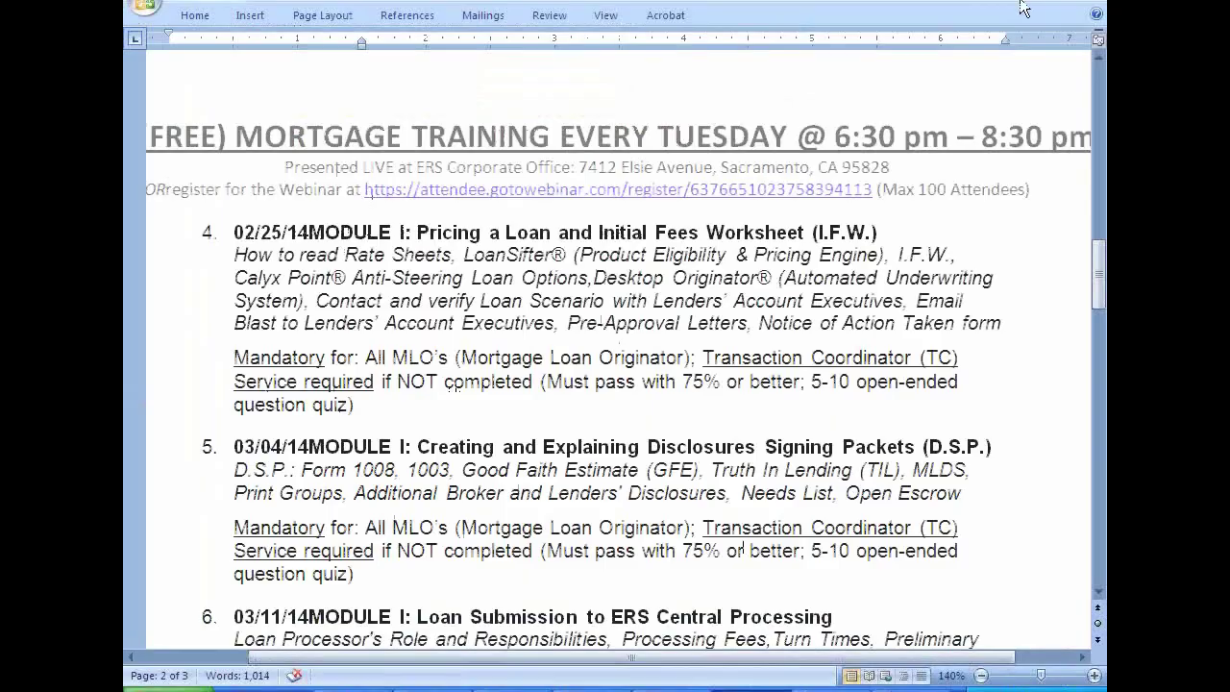
pyautogui.hotkey('alt', 'Tab')
pyautogui.click(759, 687)
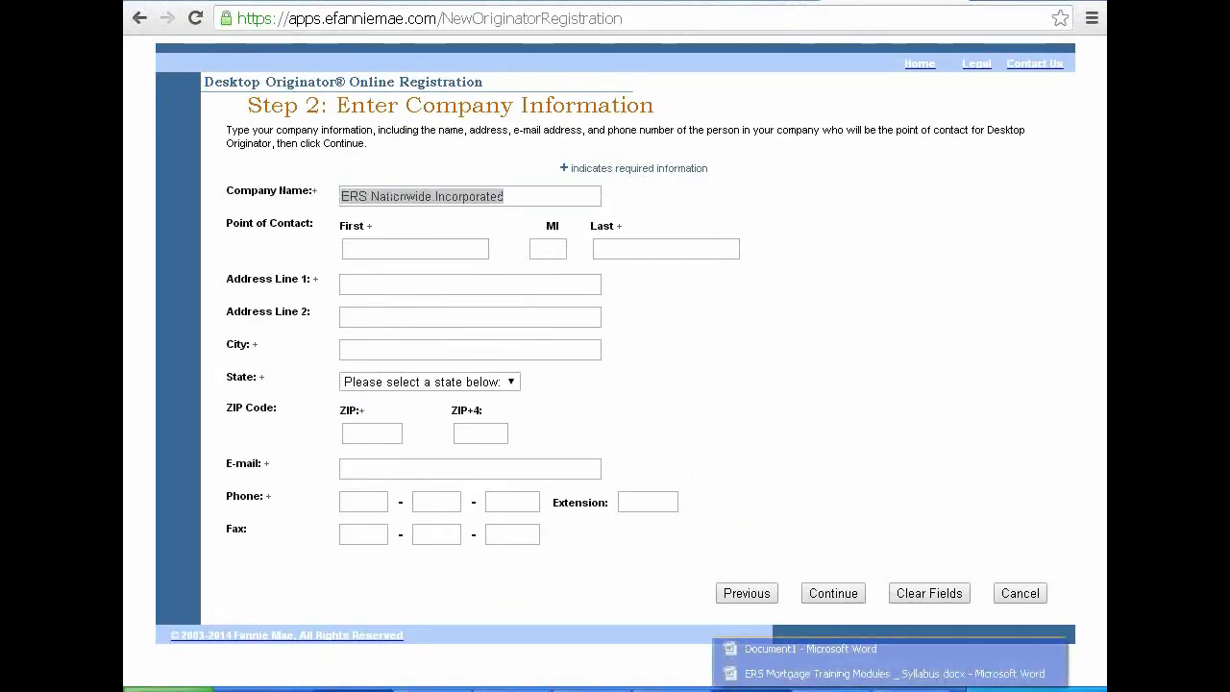
pyautogui.click(765, 653)
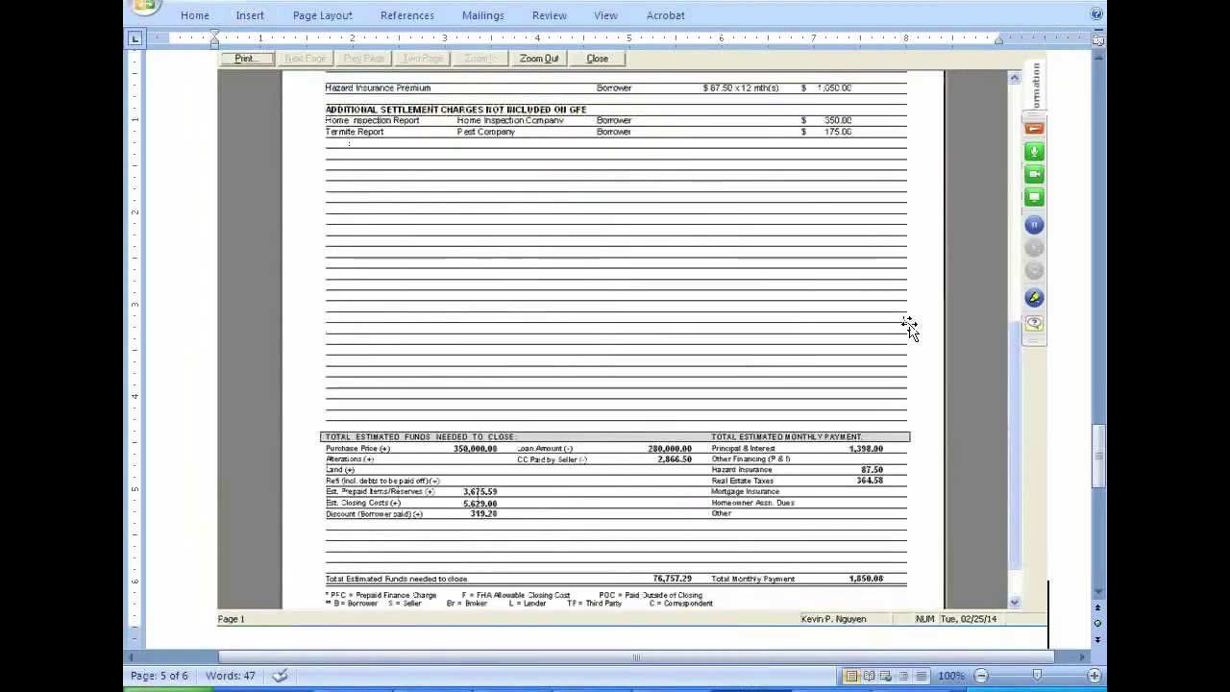
pyautogui.scroll(-5, 922, 346)
pyautogui.press('BackSpace')
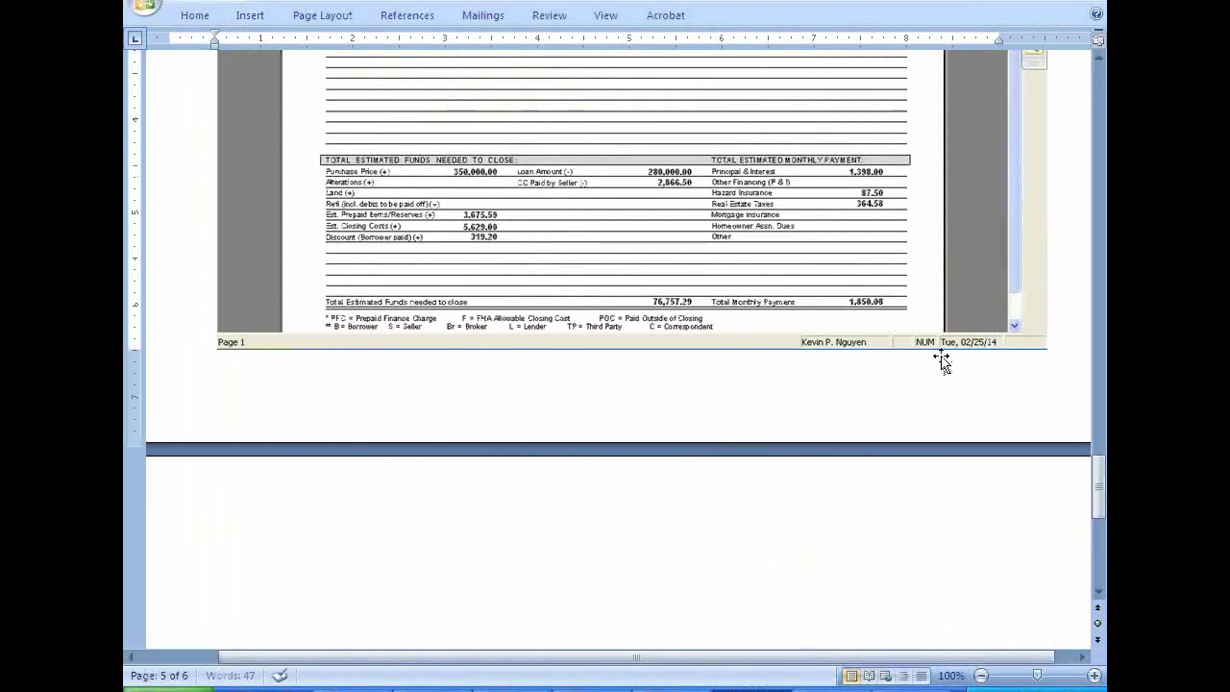
pyautogui.hotkey('ctrl', 'v')
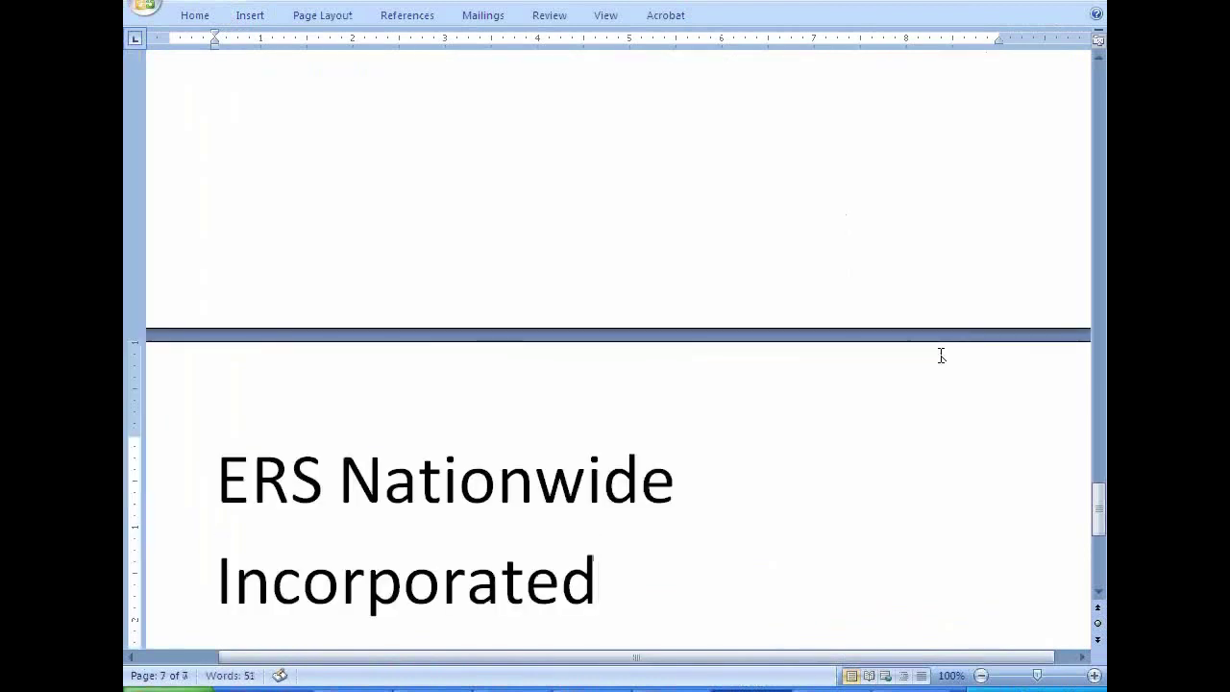
# Step: Make the ERS Nationwide Incorporated line a bullet and prefix it with 'DBO -'
pyautogui.click(229, 474)
pyautogui.rightClick(248, 494)
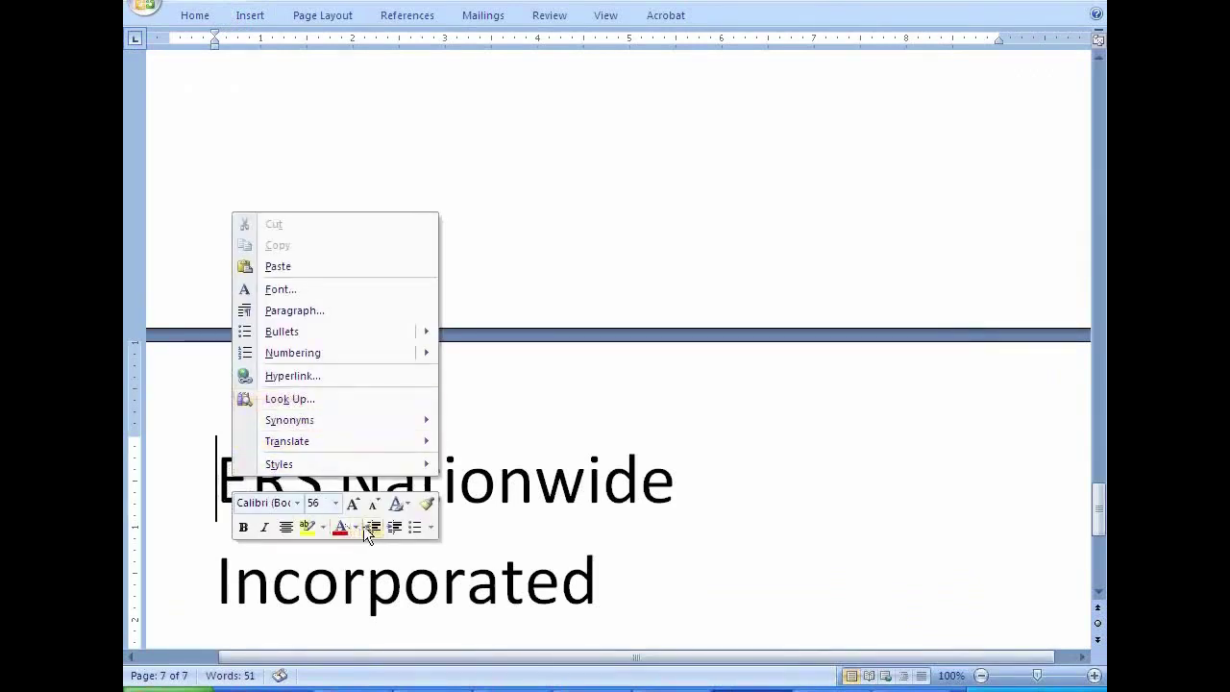
pyautogui.click(411, 525)
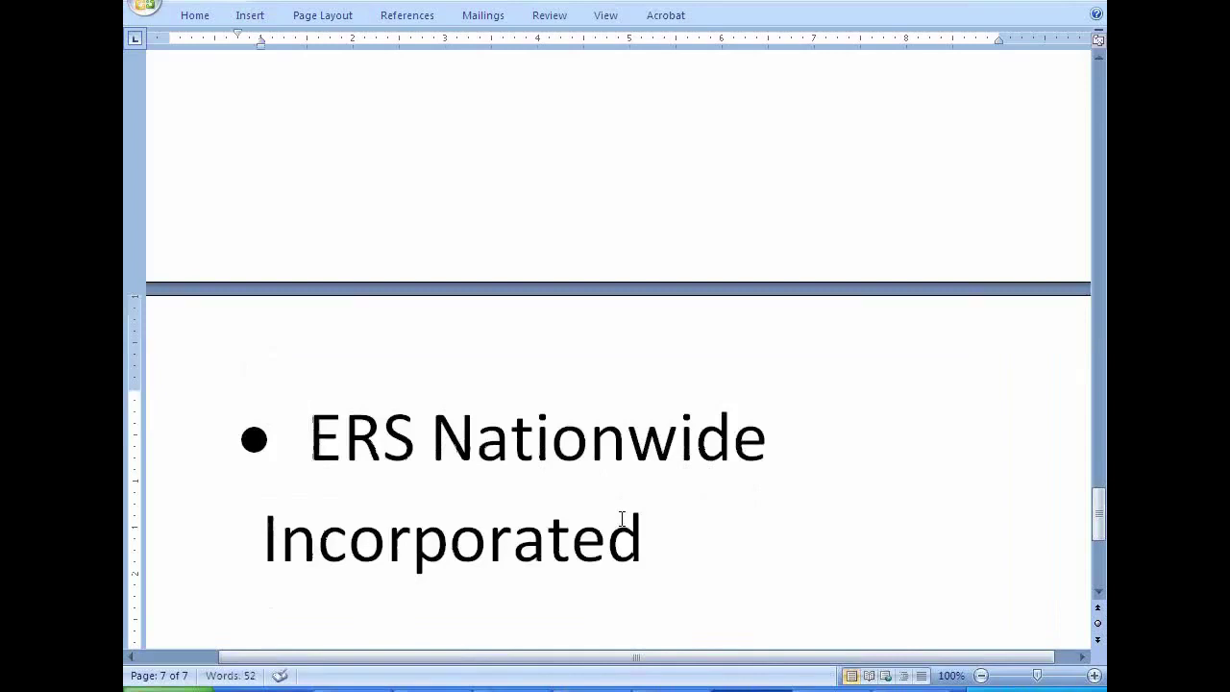
pyautogui.write('DBO -')
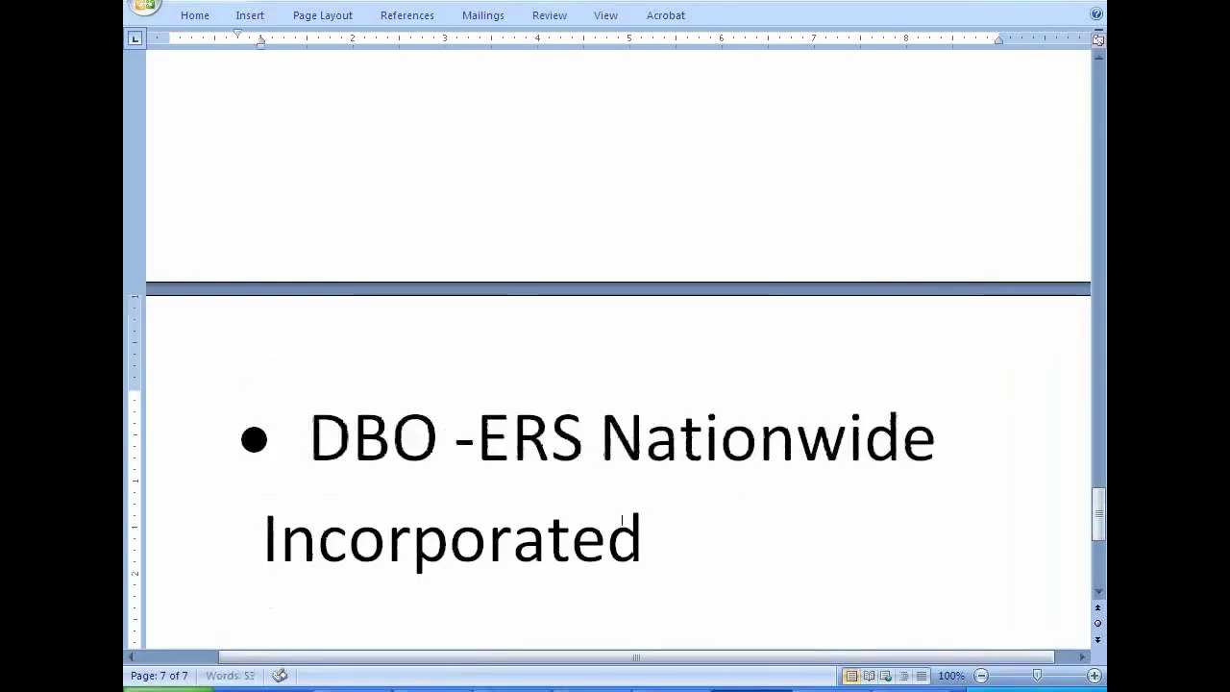
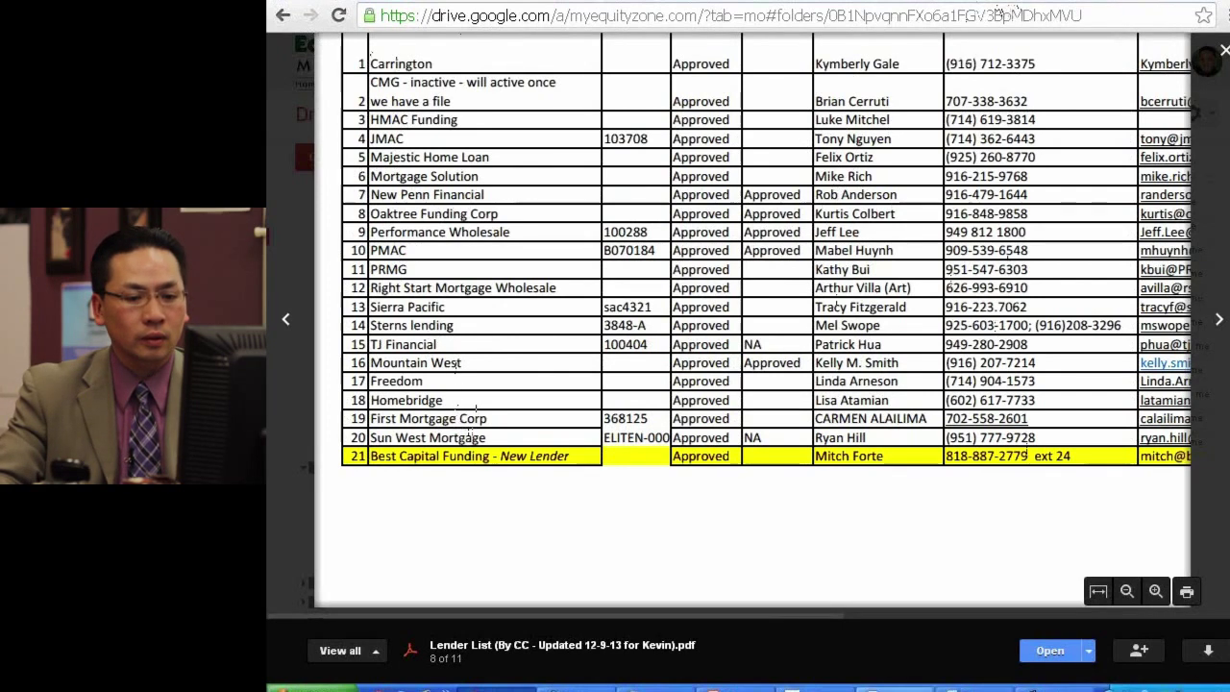
# Step: Add 'Homebridge' as a new bullet in the Word Document1 lender list, then return to the Fannie Mae form
pyautogui.click(897, 688)
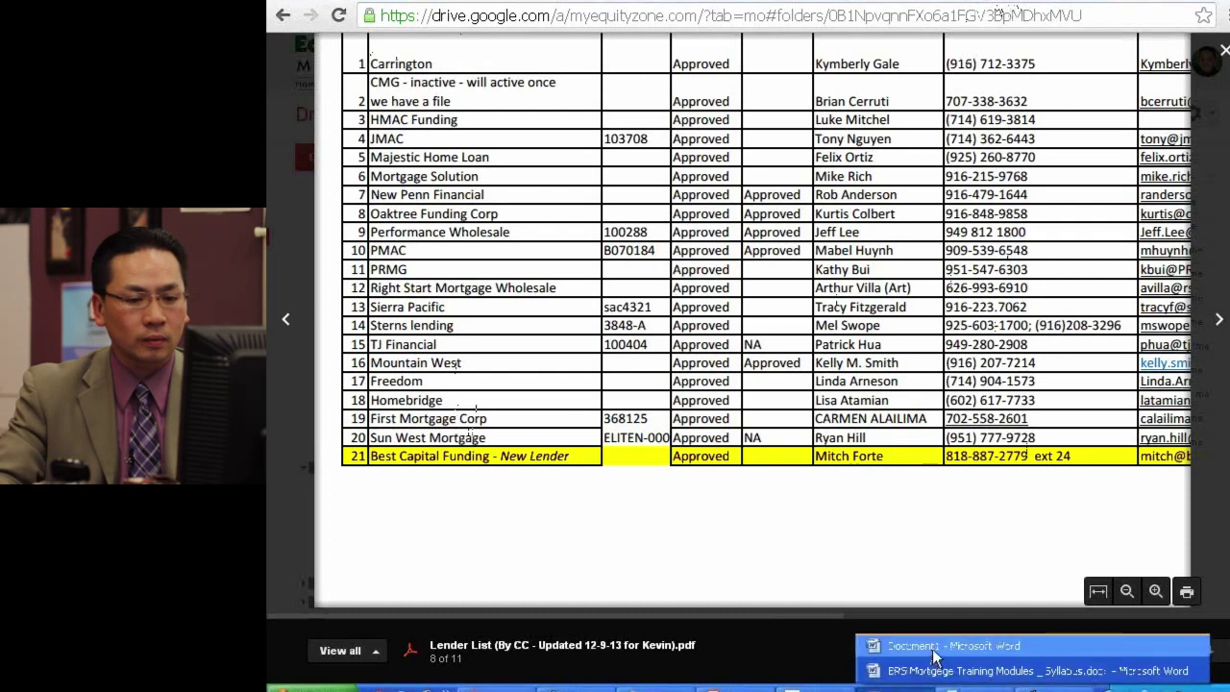
pyautogui.click(933, 647)
pyautogui.write('Homebridge')
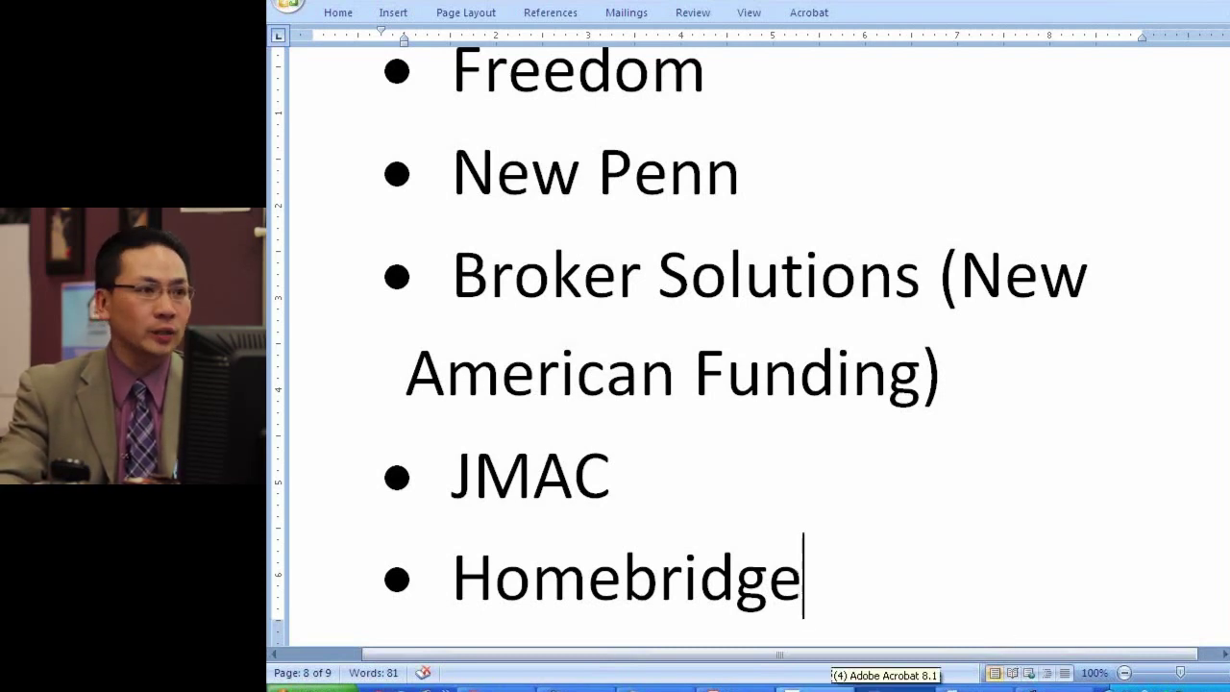
pyautogui.click(497, 688)
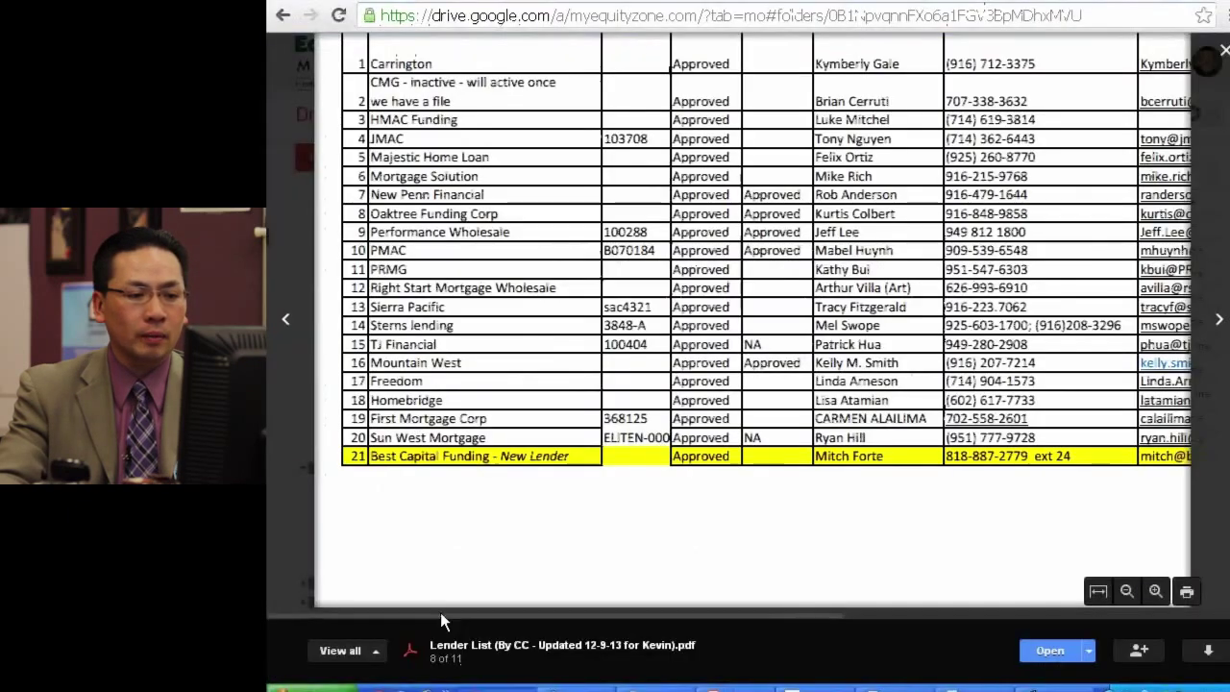
pyautogui.click(1064, 4)
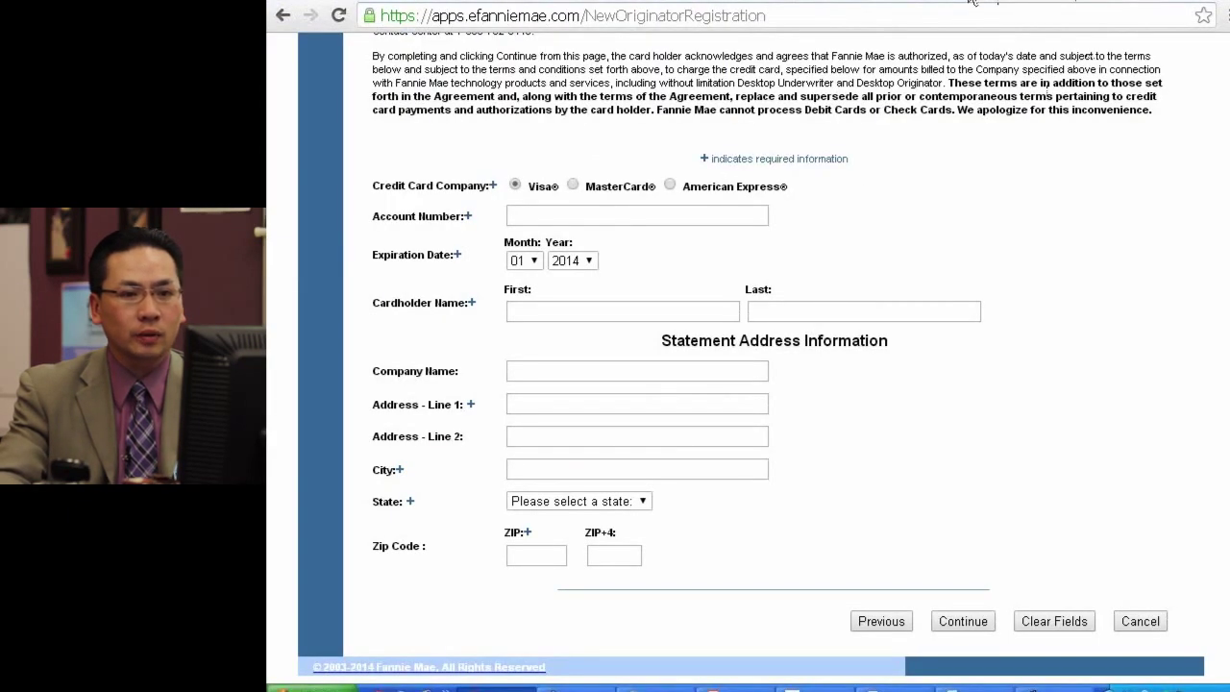
# Step: Go to Fannie Mae's Mortgage Brokers & Correspondents page and open the DO Training Index
pyautogui.click(937, 4)
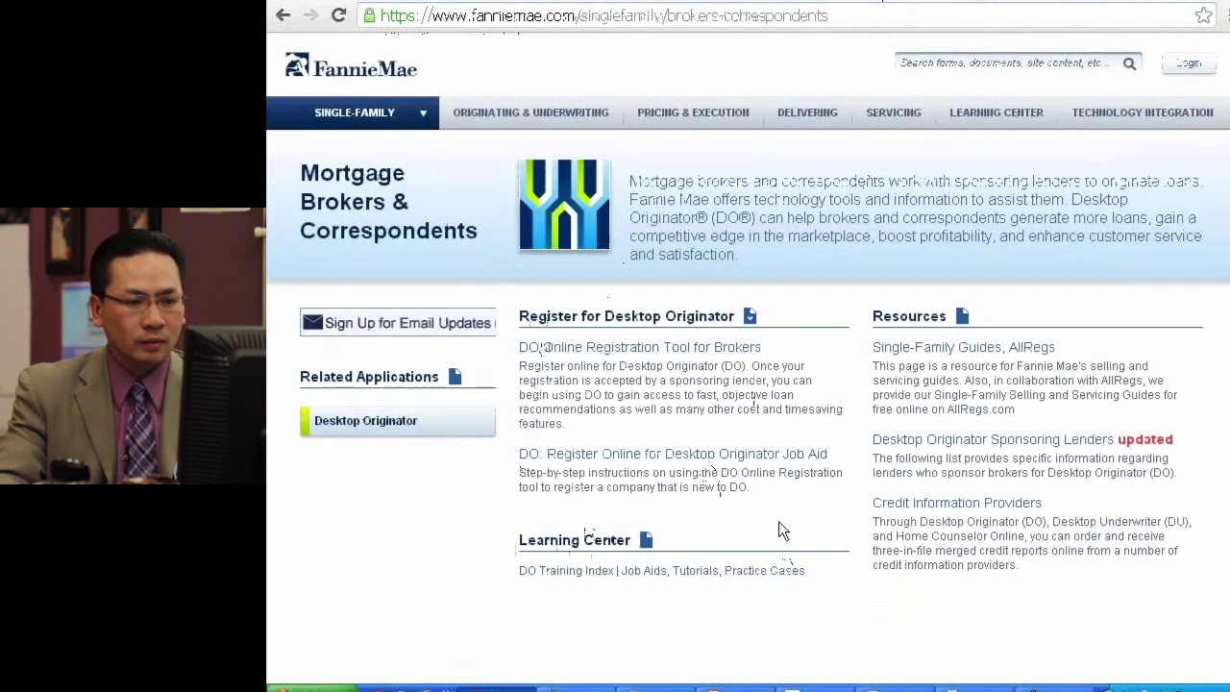
pyautogui.click(557, 573)
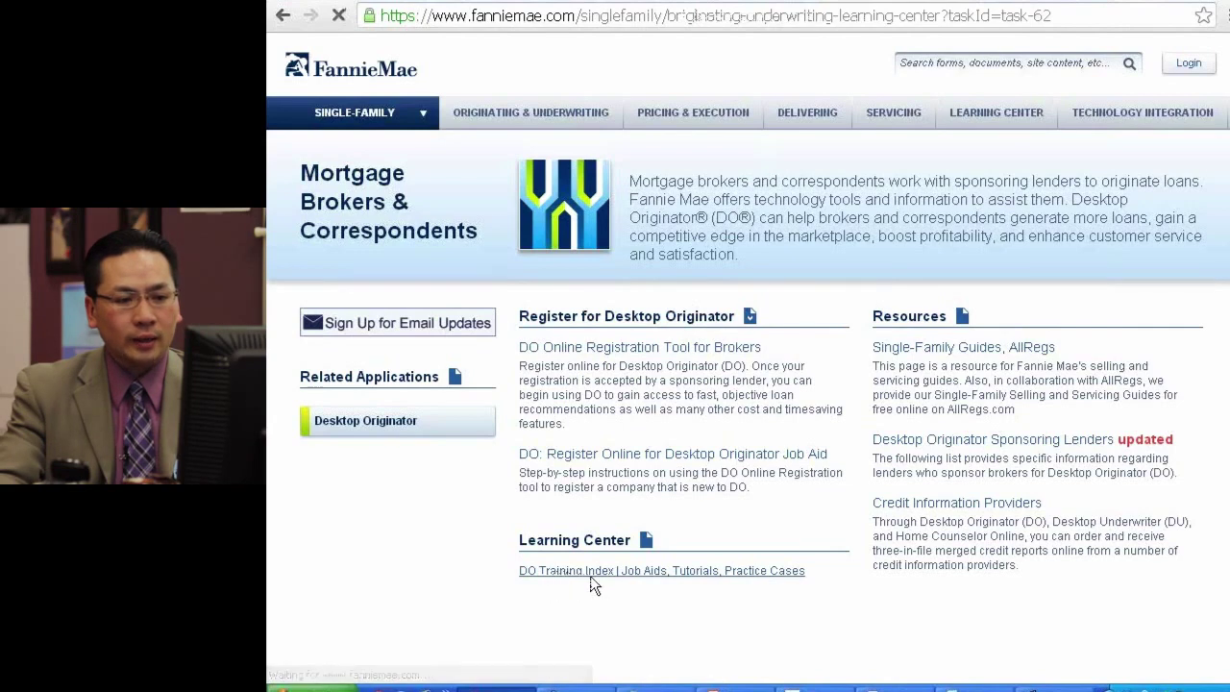
# Step: Scroll to and highlight the DO & DU Practice Case links, then return to PowerPoint
pyautogui.scroll(-2, 576, 500)
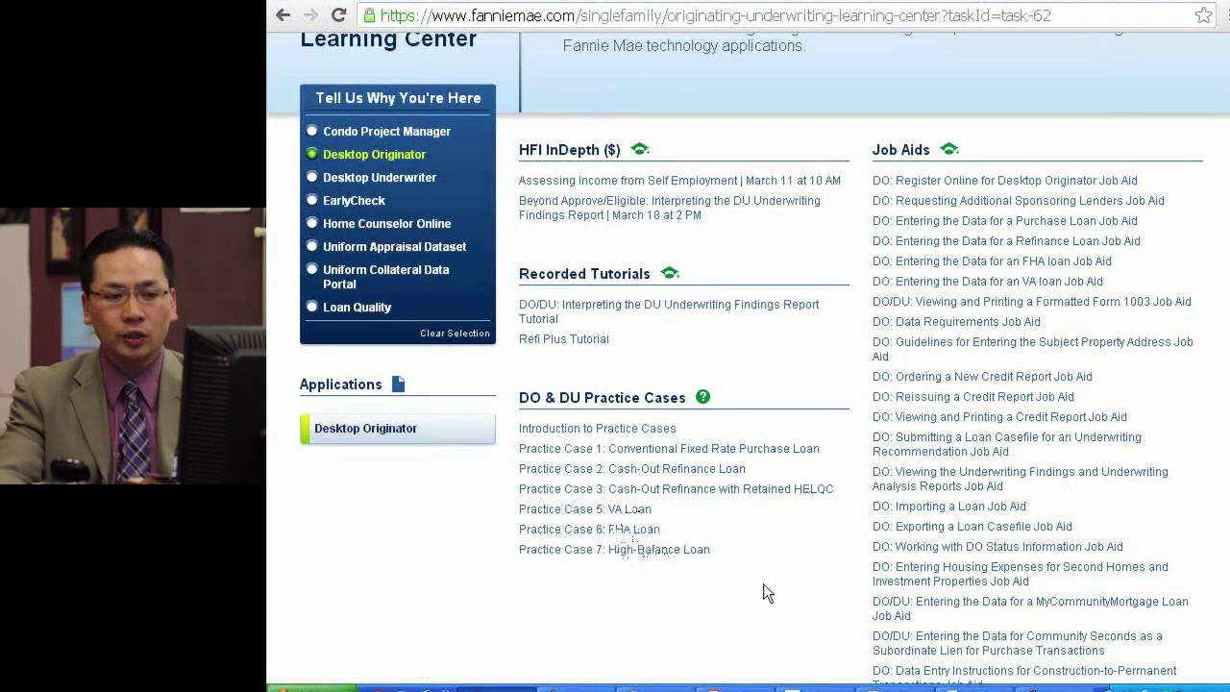
pyautogui.moveTo(759, 584); pyautogui.dragTo(519, 444)
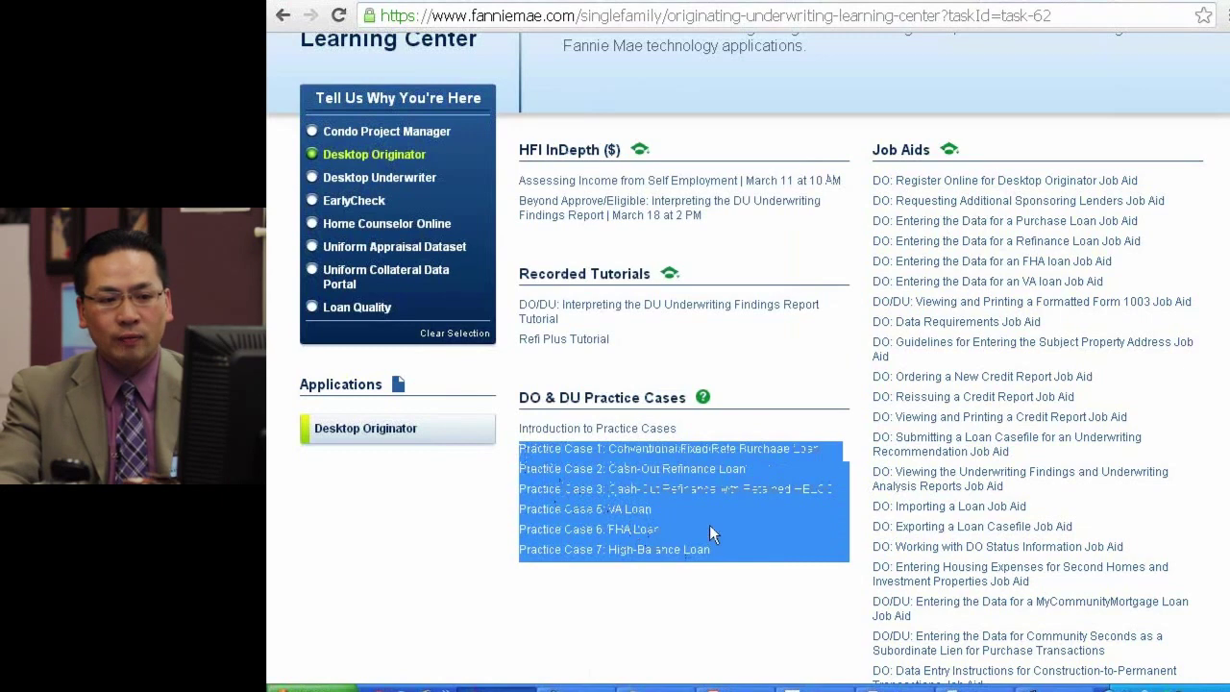
pyautogui.click(757, 586)
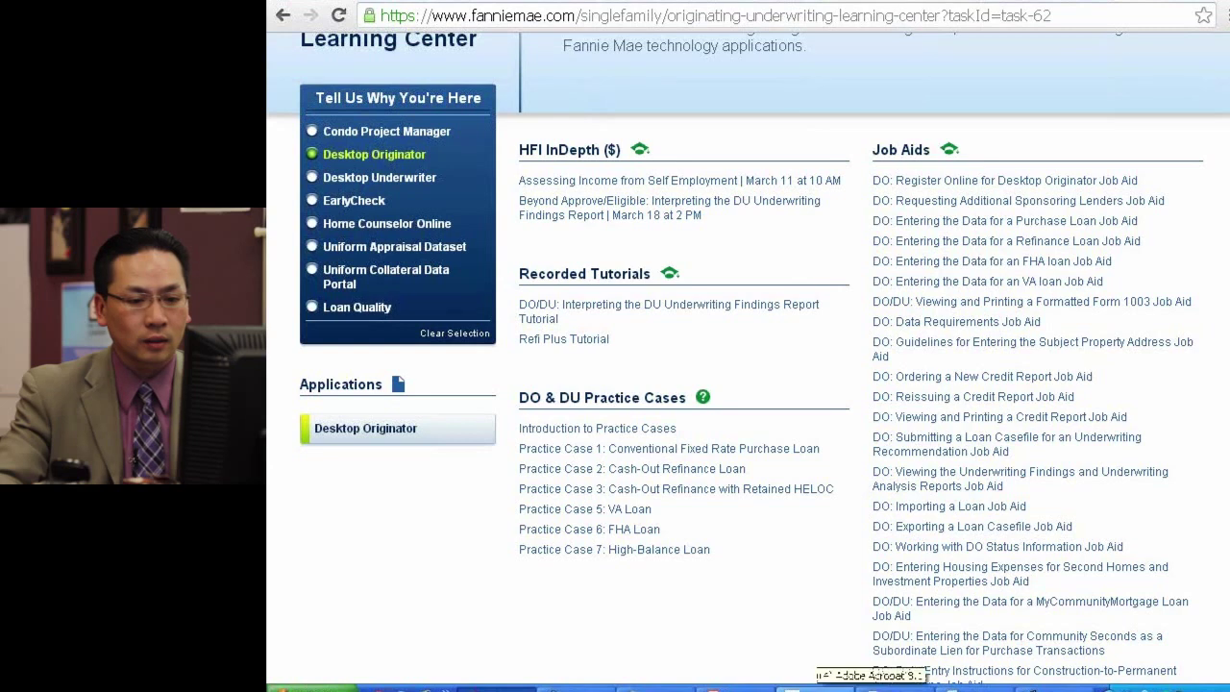
pyautogui.click(893, 687)
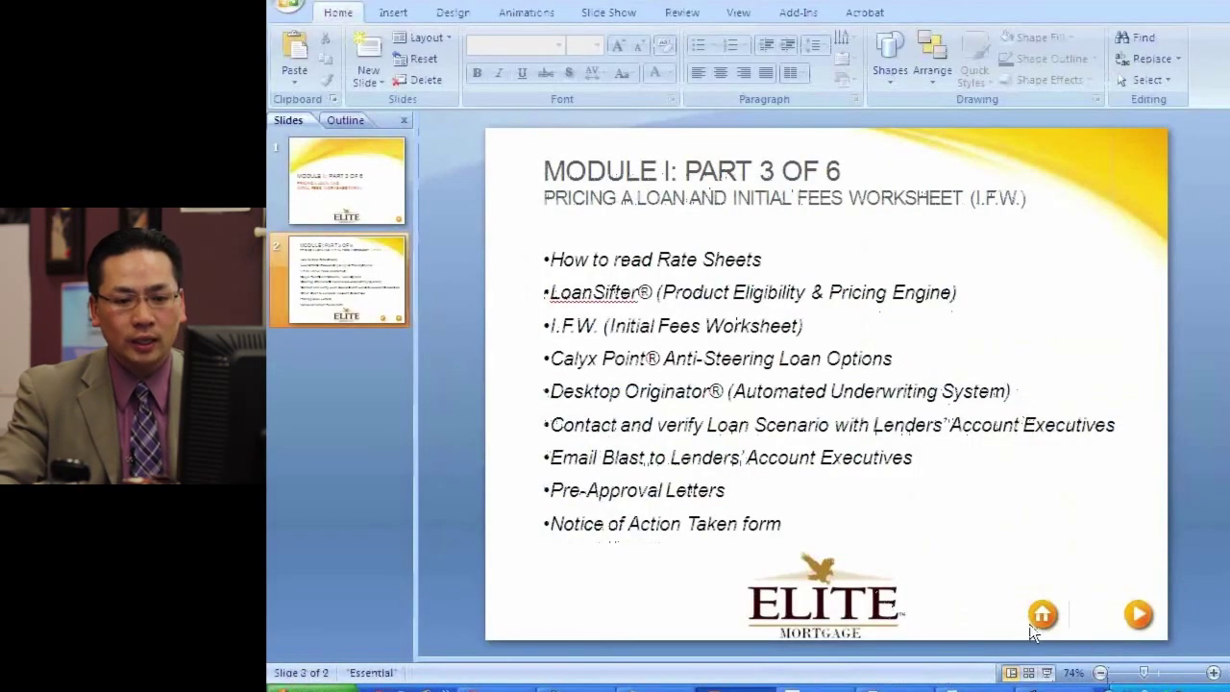
# Step: Show the 'Module I: Part 3 of 6' slide as a slideshow, then go back to the Learning Center
pyautogui.click(1047, 672)
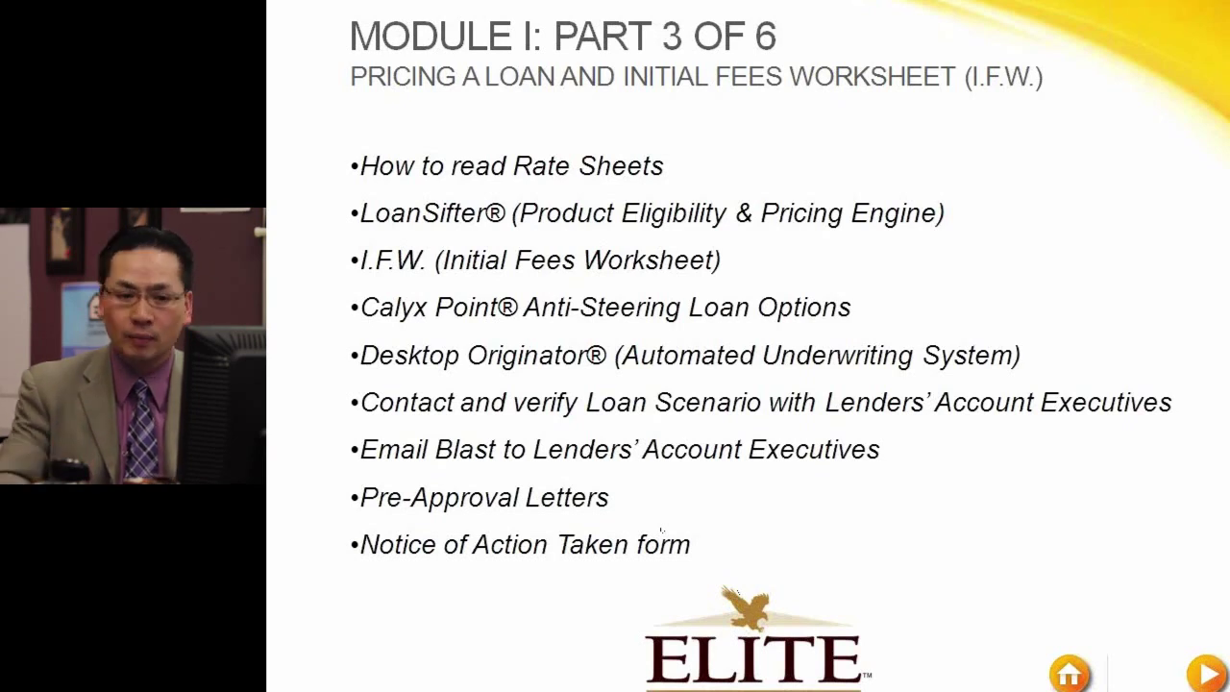
pyautogui.press('Escape')
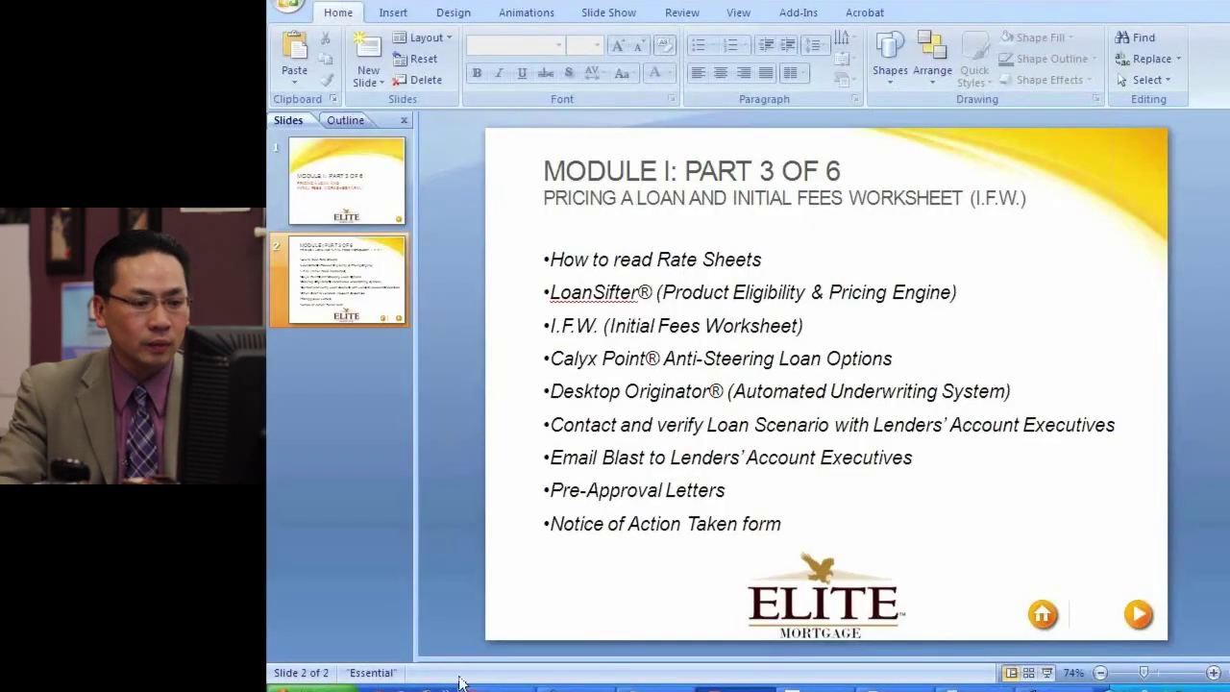
pyautogui.click(497, 688)
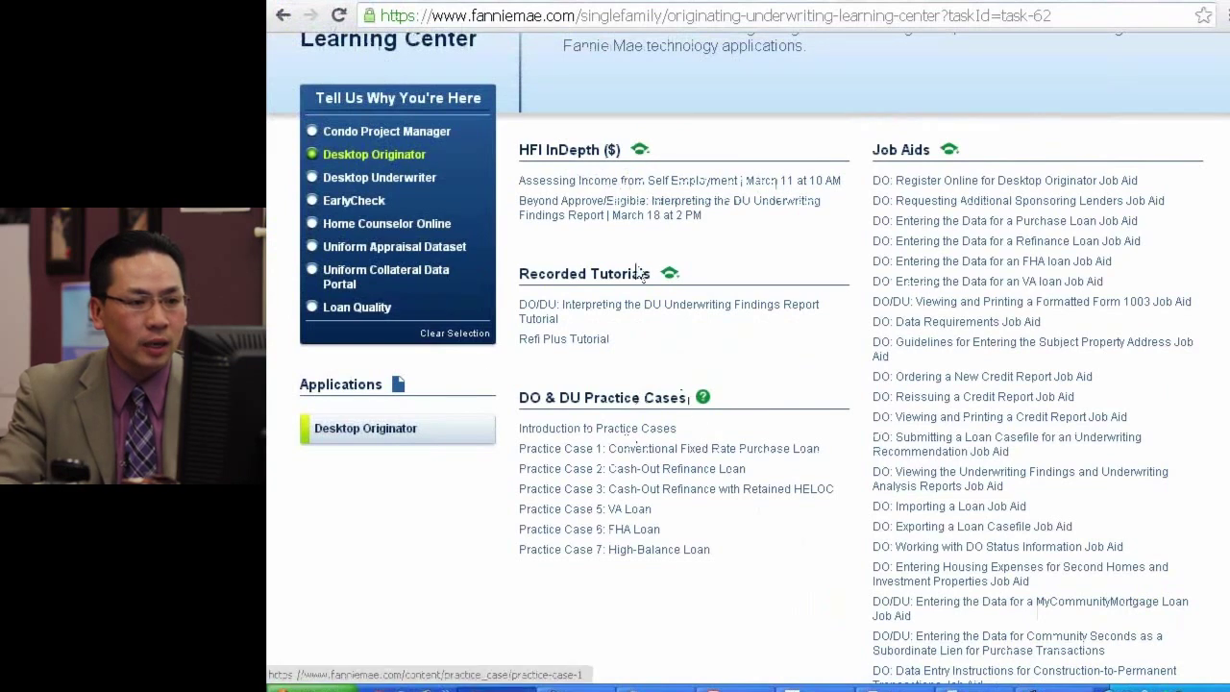
# Step: Go to login.salesforce.com in a new Chrome tab
pyautogui.click(1141, 4)
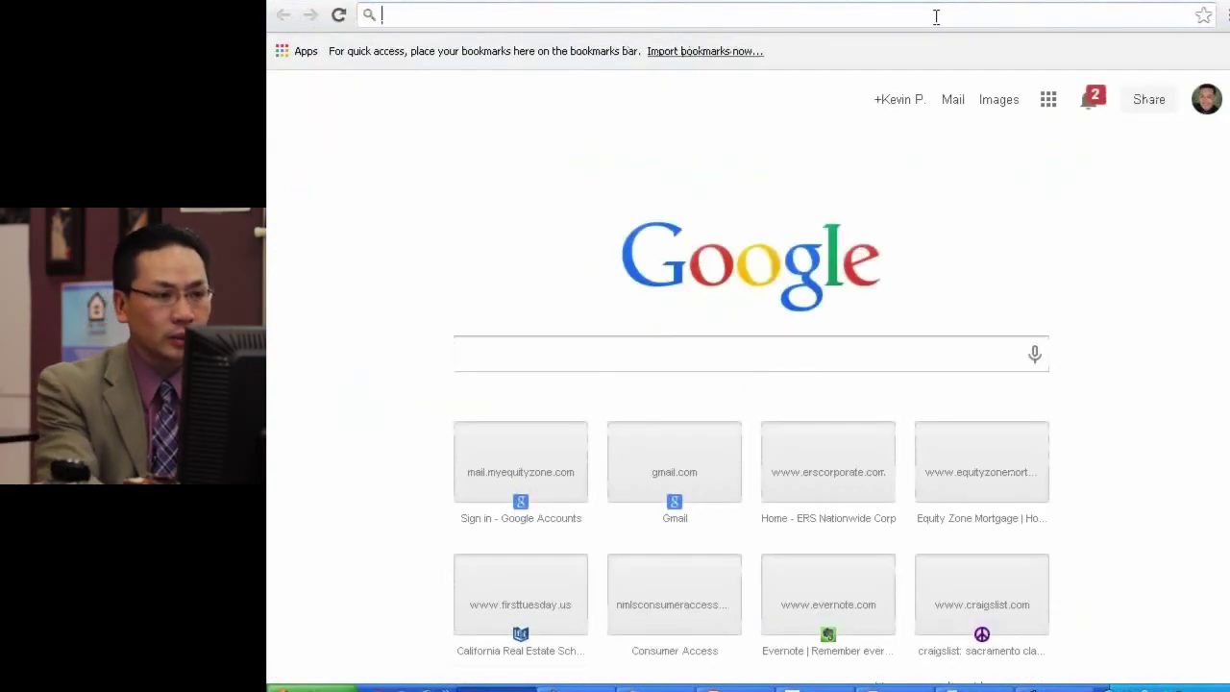
pyautogui.write('login.salesforce.com')
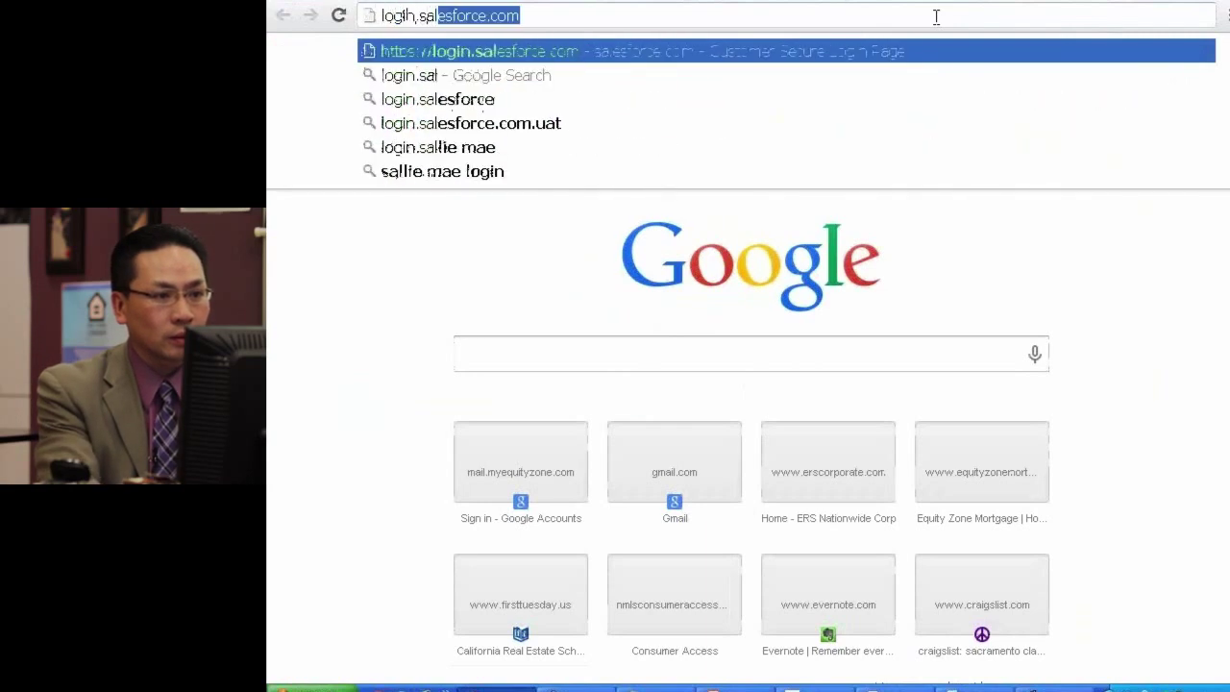
pyautogui.press('Return')
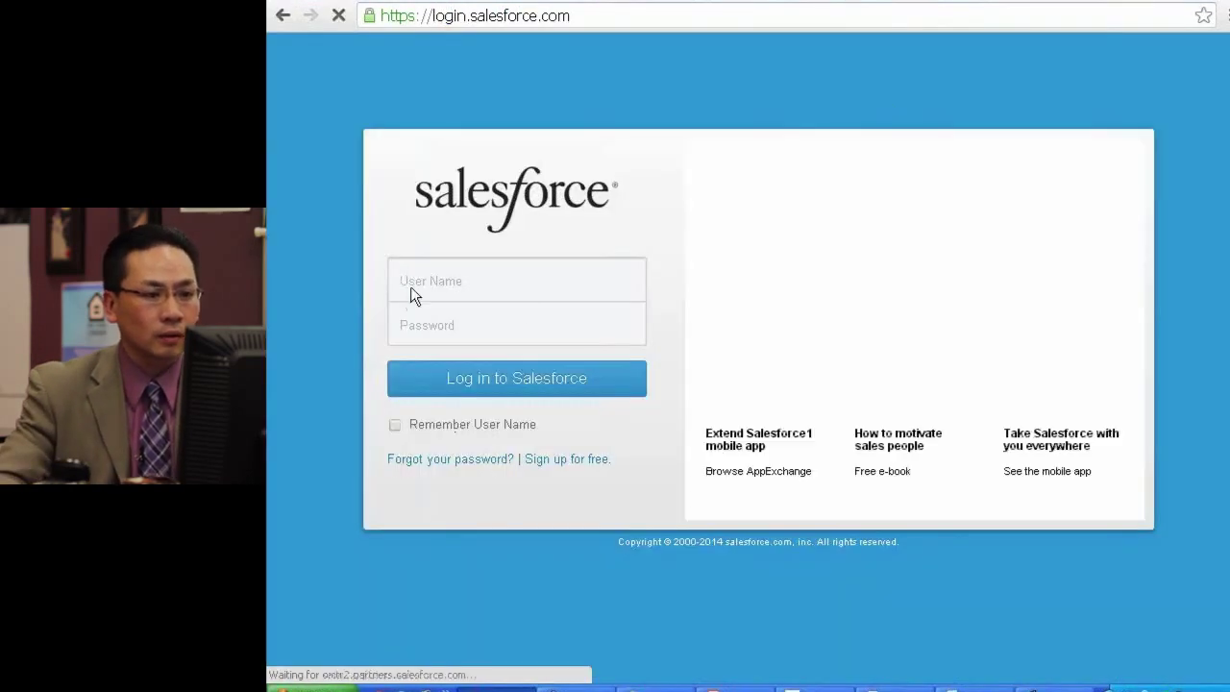
# Step: Fill in the saved Salesforce user name and enter the account password
pyautogui.click(418, 286)
pyautogui.click(427, 306)
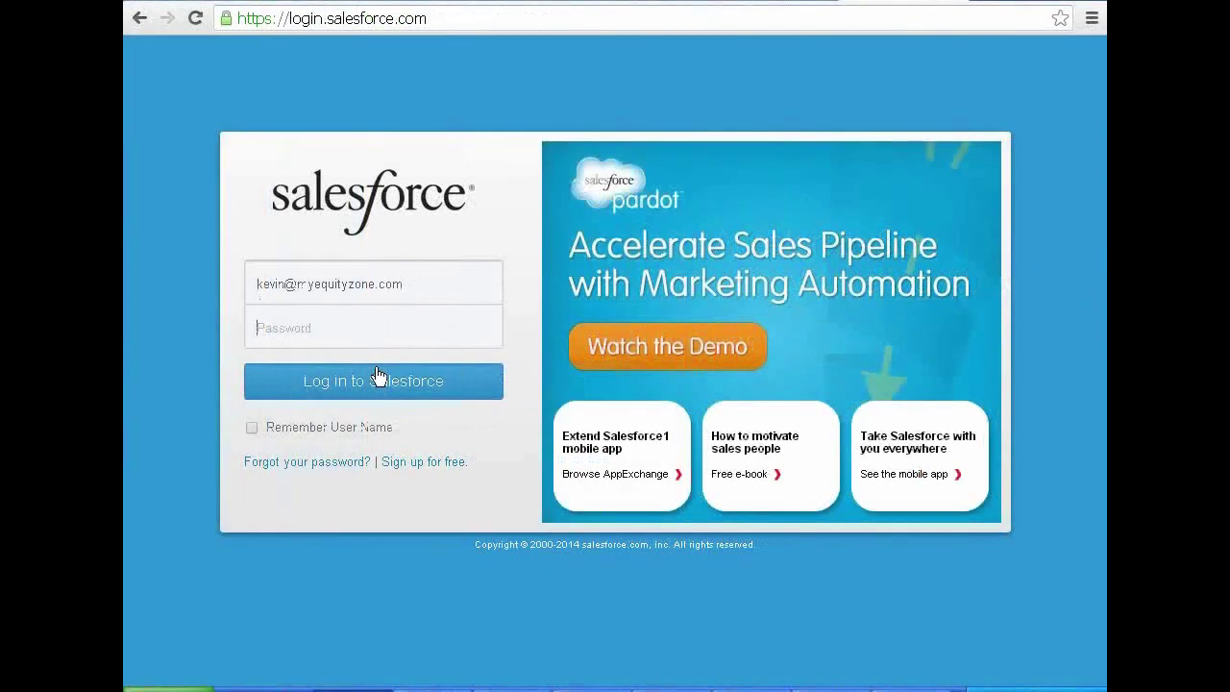
pyautogui.press('super')
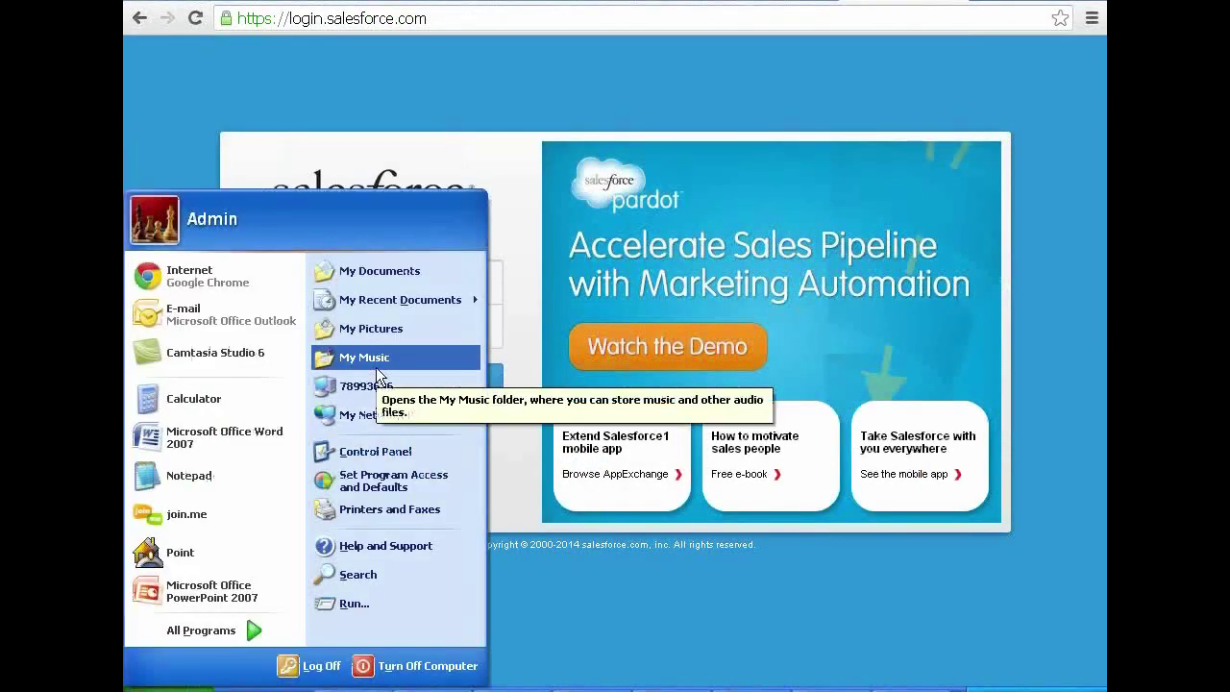
pyautogui.click(360, 292)
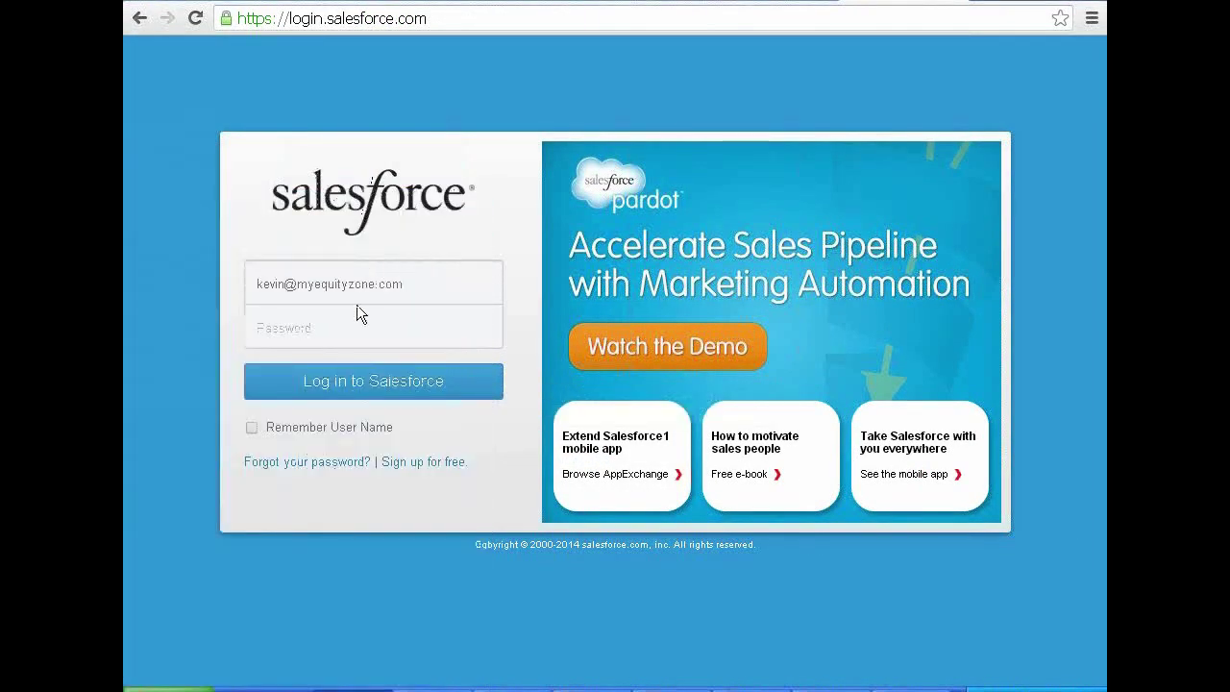
pyautogui.click(350, 322)
pyautogui.write('***')
# Step: Sign in to Salesforce and open the top recently viewed contact record
pyautogui.click(361, 390)
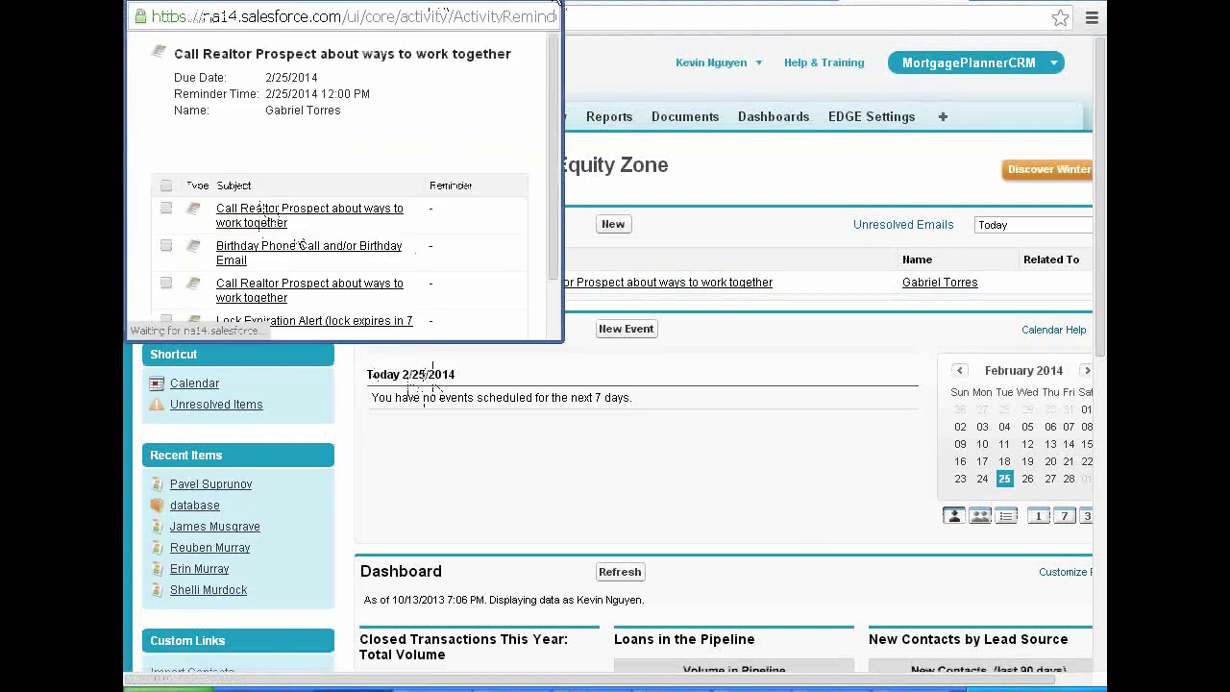
pyautogui.click(346, 404)
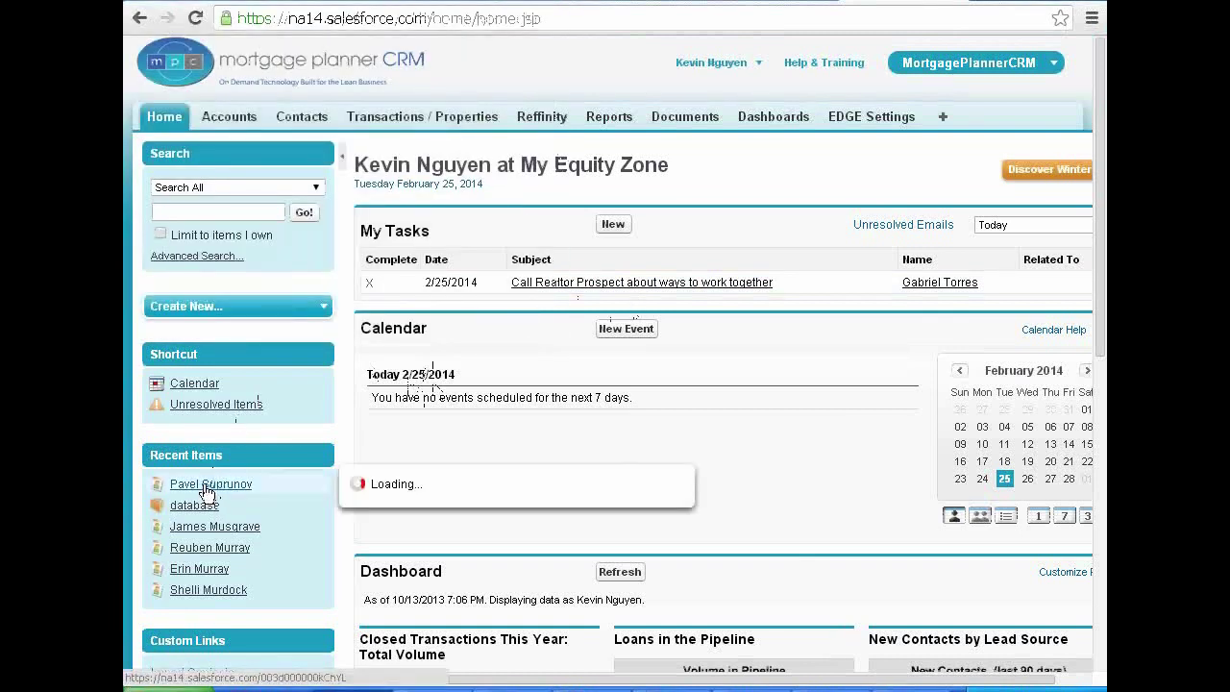
pyautogui.click(207, 490)
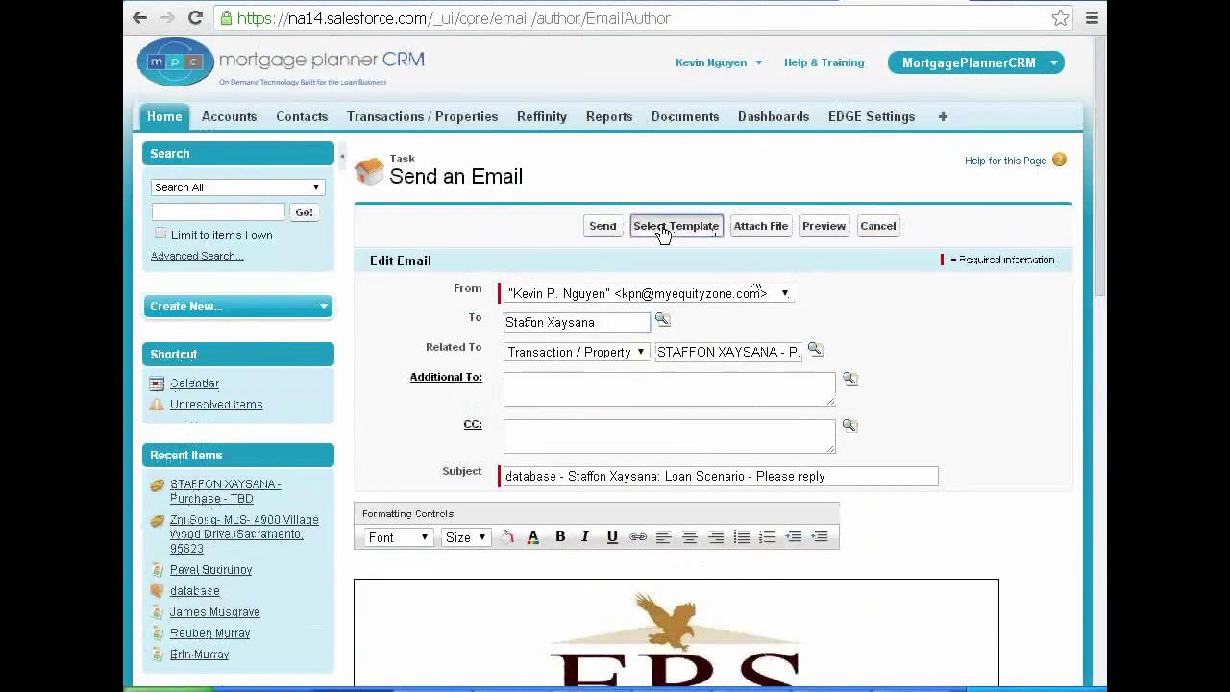
# Step: Apply the first email template and edit its Loan Program, GOAL and Additional Info lines
pyautogui.click(661, 230)
pyautogui.click(181, 384)
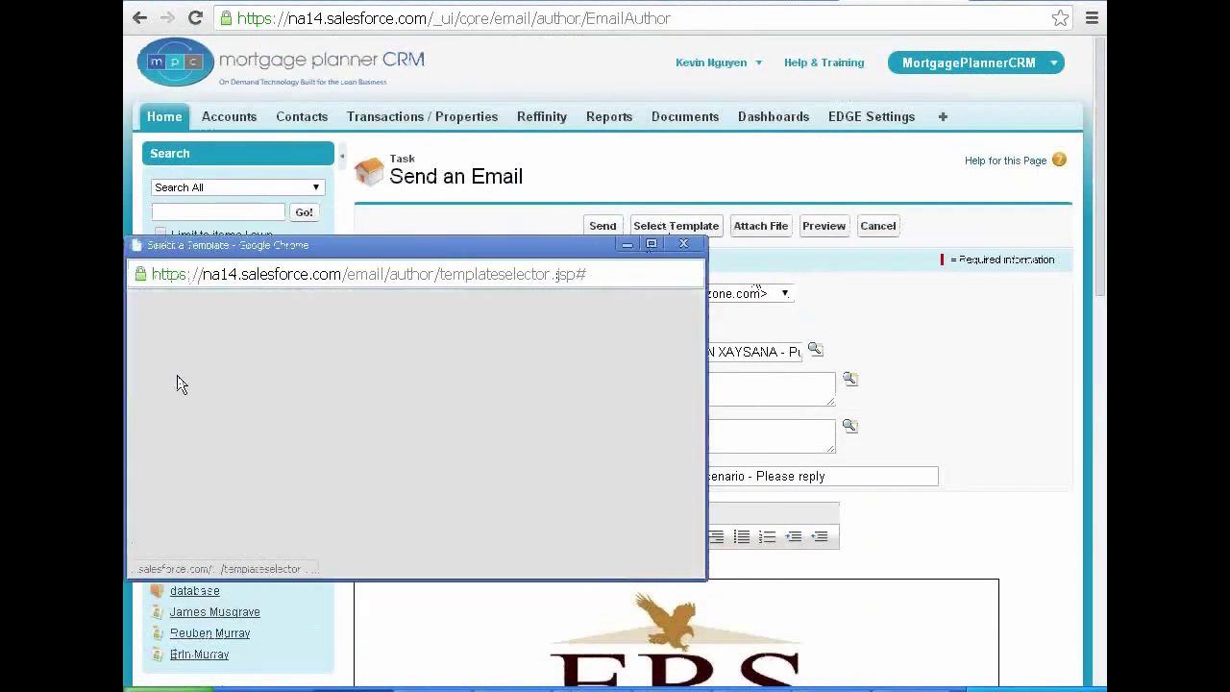
pyautogui.scroll(-5, 926, 496)
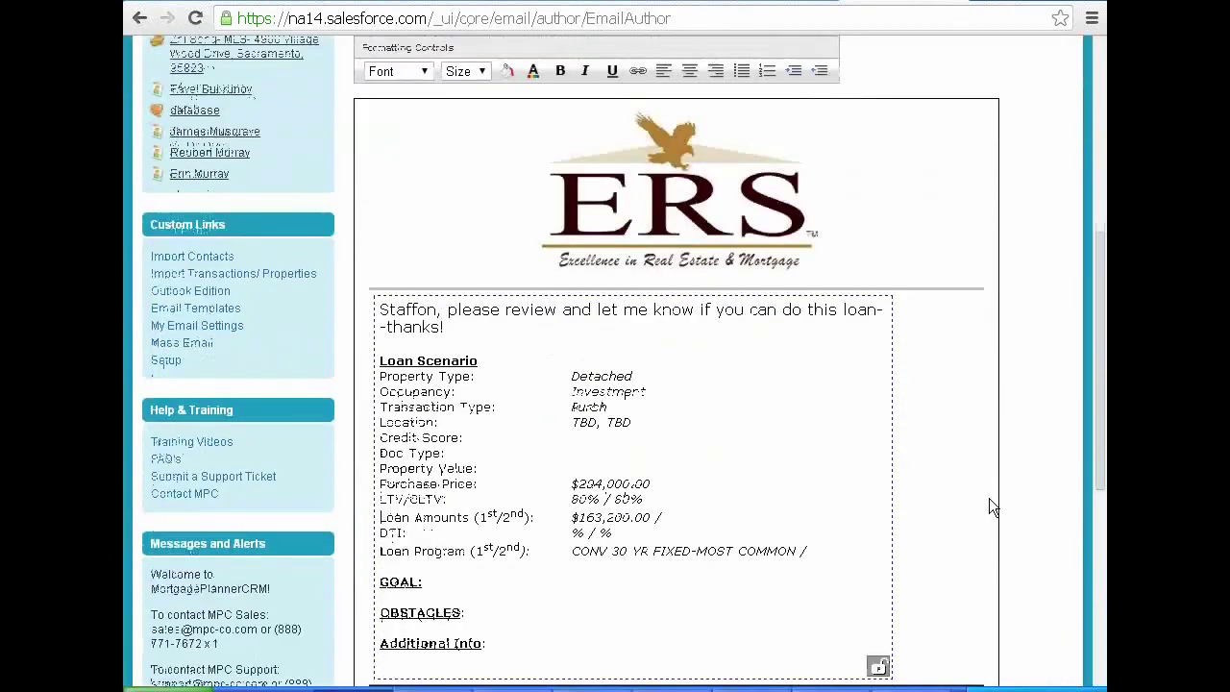
pyautogui.scroll(-1, 989, 498)
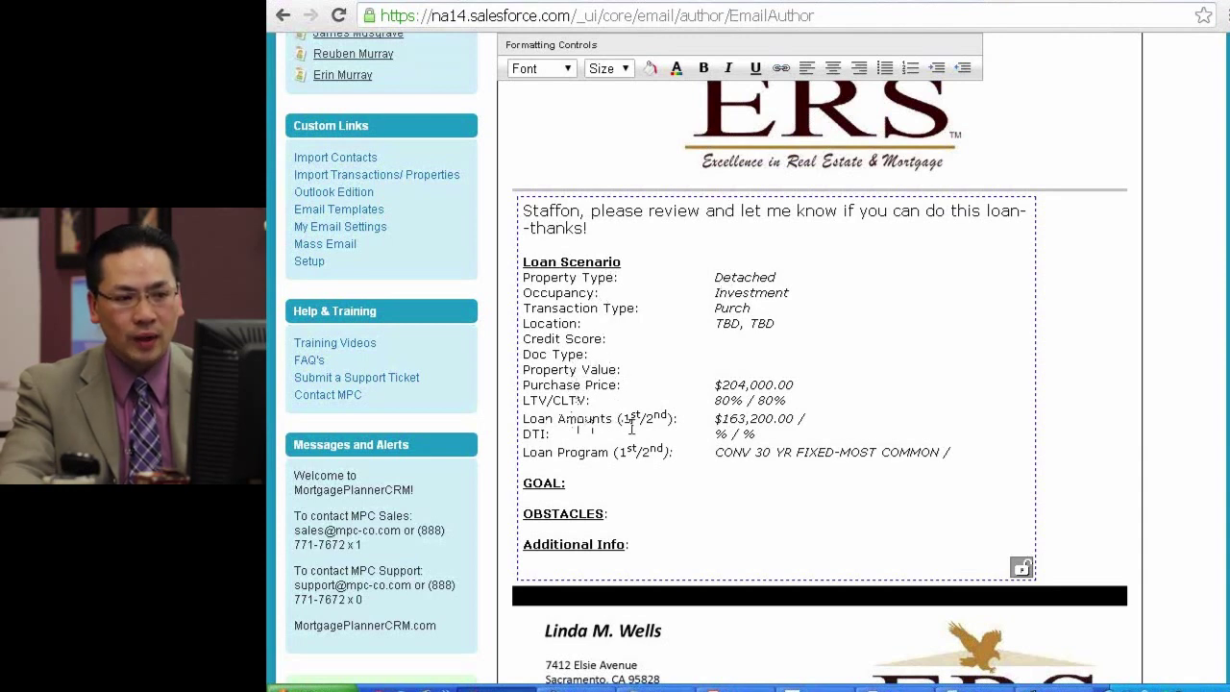
pyautogui.click(712, 452)
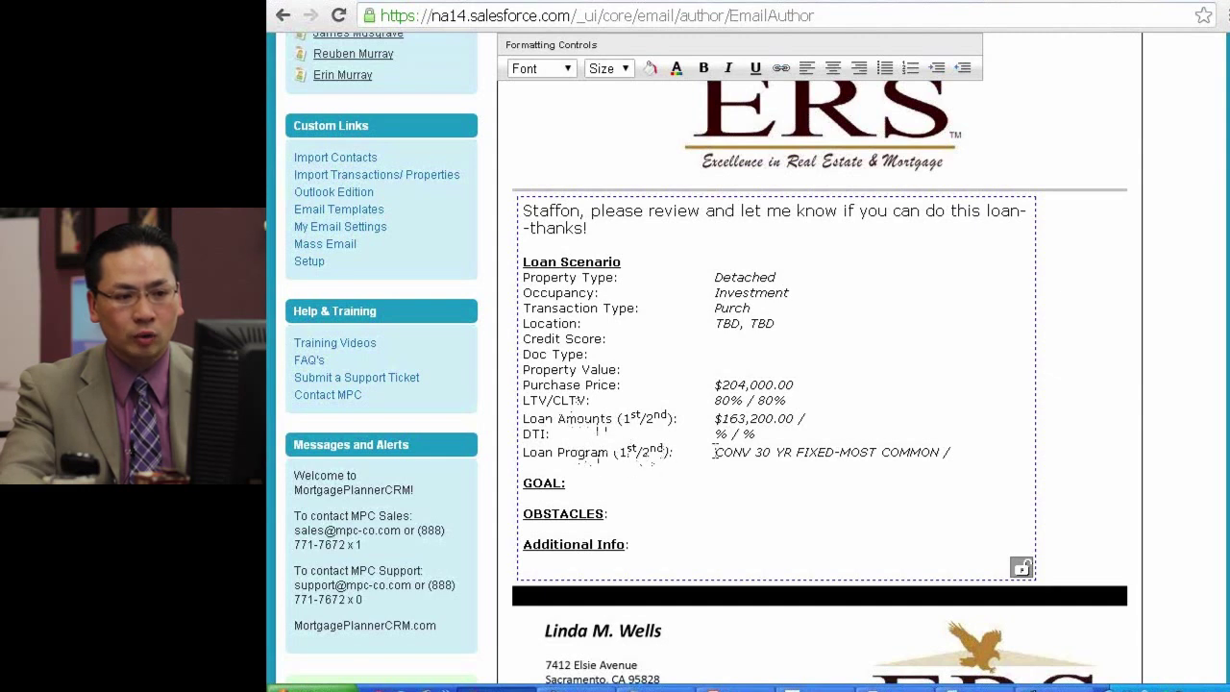
pyautogui.click(572, 496)
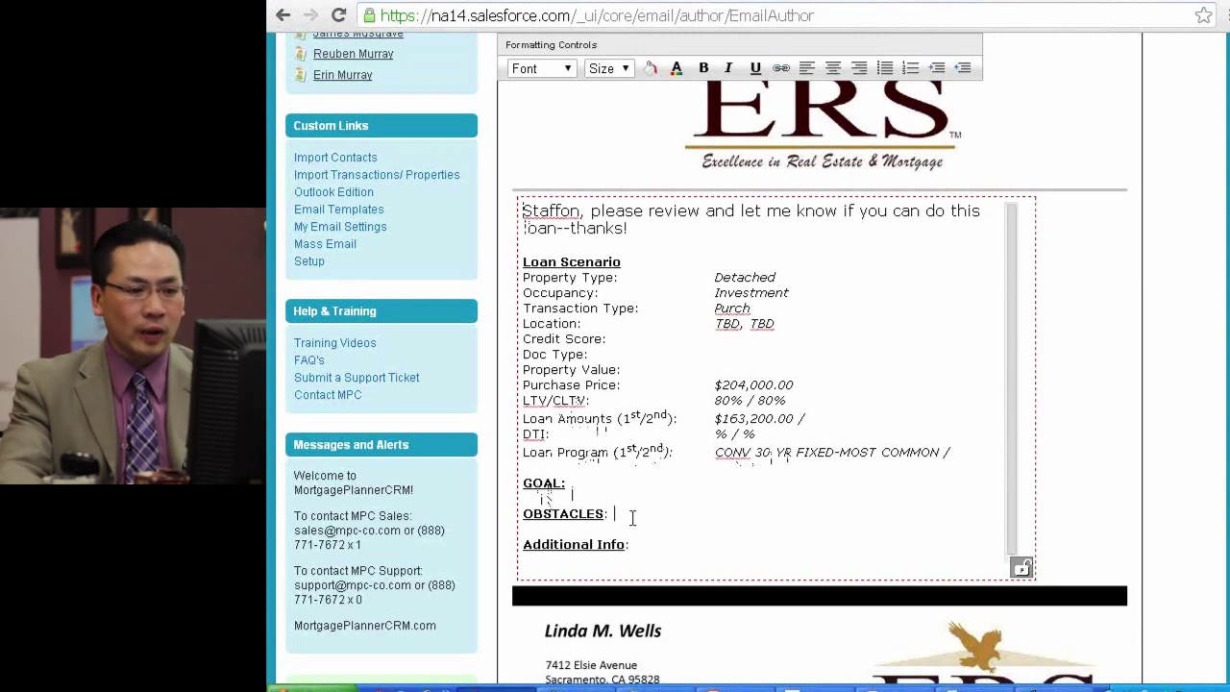
pyautogui.click(656, 545)
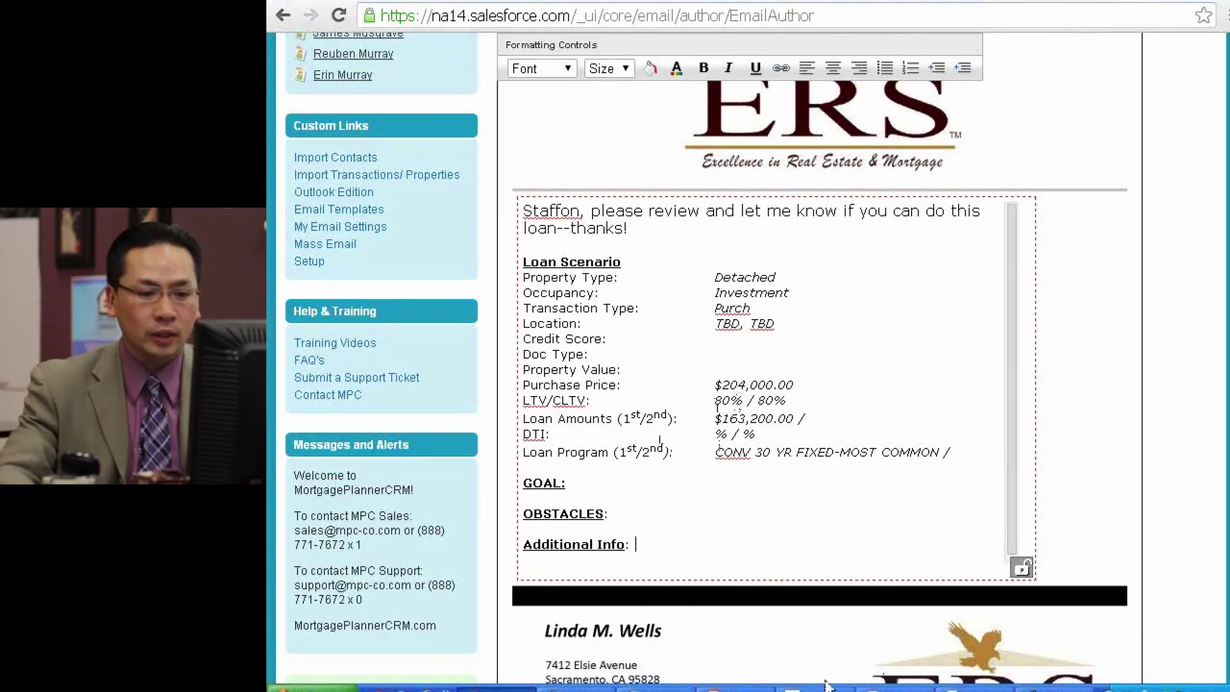
pyautogui.click(363, 5)
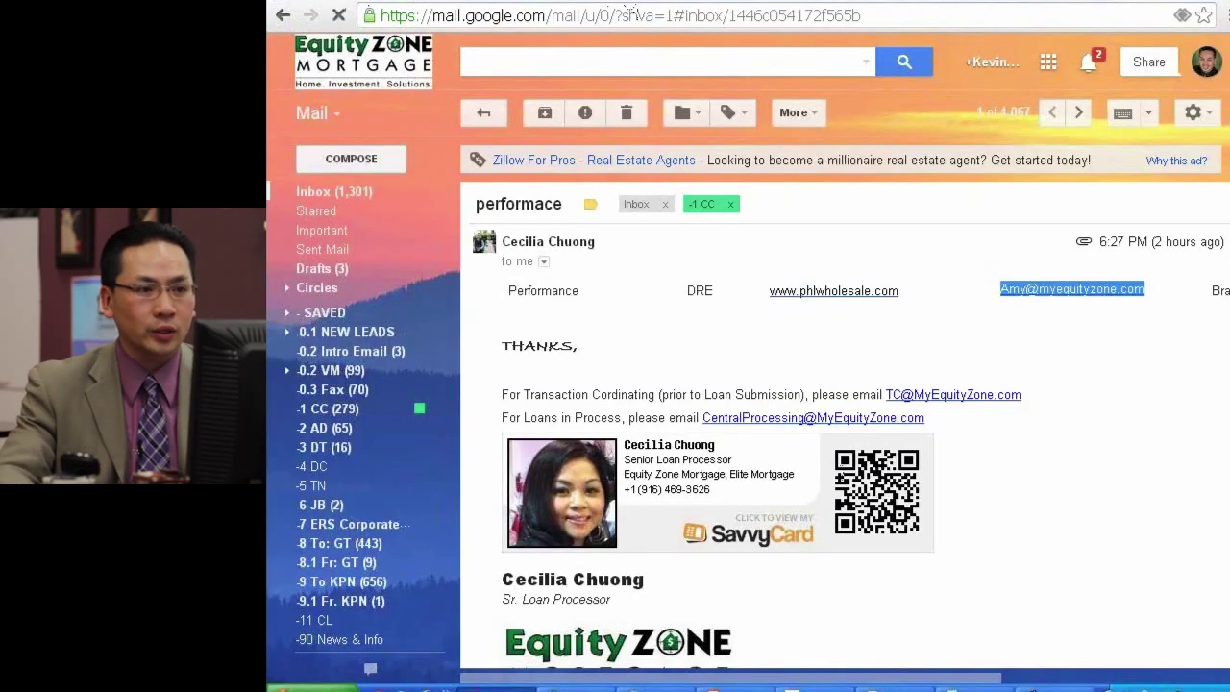
# Step: Check the lender emails in the Drive lender list, then compose a new Gmail message with a Bcc line
pyautogui.click(475, 4)
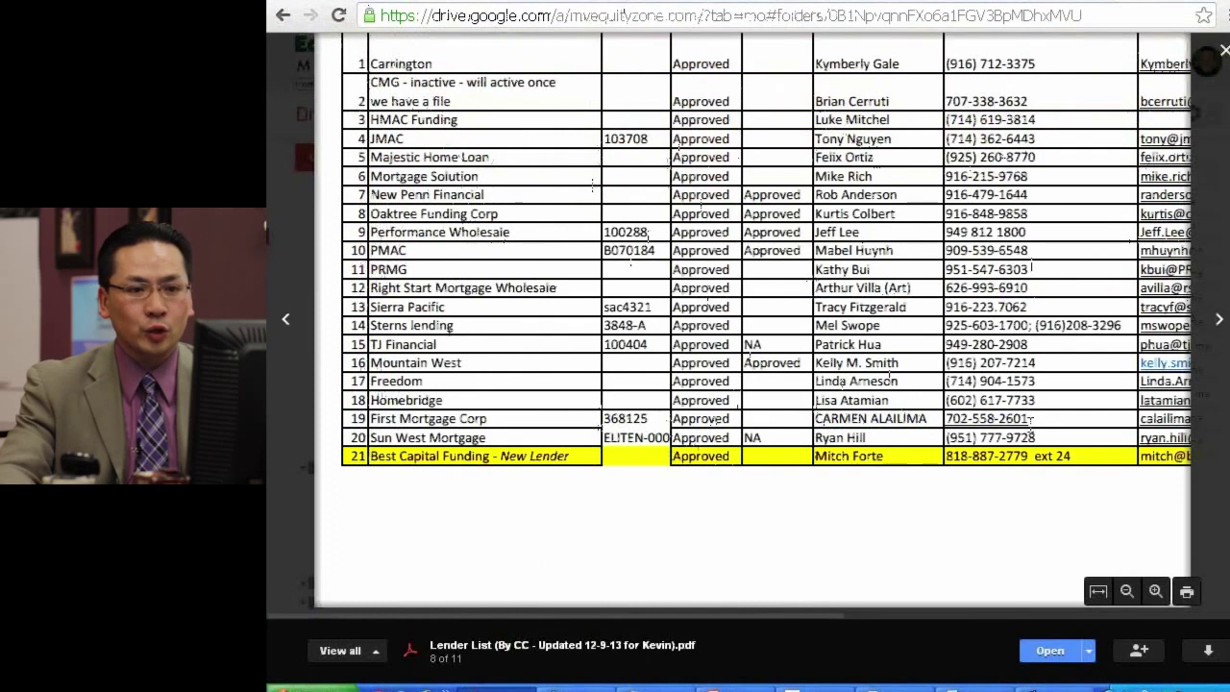
pyautogui.moveTo(826, 613); pyautogui.dragTo(970, 614)
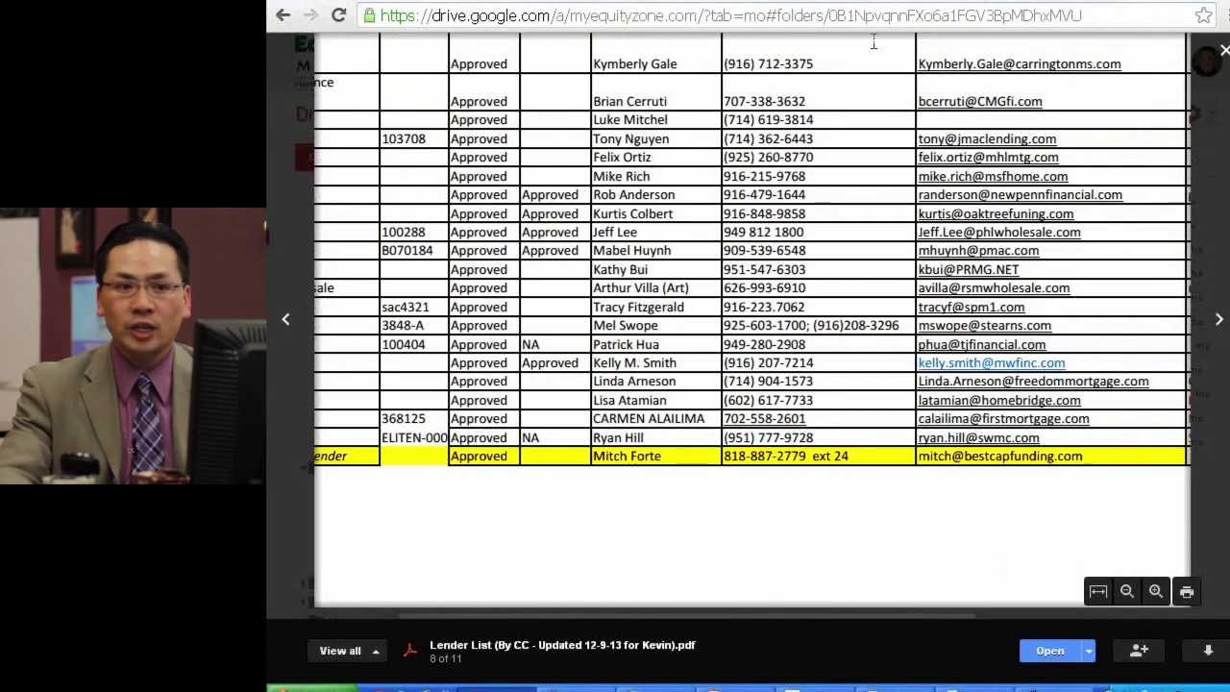
pyautogui.click(341, 4)
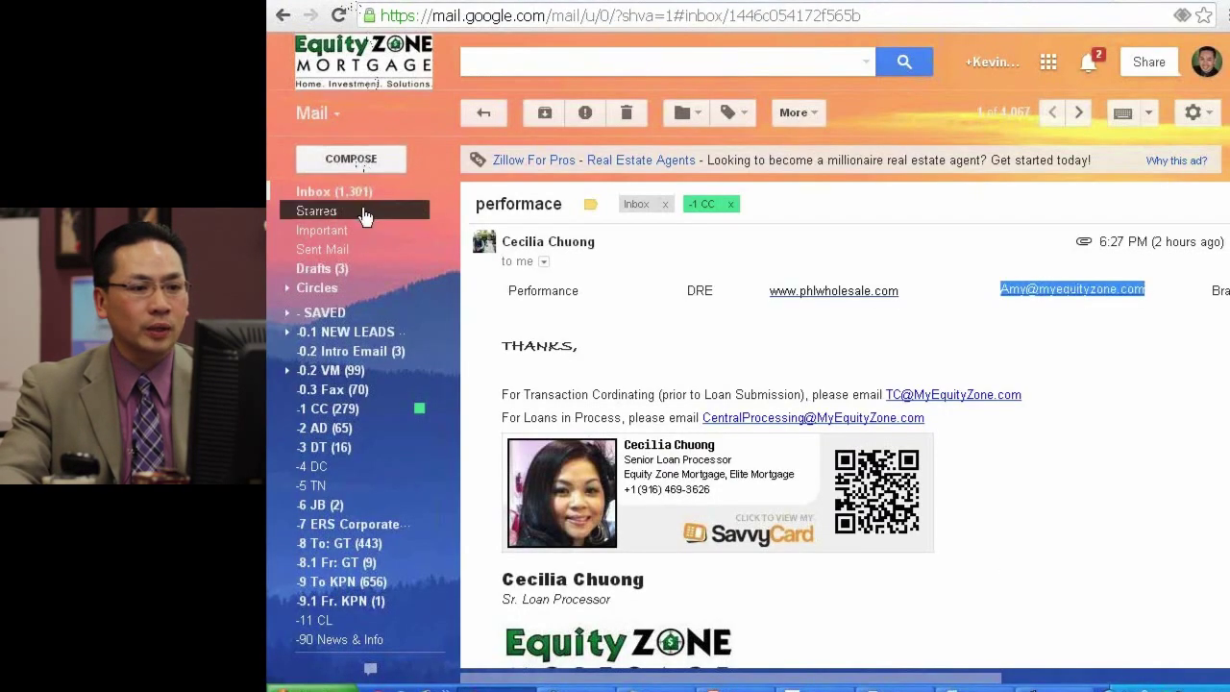
pyautogui.click(356, 152)
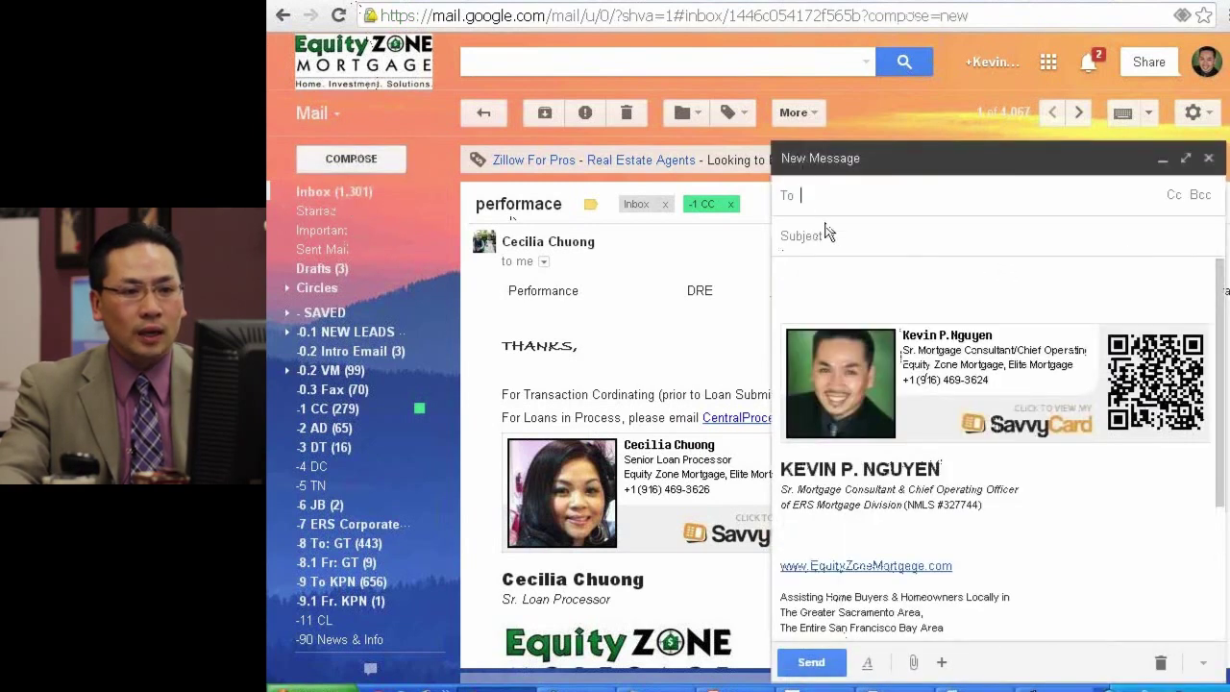
pyautogui.click(1201, 197)
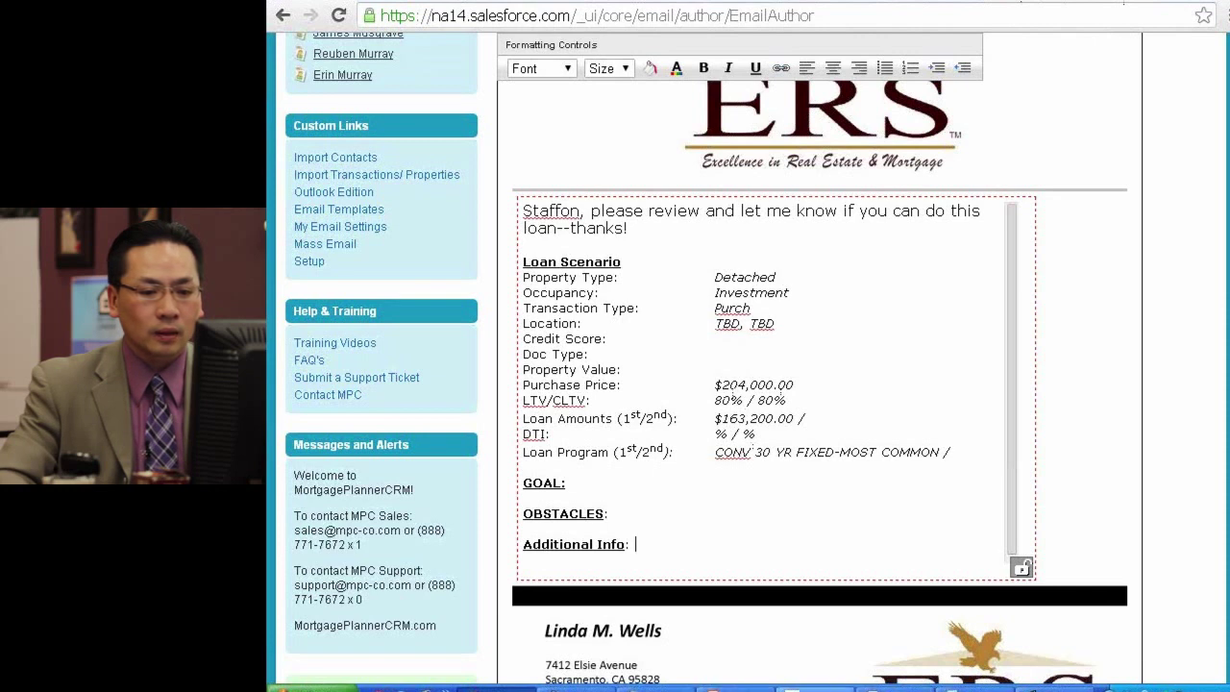
# Step: Switch to the 'Module I: Part 3 of 6' PowerPoint slide
pyautogui.moveTo(815, 688)
pyautogui.click(736, 688)
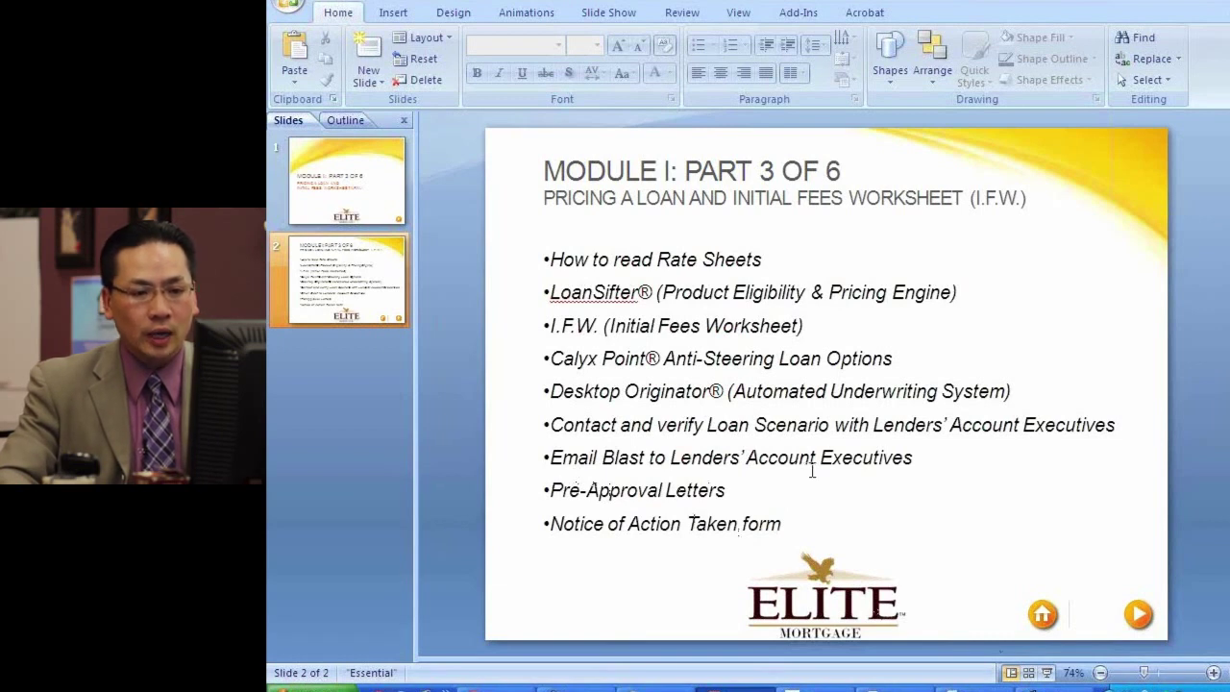
# Step: Select the slide's topic list, glance at the Acrobat windows, and close Drive's lender list preview
pyautogui.click(736, 490)
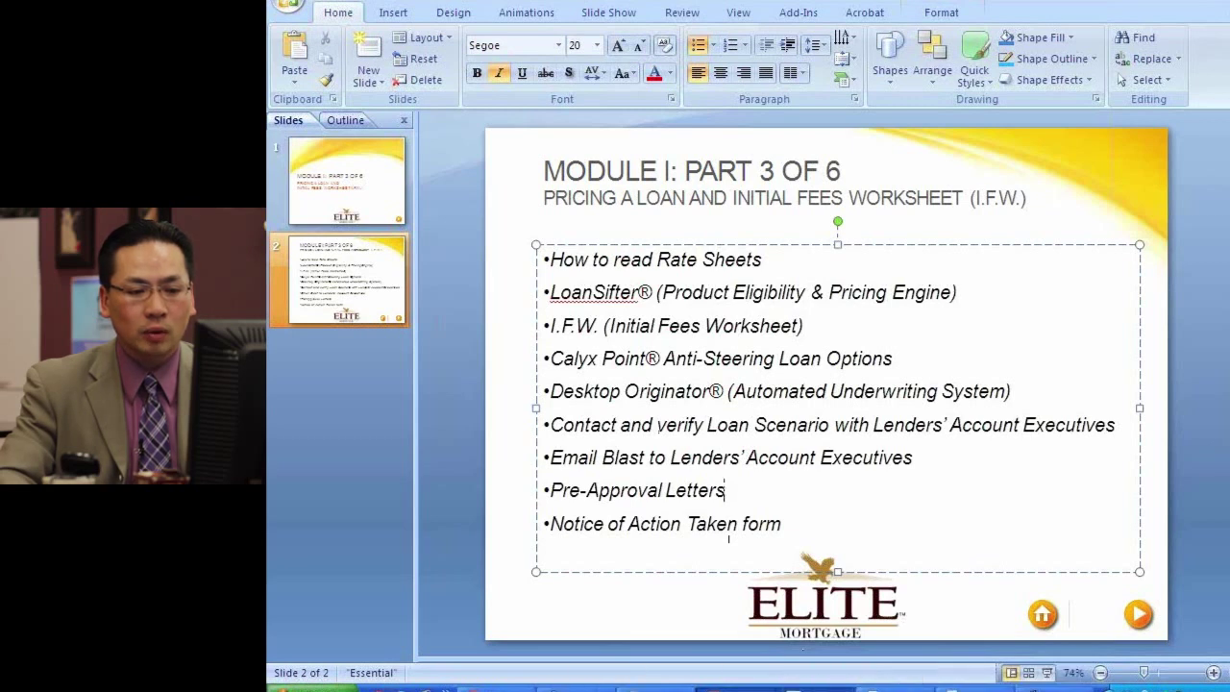
pyautogui.click(846, 688)
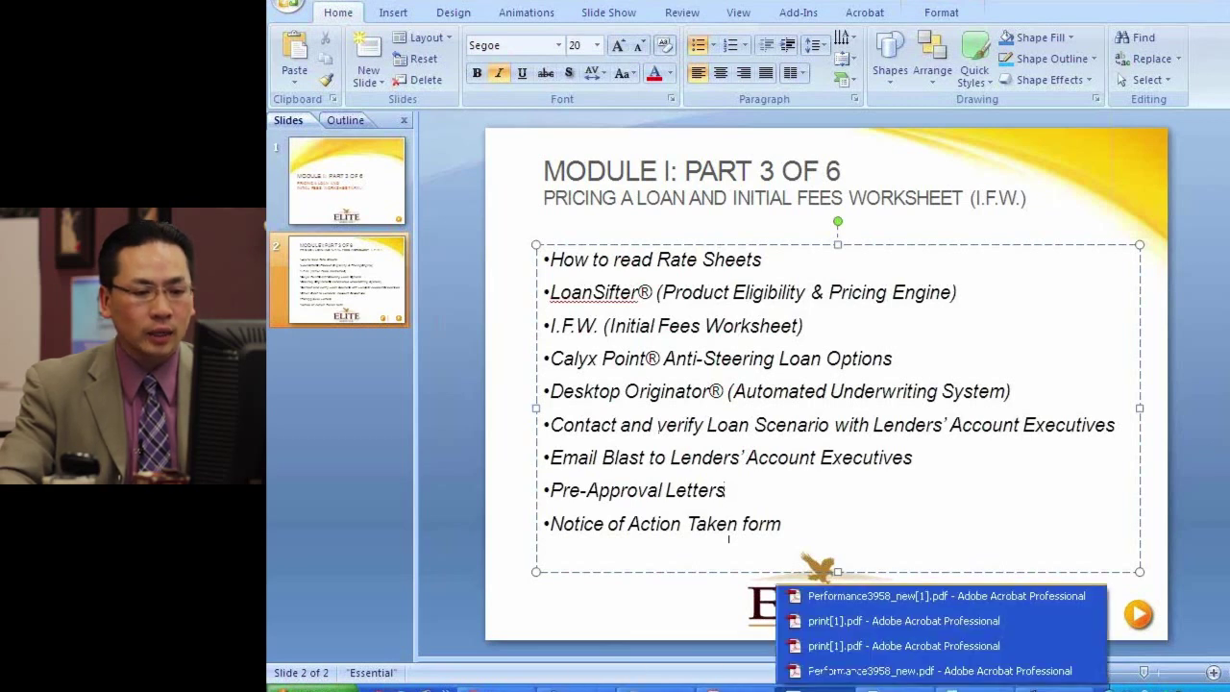
pyautogui.click(729, 538)
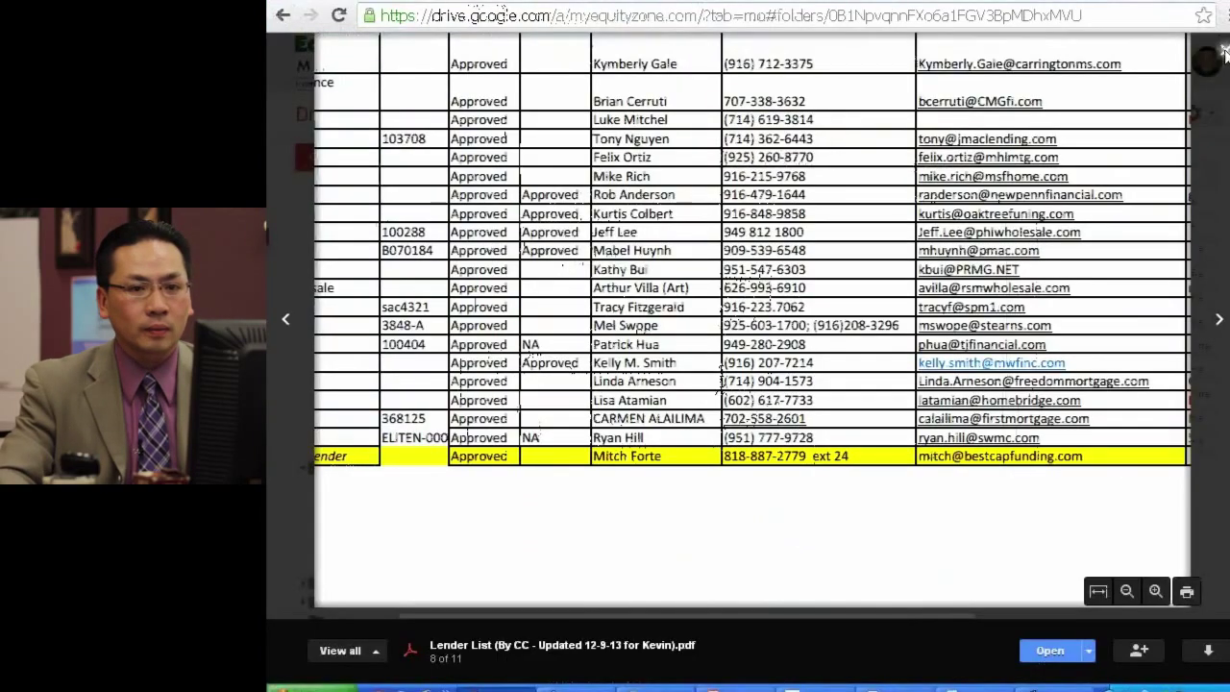
pyautogui.click(1225, 53)
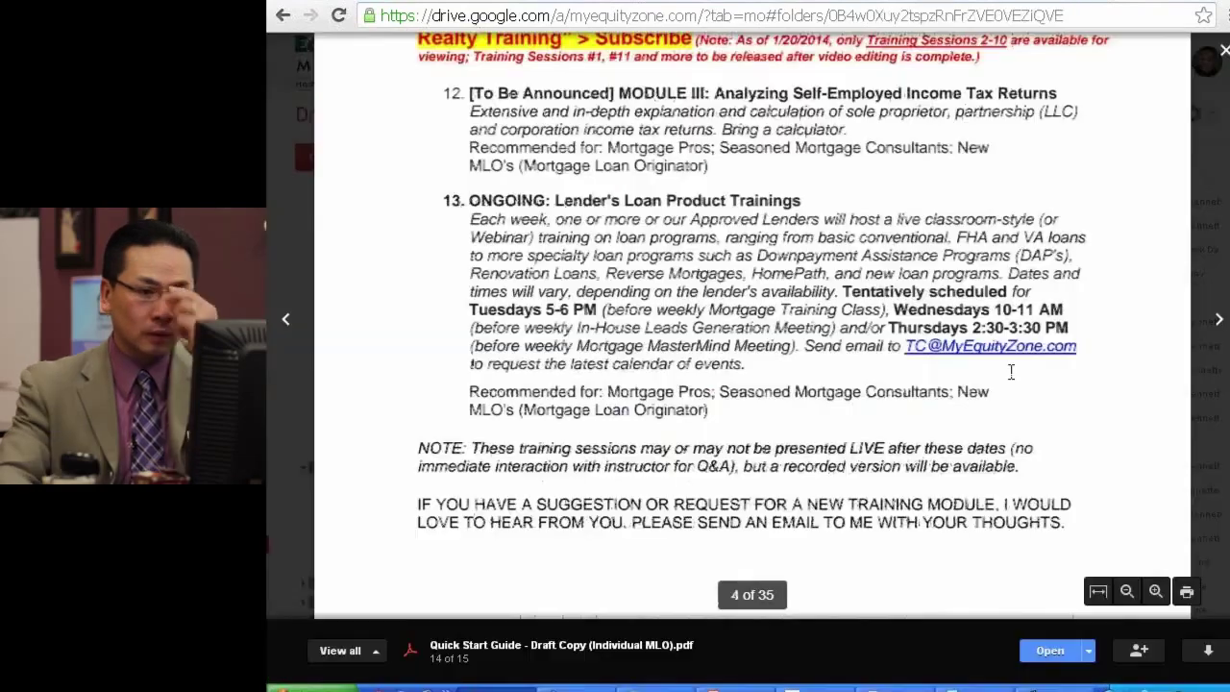
# Step: Scroll the Quick Start Guide draft PDF to page 25 of 35, the sample loan summary
pyautogui.scroll(-15, 985, 355)
pyautogui.scroll(-20, 985, 356)
pyautogui.scroll(-20, 972, 344)
pyautogui.scroll(-20, 963, 334)
pyautogui.scroll(-20, 960, 330)
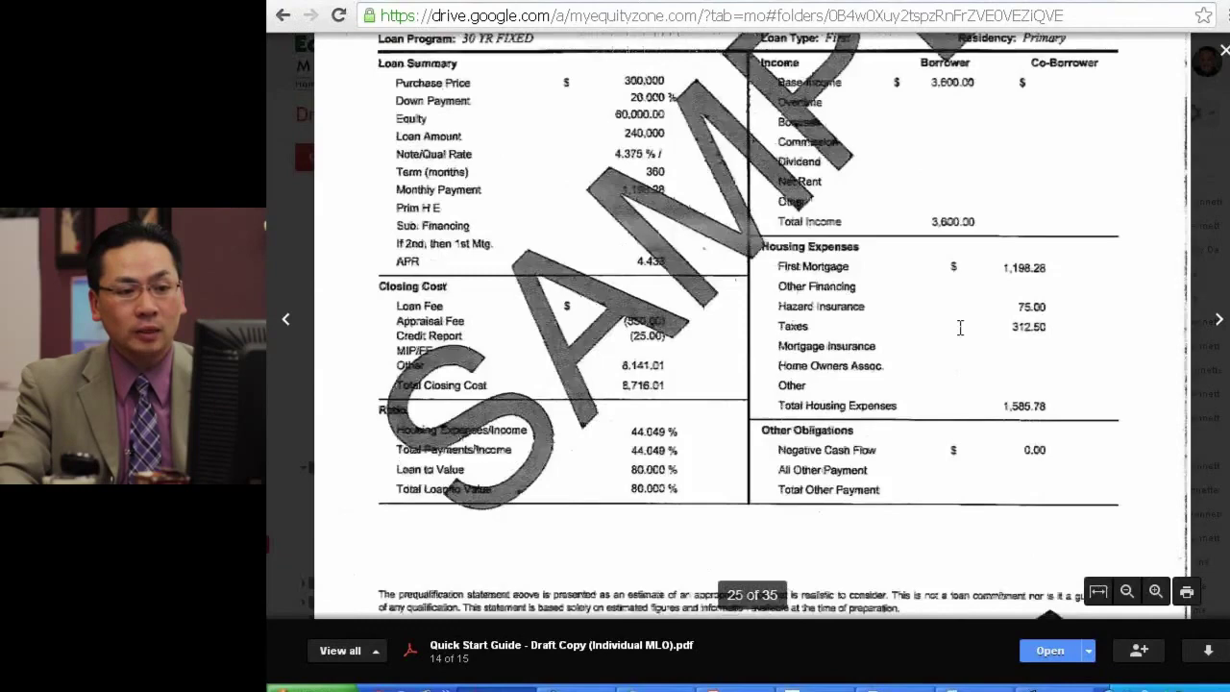
# Step: Scroll through the sample Elite Mortgage pre-approval letter in the Google Drive PDF preview
pyautogui.scroll(-20, 959, 327)
pyautogui.scroll(-2, 953, 325)
pyautogui.scroll(-1, 951, 324)
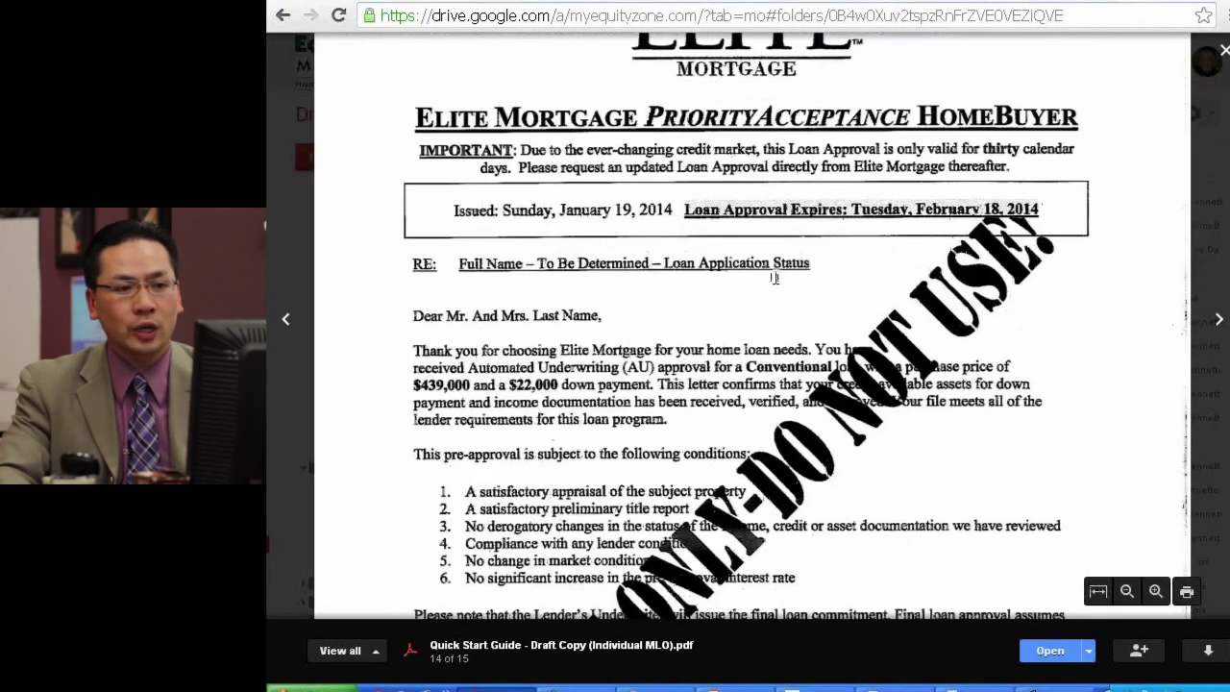
pyautogui.scroll(-1, 649, 302)
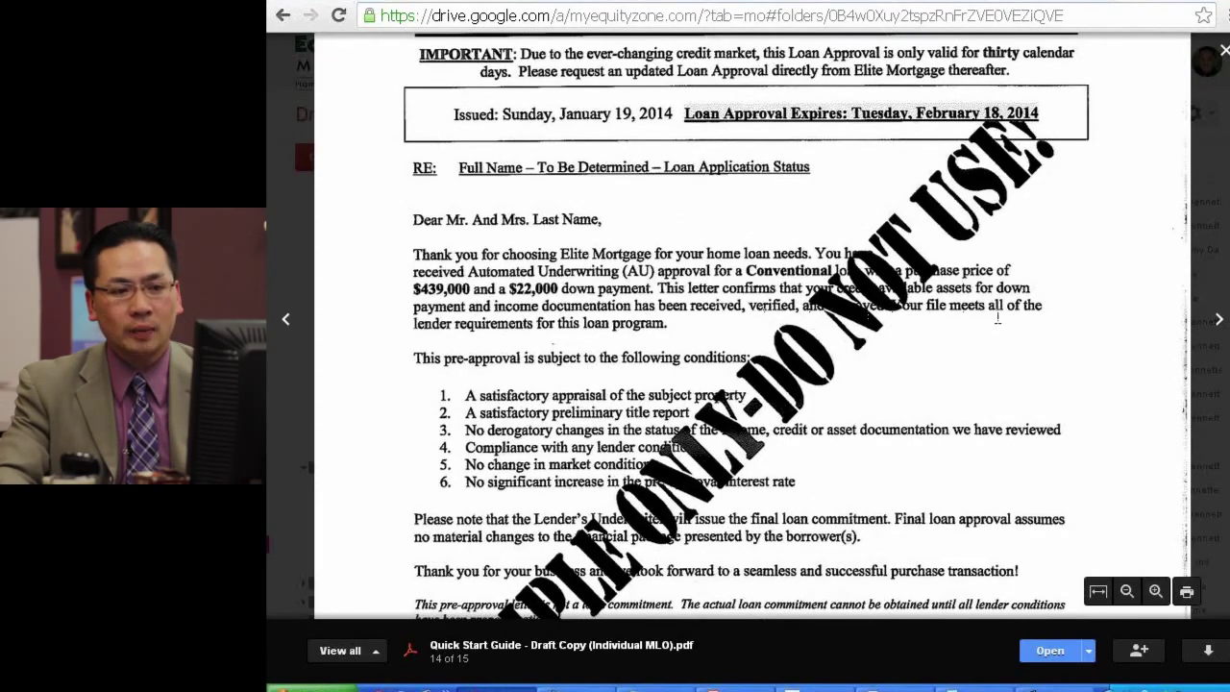
pyautogui.scroll(-1, 588, 421)
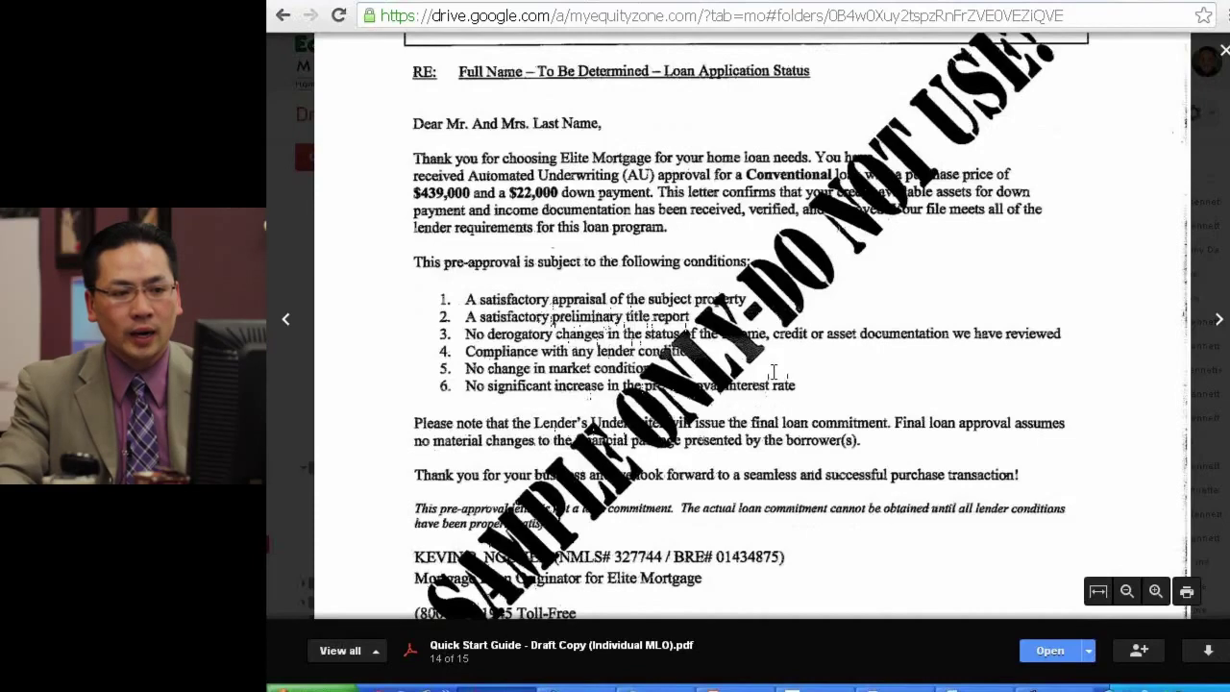
pyautogui.scroll(-1, 819, 404)
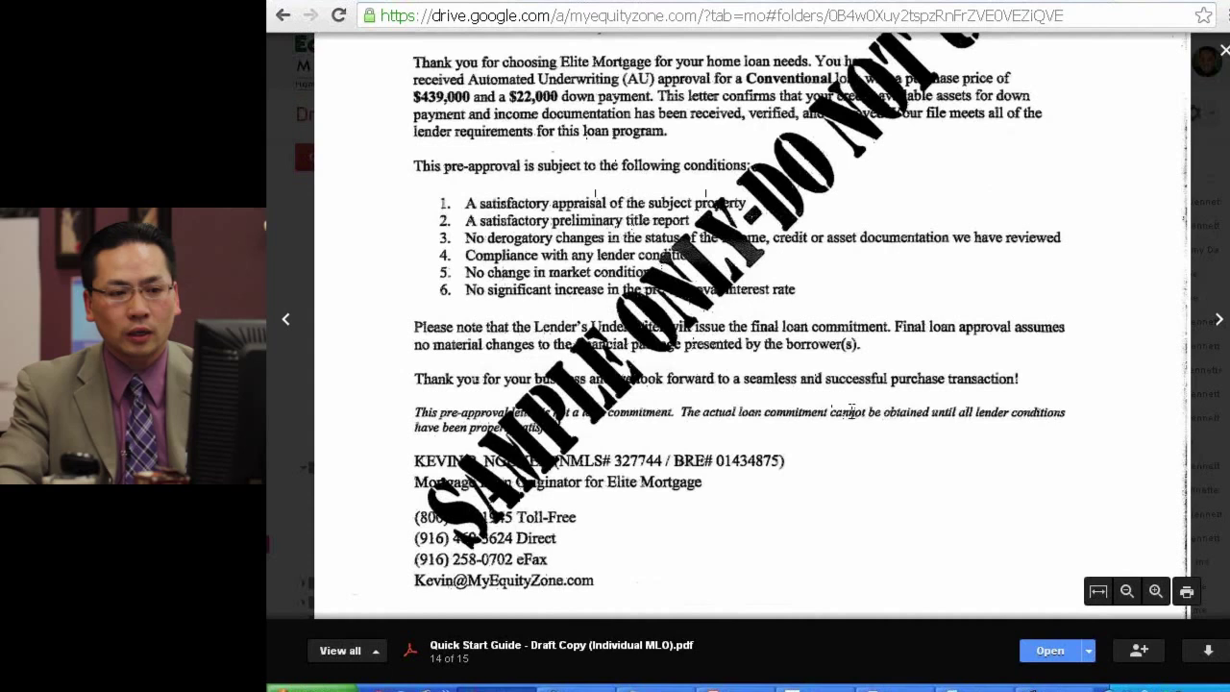
pyautogui.scroll(1, 832, 392)
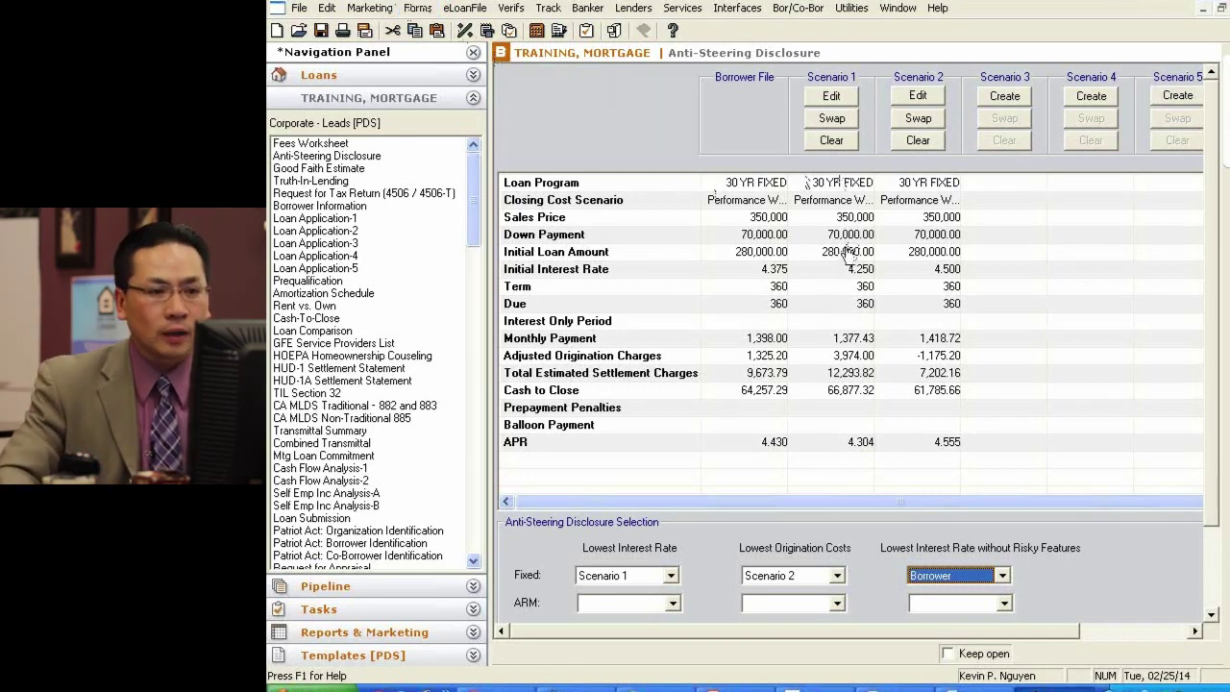
# Step: Choose Notice of Action Taken from Calyx Point's Forms menu
pyautogui.click(417, 8)
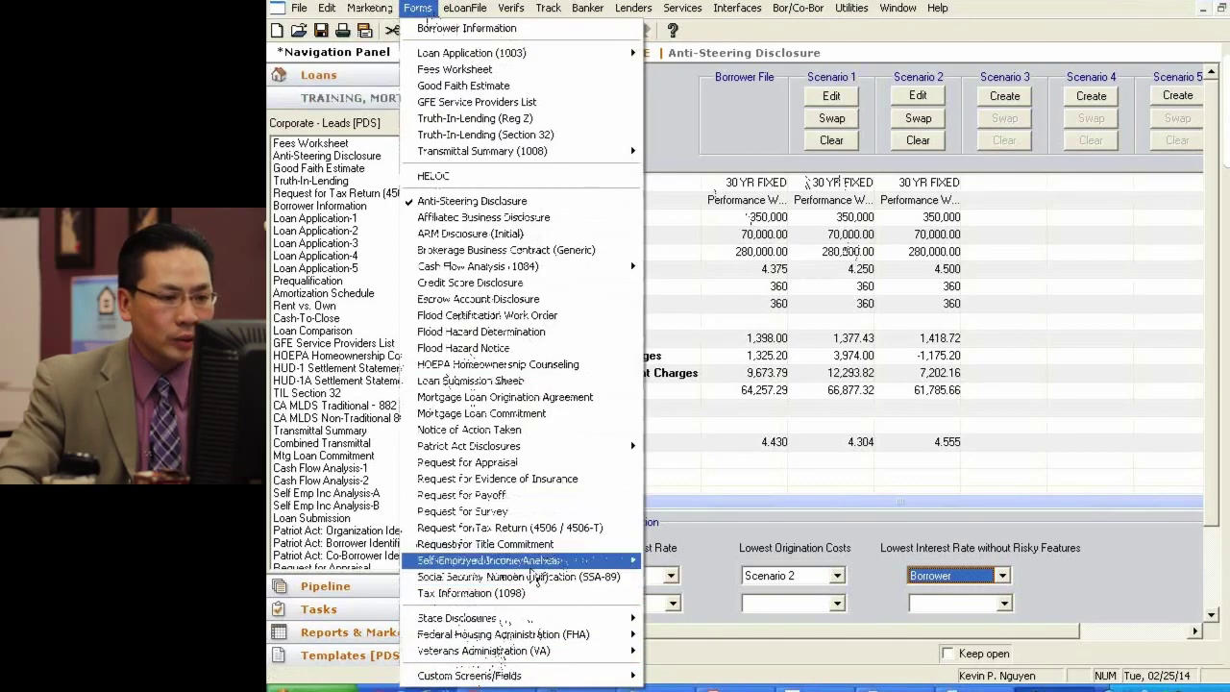
pyautogui.click(465, 429)
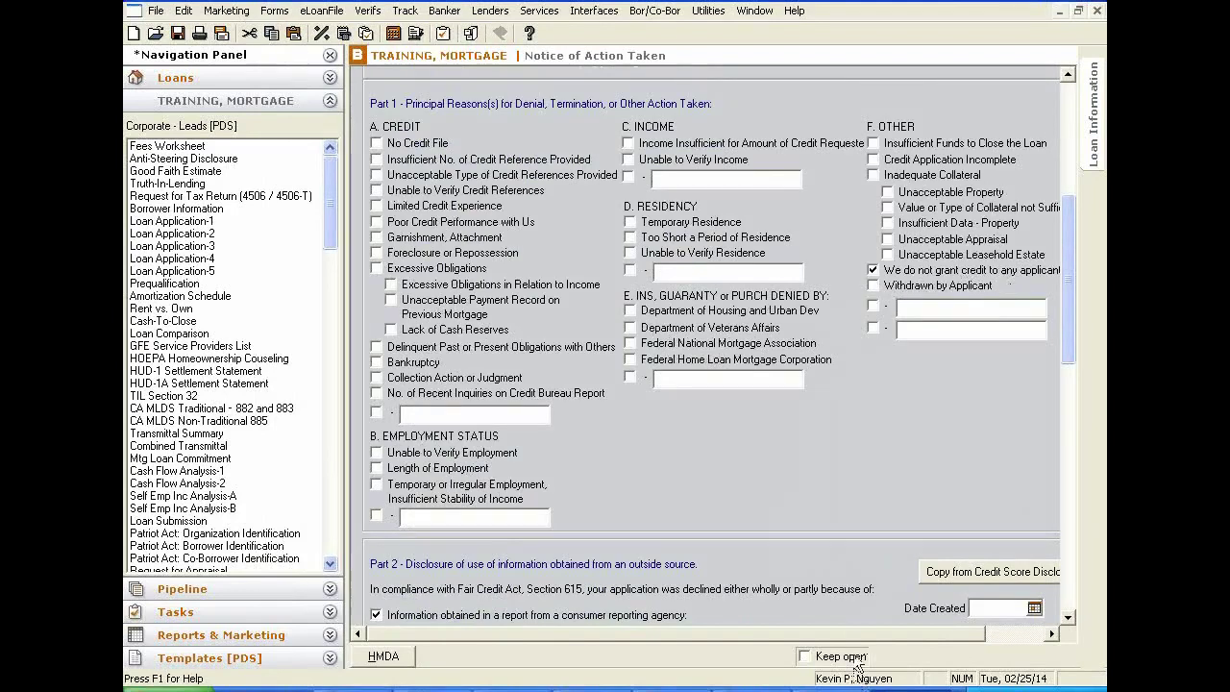
# Step: Check Excessive Obligations under A. Credit in Part 1 of the notice
pyautogui.click(1013, 634)
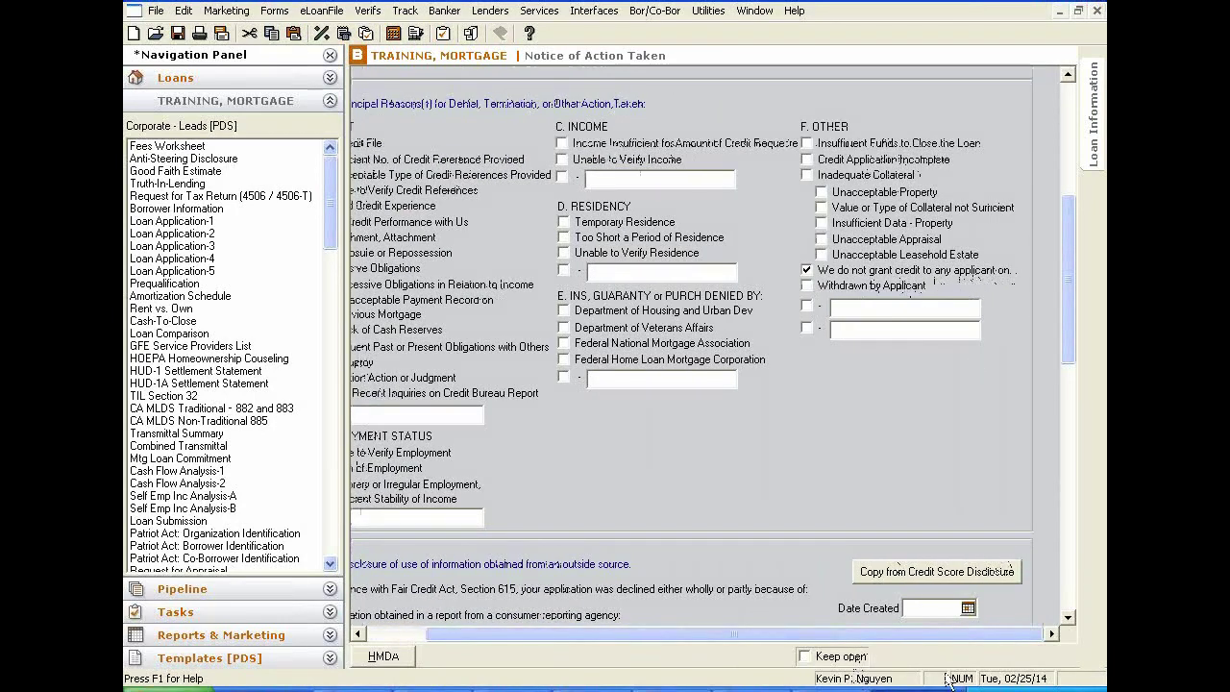
pyautogui.moveTo(951, 634); pyautogui.dragTo(891, 634)
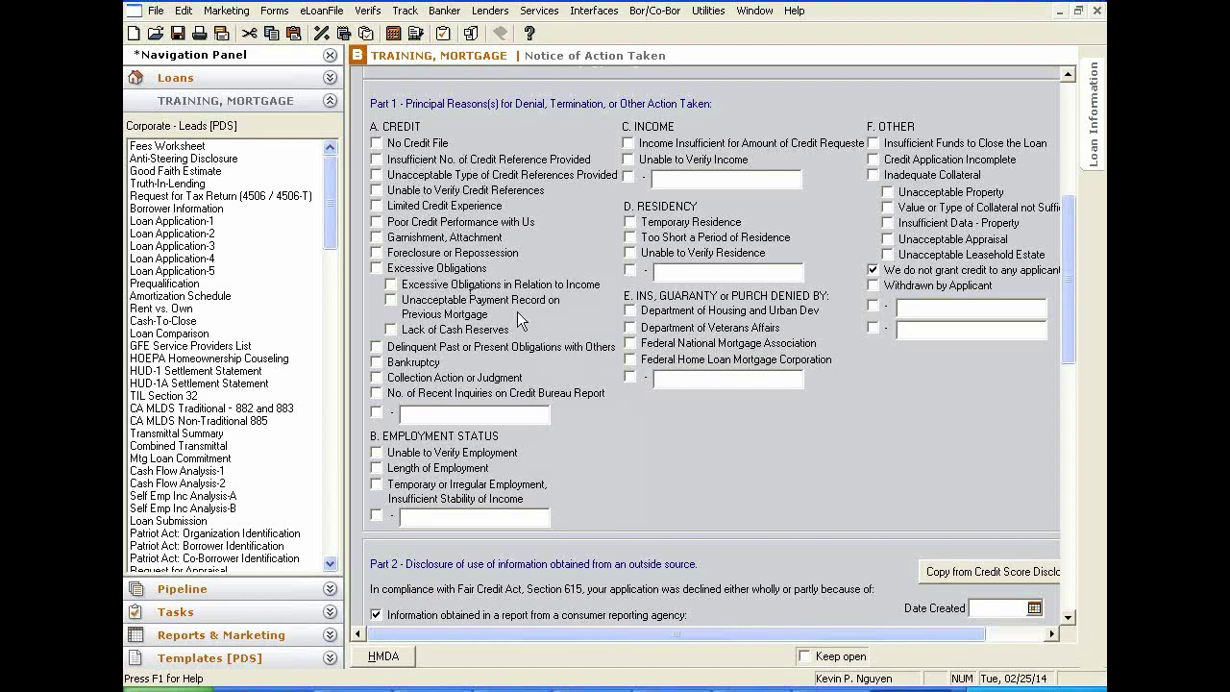
pyautogui.scroll(-3, 623, 423)
pyautogui.scroll(6, 622, 423)
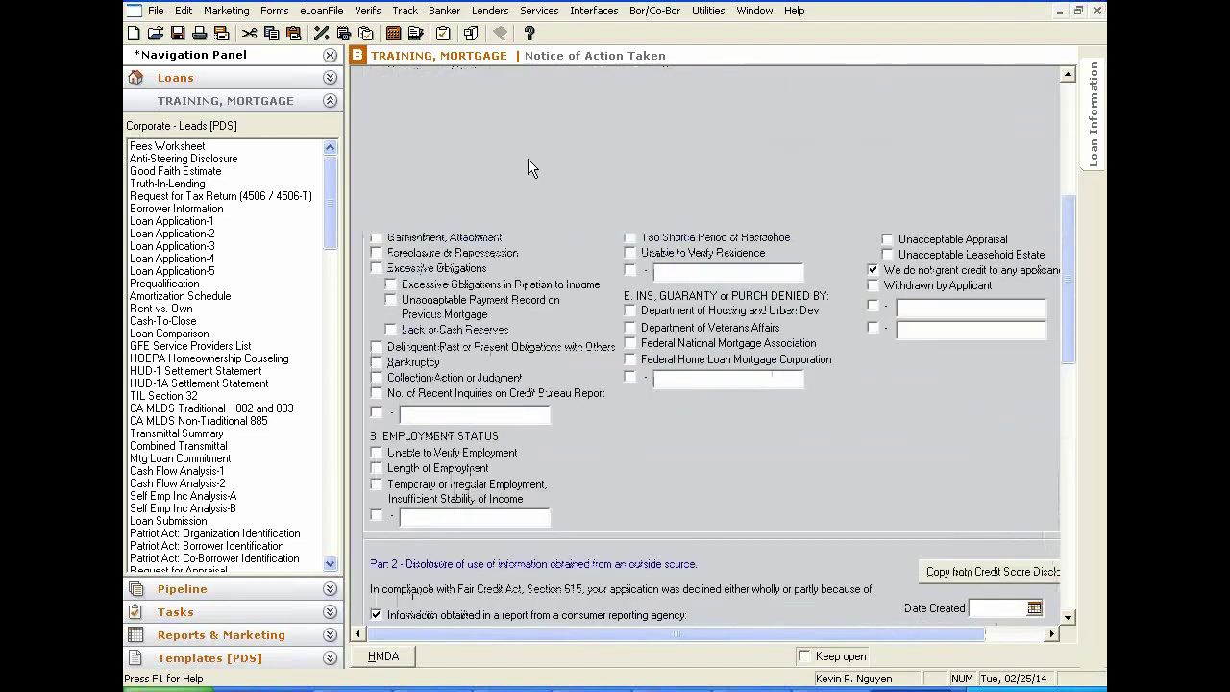
pyautogui.scroll(-3, 384, 381)
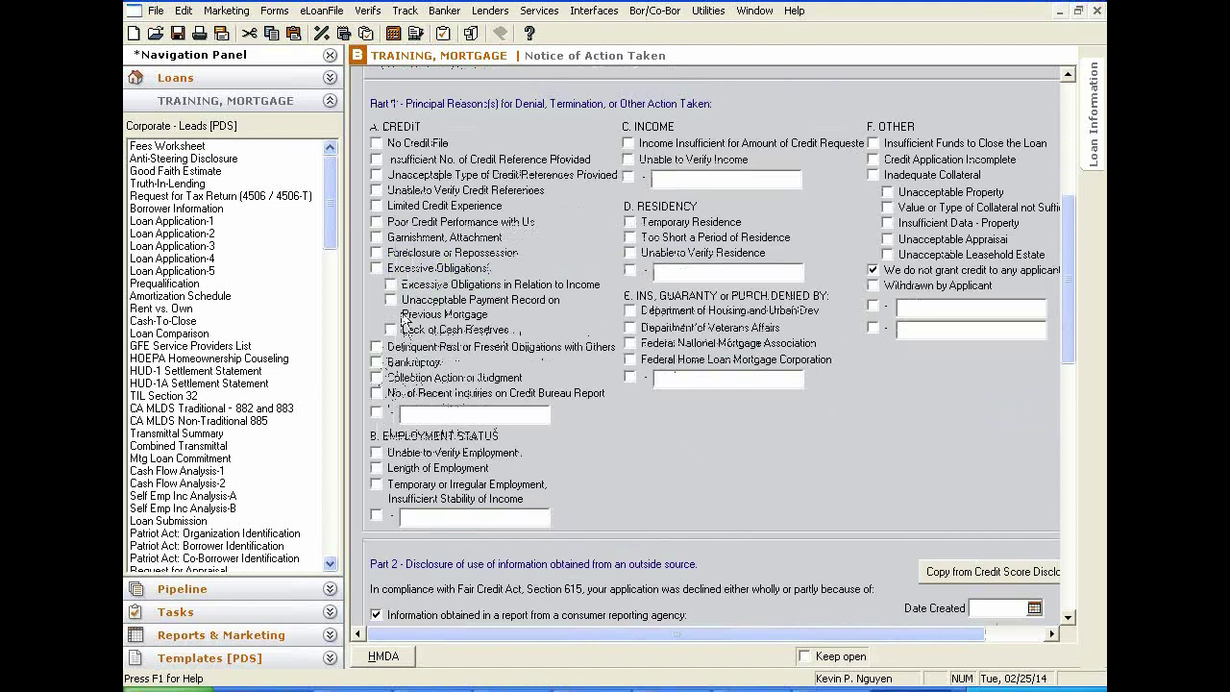
pyautogui.click(381, 269)
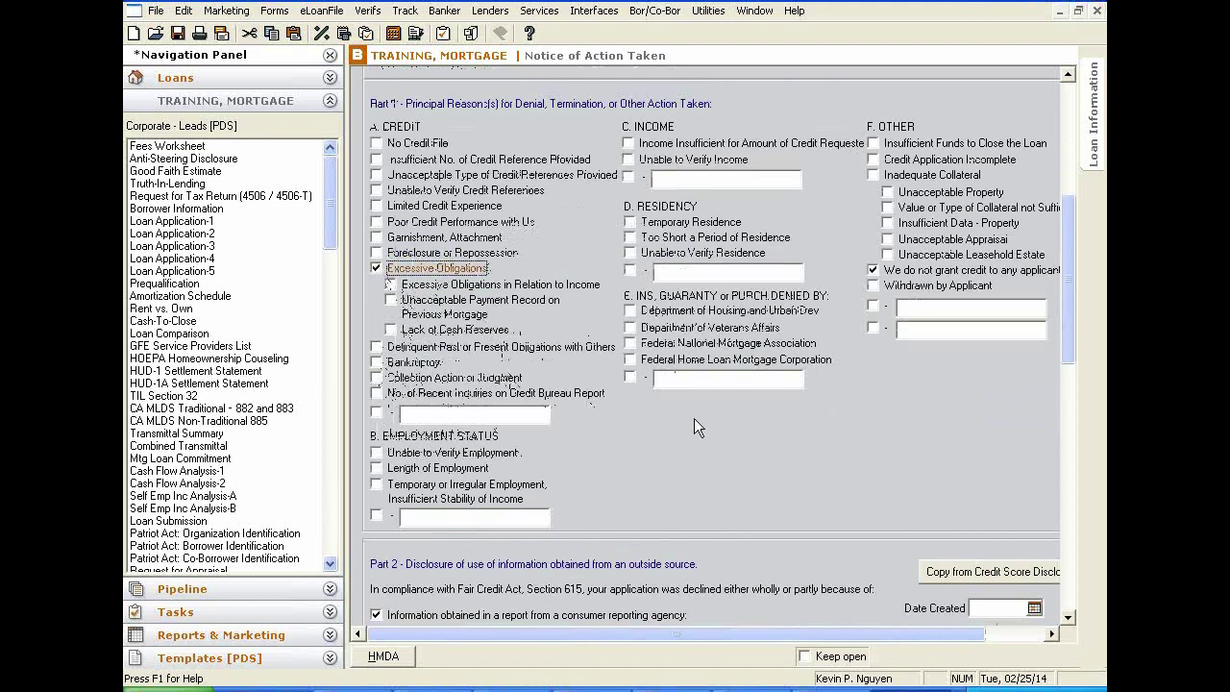
pyautogui.scroll(-9, 673, 442)
pyautogui.scroll(3, 653, 408)
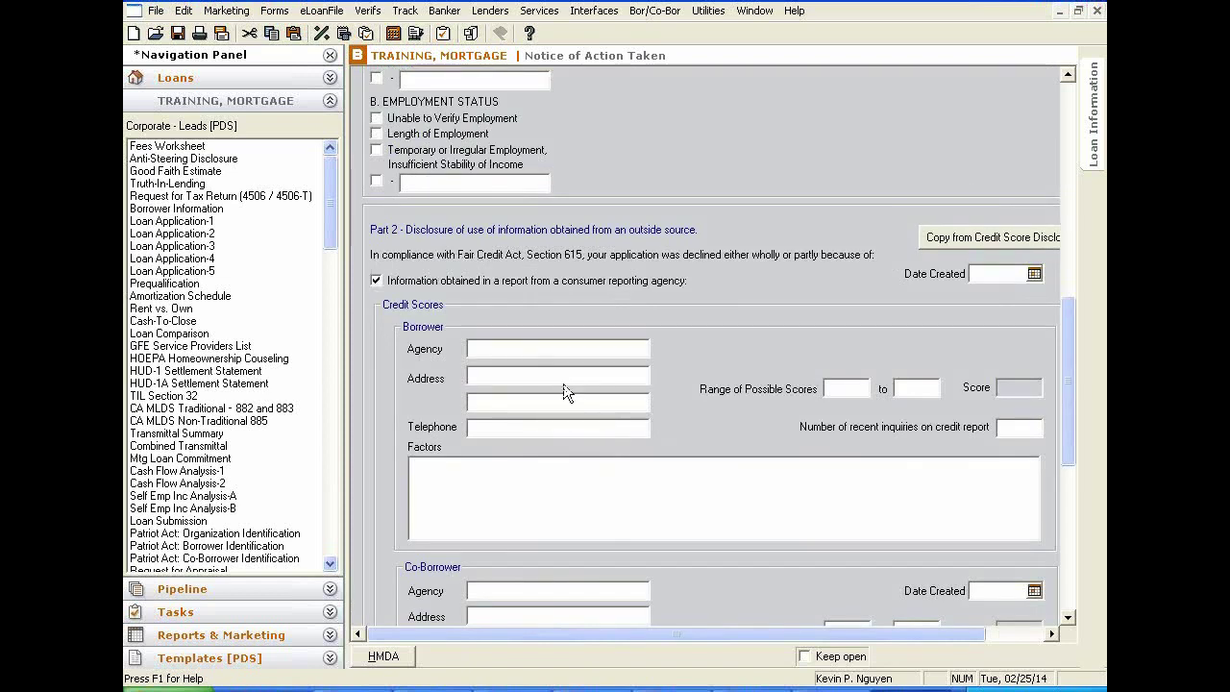
# Step: Copy the borrower's TransUnion credit score into the disclosure, dated 02/25/2014
pyautogui.click(1046, 240)
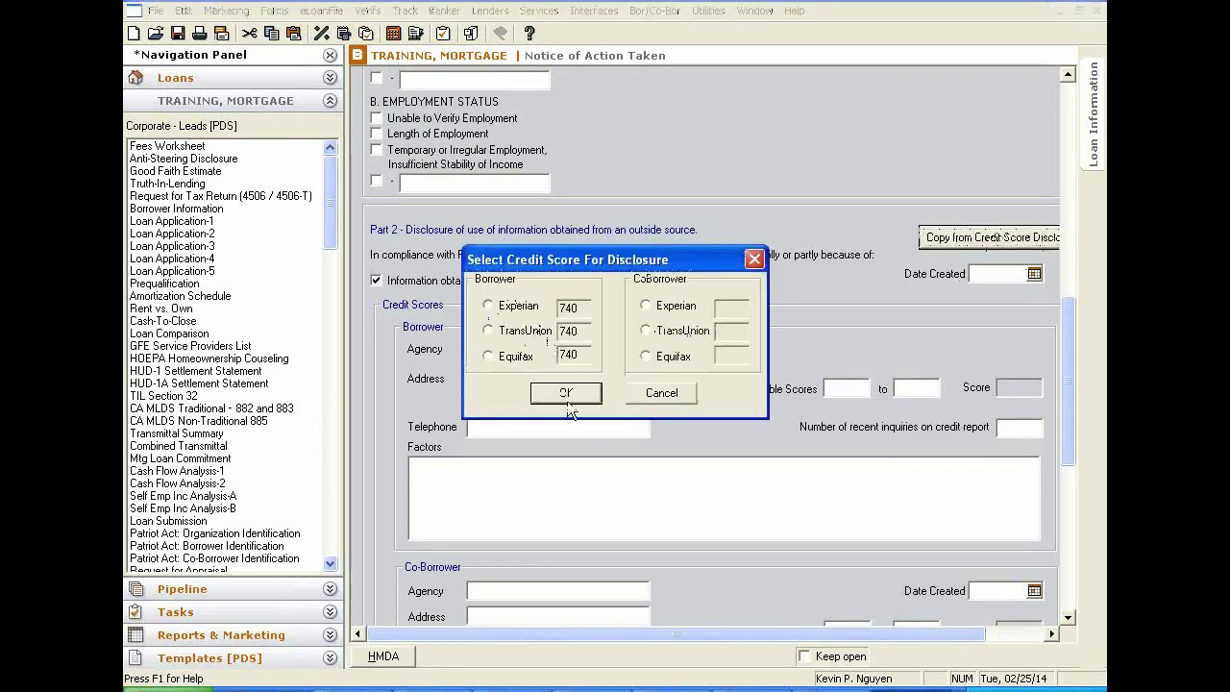
pyautogui.click(488, 329)
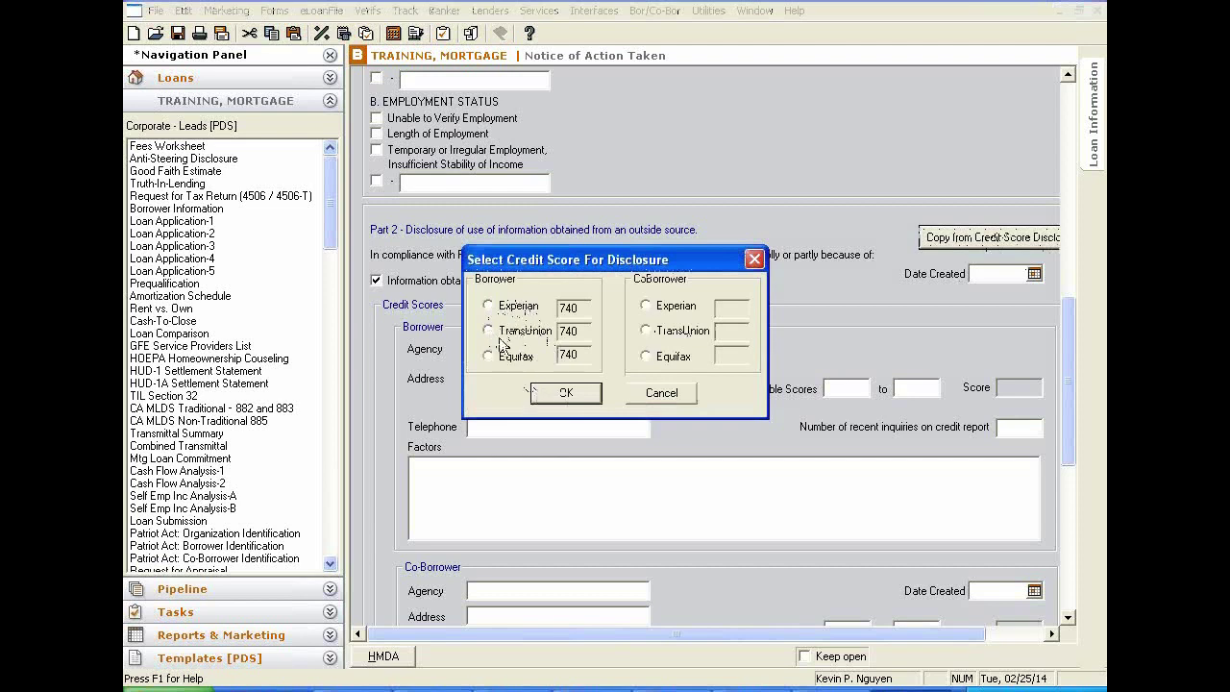
pyautogui.click(565, 394)
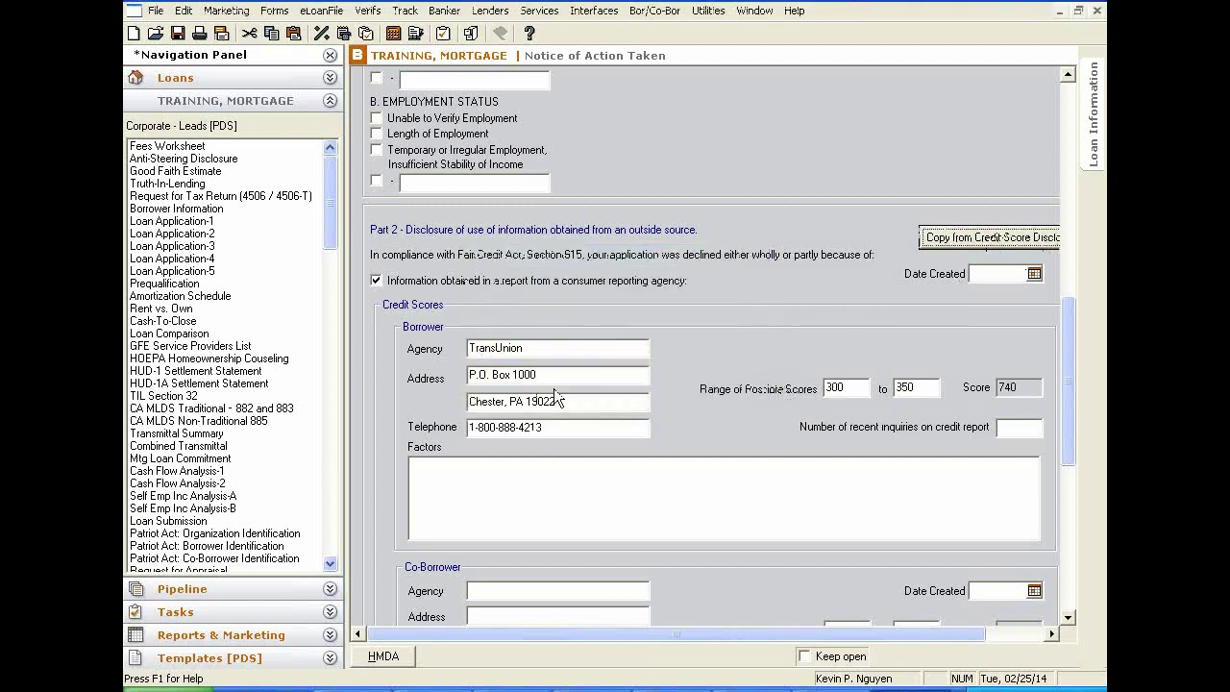
pyautogui.click(1034, 274)
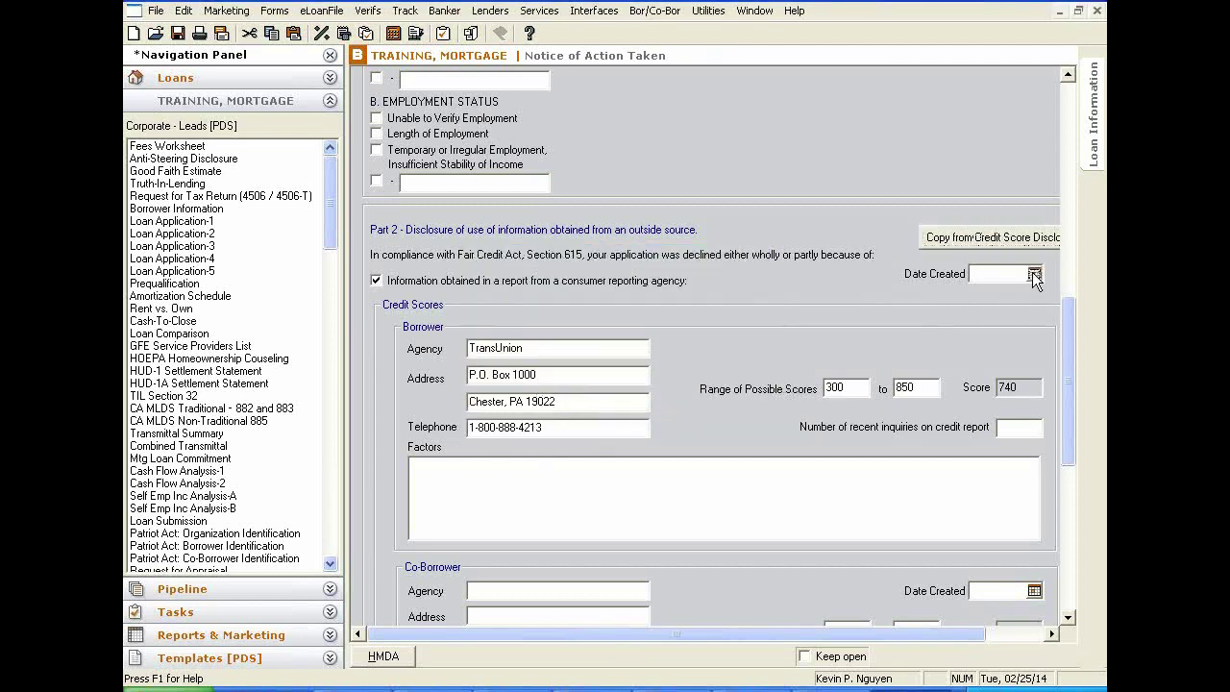
pyautogui.click(1038, 423)
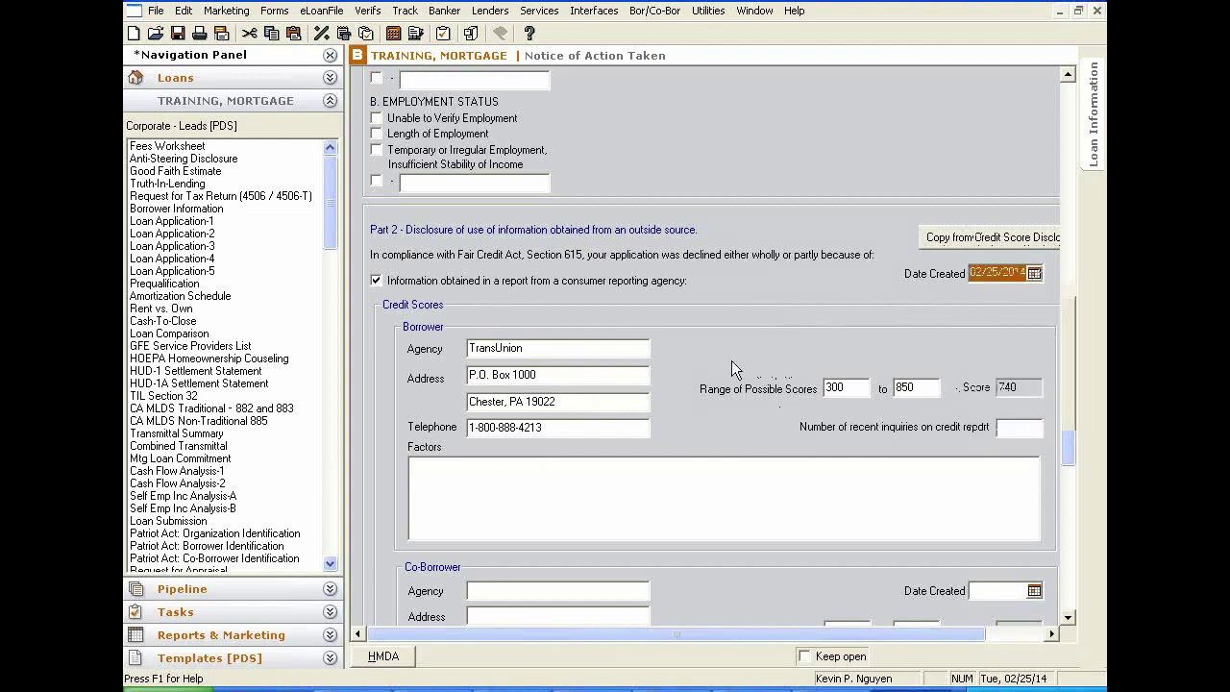
# Step: Mark the letter E-Mailed on 02/25/2014 and enter YOUR NAME as completed by
pyautogui.scroll(-5, 729, 351)
pyautogui.scroll(2, 644, 350)
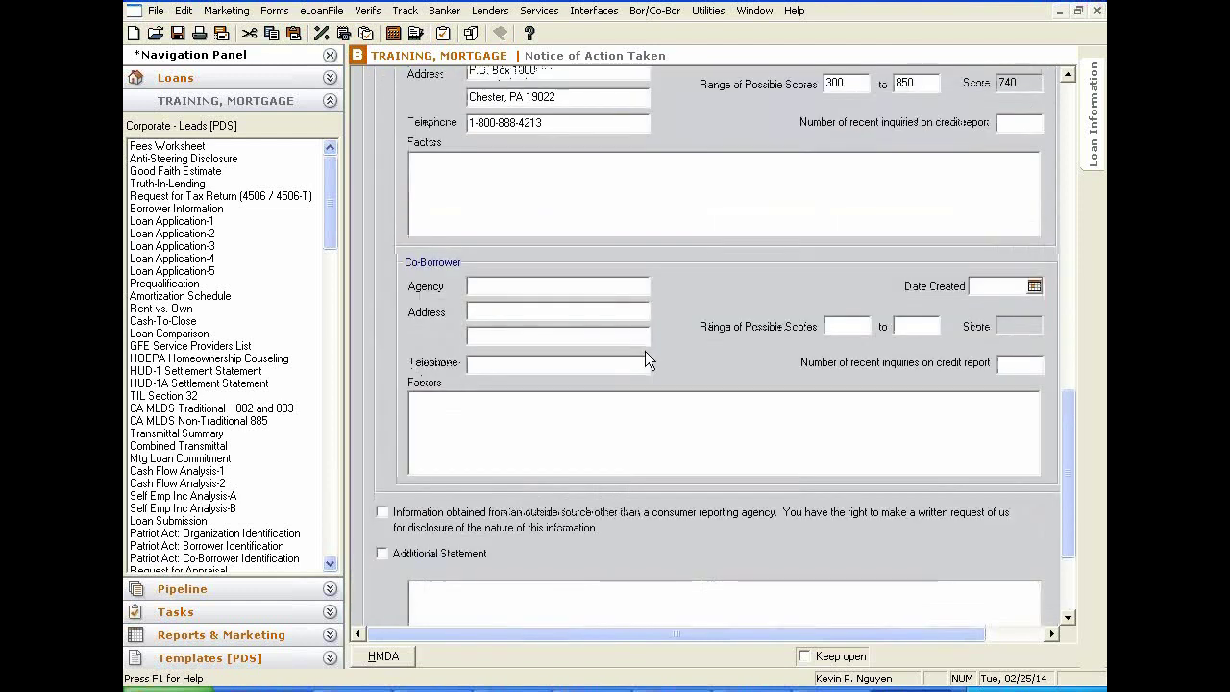
pyautogui.scroll(-3, 763, 498)
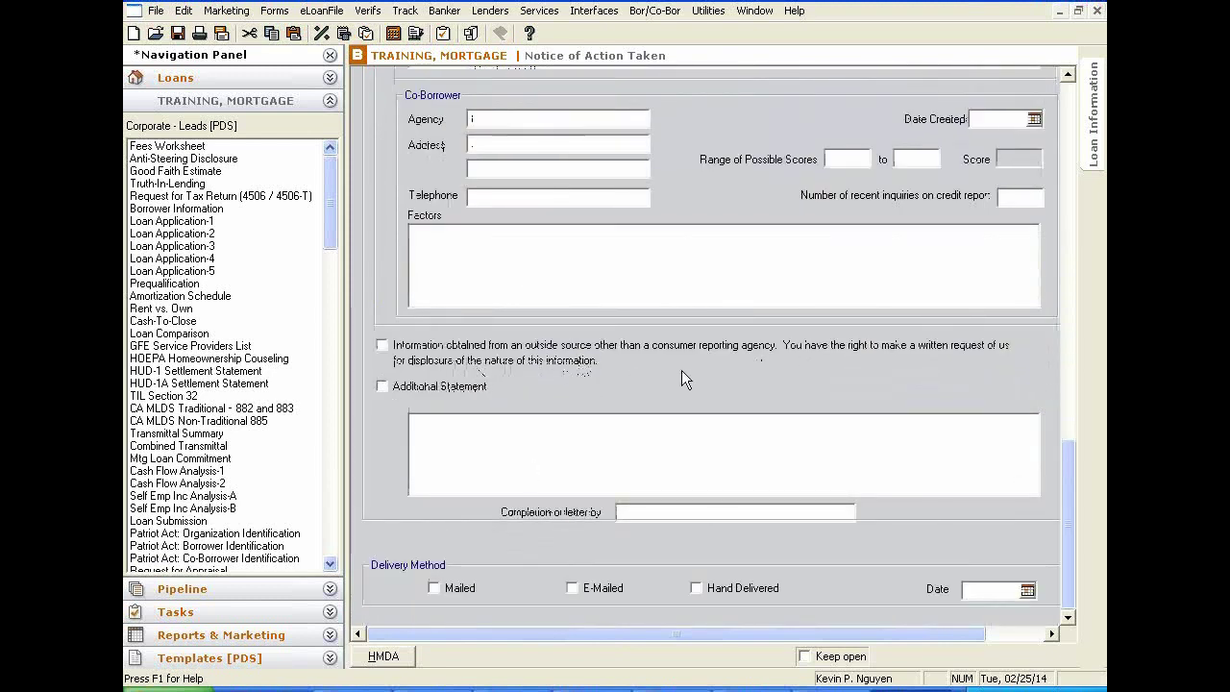
pyautogui.click(574, 588)
pyautogui.click(1026, 590)
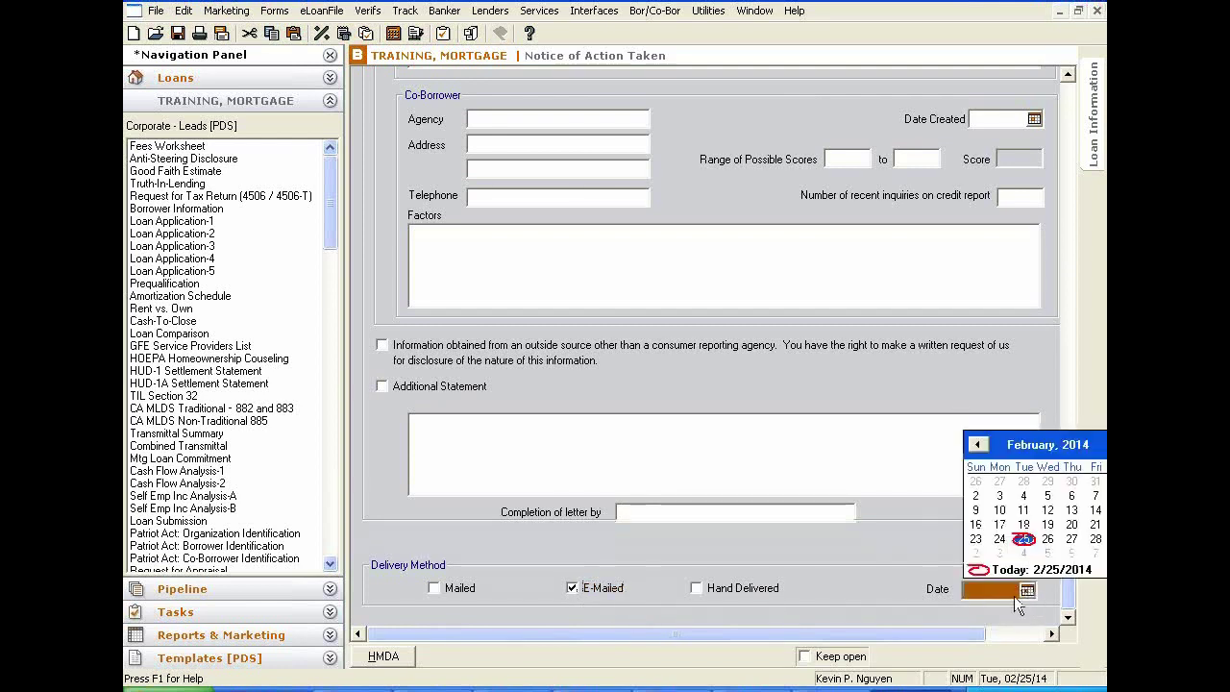
pyautogui.click(1027, 574)
pyautogui.click(772, 514)
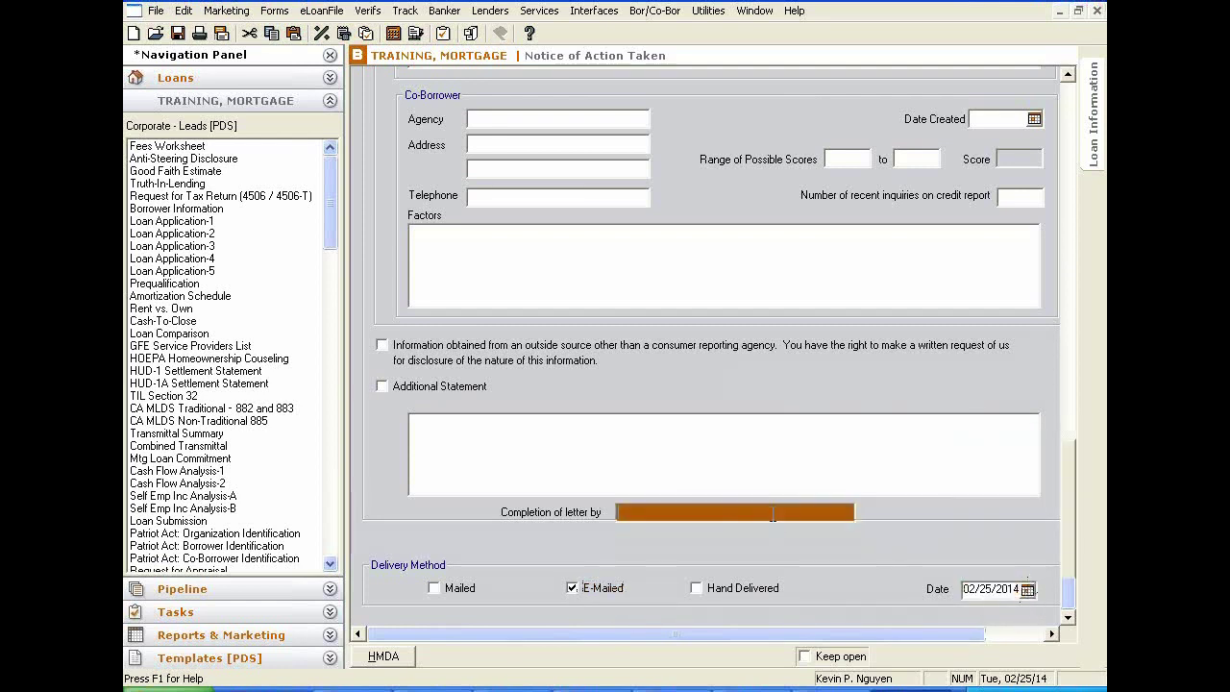
pyautogui.write('YOUR NAME')
pyautogui.press('capslock')
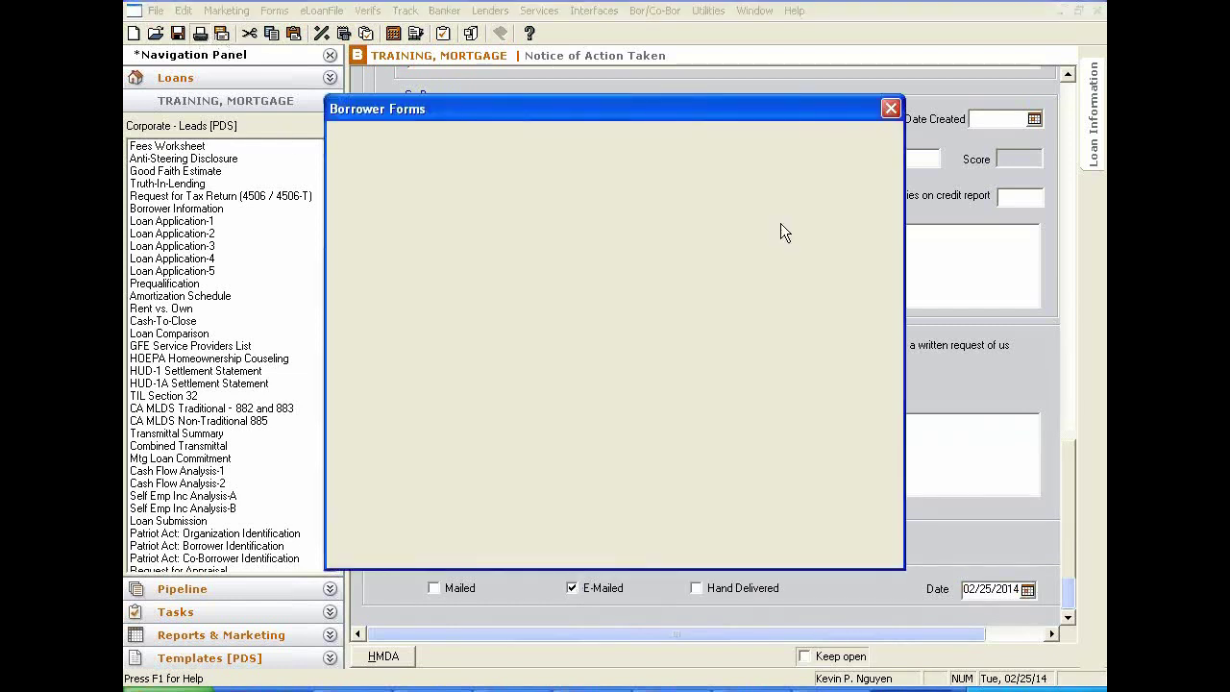
pyautogui.click(742, 431)
pyautogui.click(745, 462)
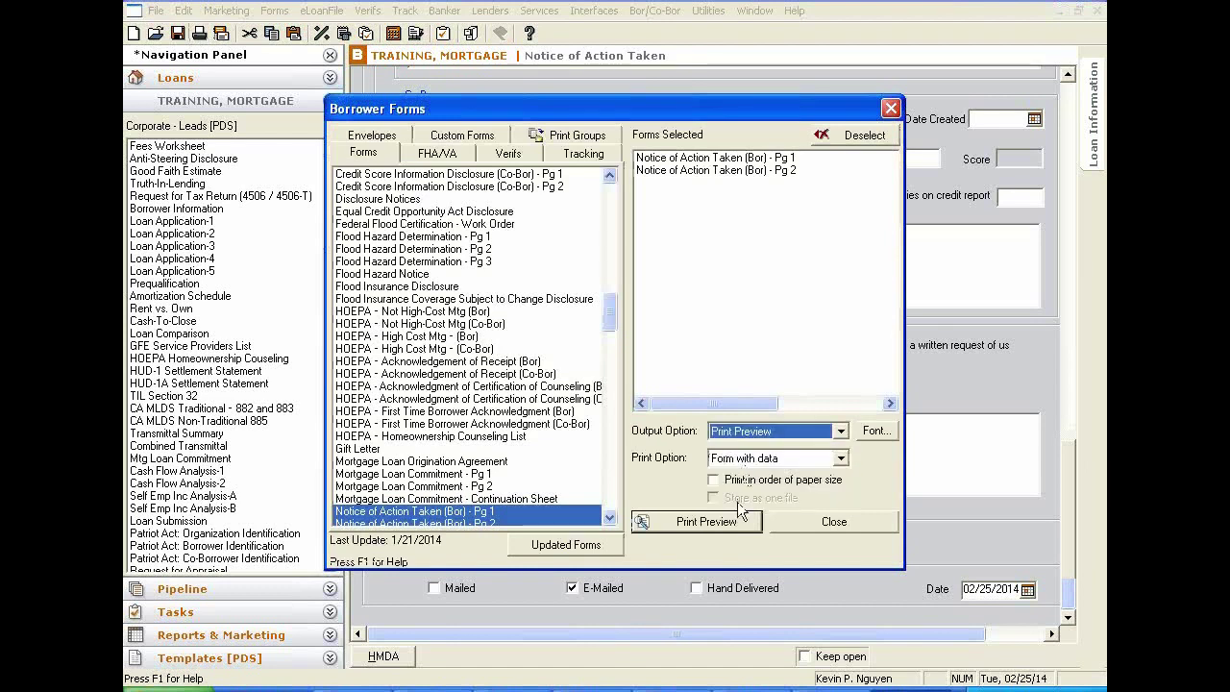
pyautogui.click(740, 528)
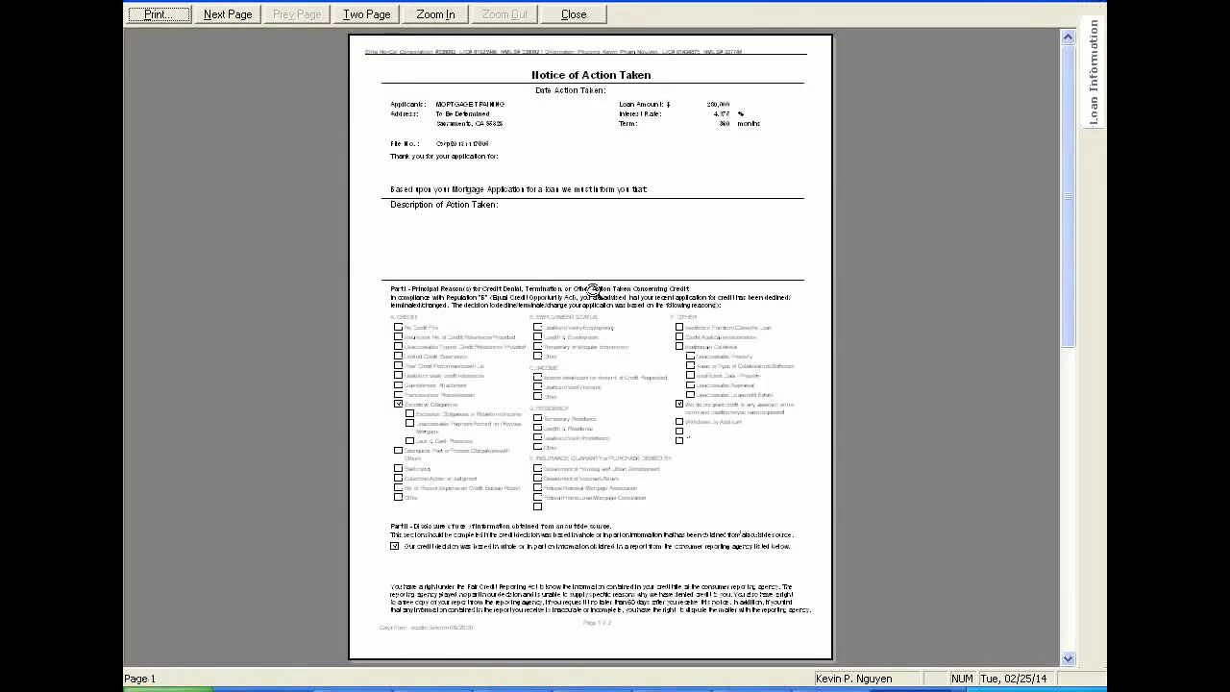
pyautogui.click(588, 275)
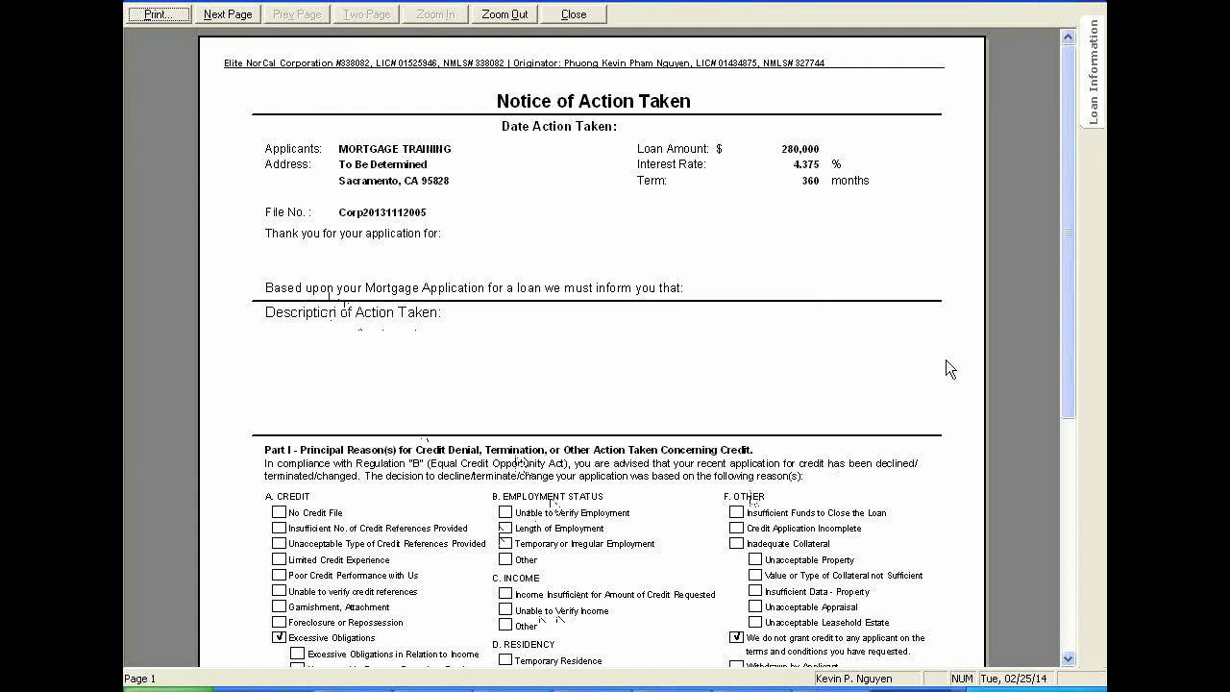
pyautogui.moveTo(1061, 221); pyautogui.dragTo(1068, 316)
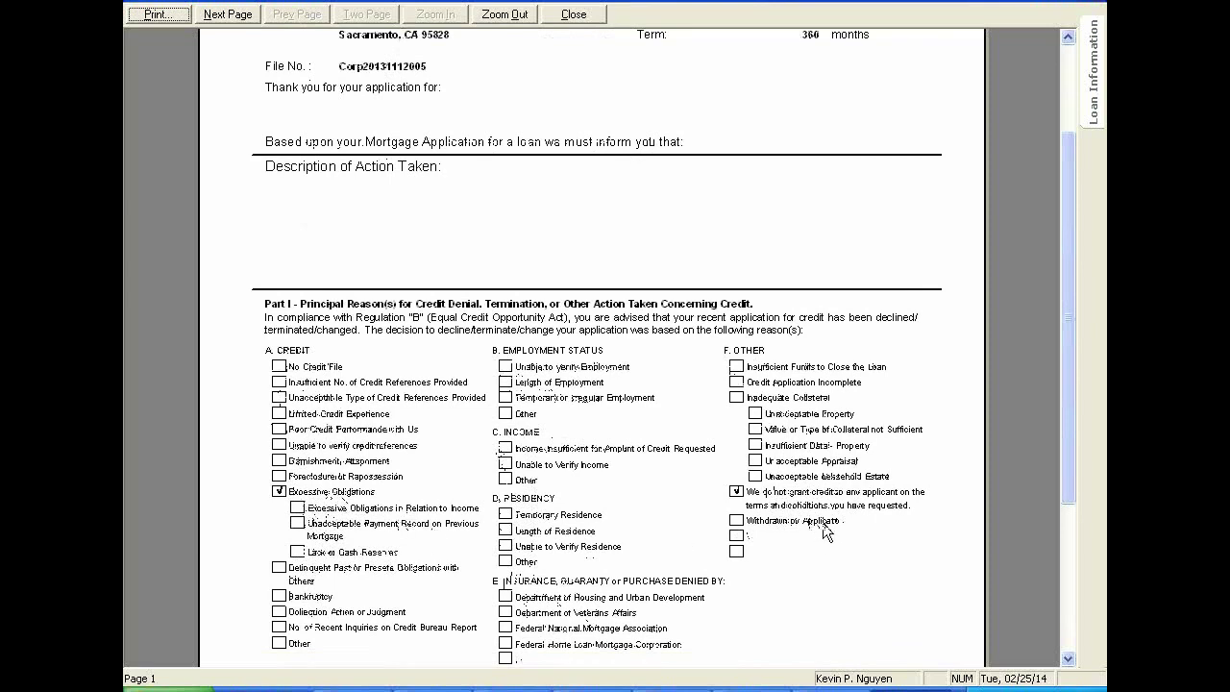
pyautogui.moveTo(1071, 451); pyautogui.dragTo(1063, 365)
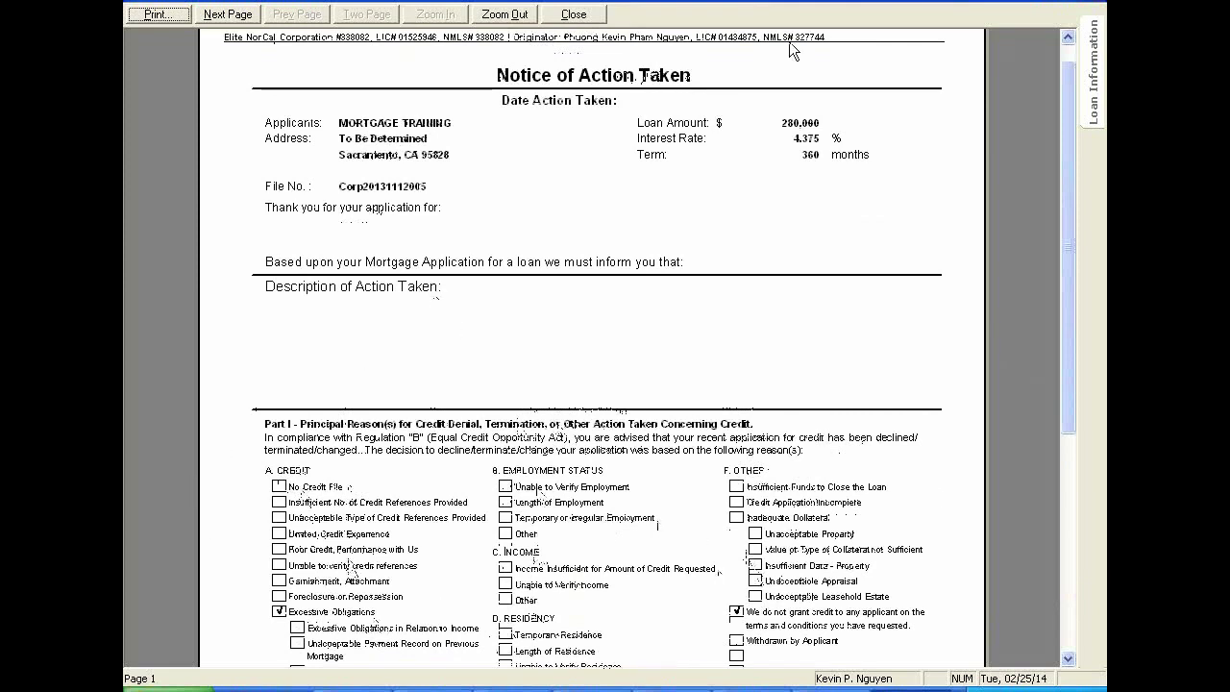
pyautogui.click(572, 14)
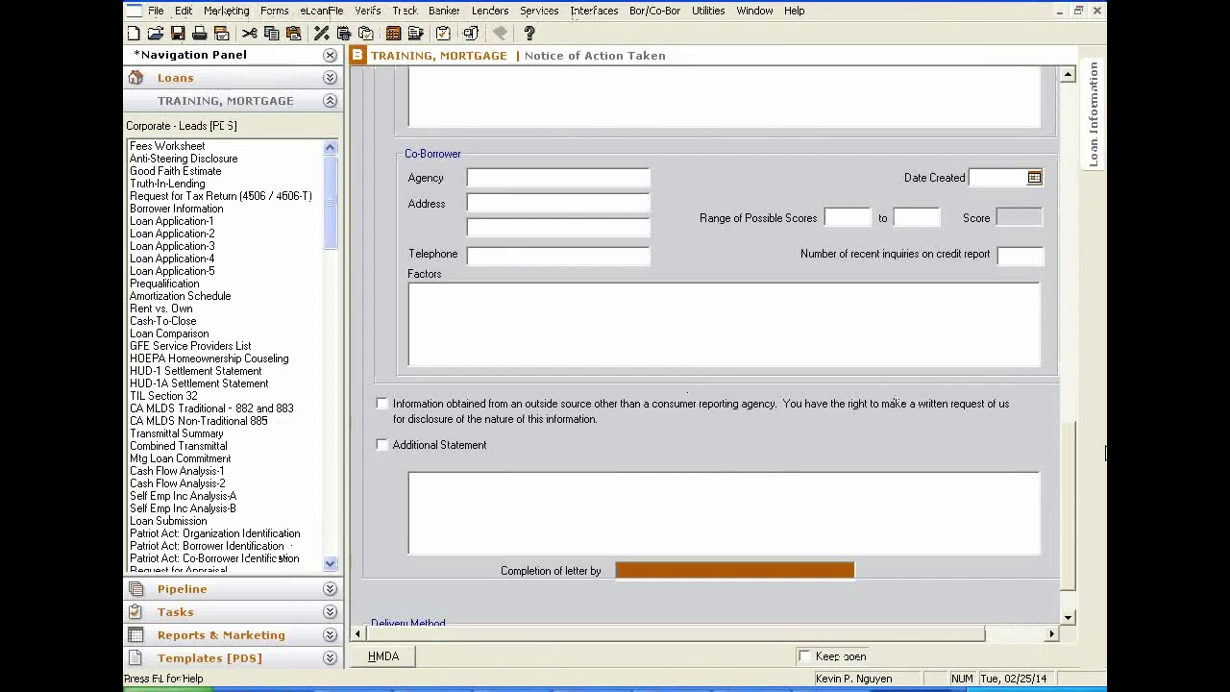
# Step: Set the notice type to Notice of Credit Denial and HMDA action to Application withdrawn
pyautogui.moveTo(1075, 481); pyautogui.dragTo(1057, 202)
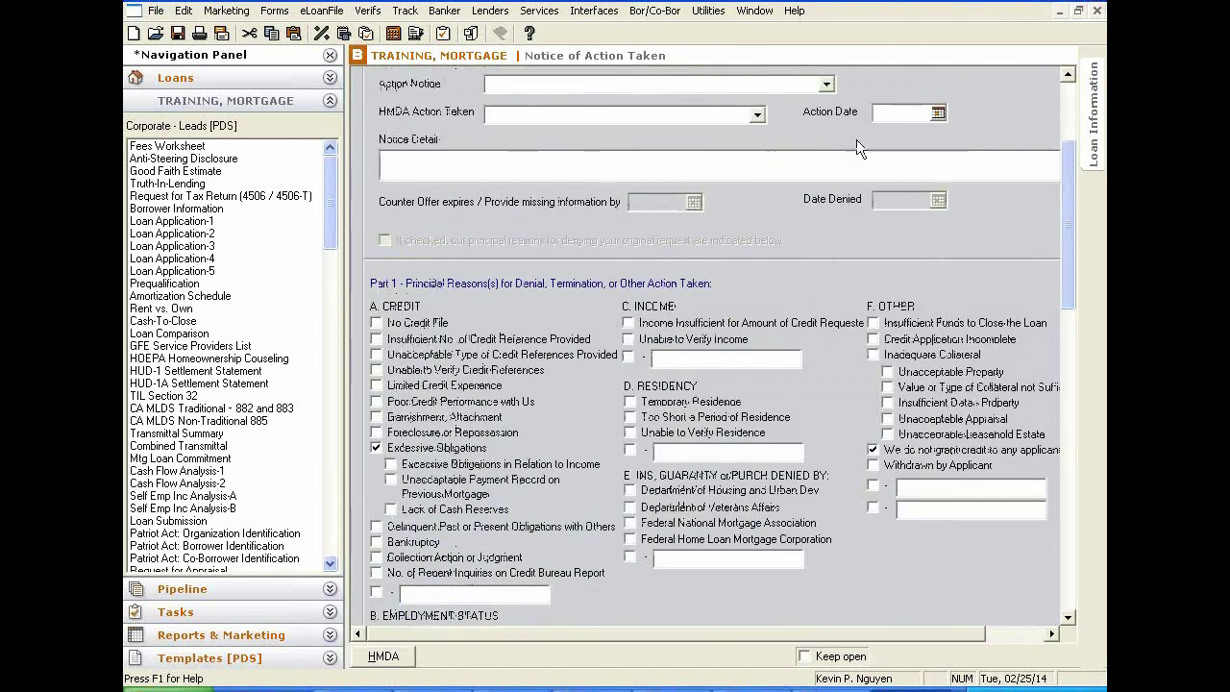
pyautogui.moveTo(1073, 169); pyautogui.dragTo(1069, 106)
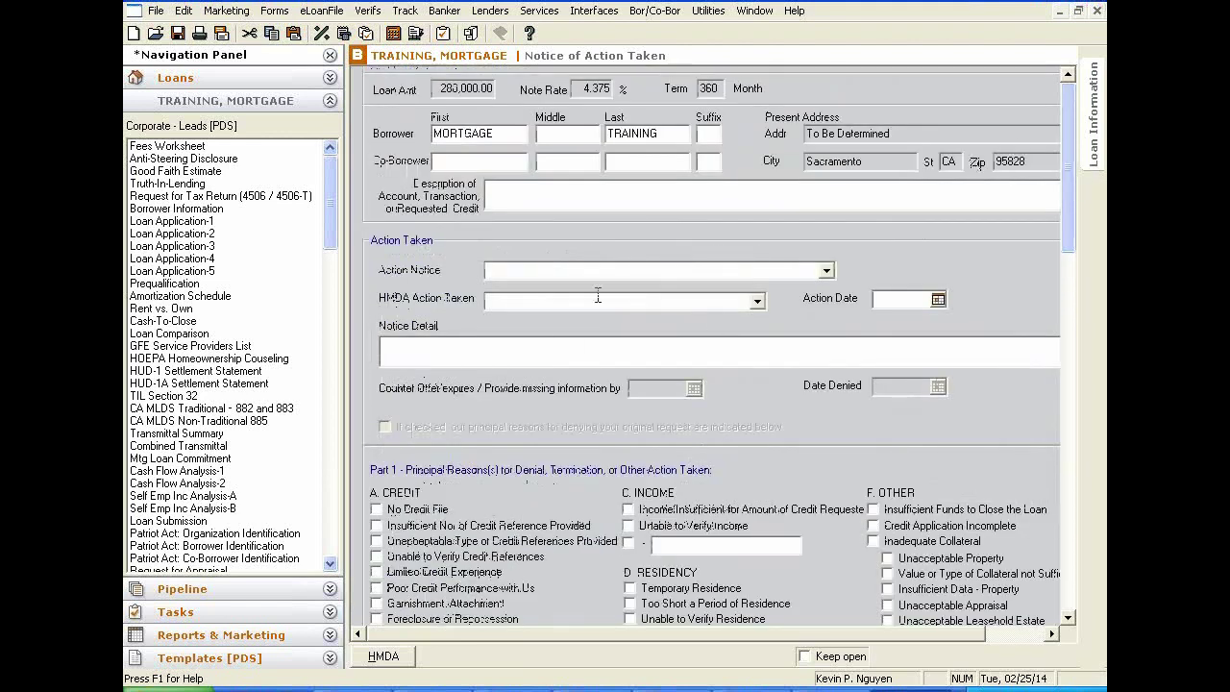
pyautogui.click(826, 271)
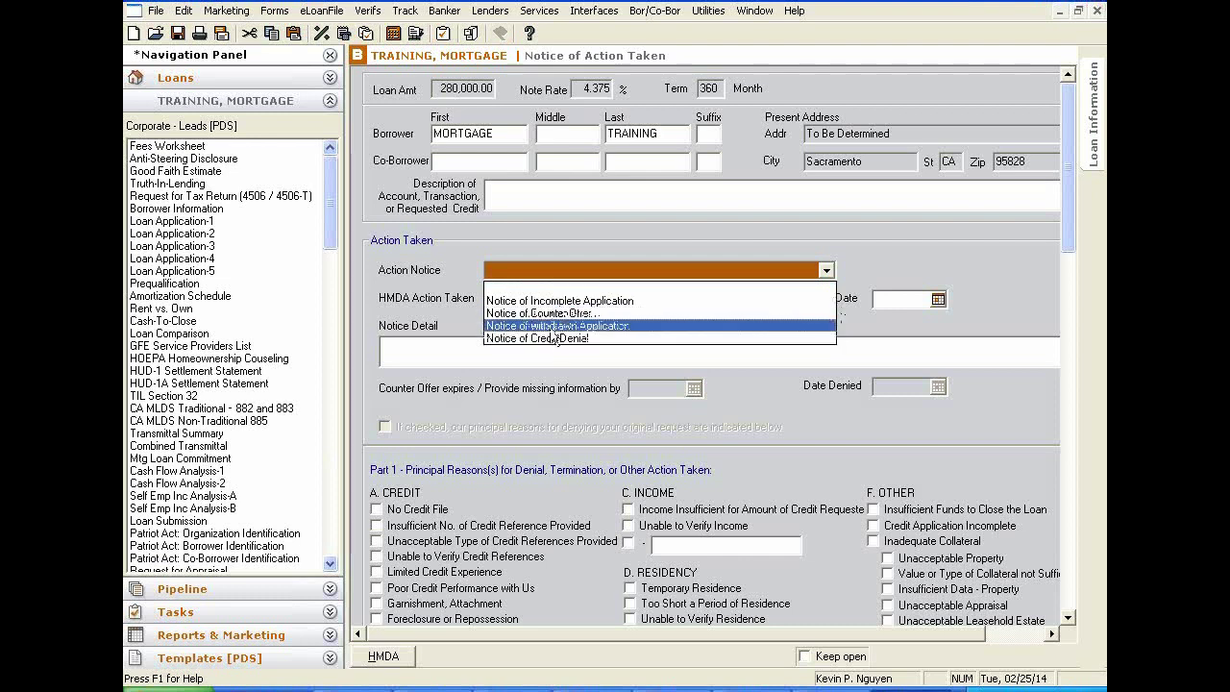
pyautogui.click(549, 337)
pyautogui.click(757, 301)
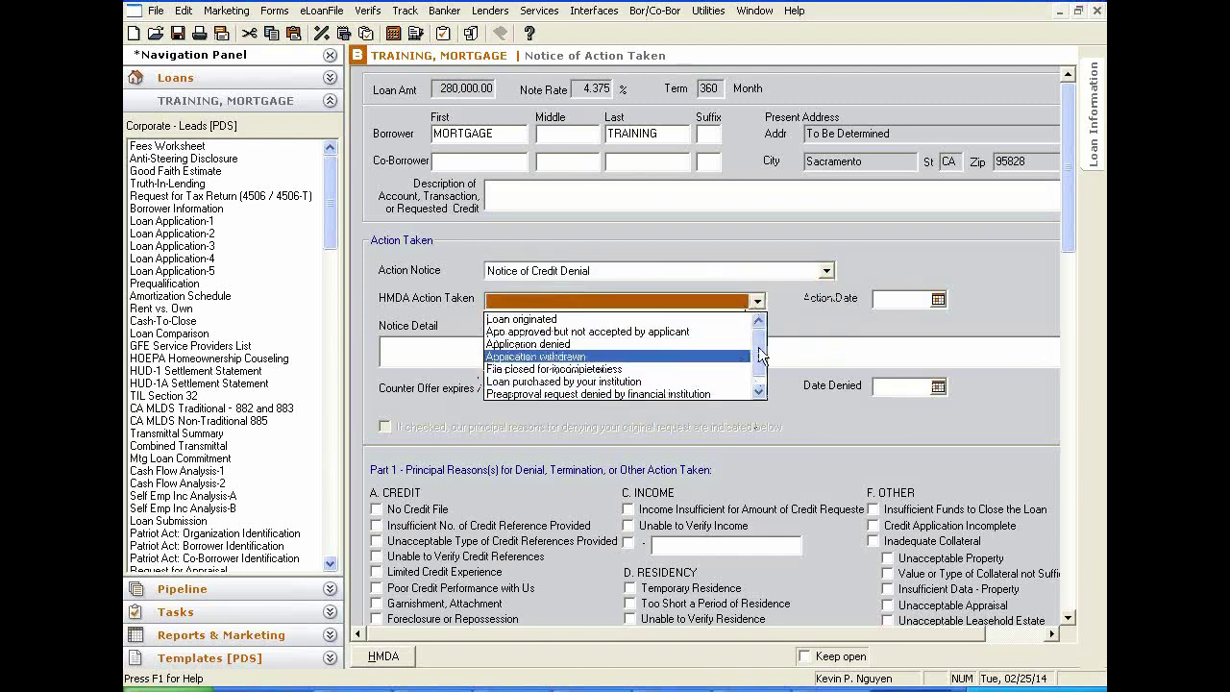
pyautogui.scroll(-1, 754, 356)
pyautogui.scroll(1, 754, 351)
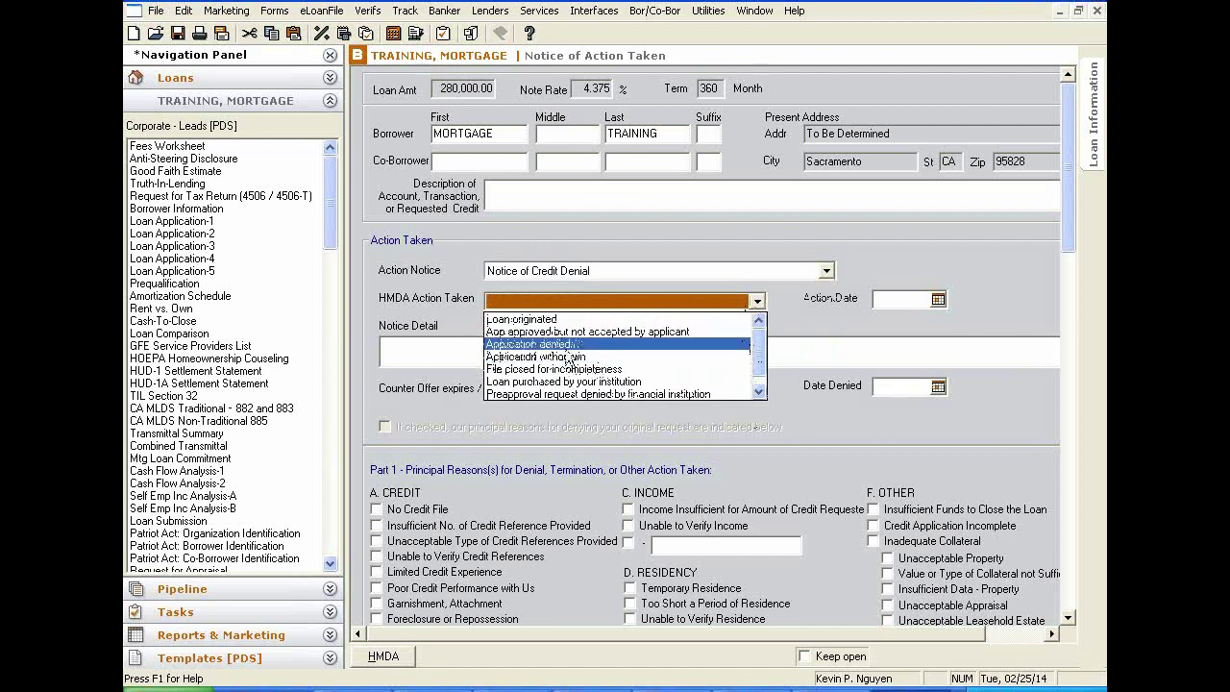
pyautogui.click(569, 356)
# Step: Set Action Date and Date Denied to 02/25/2014 and enter BORROWER CANCELLED as notice detail
pyautogui.click(764, 349)
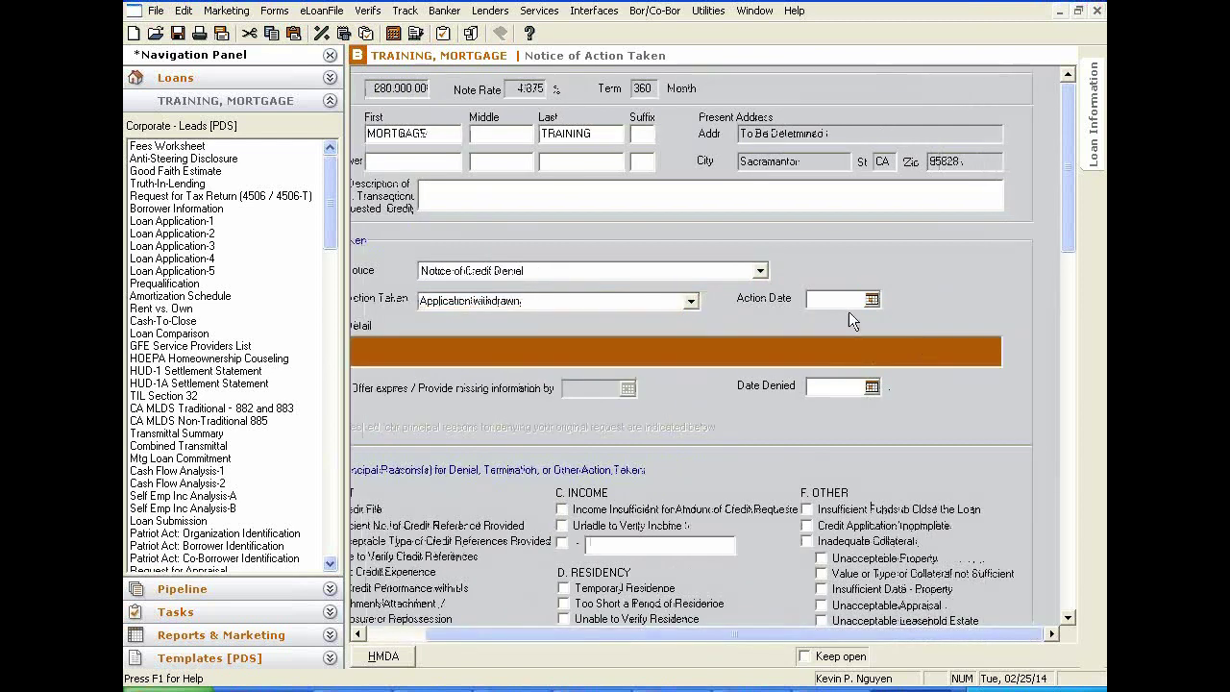
pyautogui.click(871, 299)
pyautogui.click(886, 449)
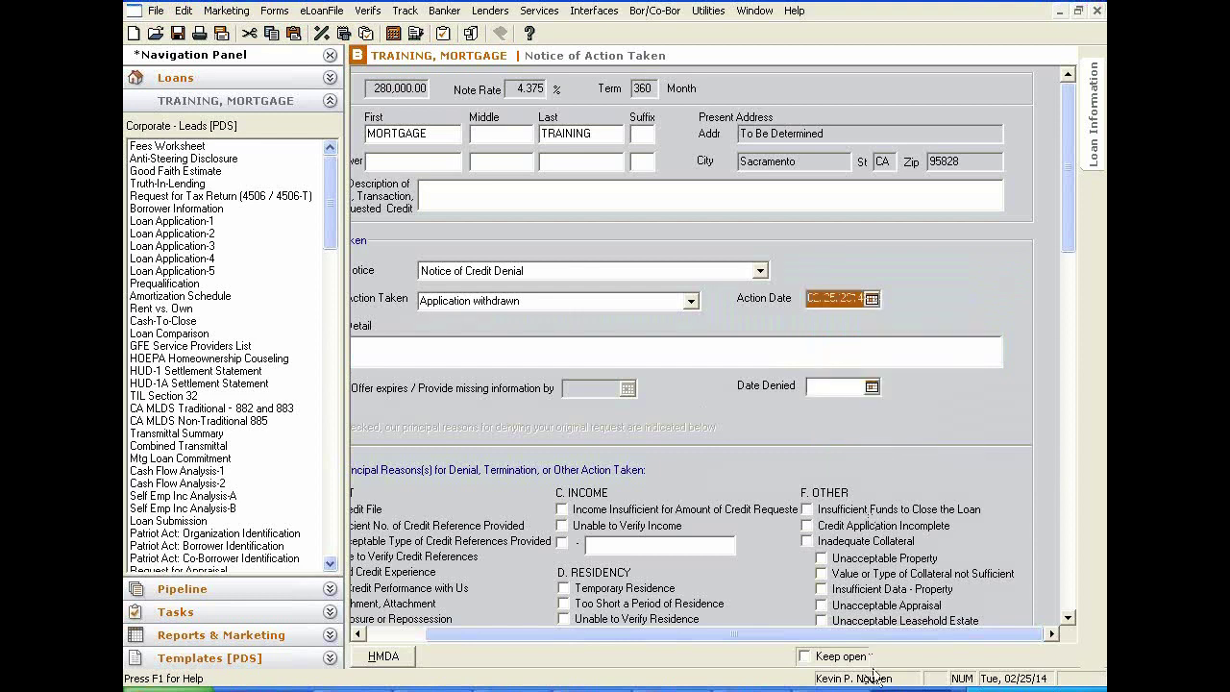
pyautogui.click(453, 348)
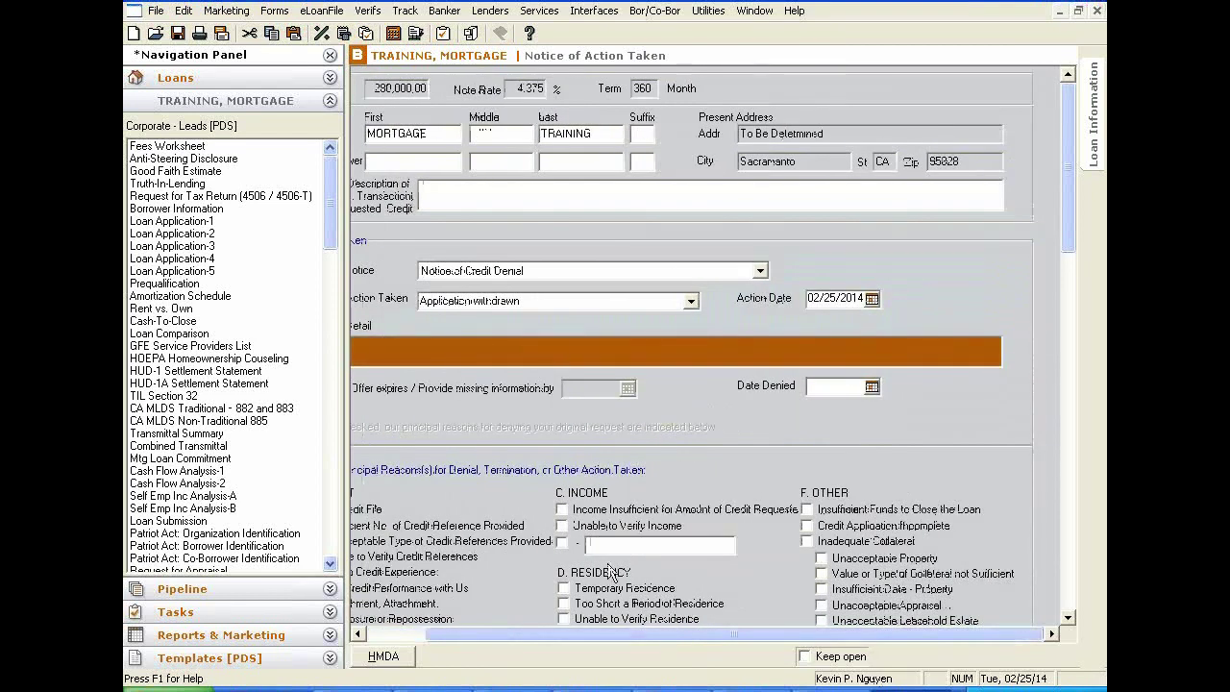
pyautogui.moveTo(684, 632); pyautogui.dragTo(625, 632)
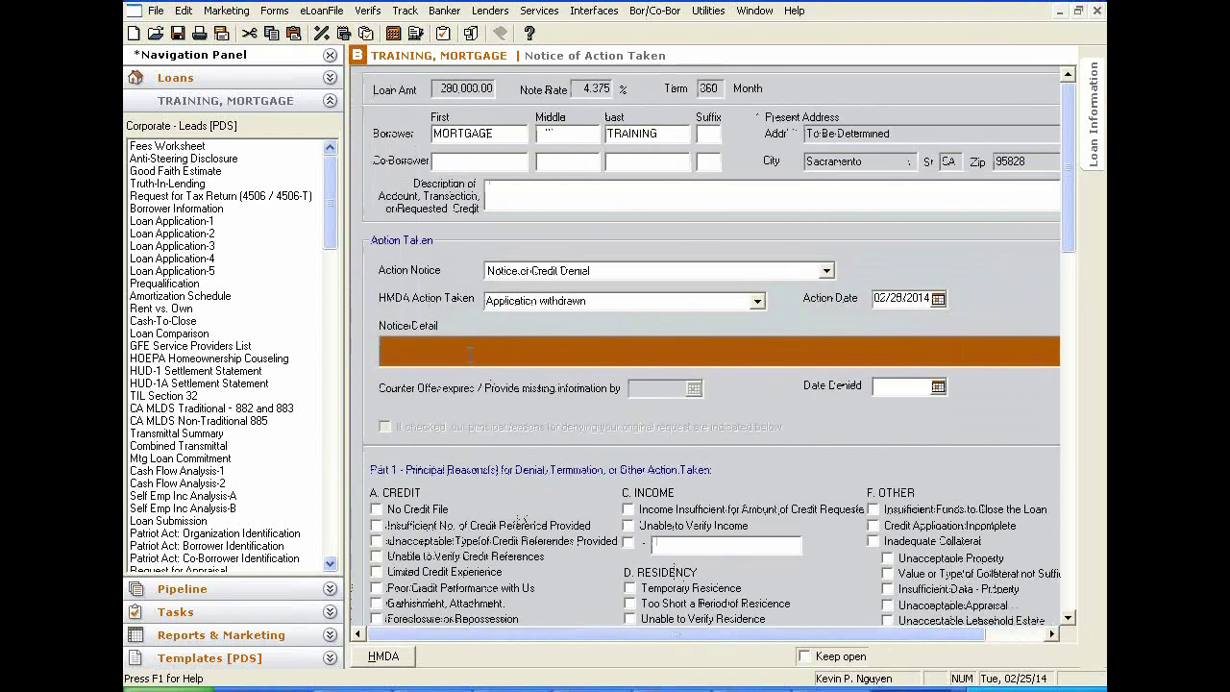
pyautogui.press('capslock')
pyautogui.write('BORROWER')
pyautogui.click(937, 386)
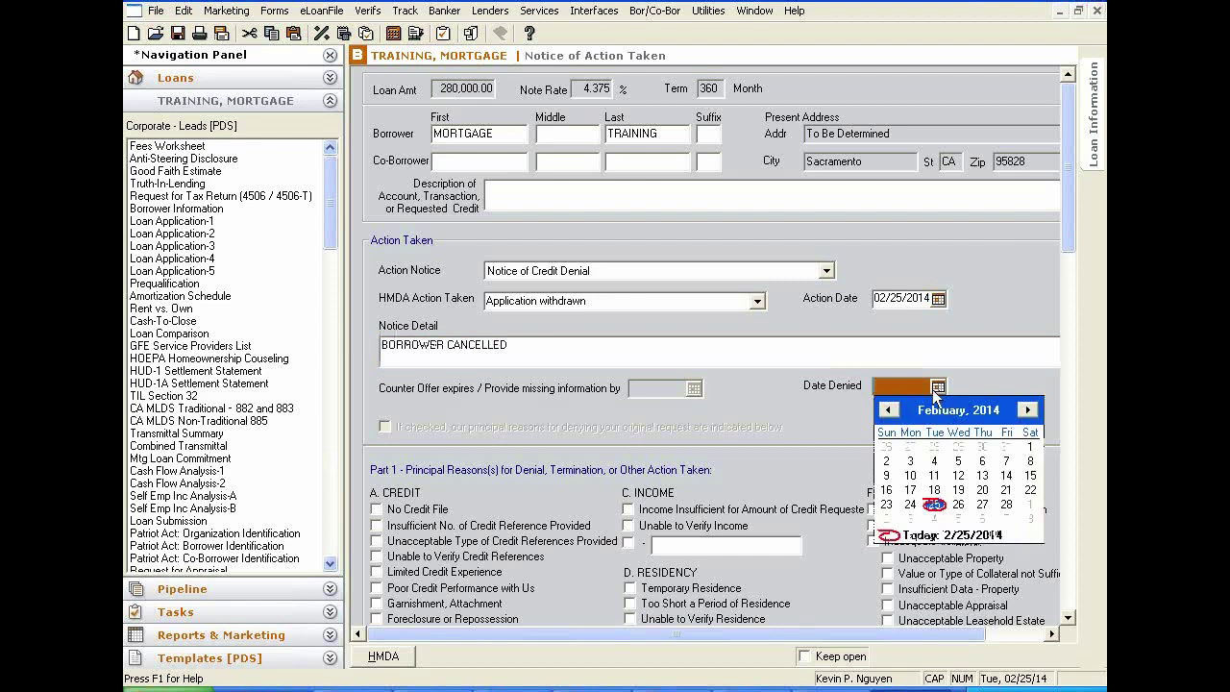
pyautogui.click(918, 530)
# Step: Copy BORROWER CANCELLED from Notice Detail into the credit Description field
pyautogui.click(676, 364)
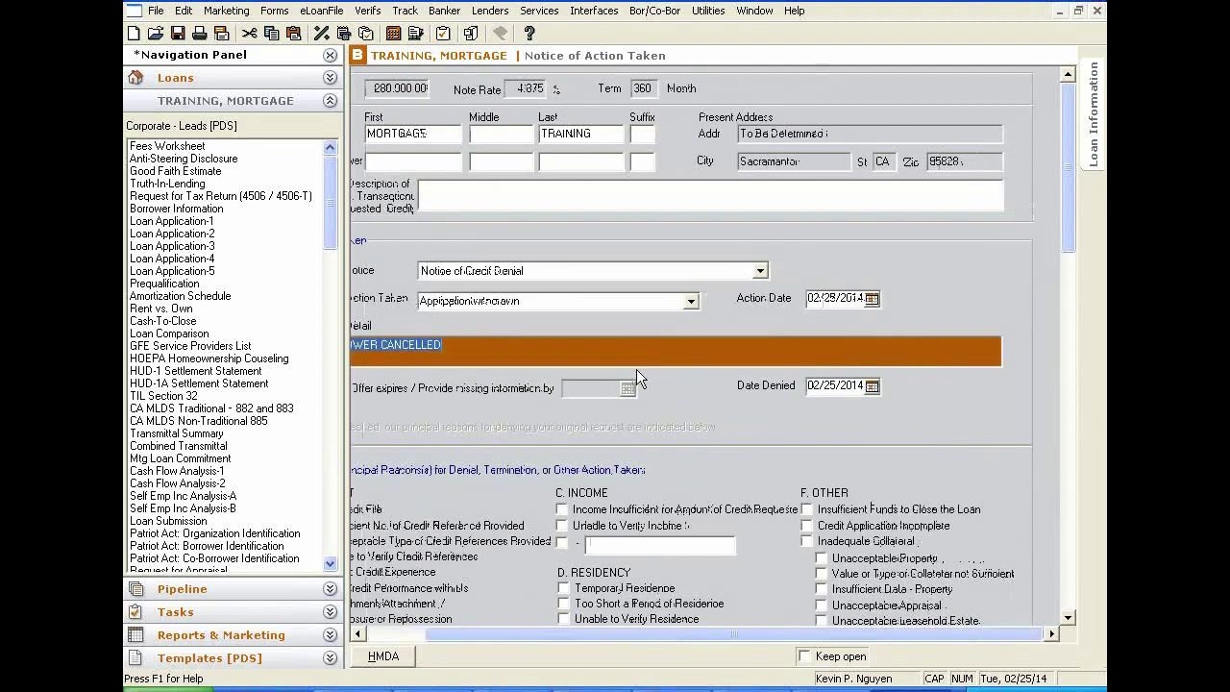
pyautogui.click(528, 204)
pyautogui.moveTo(822, 636); pyautogui.dragTo(675, 638)
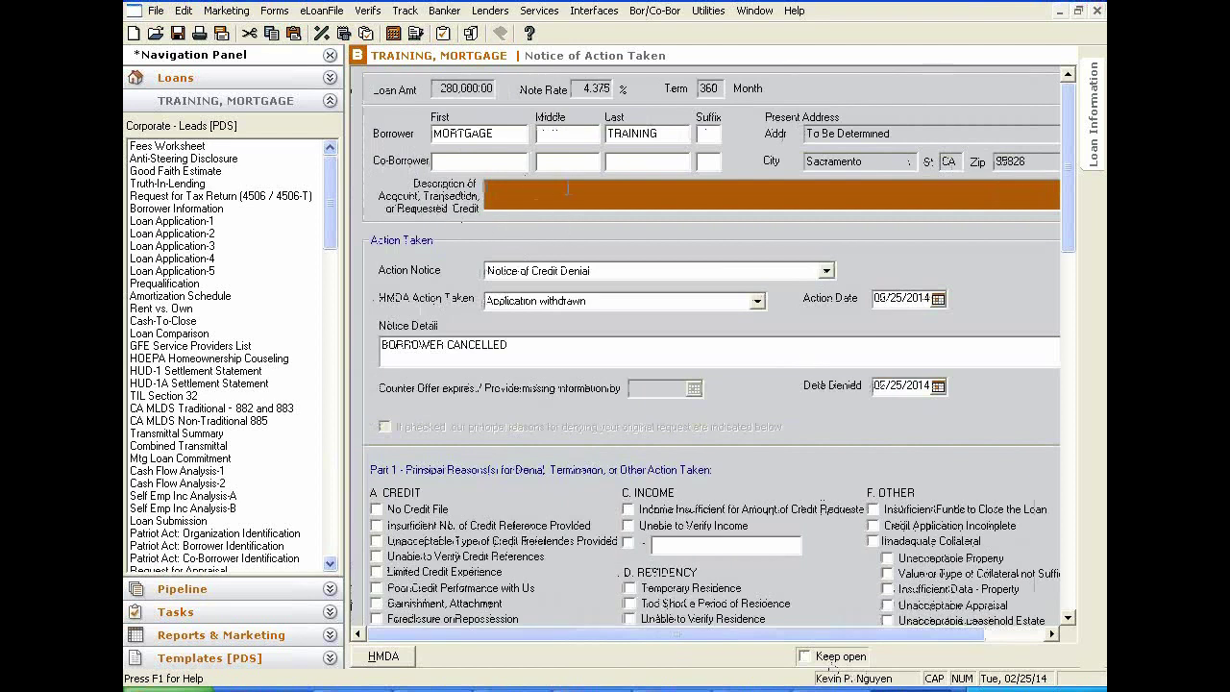
pyautogui.click(514, 343)
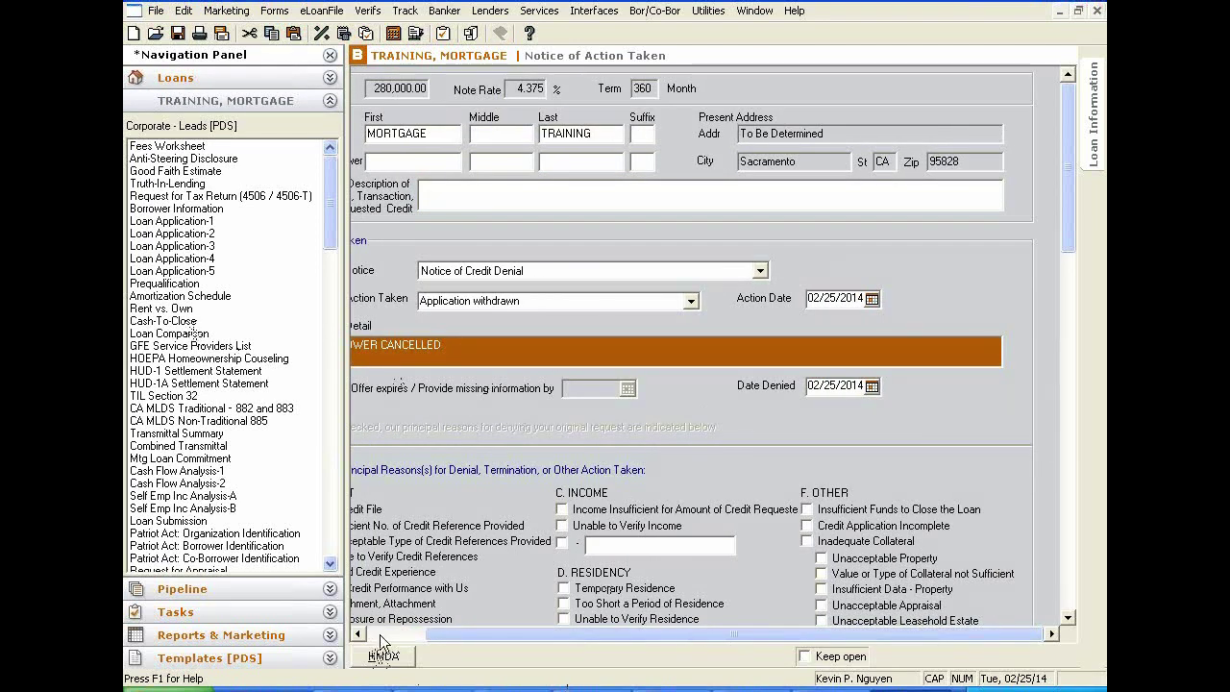
pyautogui.click(380, 634)
pyautogui.moveTo(509, 343); pyautogui.dragTo(408, 322)
pyautogui.hotkey('ctrl', 'c')
pyautogui.click(502, 195)
pyautogui.hotkey('ctrl', 'v')
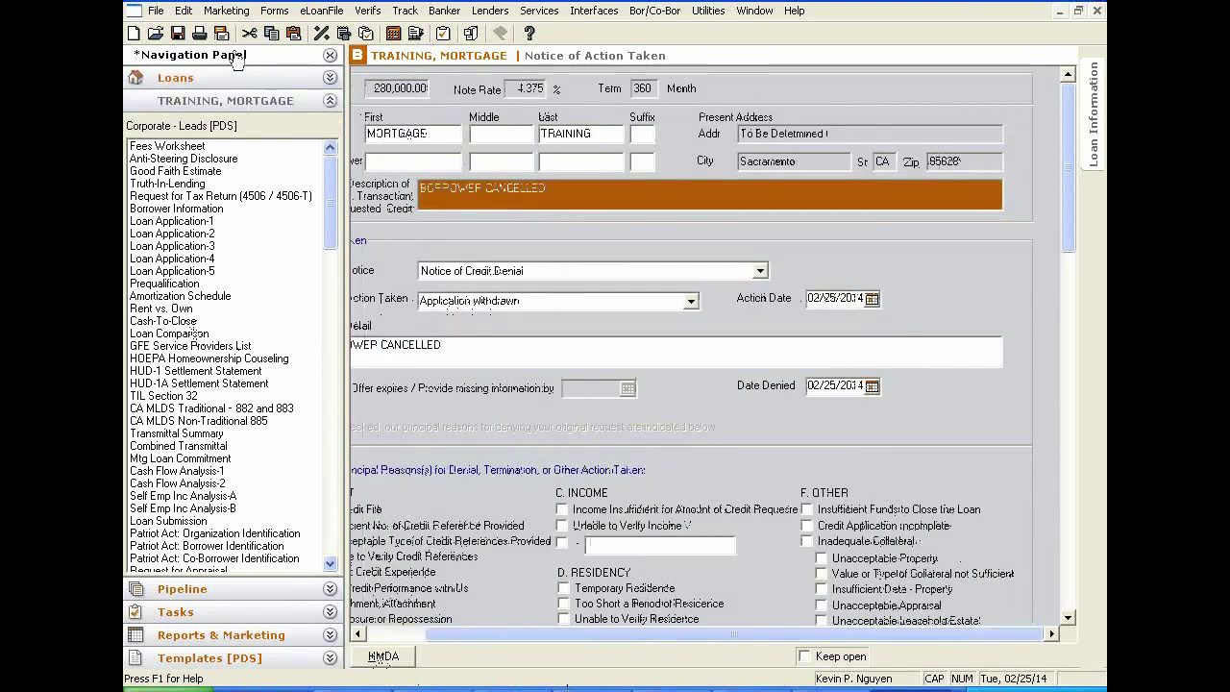
pyautogui.click(198, 33)
pyautogui.click(748, 430)
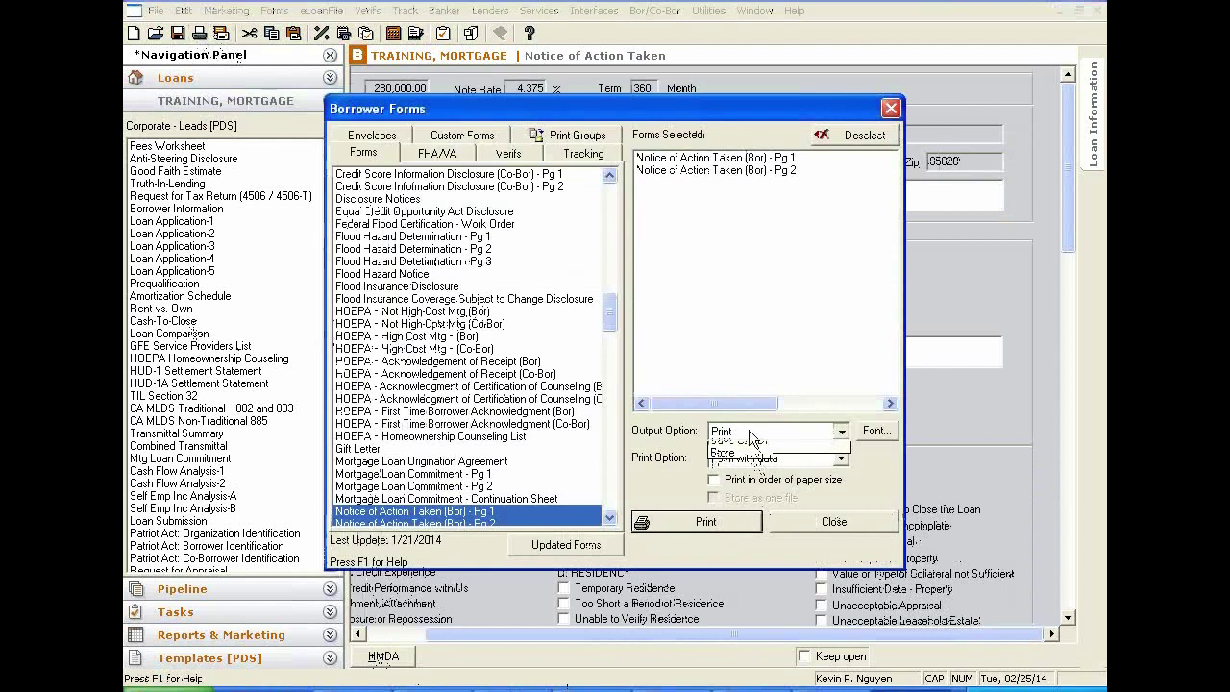
pyautogui.click(745, 452)
pyautogui.click(737, 524)
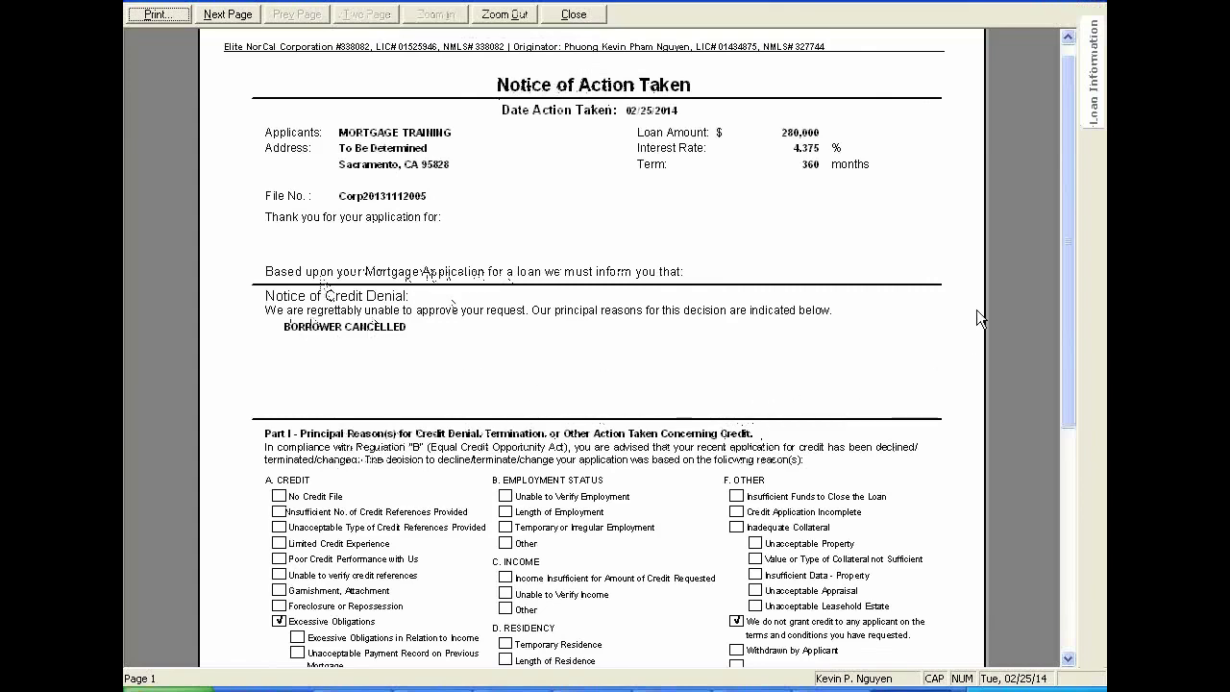
pyautogui.moveTo(1071, 233); pyautogui.dragTo(1065, 429)
pyautogui.click(226, 14)
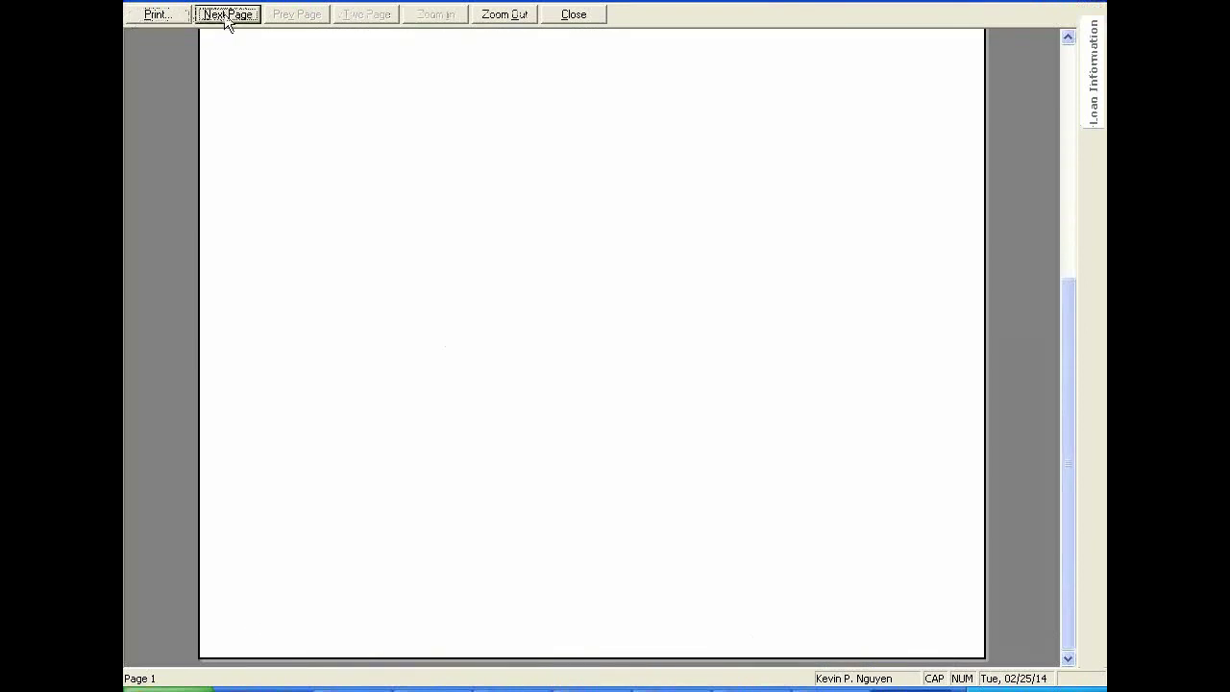
pyautogui.moveTo(1068, 472); pyautogui.dragTo(1046, 204)
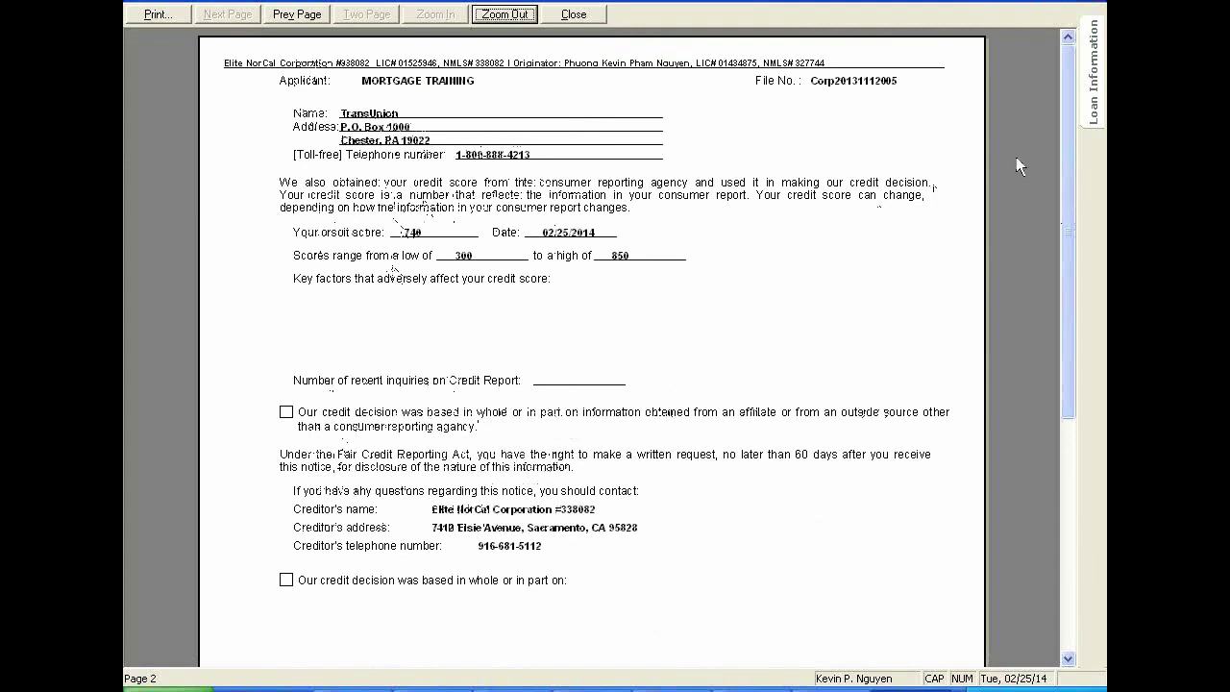
pyautogui.moveTo(1065, 113); pyautogui.dragTo(1083, 395)
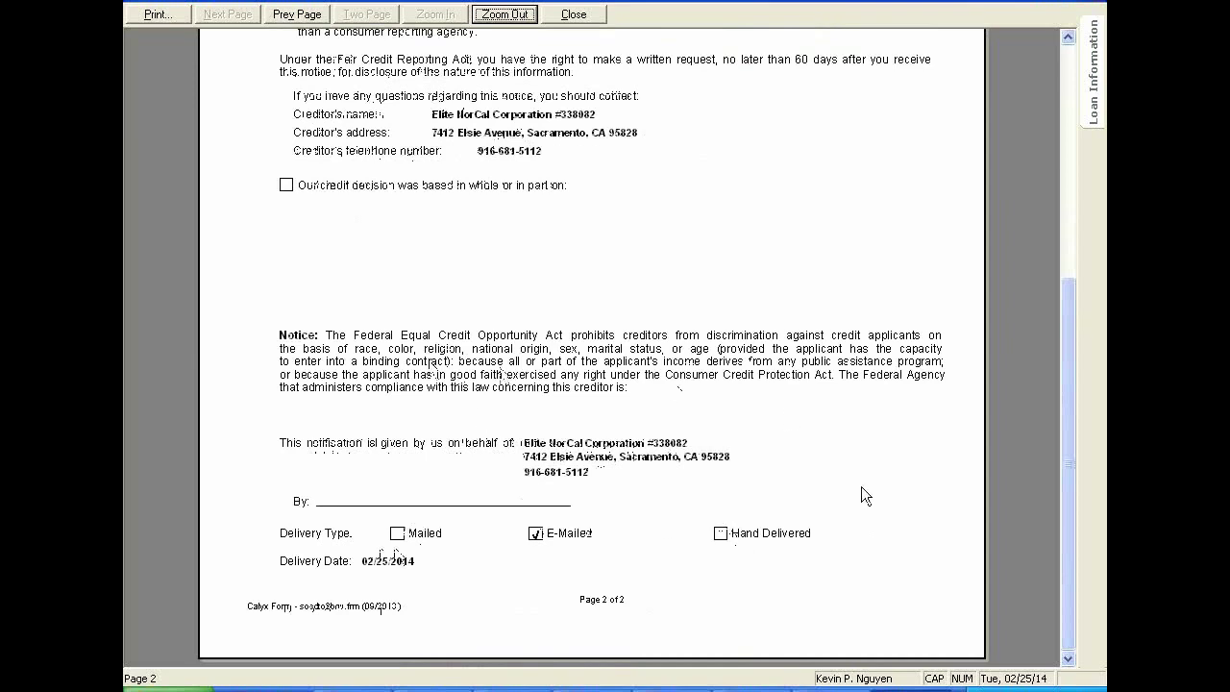
pyautogui.moveTo(1067, 533); pyautogui.dragTo(1063, 251)
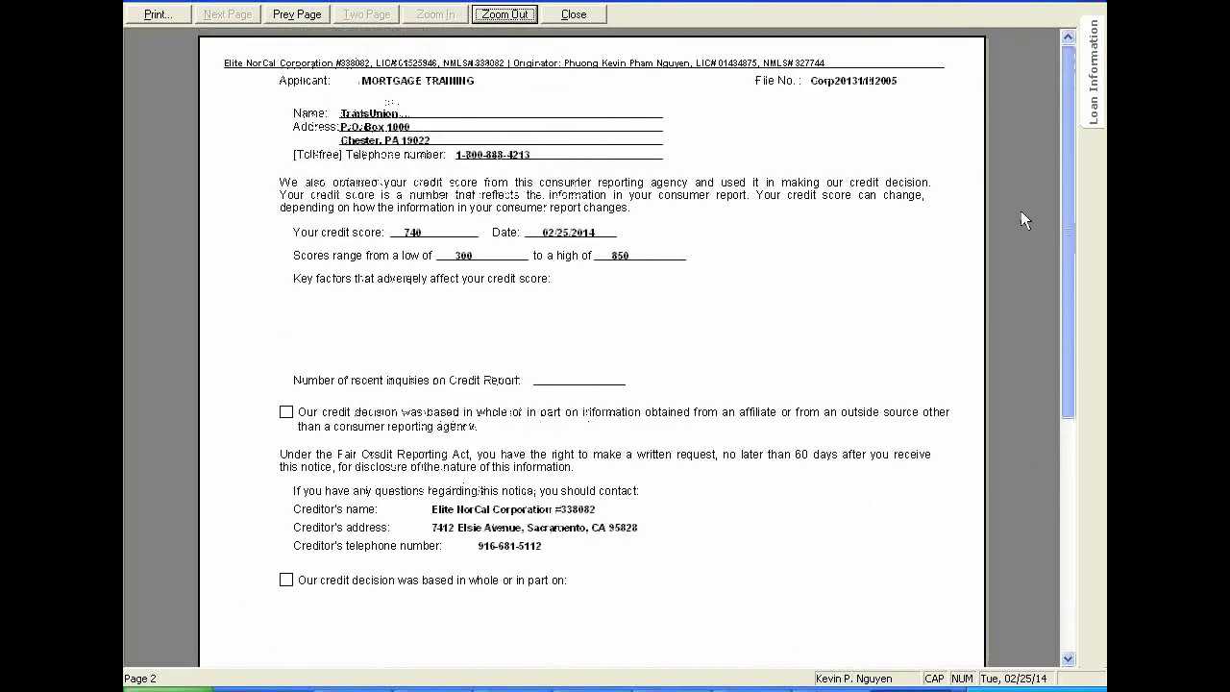
pyautogui.click(567, 17)
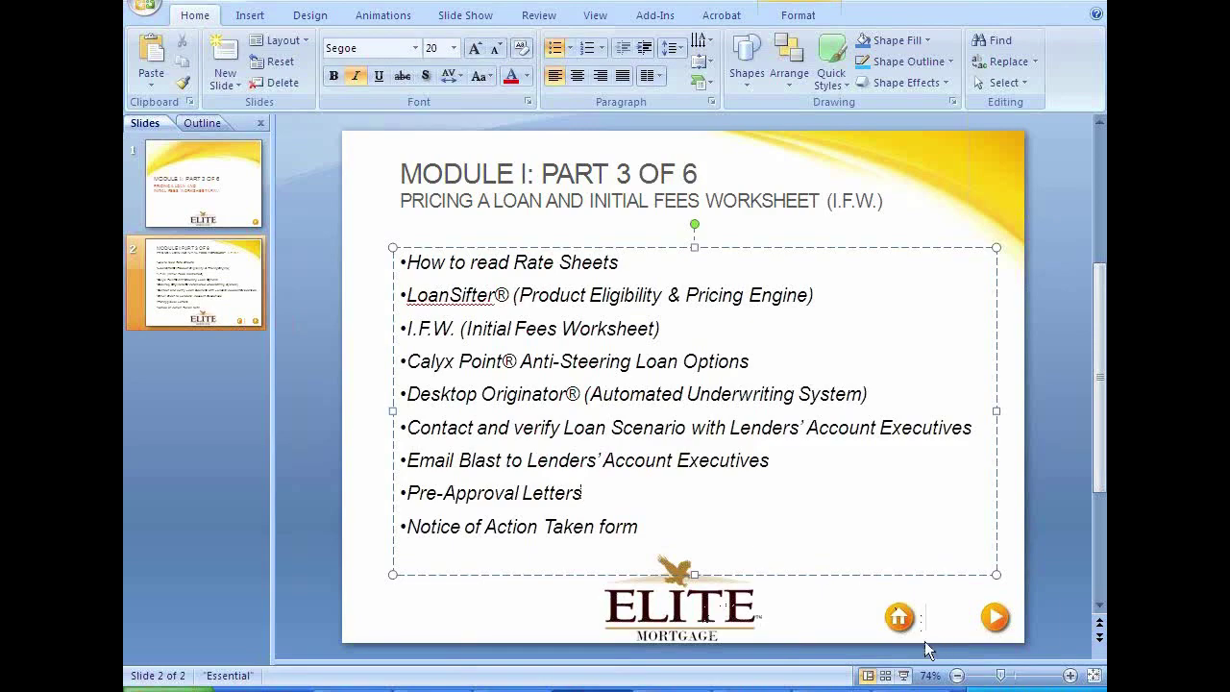
# Step: Run the agenda slide as a slide show, exit it, and switch to the Word training syllabus
pyautogui.click(904, 675)
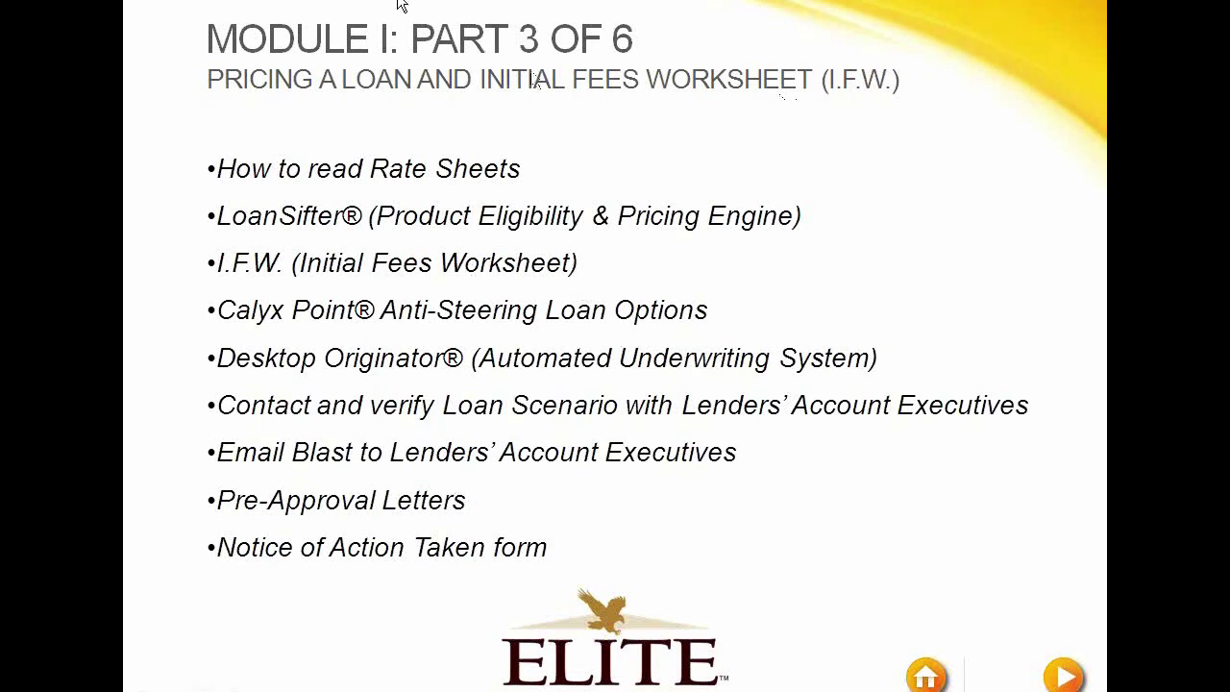
pyautogui.press('Escape')
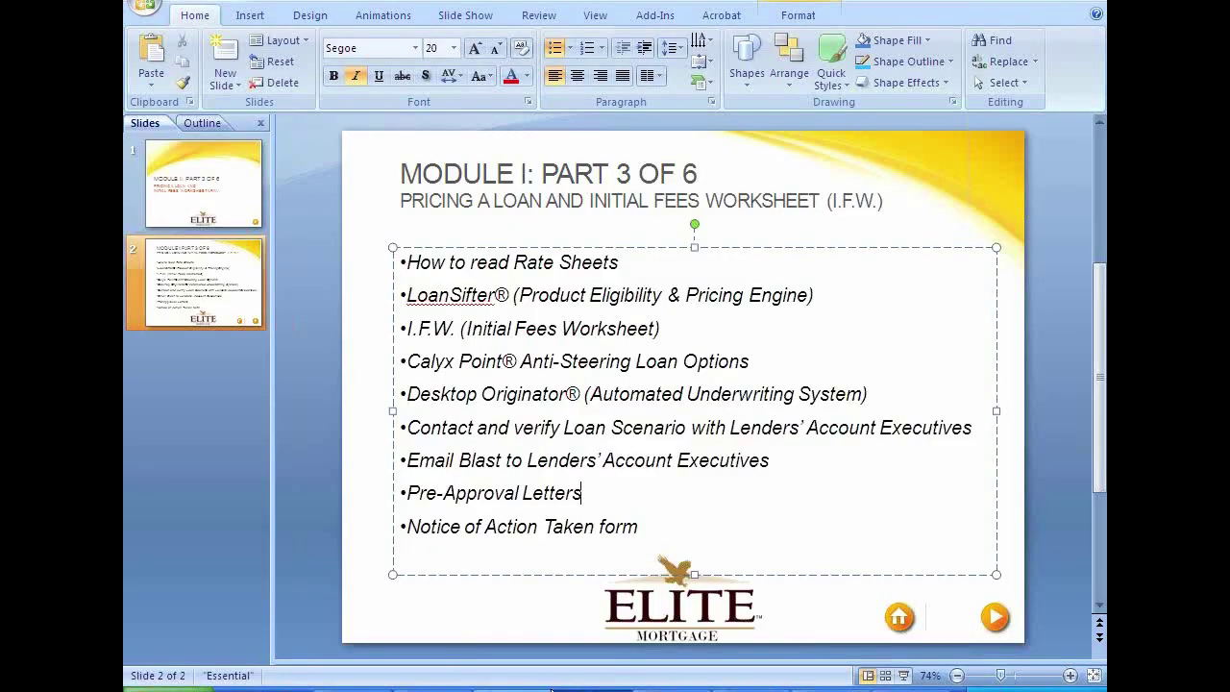
pyautogui.click(673, 689)
pyautogui.click(736, 686)
pyautogui.click(754, 684)
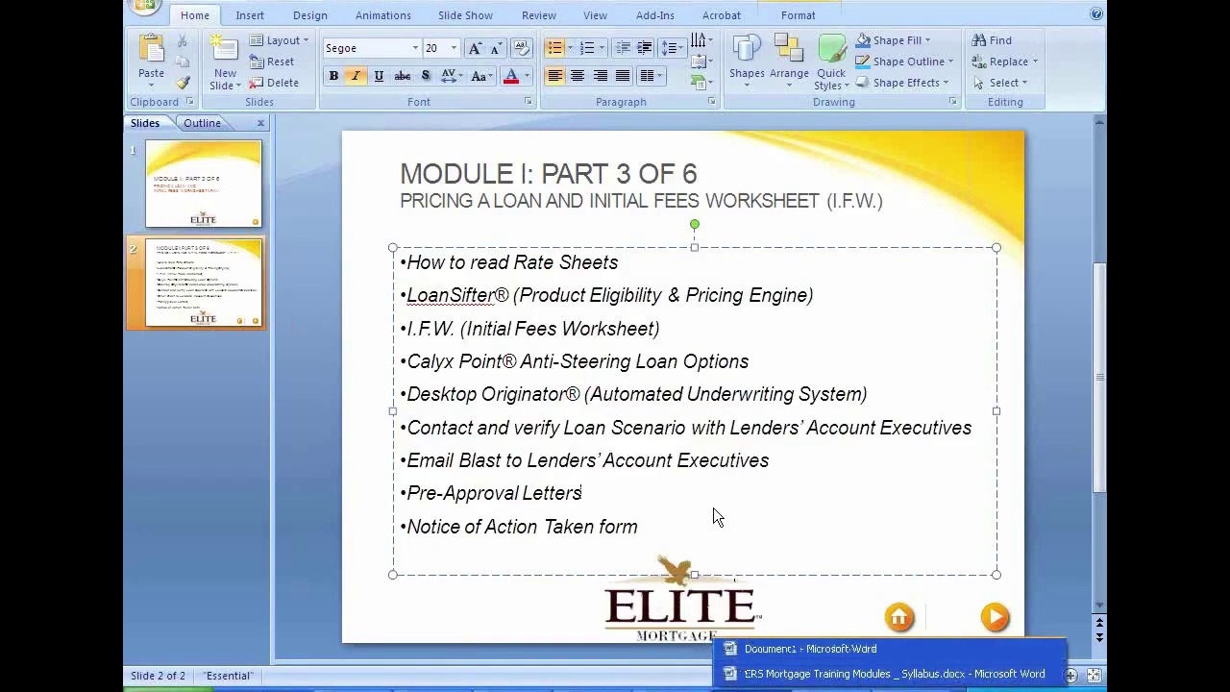
pyautogui.click(776, 676)
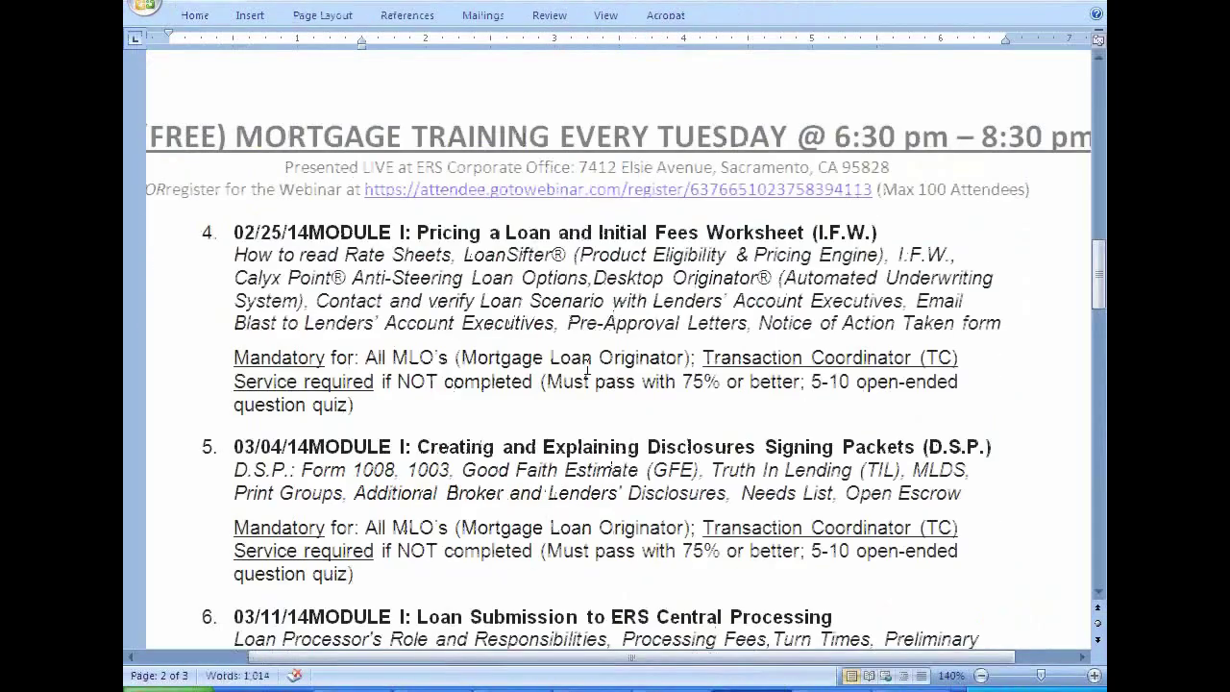
pyautogui.scroll(-1, 468, 394)
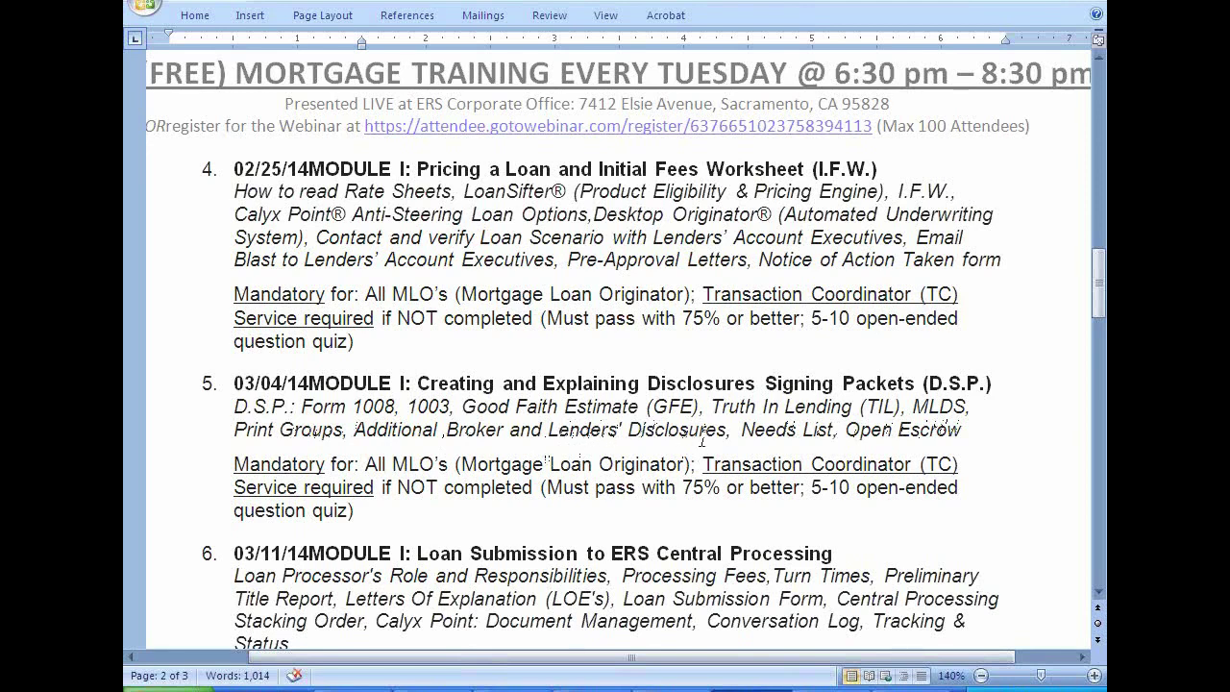
pyautogui.click(812, 459)
pyautogui.click(590, 515)
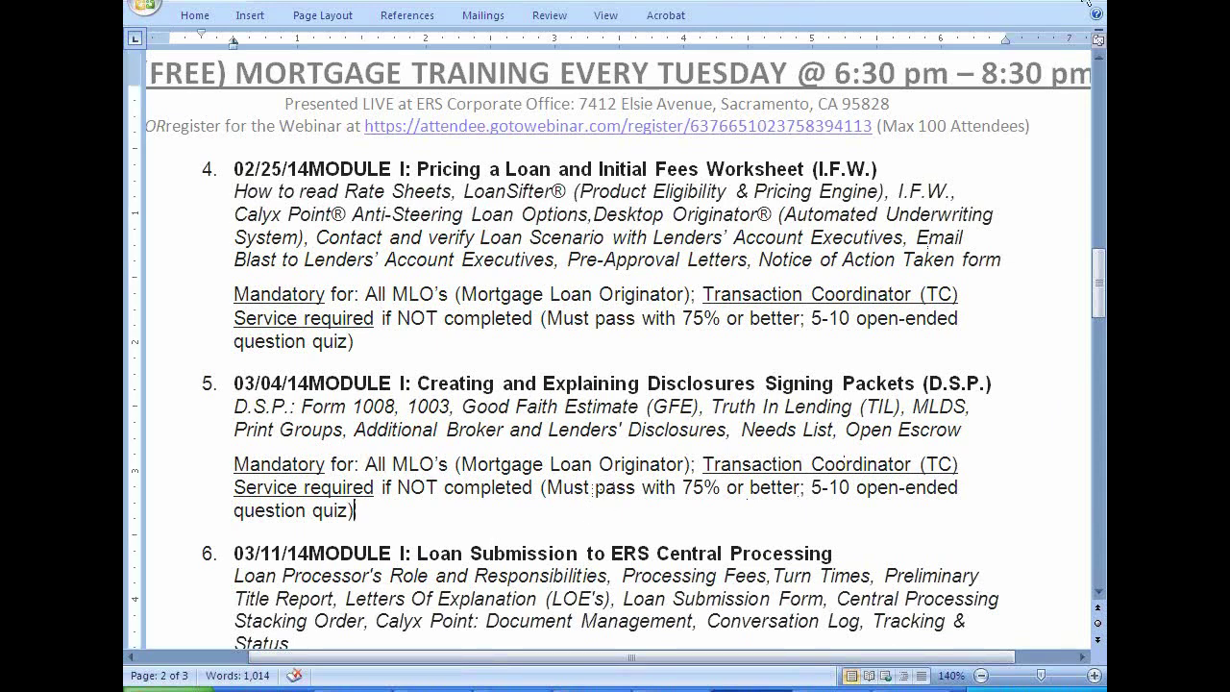